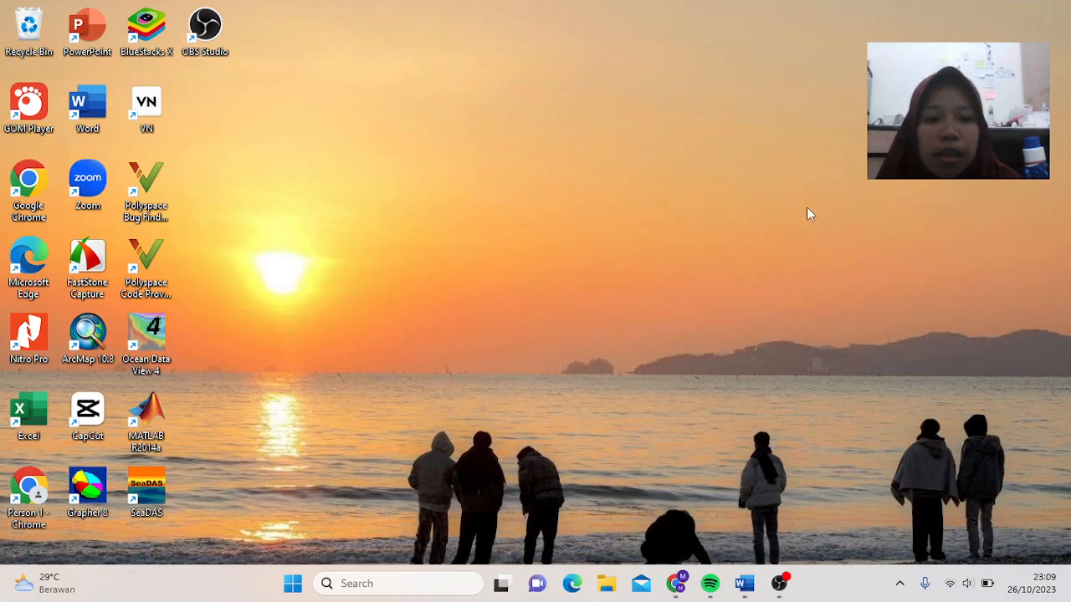
- Bring Chrome forward and open the Climate Data Store result from the 'cds climate copernicus' search
left_click(675, 581)
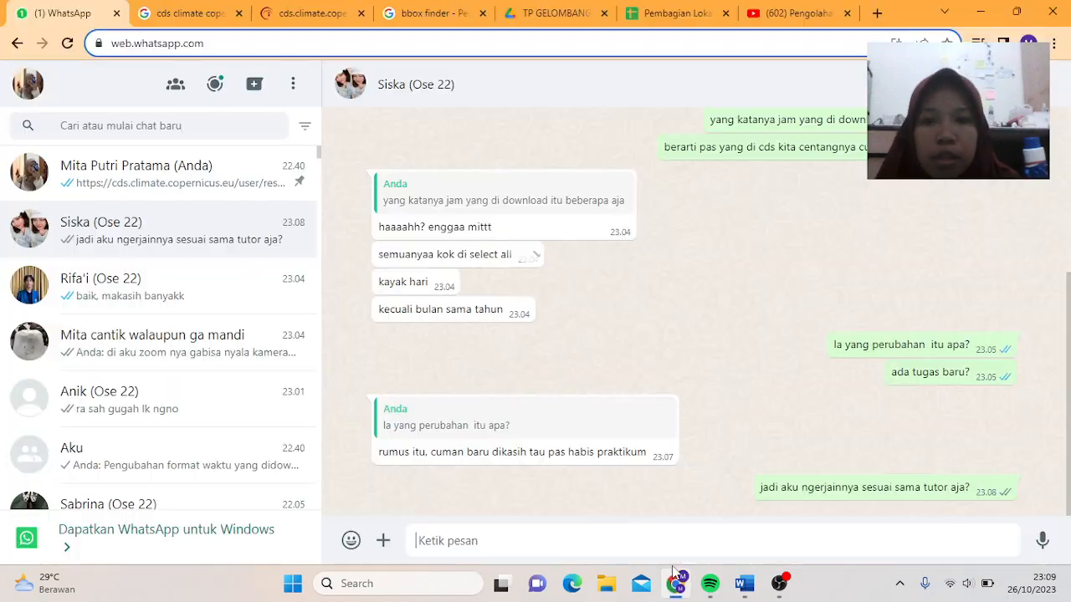
left_click(190, 13)
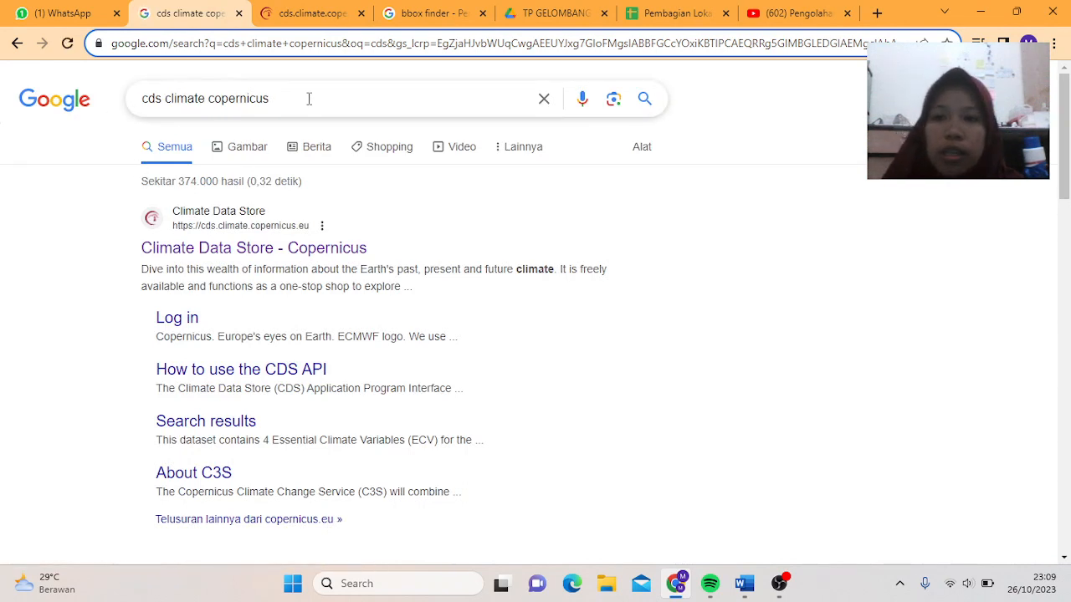
left_click(247, 263)
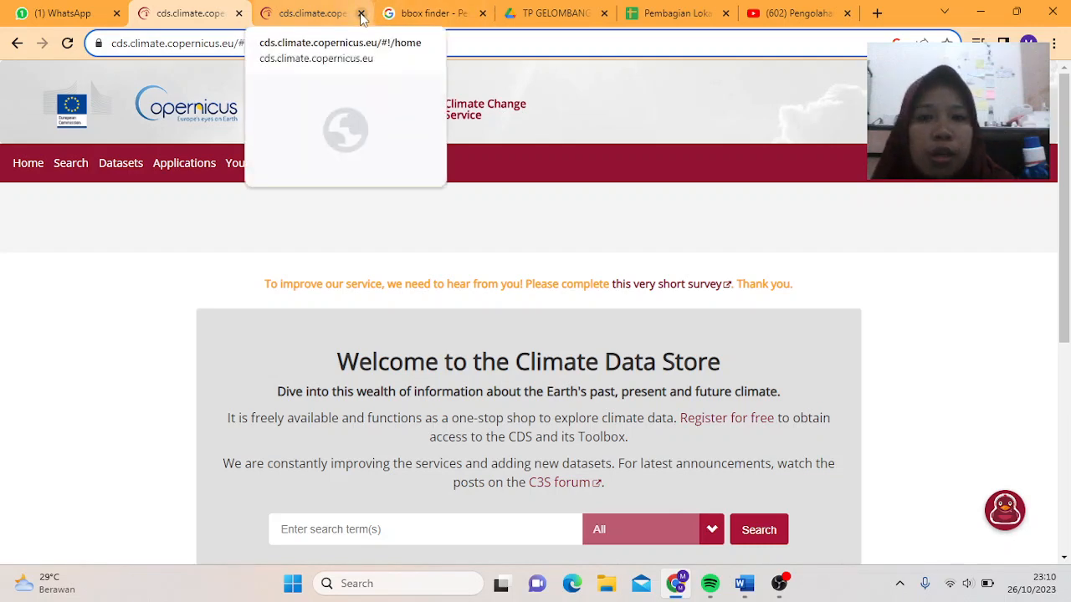
- Close the duplicate Climate Data Store tab and look over the home page
left_click(360, 14)
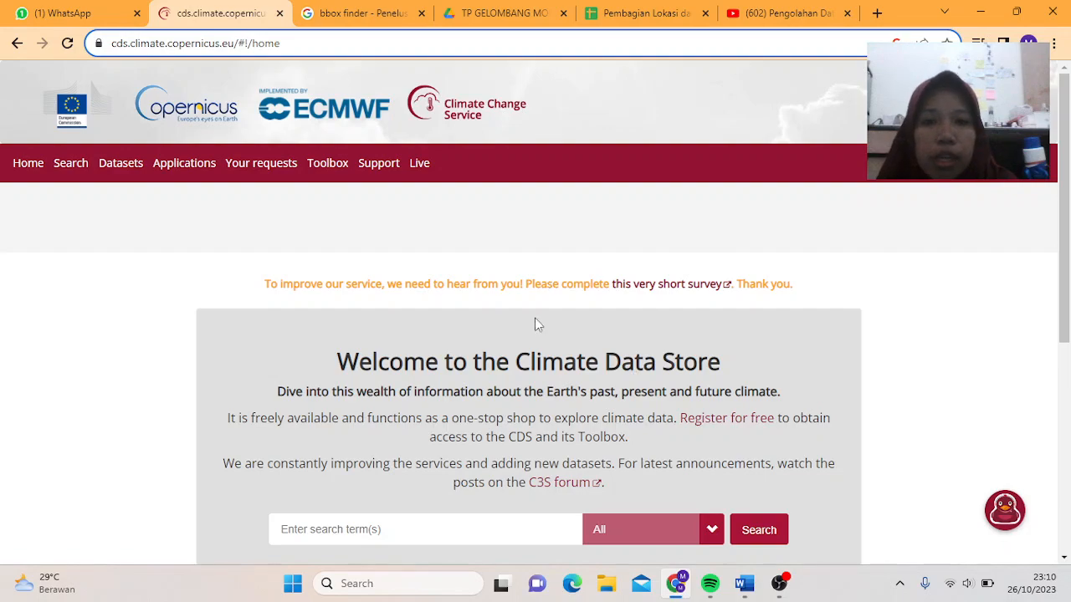
scroll(535, 323, "down", 3)
scroll(484, 131, "up", 3)
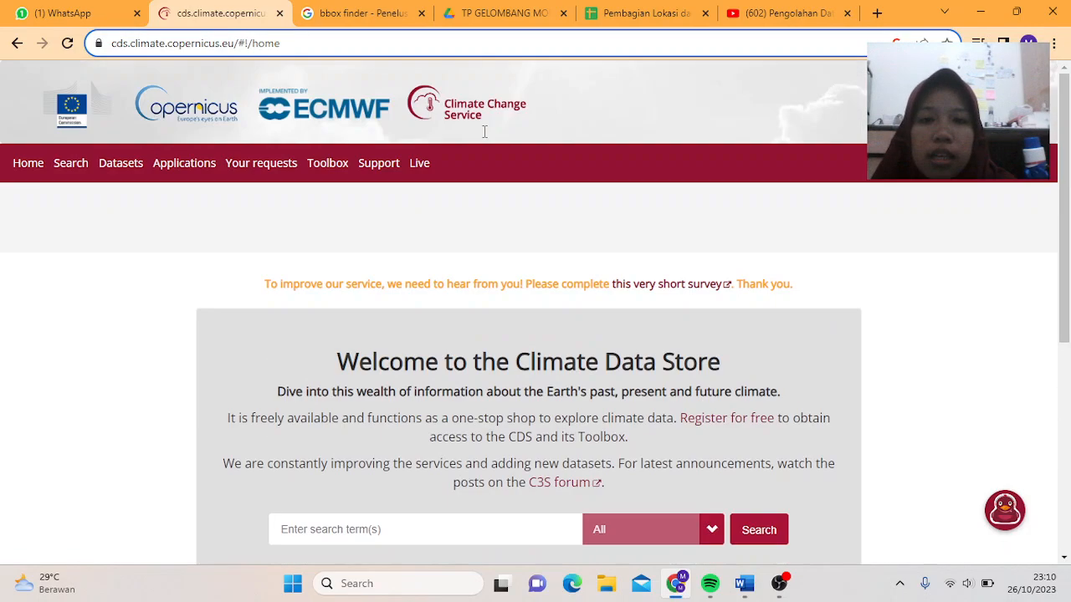
scroll(708, 311, "down", 2)
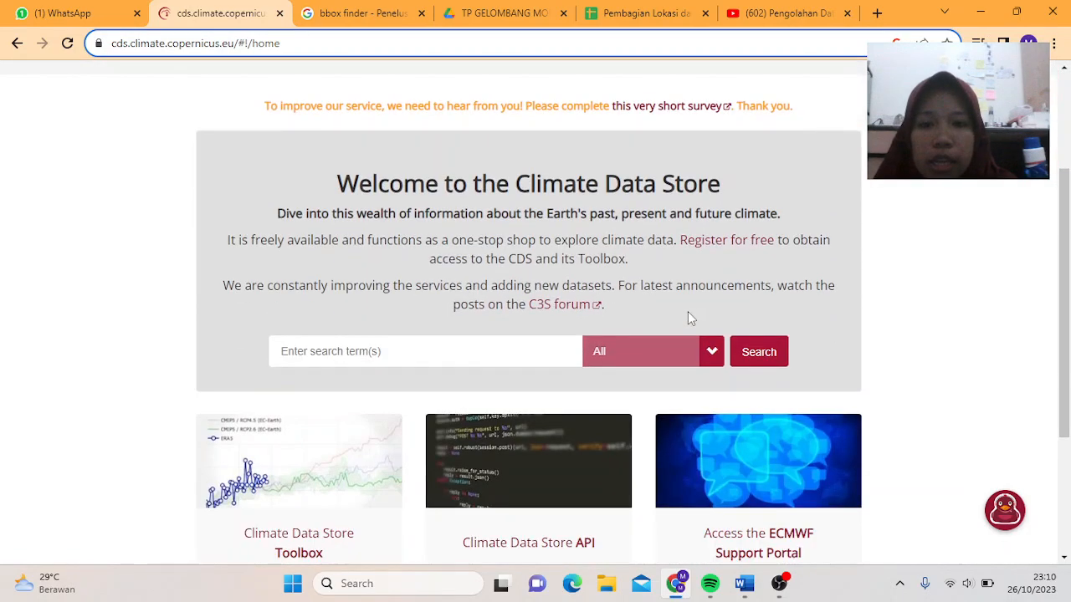
- Pause the screen recording and hide the recorder window
left_click(779, 583)
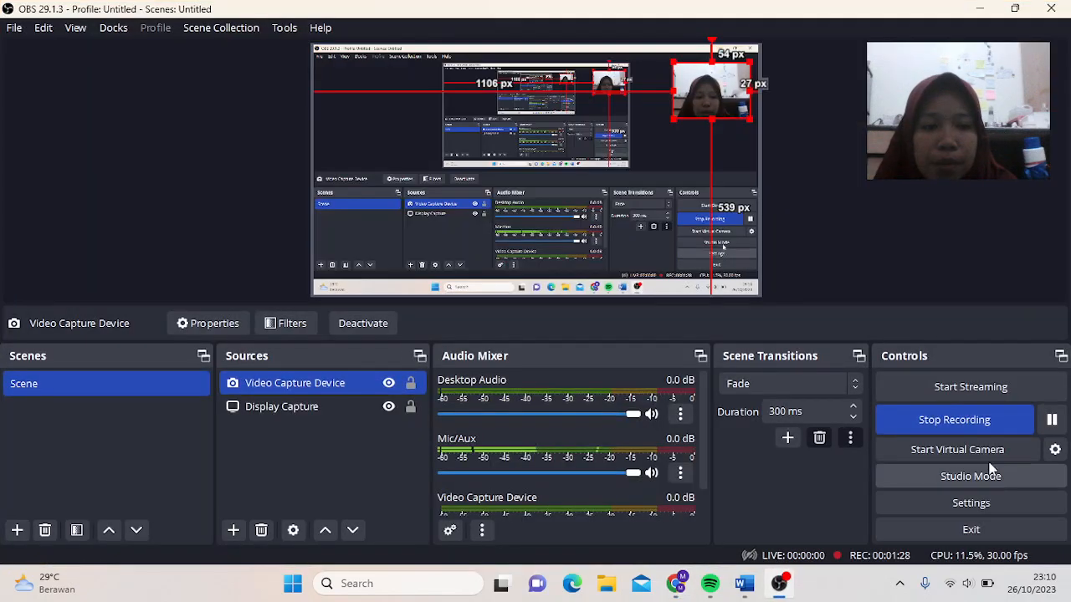
left_click(1051, 419)
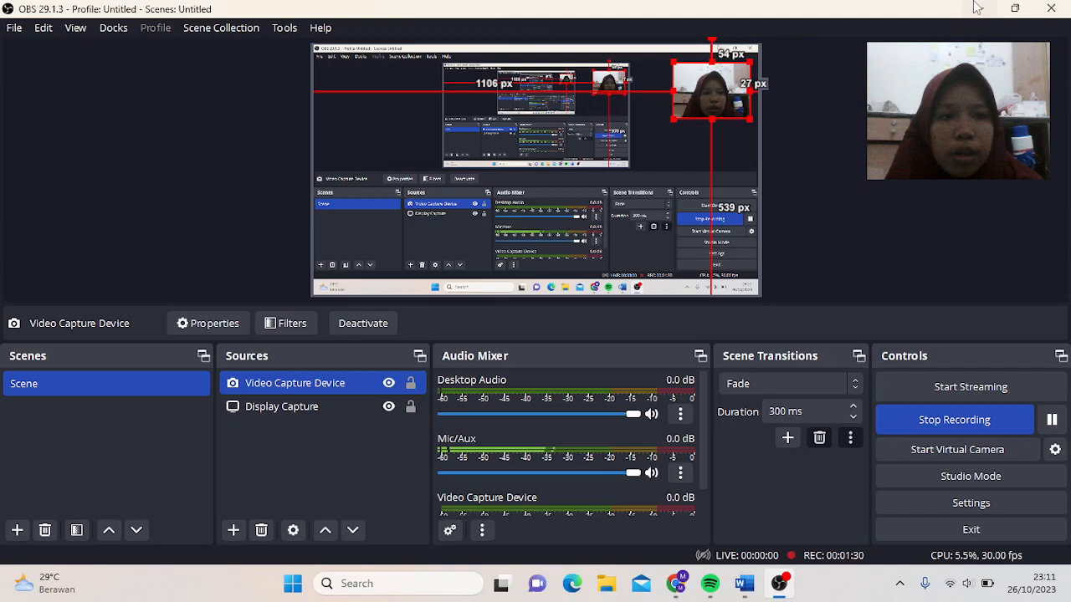
left_click(977, 7)
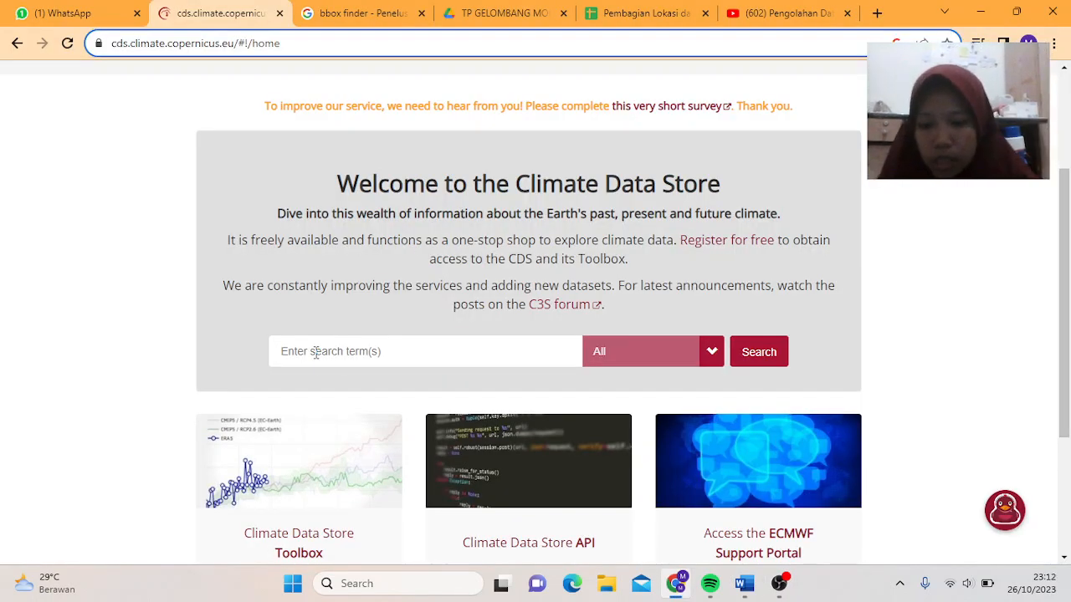
- Search the data store for 'era5 hourly data on single levels from 1940 to present', fixing a typo
type("era5")
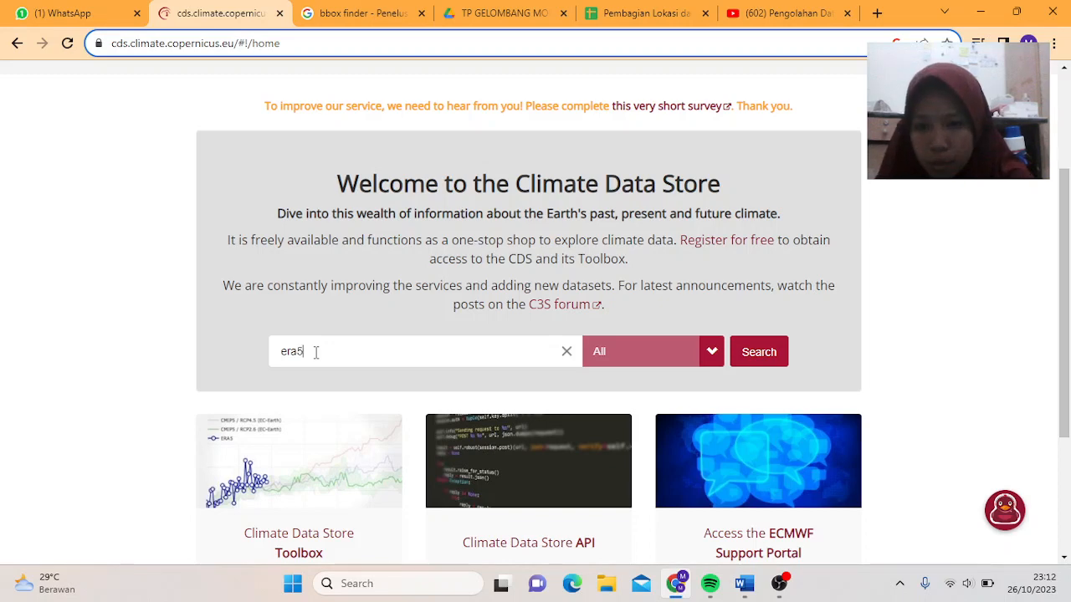
type(" ho")
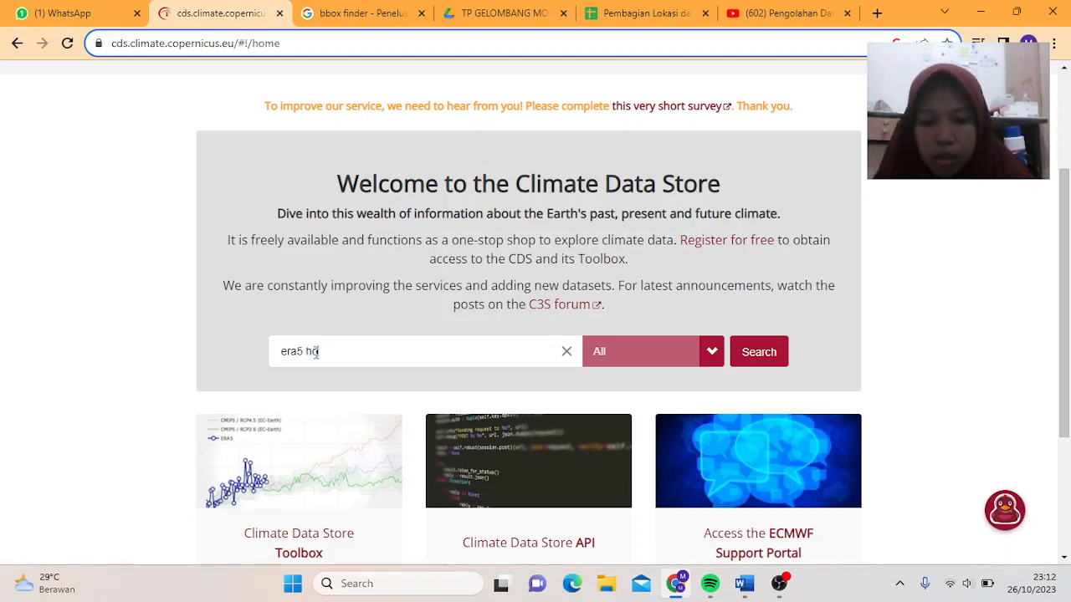
type("urly")
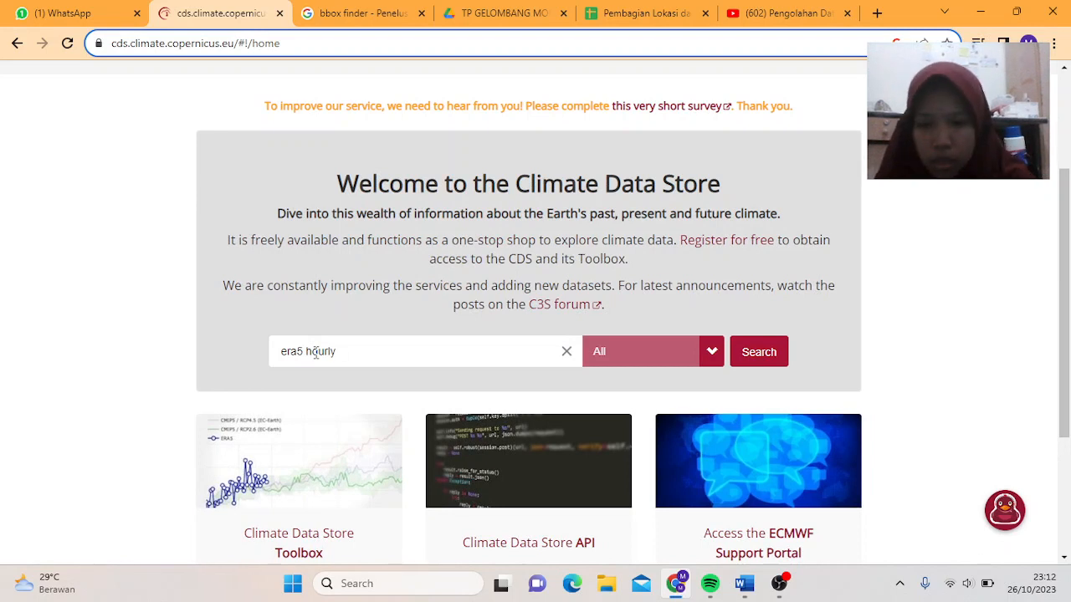
type(" data on s")
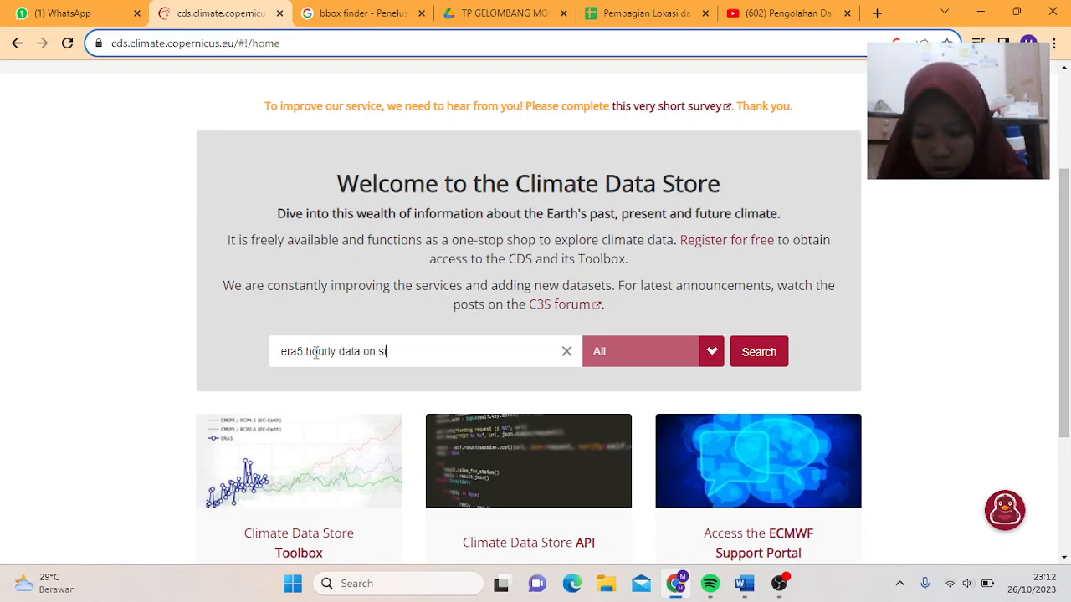
type("inglele")
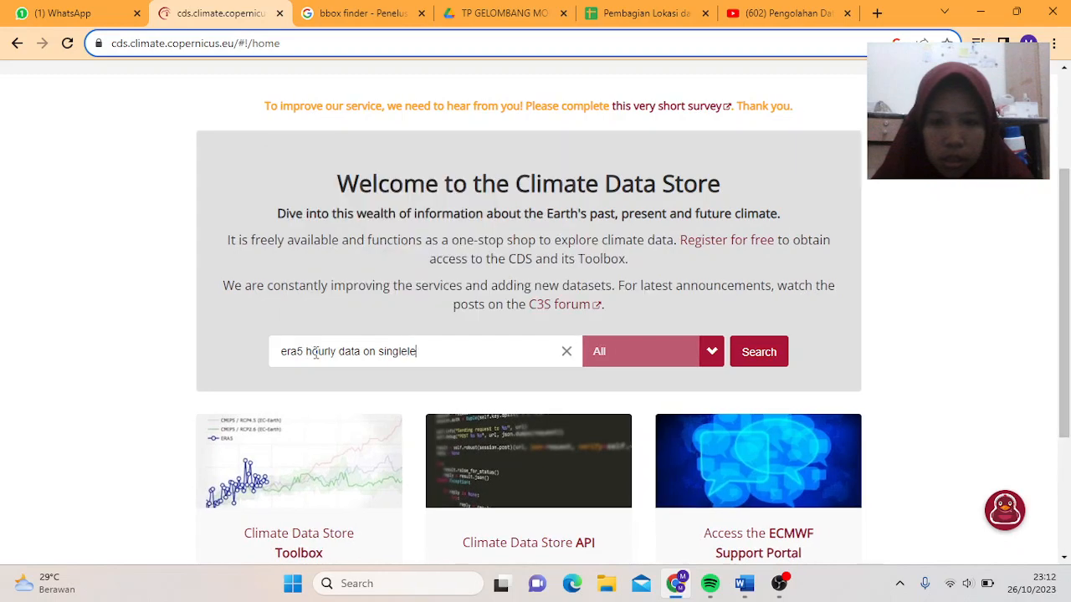
key("BackSpace")
key("BackSpace")
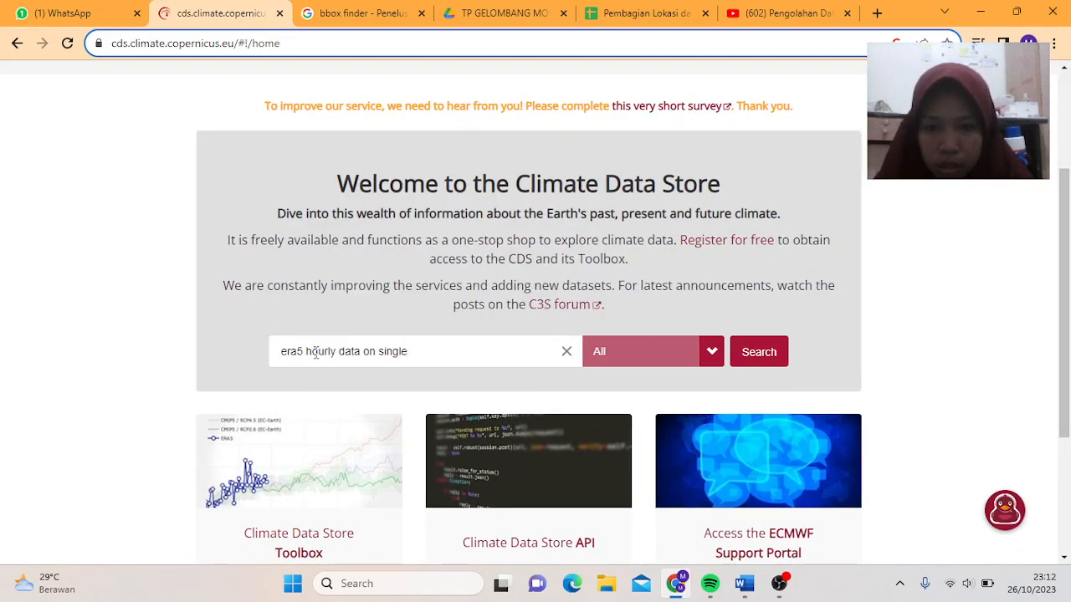
key("BackSpace")
key("BackSpace")
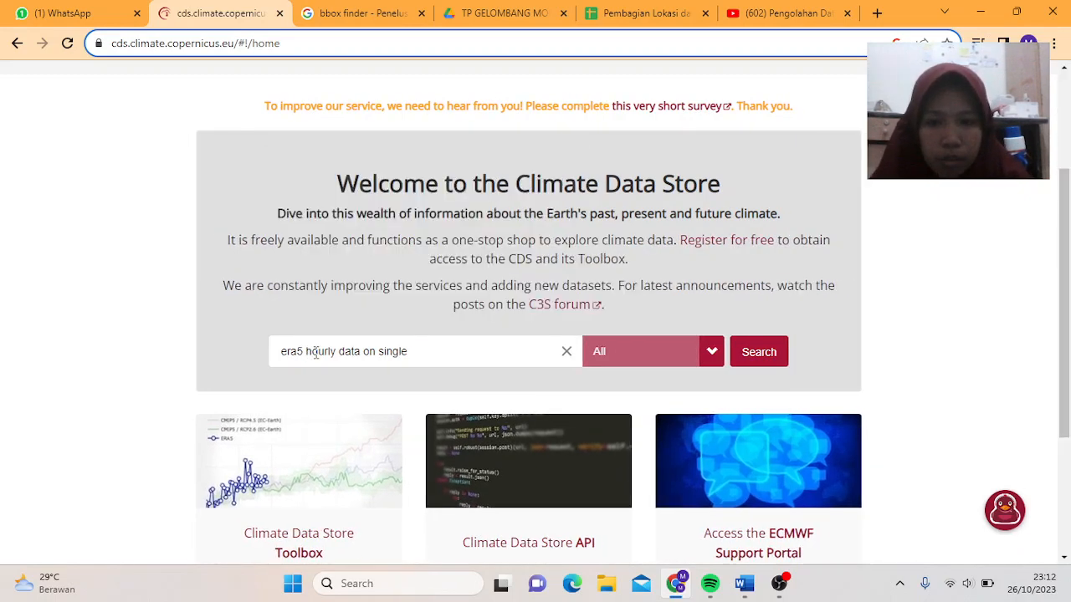
type("level")
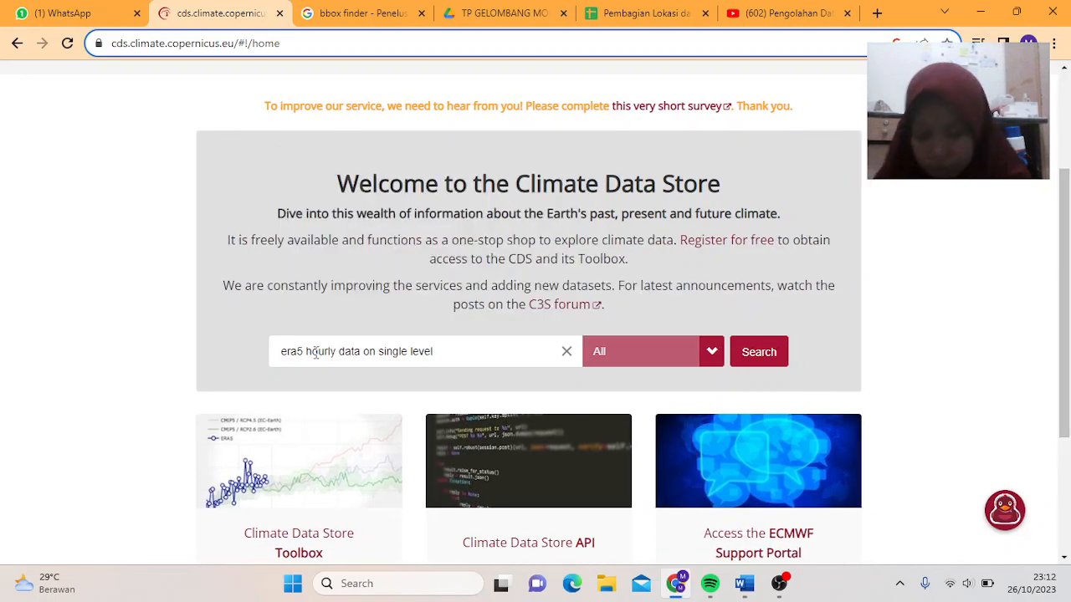
type("s")
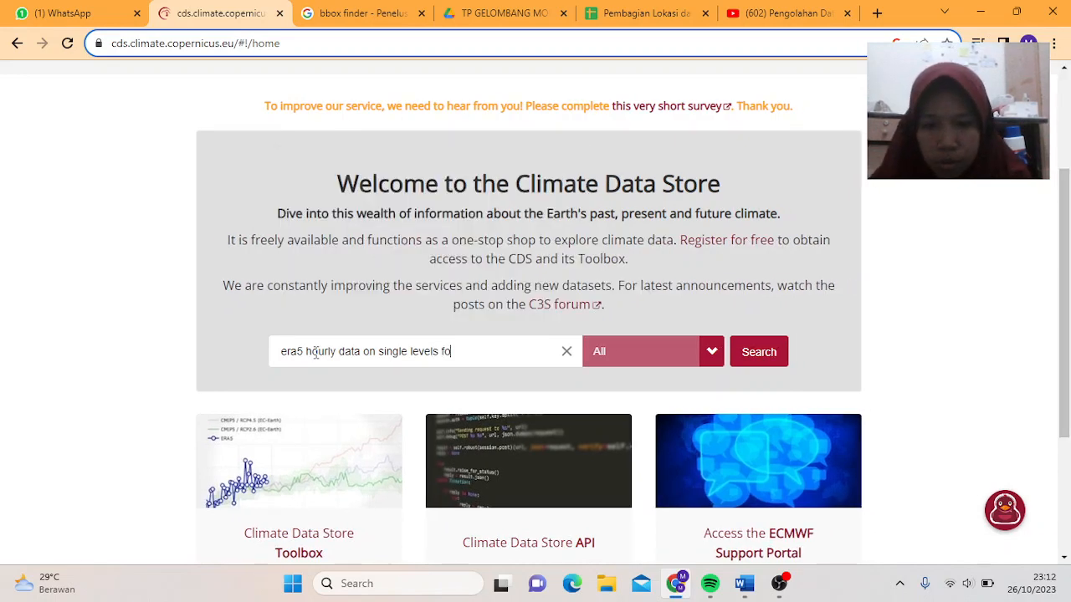
type(" from")
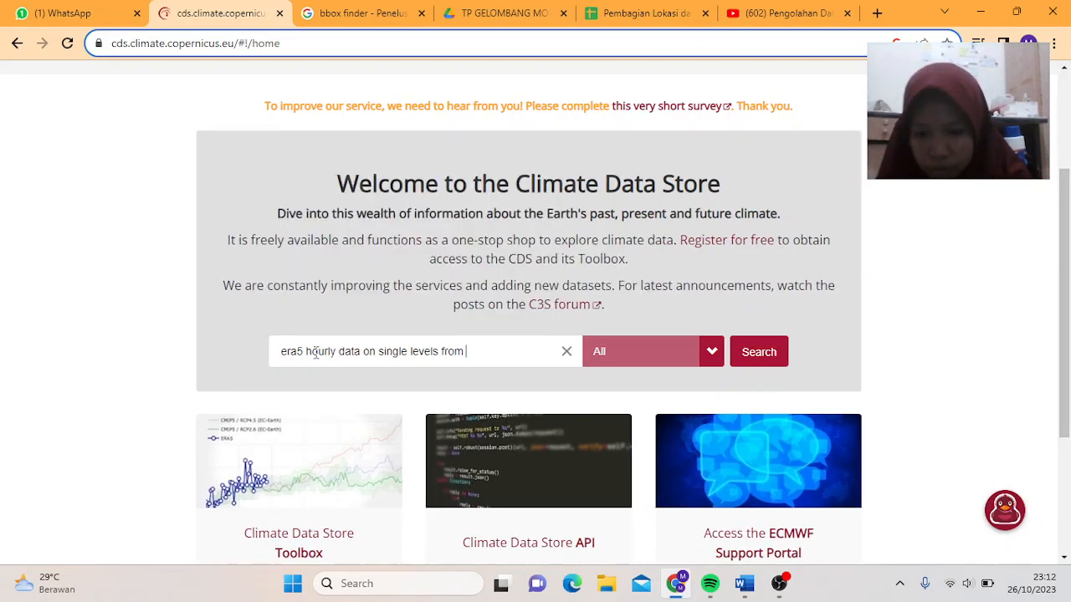
type(" 1940")
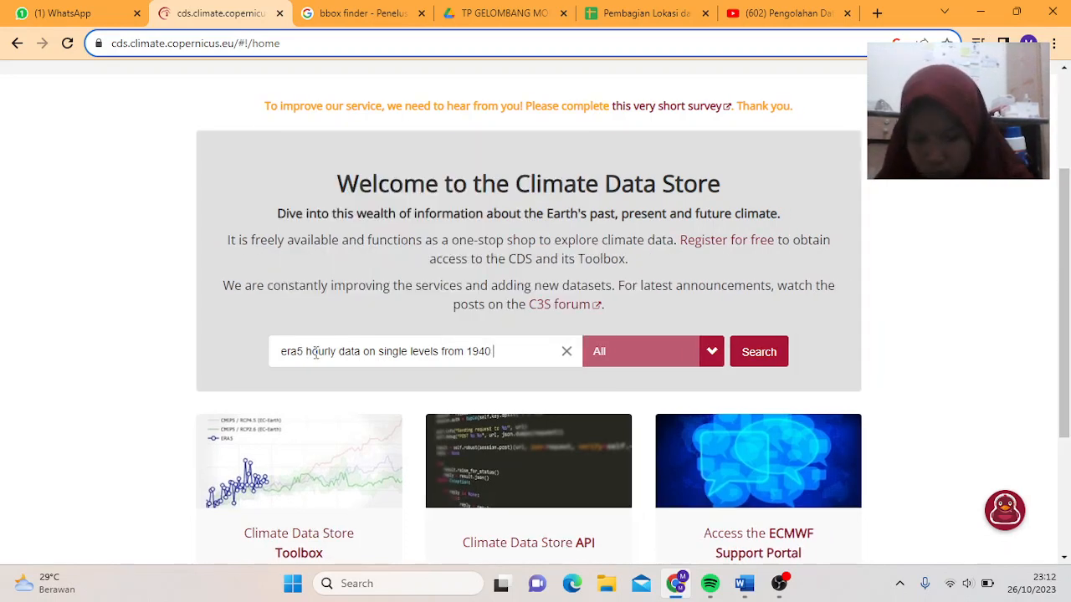
type(" to p")
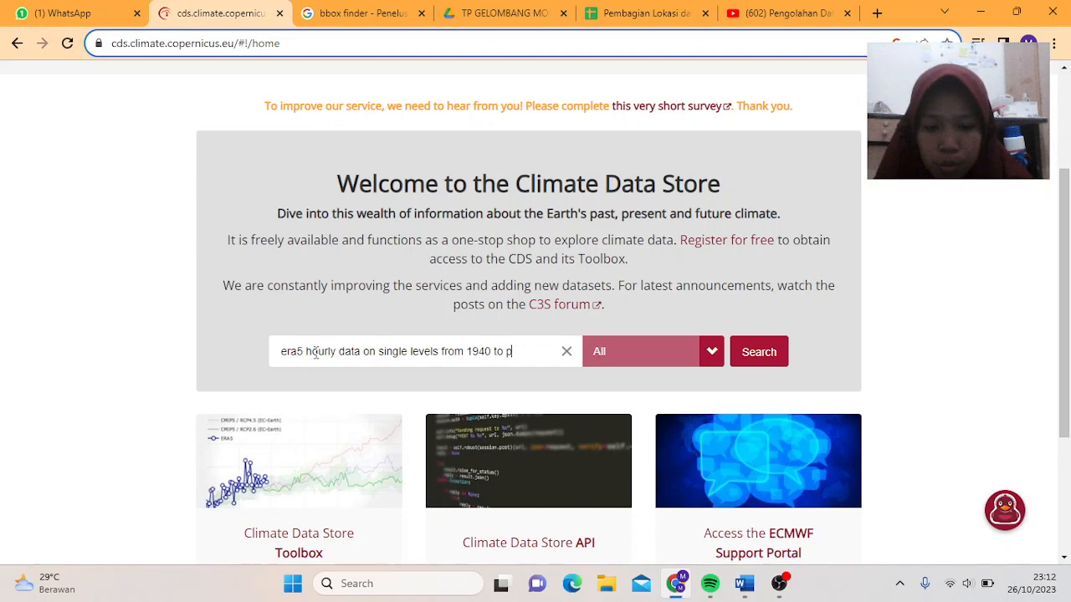
type("resent")
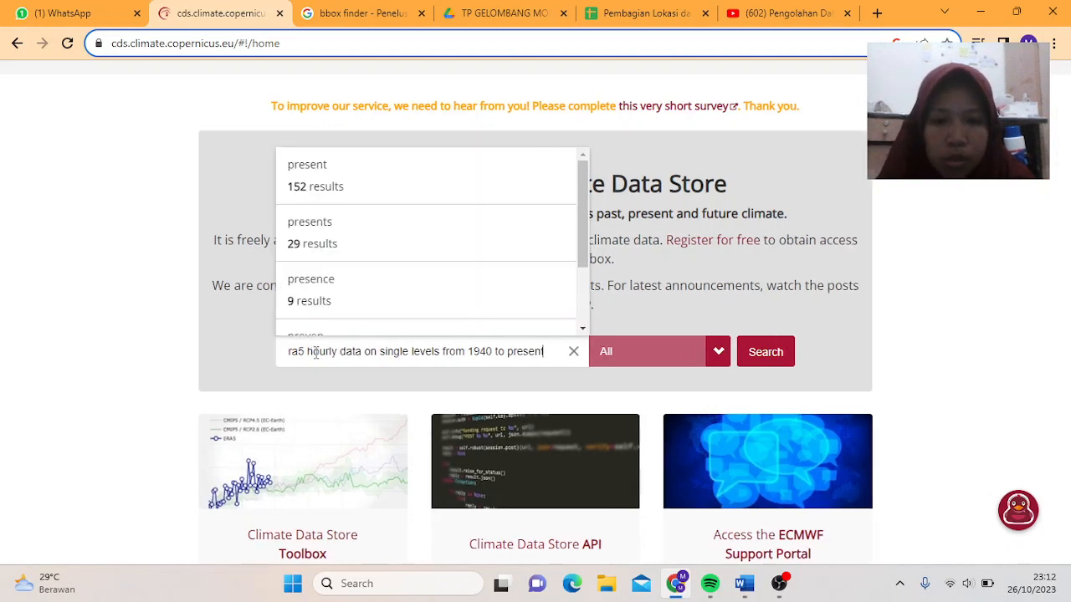
key("Return")
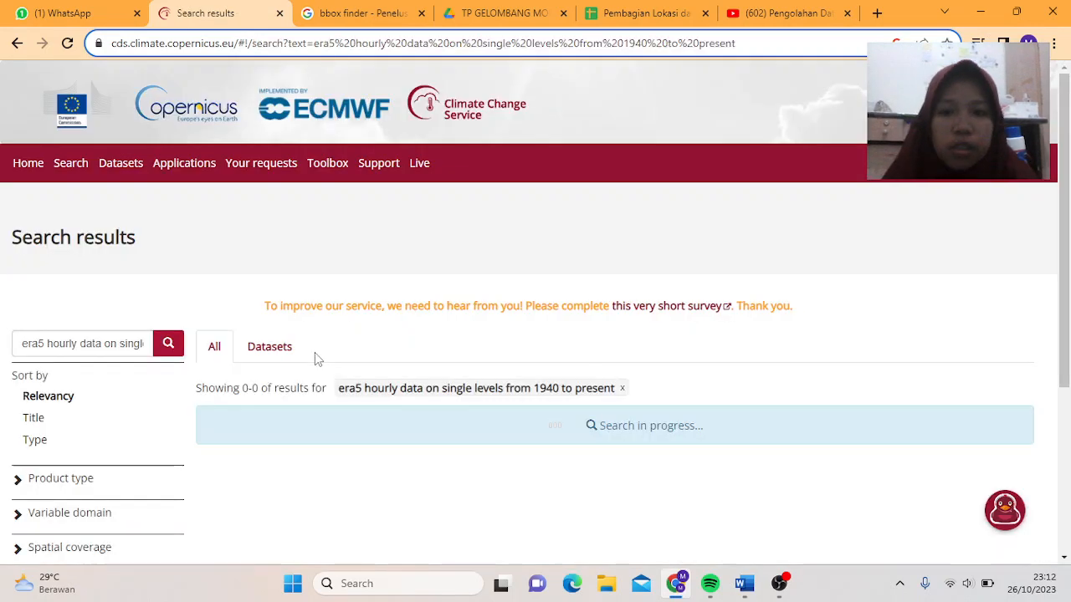
- Open the 'ERA5 hourly data on single levels from 1940 to present' dataset page
scroll(408, 422, "down", 4)
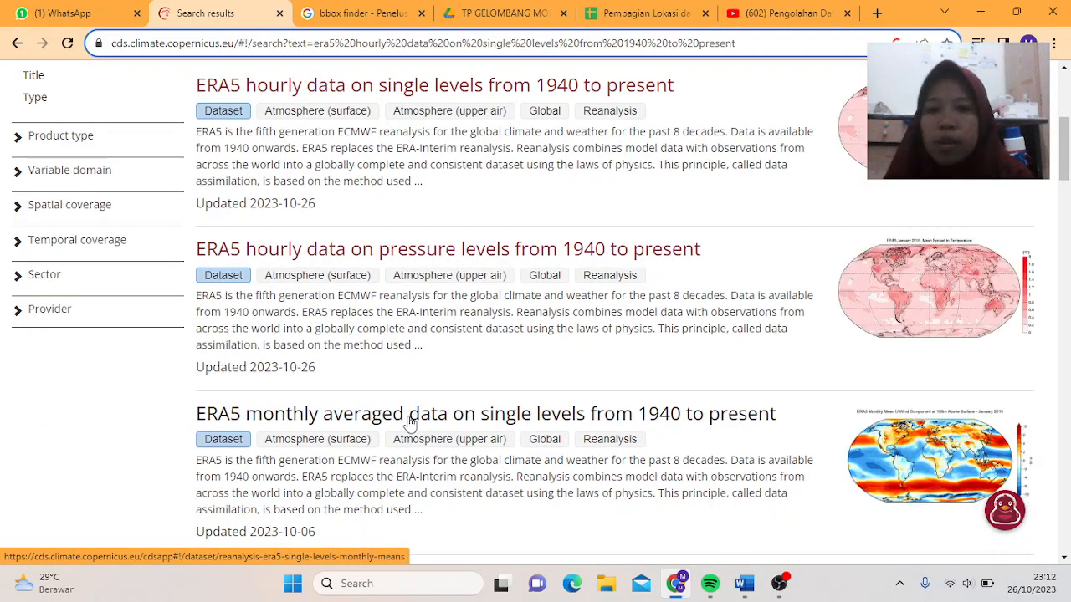
scroll(410, 423, "up", 2)
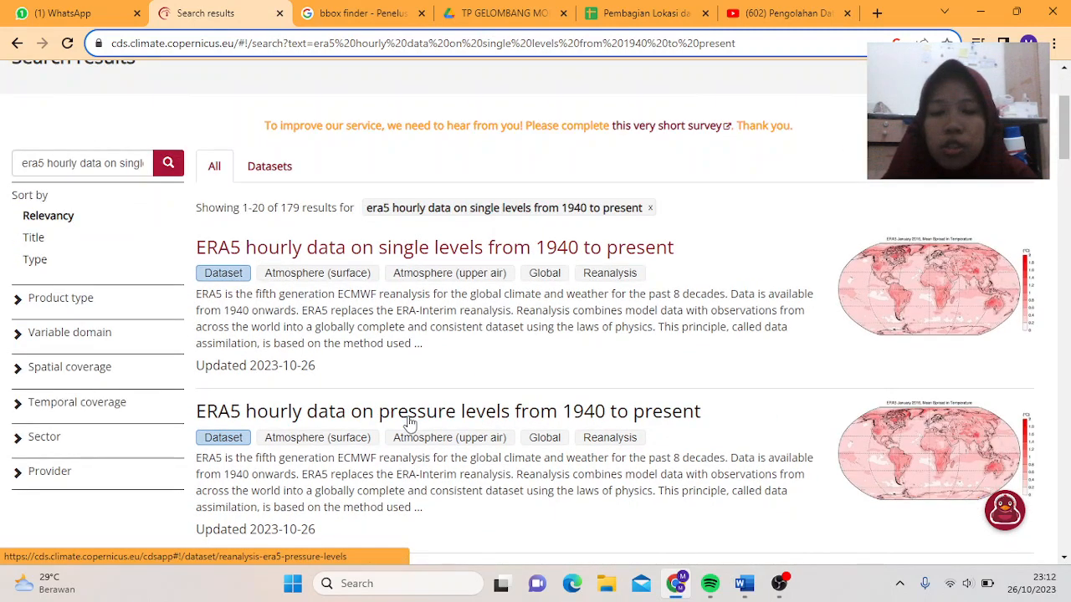
left_click(266, 255)
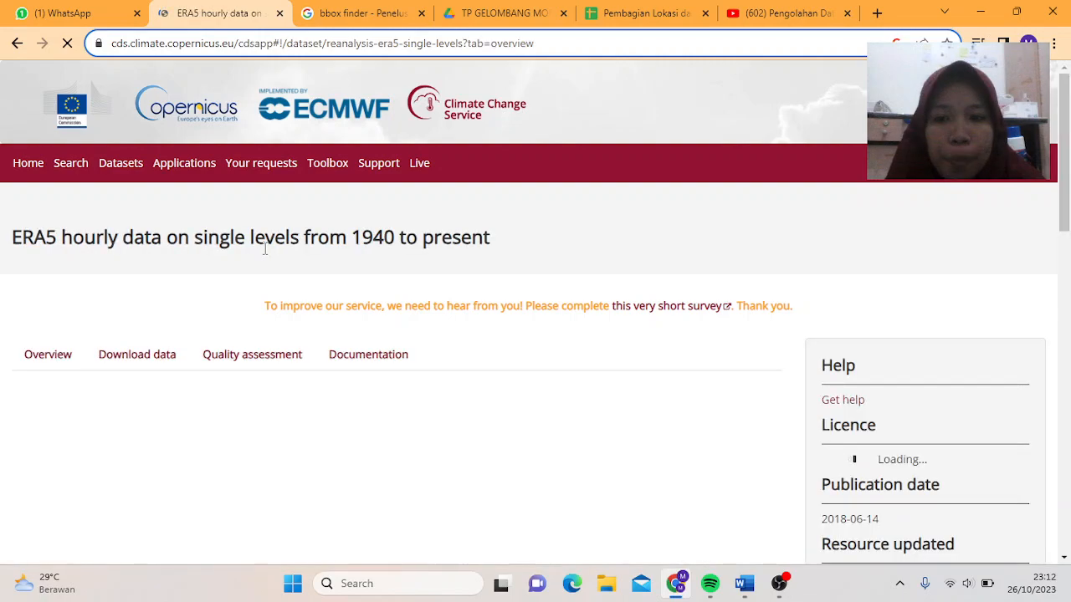
- Look over the dataset overview and switch to its Download data form
scroll(264, 248, "down", 6)
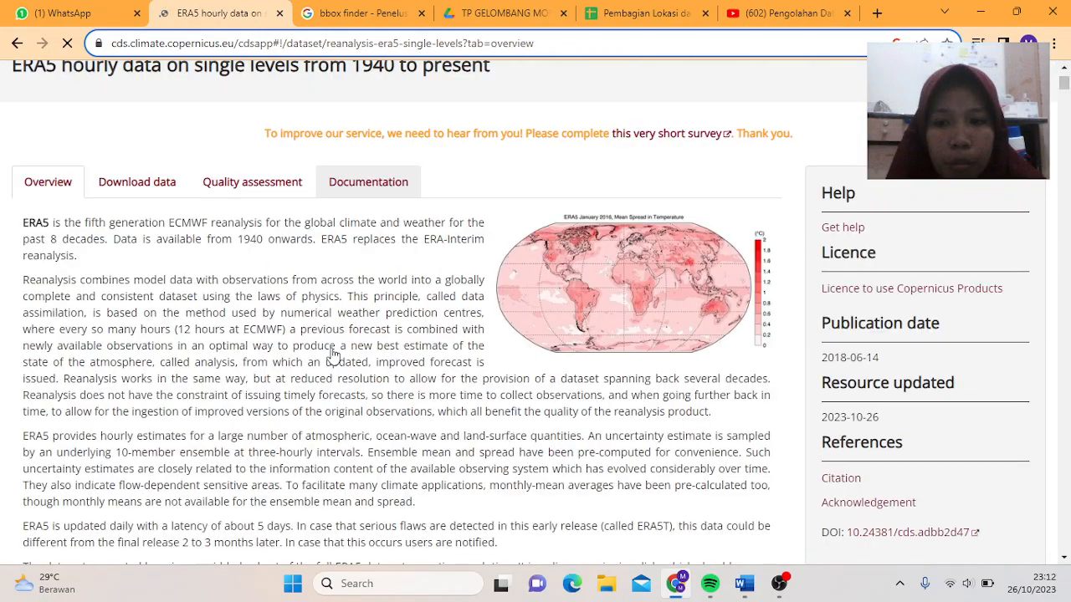
scroll(334, 351, "up", 3)
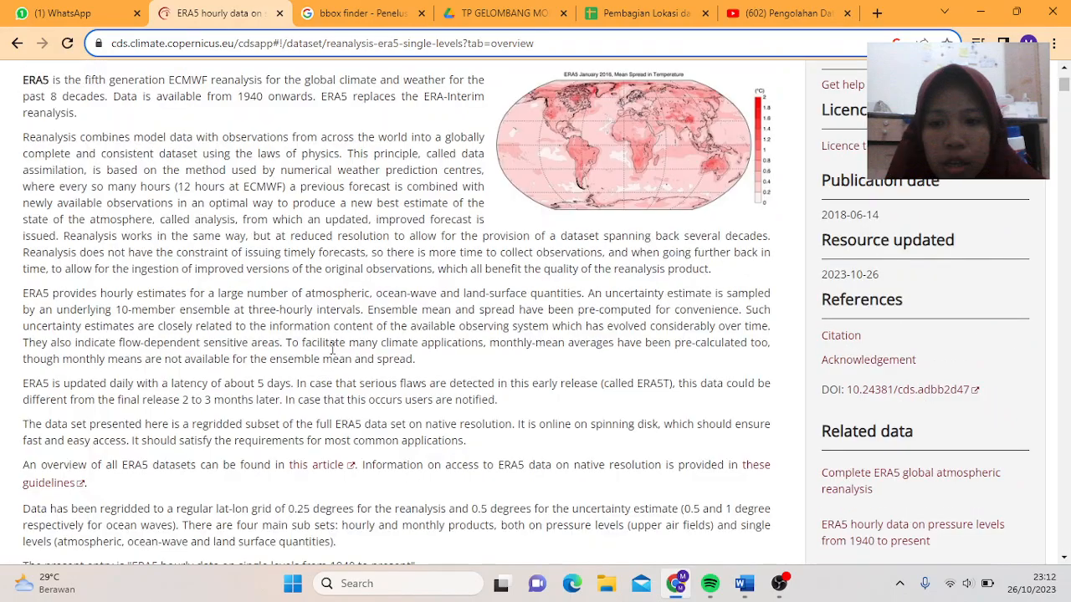
scroll(332, 349, "down", 3)
scroll(332, 349, "down", 2)
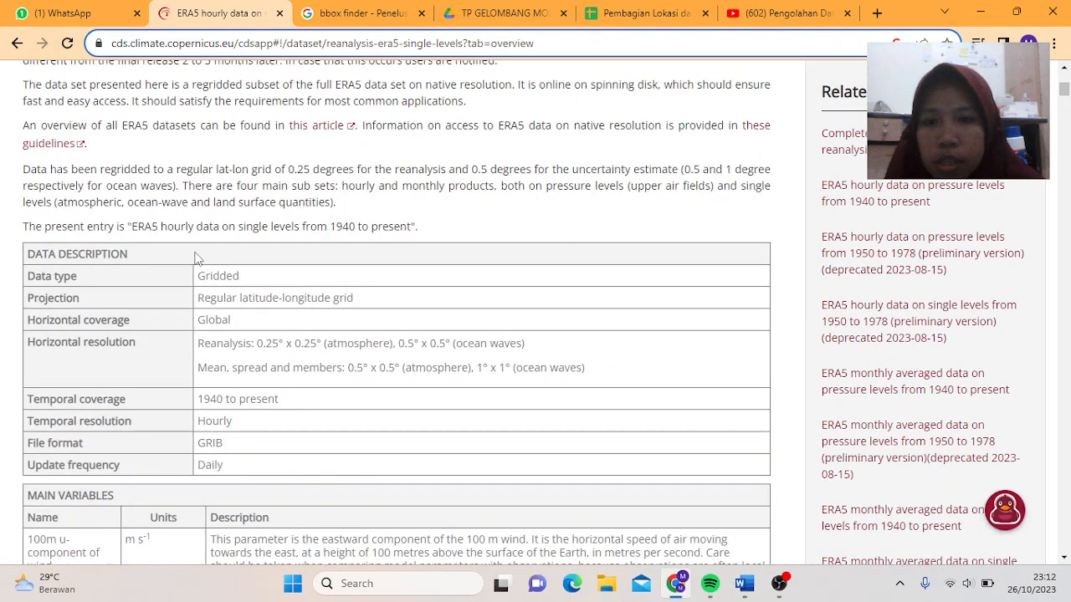
scroll(201, 407, "up", 10)
left_click(136, 354)
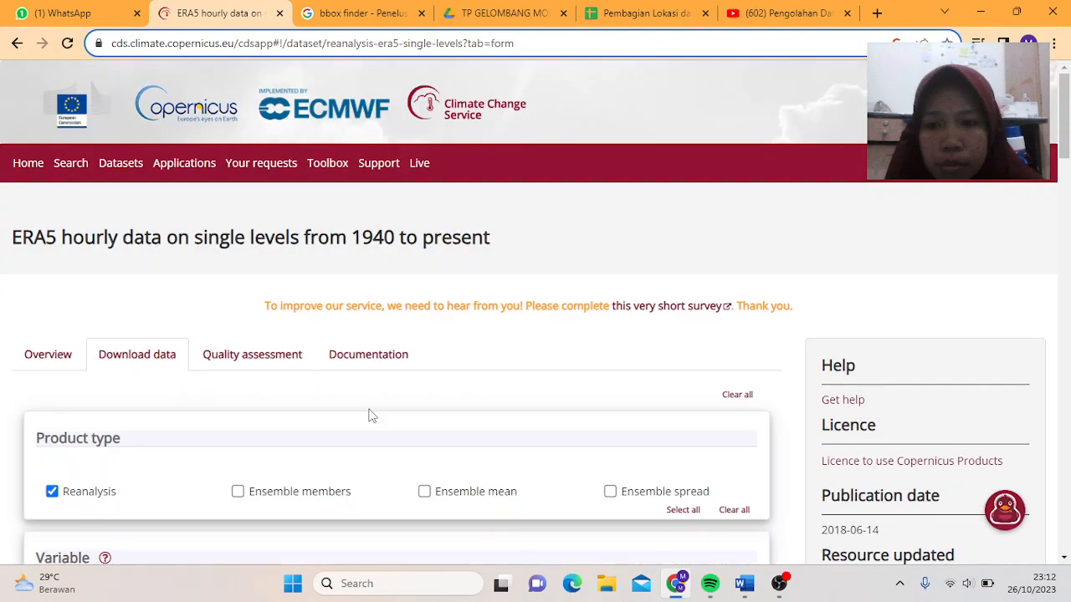
- Expand the Wind category and tick 100m u-component and 100m v-component of wind
scroll(372, 415, "down", 4)
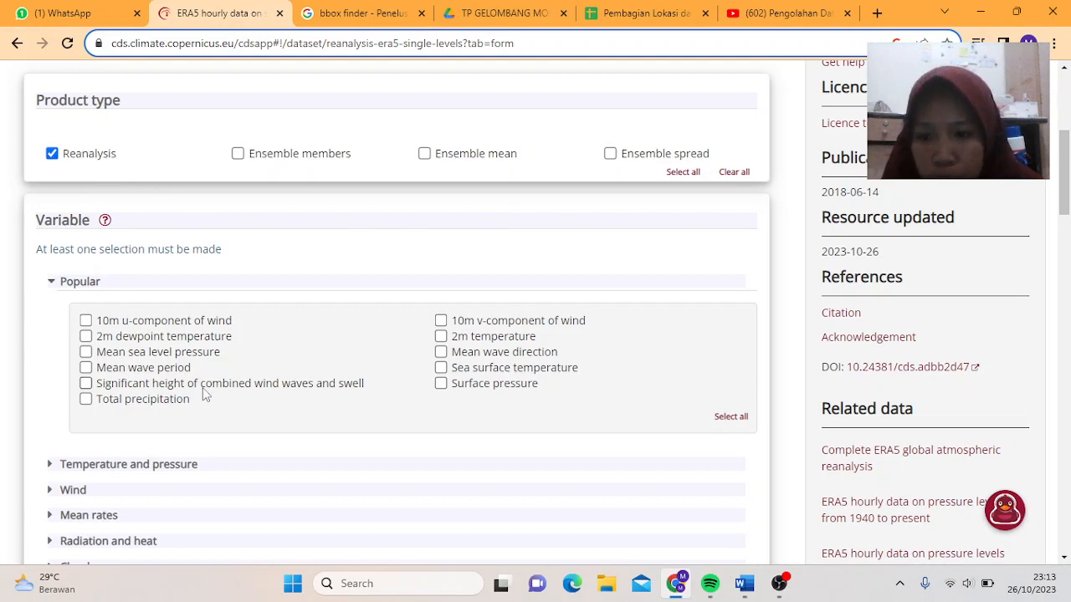
scroll(200, 393, "down", 2)
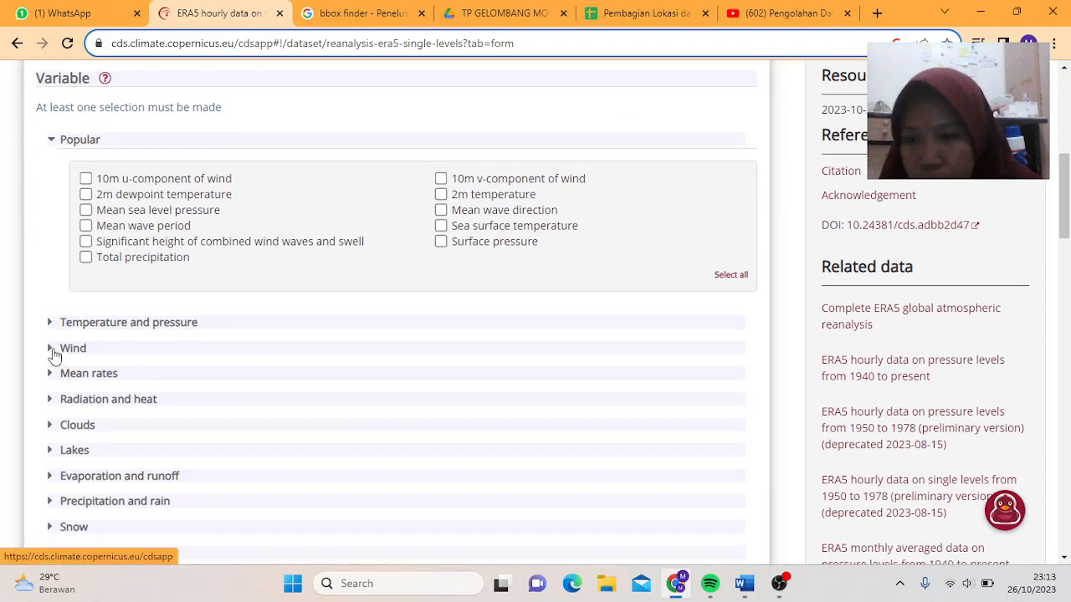
left_click(52, 353)
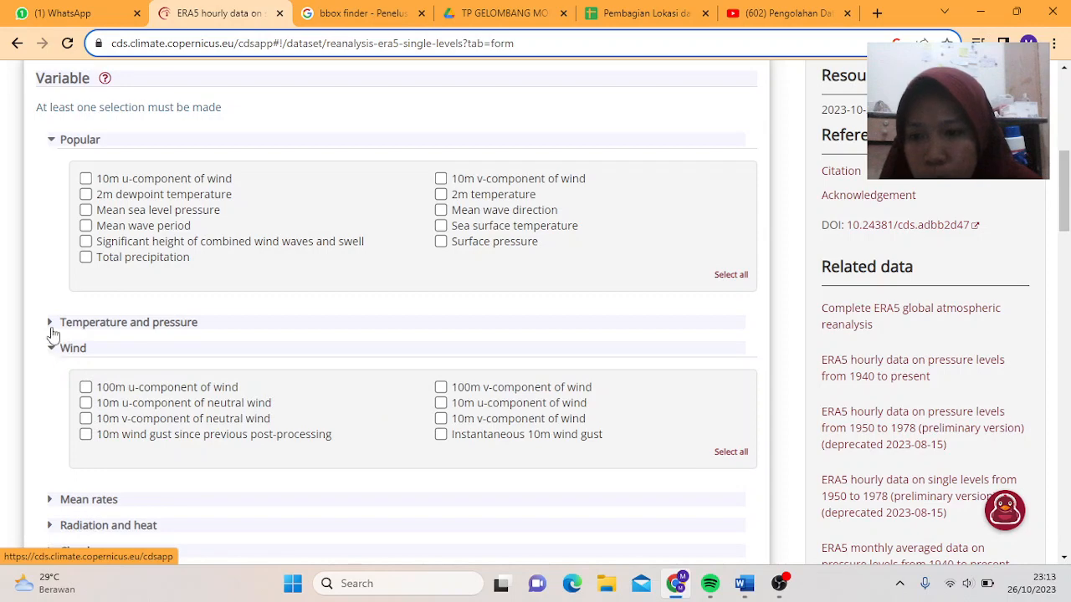
scroll(109, 374, "down", 1)
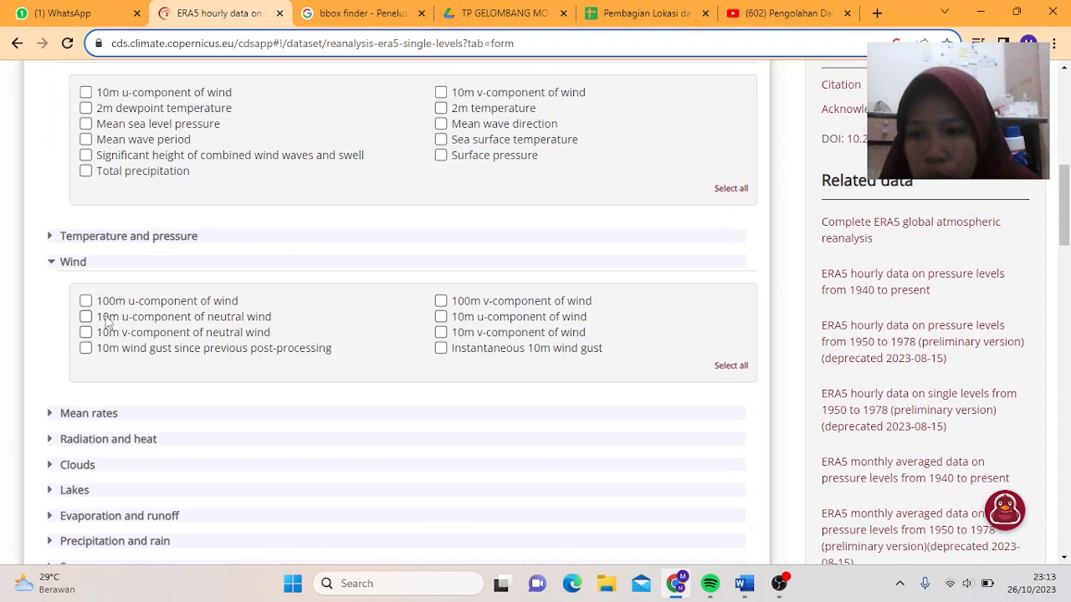
left_click(85, 301)
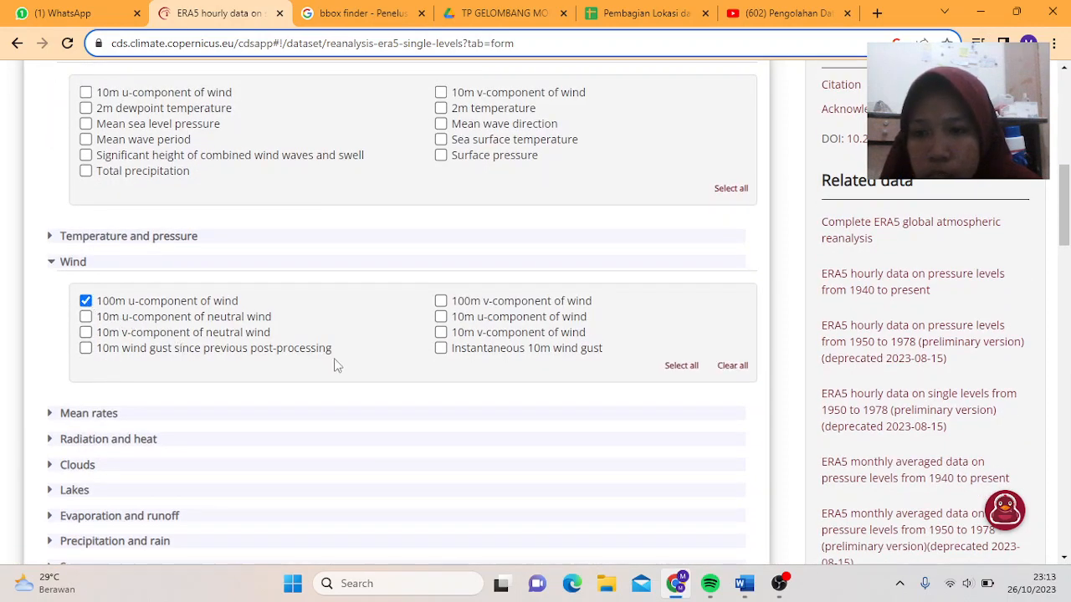
left_click(441, 303)
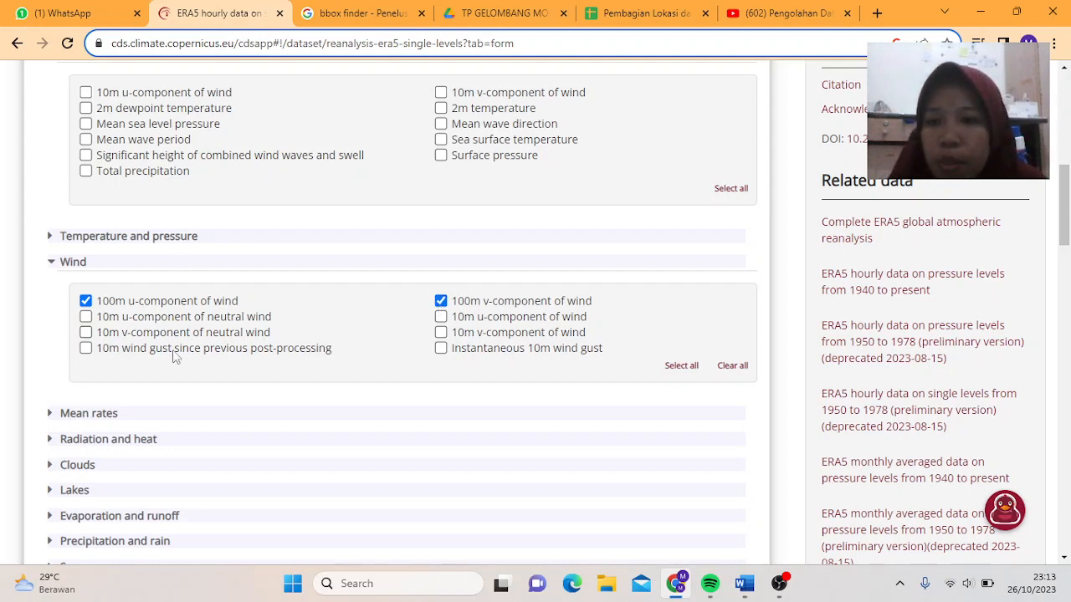
- Scroll further down the form and check the 'Pembagian Lokasi dan Musim' spreadsheet
scroll(171, 368, "down", 2)
scroll(166, 369, "down", 1)
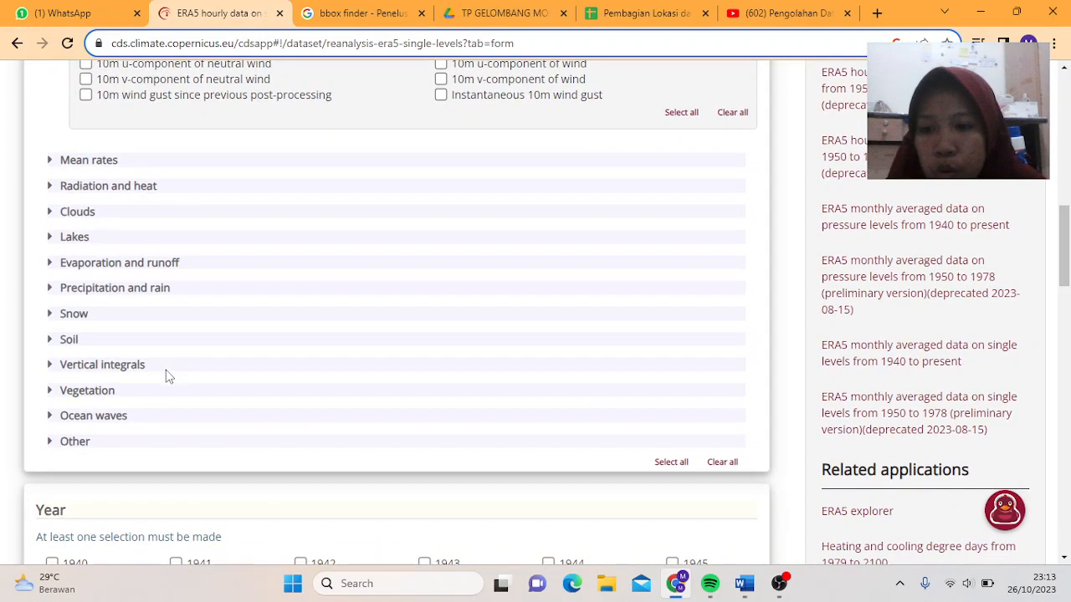
scroll(178, 438, "down", 3)
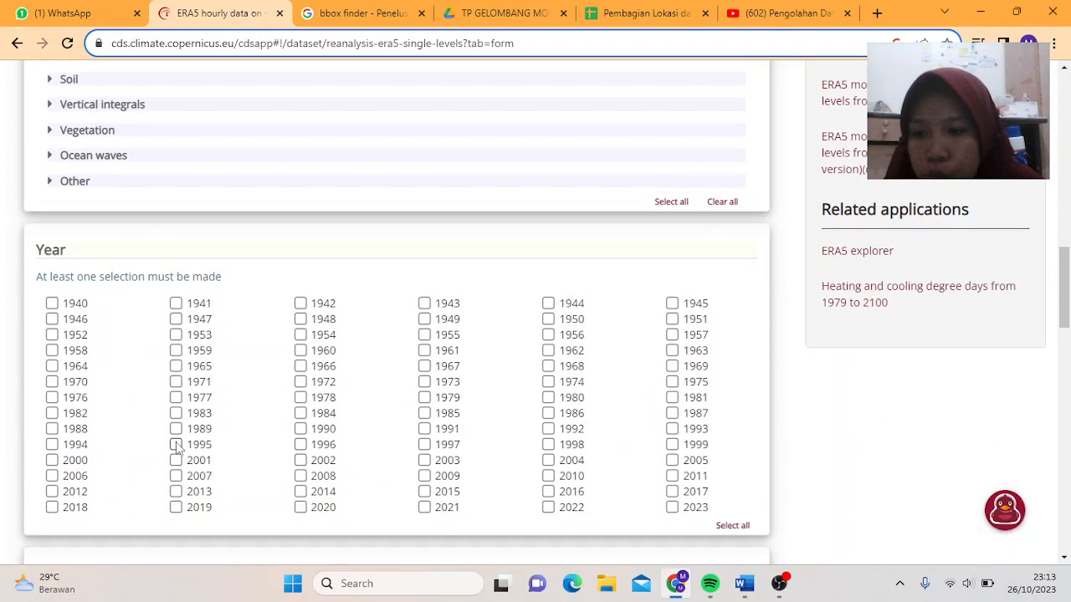
left_click(642, 9)
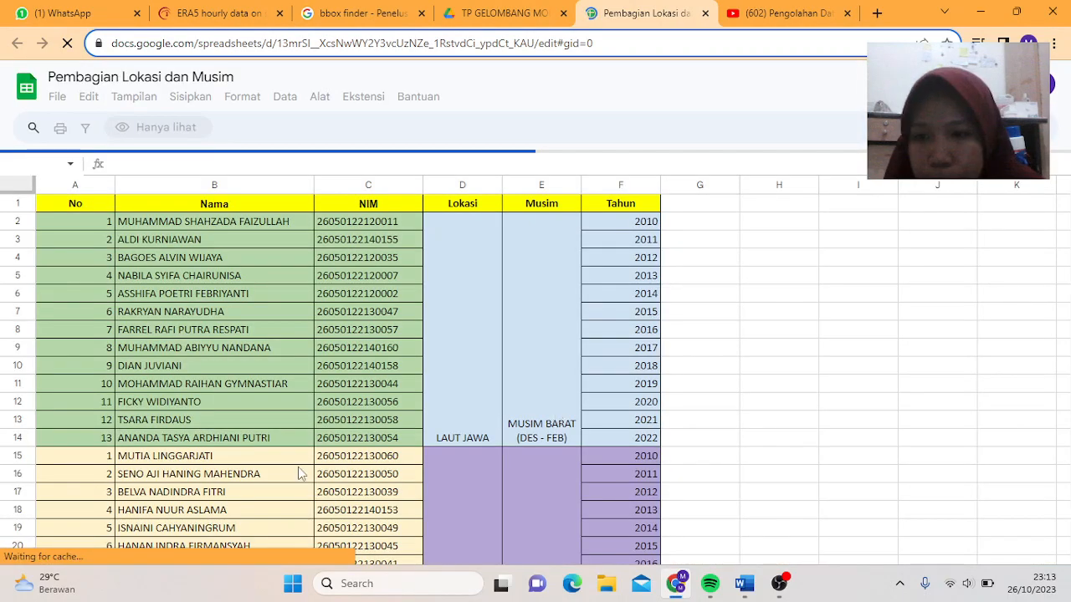
scroll(481, 401, "down", 12)
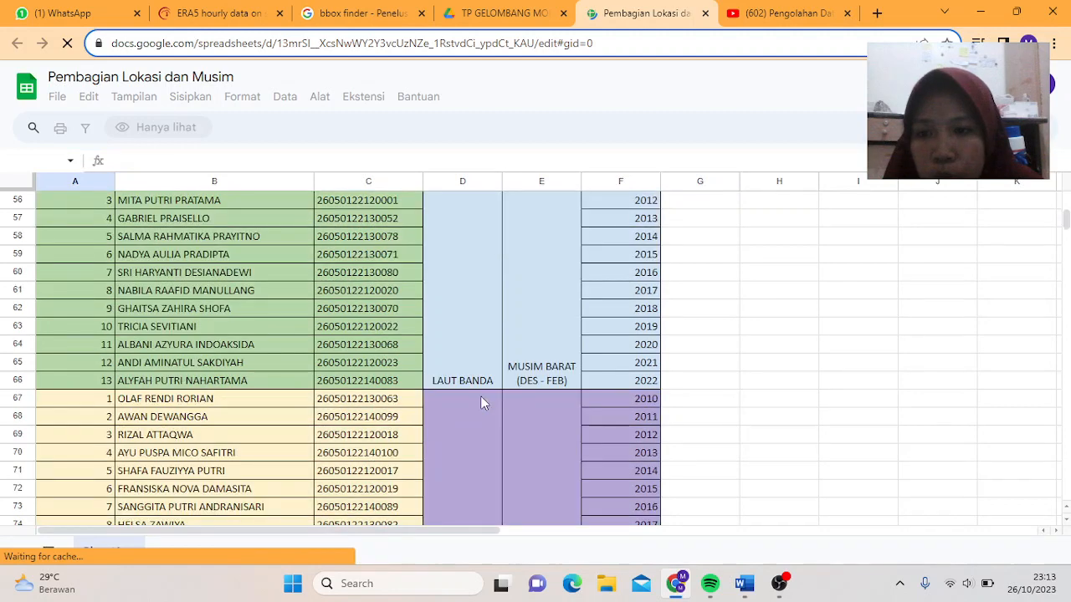
left_click(231, 8)
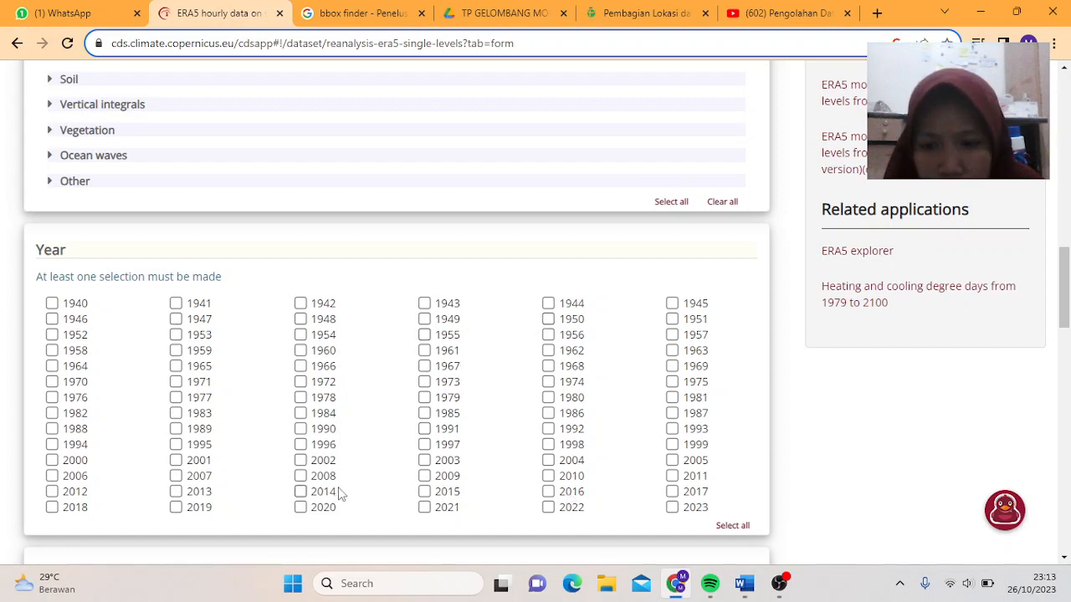
- Tick year 2012 and month December, consulting the assignment spreadsheet in between
left_click(52, 492)
scroll(205, 441, "down", 4)
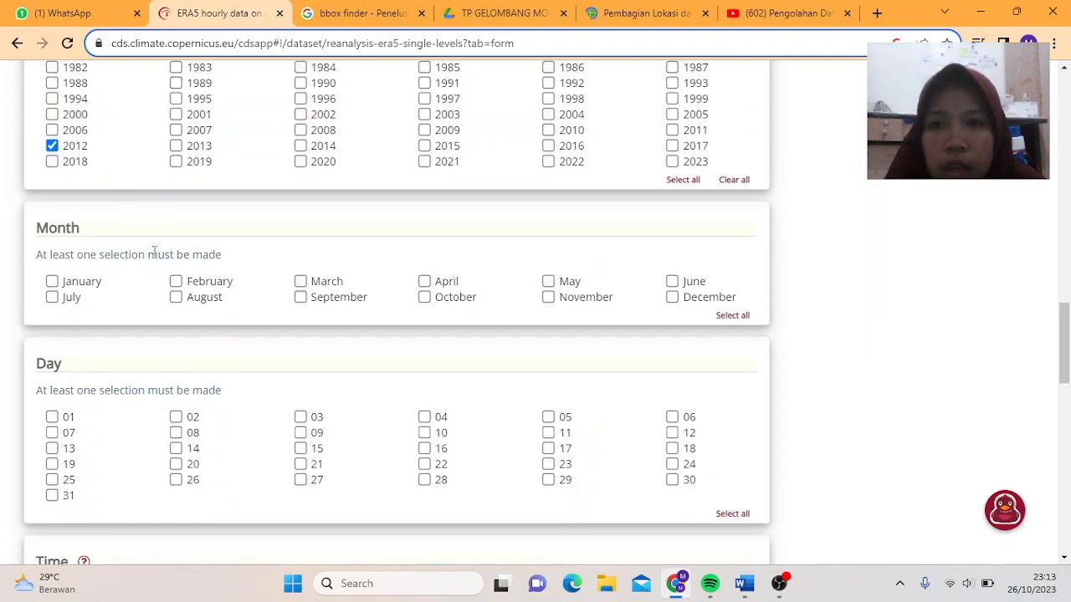
left_click(608, 7)
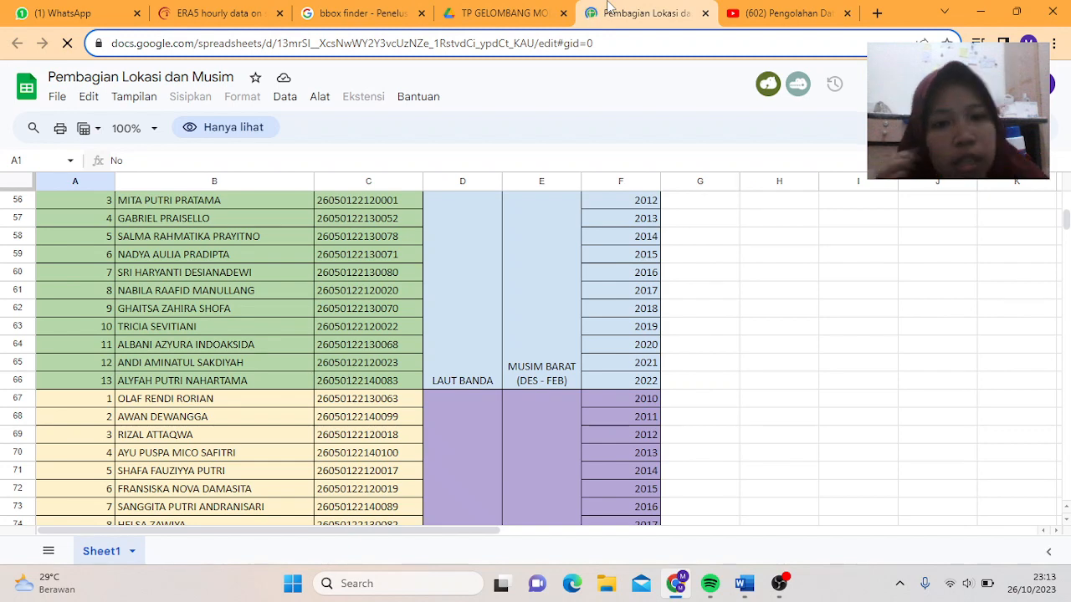
left_click(219, 13)
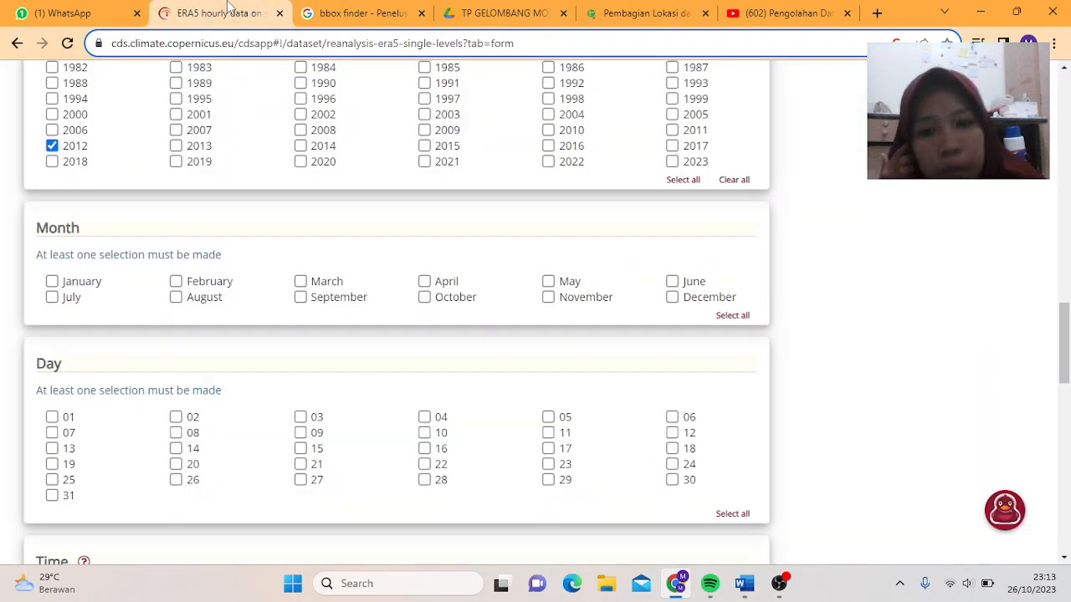
left_click(672, 297)
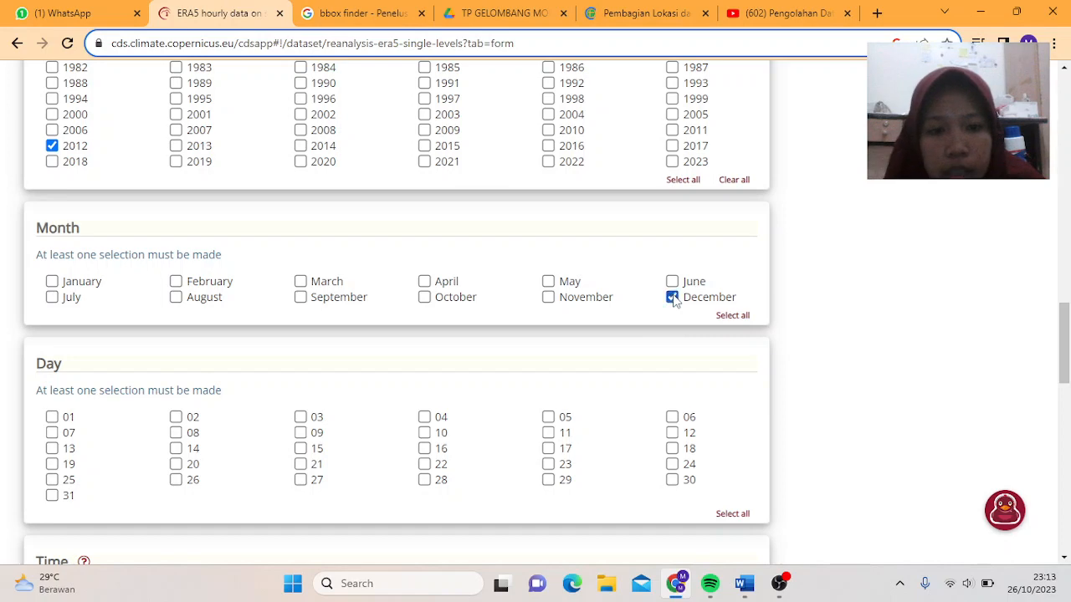
- Select all days of the month and all 24 hourly times
scroll(730, 508, "down", 2)
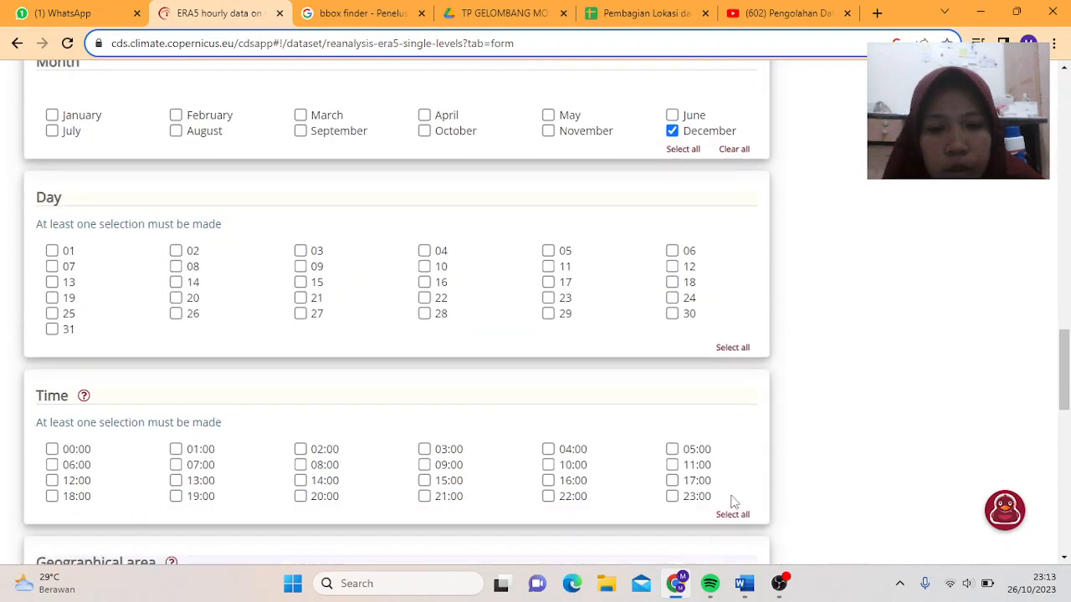
left_click(732, 349)
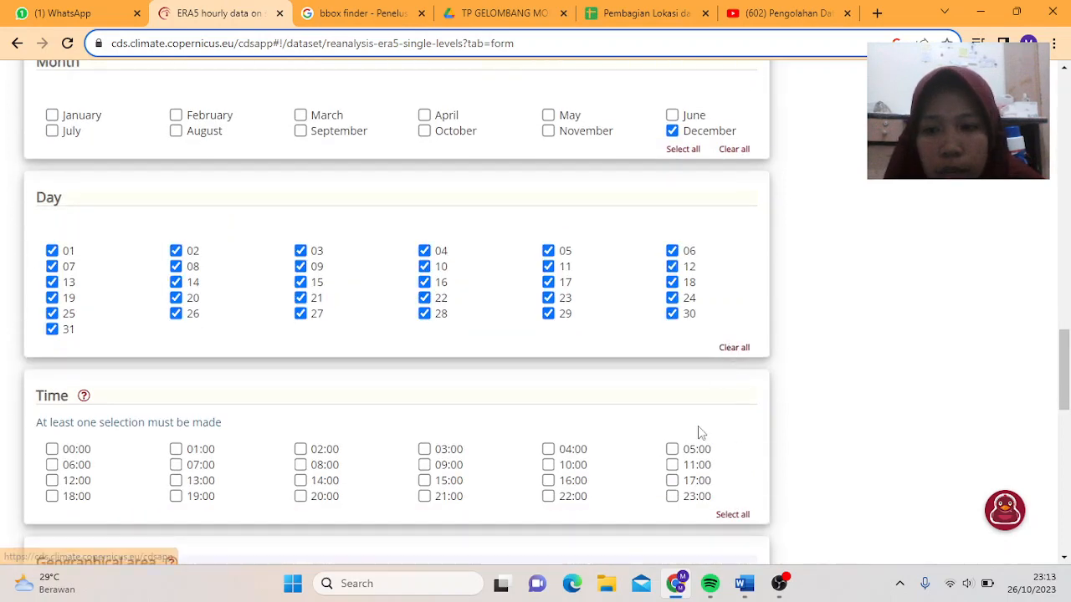
scroll(697, 428, "down", 2)
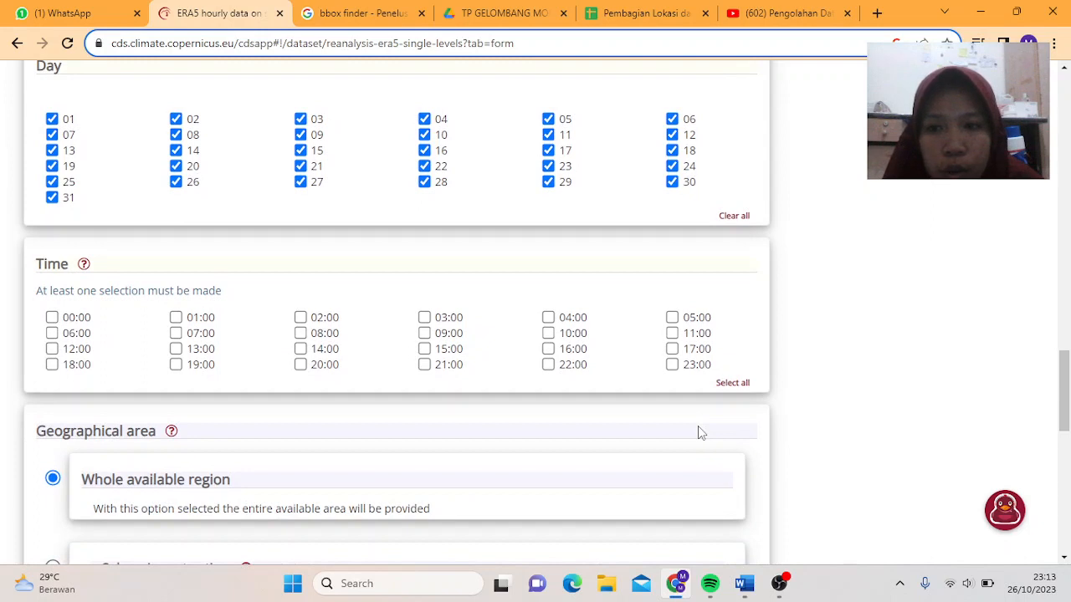
left_click(733, 384)
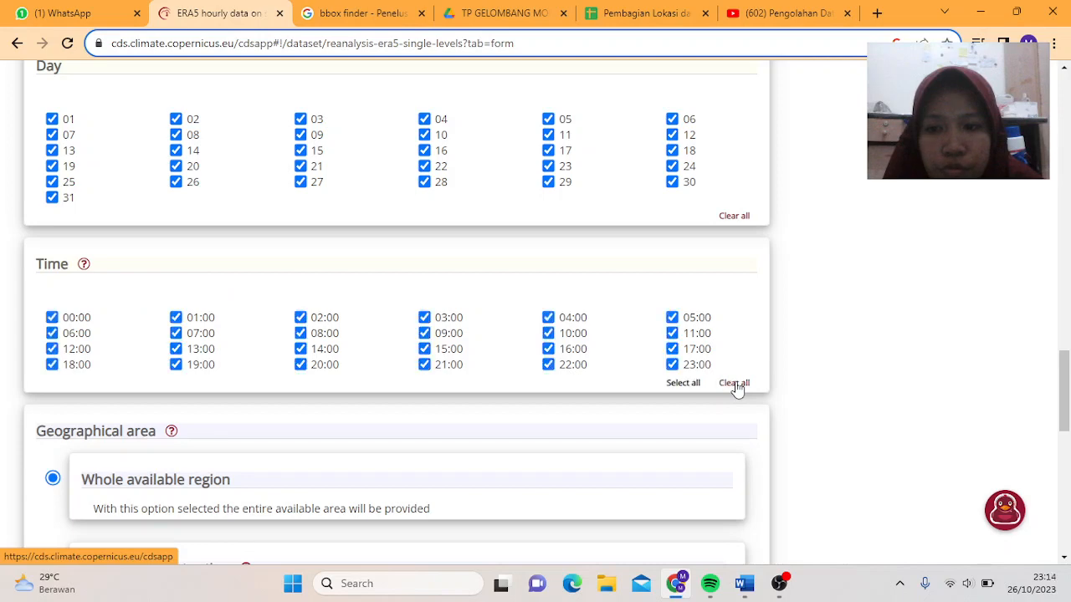
scroll(724, 415, "down", 1)
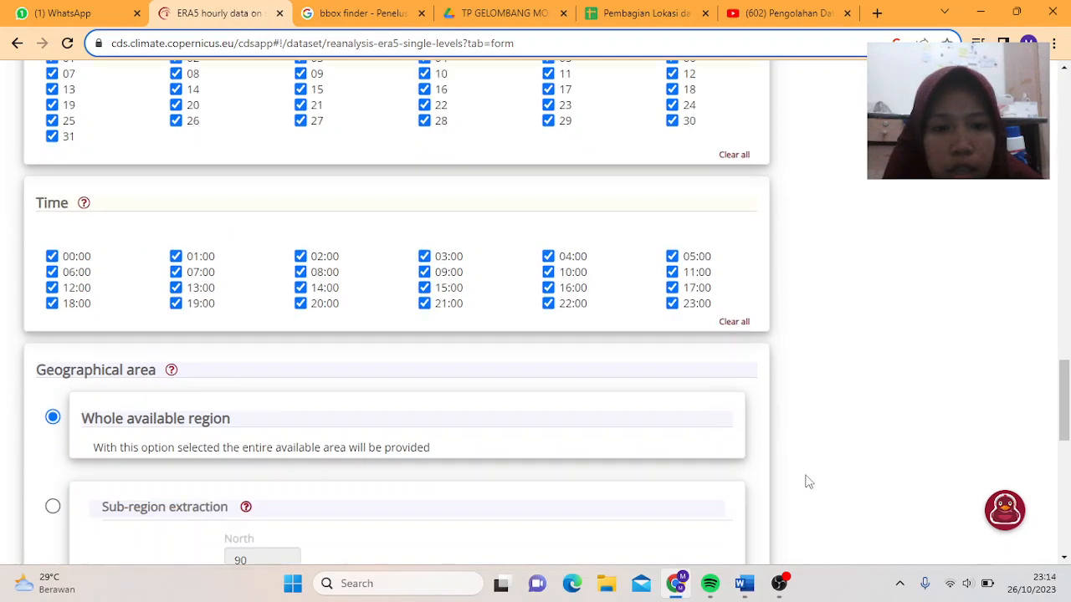
- Bring the screen recorder forward, hide it again, and scroll down the form
left_click(779, 583)
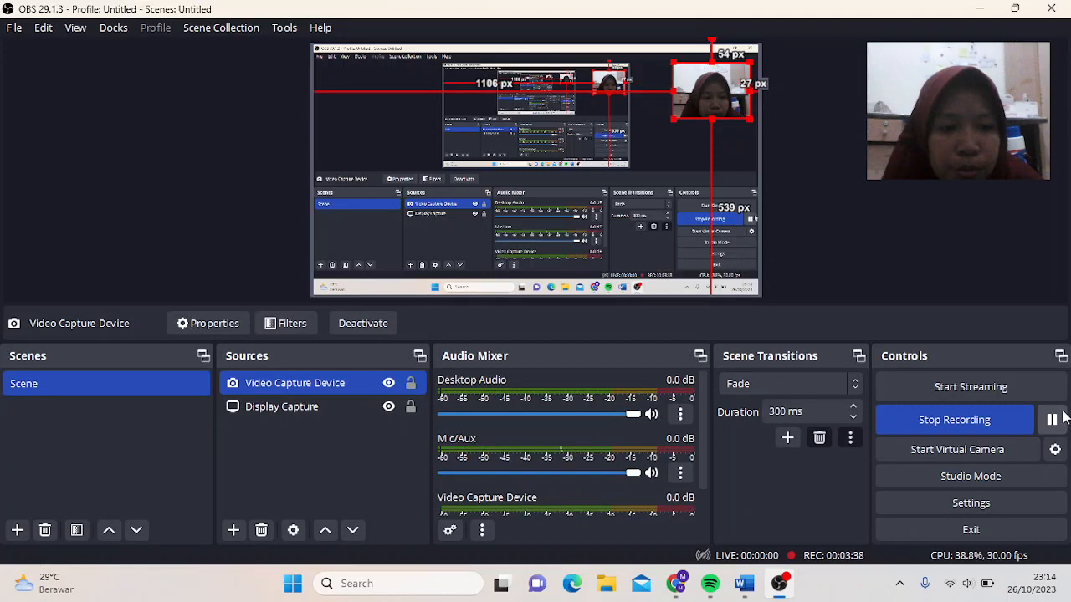
left_click(977, 9)
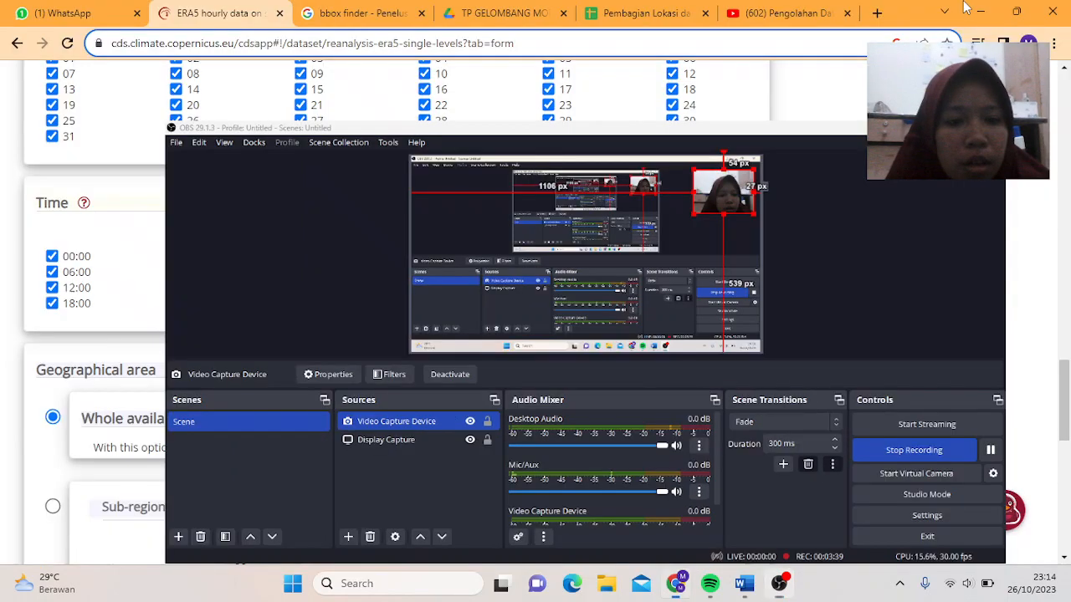
scroll(213, 448, "down", 3)
scroll(213, 447, "down", 1)
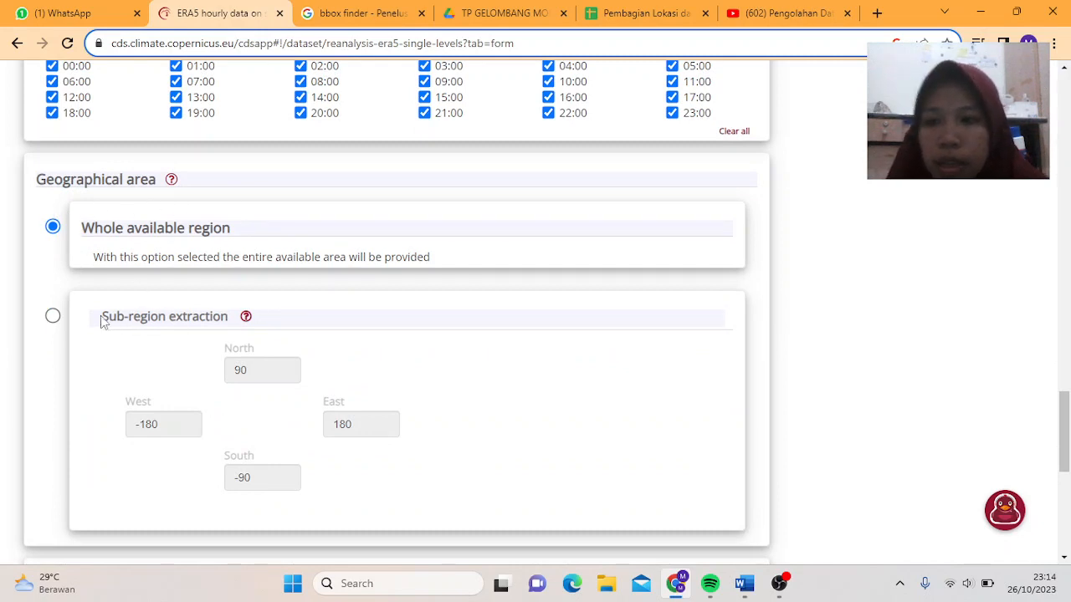
- Choose Sub-region extraction for the area and switch to the 'bbox finder' search results
left_click(54, 317)
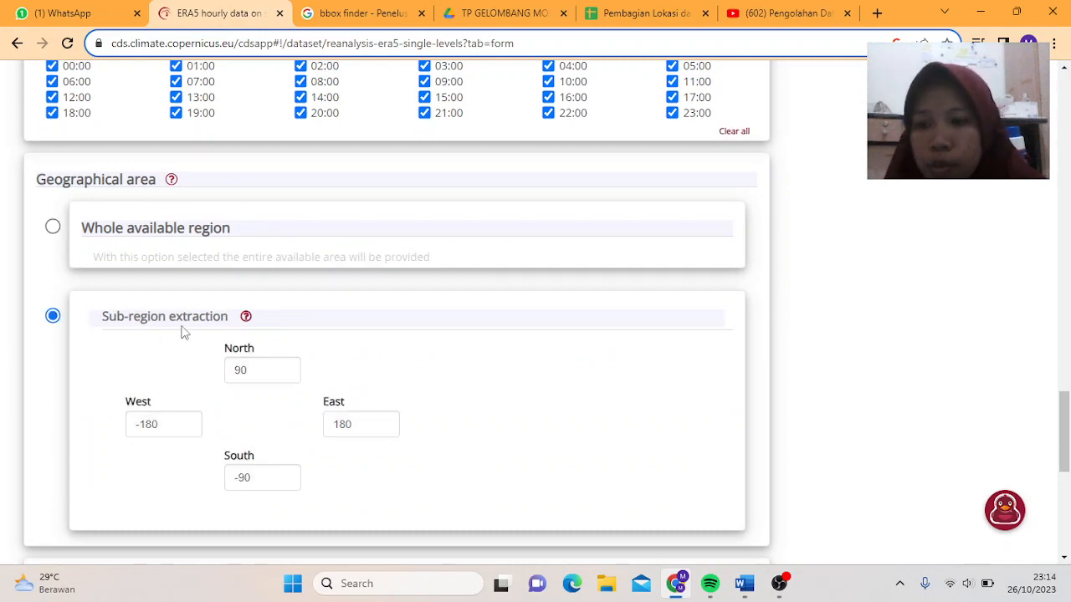
scroll(178, 337, "down", 2)
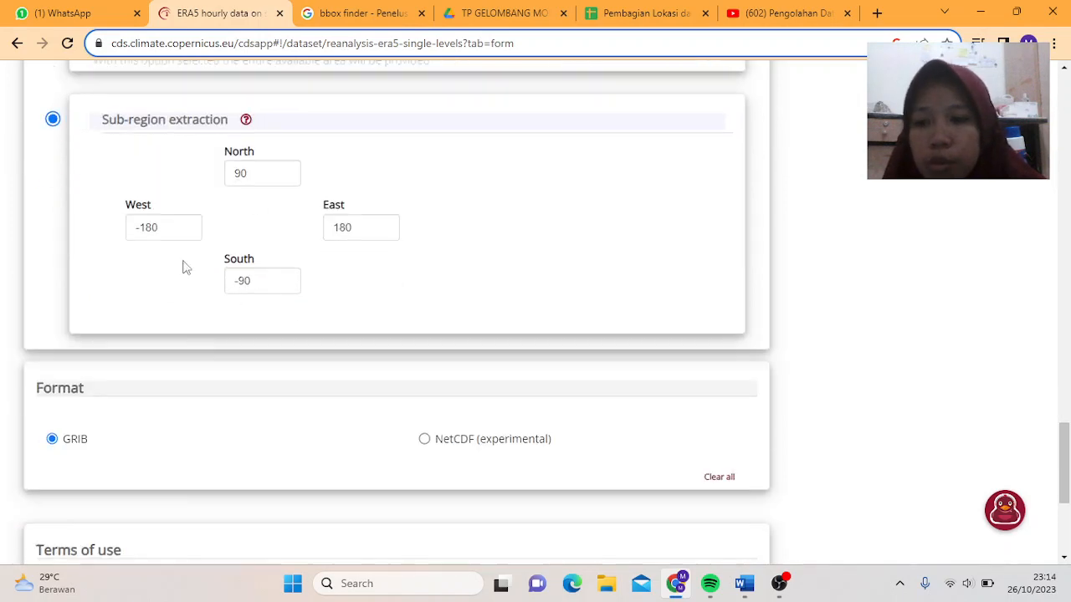
scroll(176, 216, "up", 1)
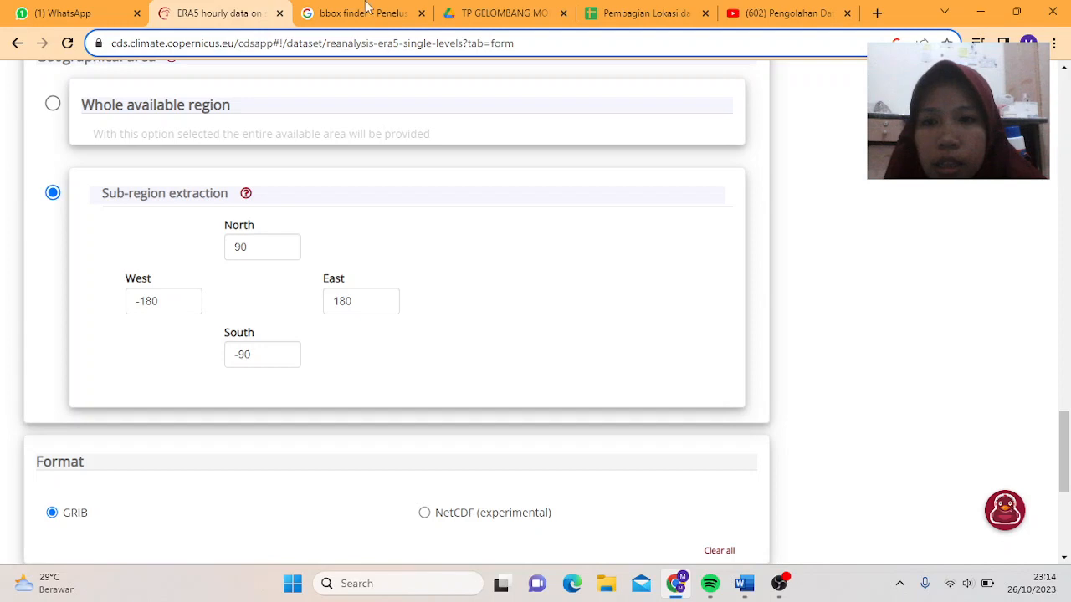
left_click(371, 10)
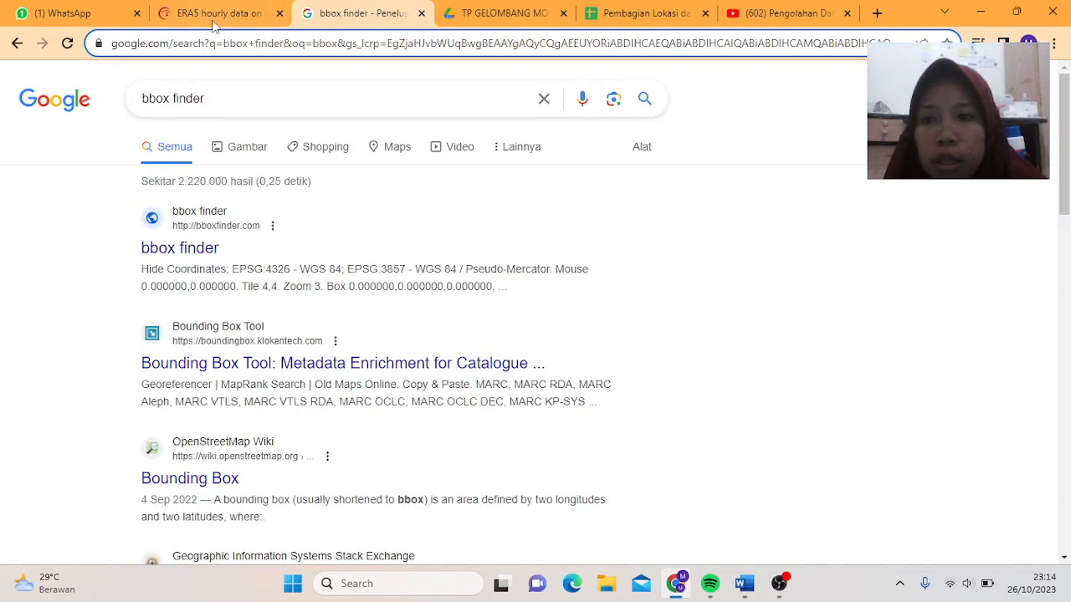
- Open bboxfinder.com from the Google results
left_click(208, 245)
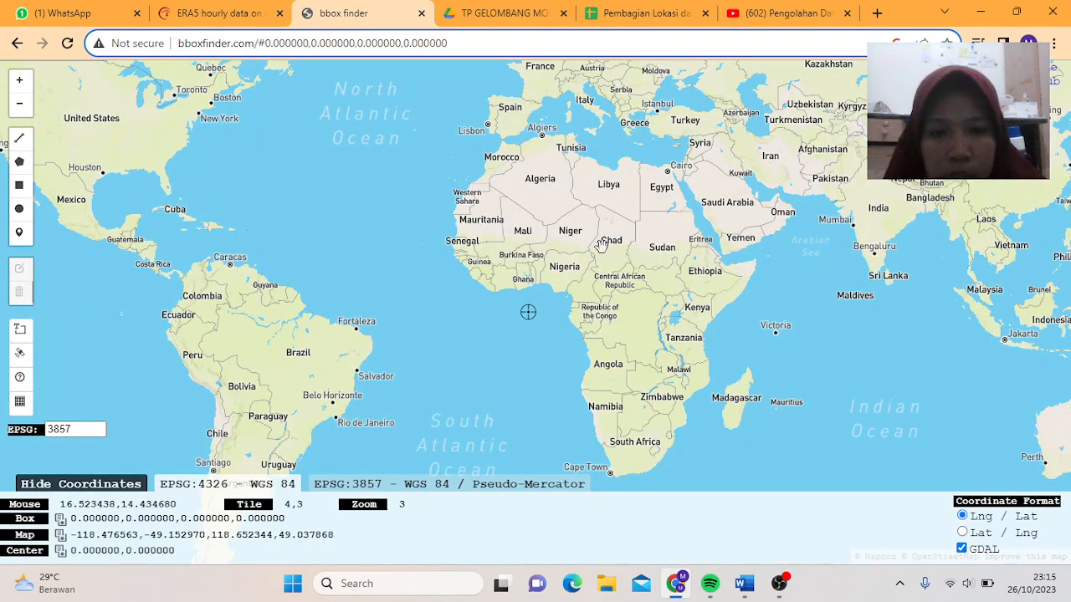
- Pan and zoom the bboxfinder map onto the Banda Sea, then pick the rectangle tool
left_click_drag(481, 221, 323, 253)
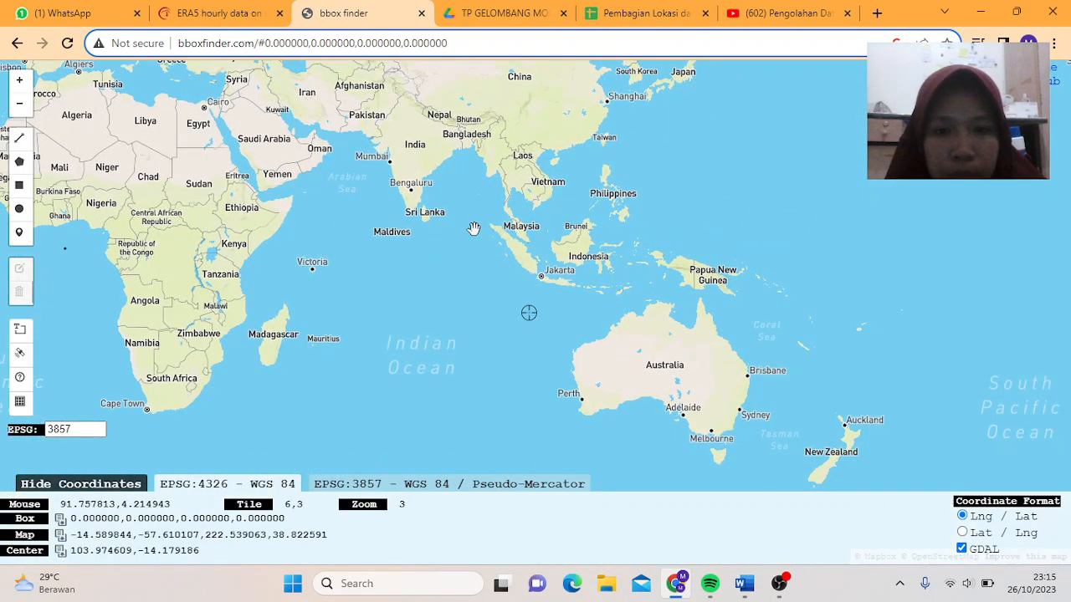
left_click_drag(474, 229, 336, 286)
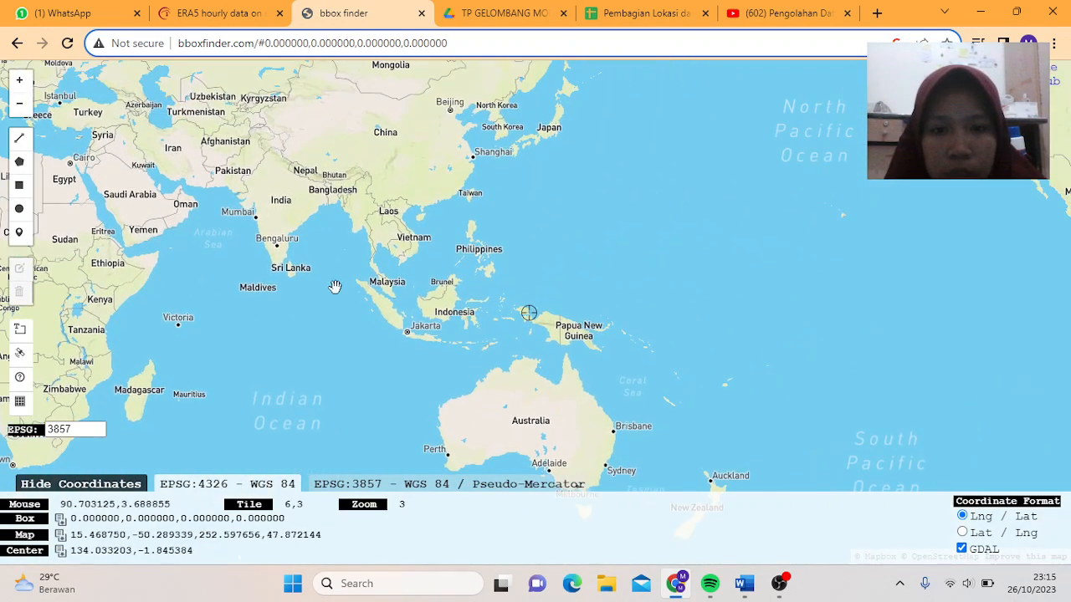
left_click(19, 79)
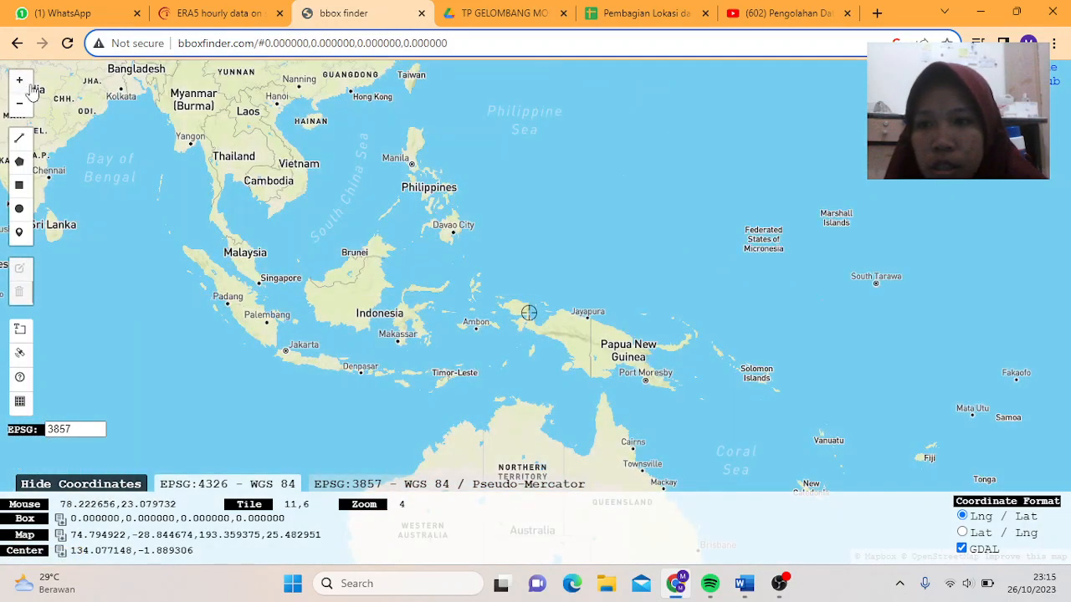
left_click(21, 82)
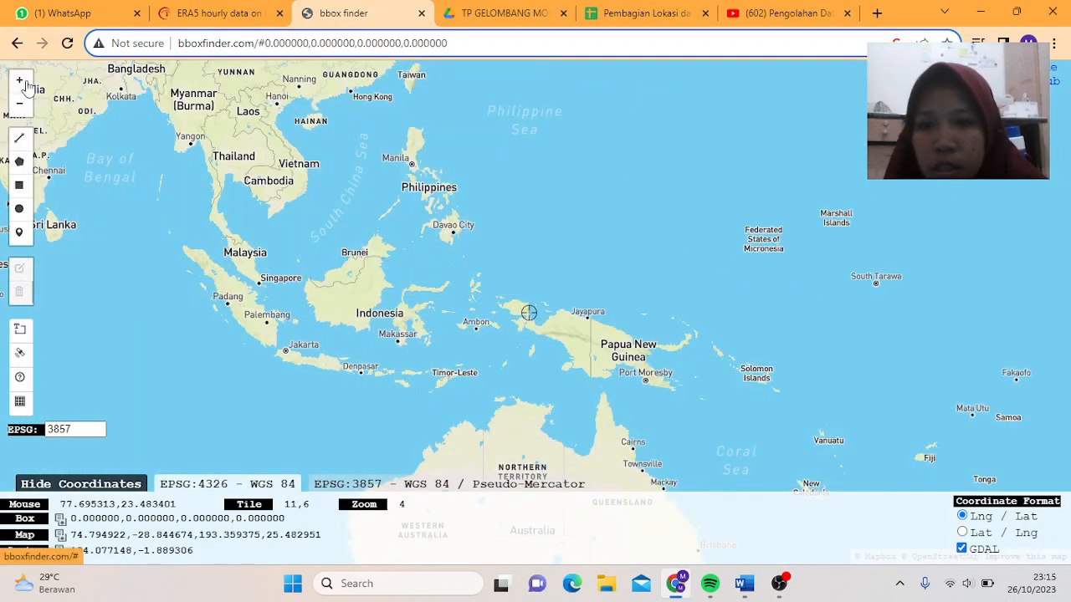
left_click(21, 81)
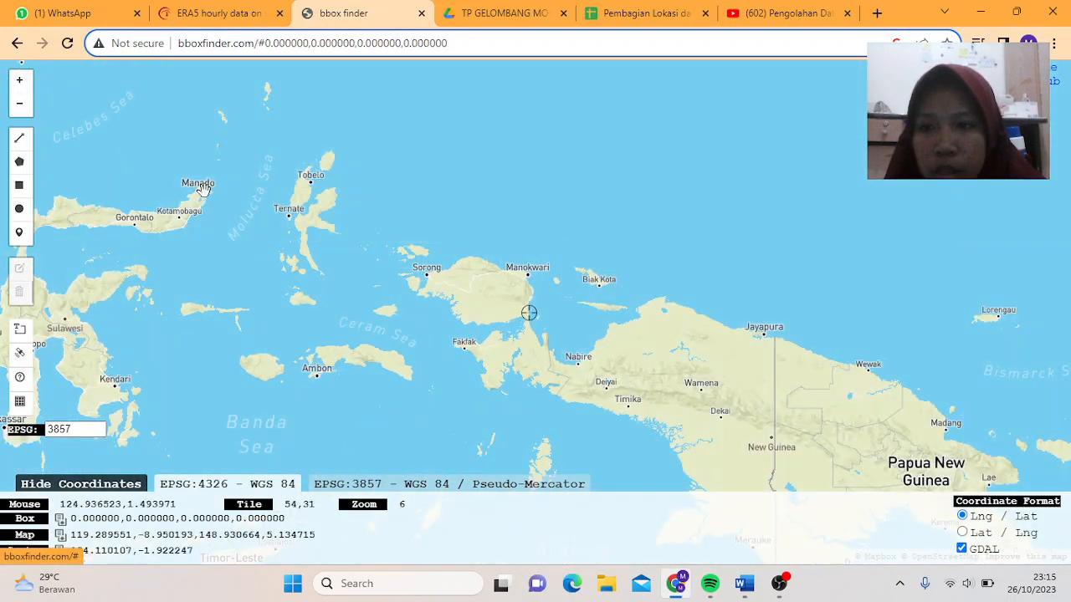
left_click_drag(222, 183, 363, 99)
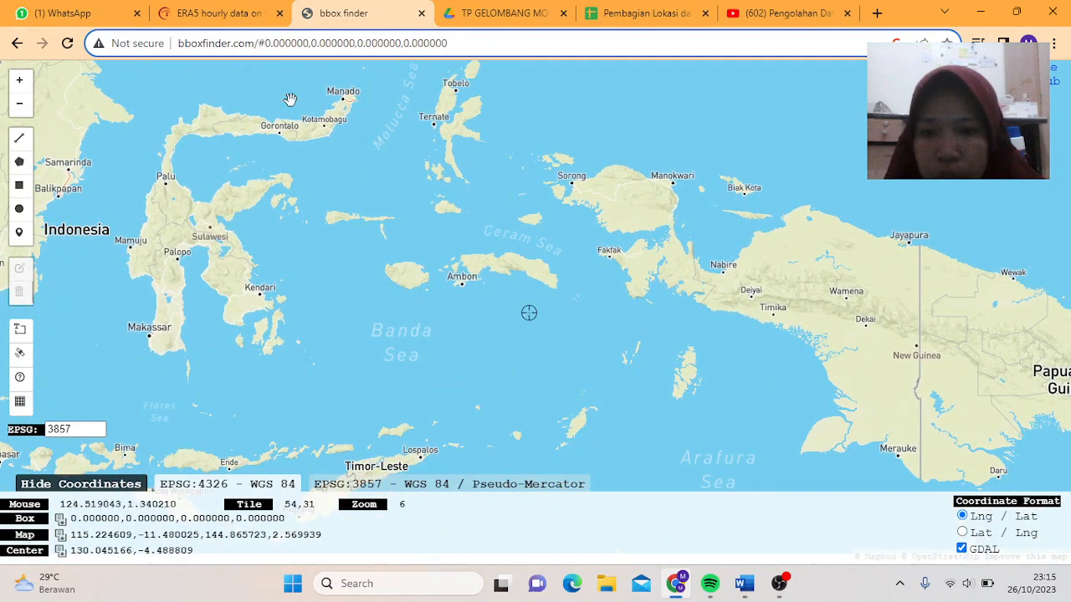
left_click(19, 80)
left_click_drag(270, 304, 438, 176)
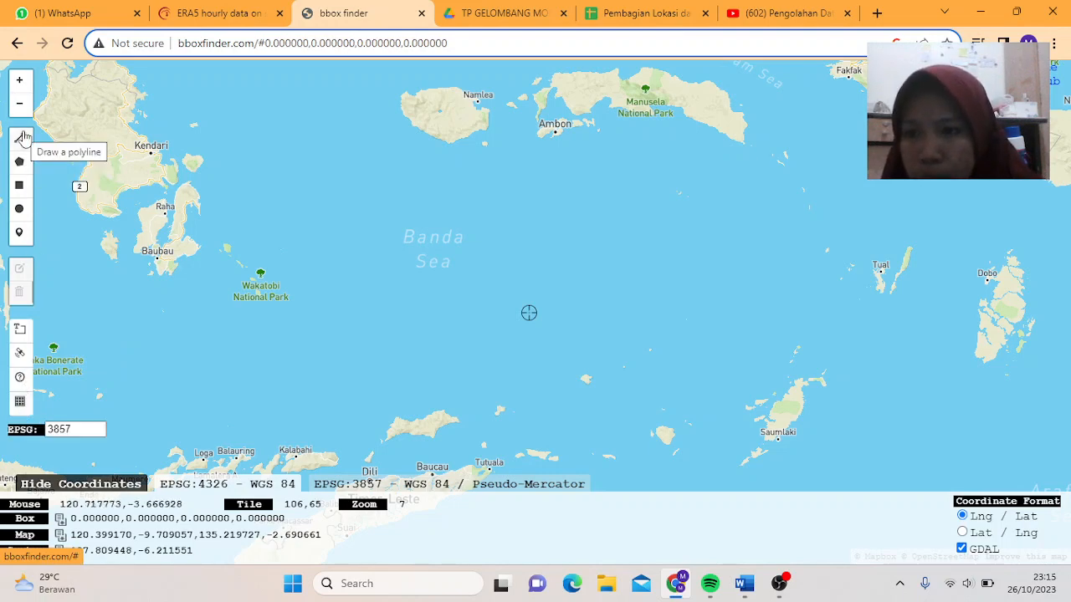
left_click(20, 184)
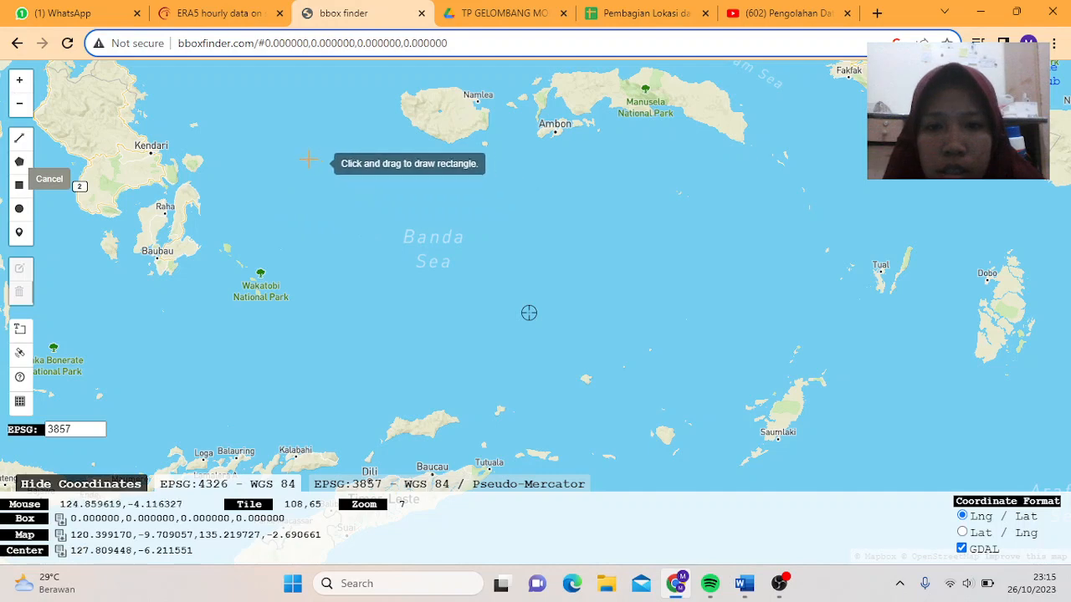
- Draw a bounding box over the Banda Sea for its coordinates, then return to the ERA5 form
mouse_move(272, 144)
left_mouse_down()
mouse_move(527, 174)
mouse_move(755, 228)
mouse_move(788, 381)
mouse_move(778, 393)
left_mouse_up()
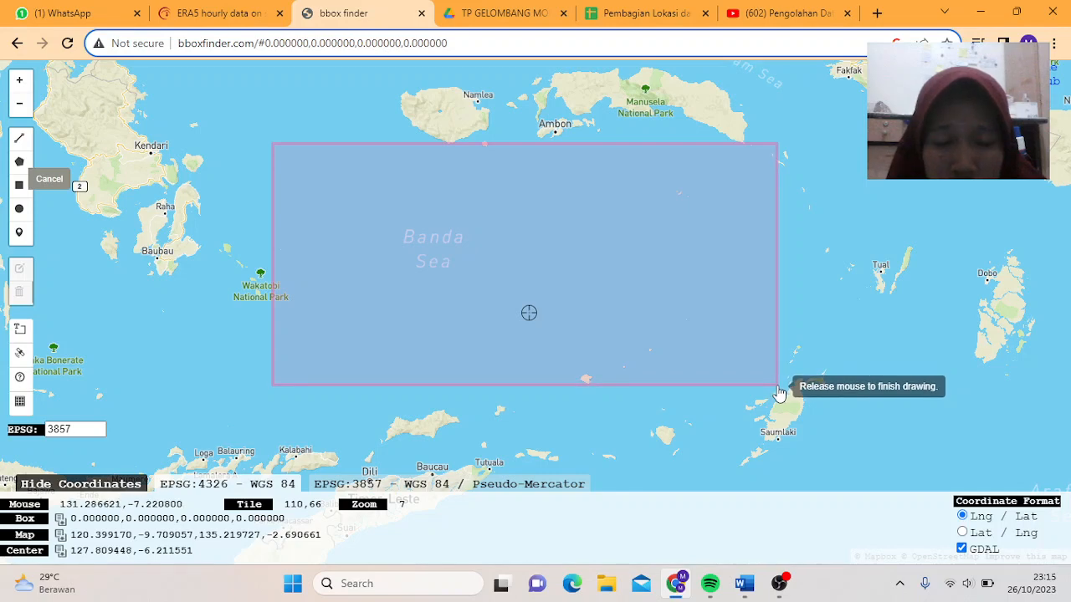
left_click_drag(779, 393, 779, 393)
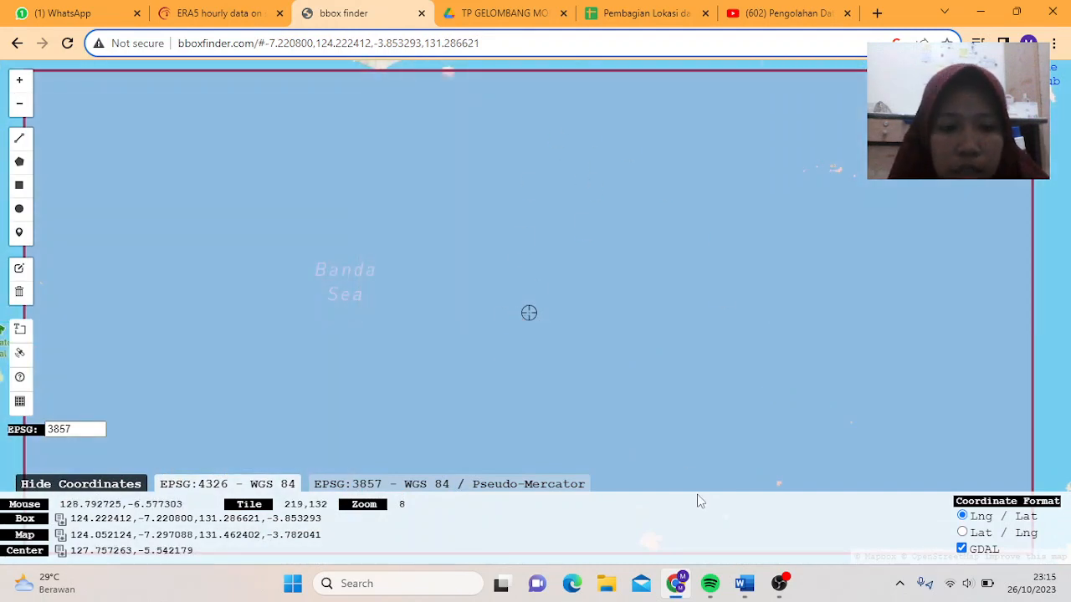
left_click(778, 583)
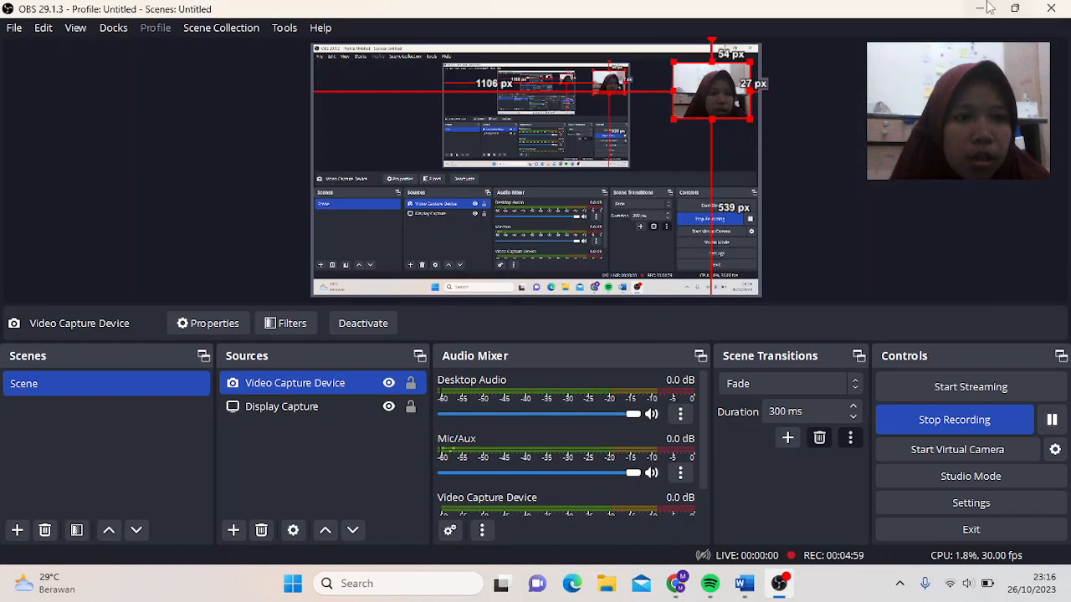
left_click(991, 8)
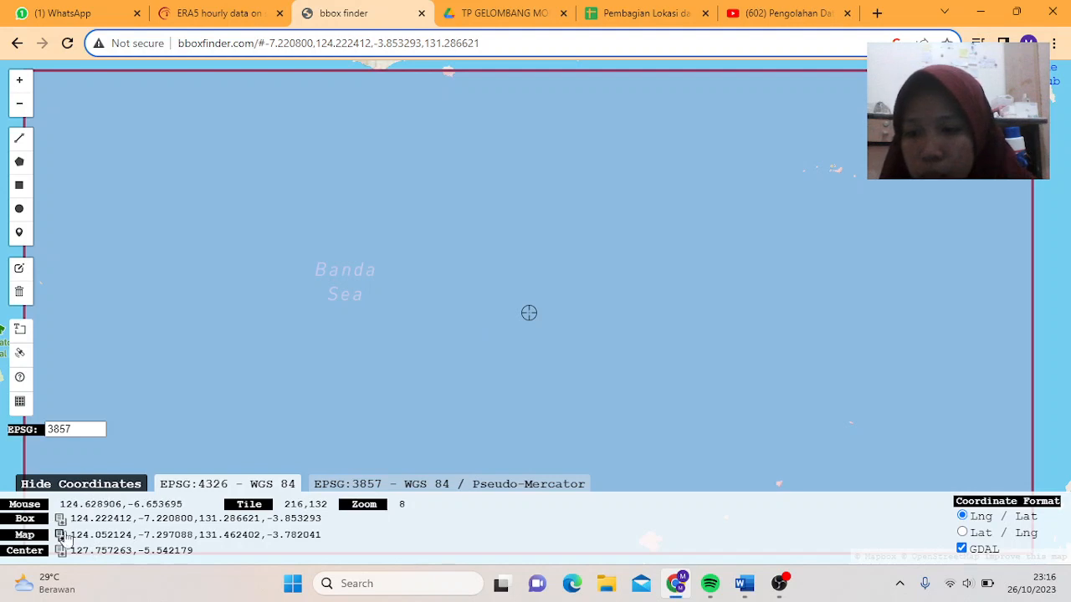
left_click(216, 14)
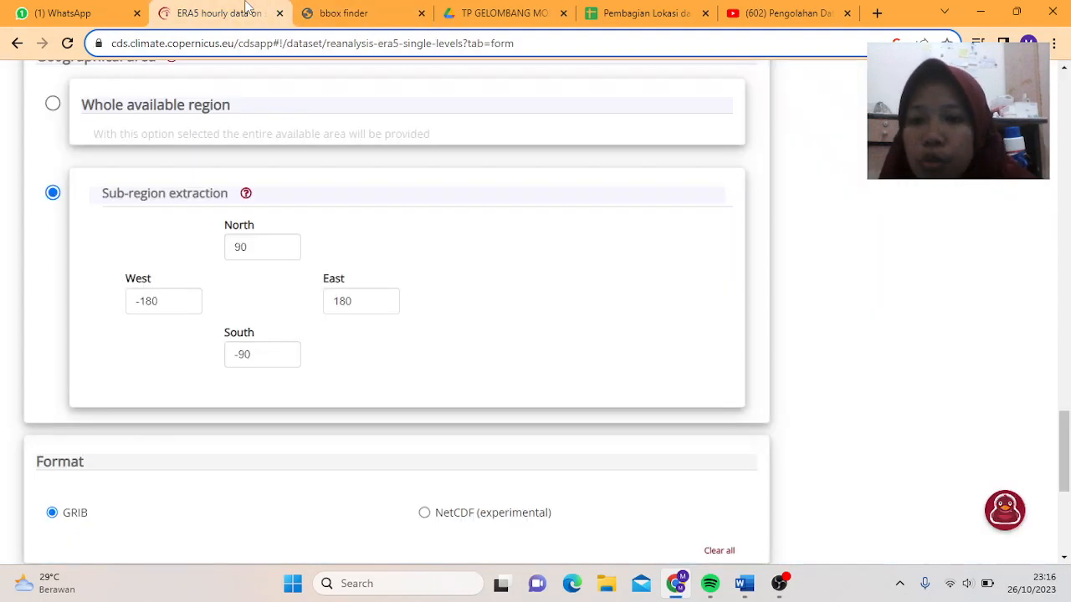
- Replace the West boundary with 124, checking the box coordinates on bboxfinder
left_click(179, 298)
key("BackSpace")
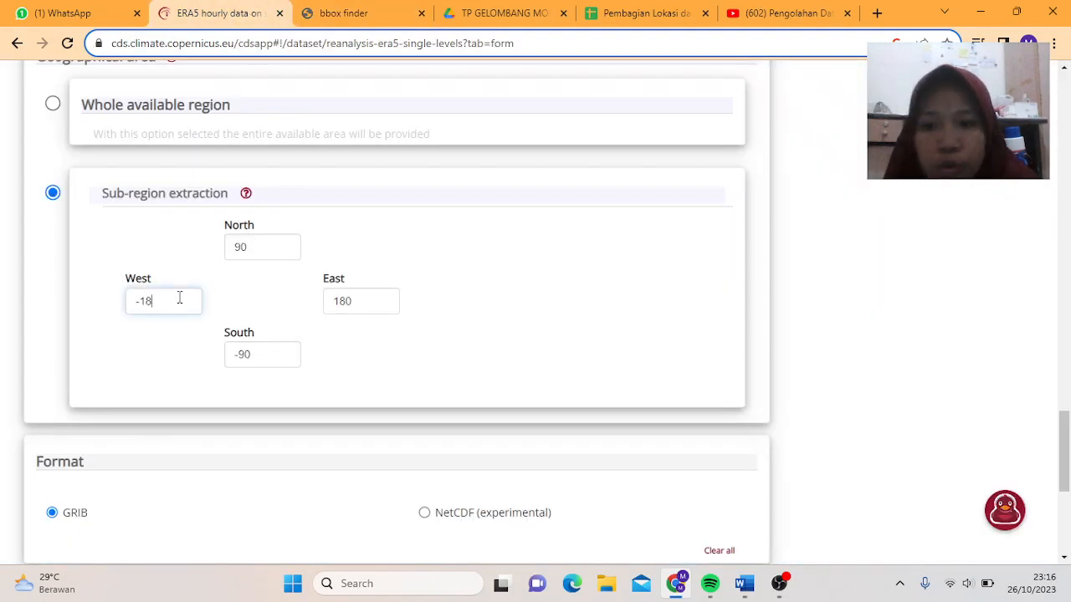
key("BackSpace")
key("BackSpace")
key("BackSpace")
left_click(297, 10)
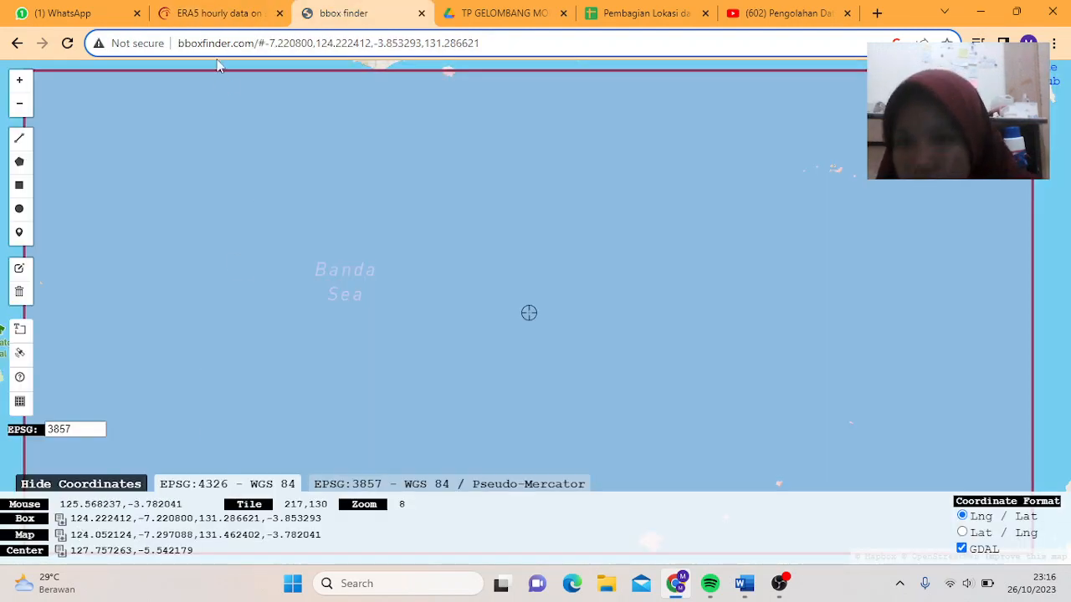
left_click(233, 9)
type("124")
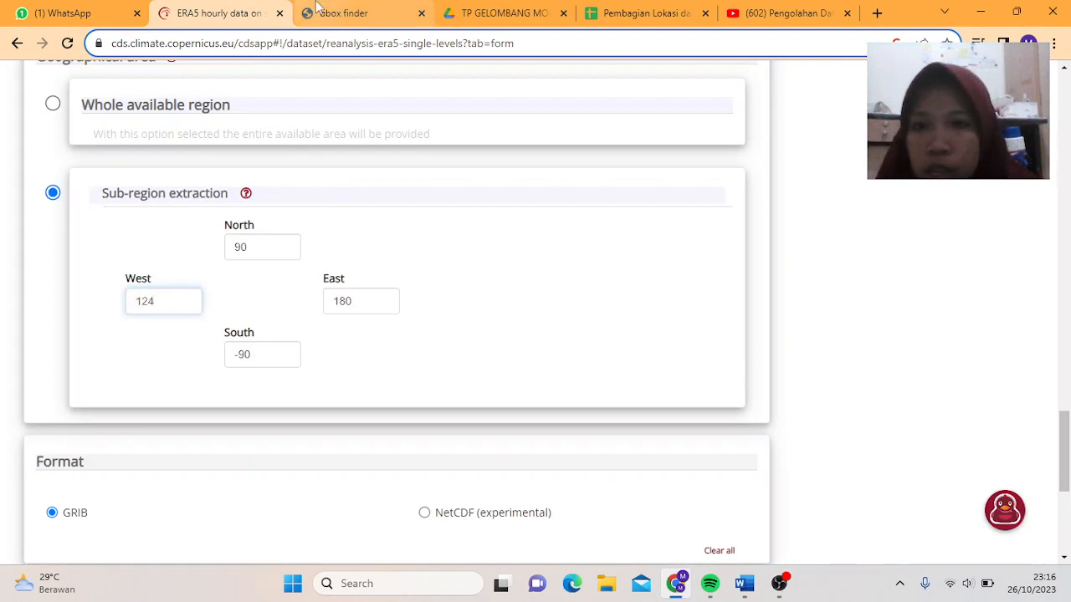
left_click(293, 10)
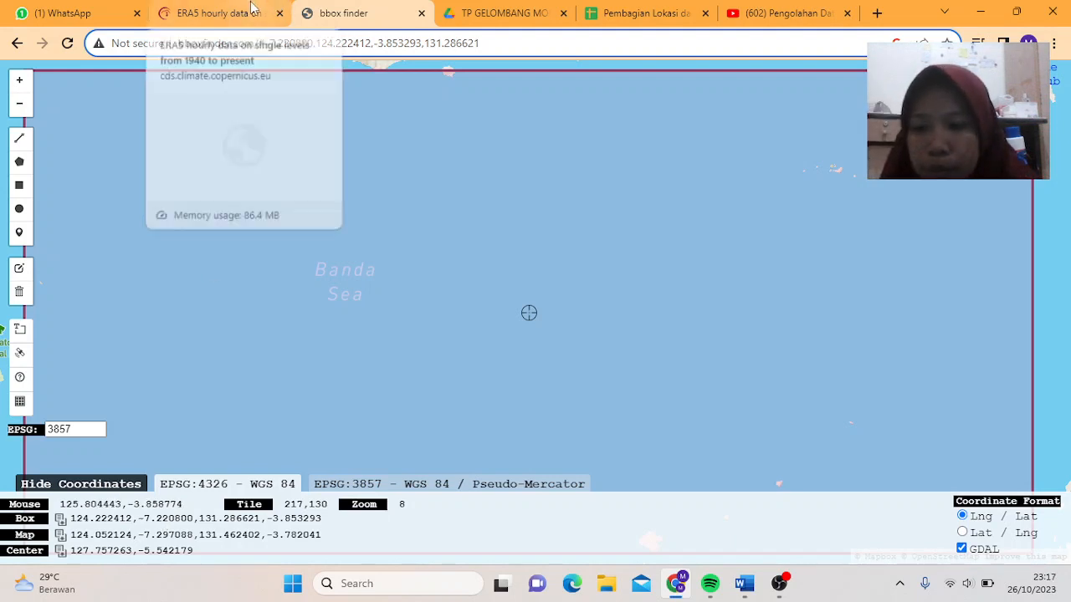
left_click(219, 13)
- Set South to -7 and East to 131, checking the map between fields
left_click_drag(261, 359, 224, 357)
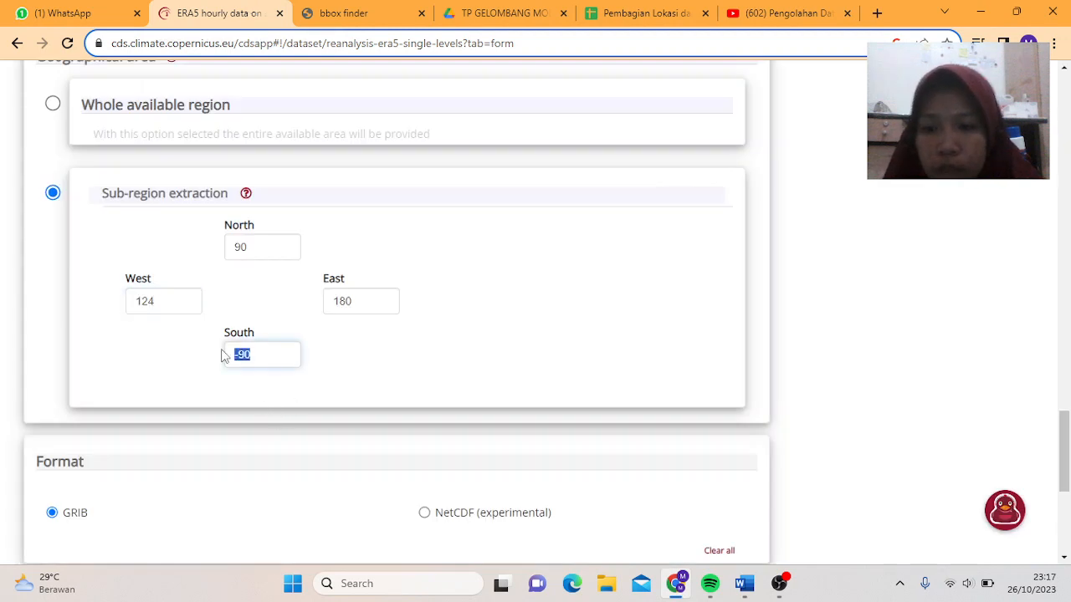
type("-7")
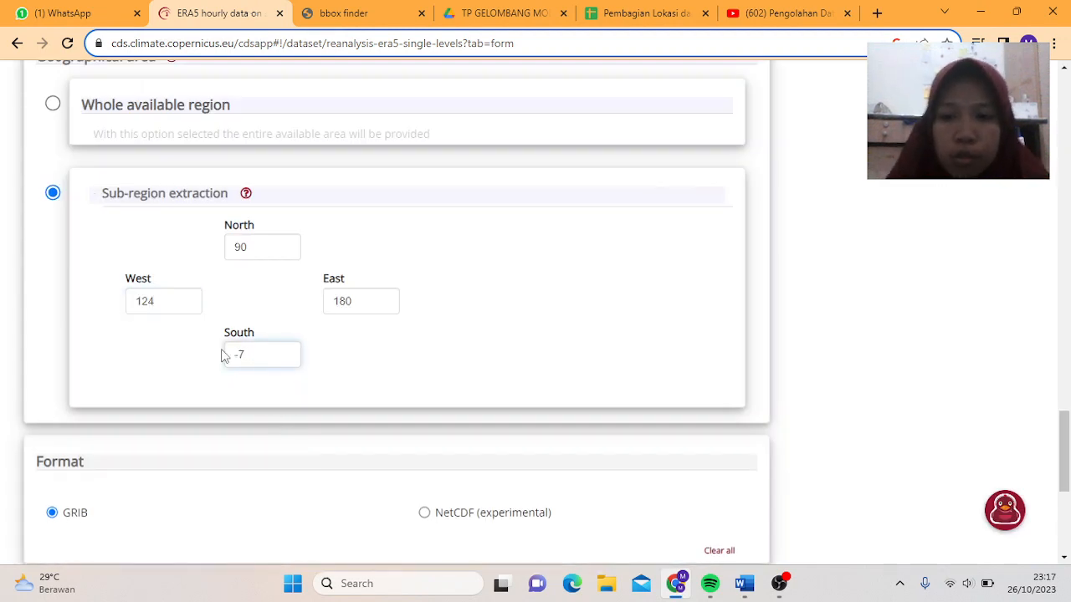
left_click(352, 10)
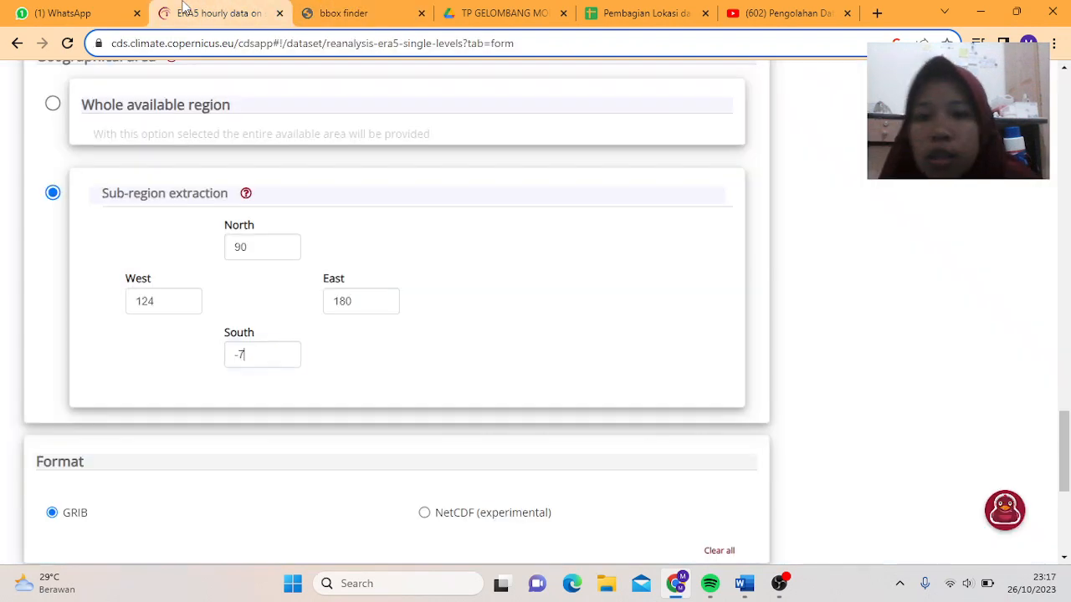
left_click(209, 13)
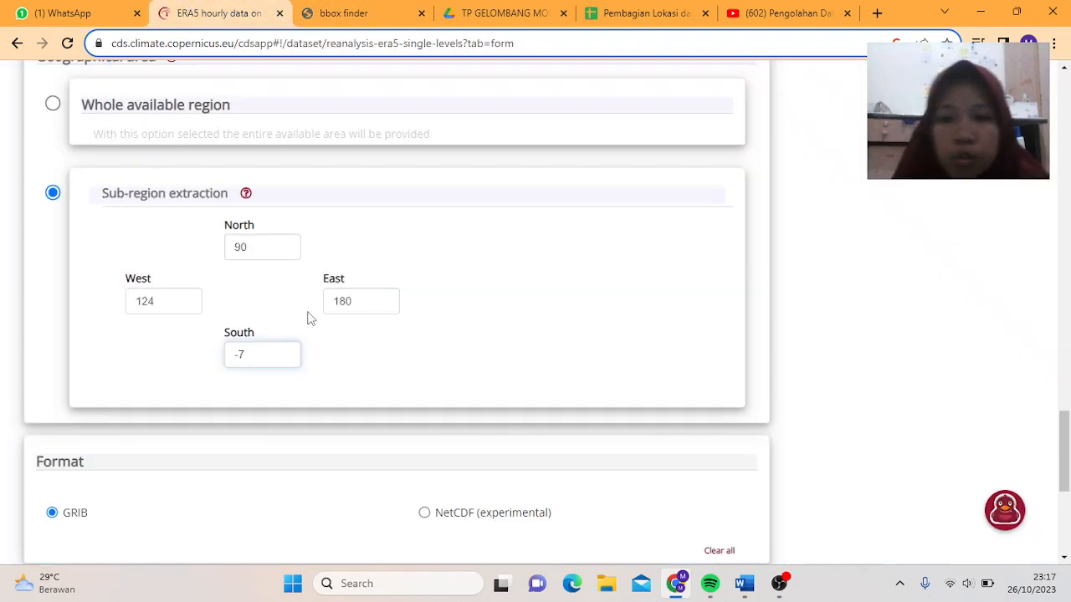
double_click(373, 309)
type("131")
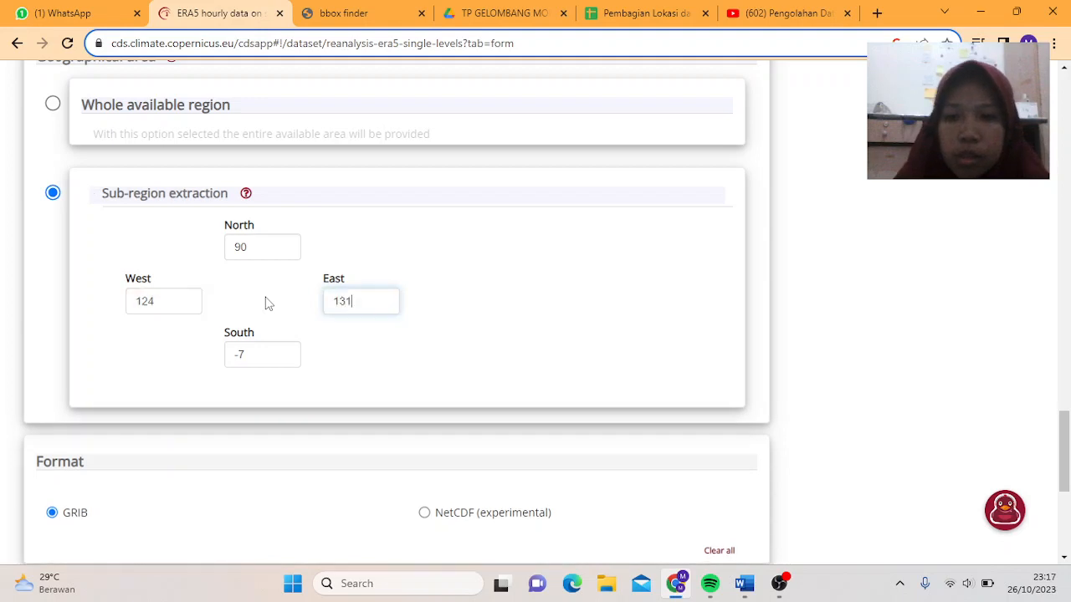
left_click(393, 9)
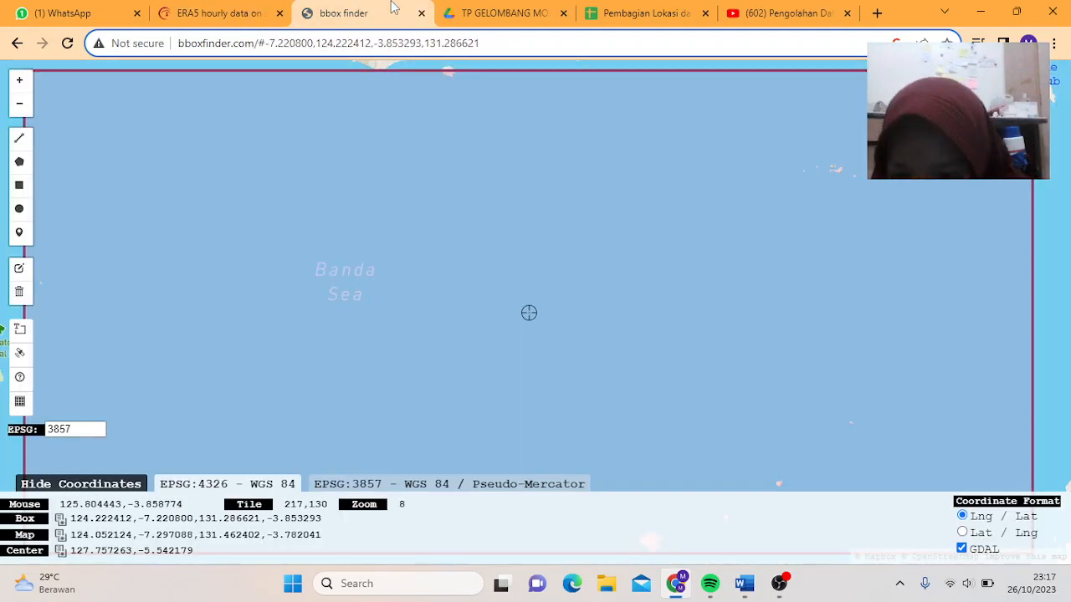
left_click(238, 7)
- Select North's value of 90 for replacement
left_click(263, 246)
left_click_drag(263, 246, 201, 244)
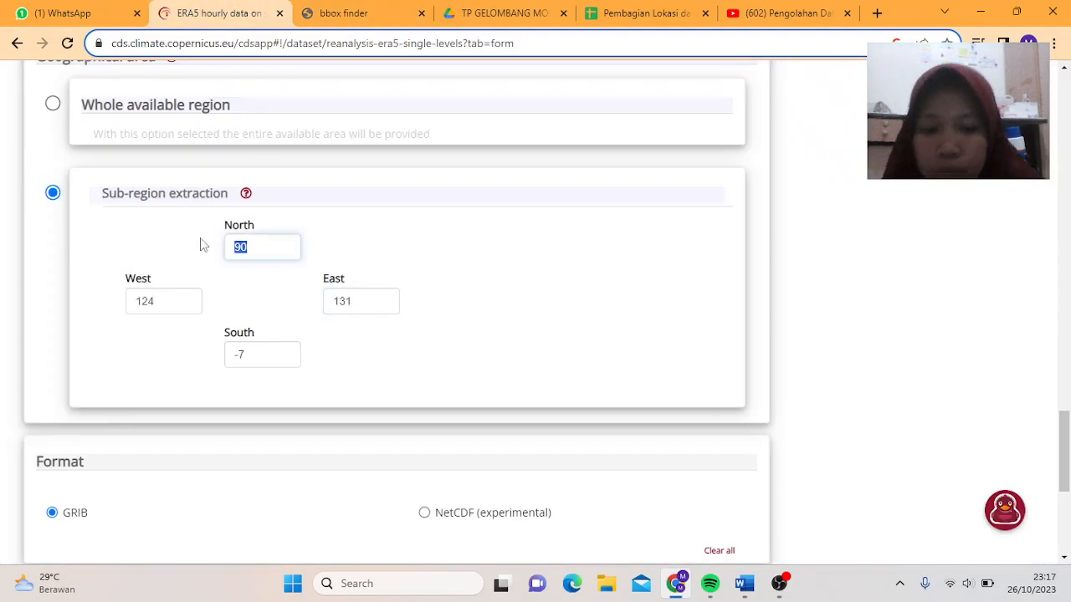
left_click(201, 244)
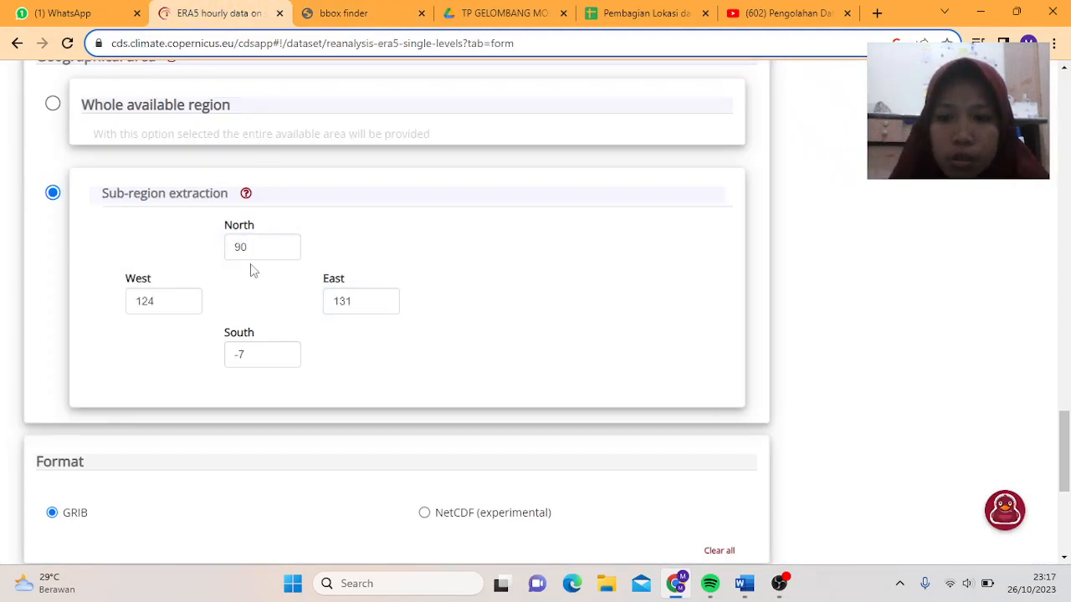
left_click_drag(256, 248, 229, 246)
- Enter -8 for North, choose NetCDF format, accept the licence and submit the request
type("-8")
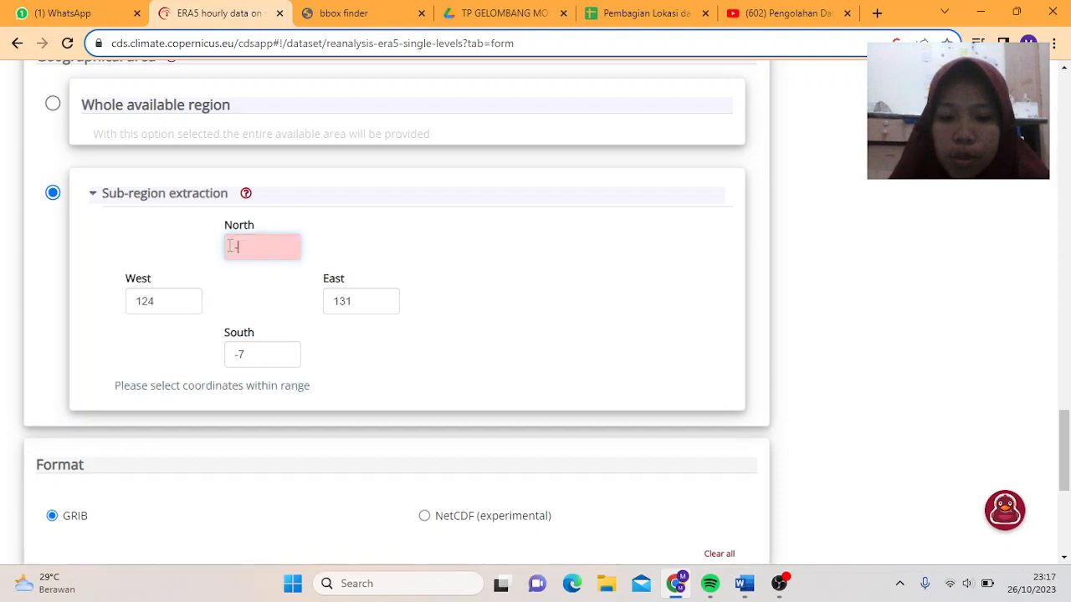
scroll(458, 289, "down", 2)
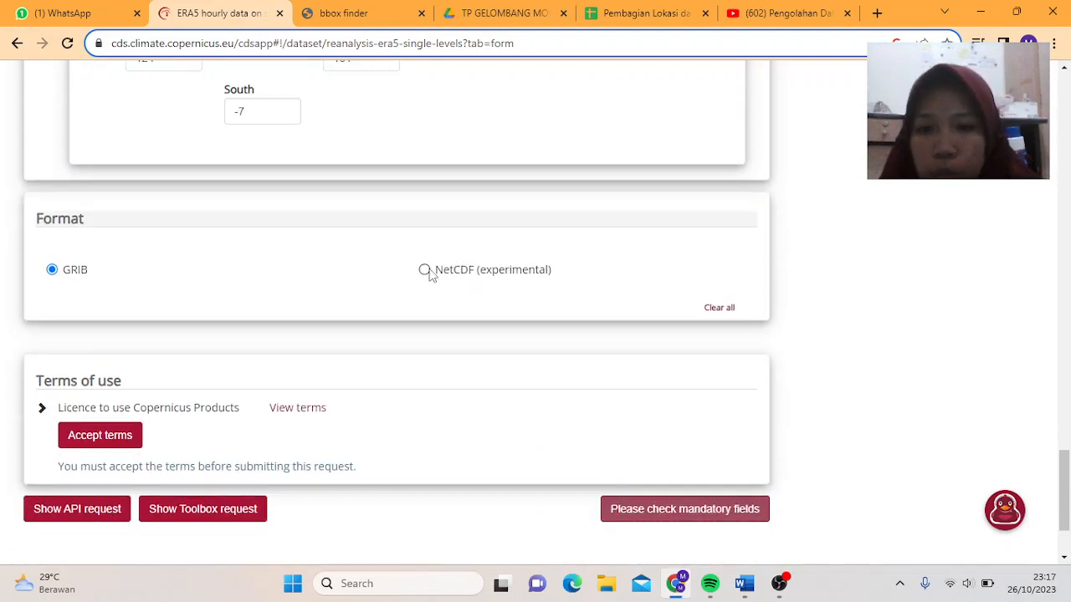
left_click(429, 272)
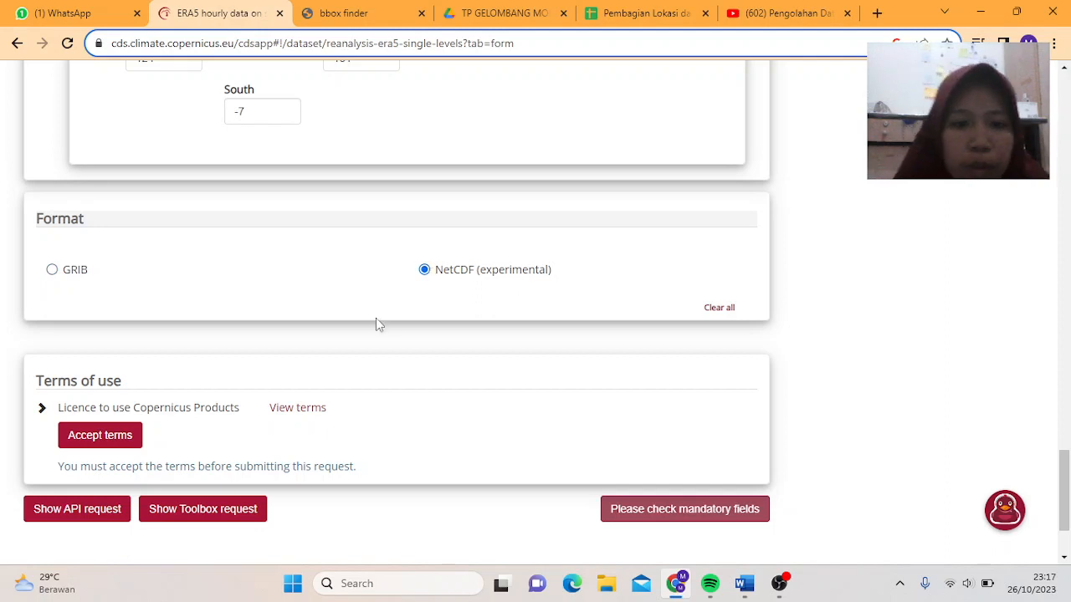
left_click(114, 445)
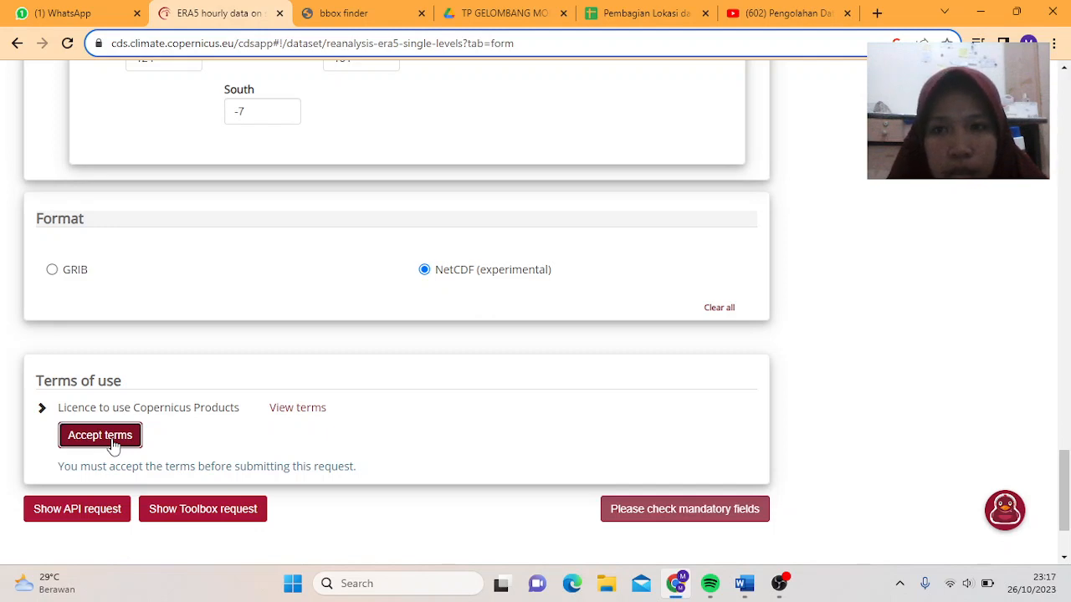
scroll(387, 363, "down", 1)
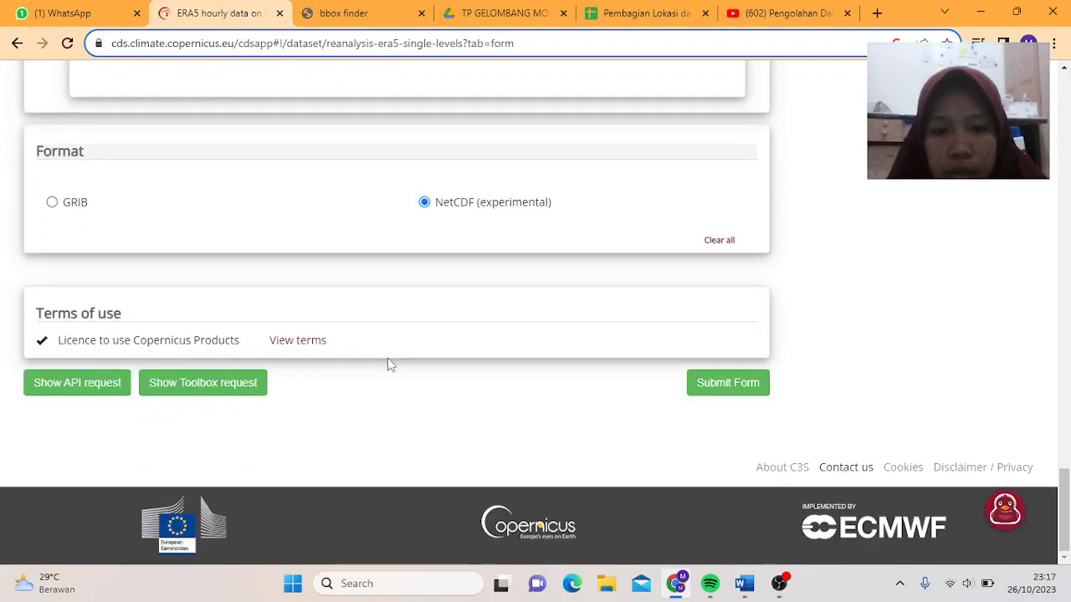
left_click(741, 393)
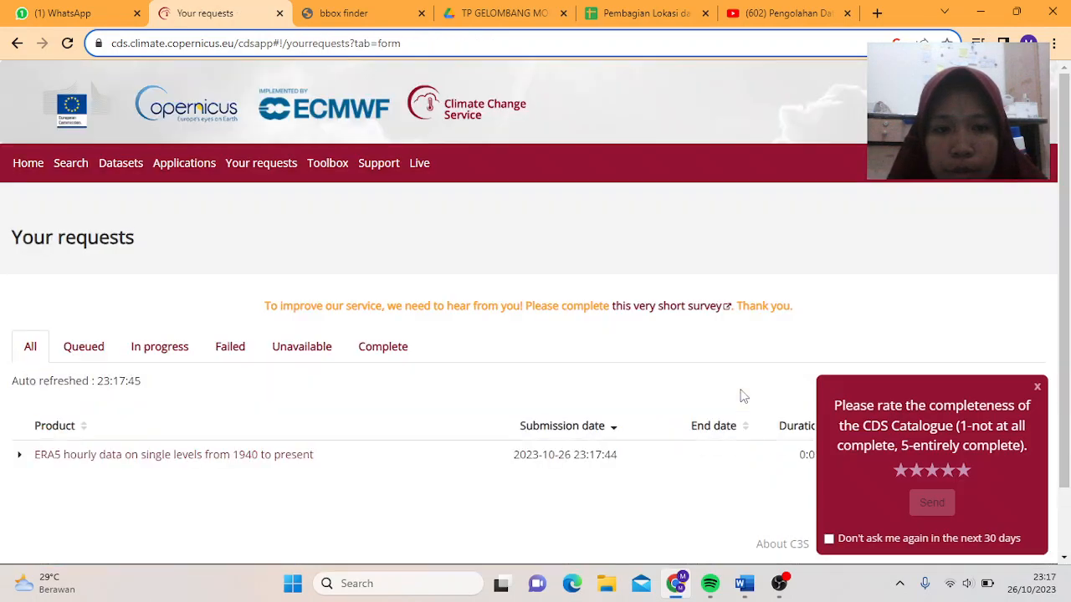
- Download the finished 1.5 MB ERA5 file, dismiss the popups, and minimize Chrome
scroll(763, 368, "down", 1)
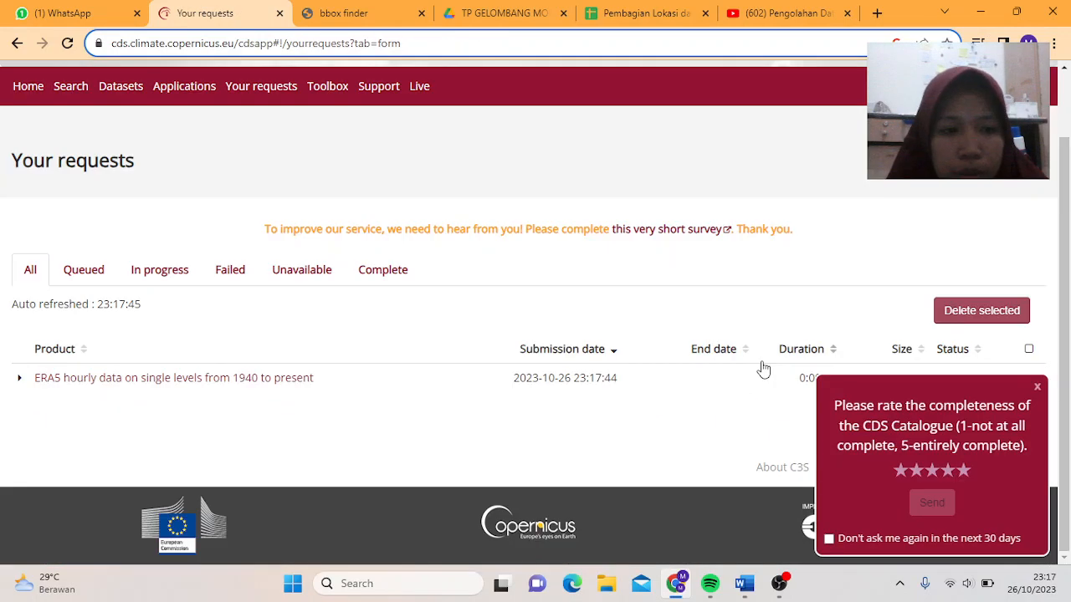
left_click(1037, 388)
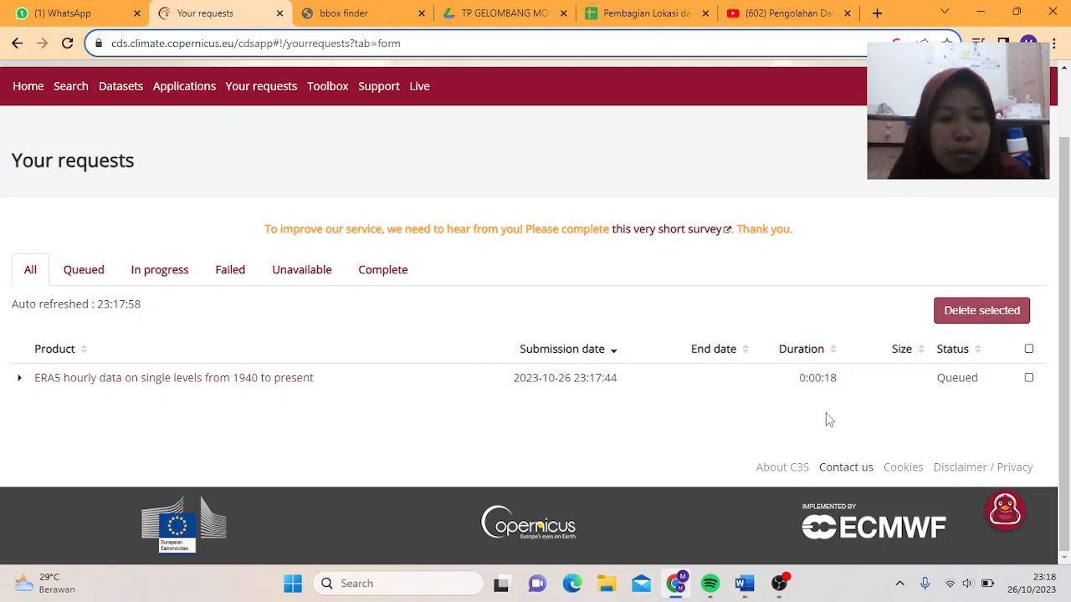
left_click(779, 583)
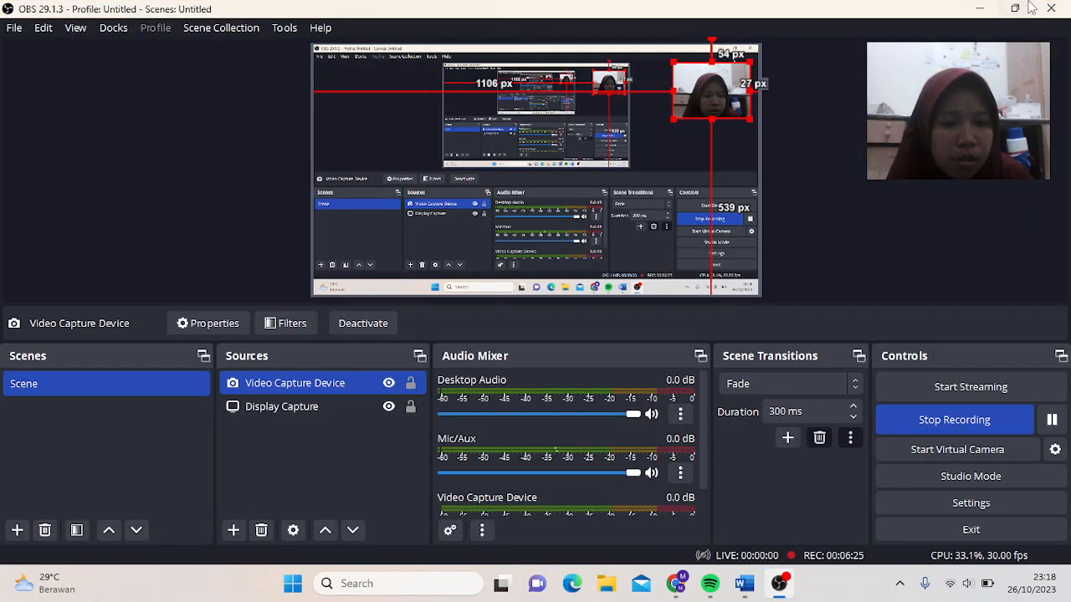
left_click(1054, 423)
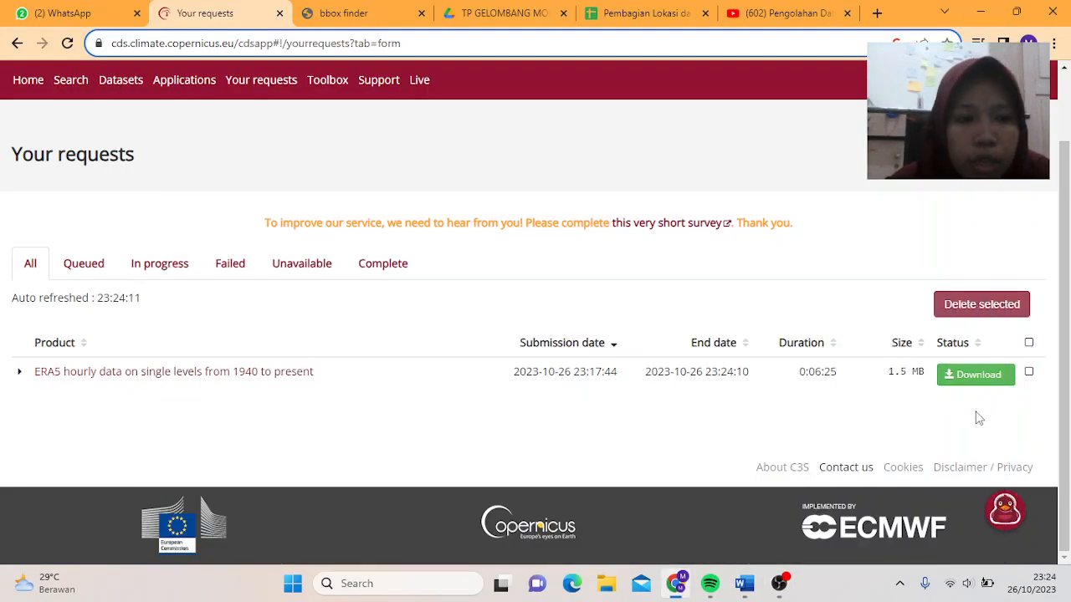
left_click(964, 378)
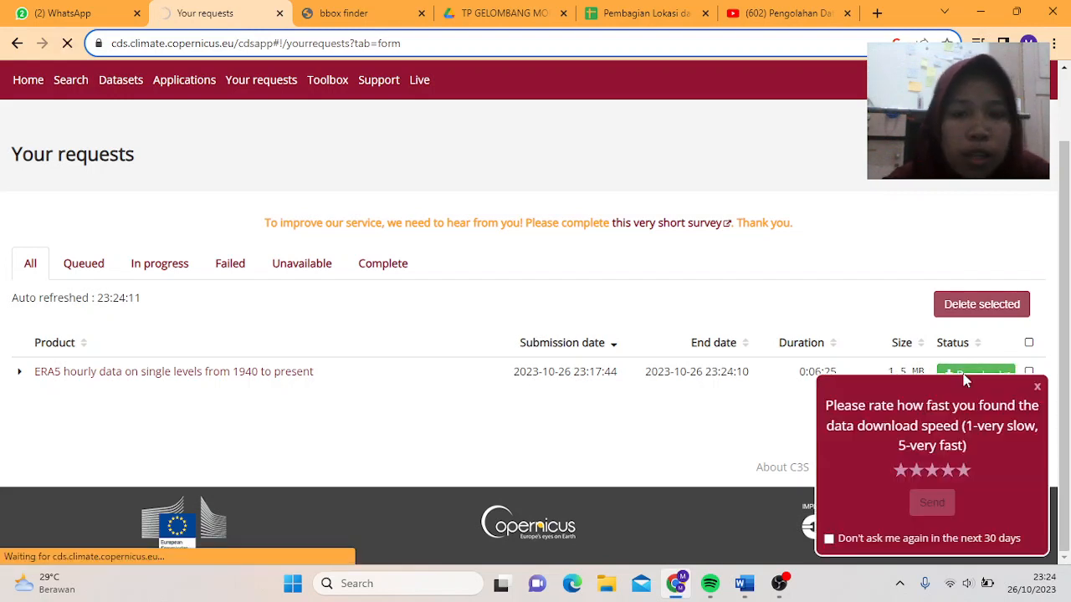
left_click(1035, 388)
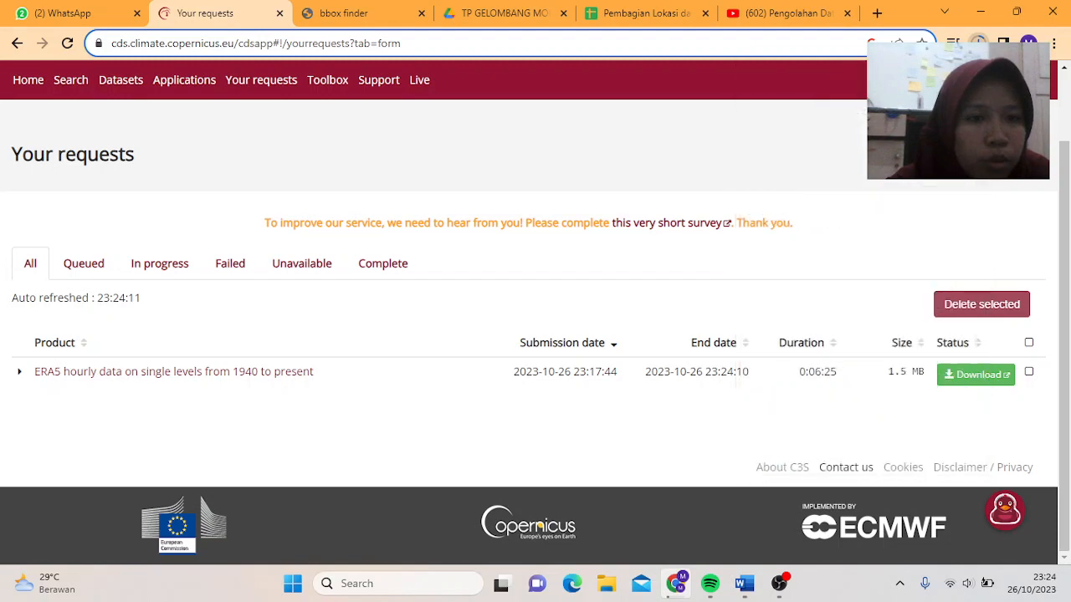
left_click(983, 8)
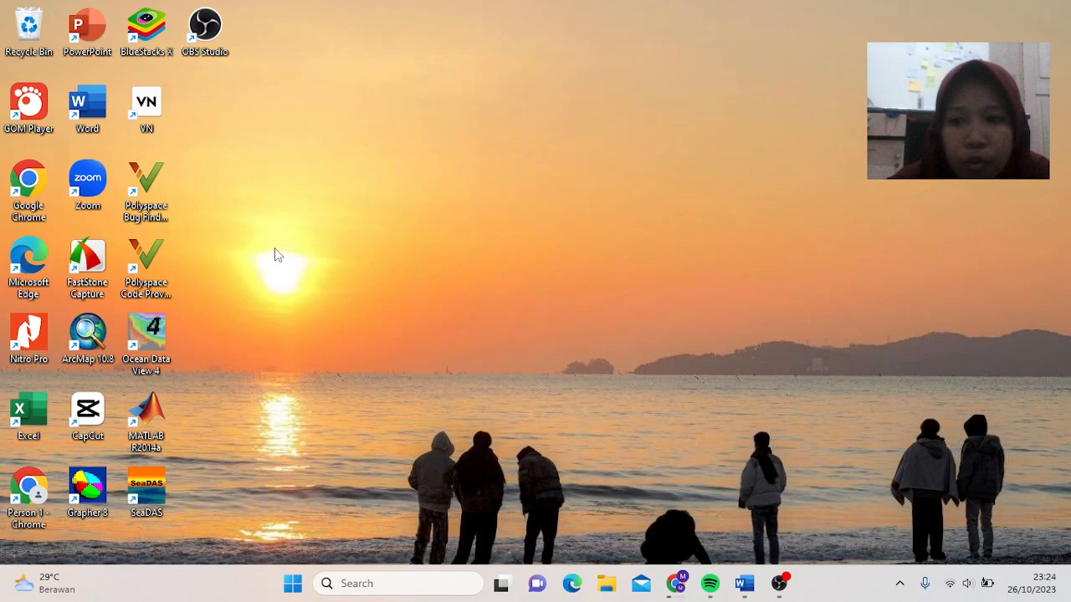
- Launch Ocean Data View 4 from its desktop icon and hide OBS to reveal it
left_click(146, 342)
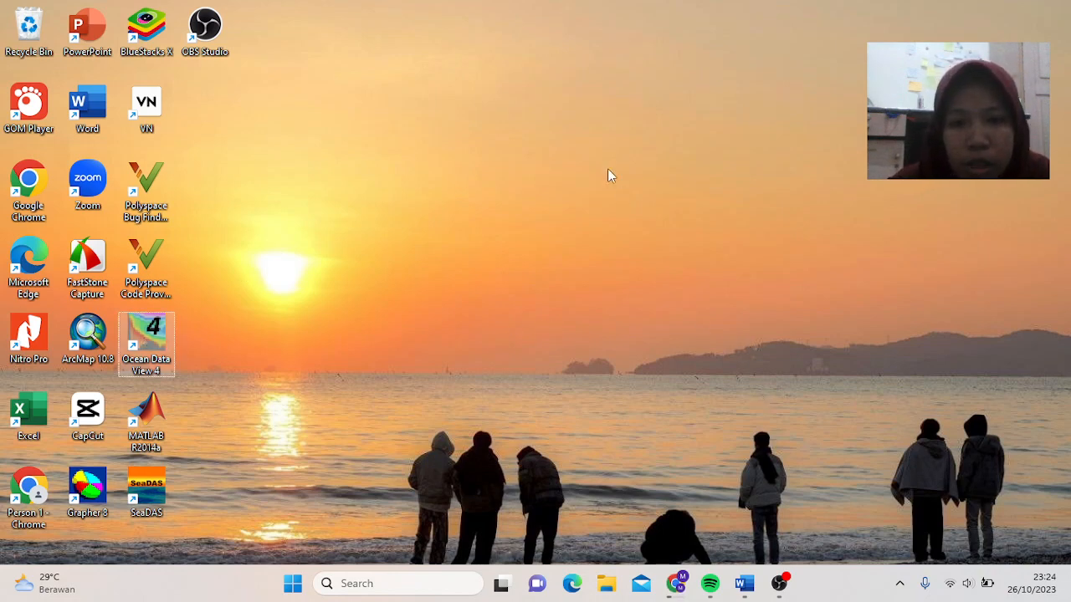
left_click(781, 584)
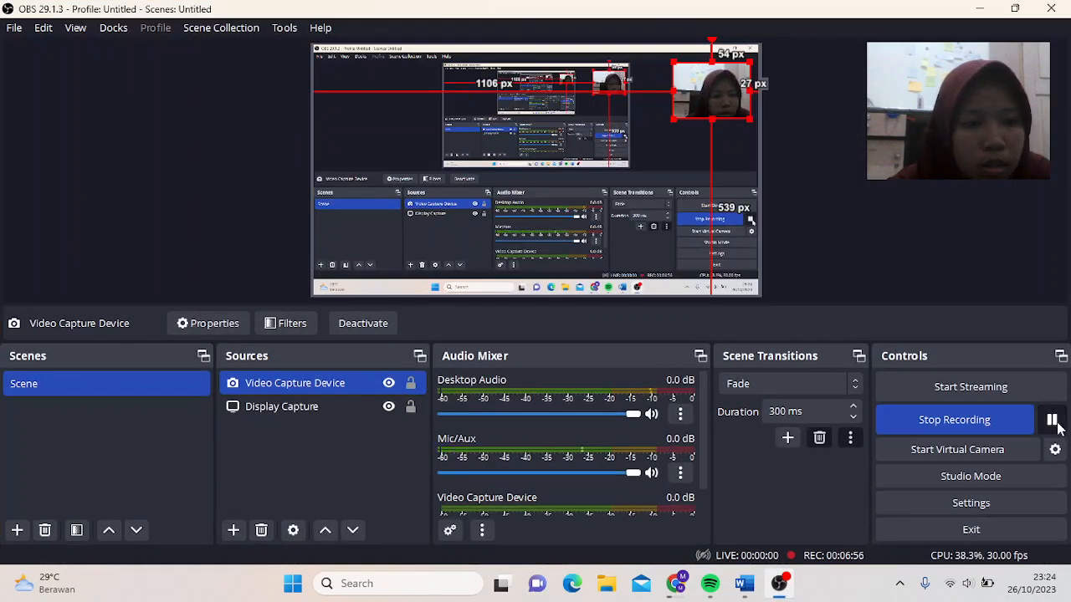
left_click(970, 7)
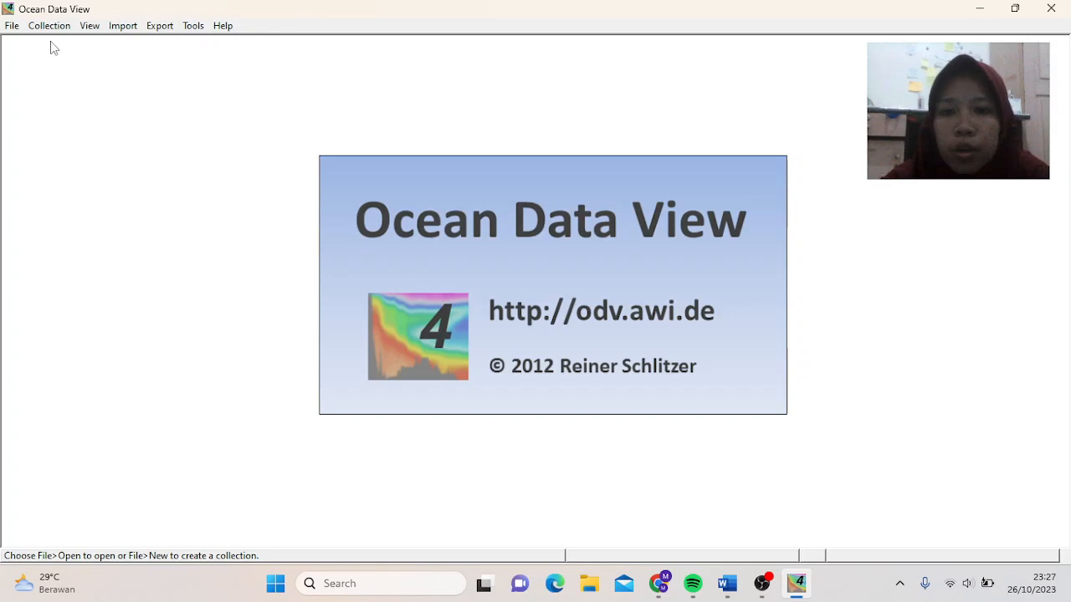
- Start File > Open in Ocean Data View and browse for the data file
left_click(11, 25)
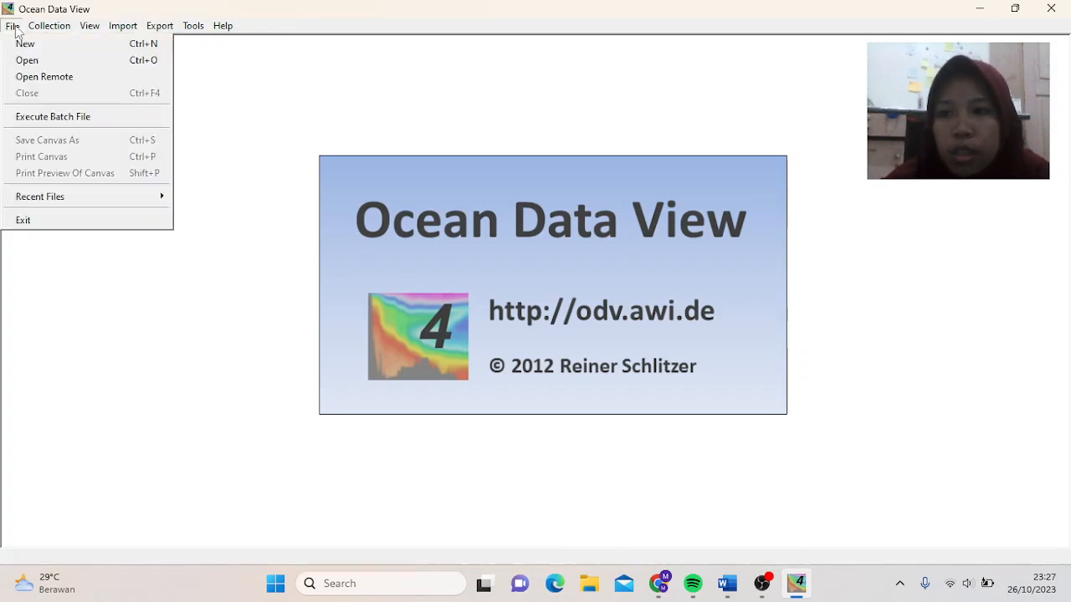
mouse_move(46, 26)
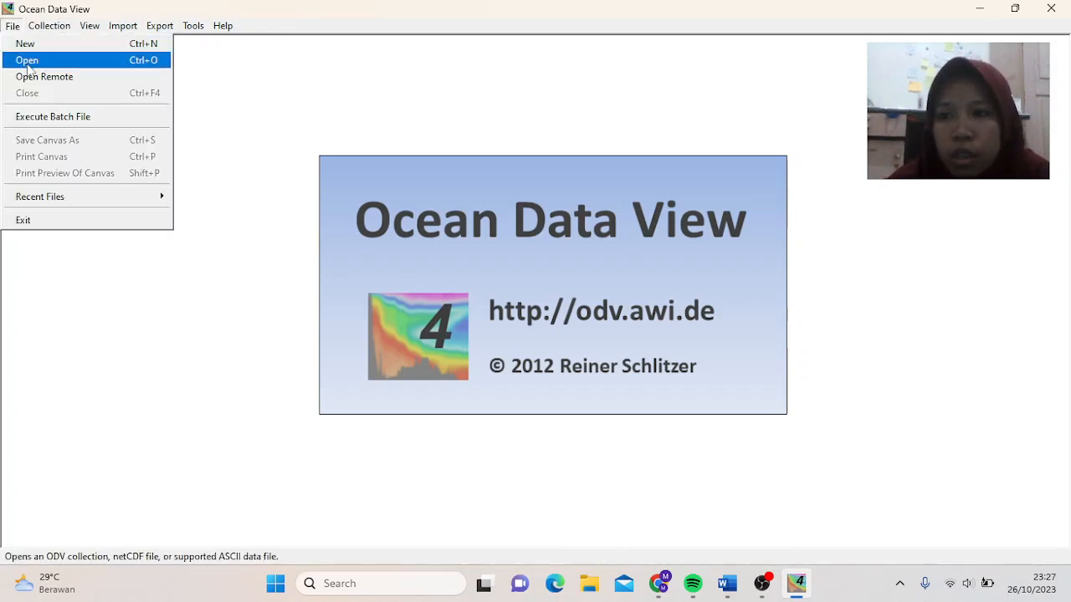
left_click(27, 64)
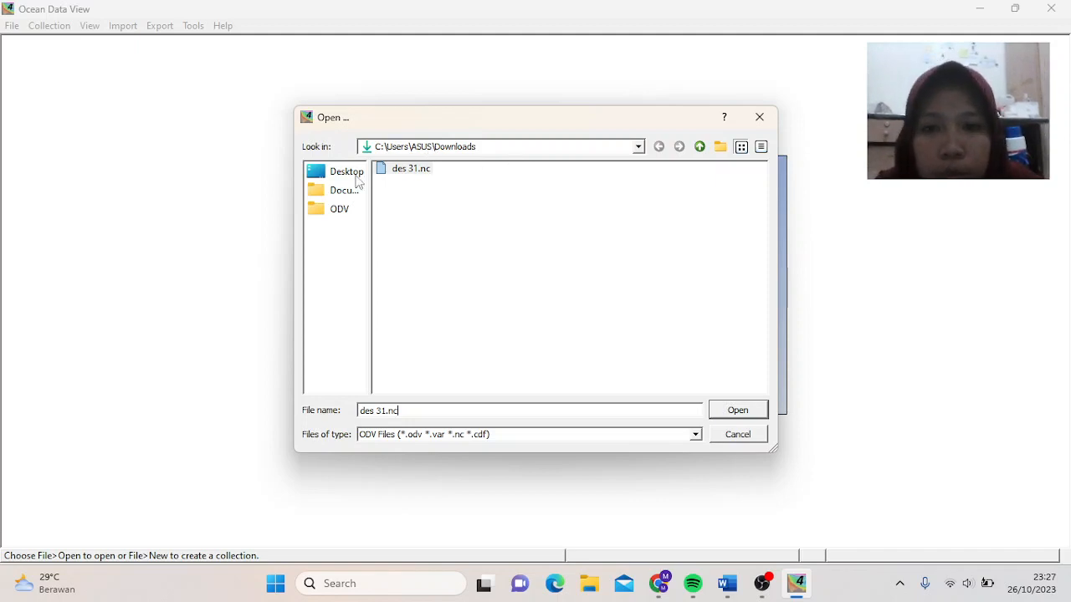
left_click(338, 173)
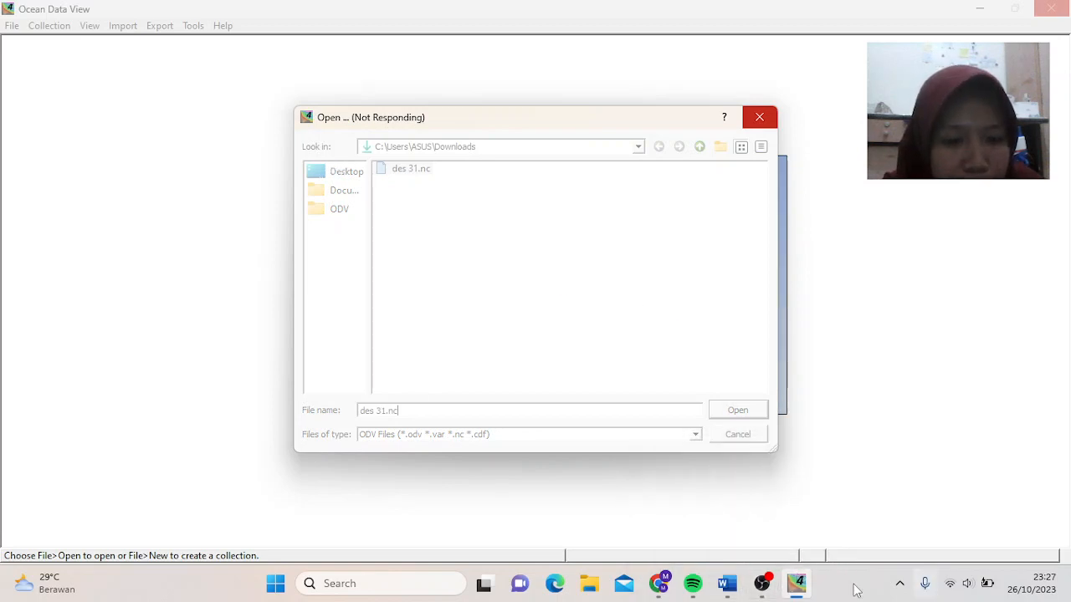
left_click(764, 586)
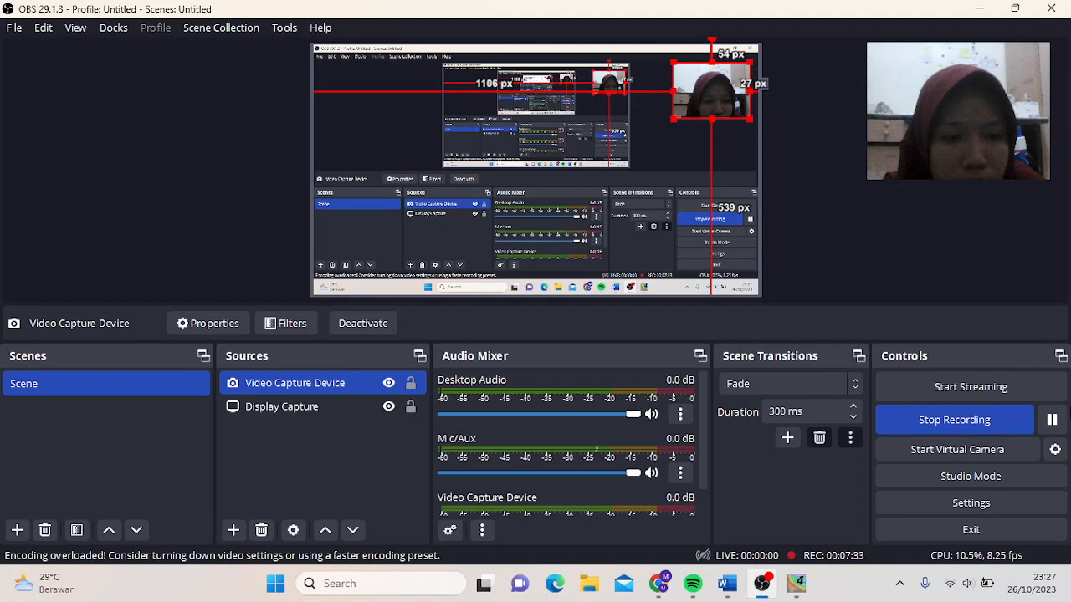
left_click(975, 8)
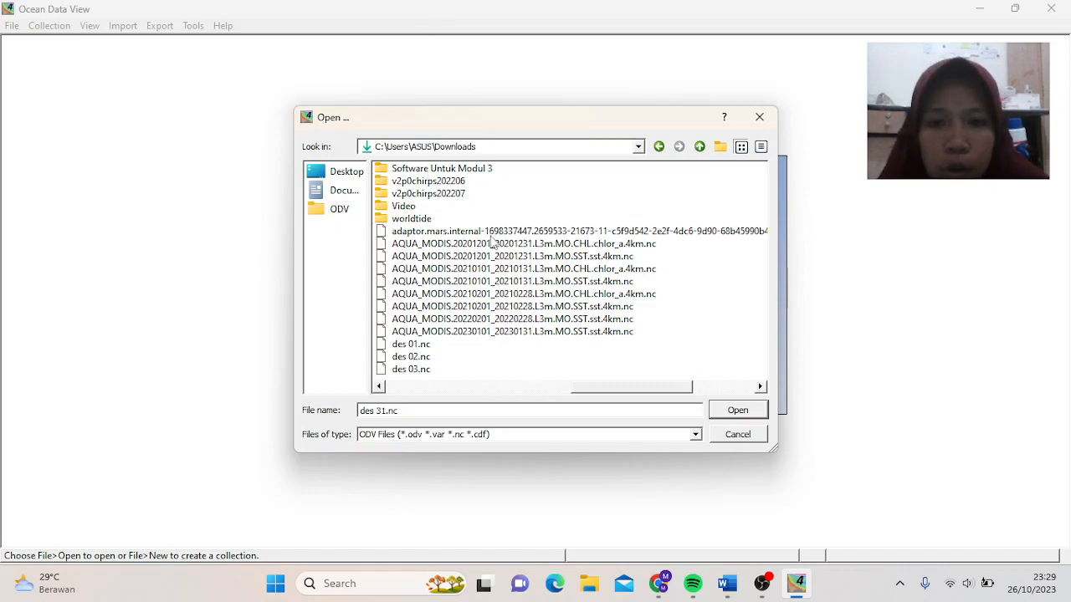
- Open the adaptor.mars.internal .nc file and advance the NetCDF Setup Wizard to step 4
left_click(490, 234)
double_click(491, 235)
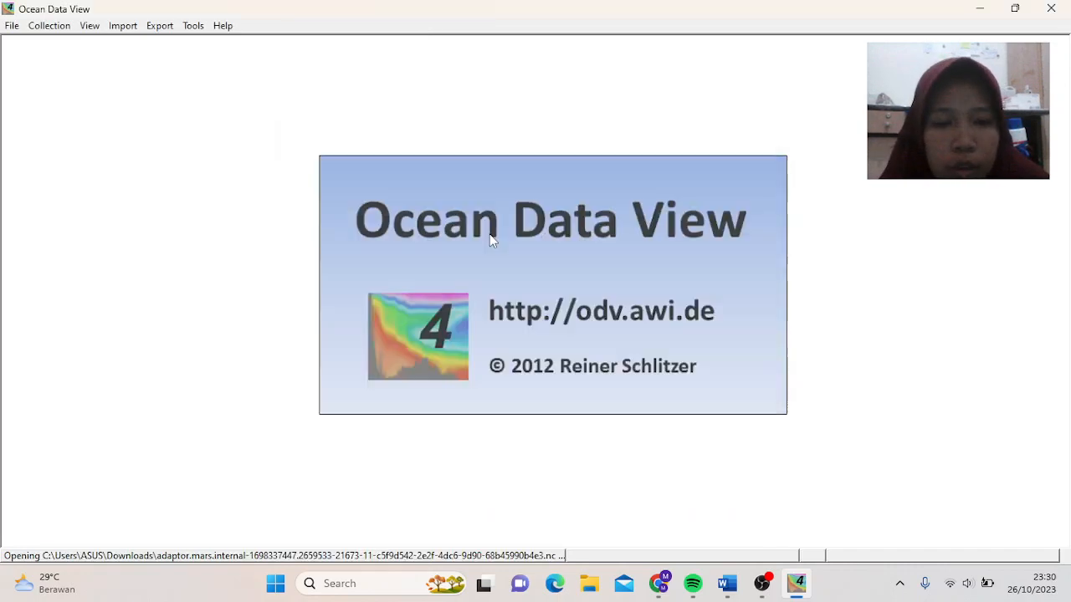
key("Return")
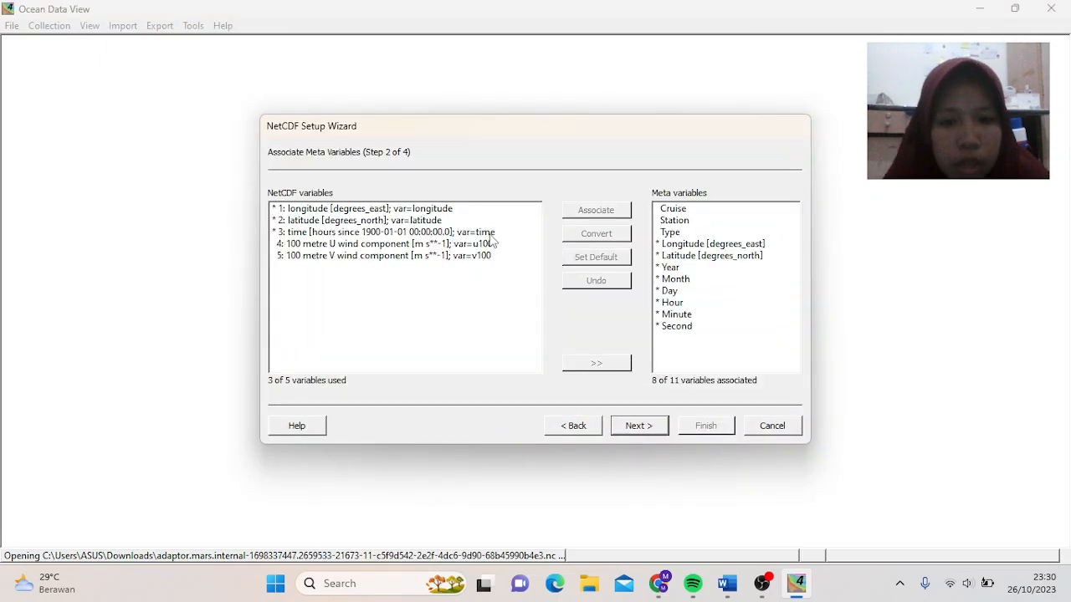
key("Return")
key("Return")
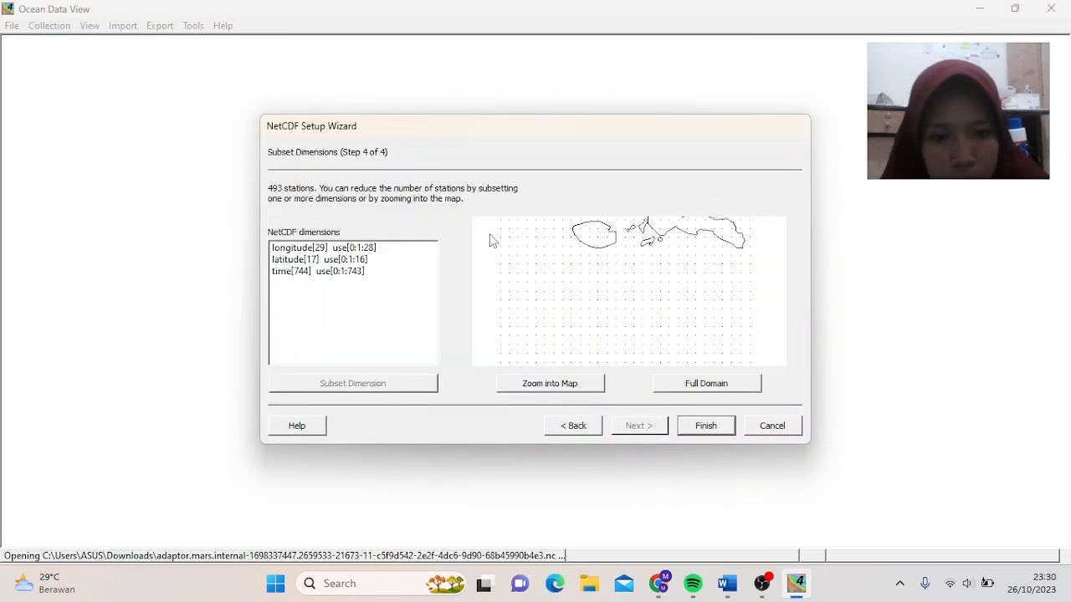
key("Return")
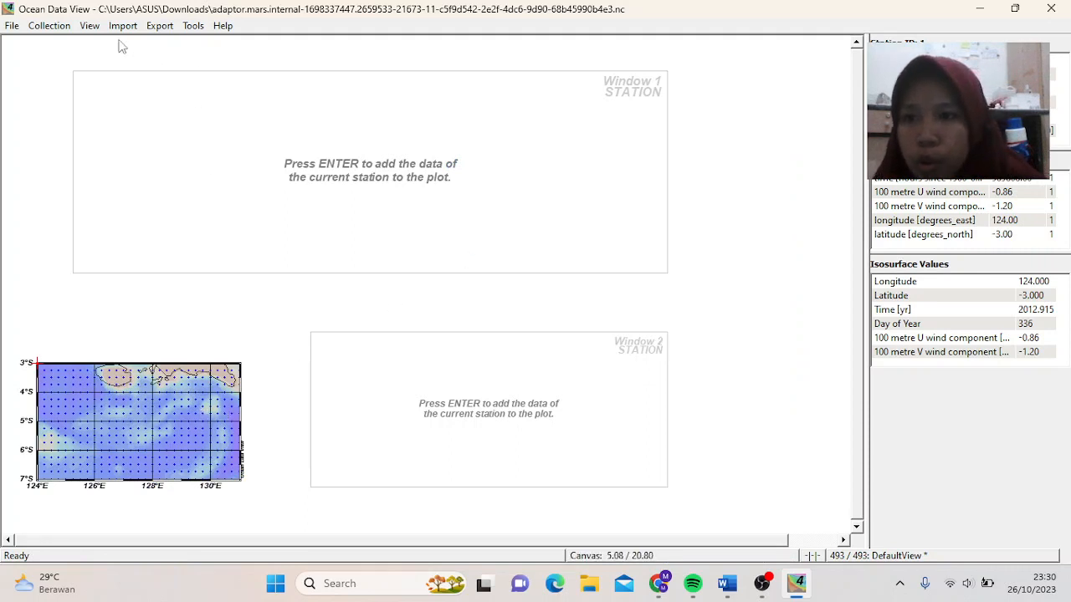
- Apply the View > Layout Templates > Full Screen Map layout
left_click(91, 26)
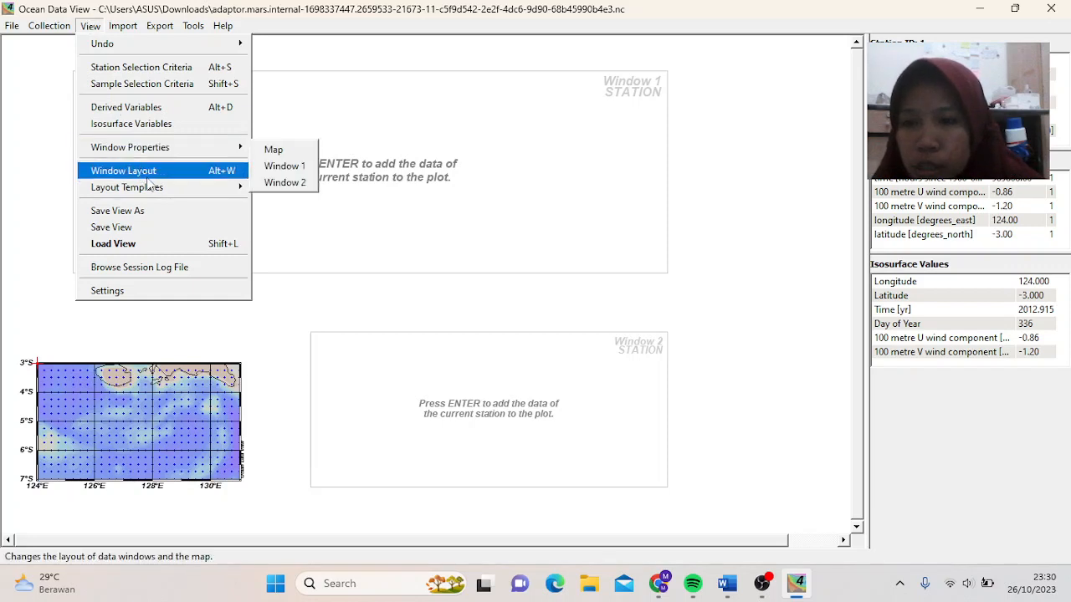
mouse_move(151, 188)
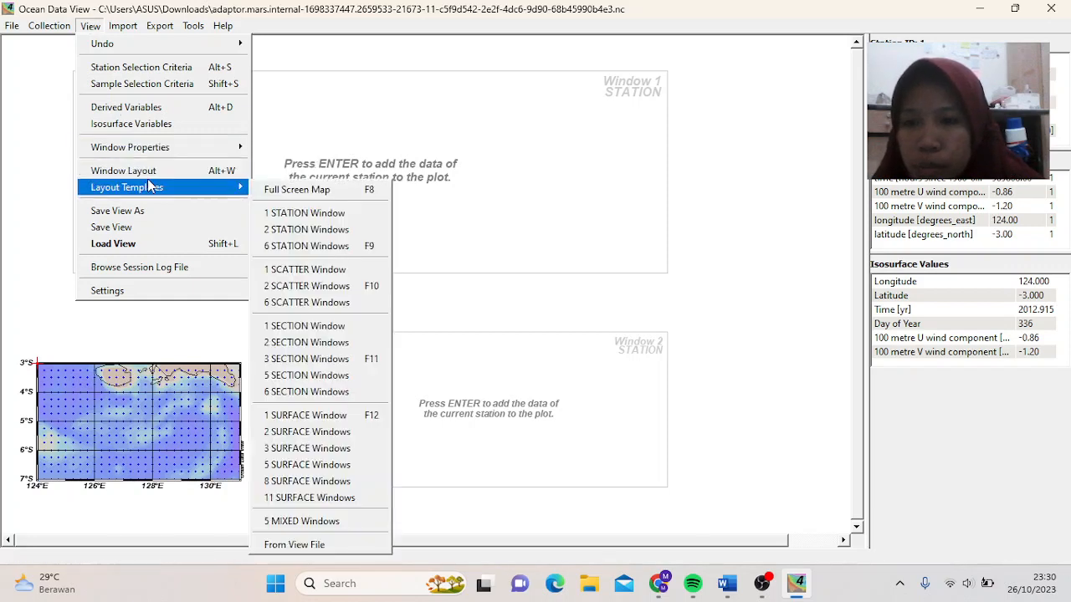
left_click(292, 190)
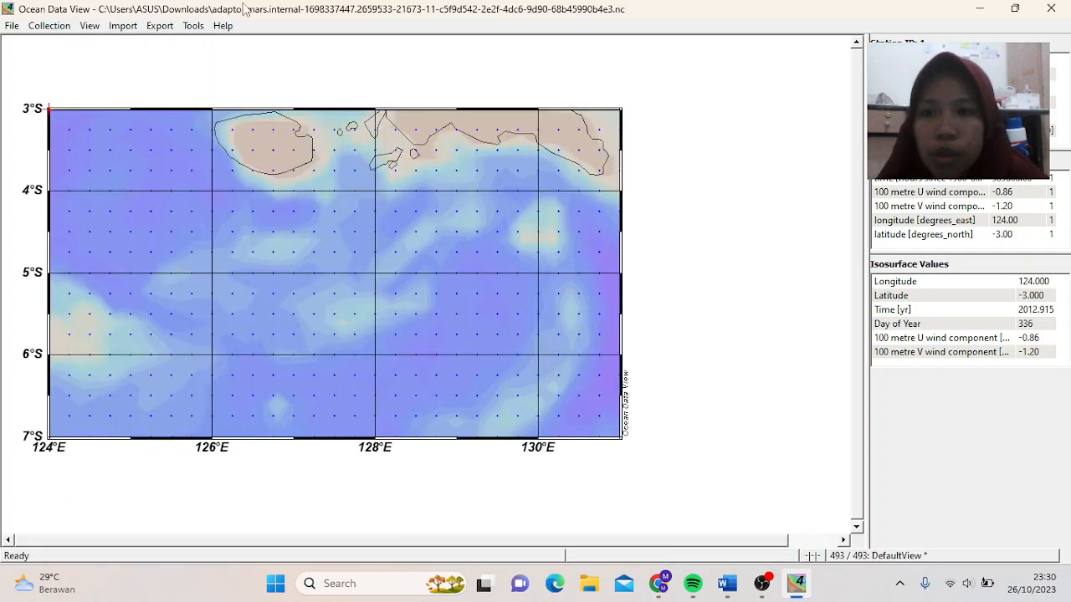
- Reset the map to Full Domain from its context menu, then open the Export menu
right_click(269, 266)
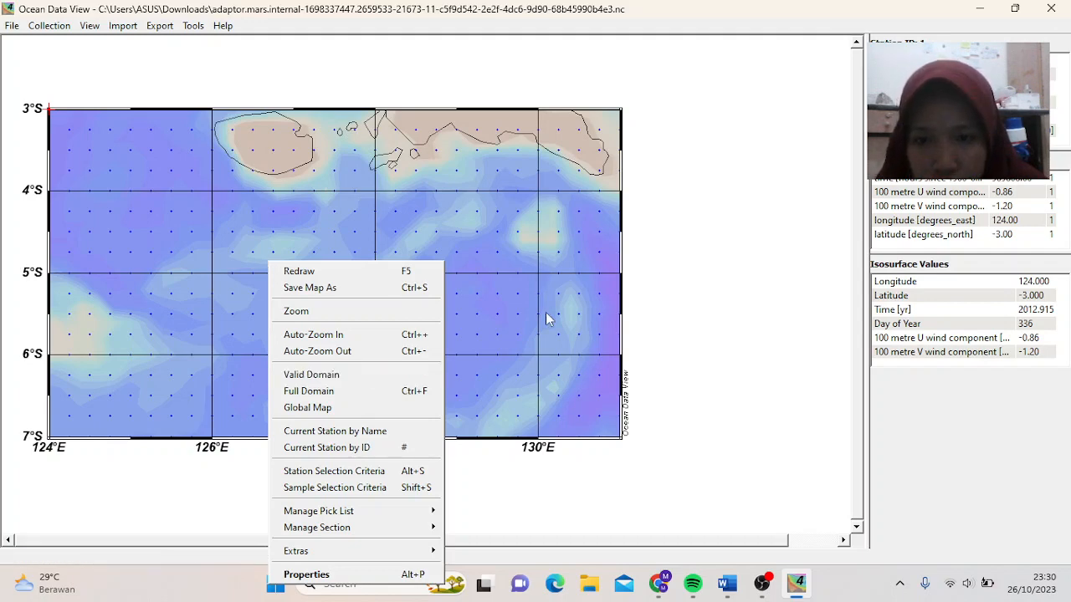
left_click(761, 583)
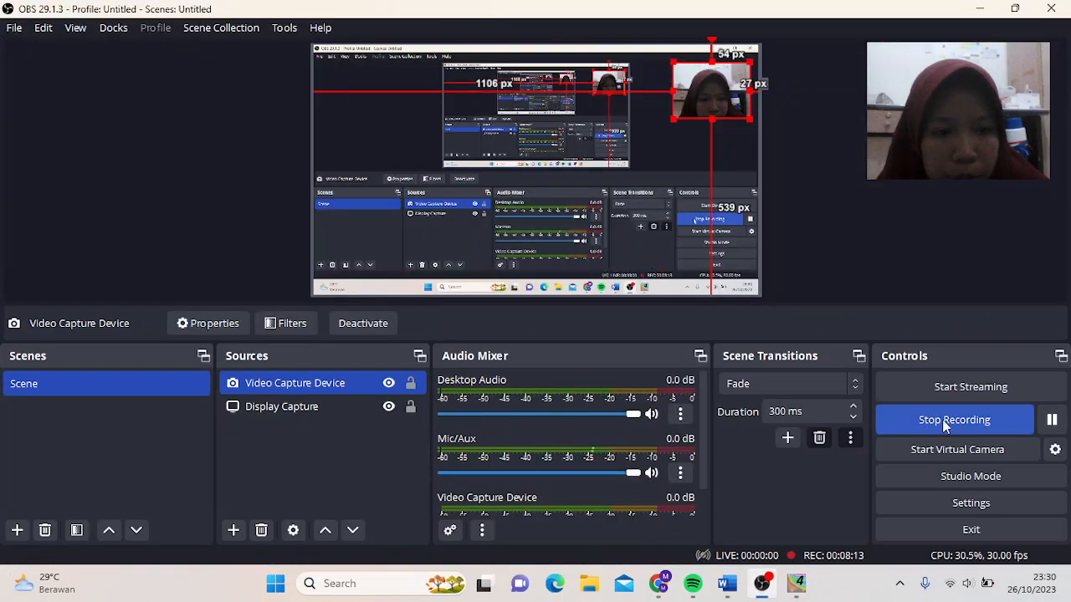
left_click(798, 583)
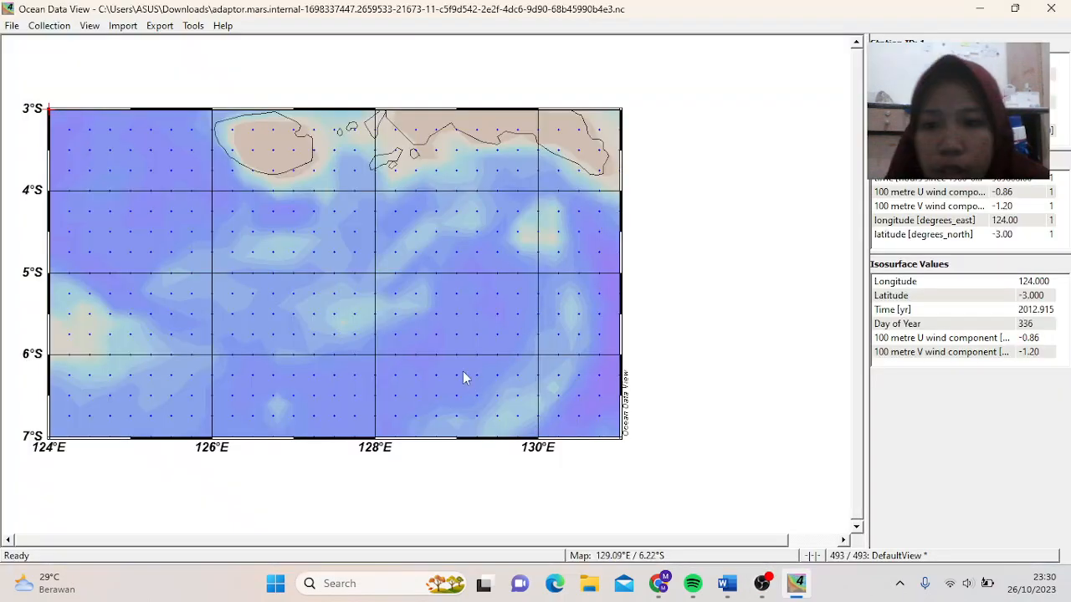
right_click(302, 253)
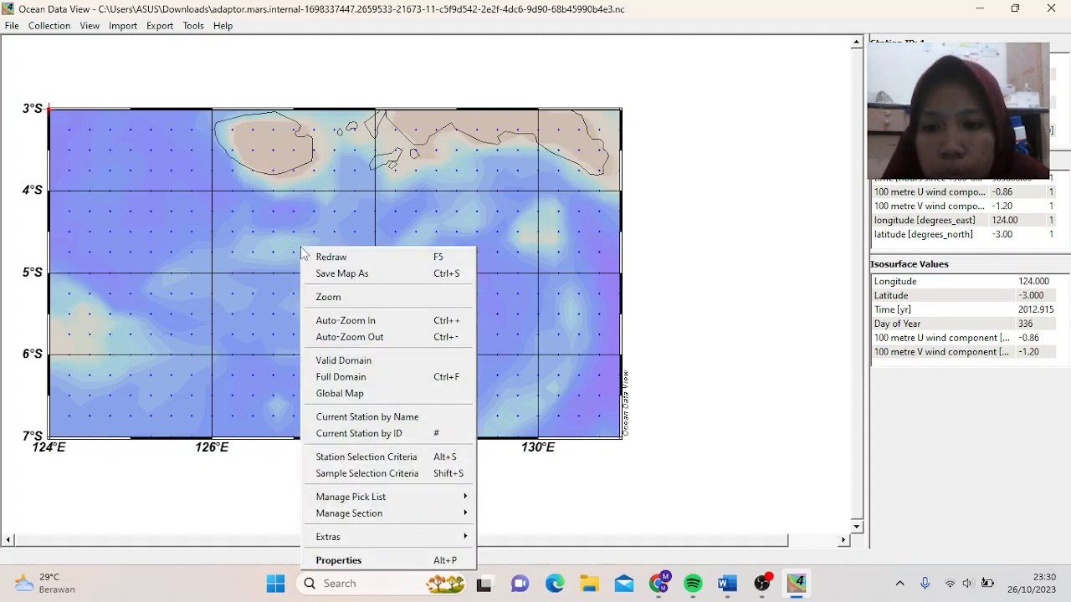
left_click(374, 378)
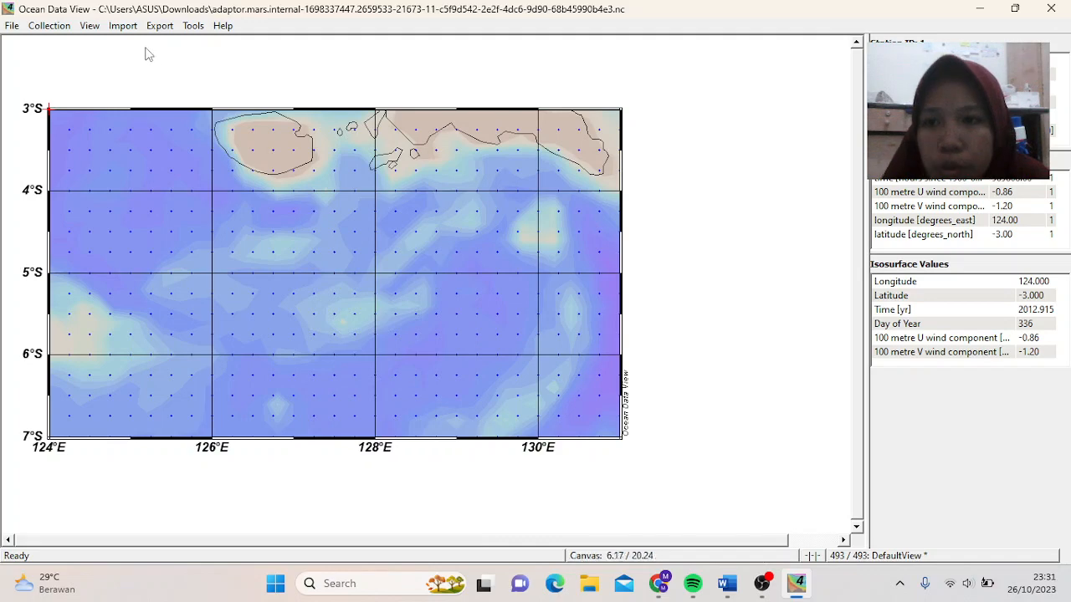
left_click(163, 27)
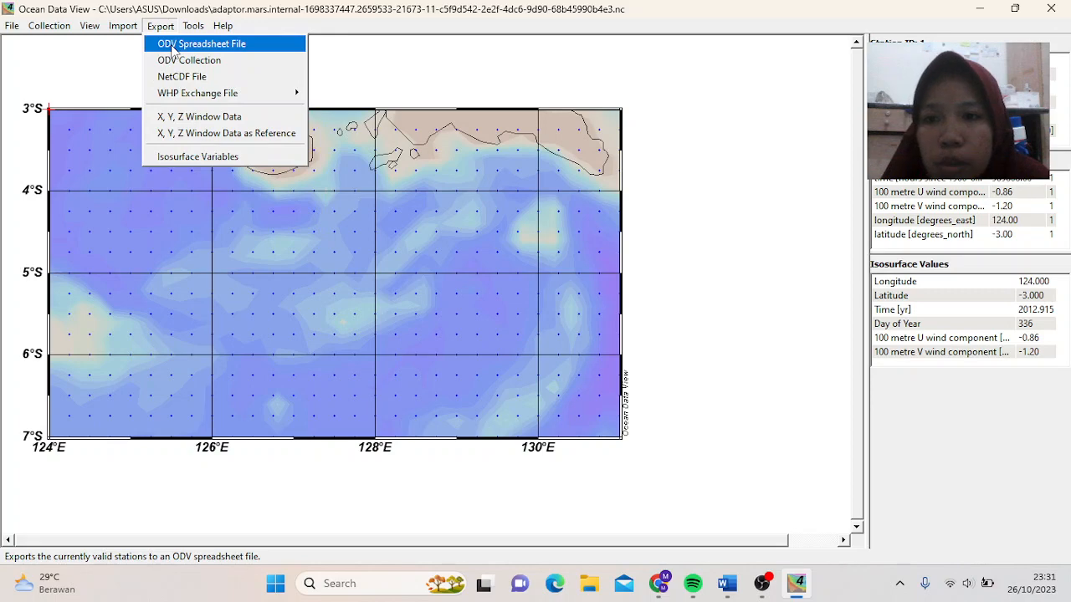
- Export as ODV Spreadsheet File into E:\Semester 3\SMT 3 Gelombang\Modul 4
left_click(173, 49)
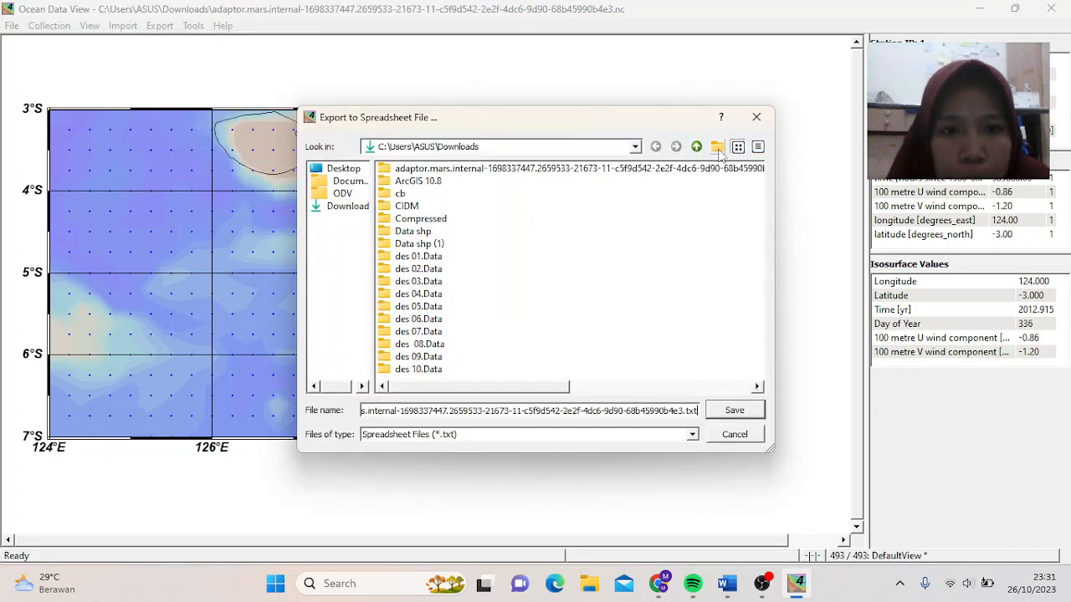
left_click(342, 170)
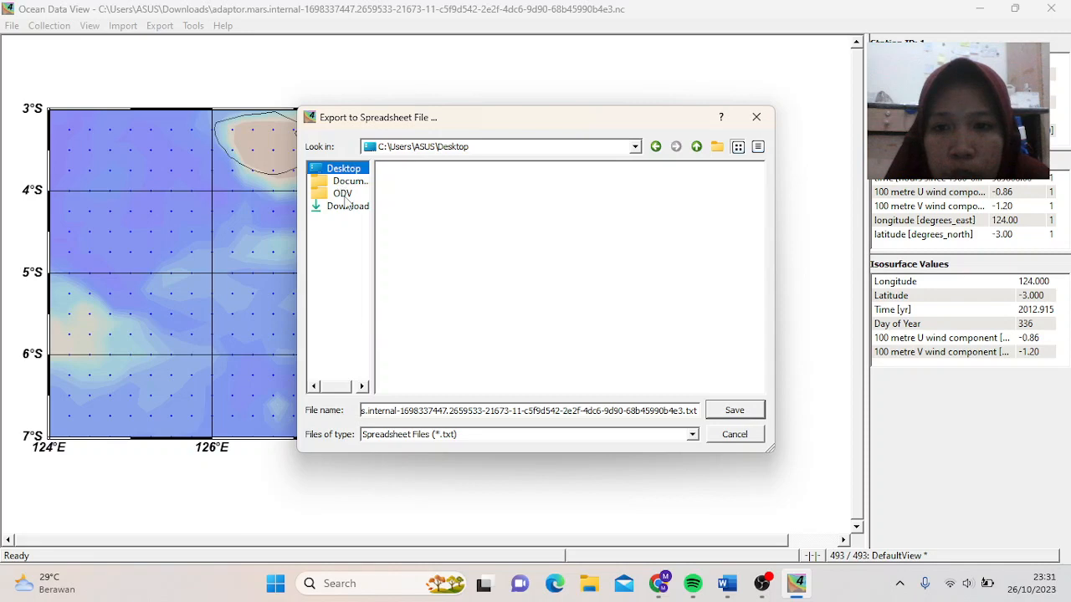
left_click(634, 153)
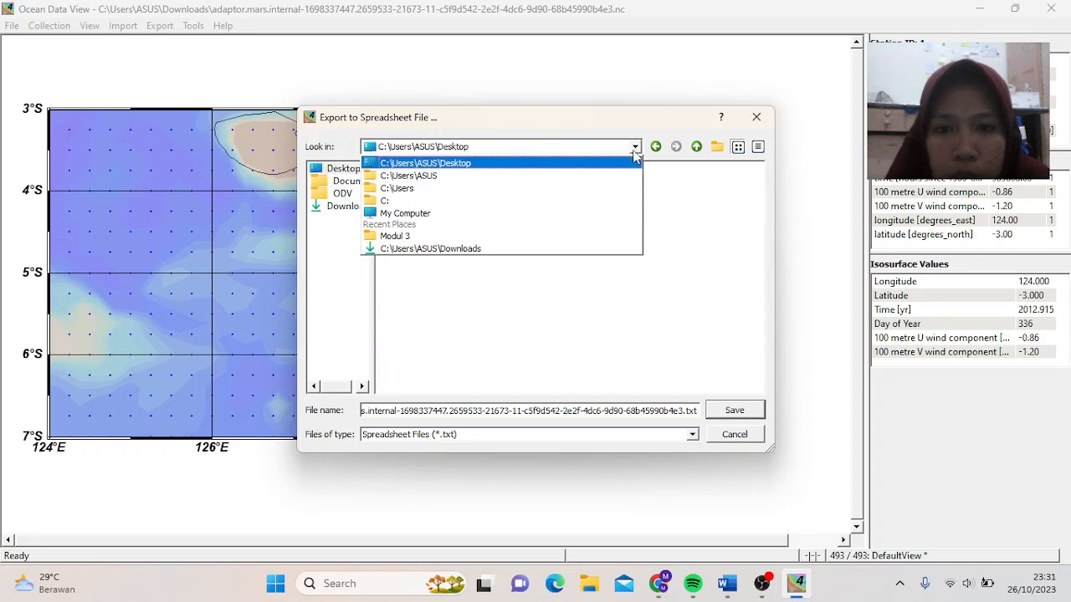
left_click(398, 215)
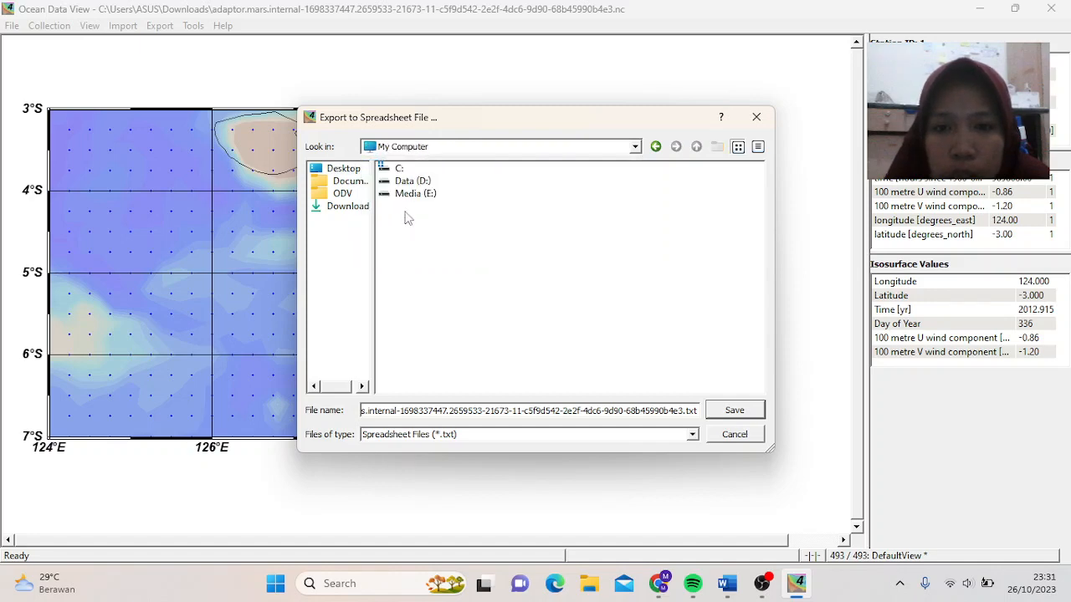
left_click(424, 196)
double_click(424, 196)
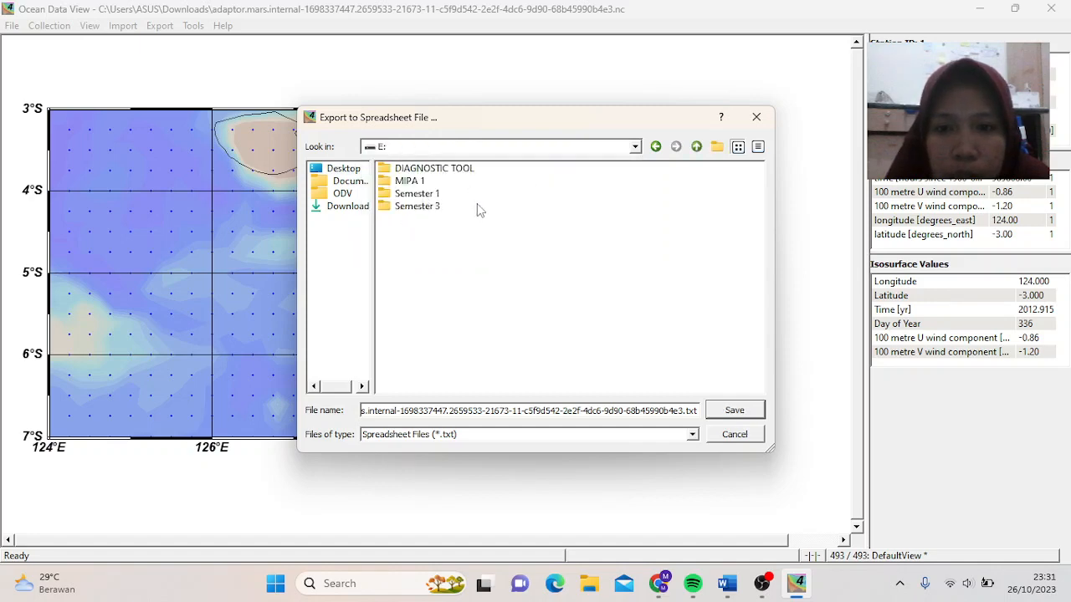
double_click(430, 207)
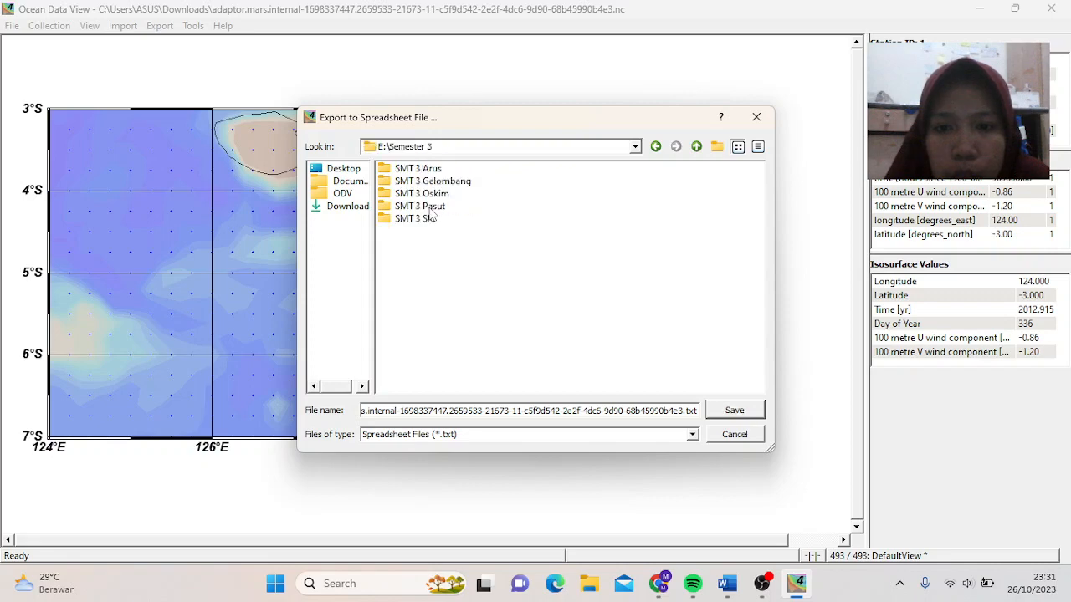
left_click(418, 183)
double_click(418, 184)
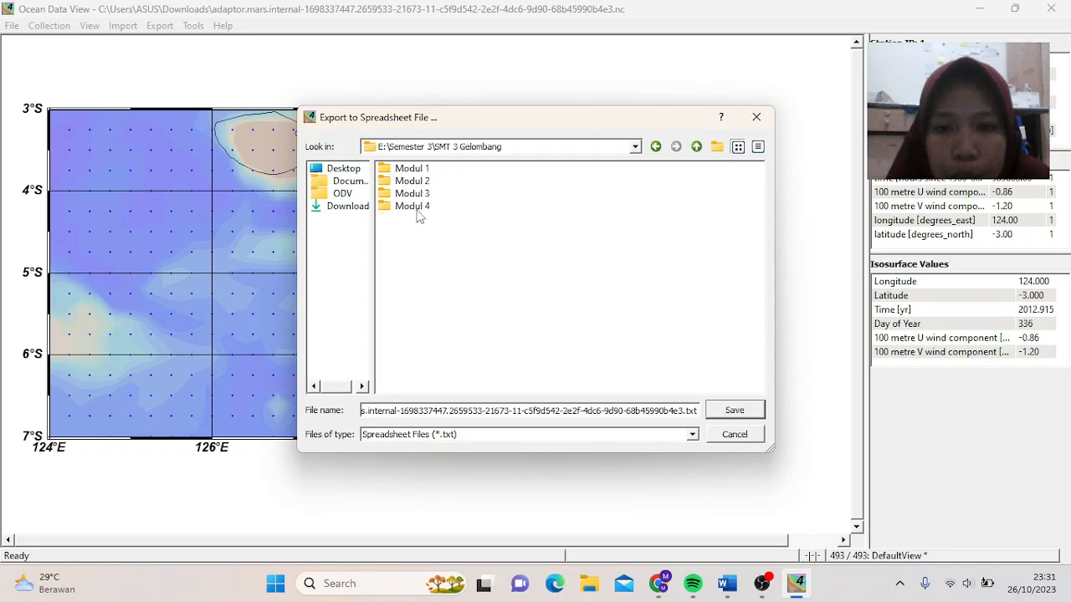
double_click(418, 208)
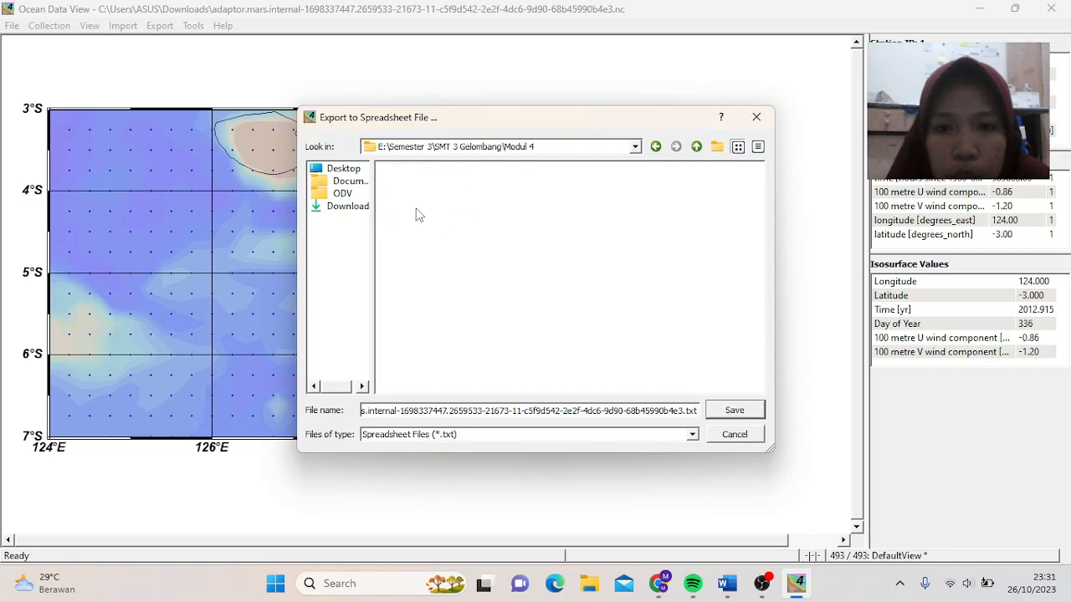
- Save it as 'Desember 2012' with all five variables and confirm the export
double_click(430, 411)
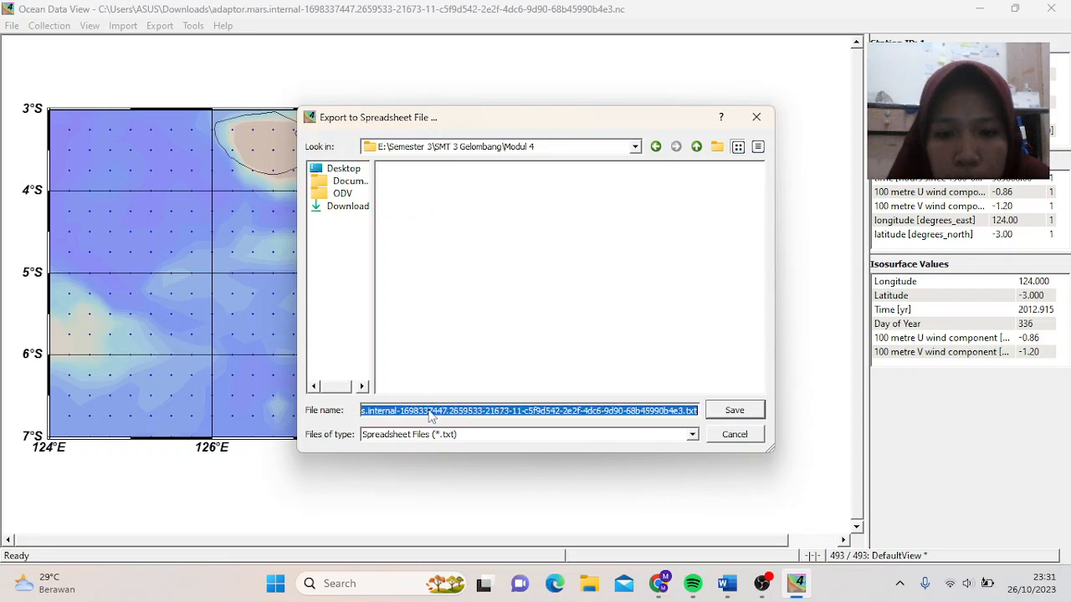
key("BackSpace")
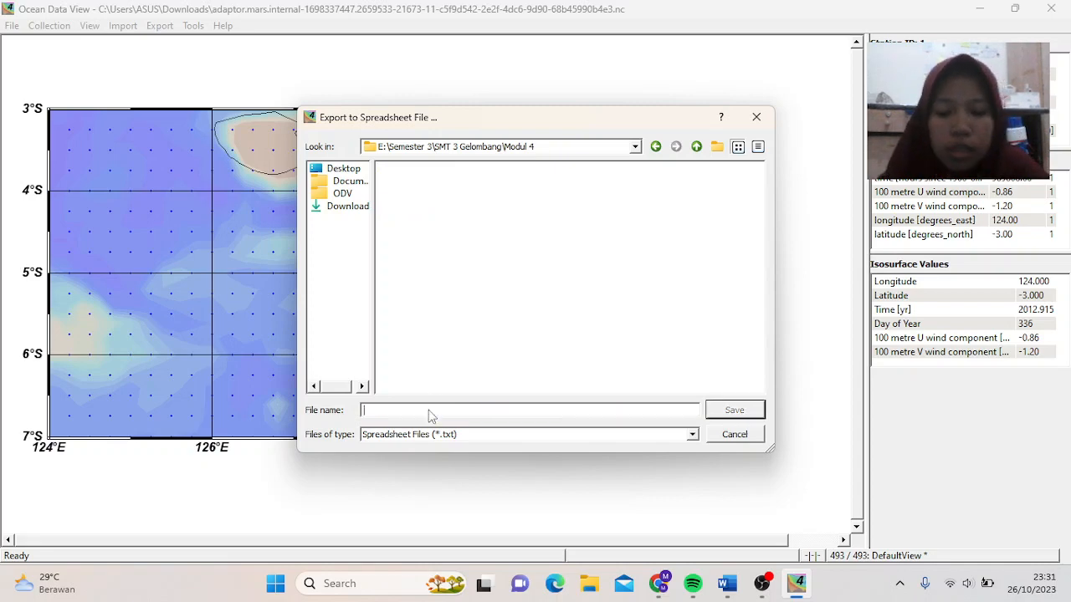
type("De")
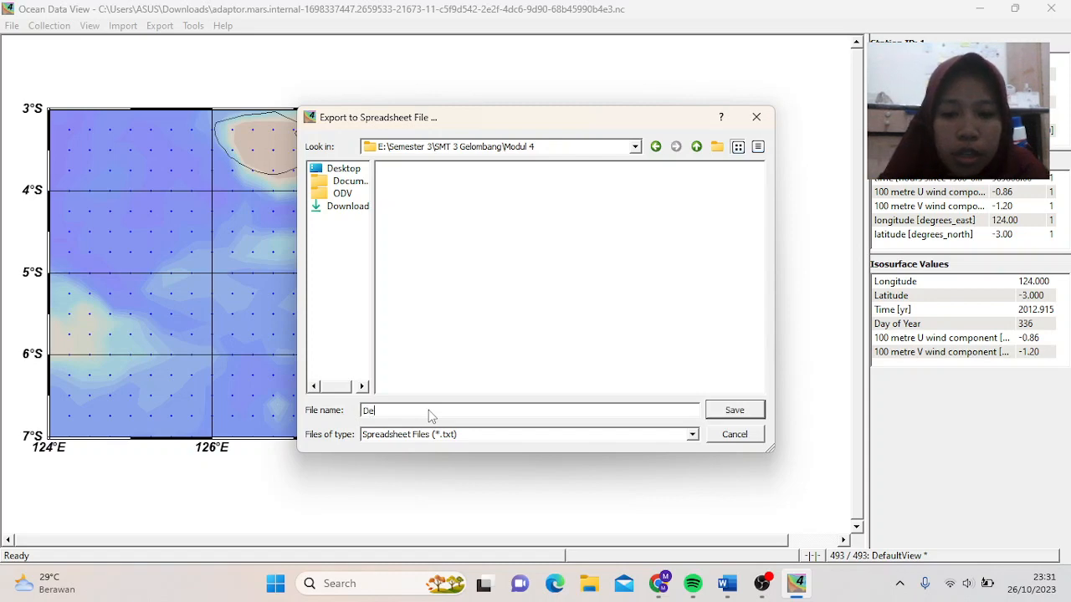
type("sember 202")
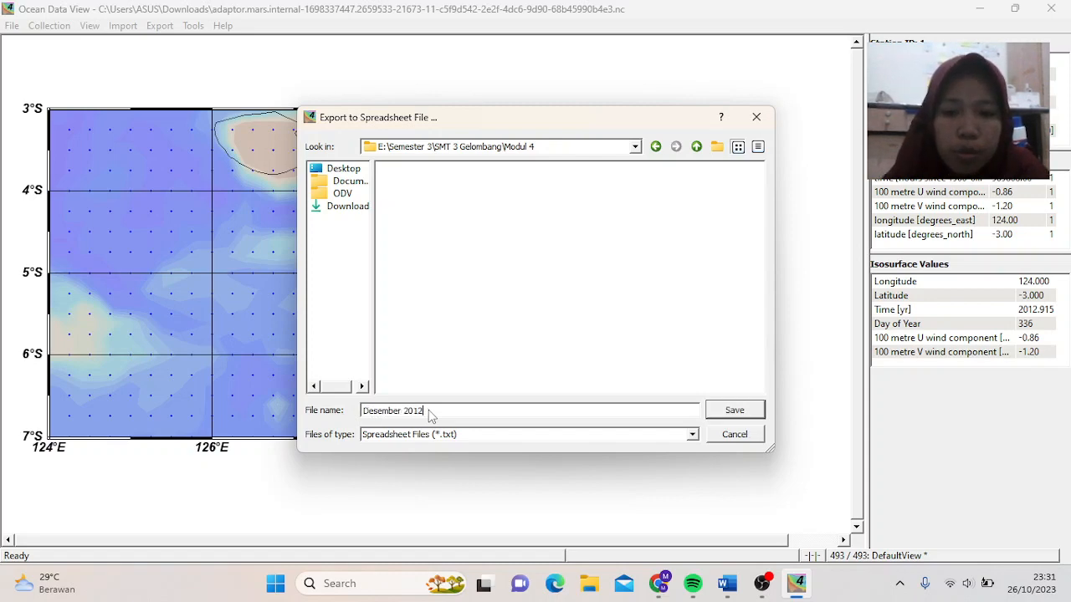
type("2")
left_click(736, 410)
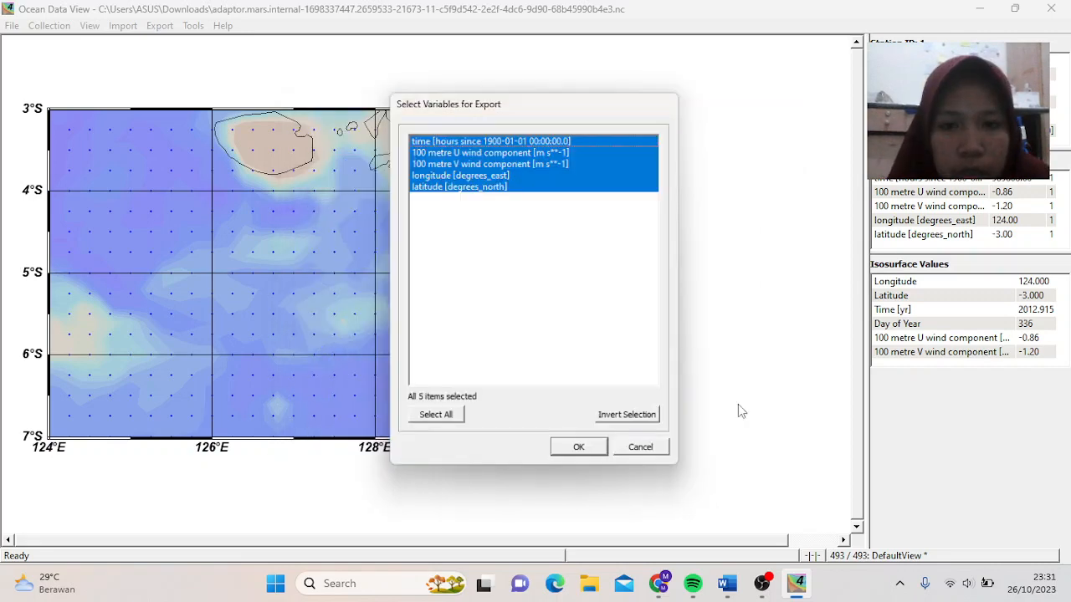
left_click(585, 451)
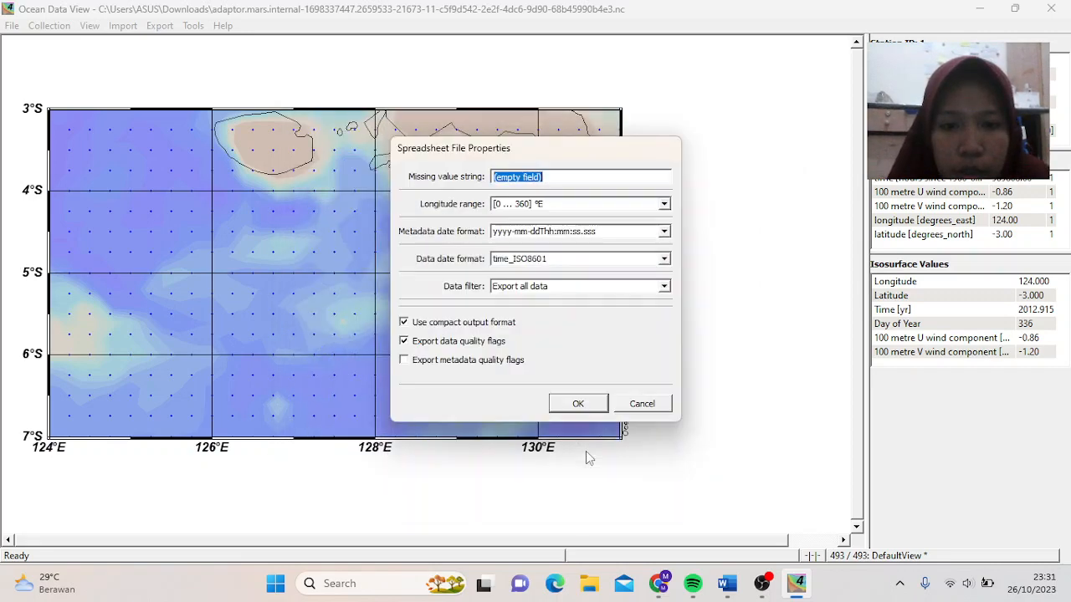
left_click(588, 402)
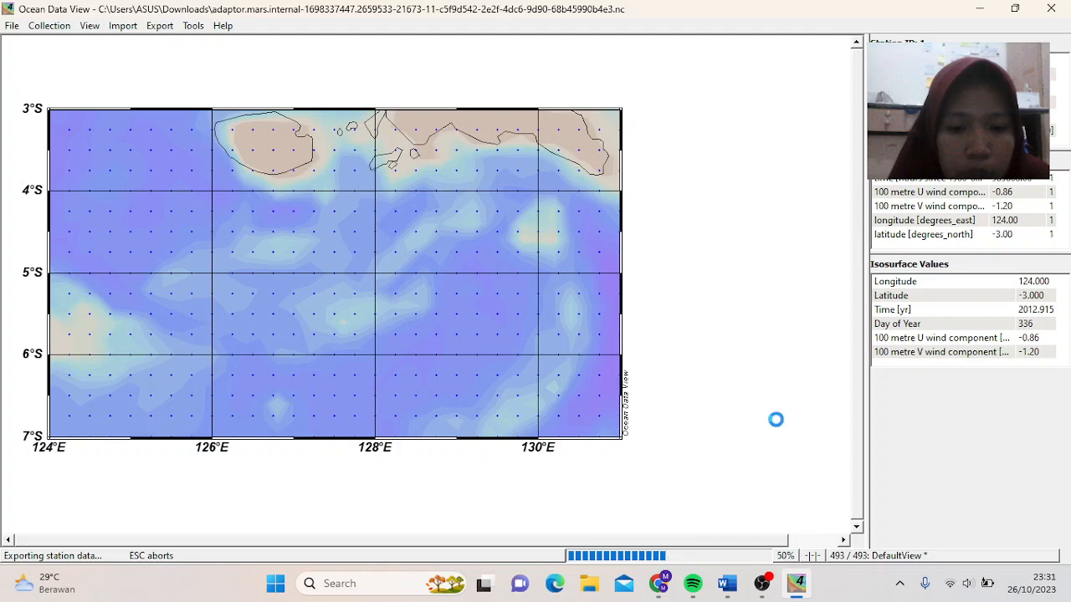
left_click(765, 584)
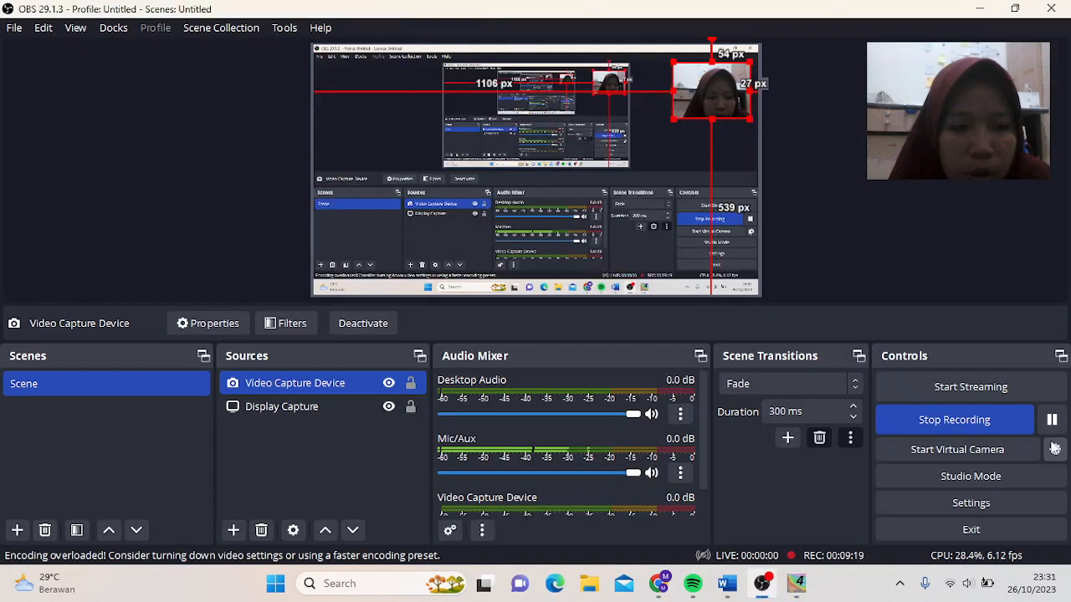
left_click(1051, 419)
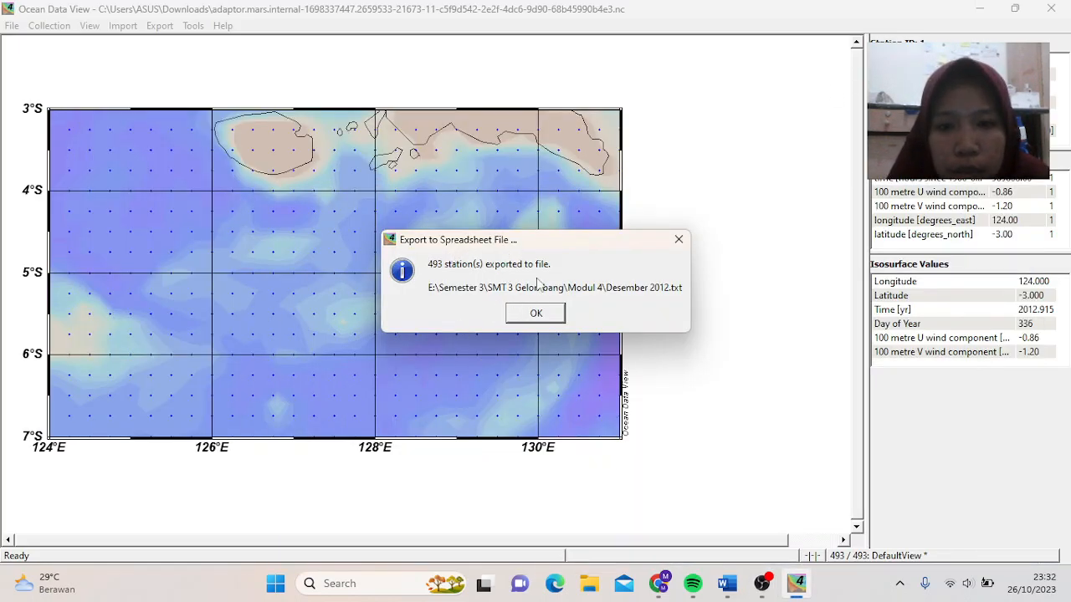
left_click(536, 313)
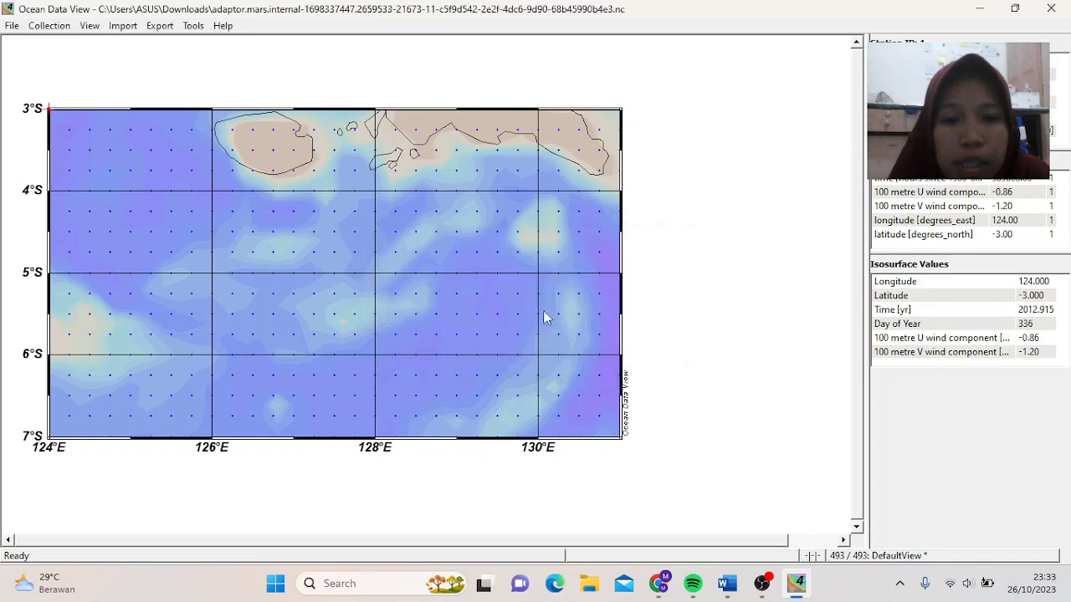
- Launch Excel from the pinned app in the Start menu
key("super")
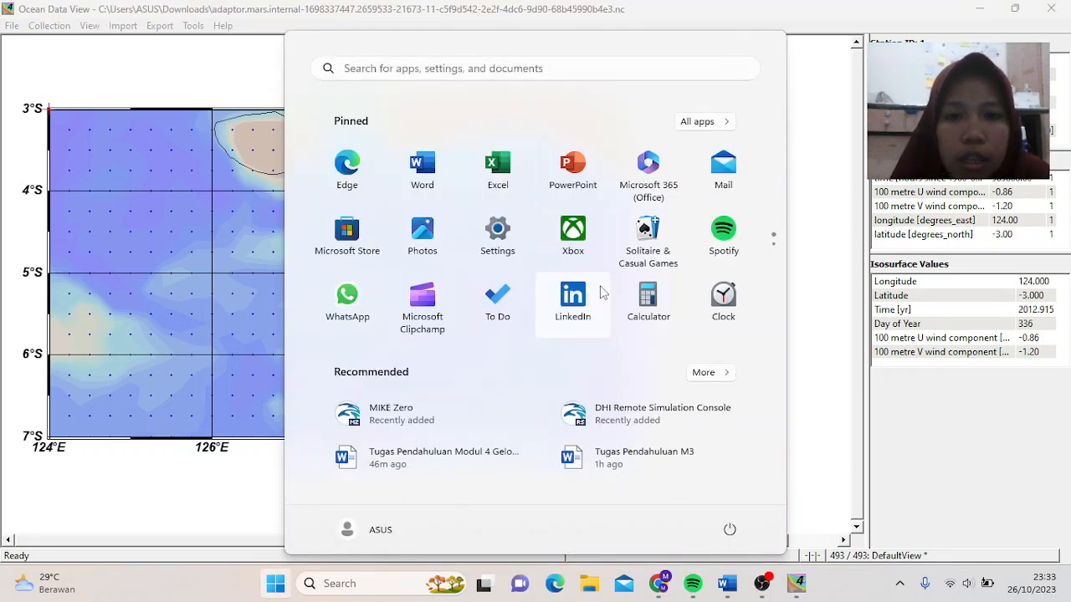
left_click(707, 433)
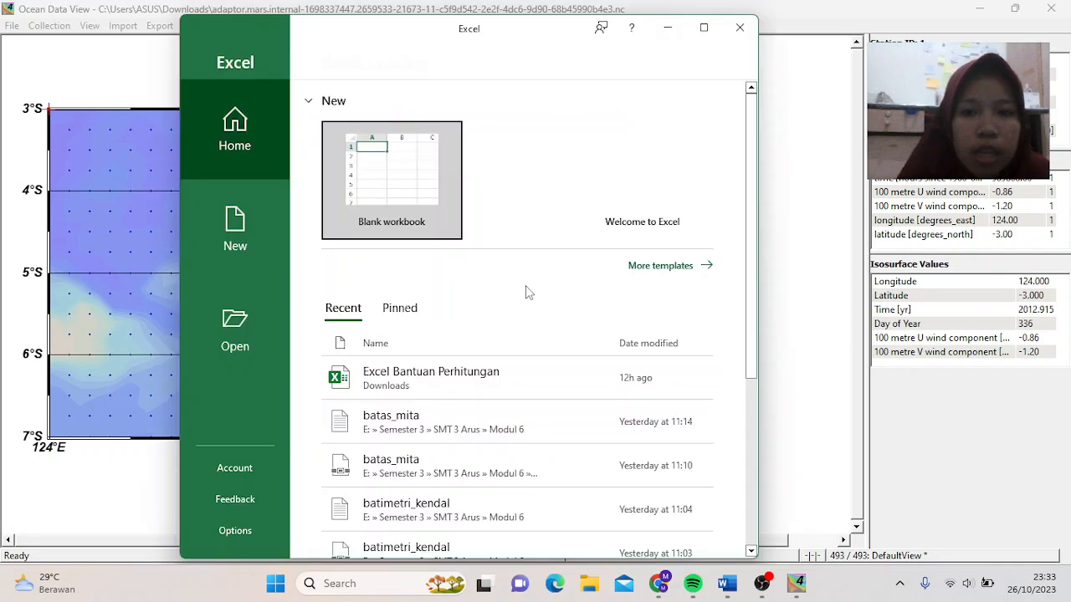
- Maximize Excel and browse to open a file with All Files shown
left_click(705, 29)
left_click(57, 332)
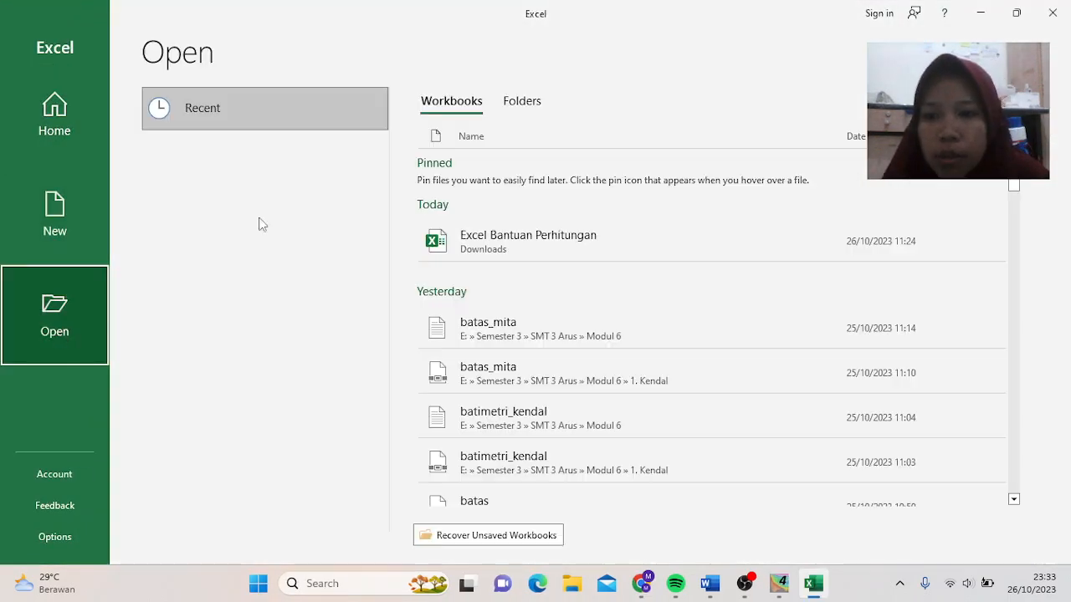
left_click(264, 241)
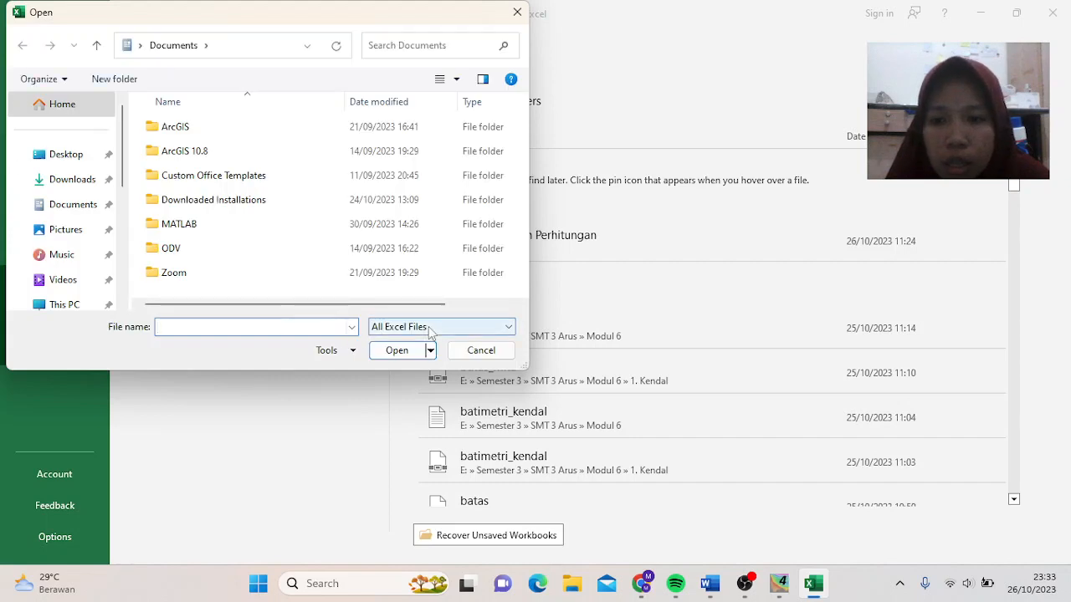
left_click(430, 329)
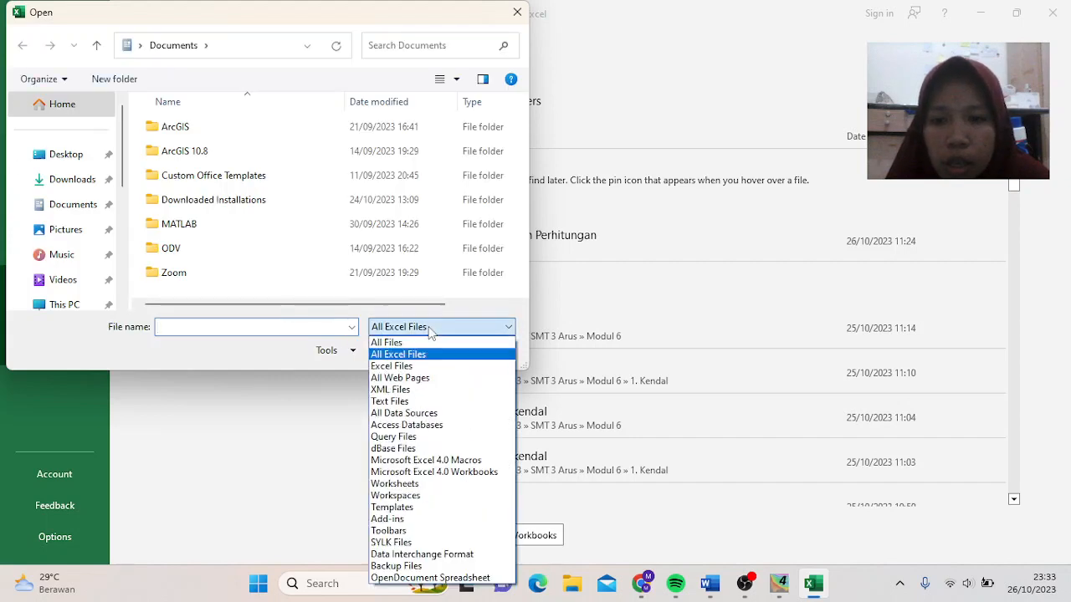
left_click(390, 343)
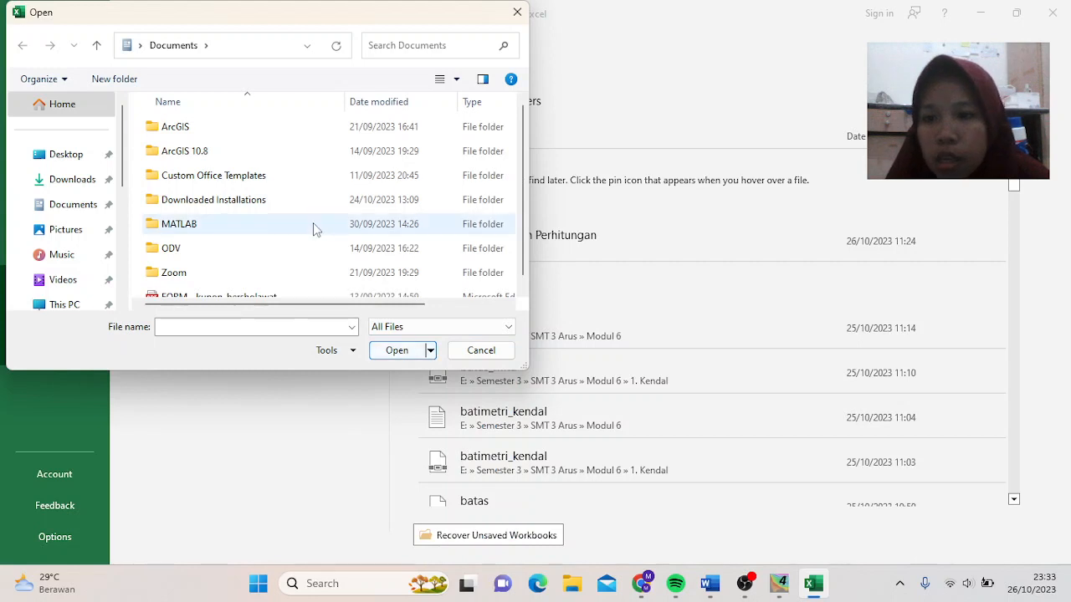
scroll(64, 284, "down", 3)
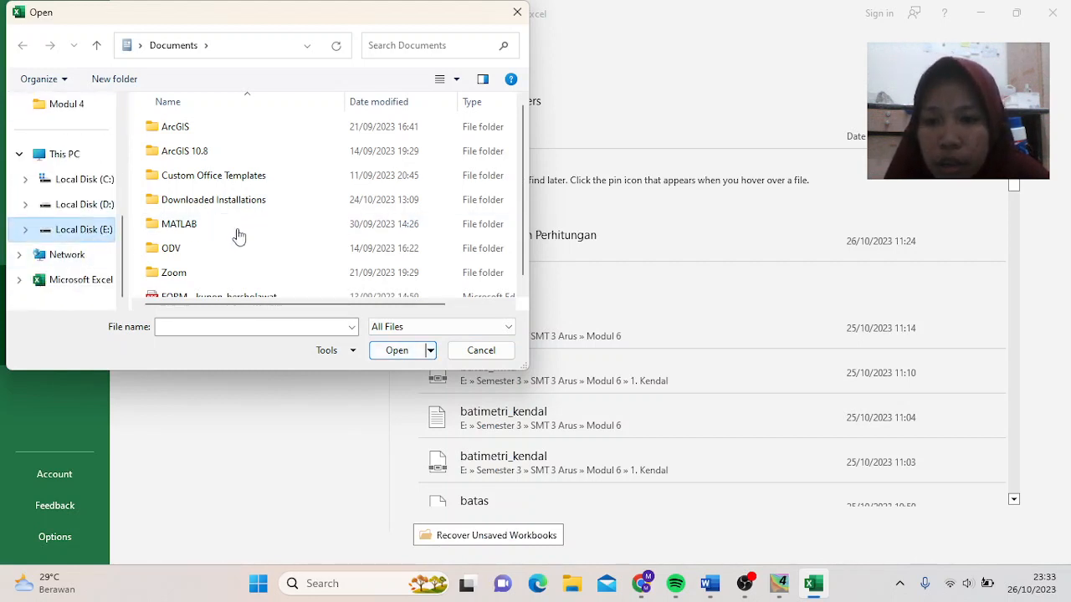
- Open Desember 2012.txt from E:\Semester 3\SMT 3 Gelombang\Modul 4
left_click(98, 229)
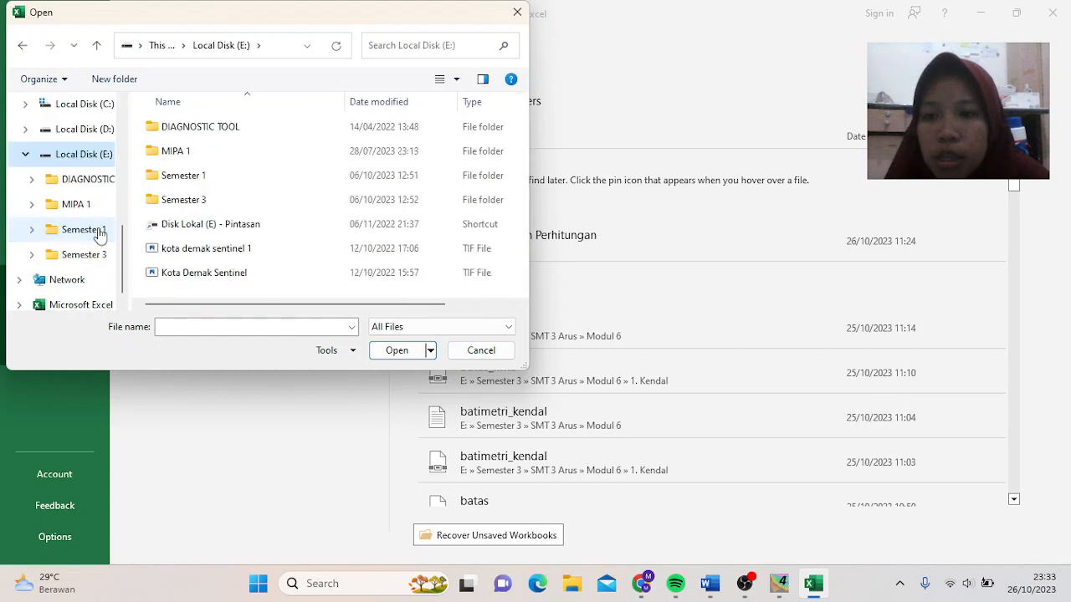
double_click(186, 201)
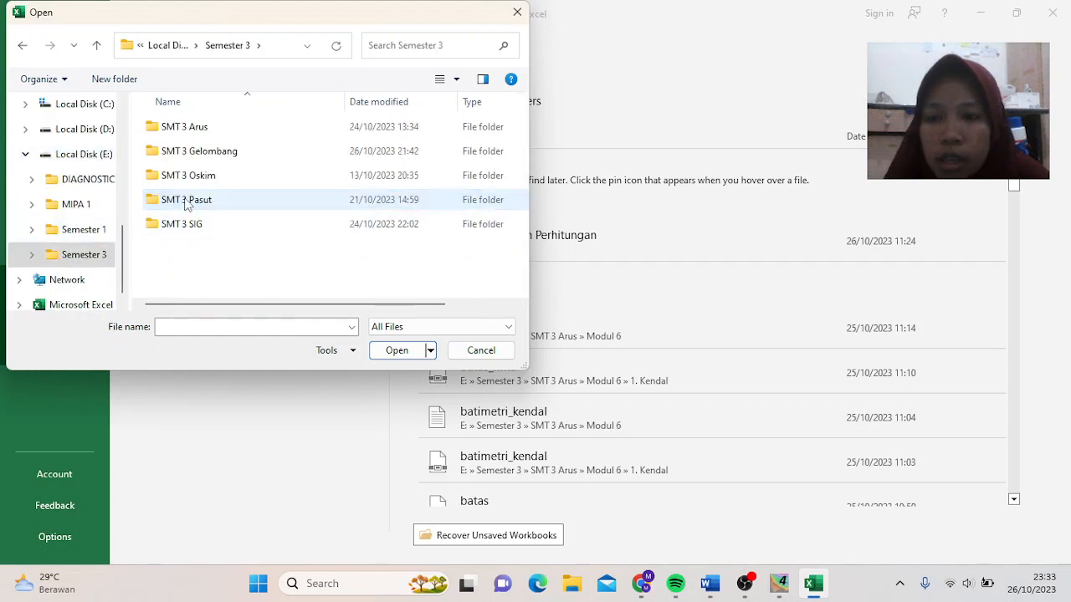
double_click(220, 151)
double_click(222, 207)
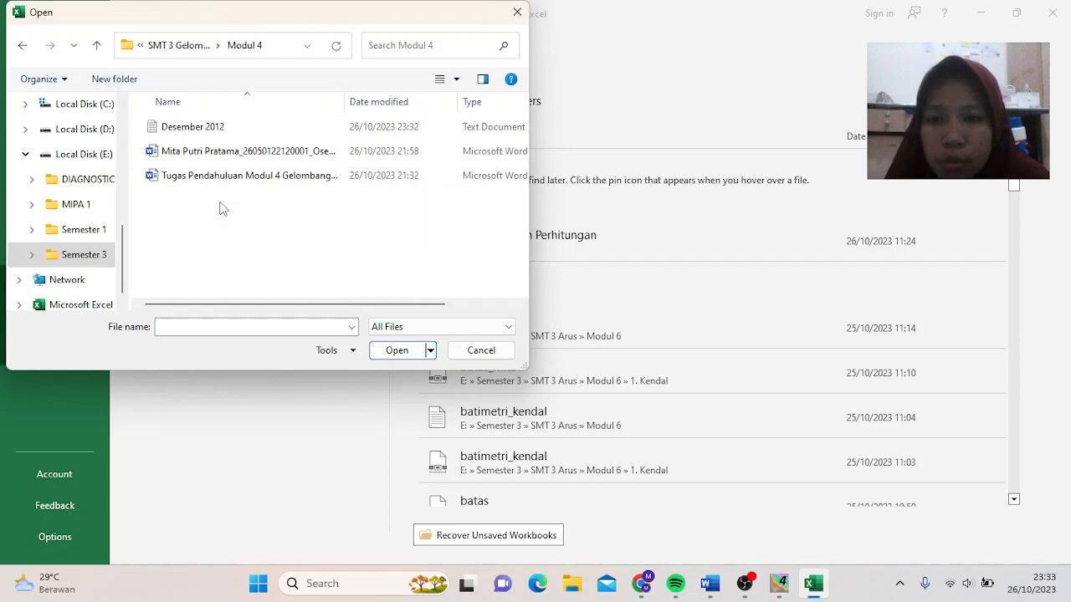
left_click(248, 131)
double_click(248, 127)
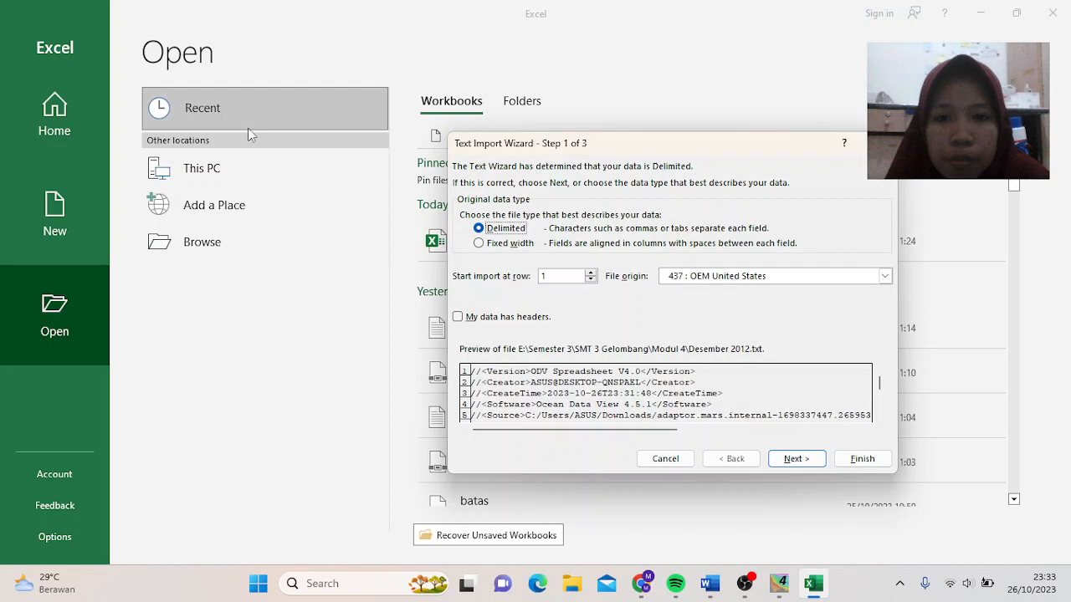
- Go through the Text Import Wizard with Next twice and Finish to load the sheet
left_click(805, 461)
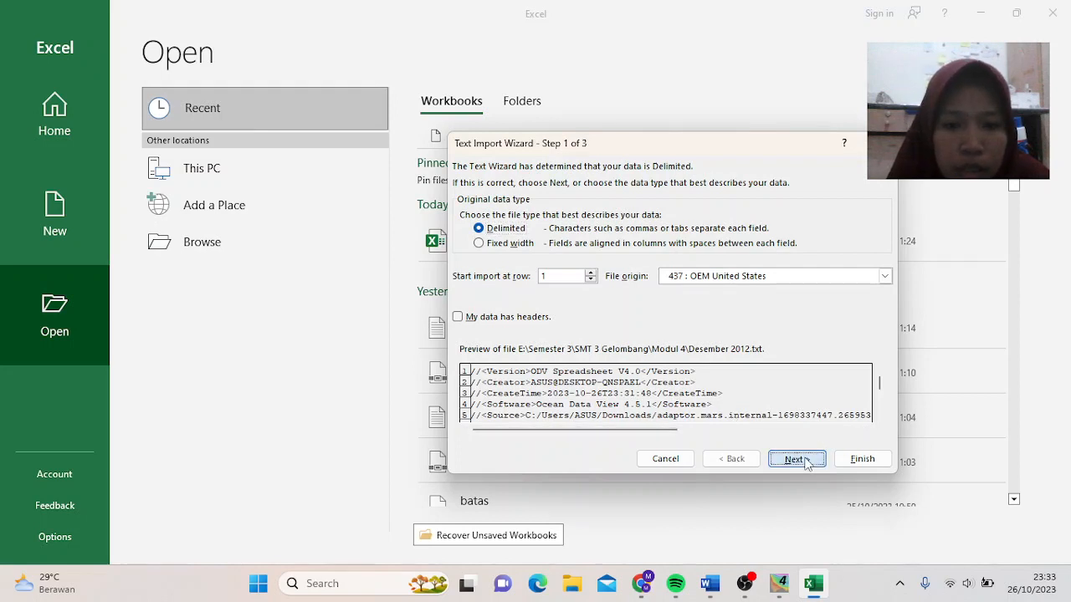
left_click(805, 462)
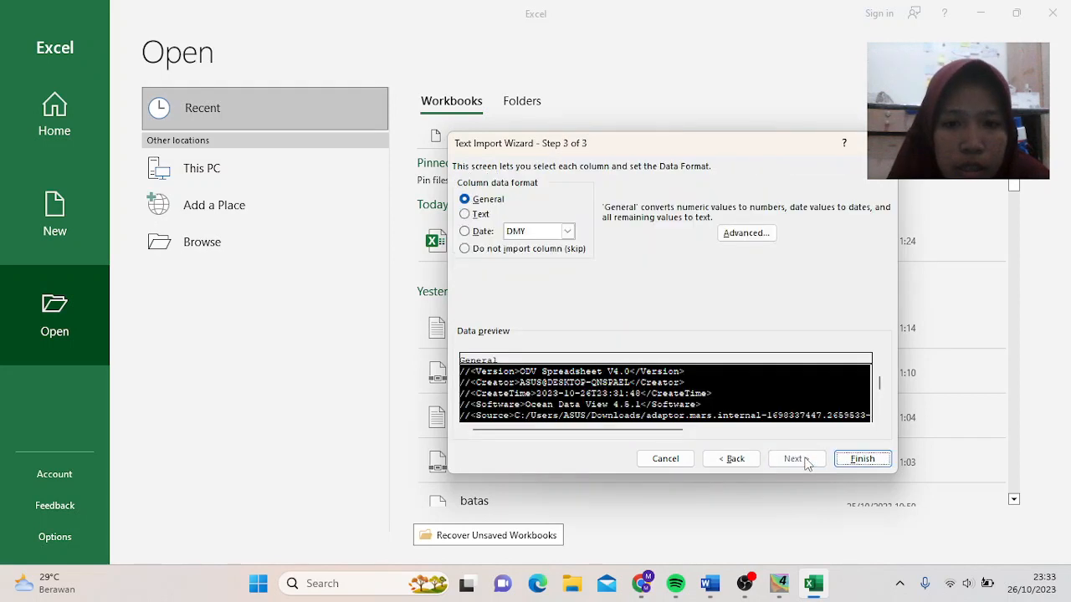
left_click(845, 458)
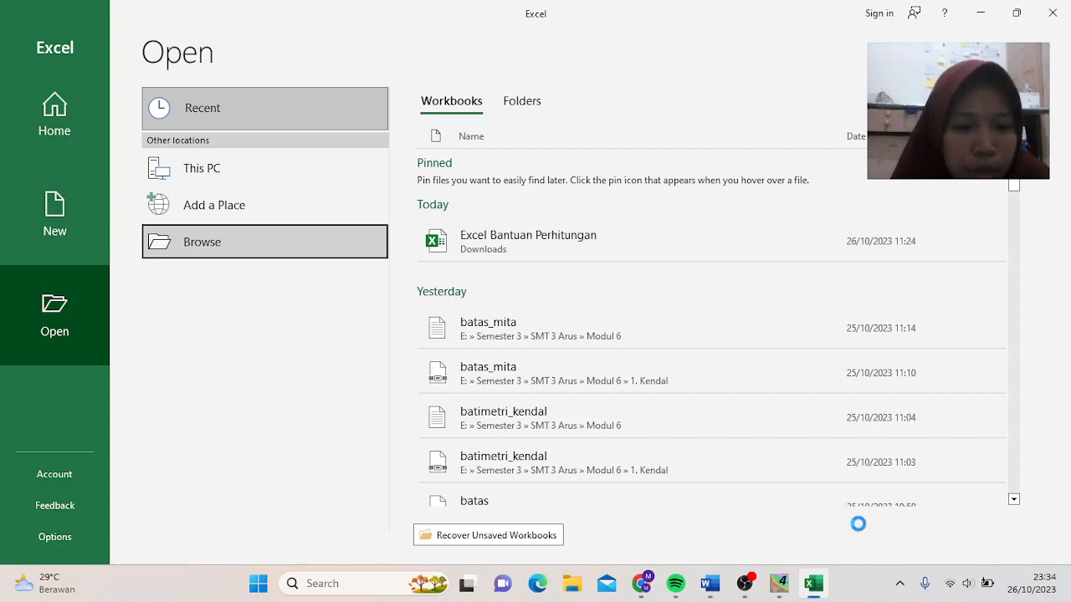
left_click(744, 585)
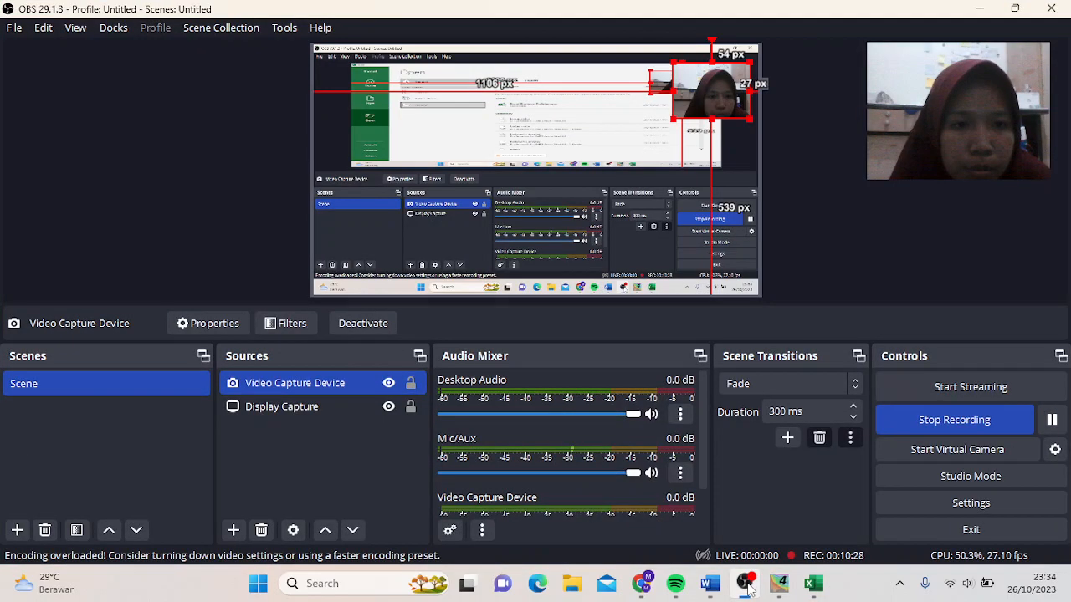
left_click(1051, 425)
left_click(1051, 425)
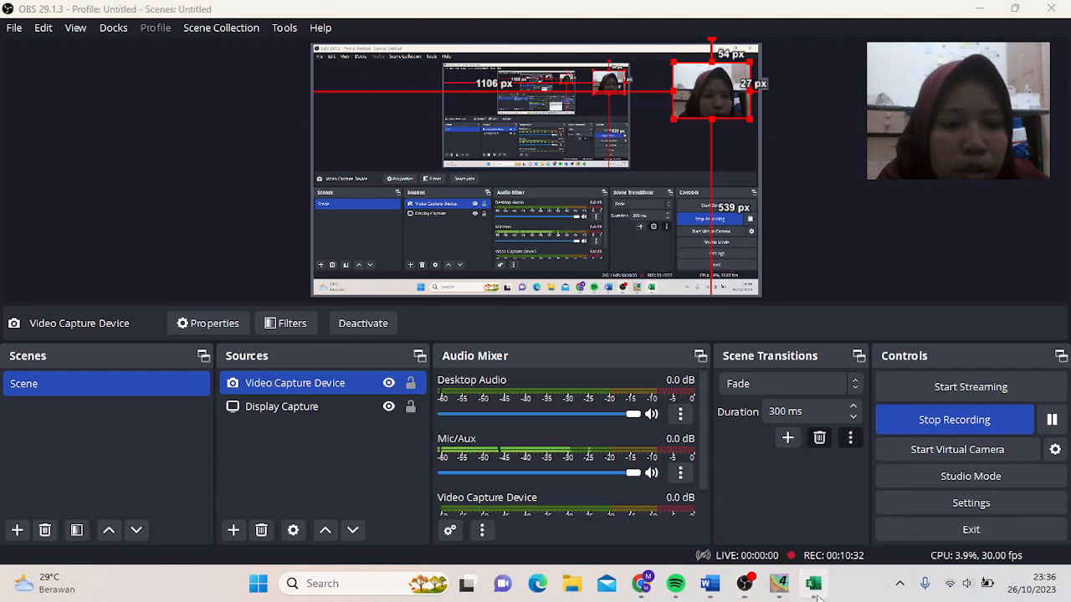
left_click(816, 589)
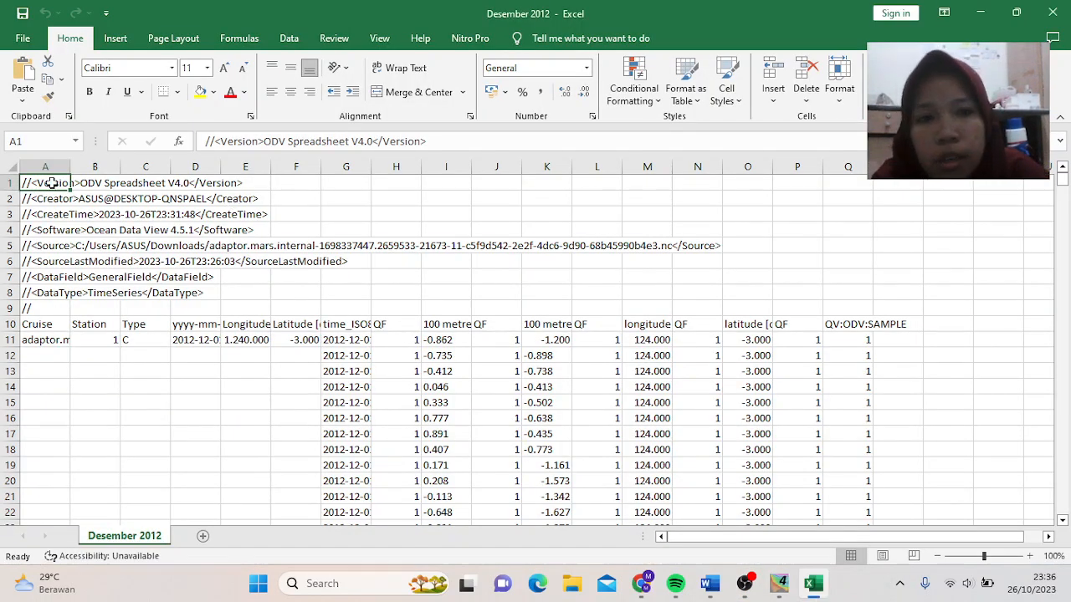
- Delete the top nine metadata rows and the Cruise through Latitude columns A–F
left_click_drag(51, 183, 939, 307)
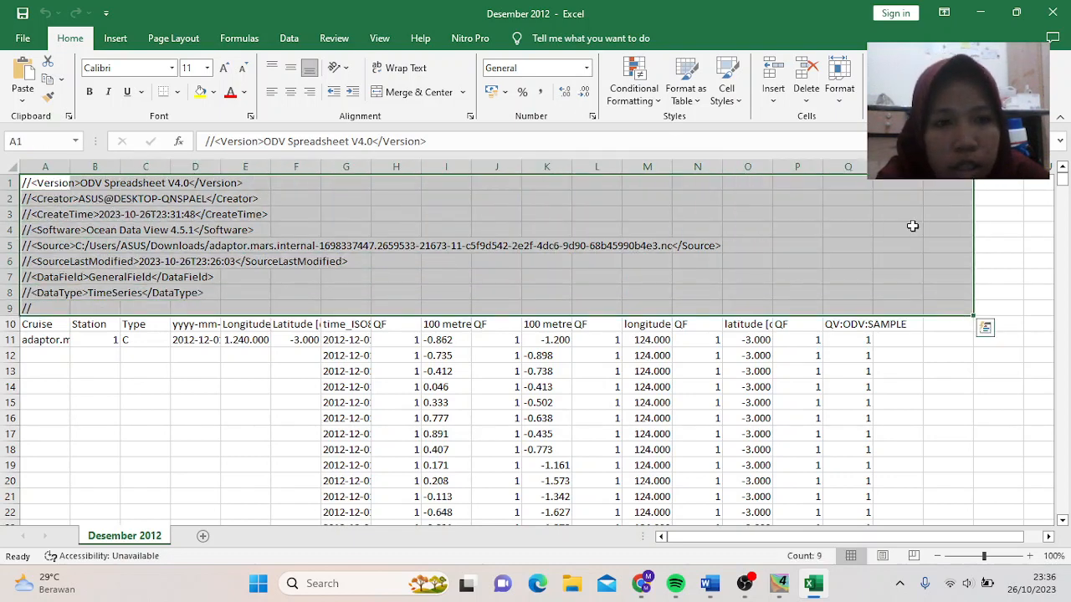
left_click(807, 81)
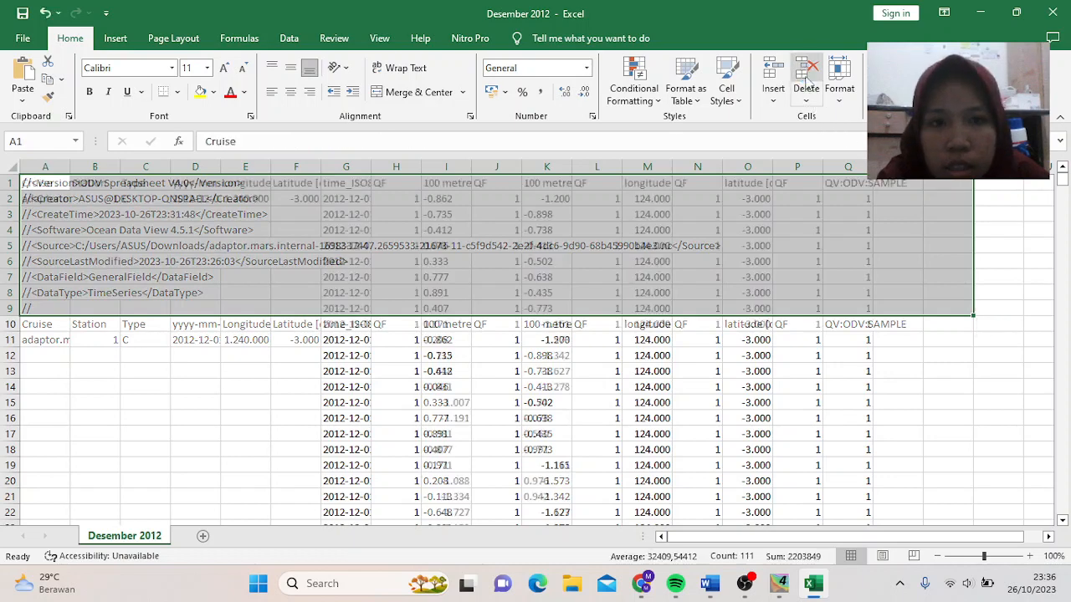
left_click(115, 188)
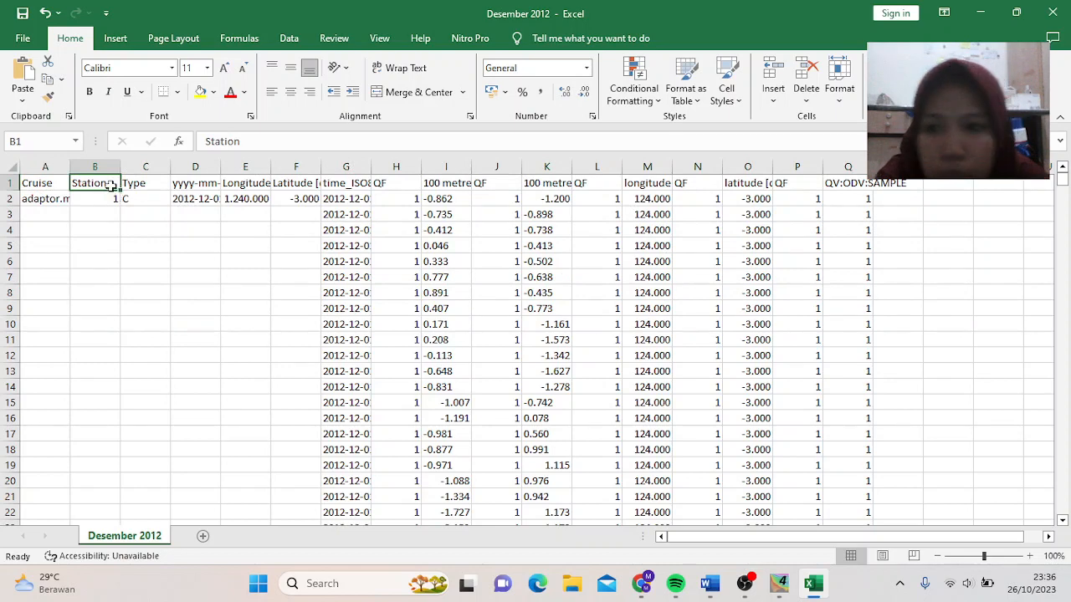
left_click_drag(50, 166, 293, 172)
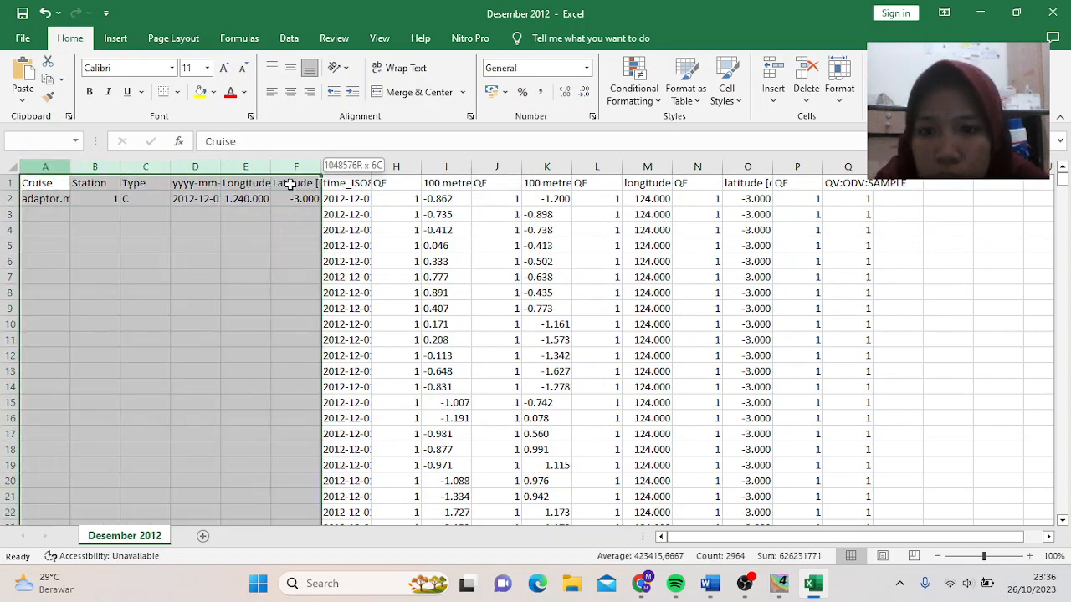
left_click(800, 67)
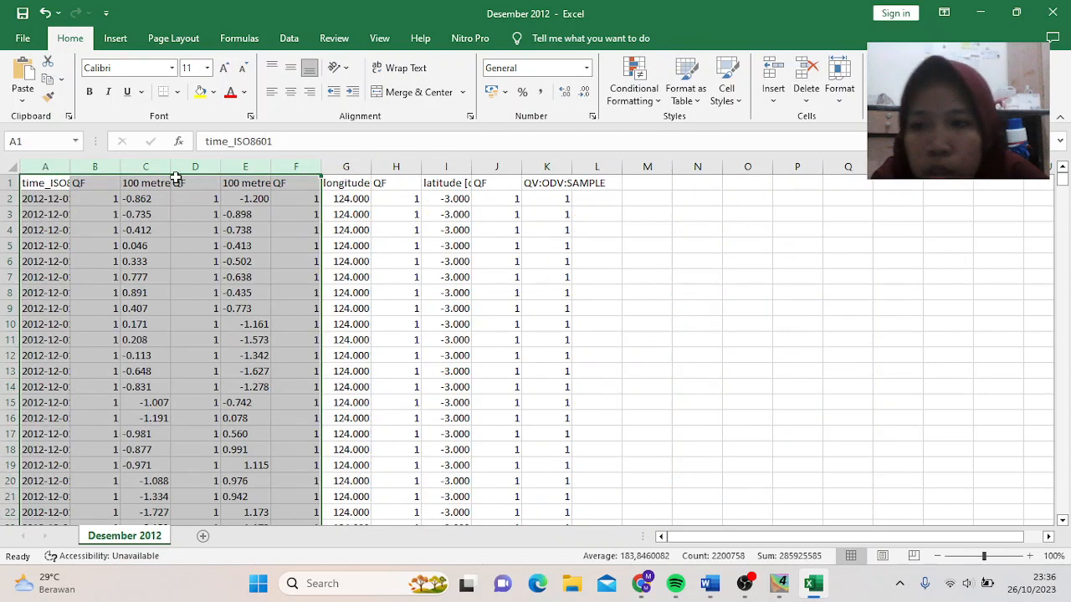
- Delete every QF column and the trailing sample columns, keeping time, U, V, longitude, latitude
left_click(95, 165)
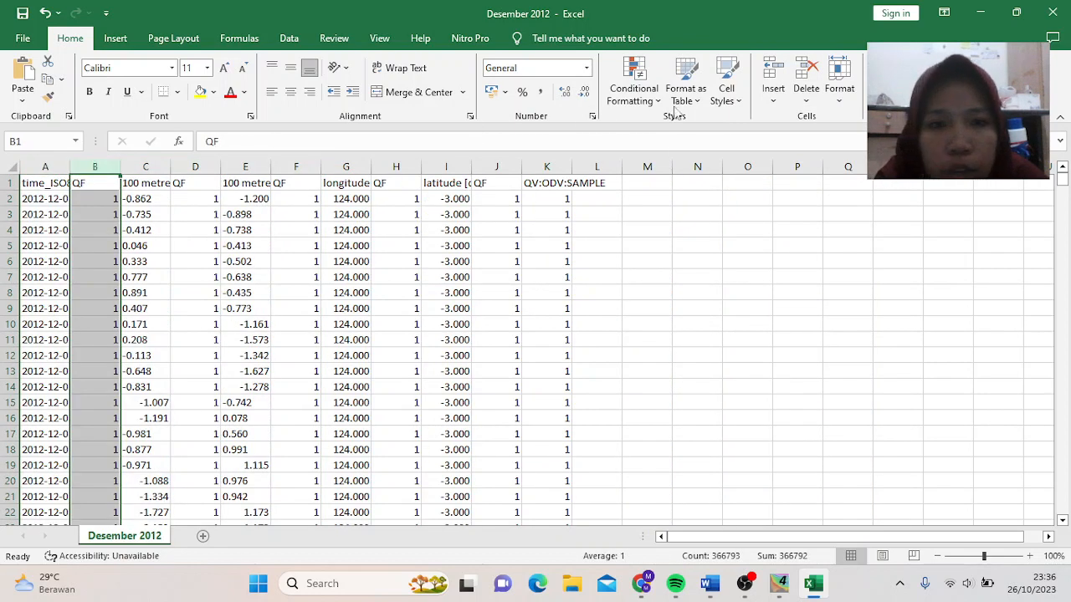
left_click(808, 77)
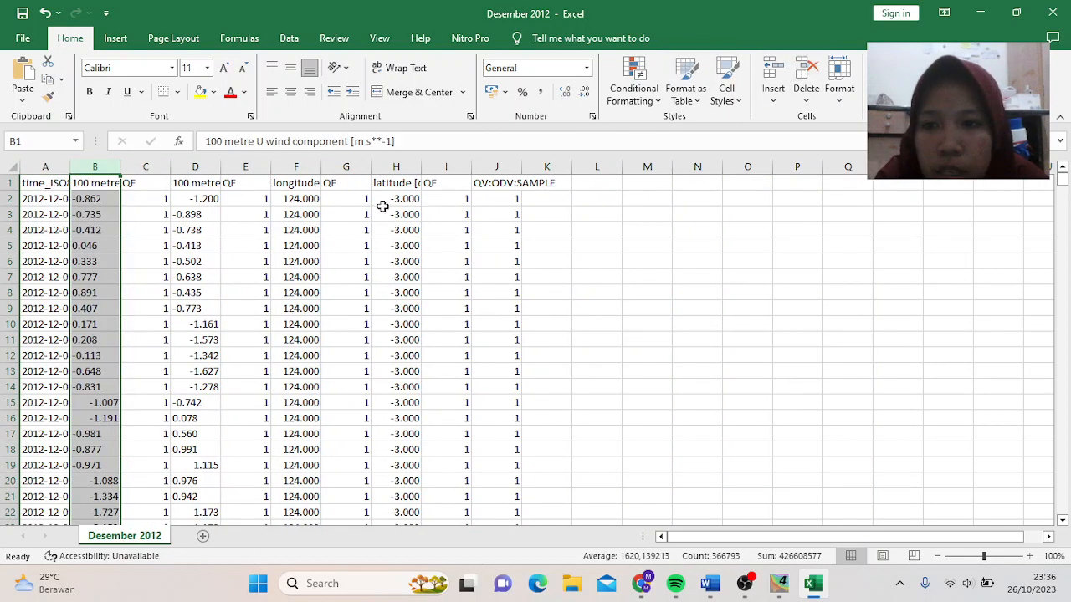
left_click(159, 166)
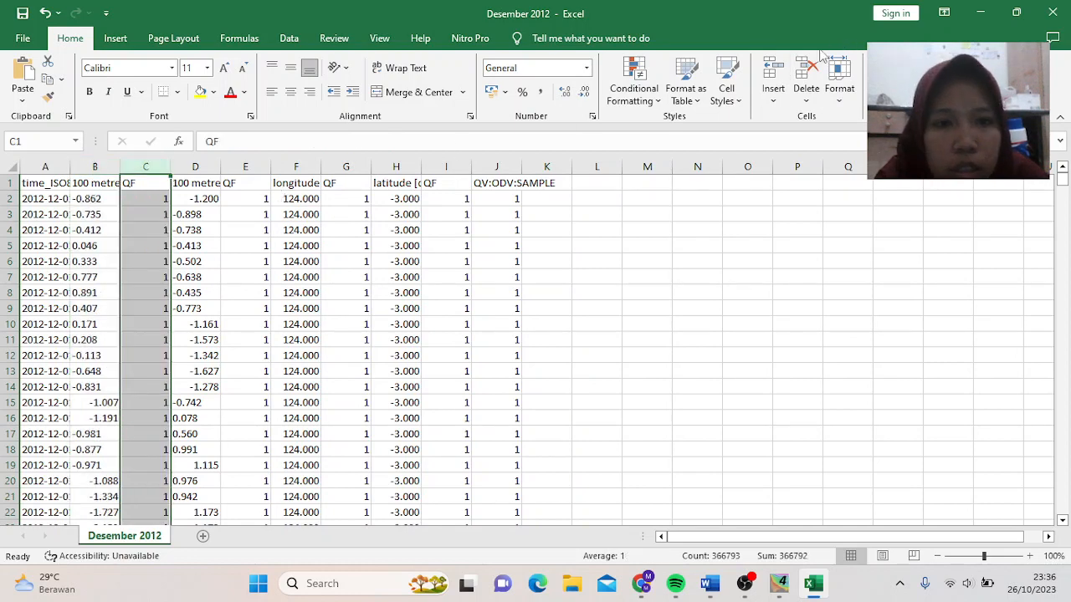
left_click(807, 75)
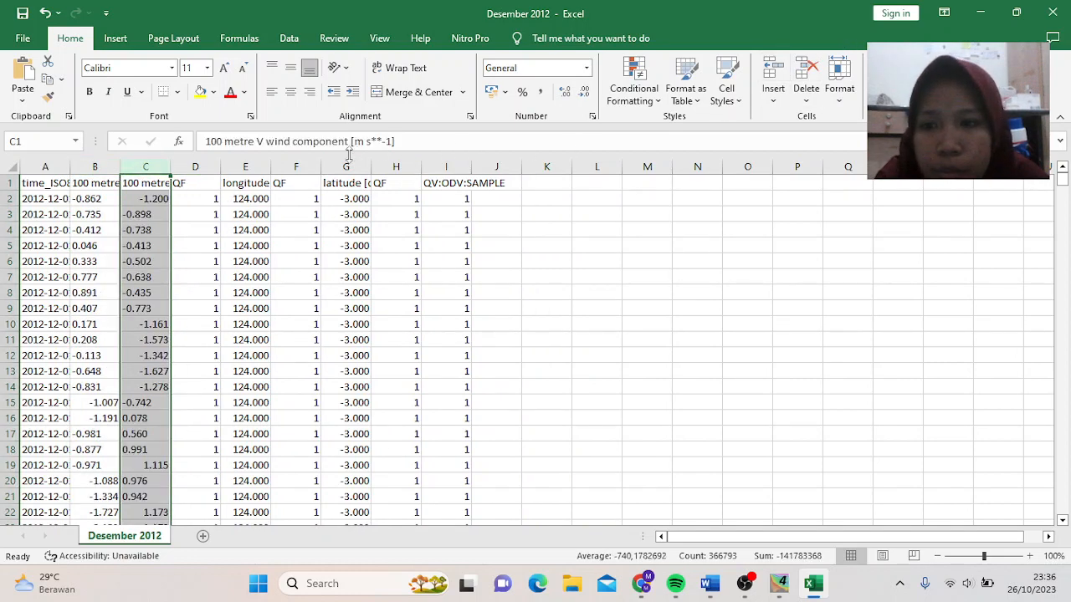
left_click(198, 166)
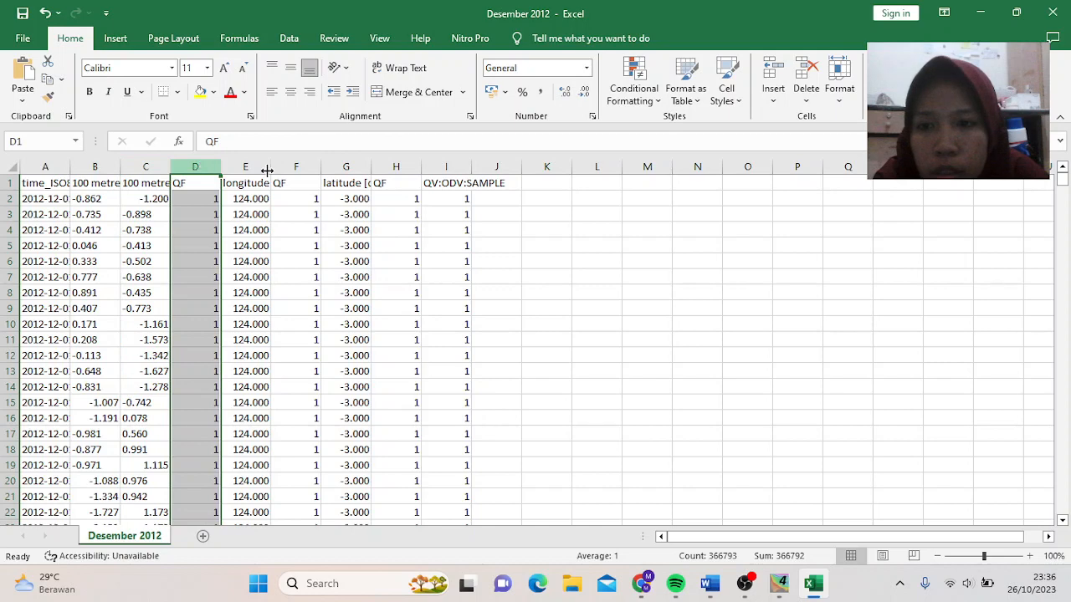
left_click(807, 75)
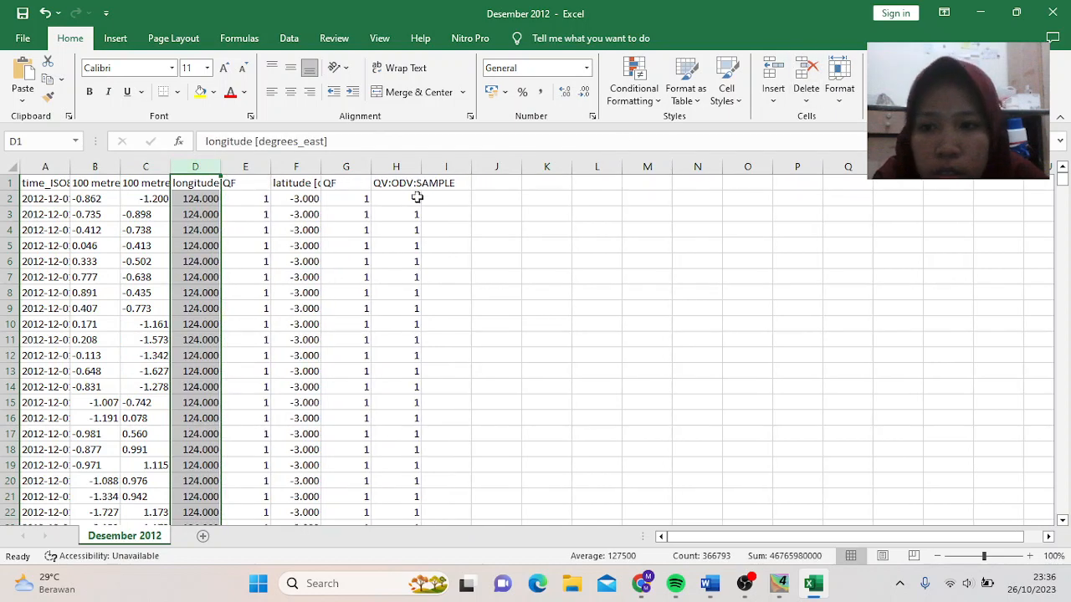
left_click(251, 166)
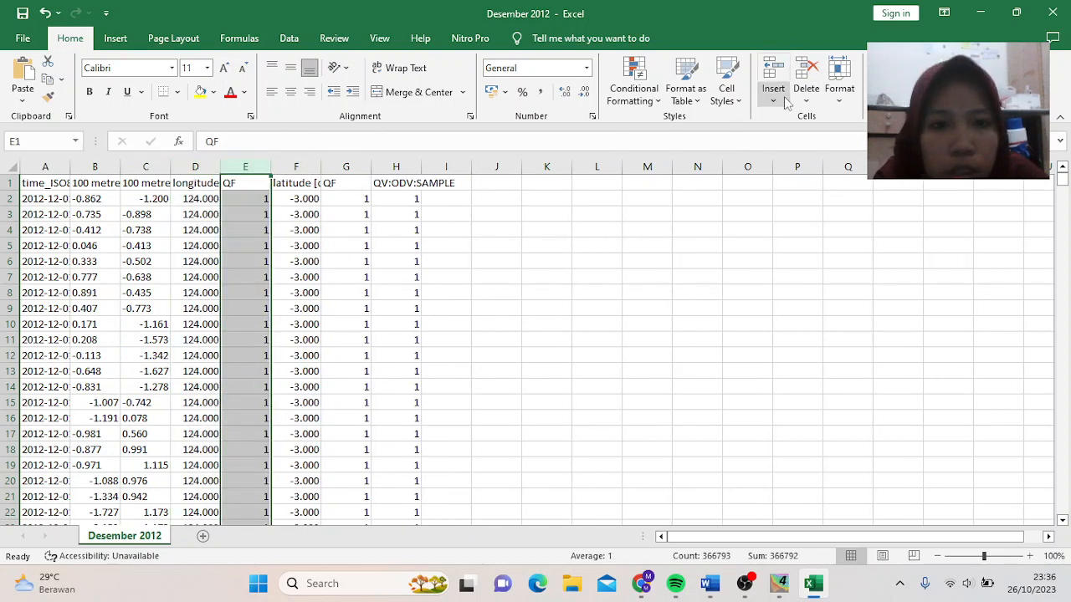
left_click(807, 75)
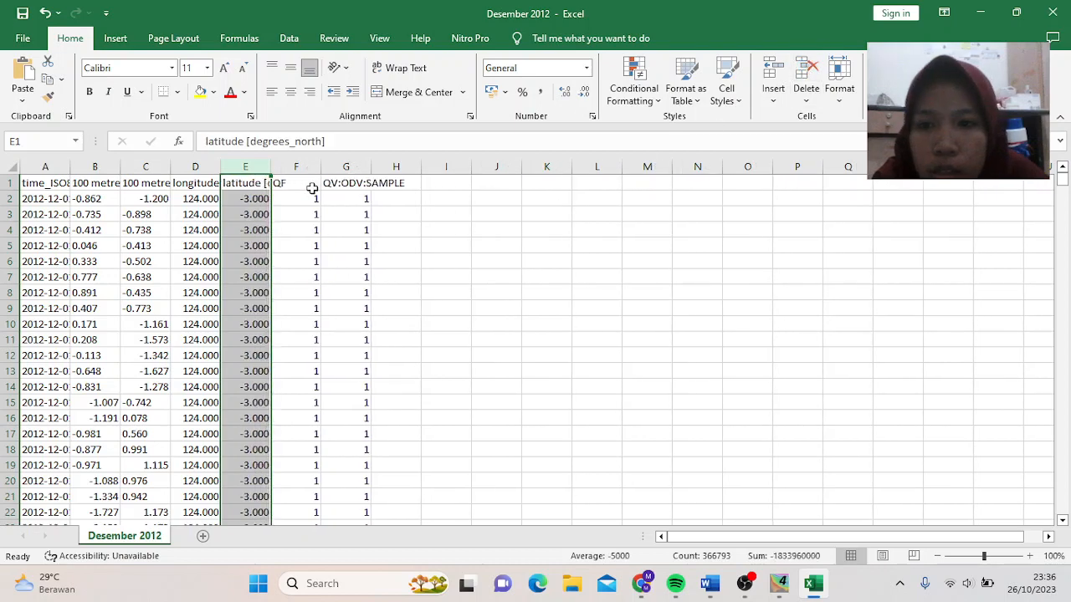
left_click(297, 166)
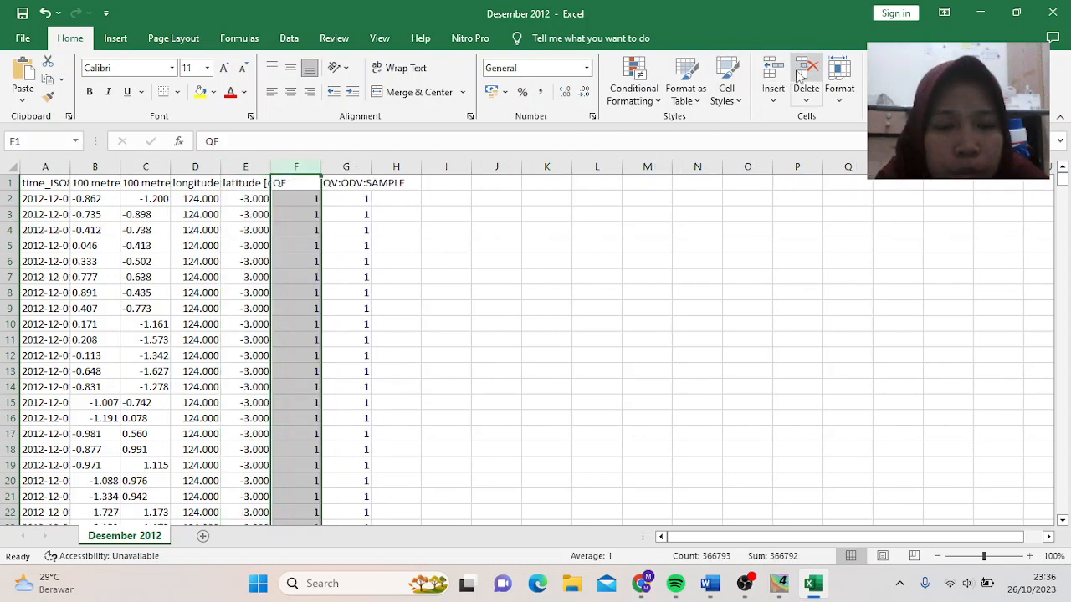
left_click_drag(301, 167, 384, 163)
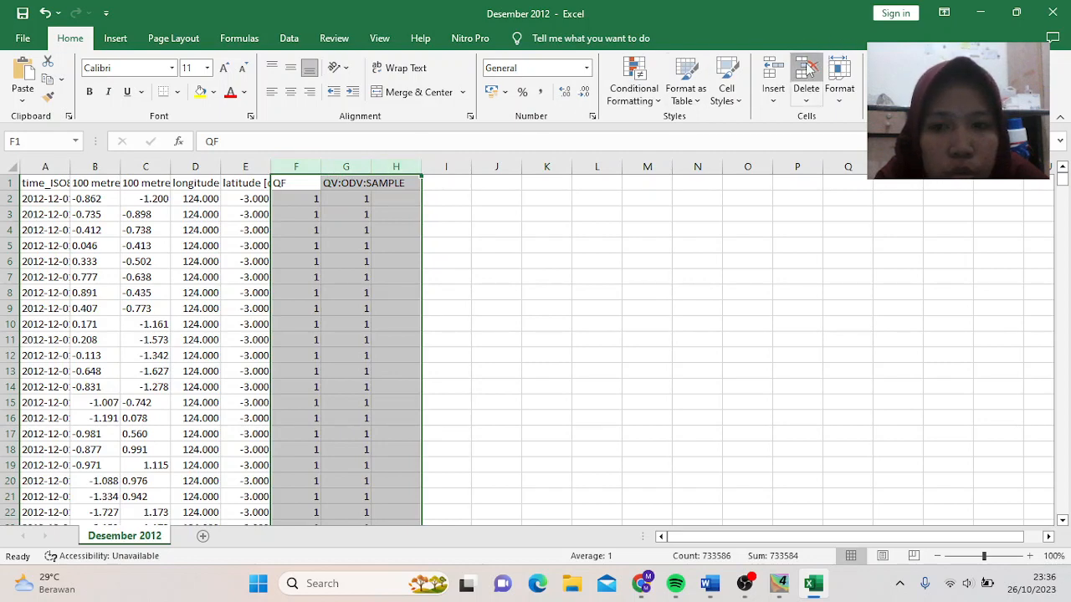
left_click(807, 74)
left_click(383, 192)
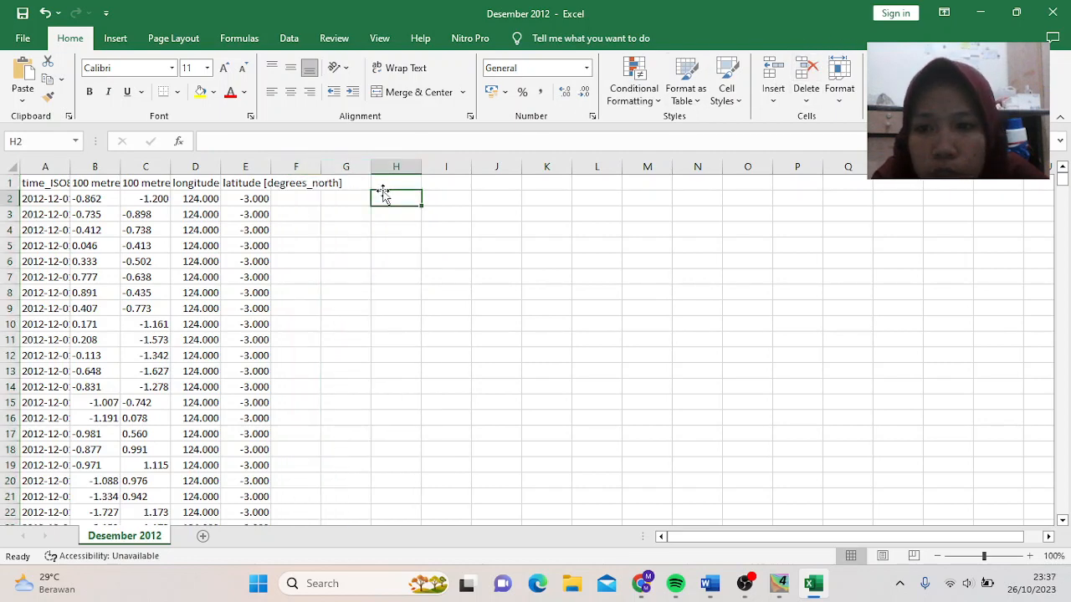
- Widen columns E and A and centre the U and V wind values
left_click_drag(271, 162, 354, 162)
left_click(228, 160)
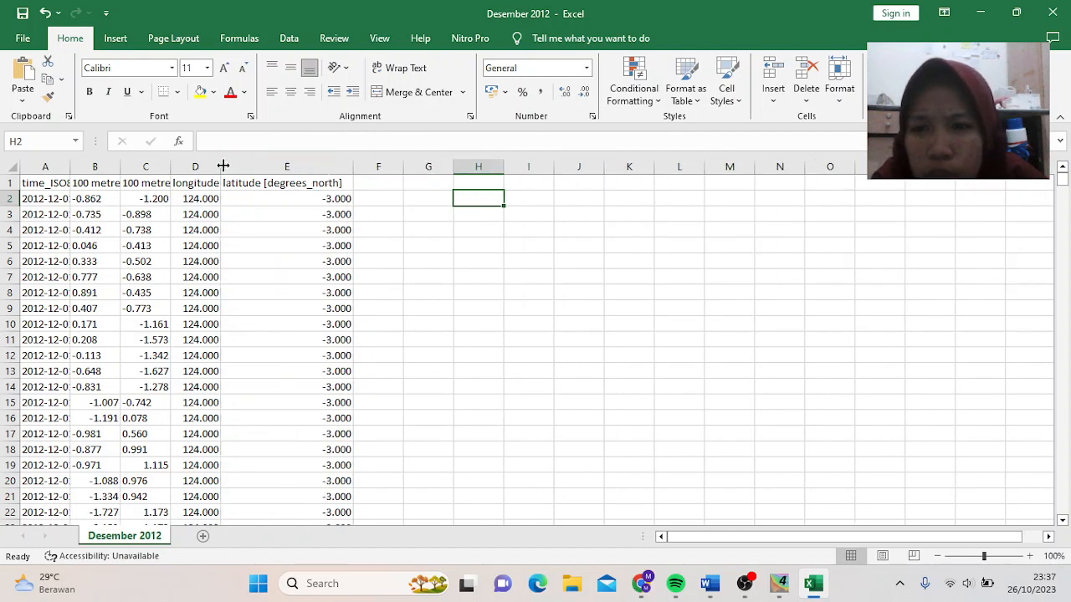
left_click(147, 170)
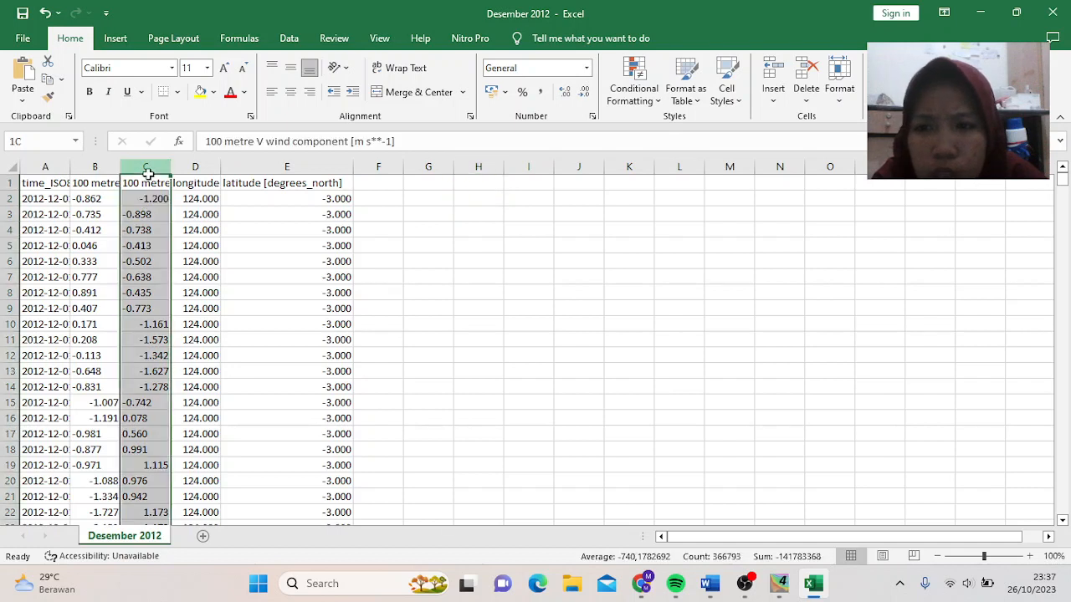
left_click(290, 93)
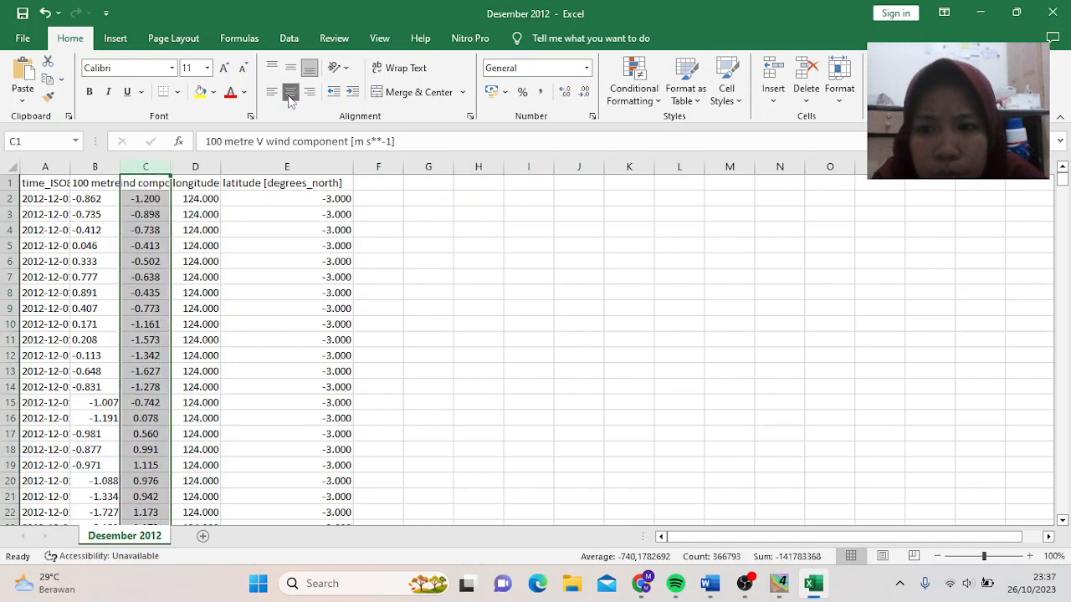
left_click(95, 167)
left_click(291, 94)
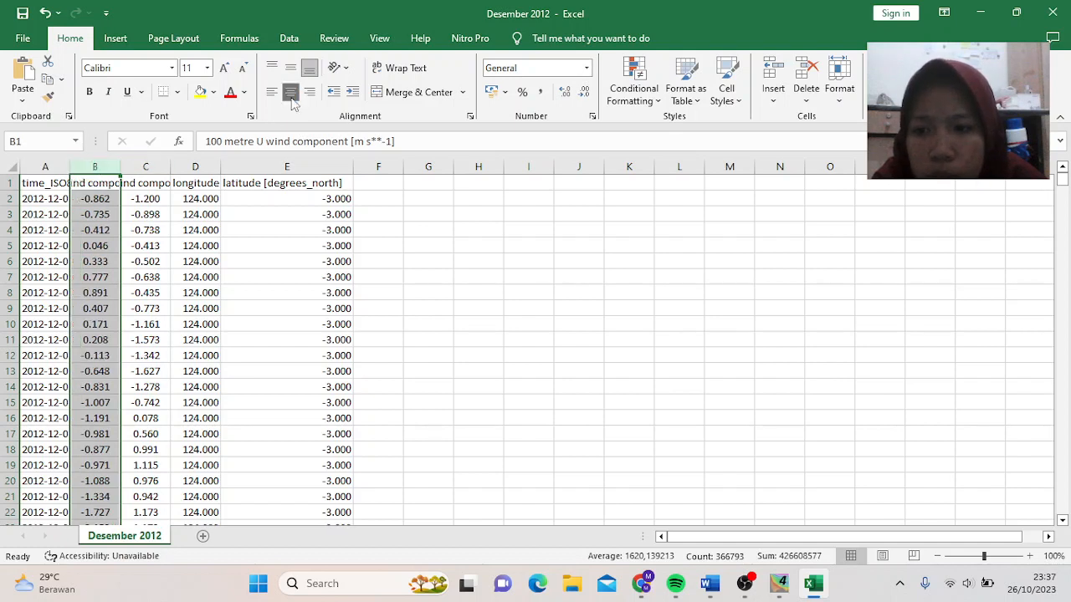
left_click_drag(69, 174, 113, 173)
left_click(519, 306)
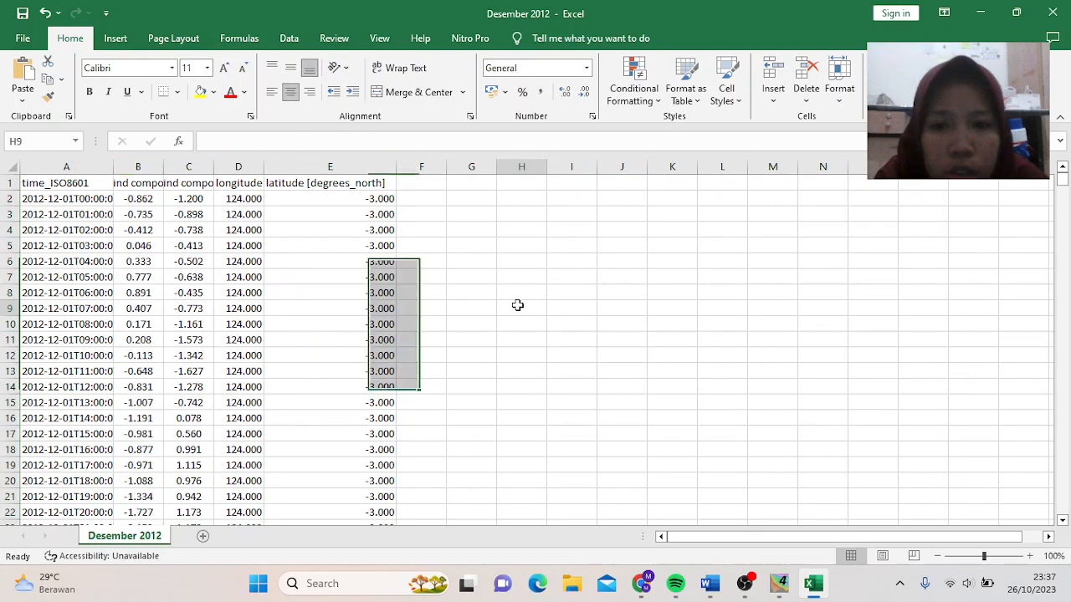
- Switch on filtering for the header row A1:E1
left_click(35, 188)
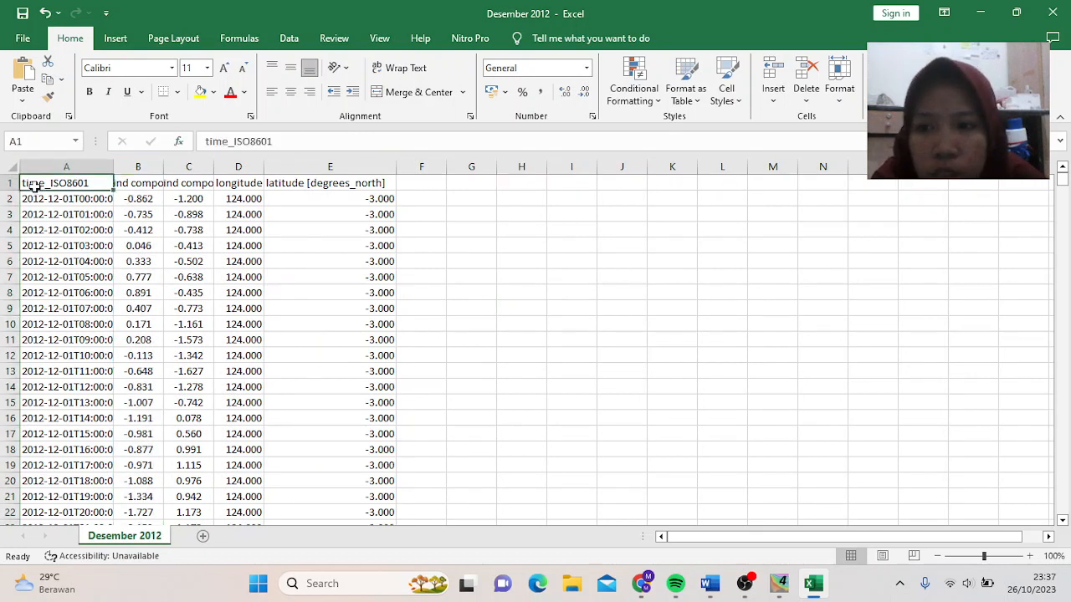
left_click_drag(35, 188, 389, 183)
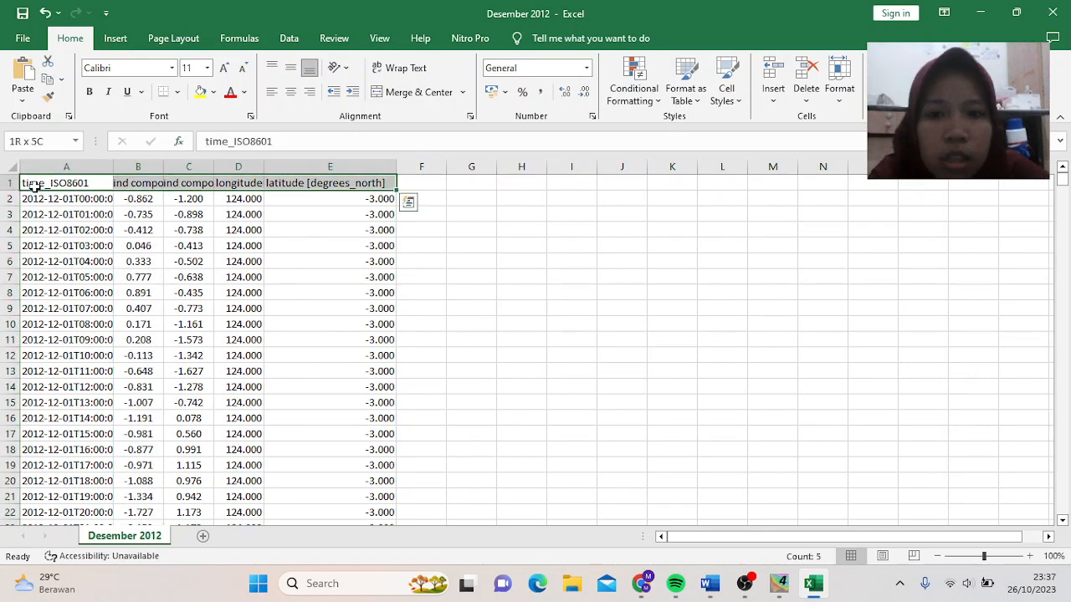
left_click(922, 84)
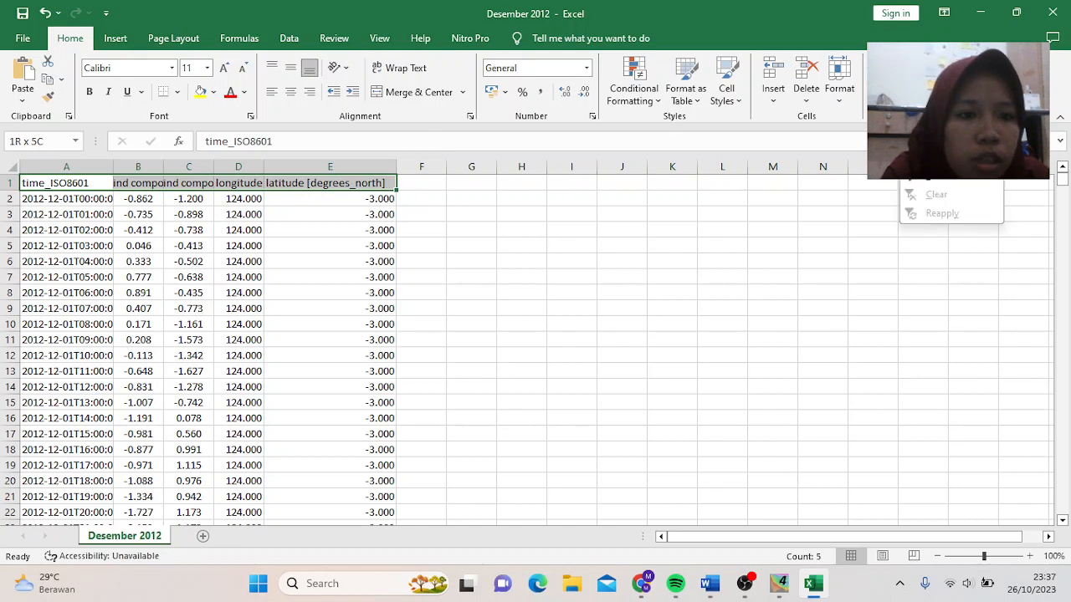
left_click(939, 180)
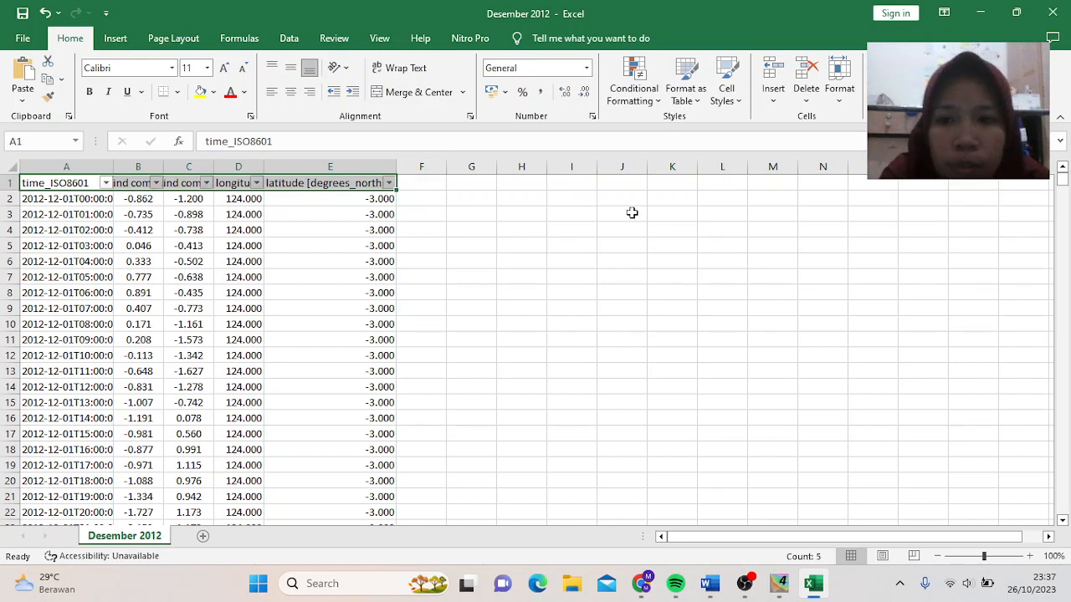
- Filter the longitude column to show only 124.000
left_click(256, 183)
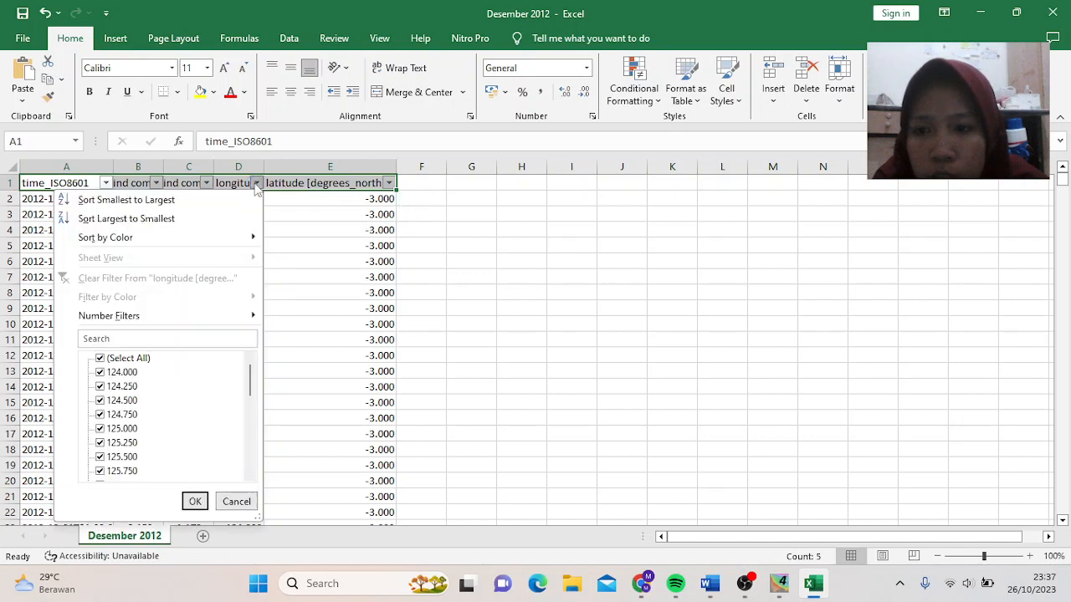
left_click(108, 358)
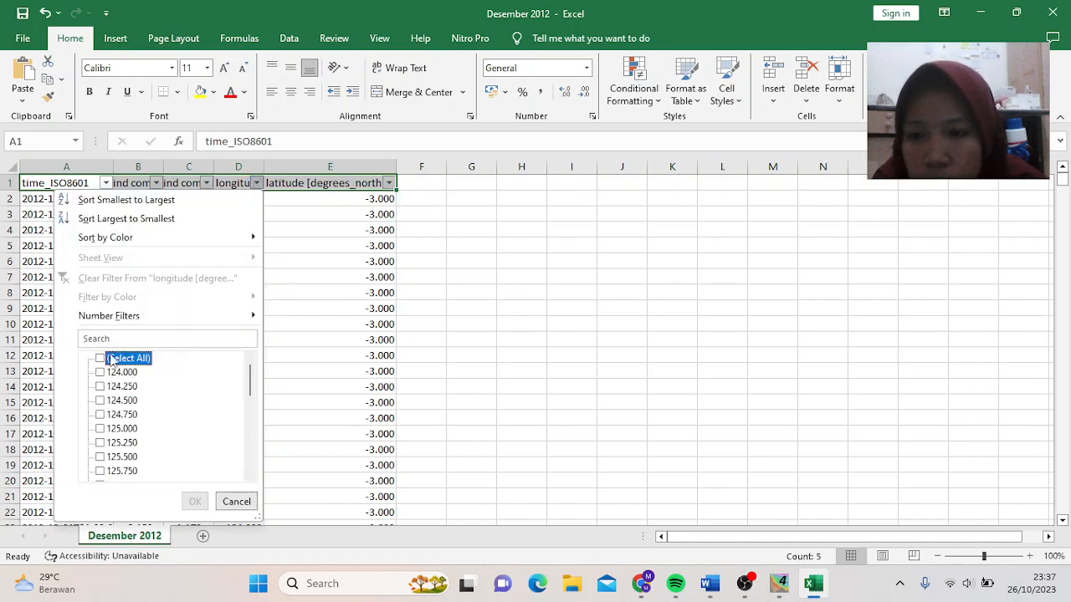
left_click(126, 338)
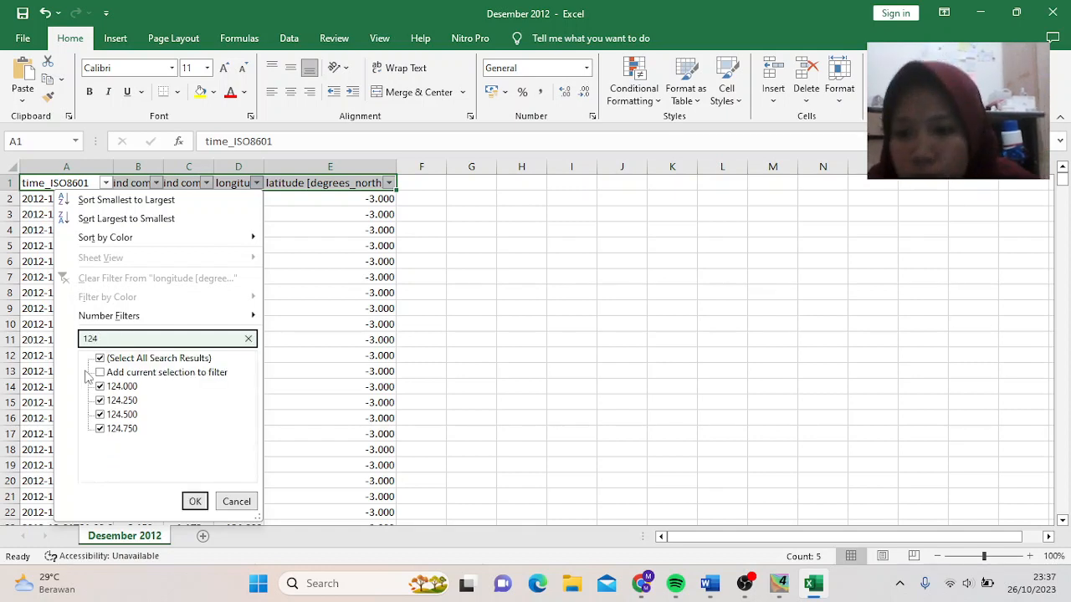
left_click(101, 359)
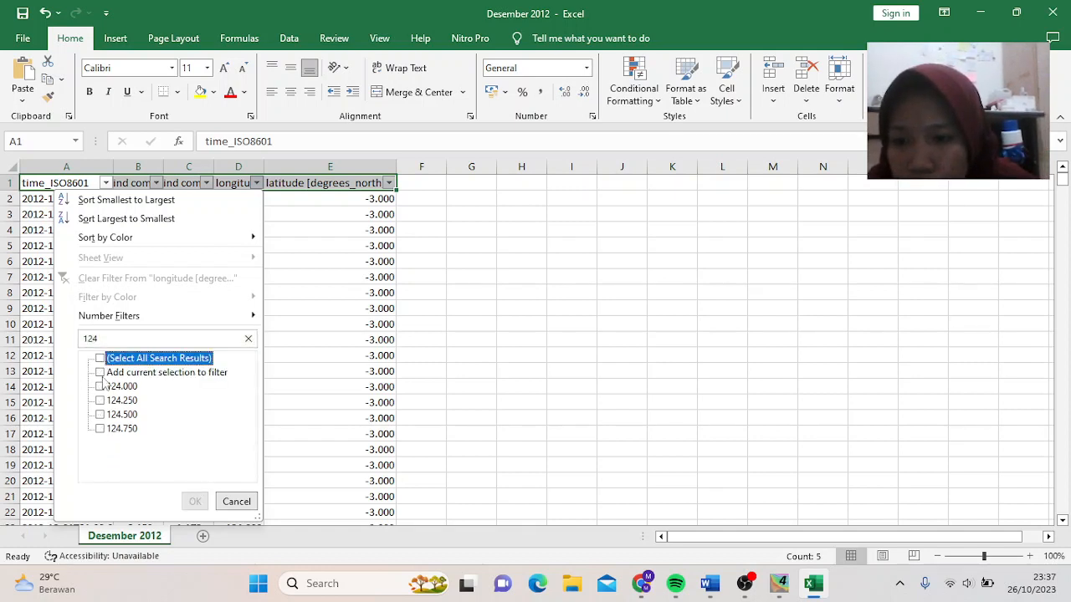
left_click(101, 387)
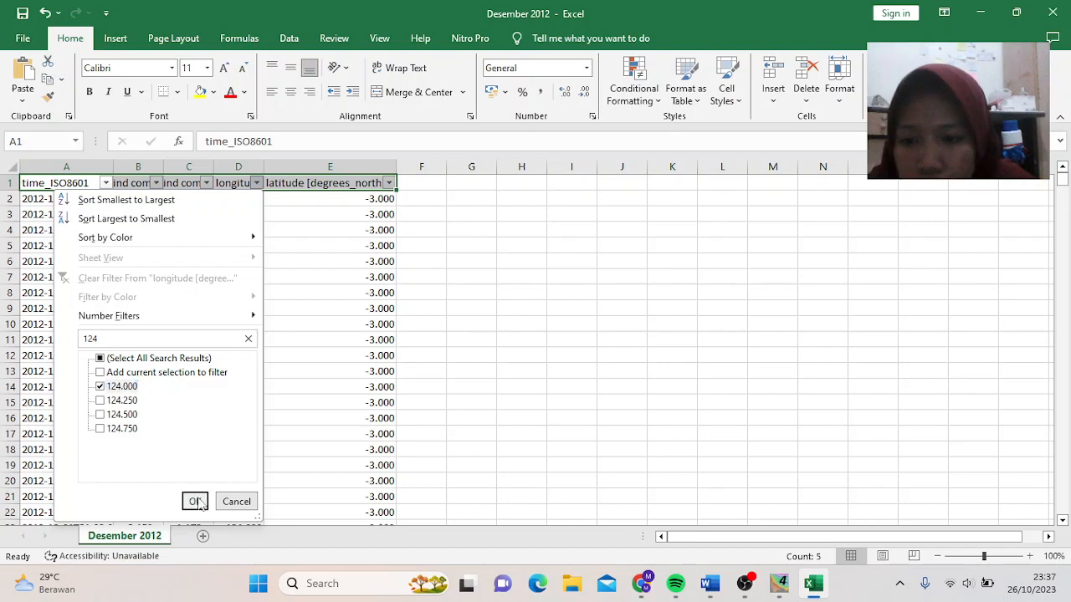
left_click(195, 502)
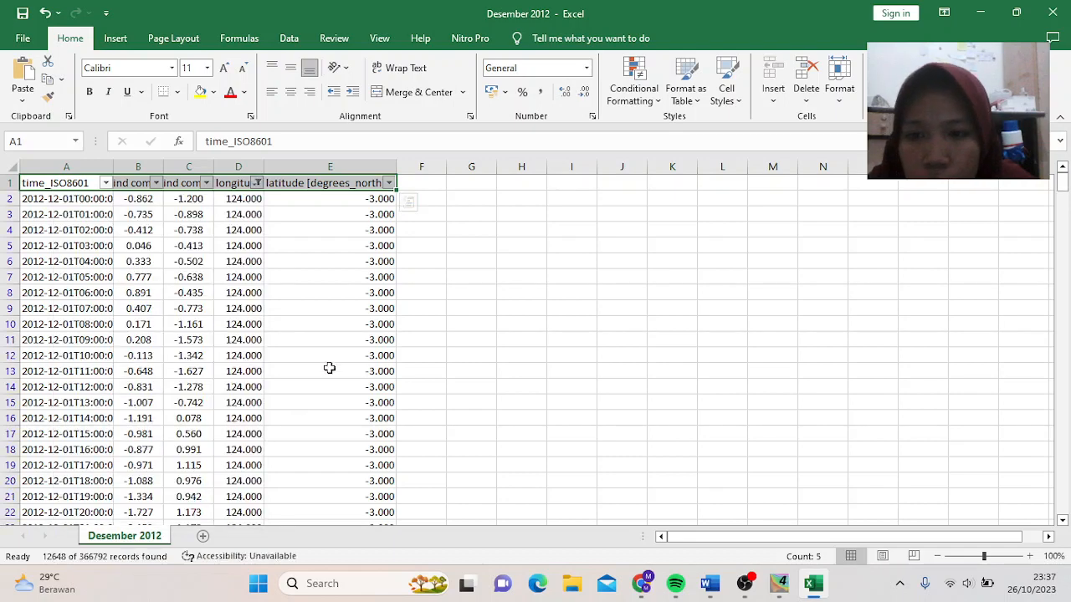
- Filter the latitude column to show only -6.000, leaving 744 records
left_click(388, 183)
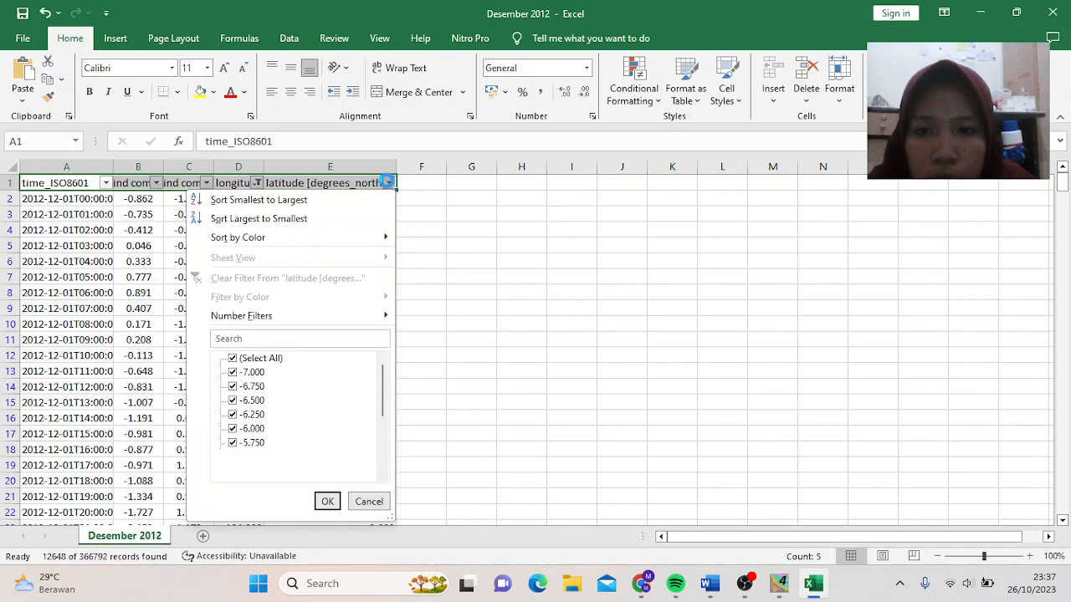
left_click(266, 361)
left_click(272, 337)
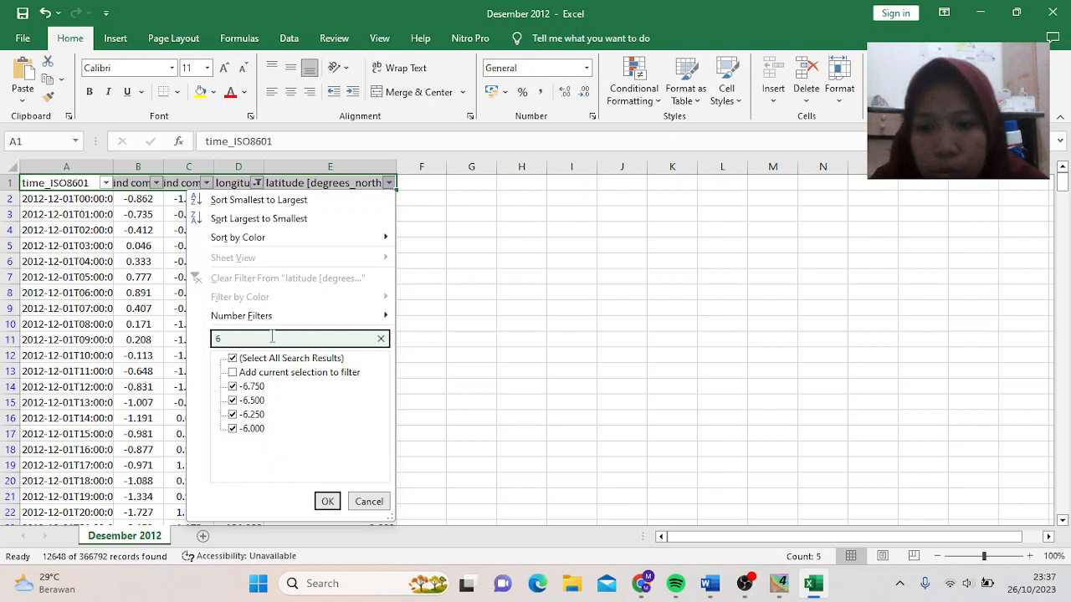
left_click(234, 359)
left_click(231, 429)
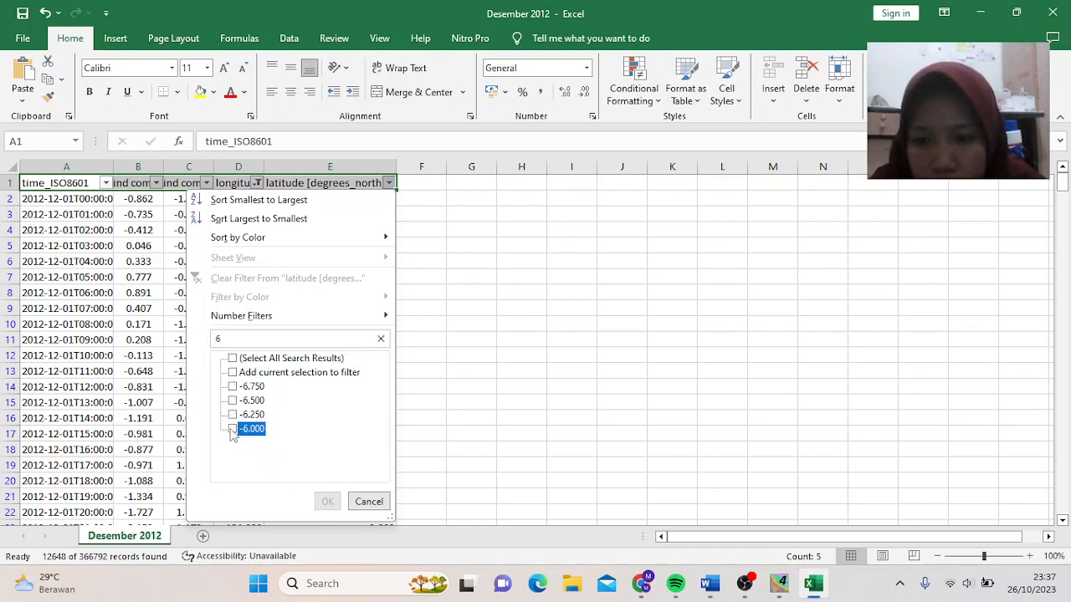
left_click(327, 501)
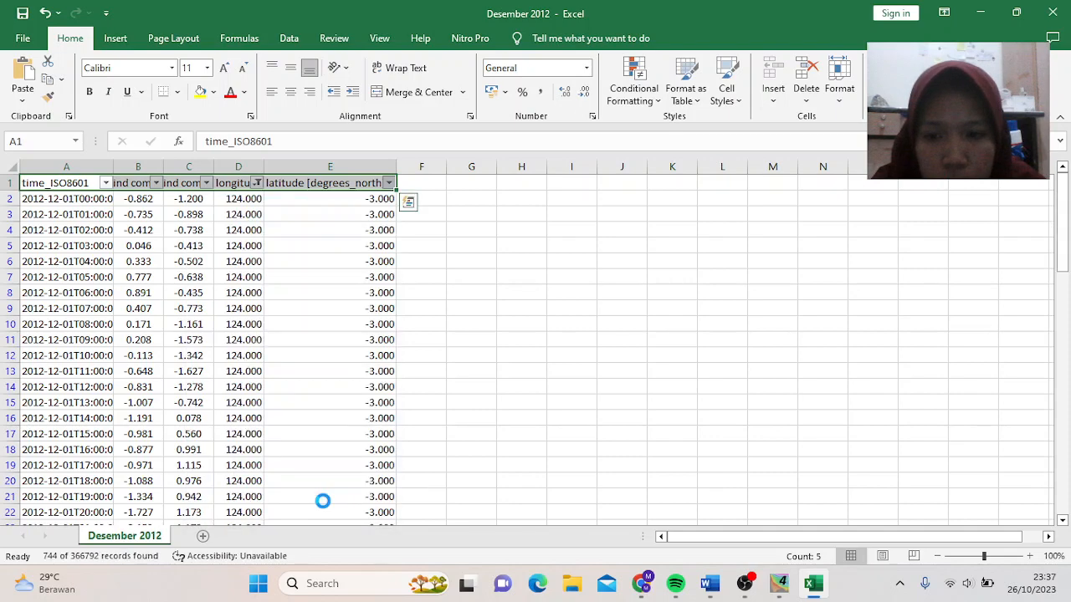
- AutoFit columns A through E to their full timestamps and headers, then go to the File page
left_click(502, 199)
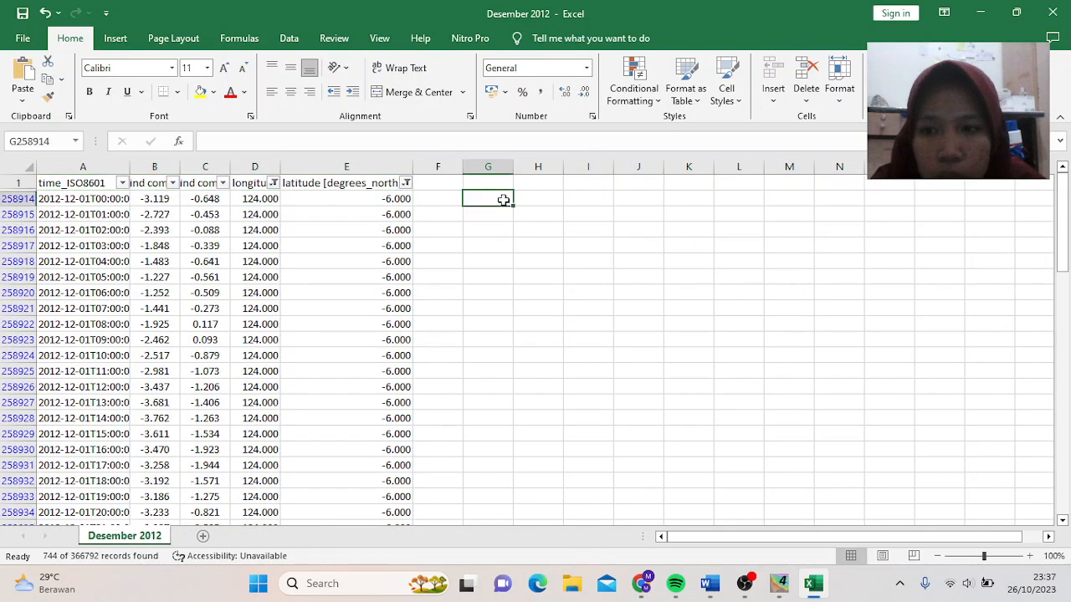
left_click(745, 583)
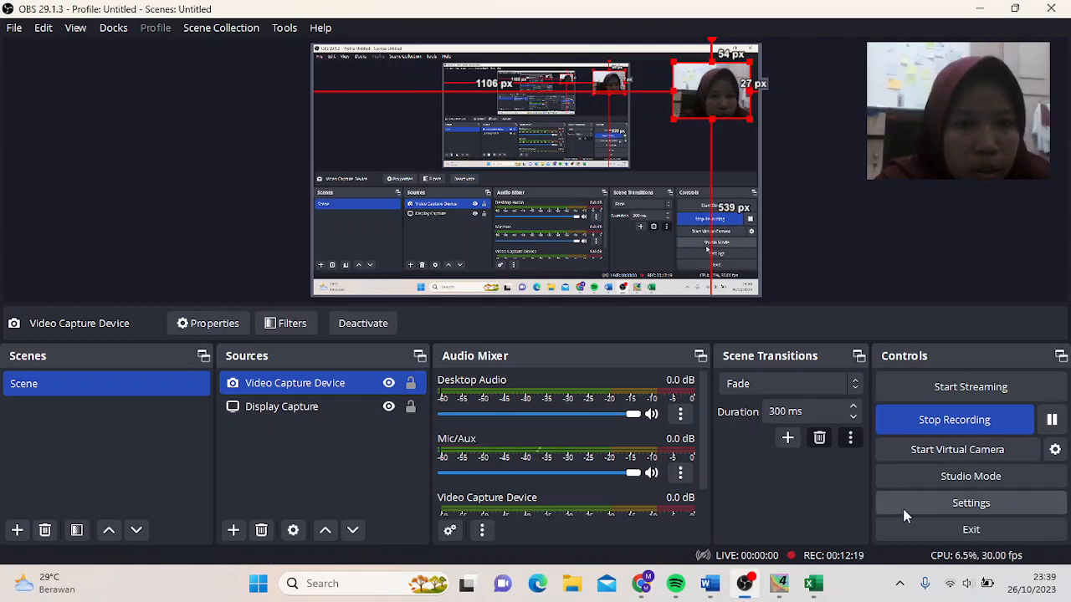
left_click(813, 583)
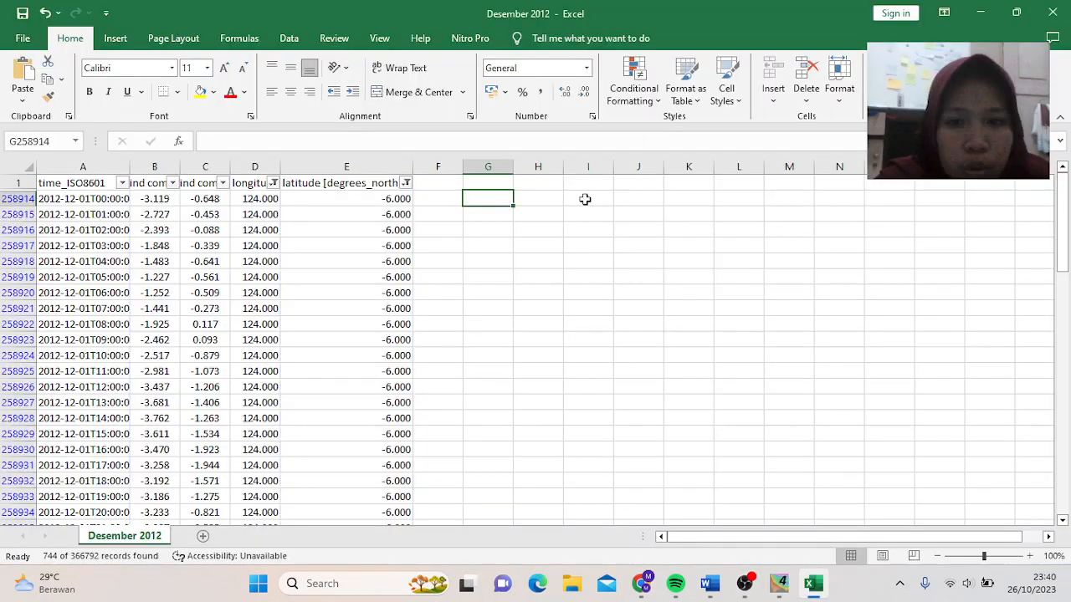
double_click(130, 170)
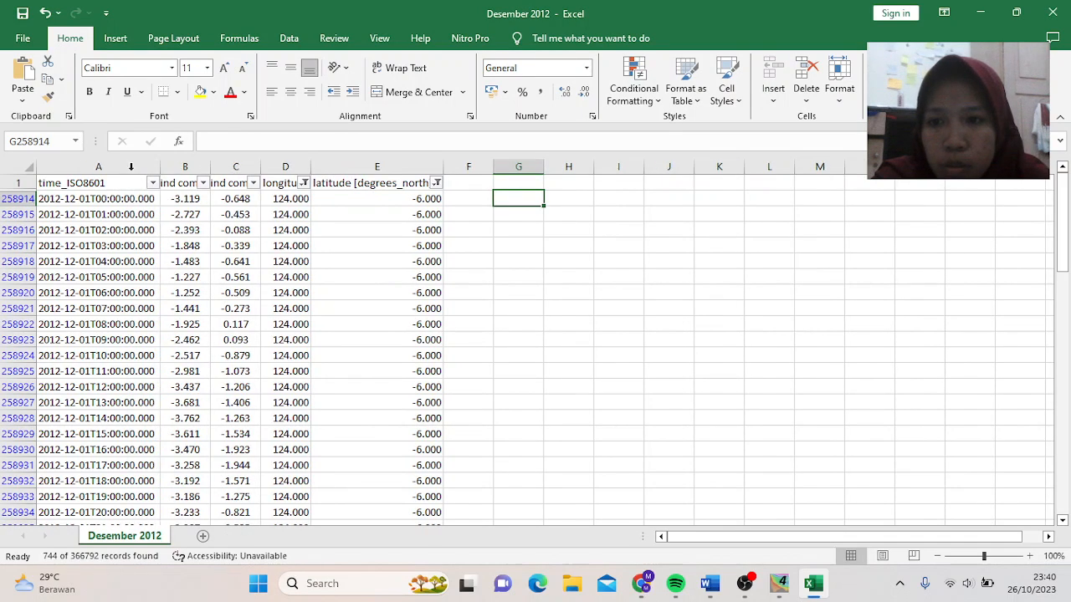
double_click(212, 168)
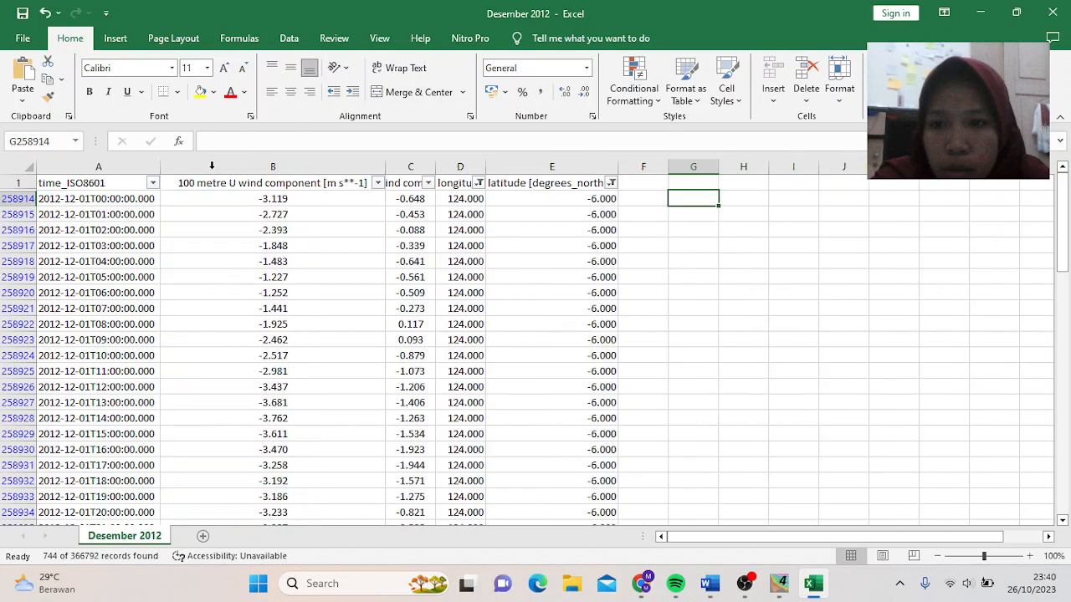
left_click(429, 170)
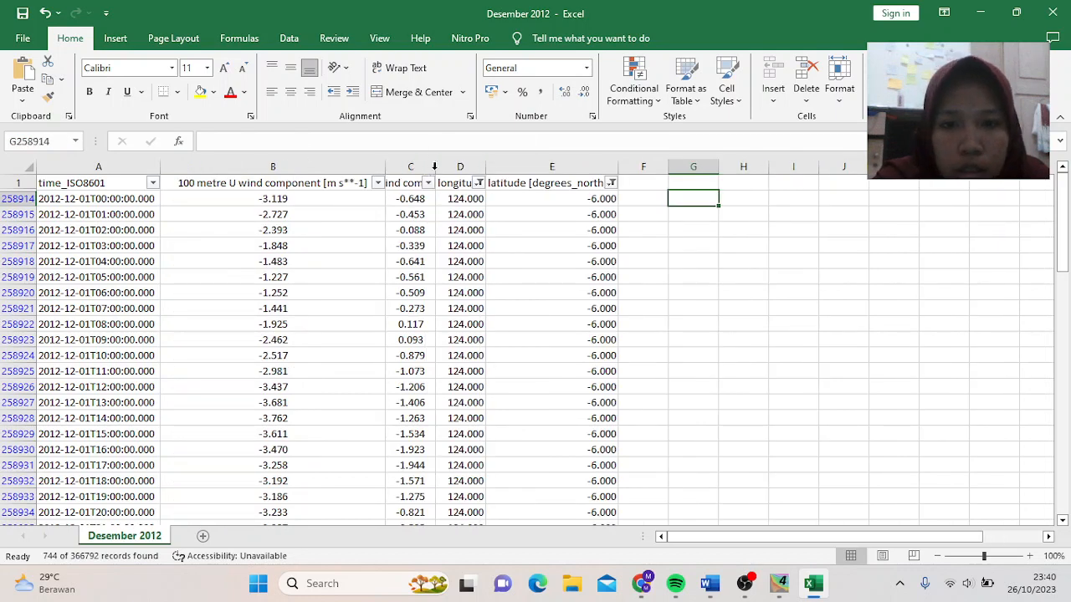
double_click(430, 169)
left_click(663, 163)
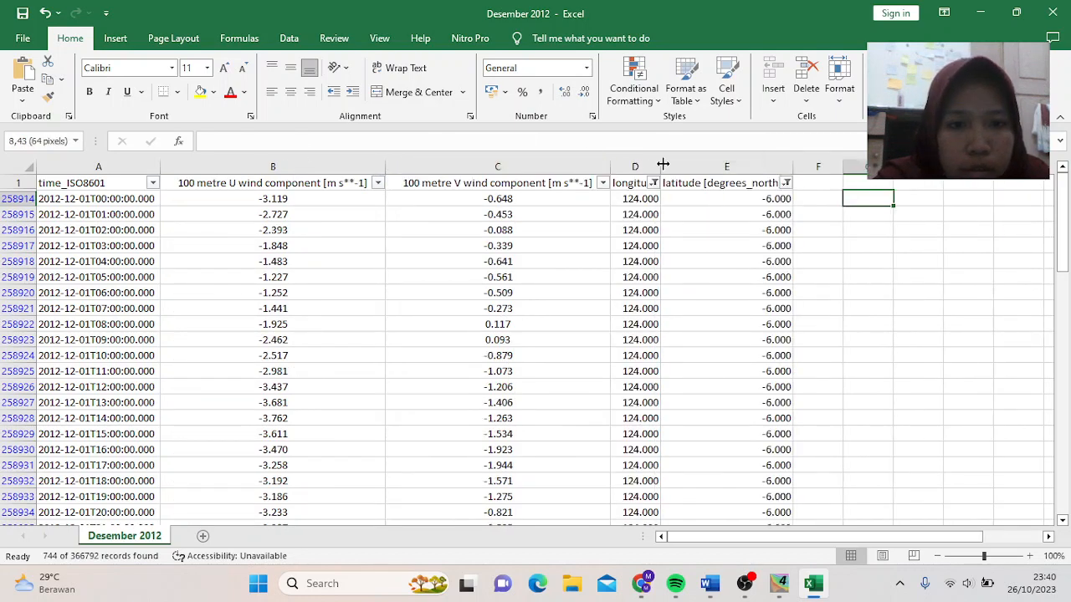
double_click(662, 164)
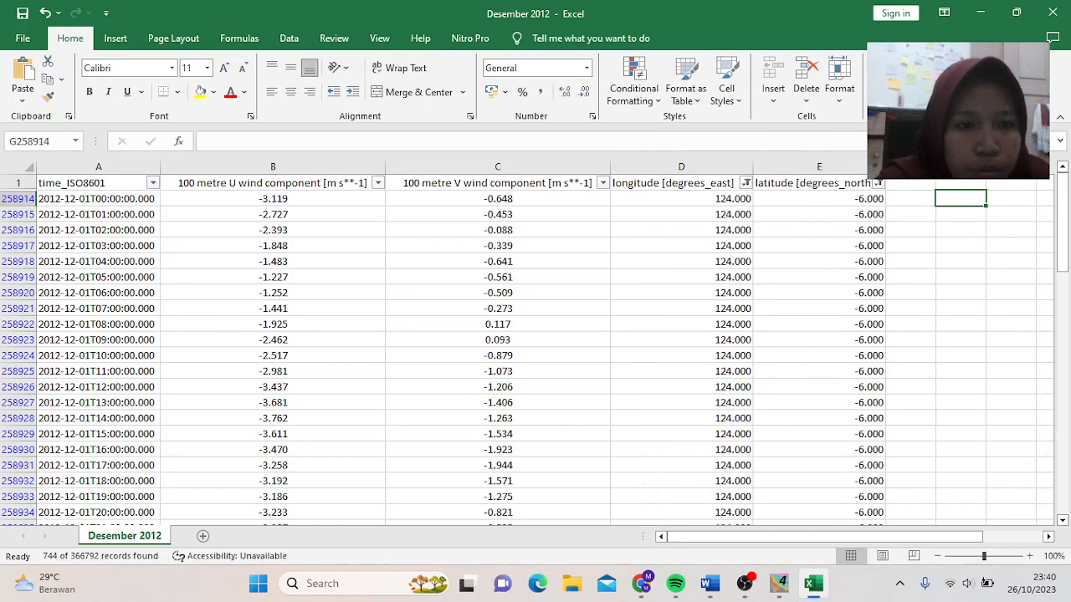
left_click(885, 166)
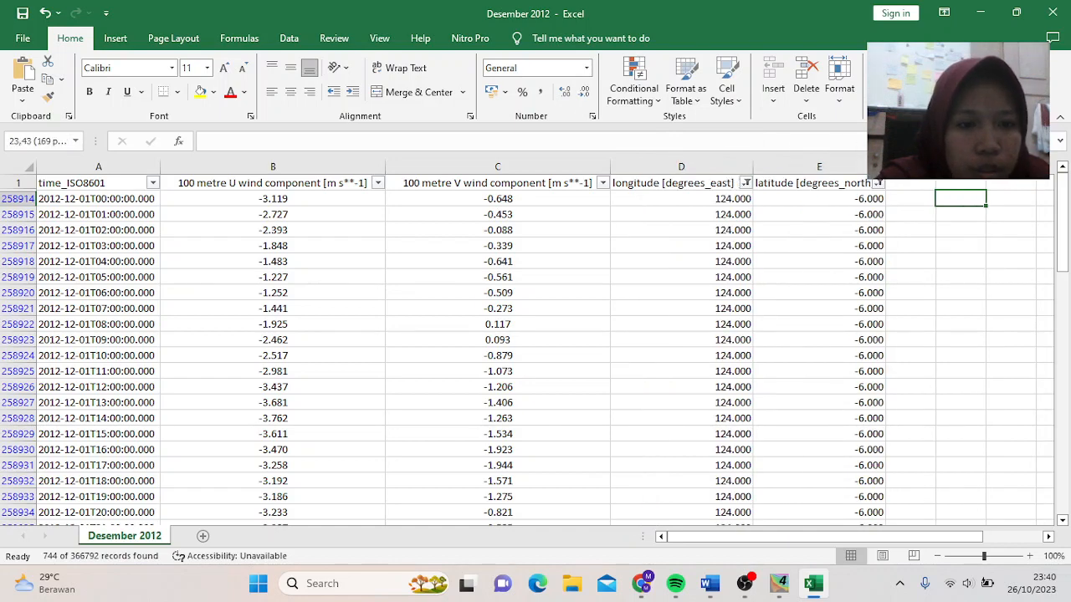
double_click(885, 166)
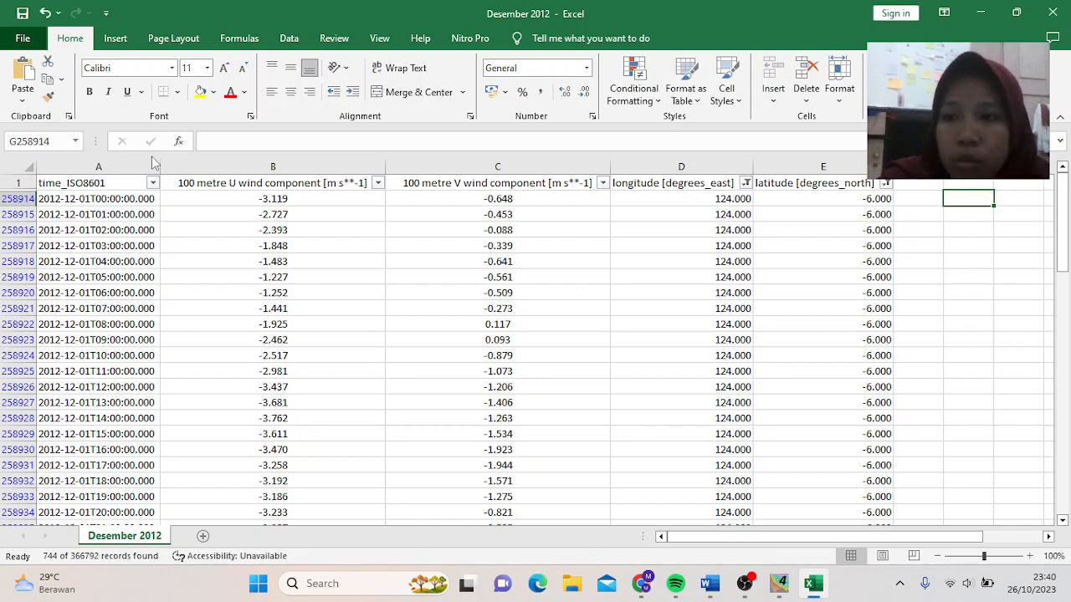
left_click(22, 37)
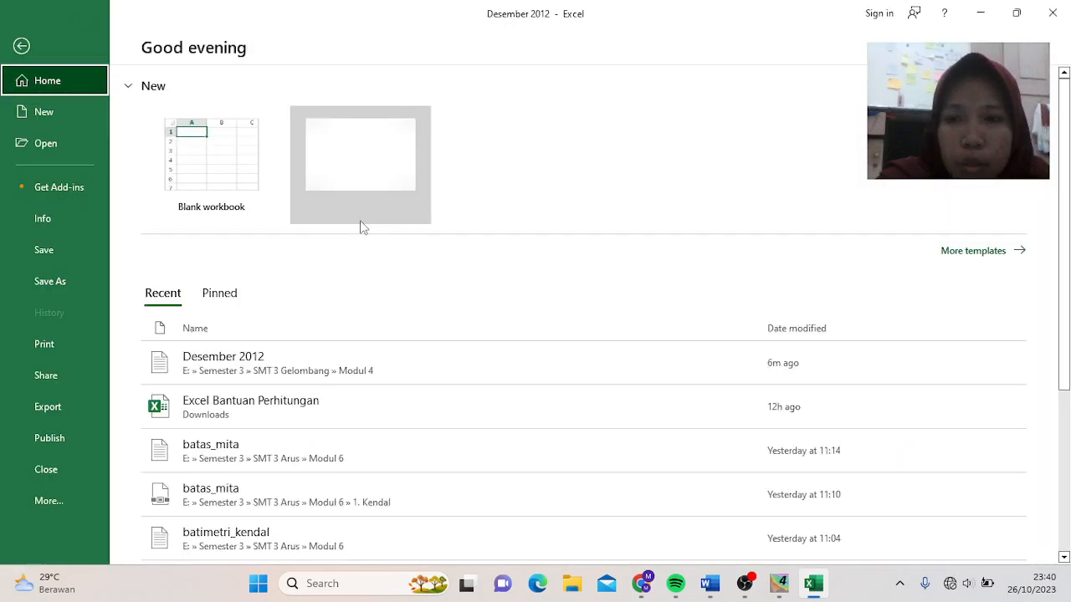
- Create a blank workbook with headers WAKTU, LONGTITUDE, LATITUDE, U WIND, V WIND, KECEPATAN
left_click(199, 155)
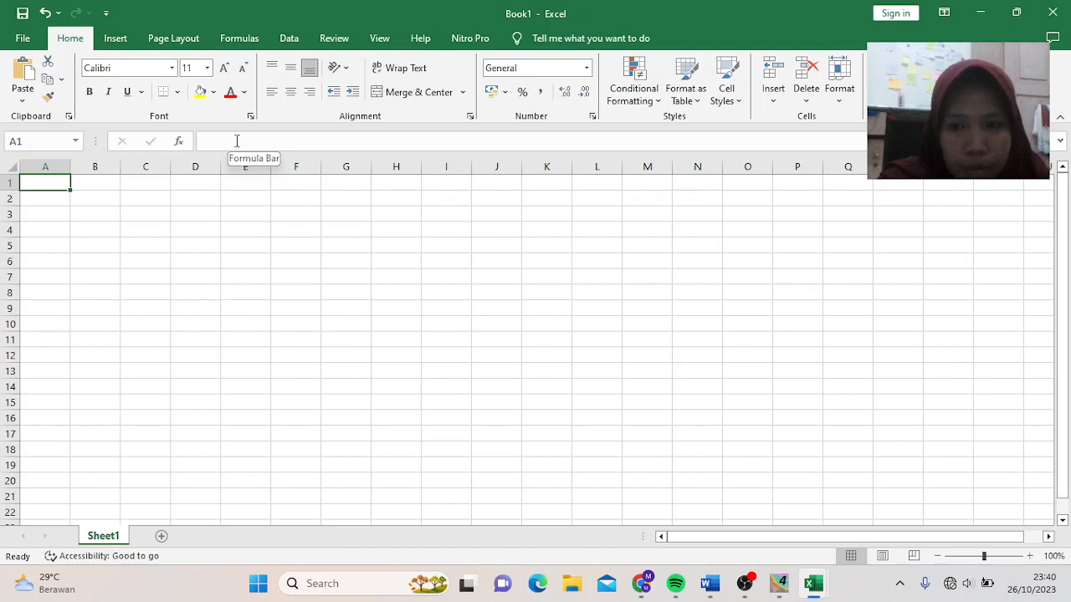
type("W")
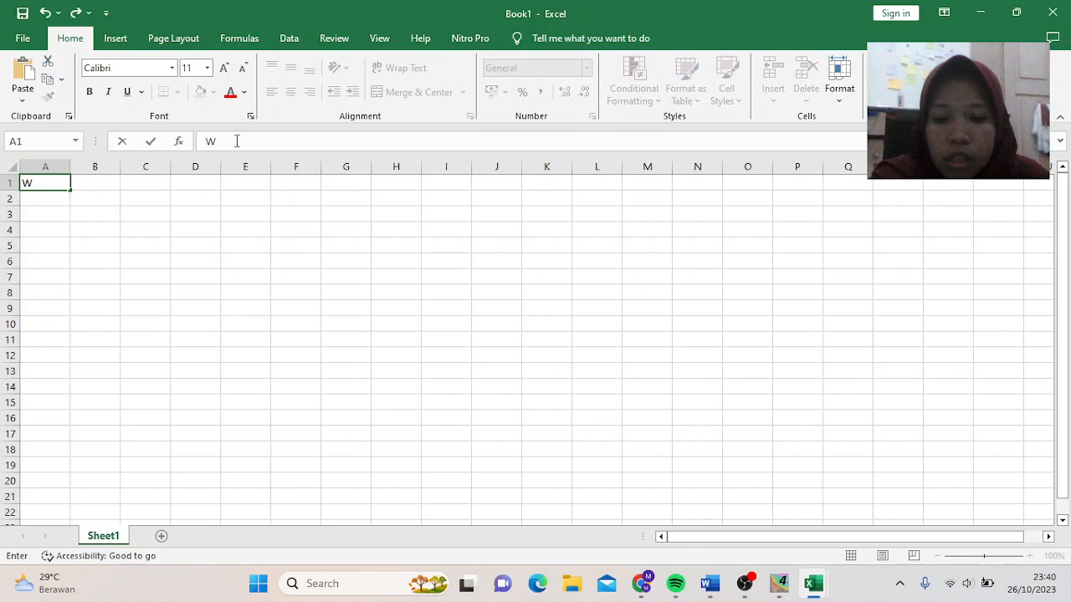
type("AKTU")
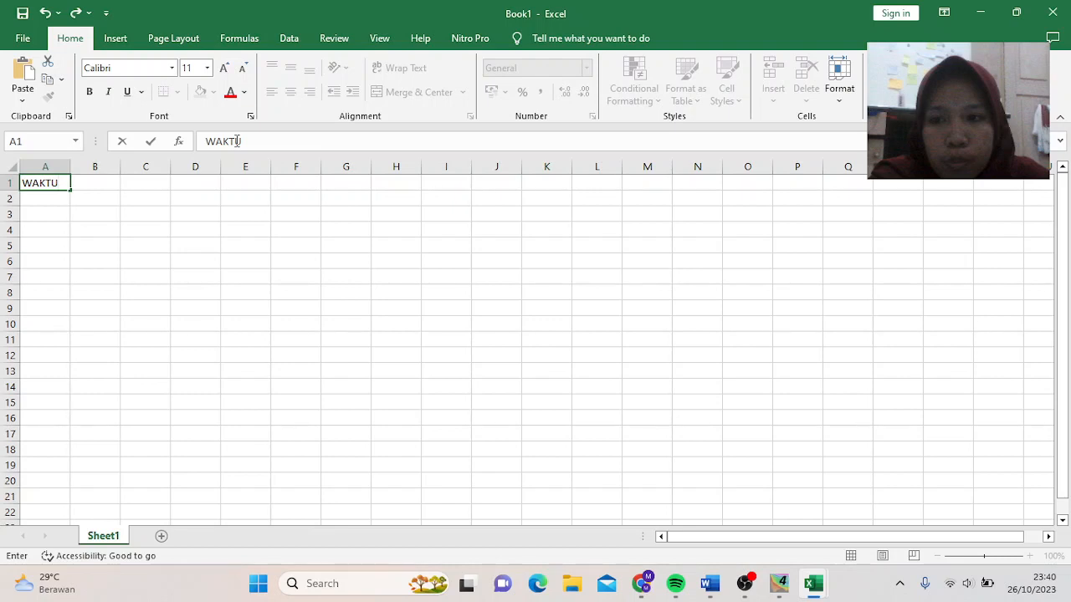
key("Tab")
type("LONGTITUDE")
key("Tab")
type("LATITU")
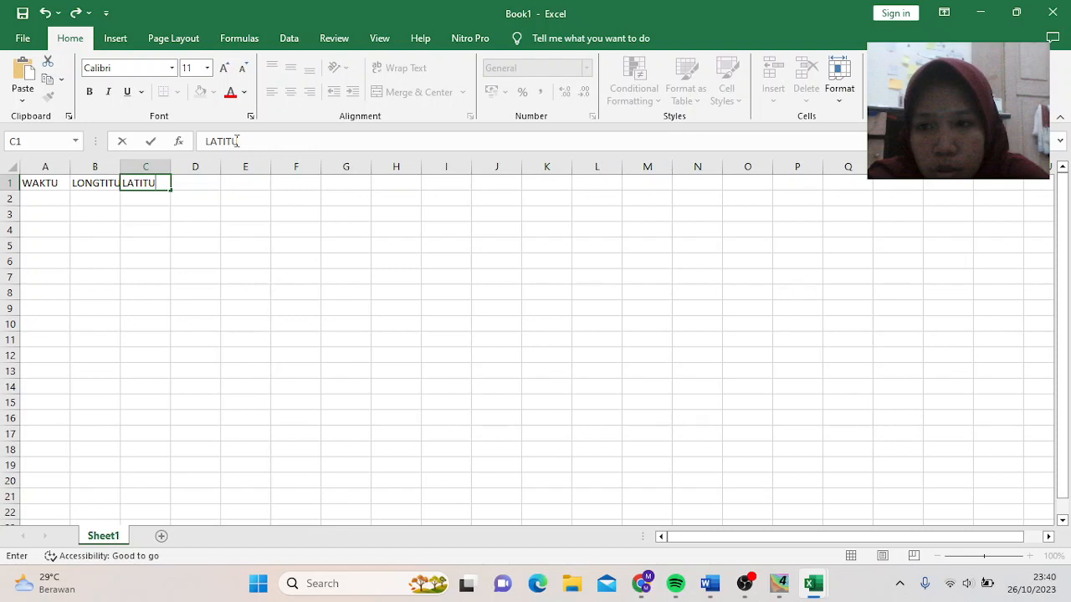
type("ND")
key("End")
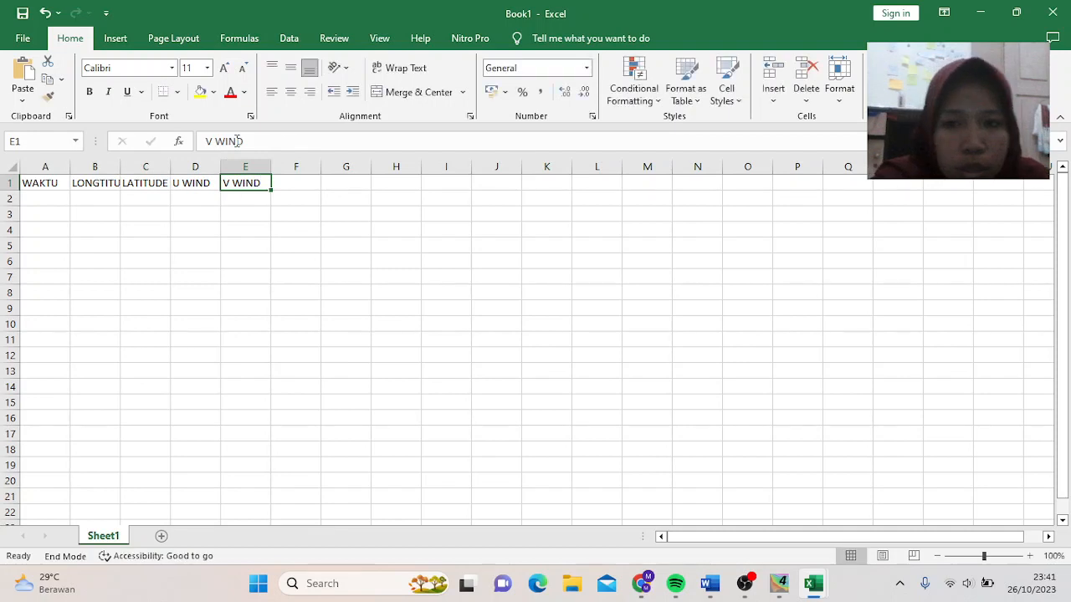
left_click(284, 181)
type("KECE")
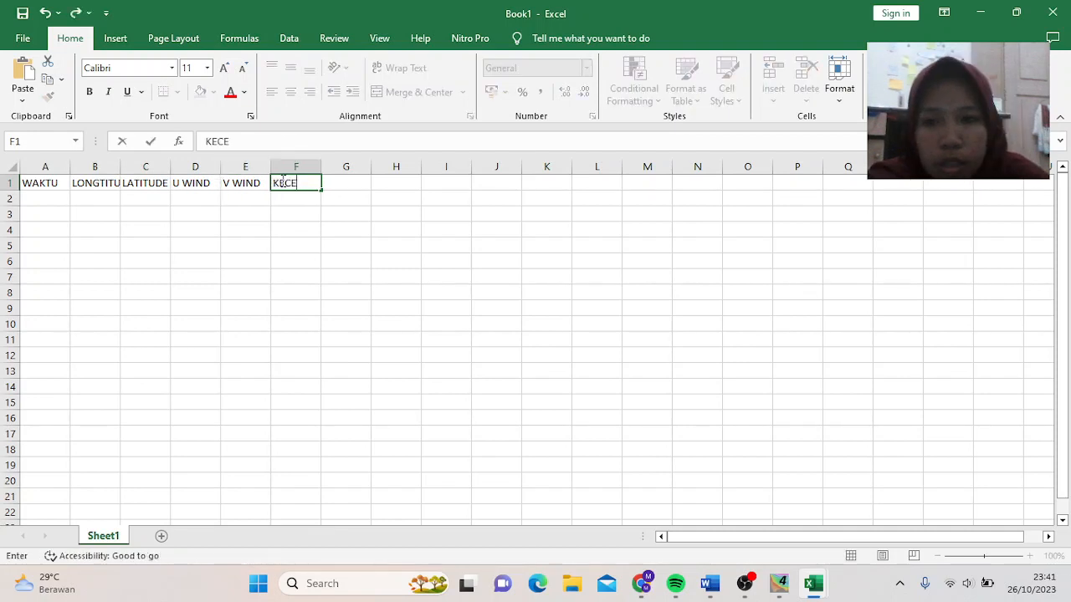
type("PATAN")
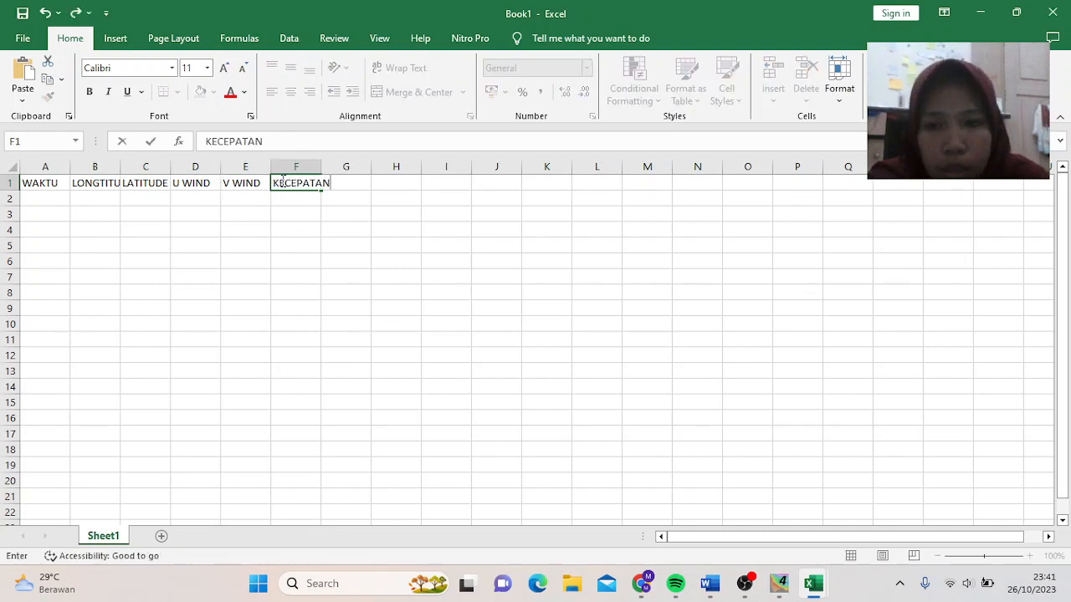
- Fit columns A through E to their headings and switch to the Desember 2012 workbook
left_click(65, 164)
double_click(67, 167)
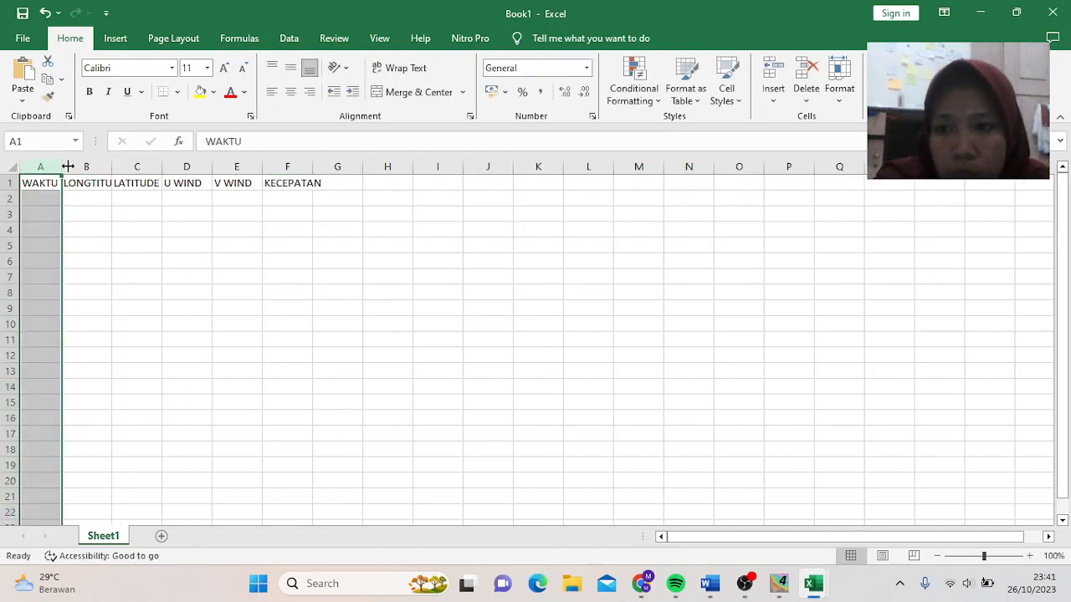
left_click_drag(112, 165, 113, 165)
double_click(112, 165)
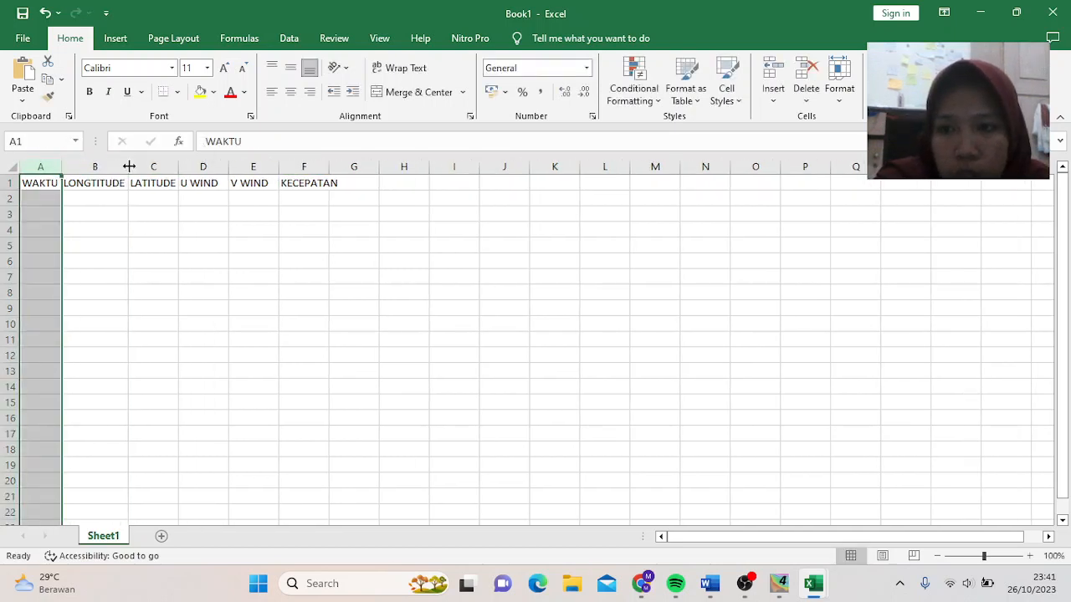
double_click(176, 167)
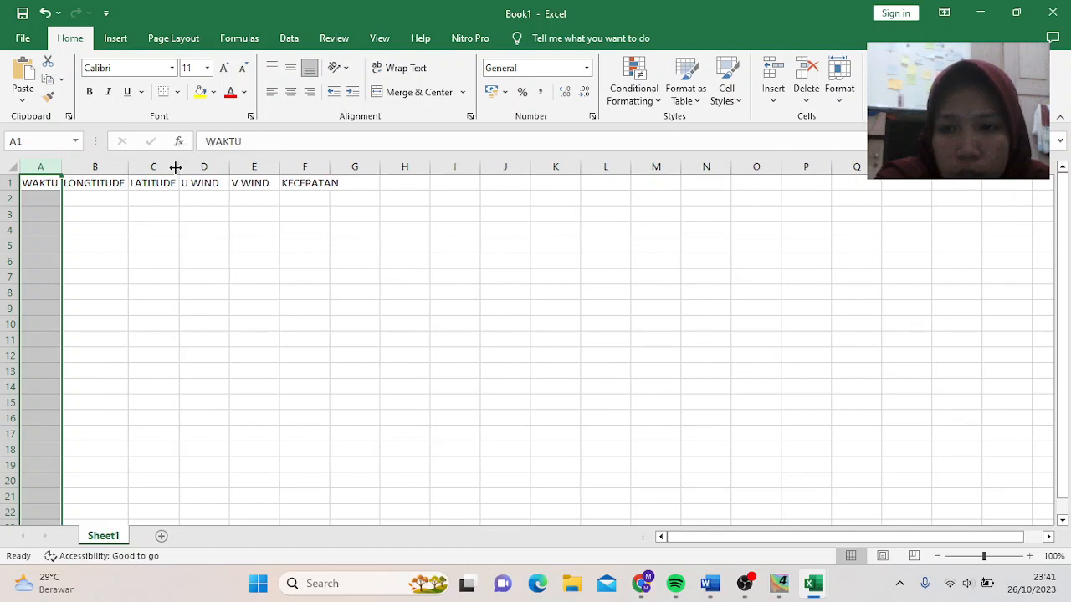
double_click(230, 167)
double_click(272, 168)
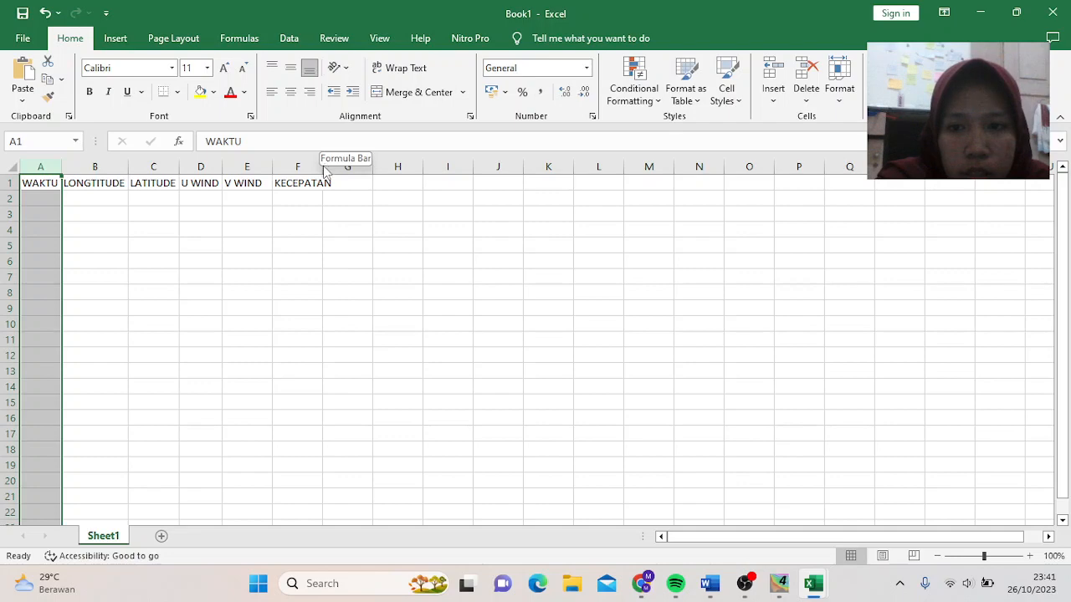
key("alt+Tab")
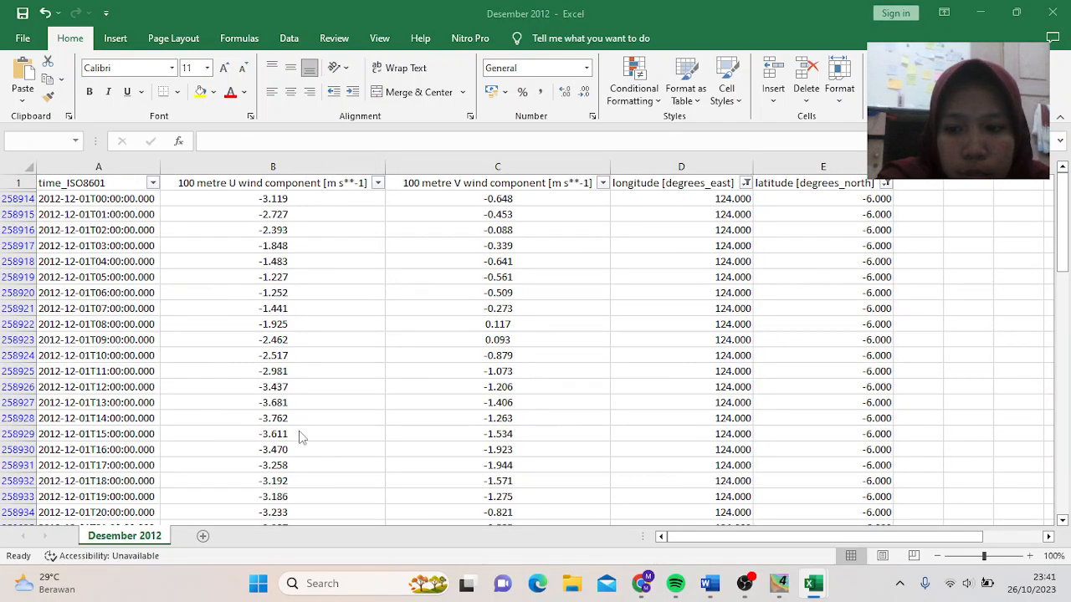
- Back in Book1, widen column F to fit the KECEPATAN heading
mouse_move(820, 592)
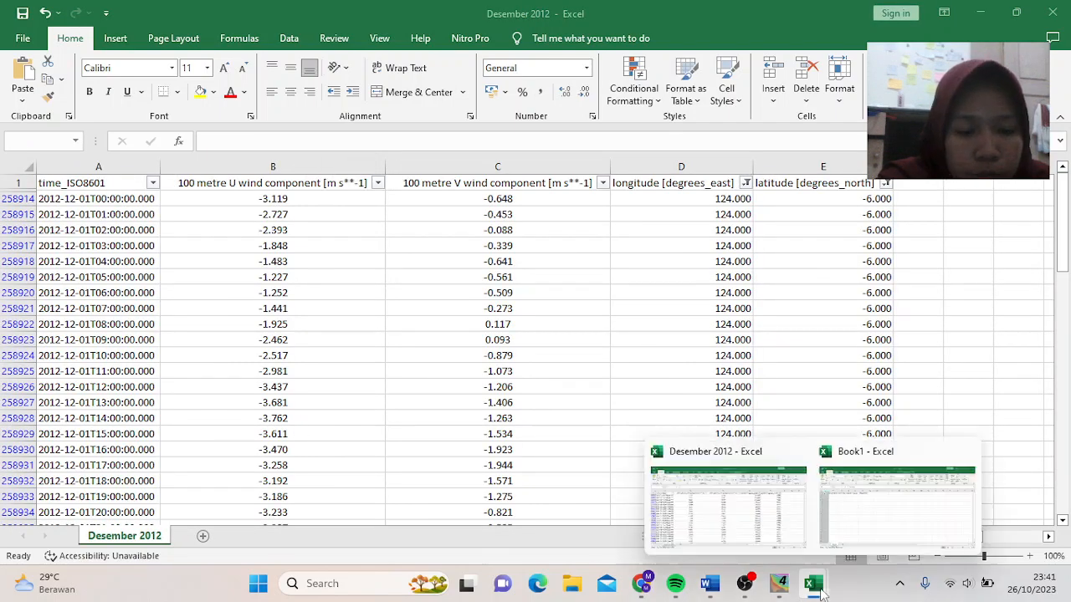
left_click(858, 537)
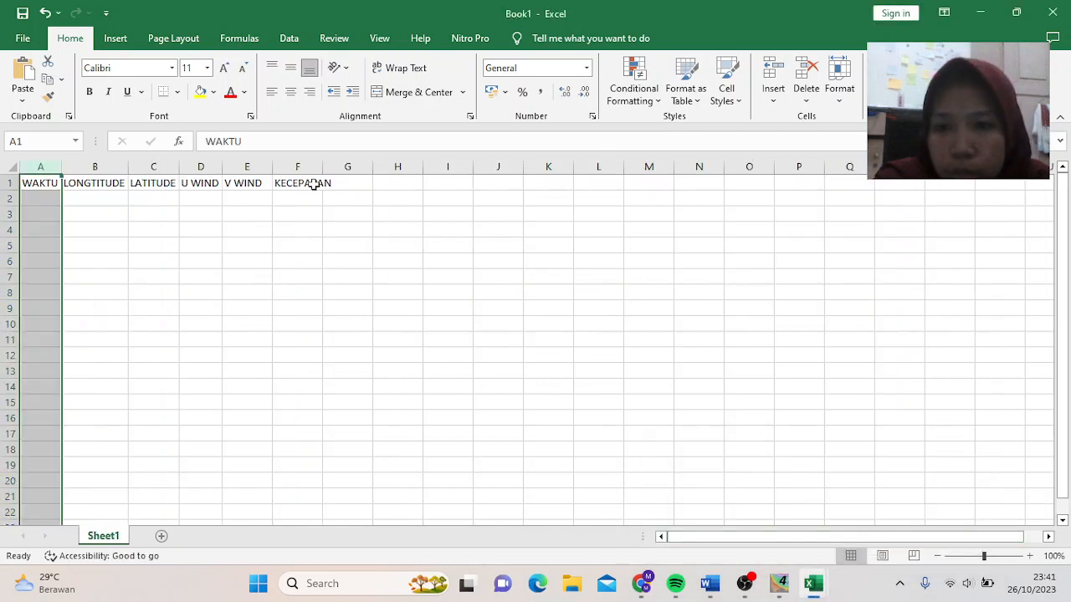
left_click_drag(319, 162, 332, 162)
left_click(330, 243)
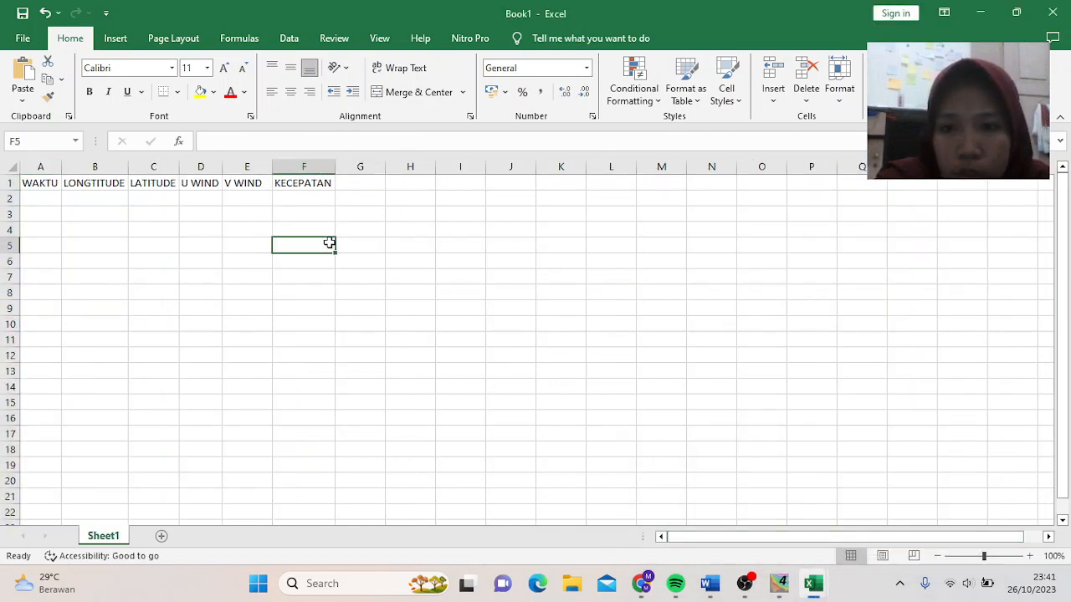
- Widen column A, select A2 for the dates, and return to the Desember 2012 workbook
left_click(745, 583)
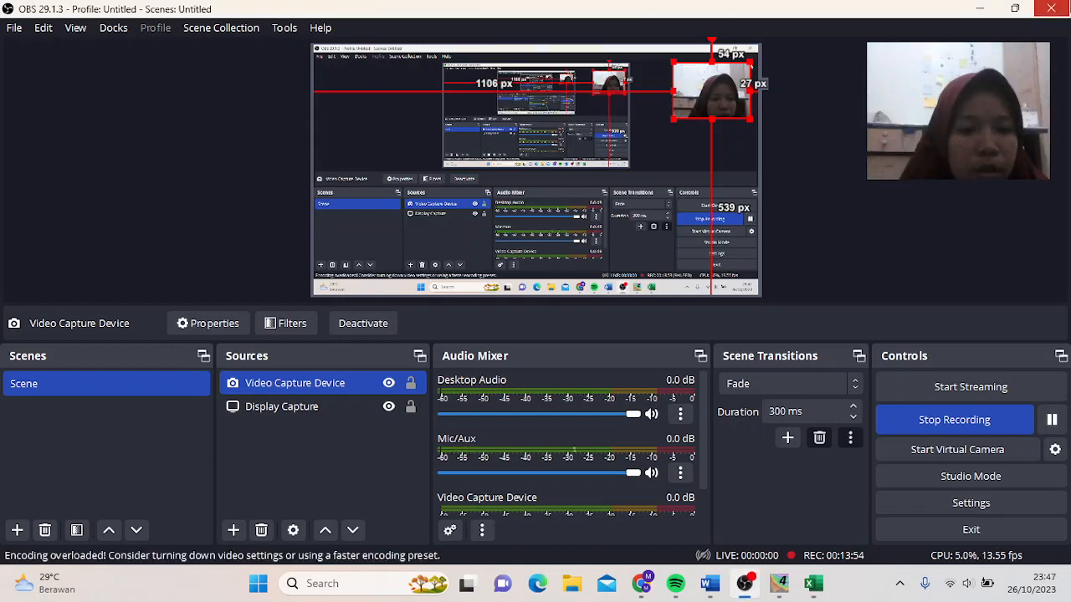
left_click(980, 9)
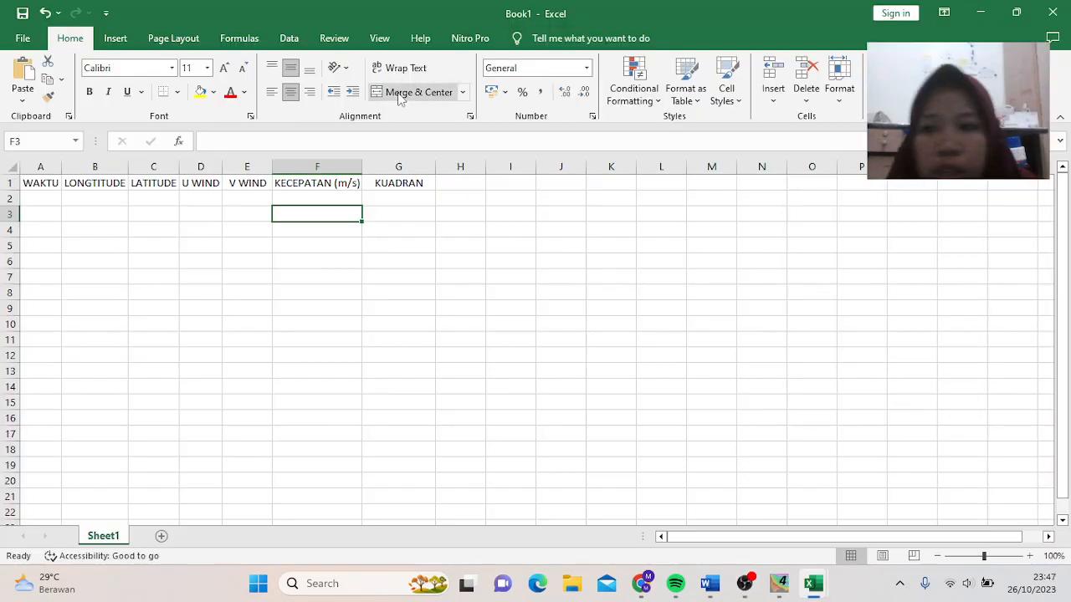
left_click_drag(62, 169, 111, 170)
left_click(61, 196)
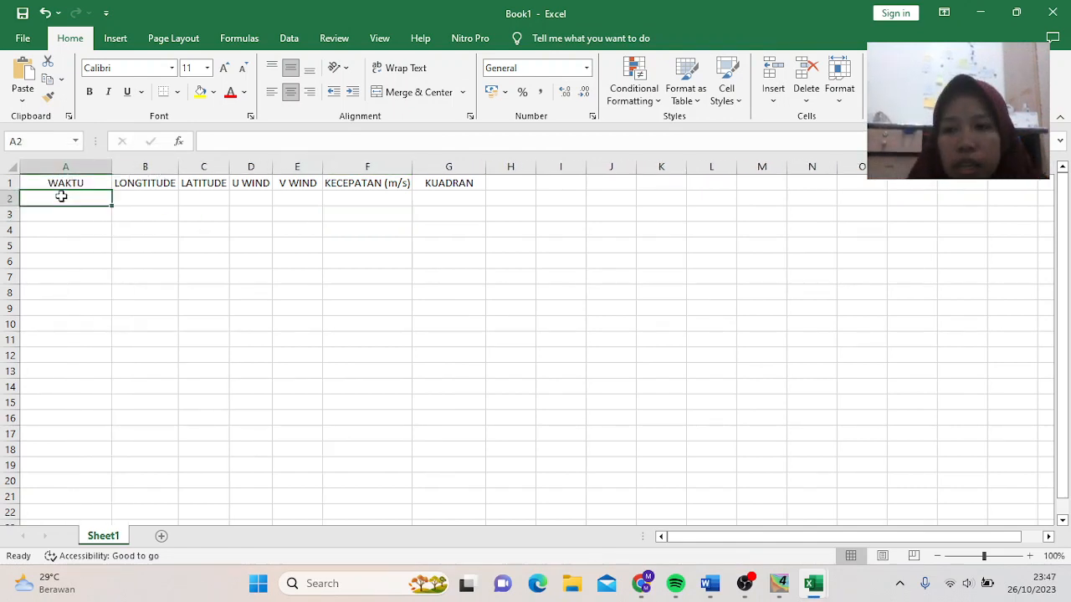
mouse_move(827, 578)
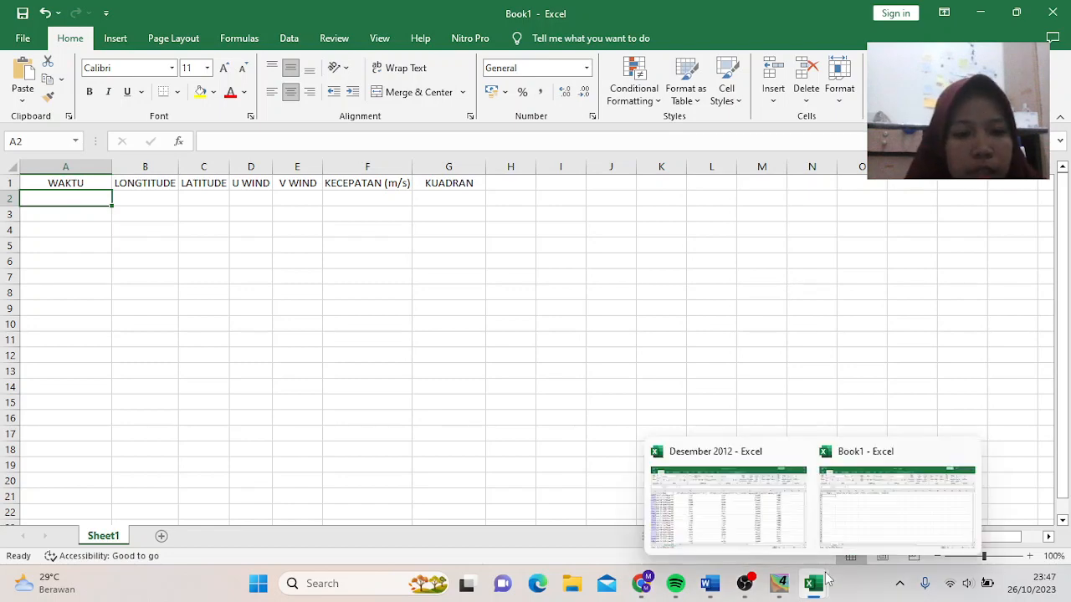
left_click(702, 495)
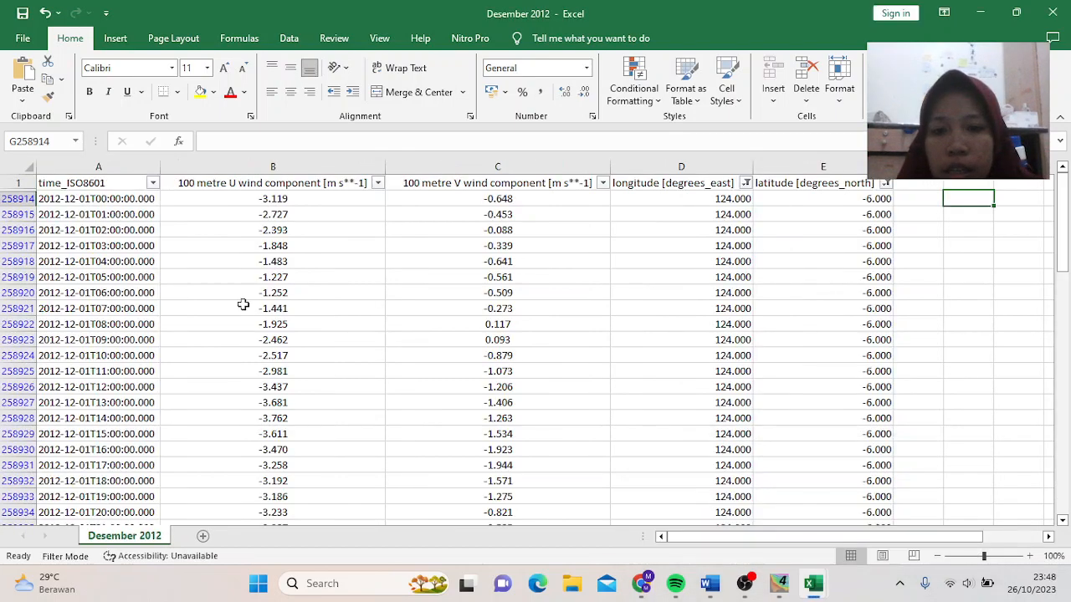
- Copy the filtered timestamps and paste them as values into Book1 from A2, fitting column A
left_click(102, 197)
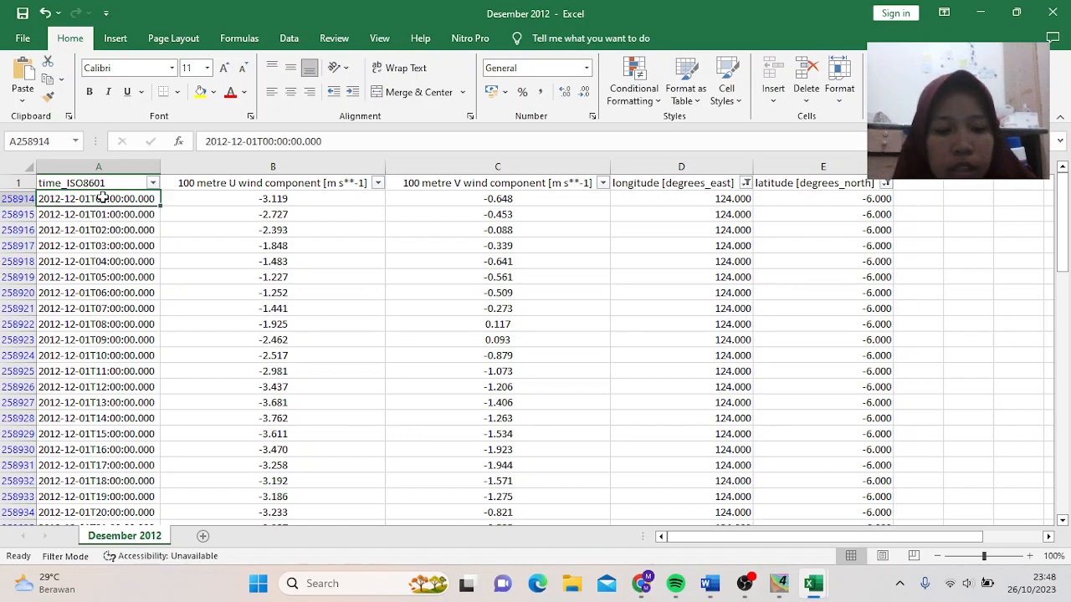
key("ctrl+shift+Down")
key("ctrl+c")
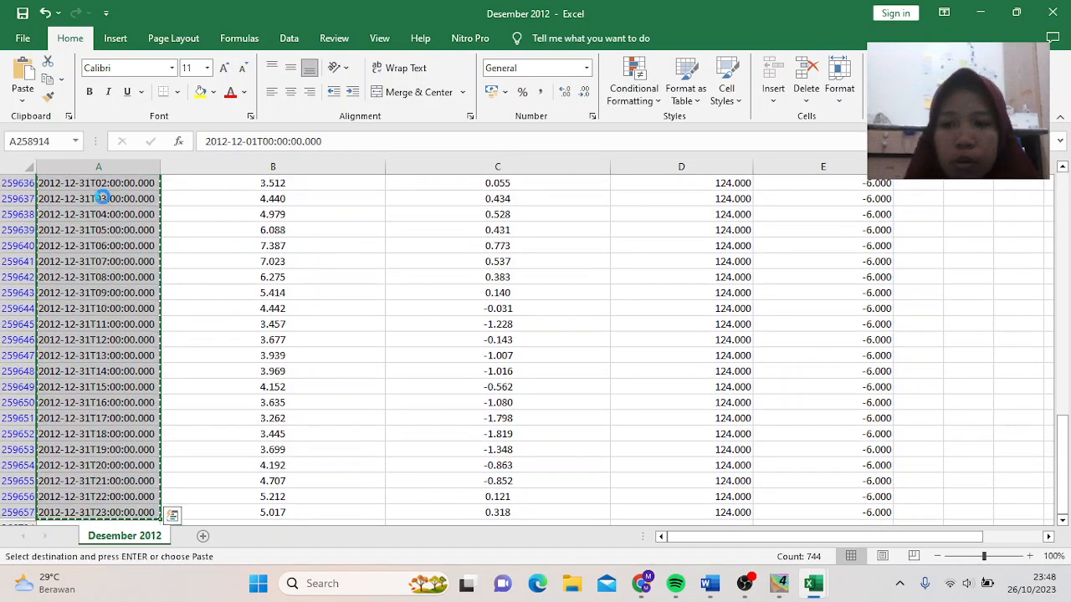
mouse_move(813, 583)
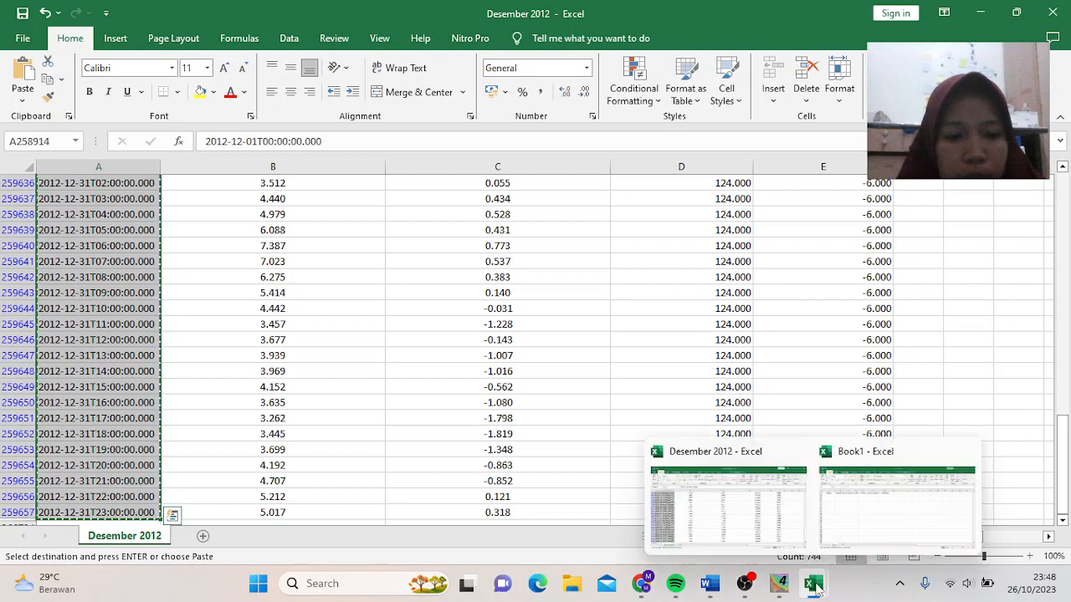
left_click(860, 525)
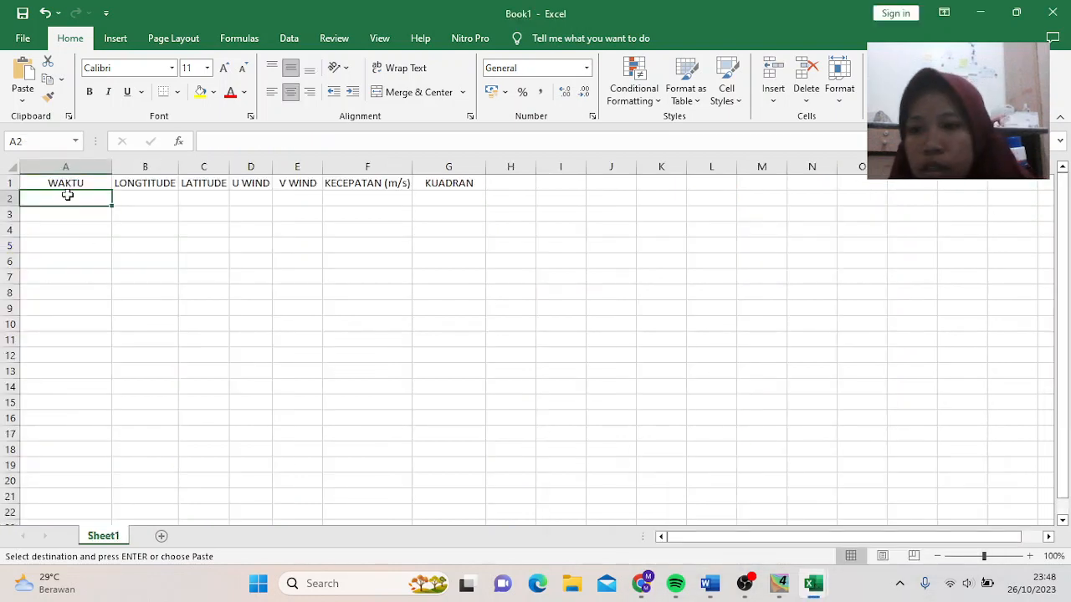
left_click(22, 93)
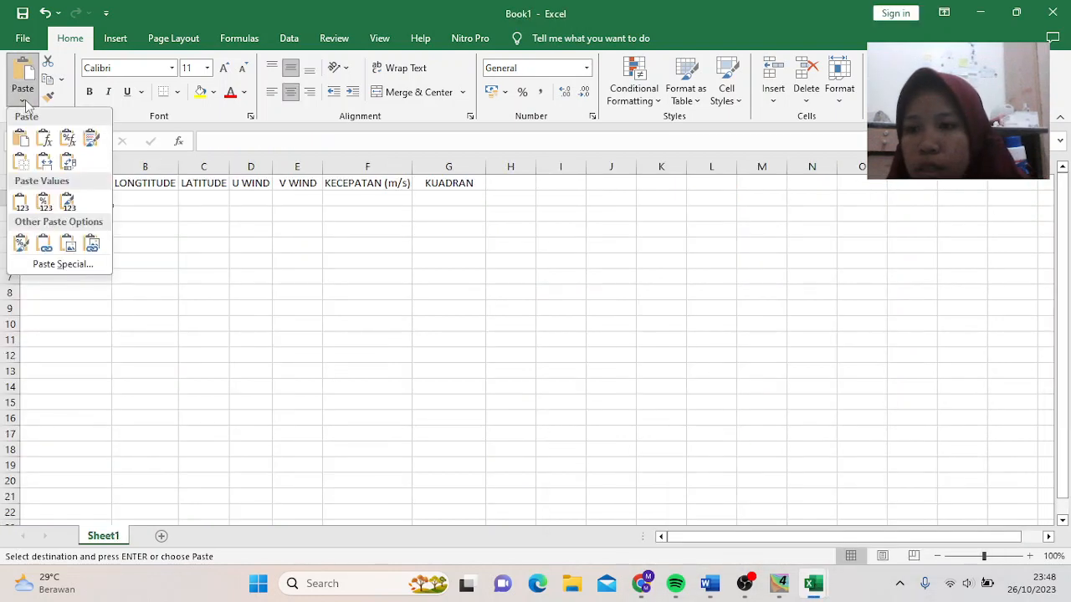
left_click(21, 202)
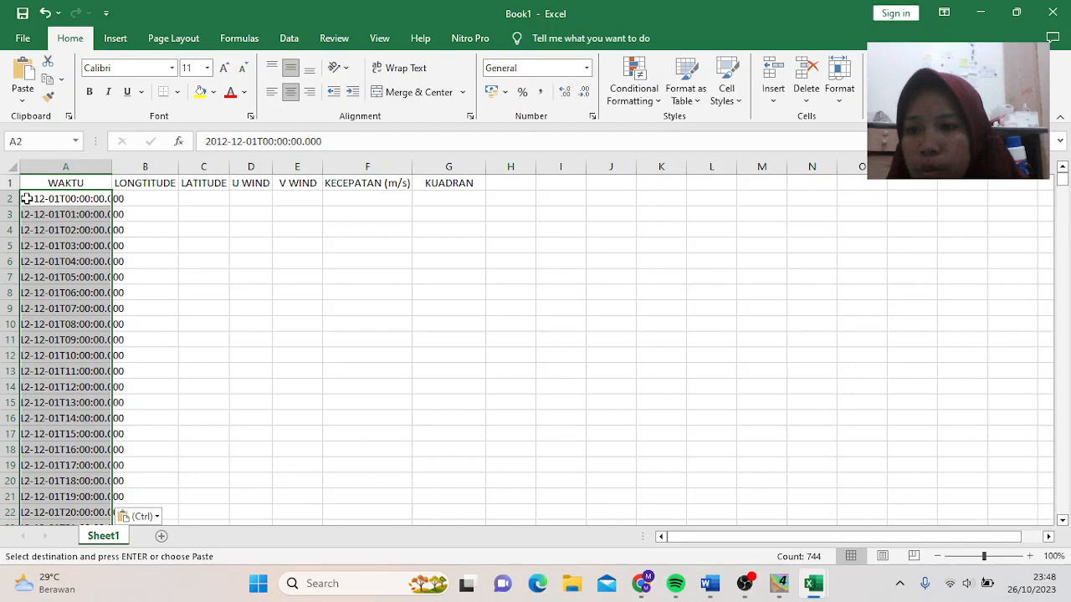
double_click(109, 160)
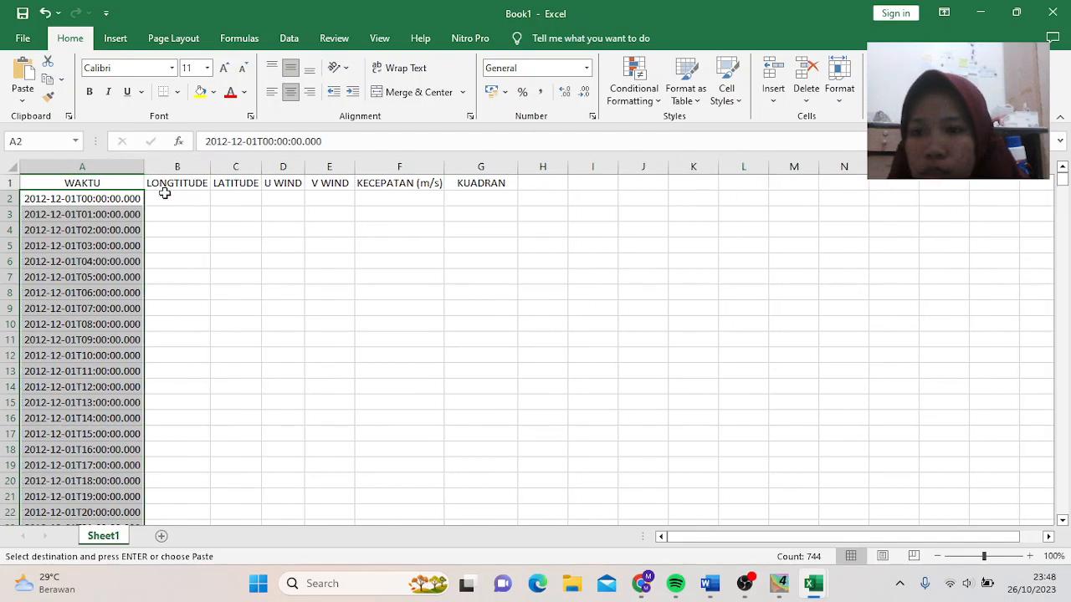
left_click(192, 202)
- Copy the longitude values and paste them as values into Book1 column B
mouse_move(824, 597)
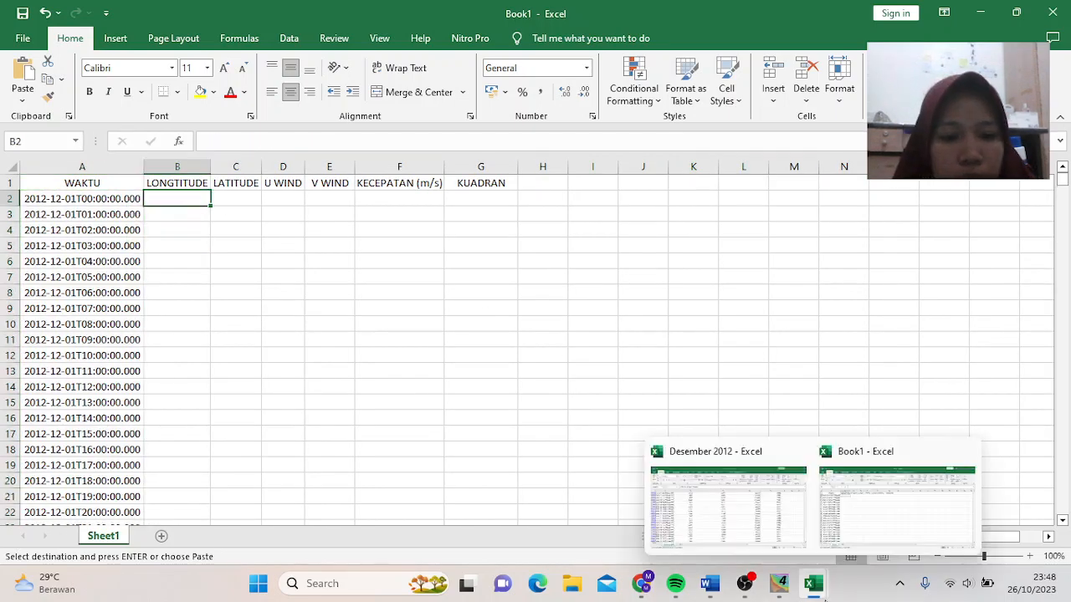
left_click(748, 513)
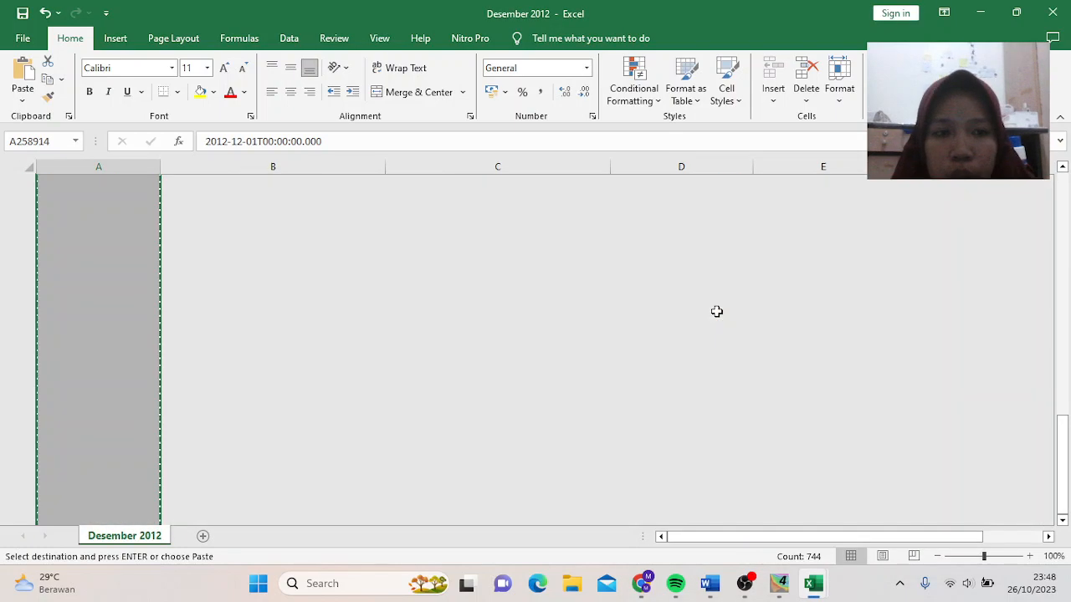
scroll(717, 312, "down", 2)
left_click_drag(1065, 449, 1065, 225)
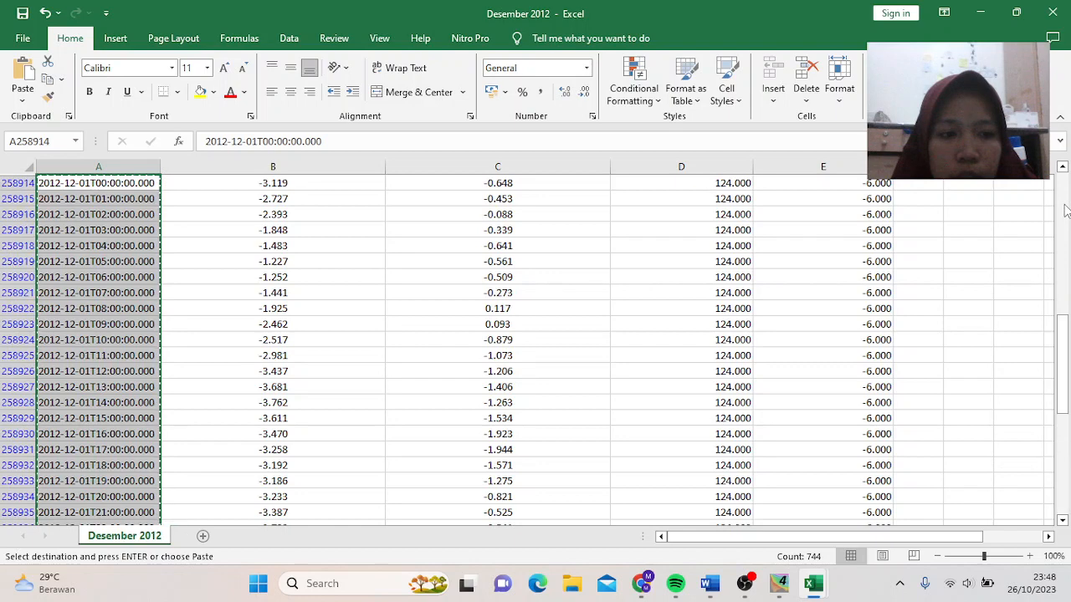
left_click(1065, 210)
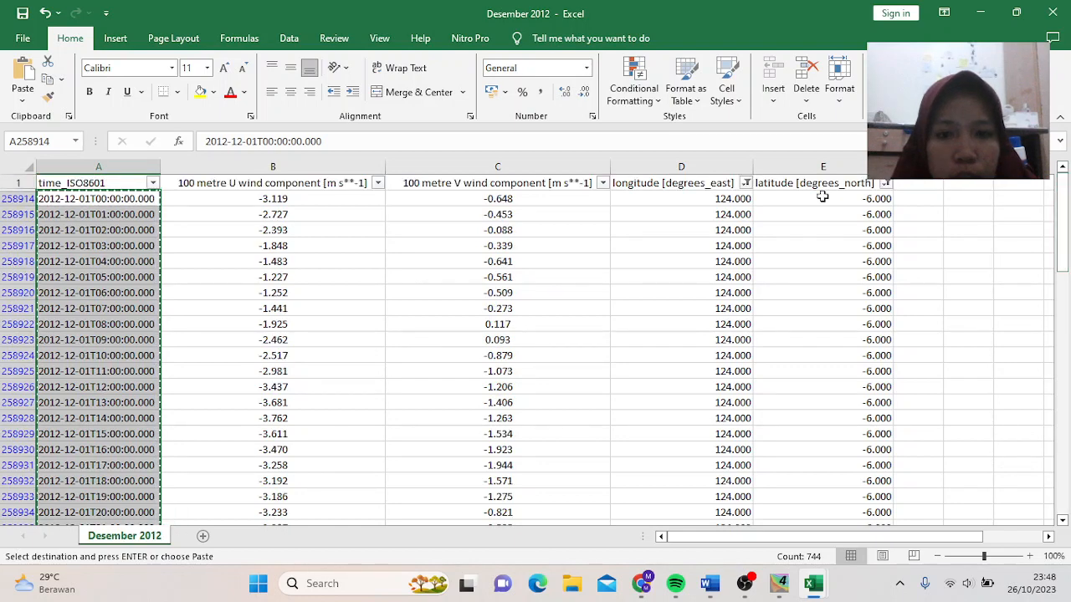
left_click(717, 198)
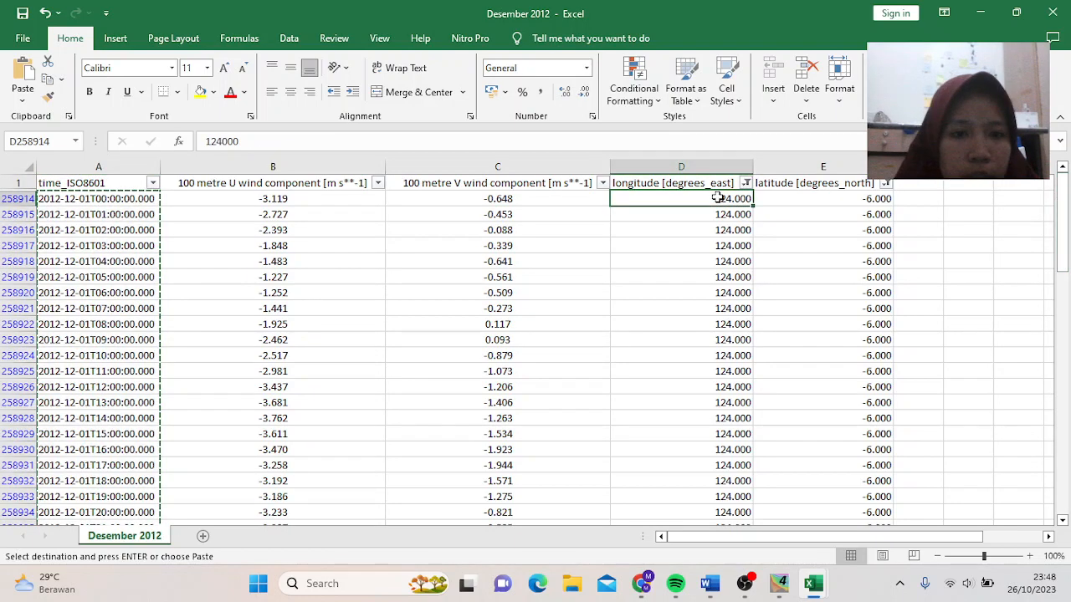
key("ctrl+shift+Down")
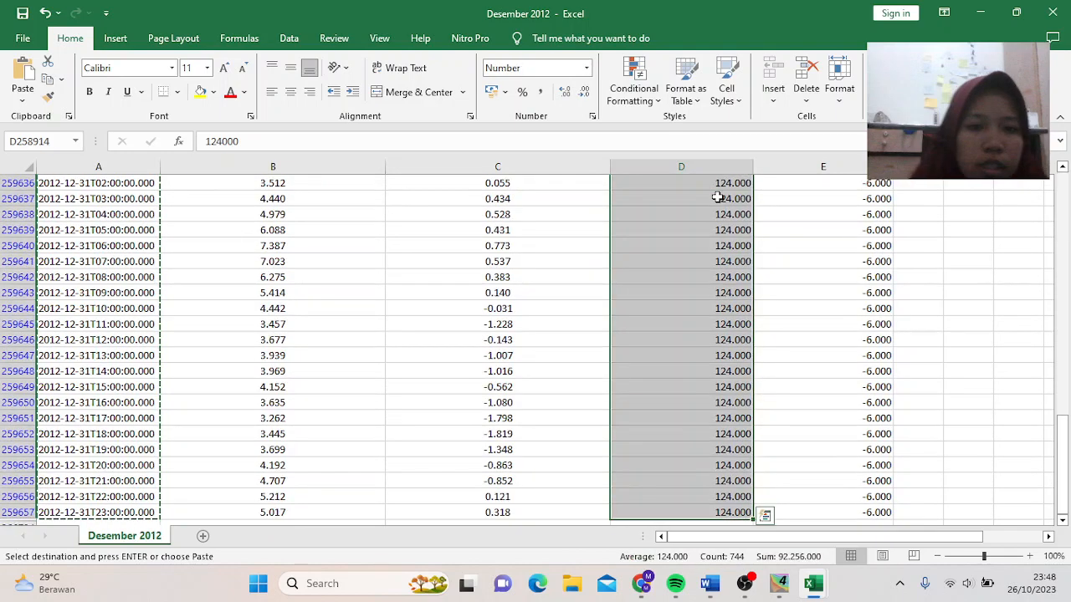
key("ctrl+c")
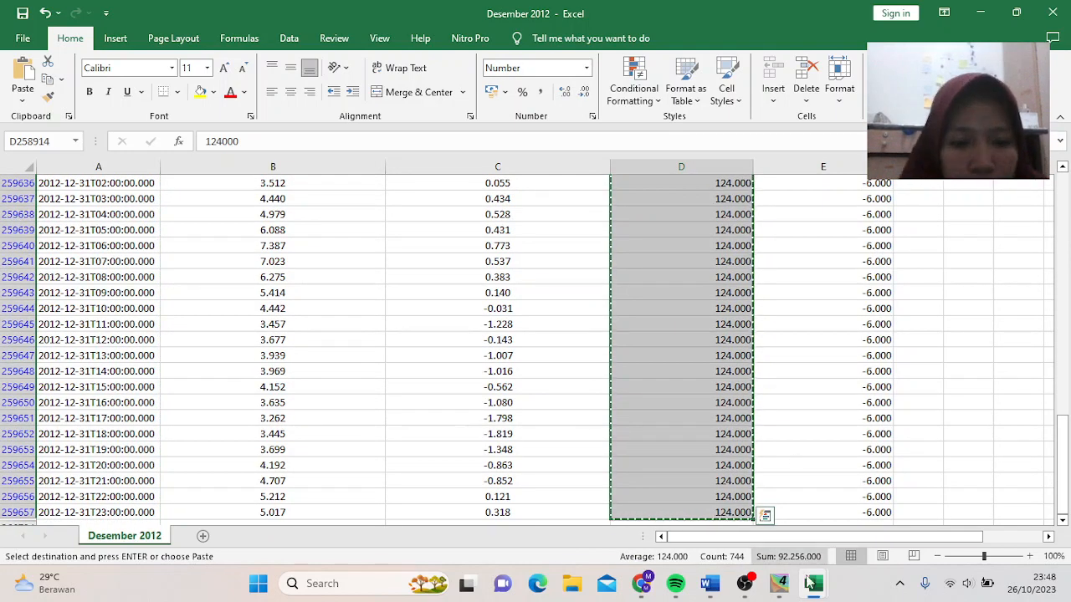
mouse_move(809, 583)
left_click(859, 527)
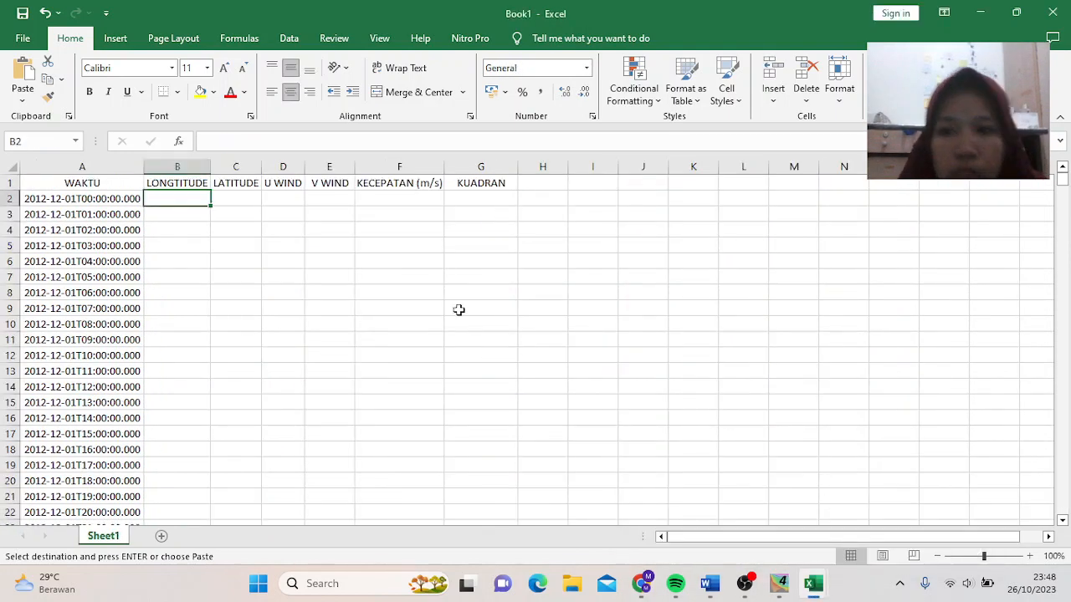
left_click(23, 100)
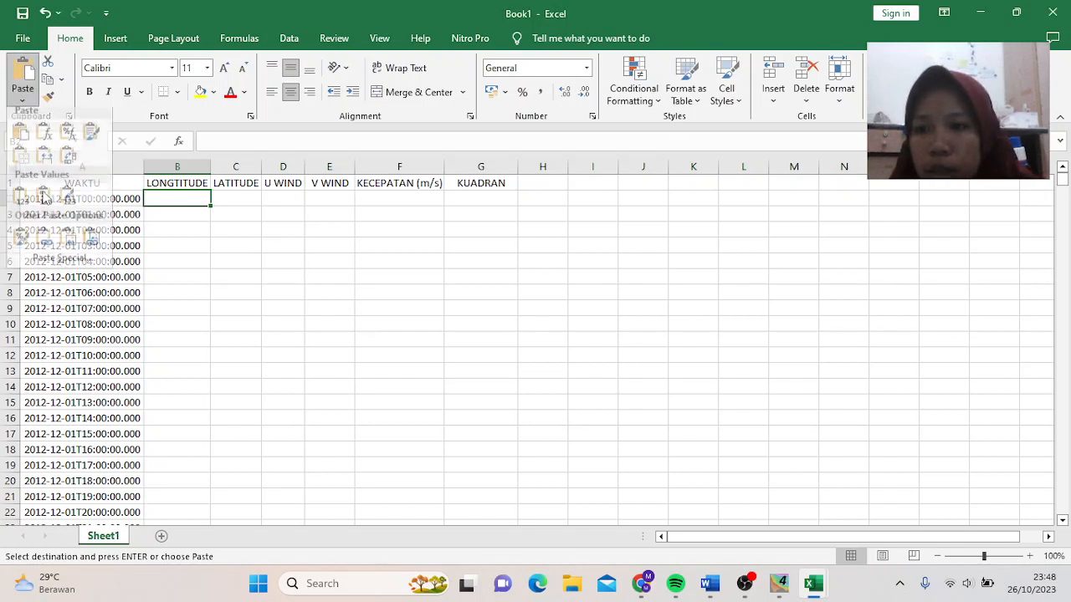
left_click(22, 200)
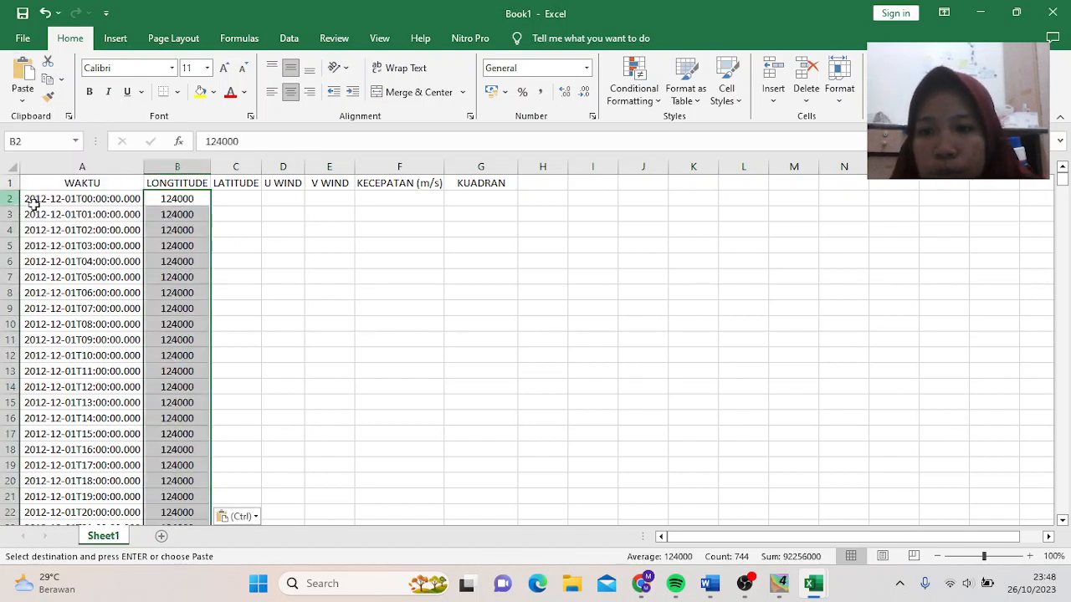
- Copy the latitude values and paste them as values into Book1 starting at C2
left_click(219, 203)
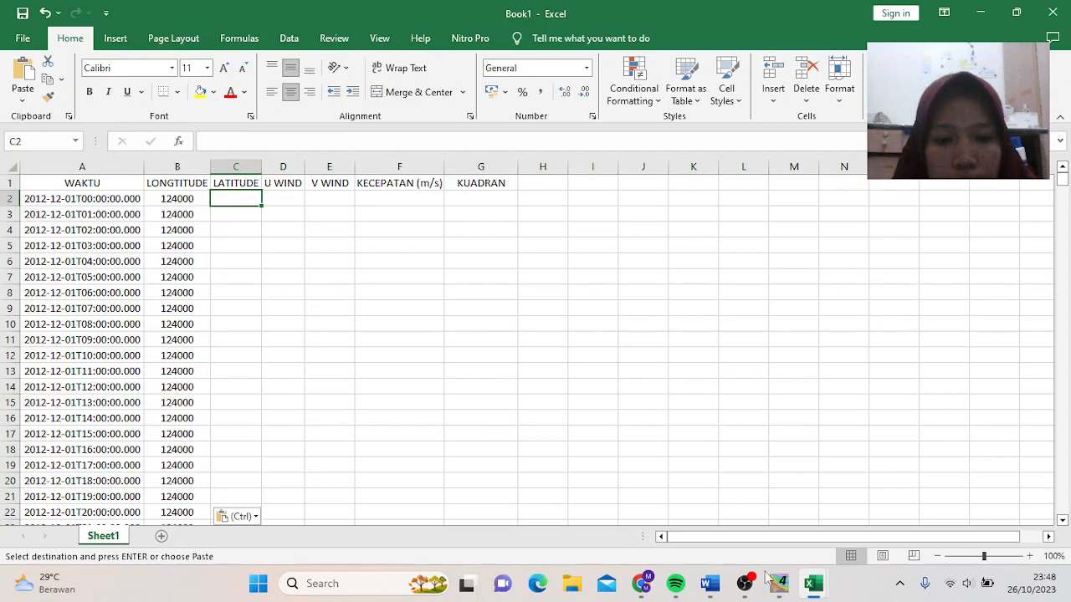
mouse_move(813, 583)
left_click(763, 504)
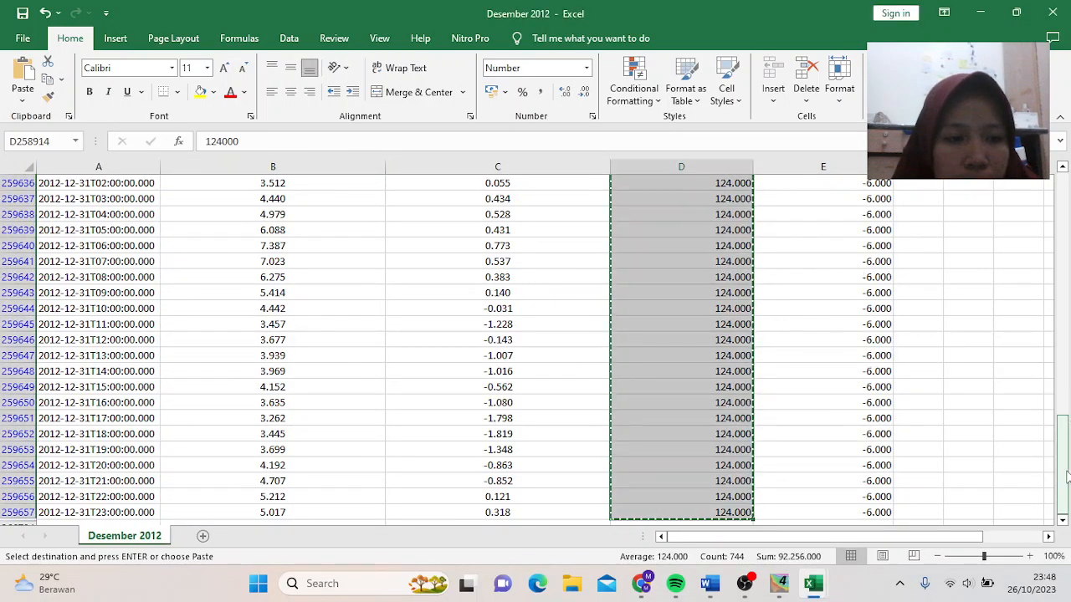
mouse_move(1062, 431)
left_mouse_down()
mouse_move(1065, 475)
mouse_move(1066, 191)
left_mouse_up()
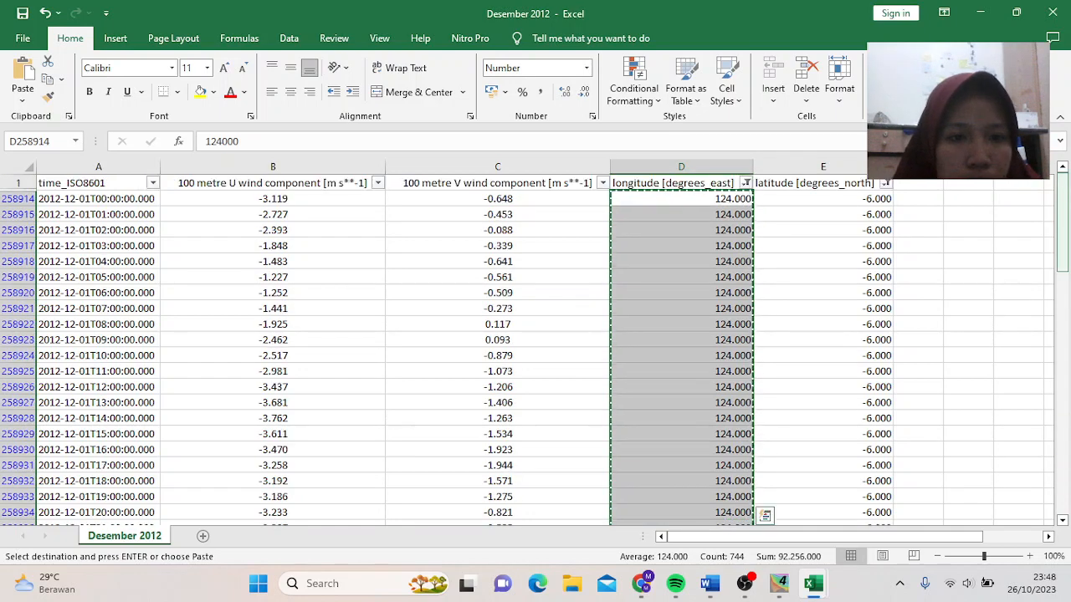
left_click(876, 198)
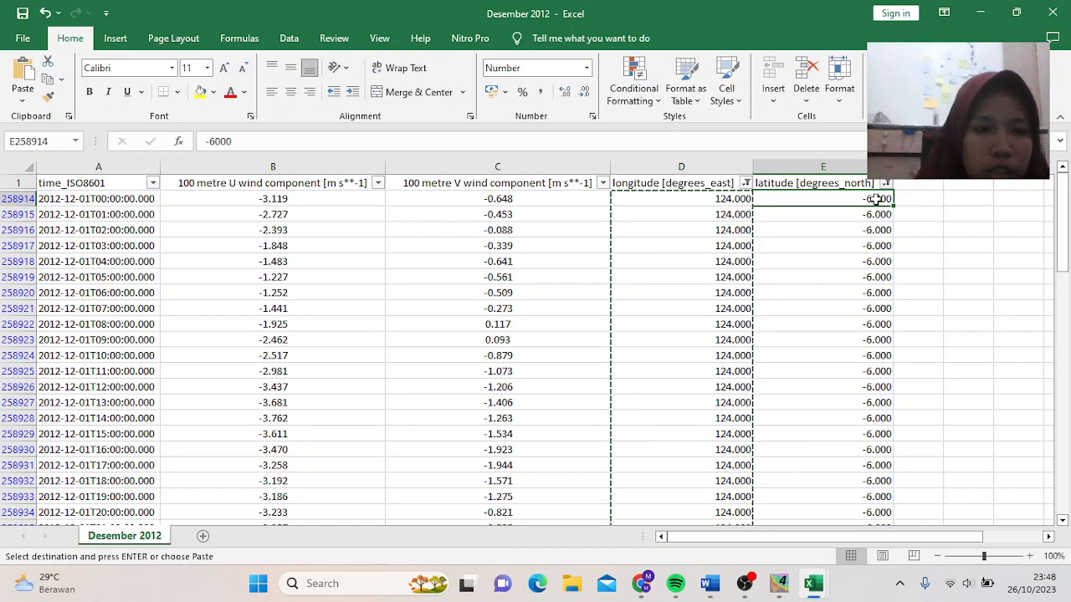
key("ctrl+shift+Down")
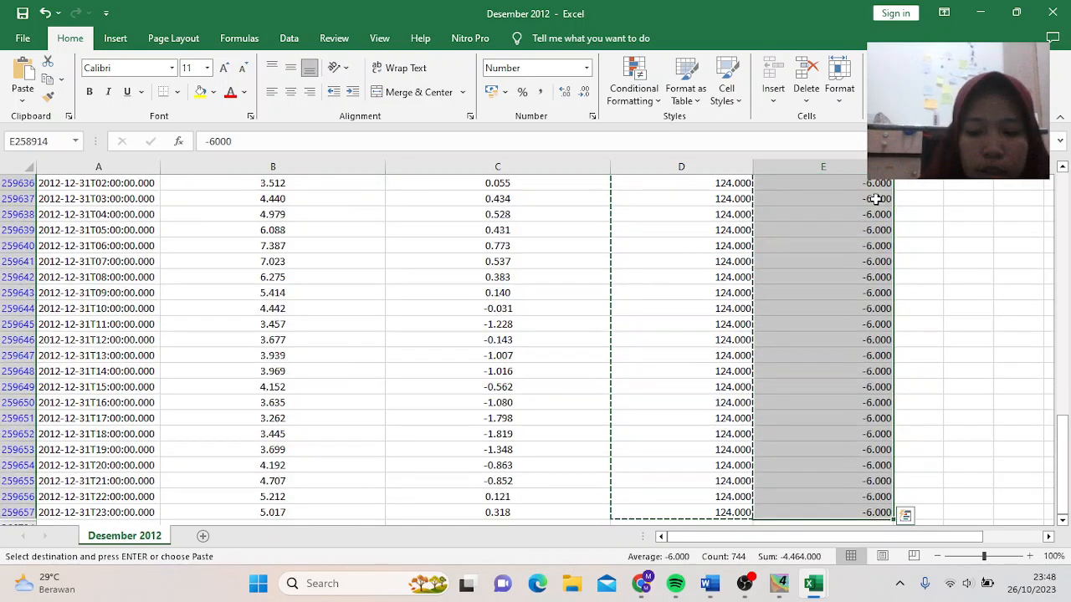
key("ctrl+c")
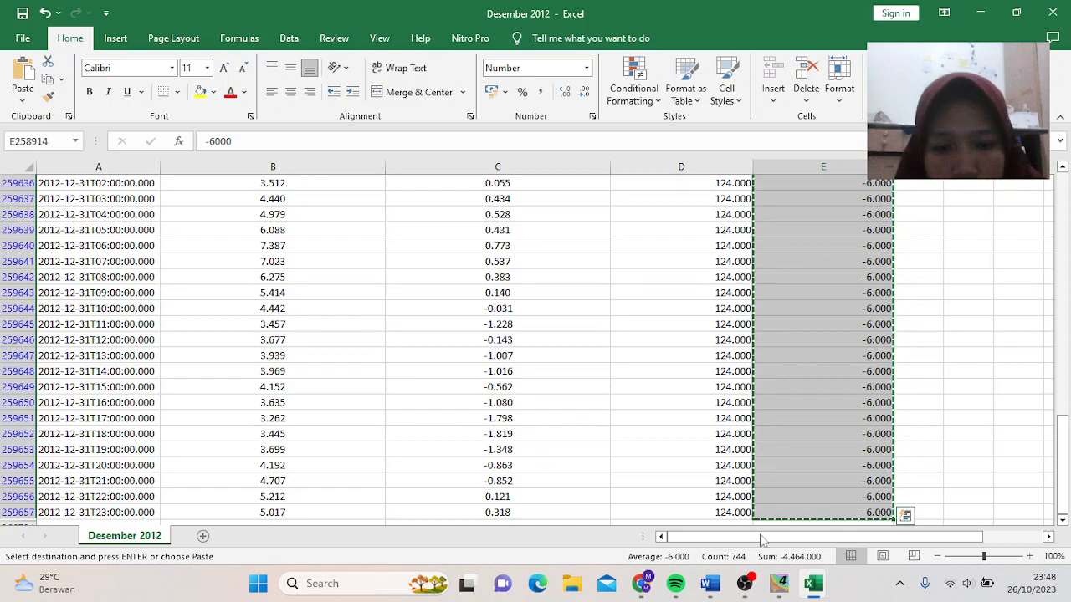
mouse_move(813, 583)
left_click(833, 540)
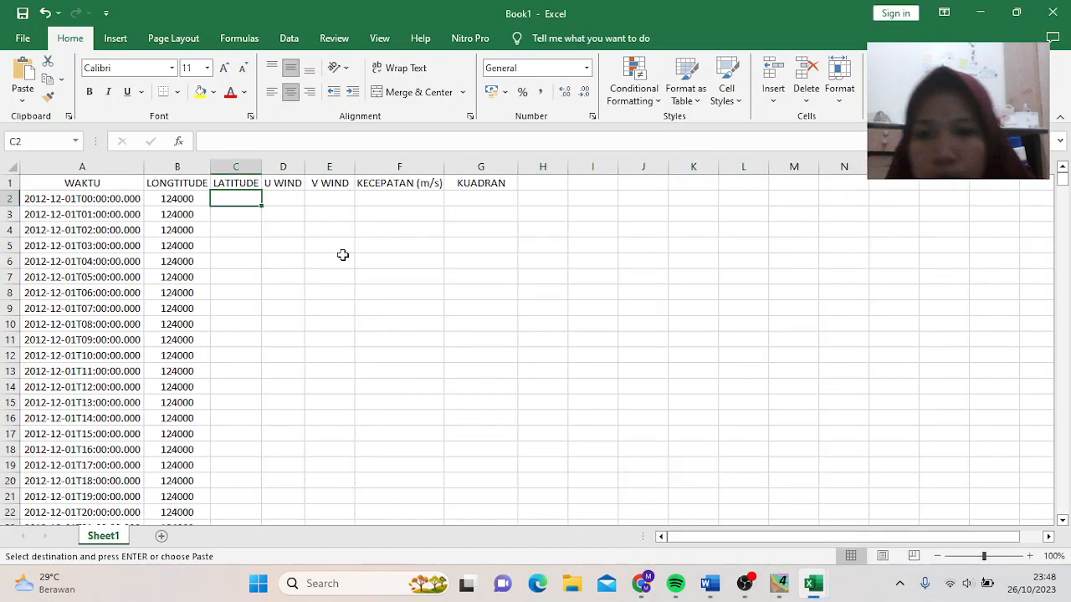
left_click(21, 101)
left_click(21, 202)
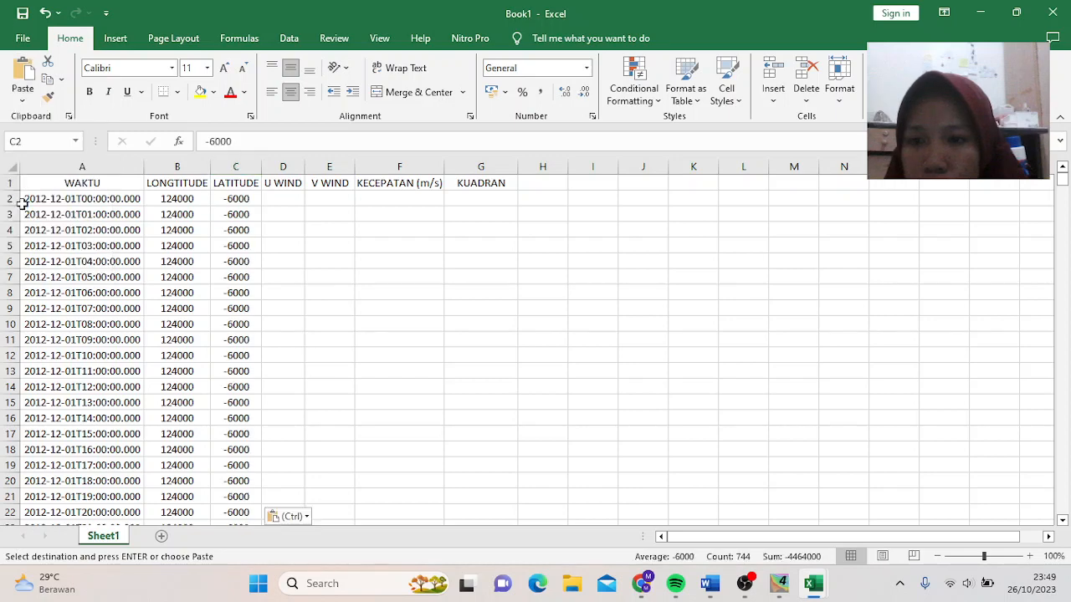
left_click(292, 199)
- Copy the U wind values and paste them as values into Book1 column D
mouse_move(813, 585)
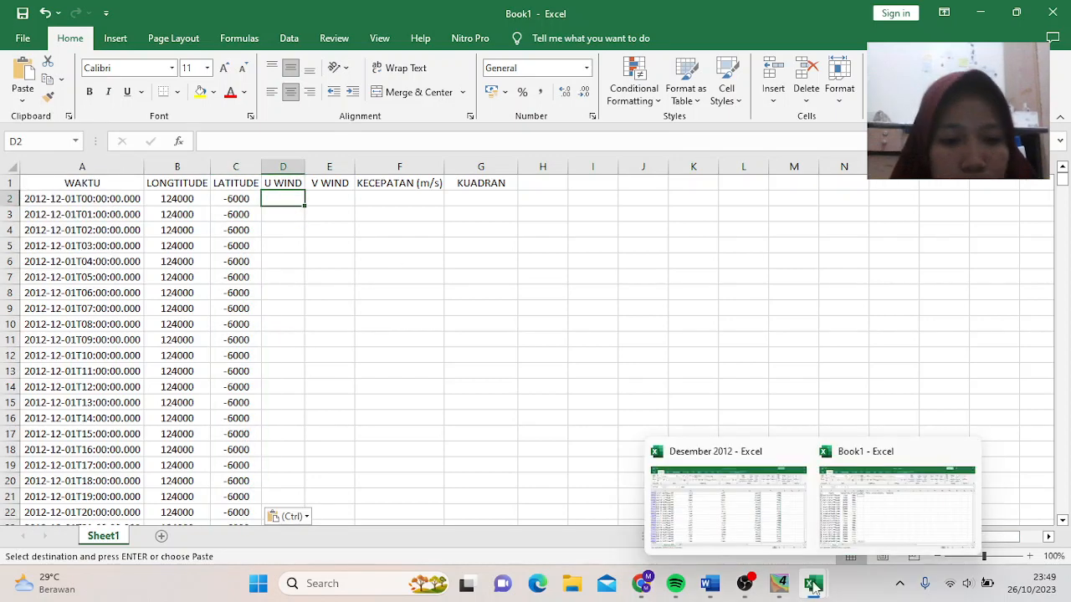
left_click(778, 500)
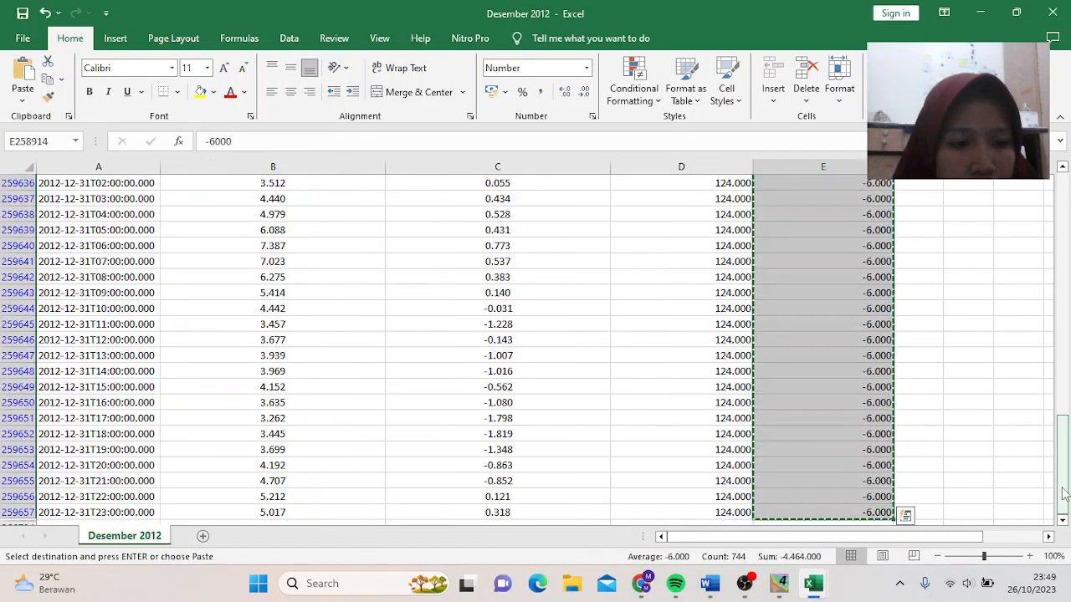
left_click_drag(1063, 502, 1063, 420)
left_click_drag(1070, 315, 1066, 219)
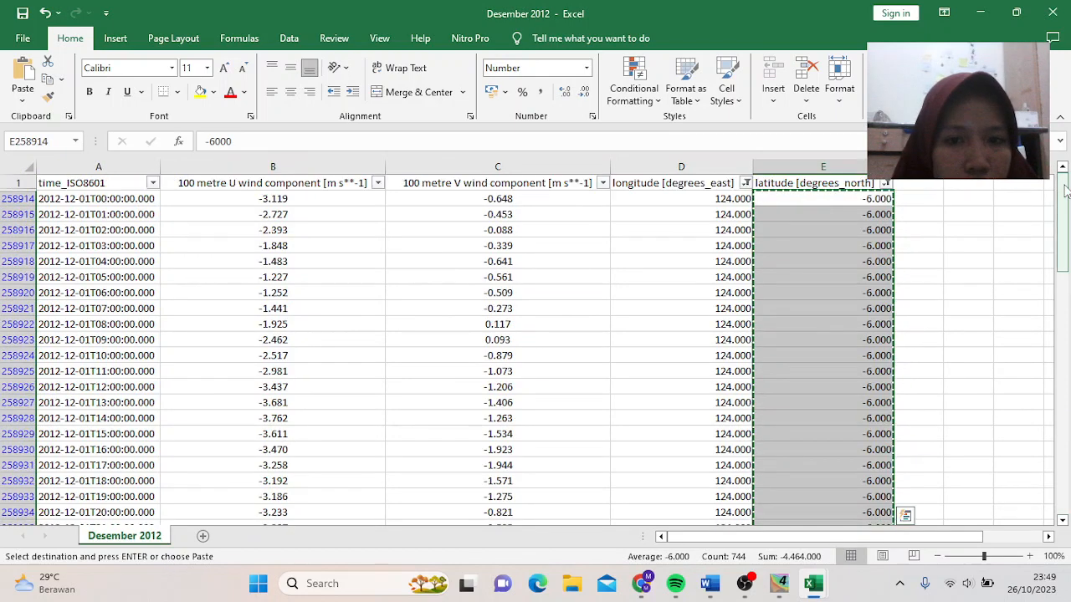
left_click(342, 199)
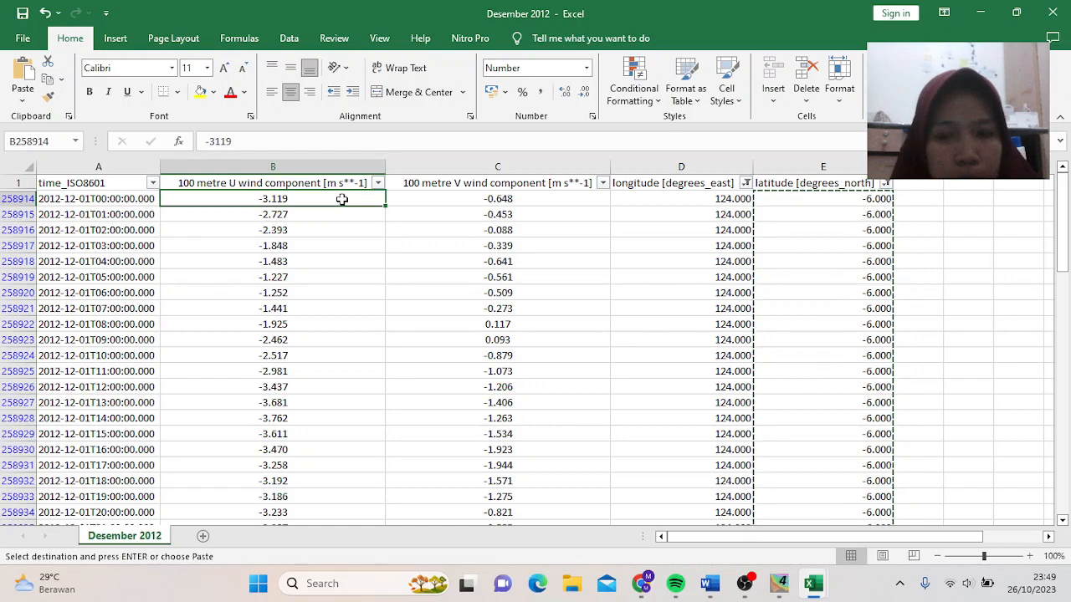
key("ctrl+shift+Down")
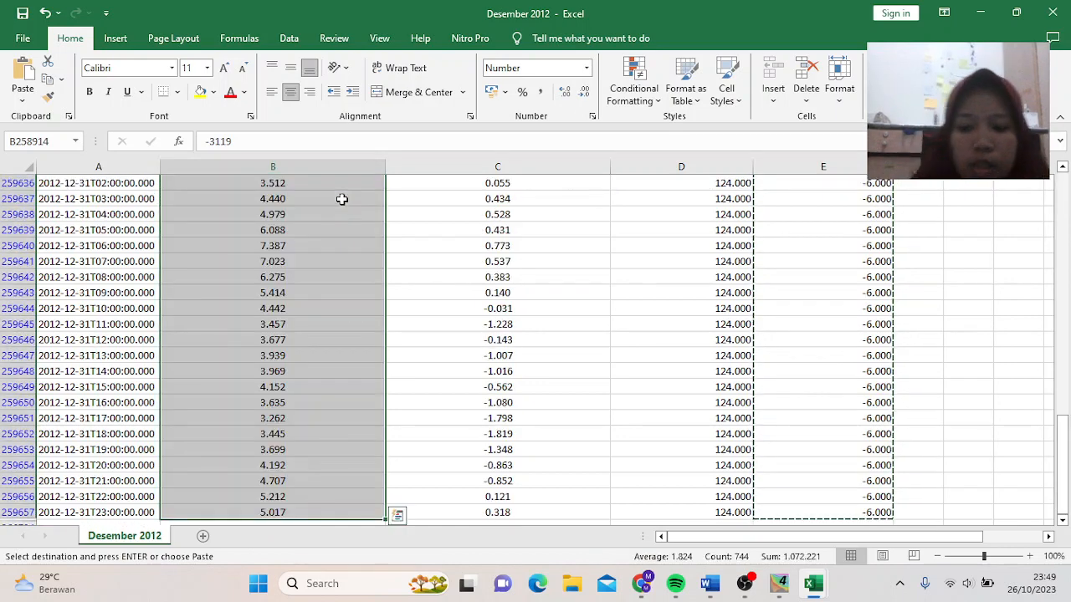
key("ctrl+c")
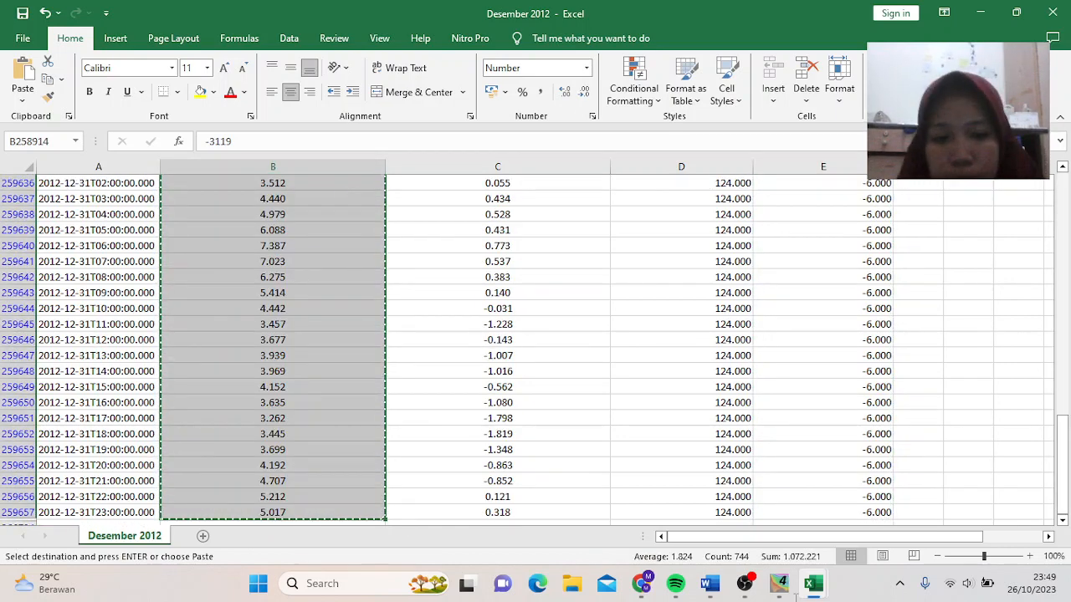
mouse_move(816, 592)
left_click(895, 502)
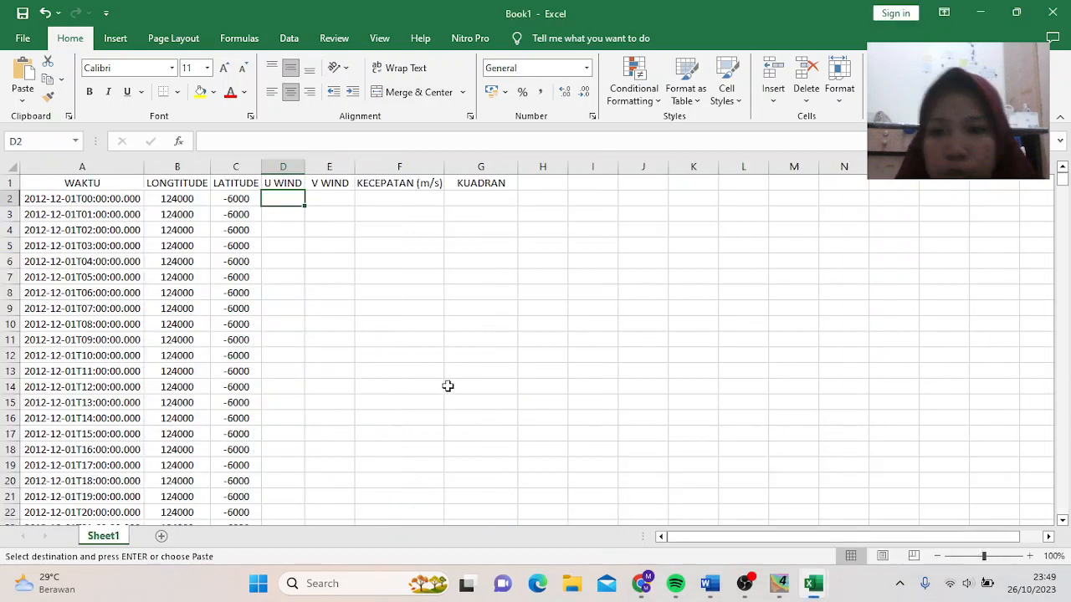
left_click(12, 101)
left_click(21, 202)
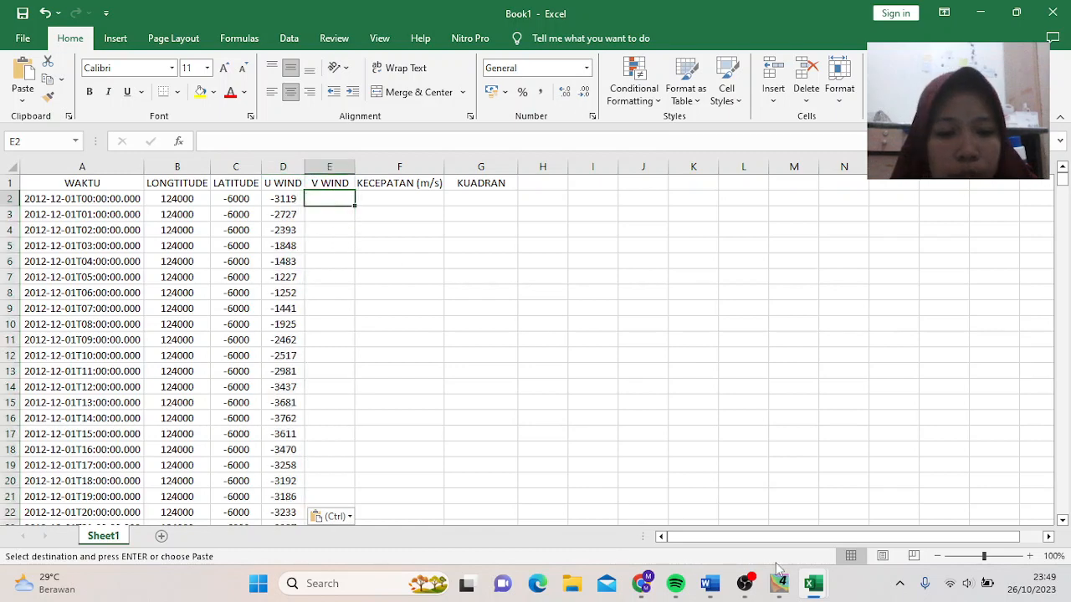
- Copy the V wind values and paste them as values into Book1 starting at E2
mouse_move(818, 589)
left_click(736, 511)
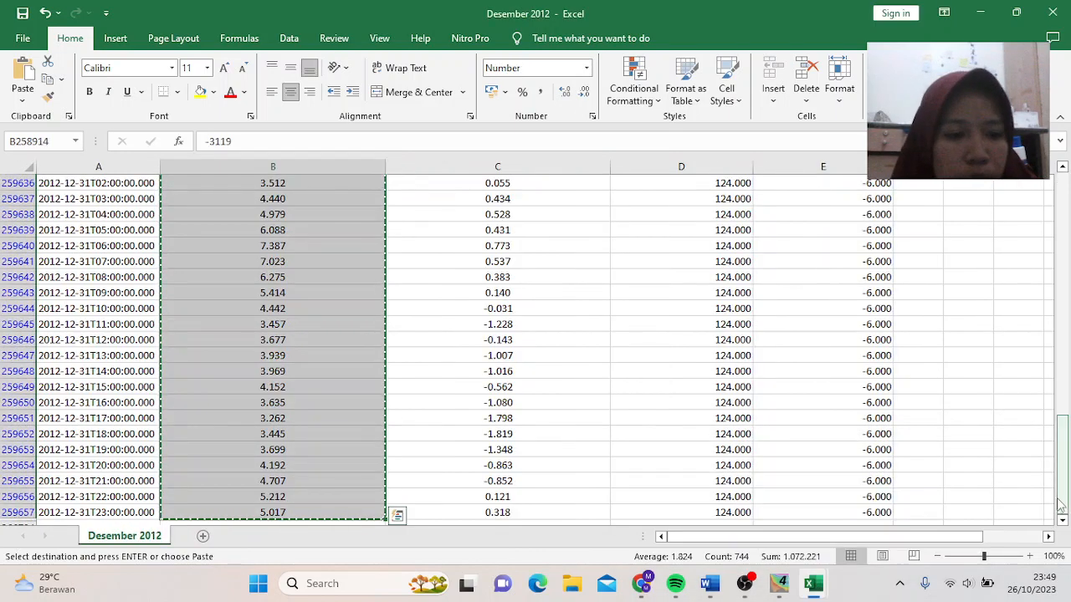
left_click_drag(1043, 302, 1043, 289)
left_click(530, 200)
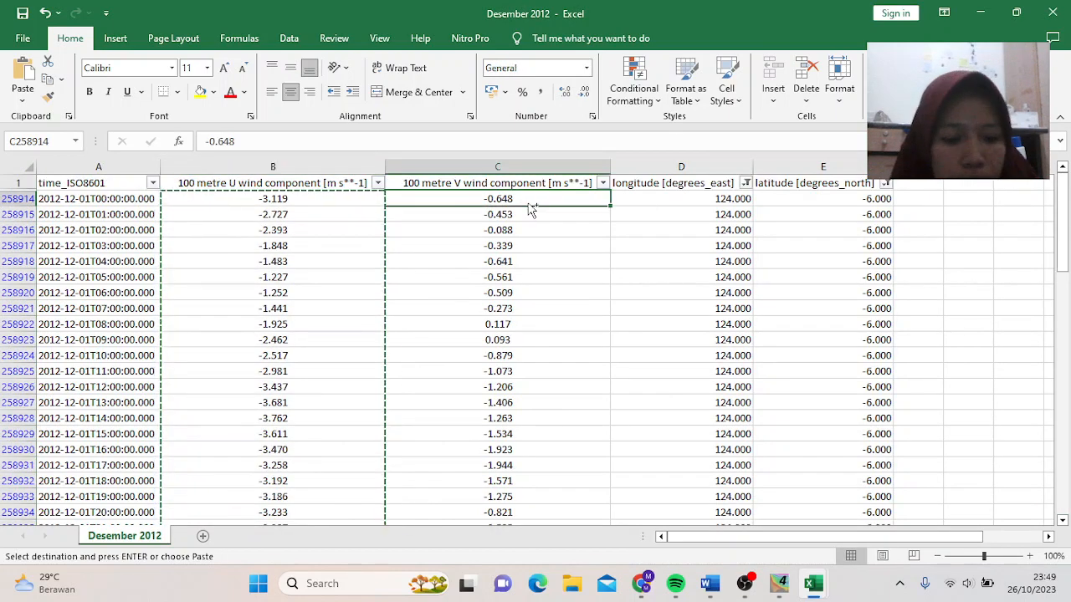
key("ctrl+shift+Down")
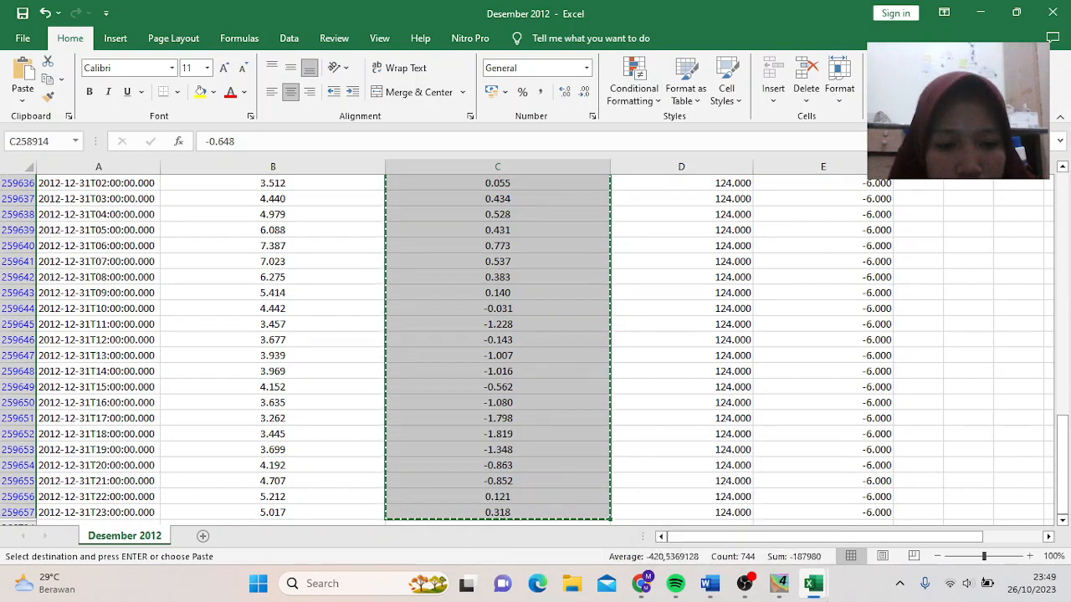
mouse_move(813, 583)
left_click(868, 487)
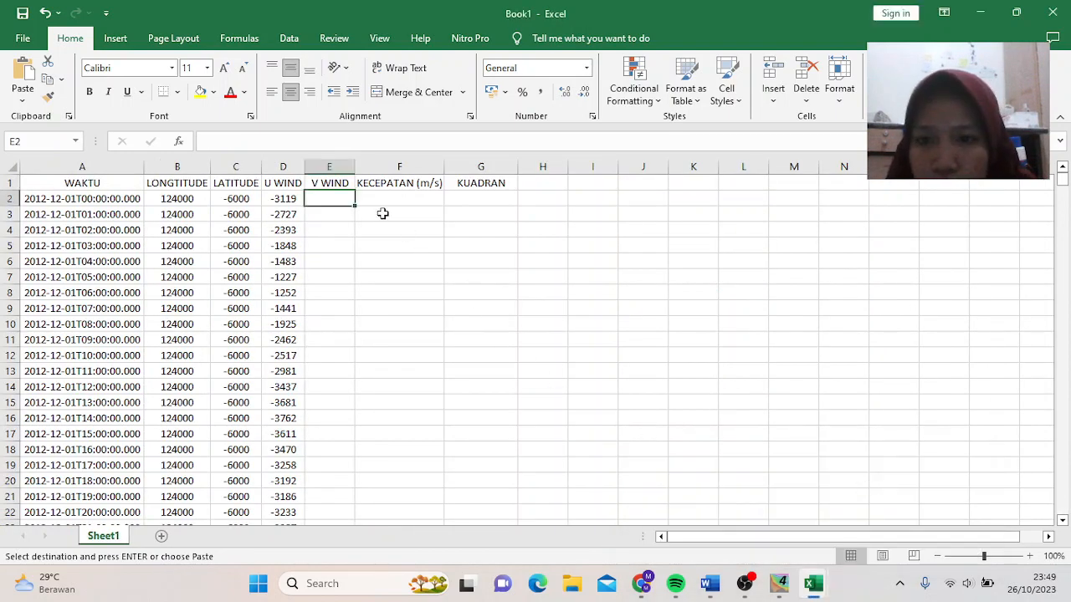
left_click(22, 97)
left_click(21, 201)
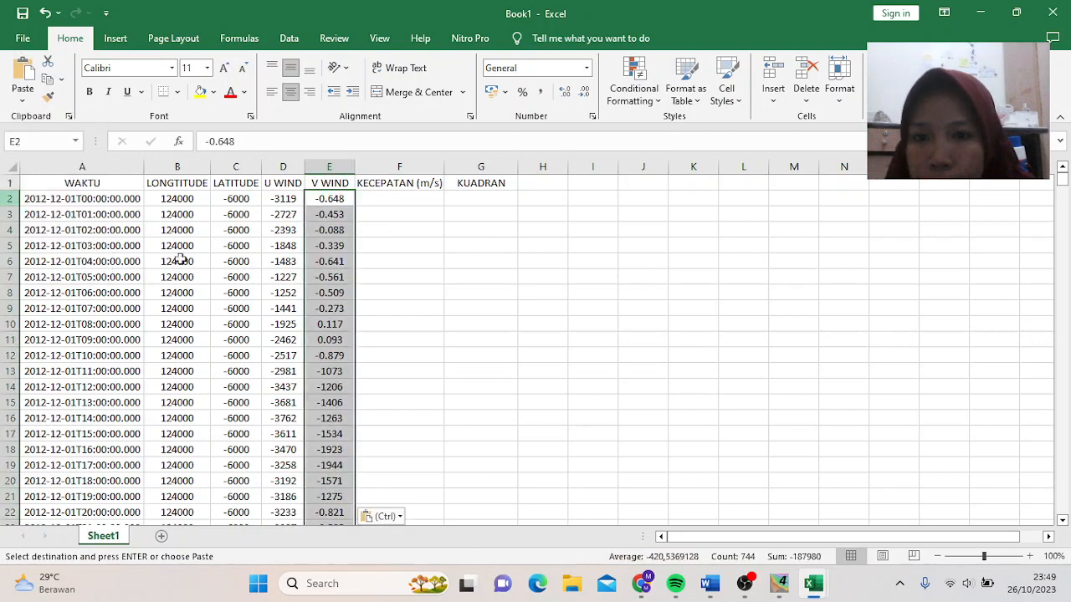
left_click(392, 198)
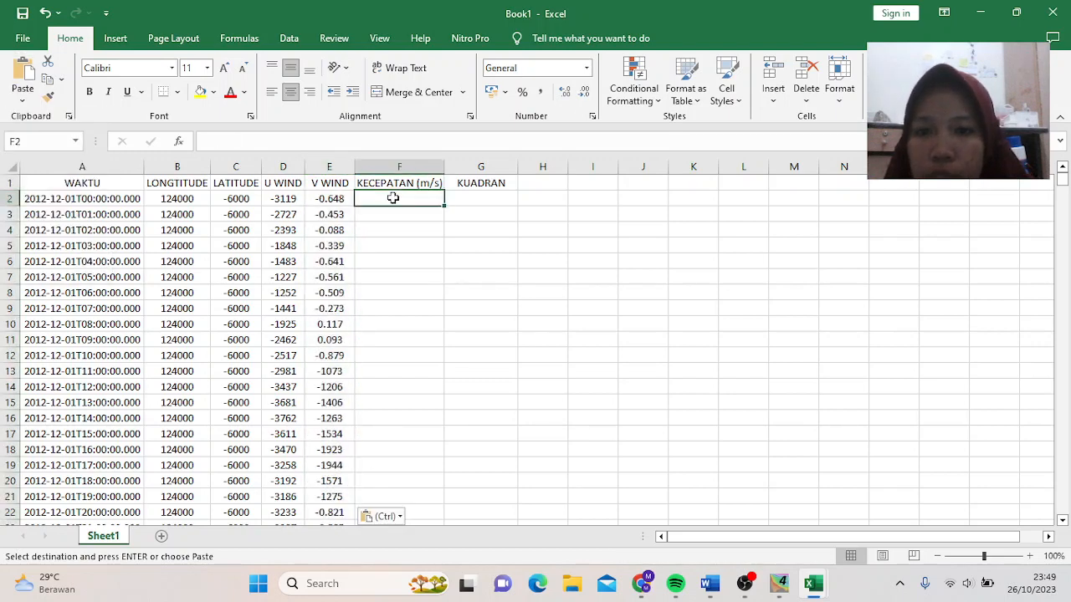
- Start the wind speed formula in cell F2 by entering =
left_click(408, 135)
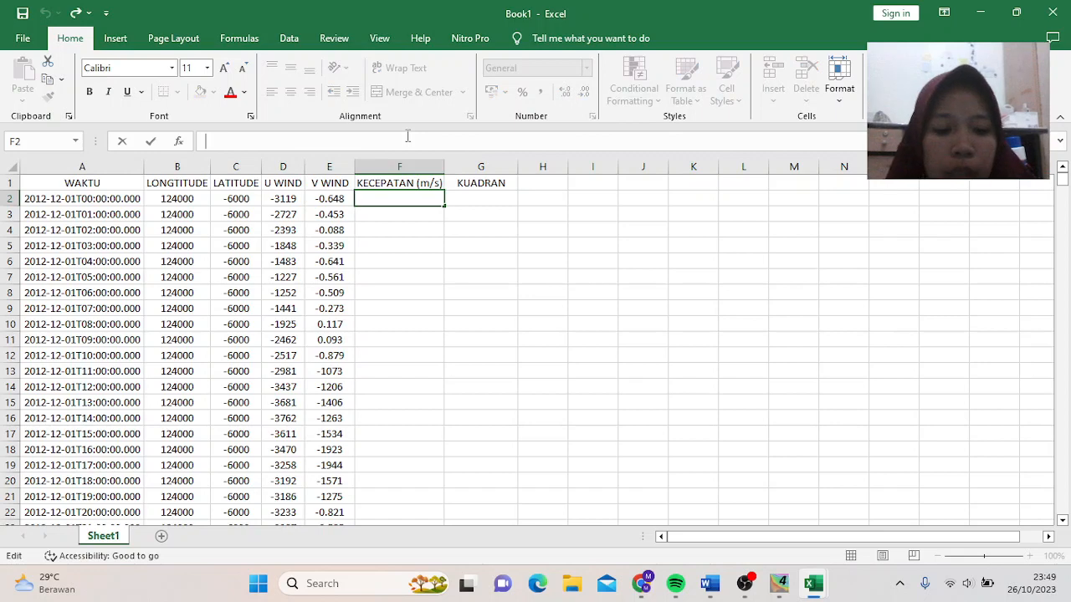
type("=(((SQRT(")
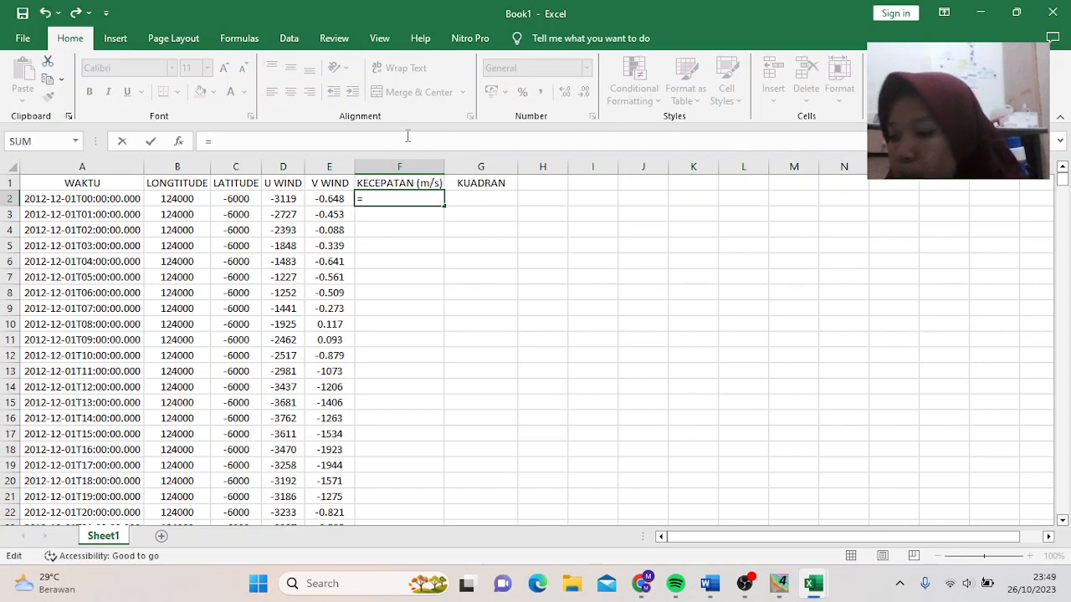
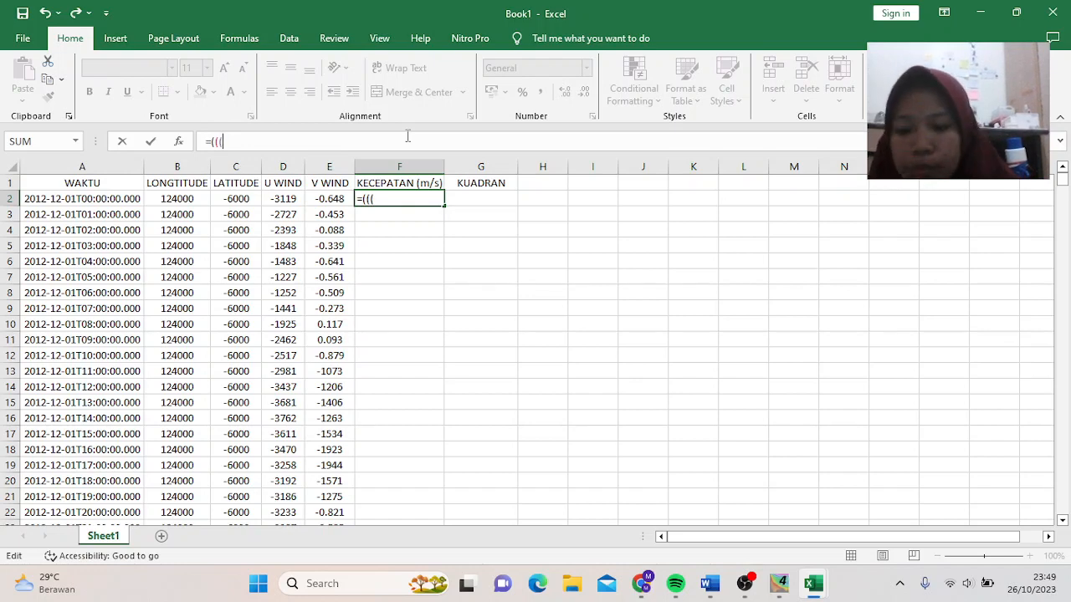
- Enter =(((SQRT(D2^2+E2^2))/1000)*100)*10 in F2 using the U and V wind cells
type("QRT")
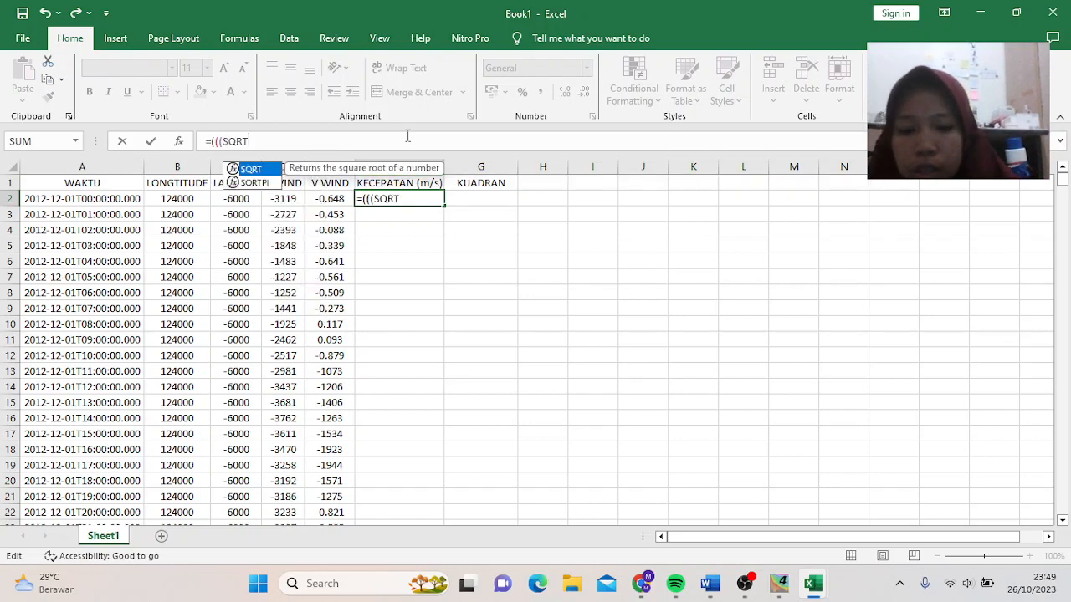
type("(")
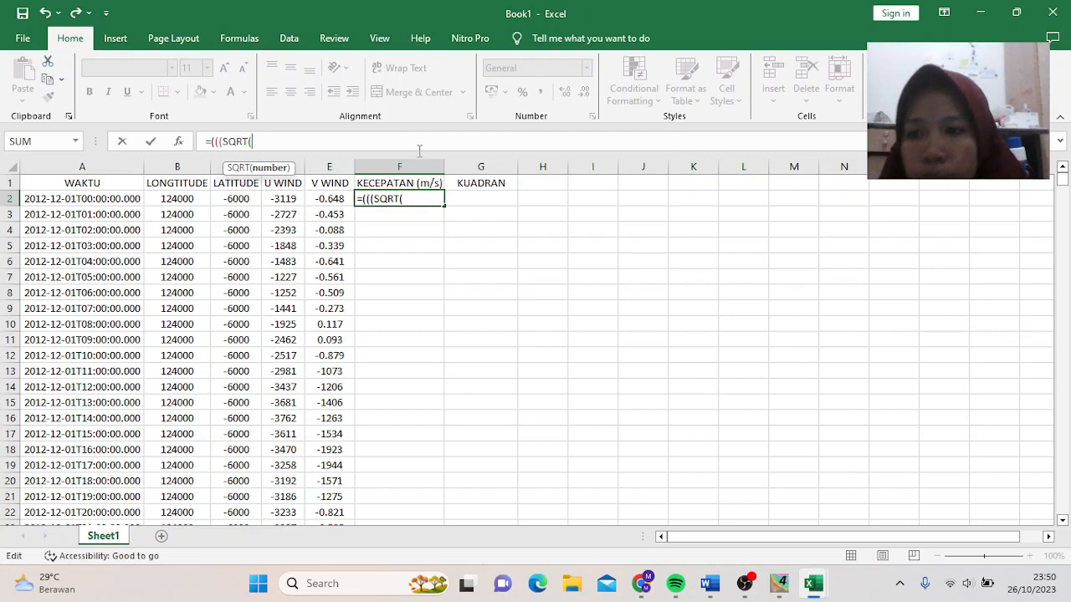
left_click(285, 199)
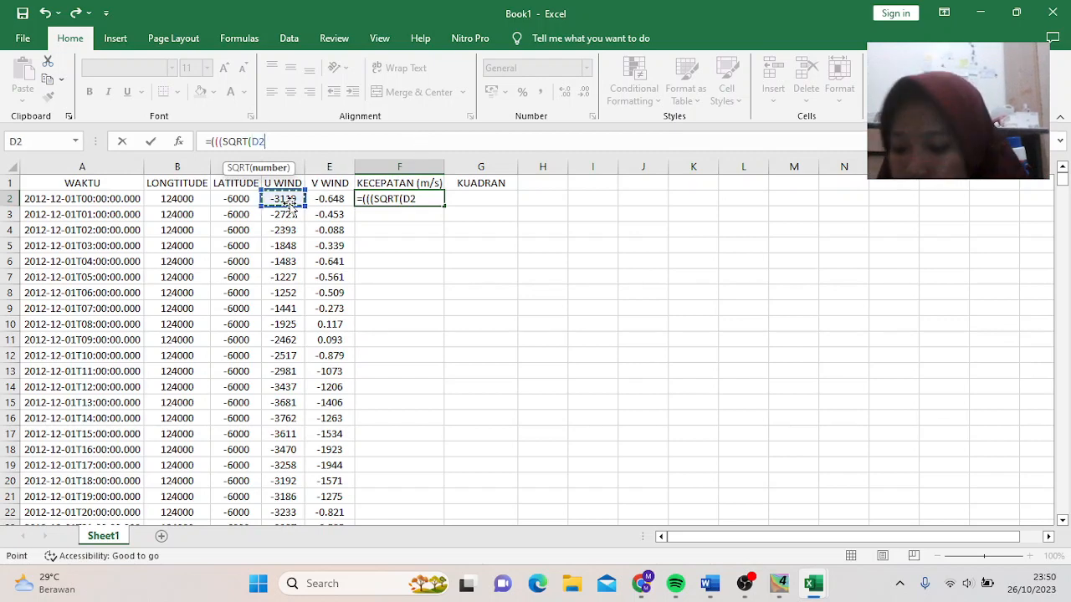
type("^")
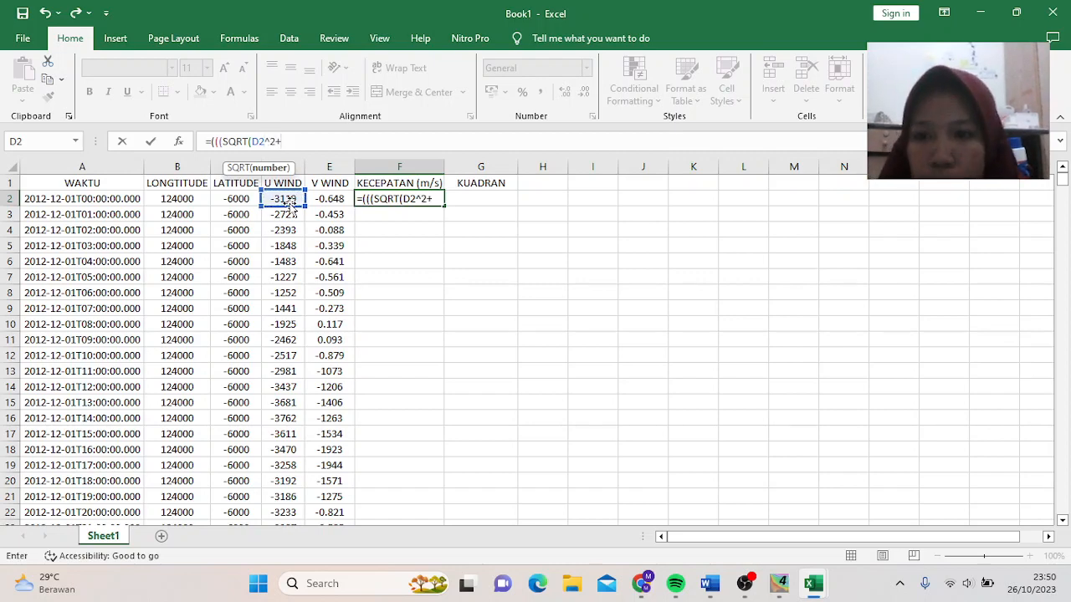
type("2+")
left_click(330, 199)
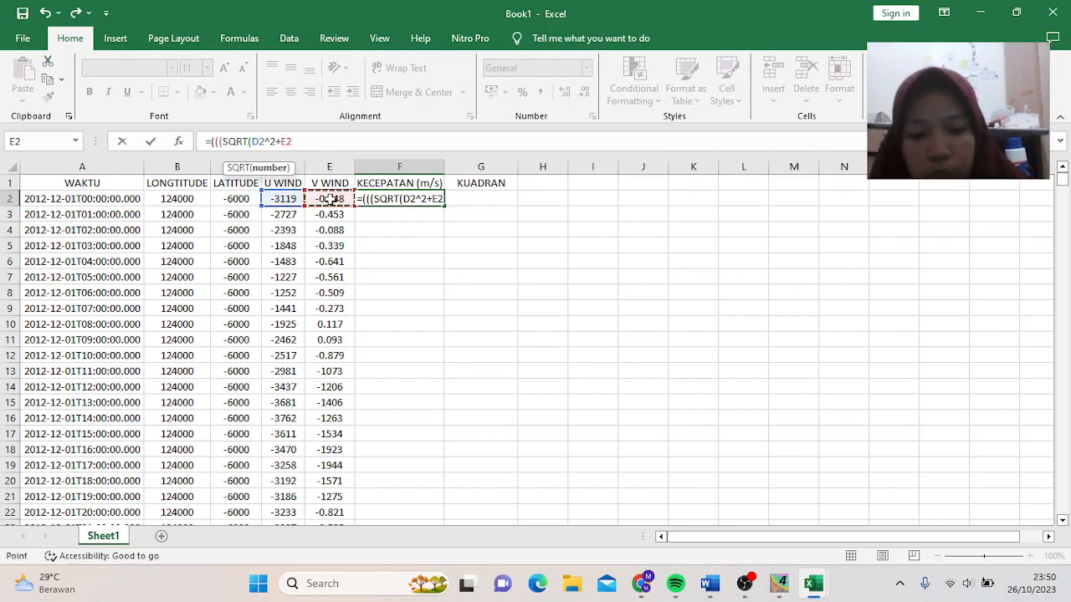
type("^@")
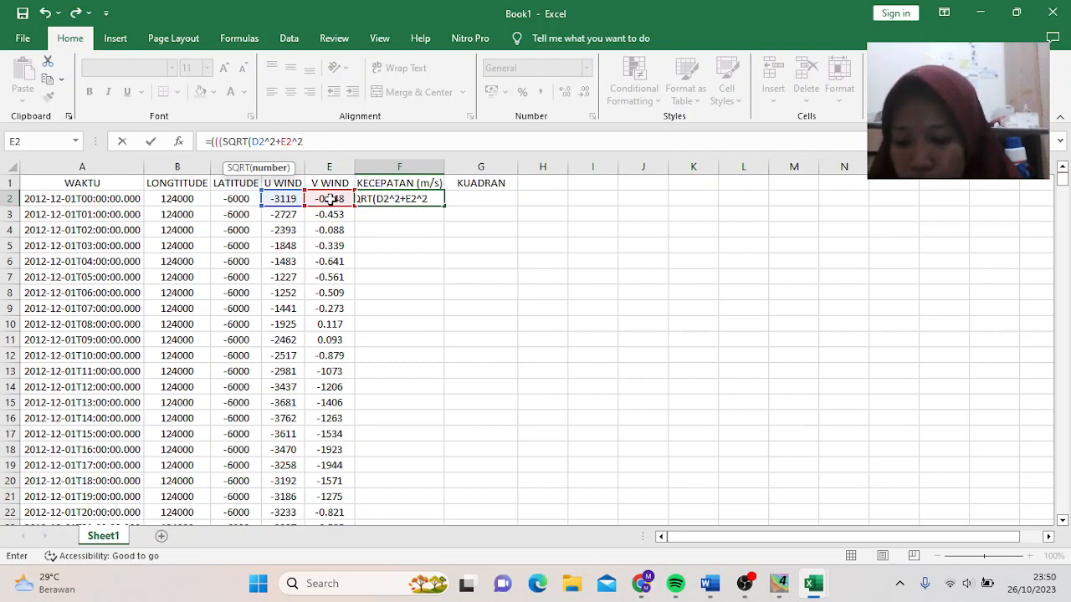
type(")")
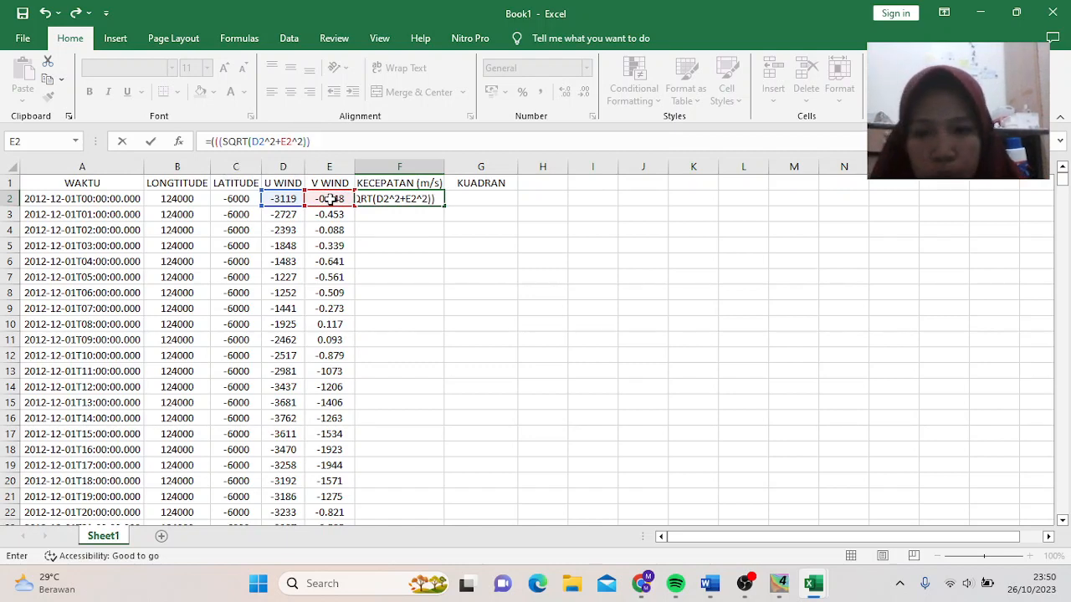
type(")/1000)")
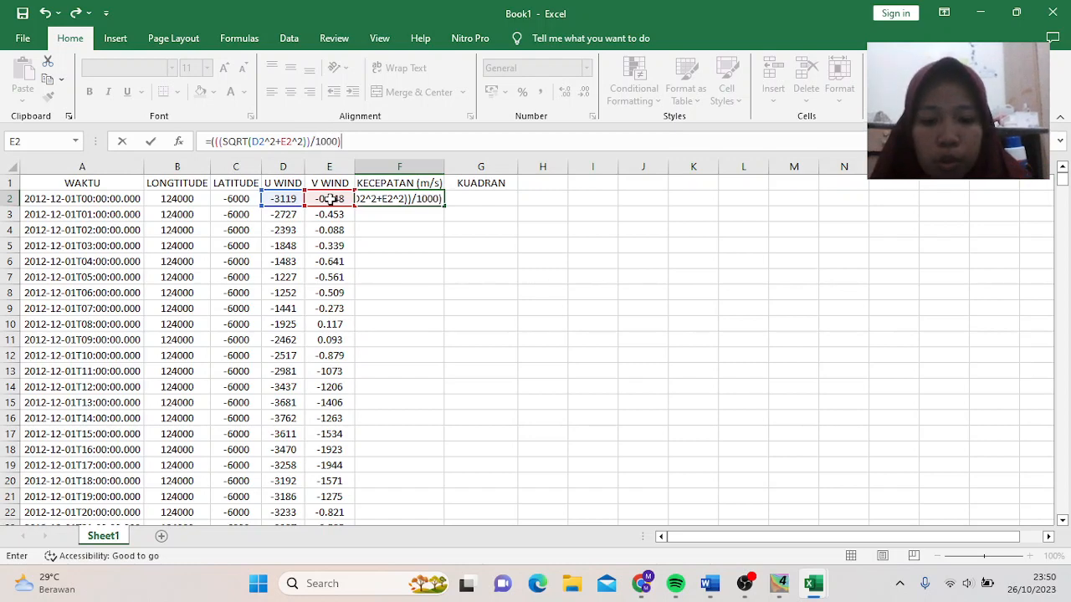
type("*100")
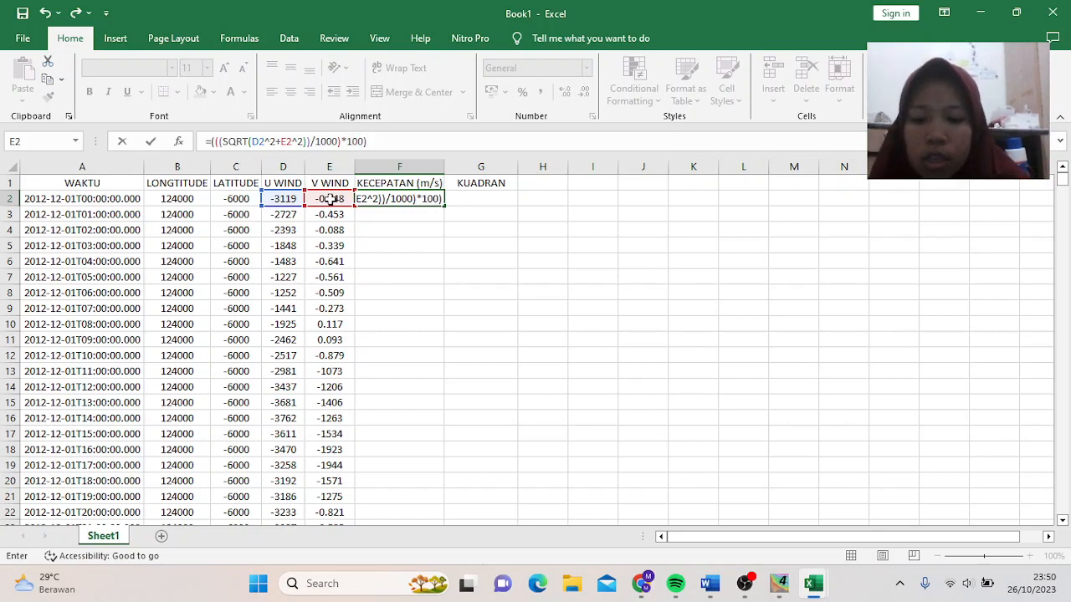
type("*")
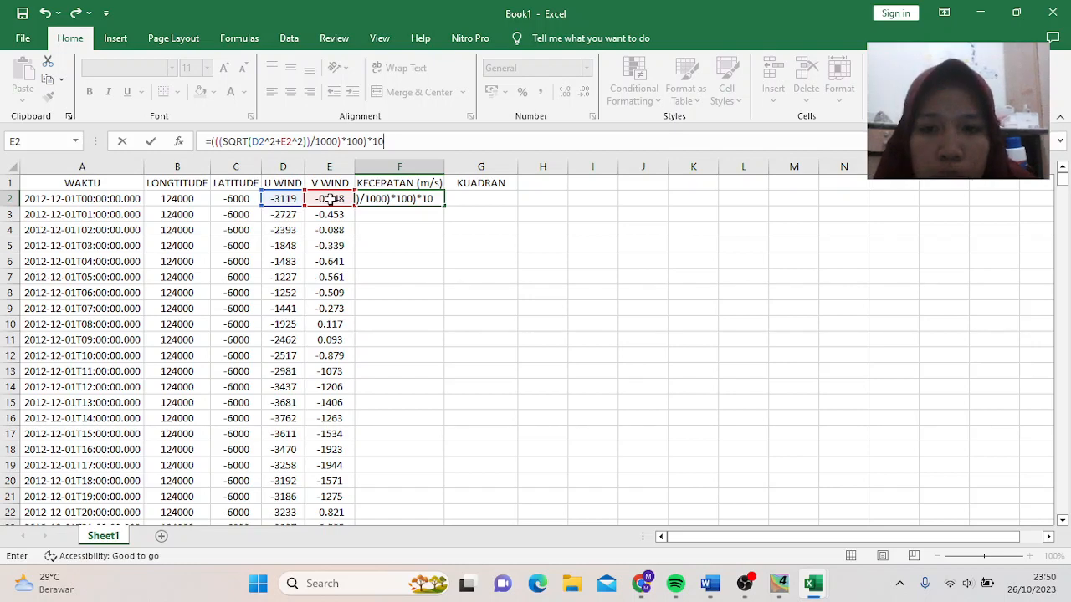
key("Return")
key("Return")
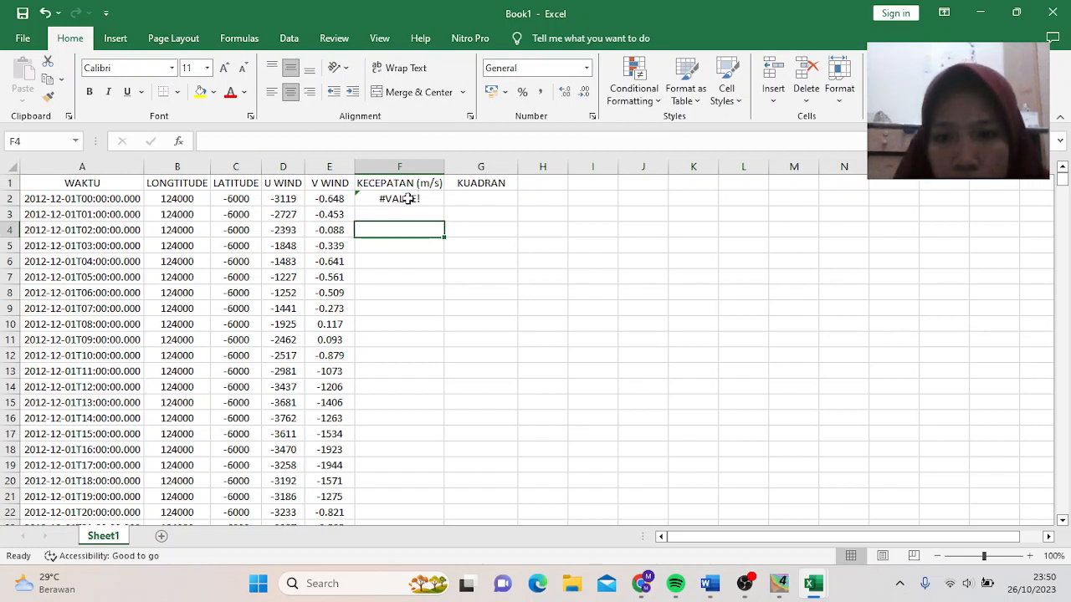
- Check that F2 returns the wind speed 3119.000067
left_click(407, 198)
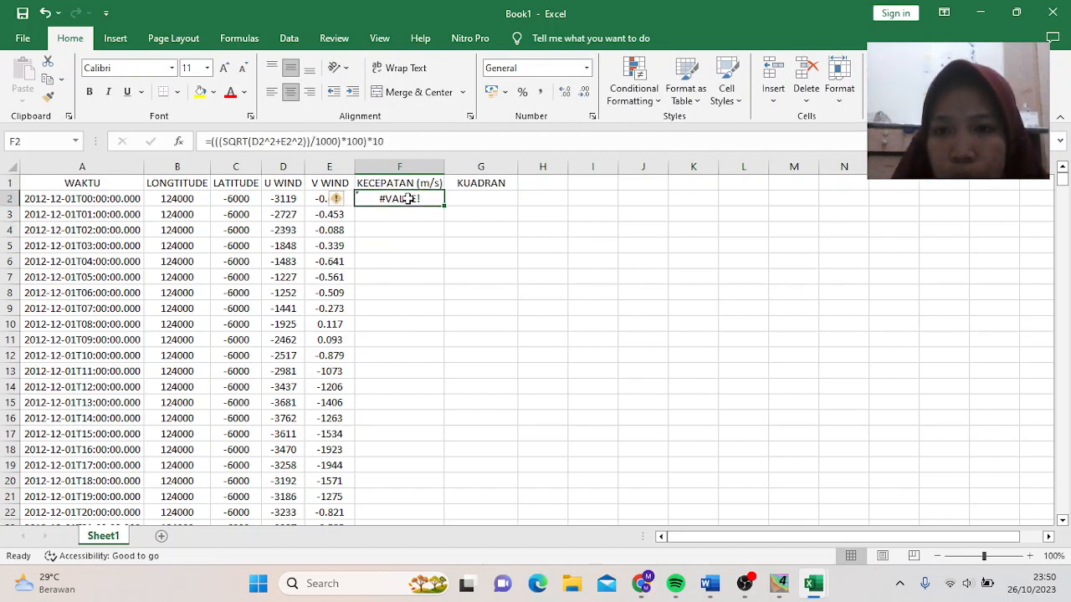
left_click(744, 590)
left_click(1053, 422)
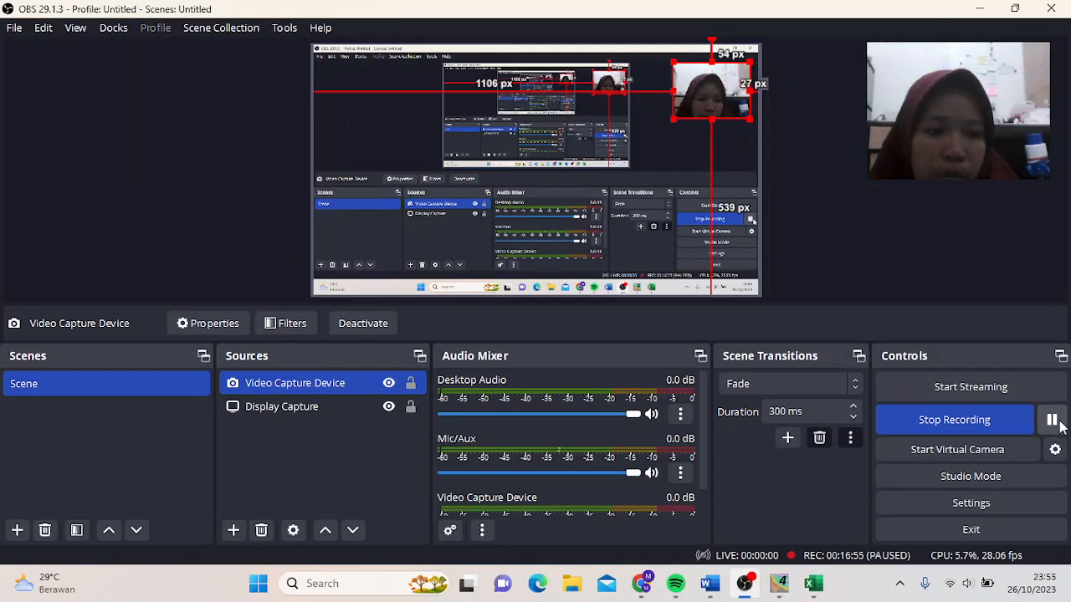
left_click(1053, 420)
left_click(979, 9)
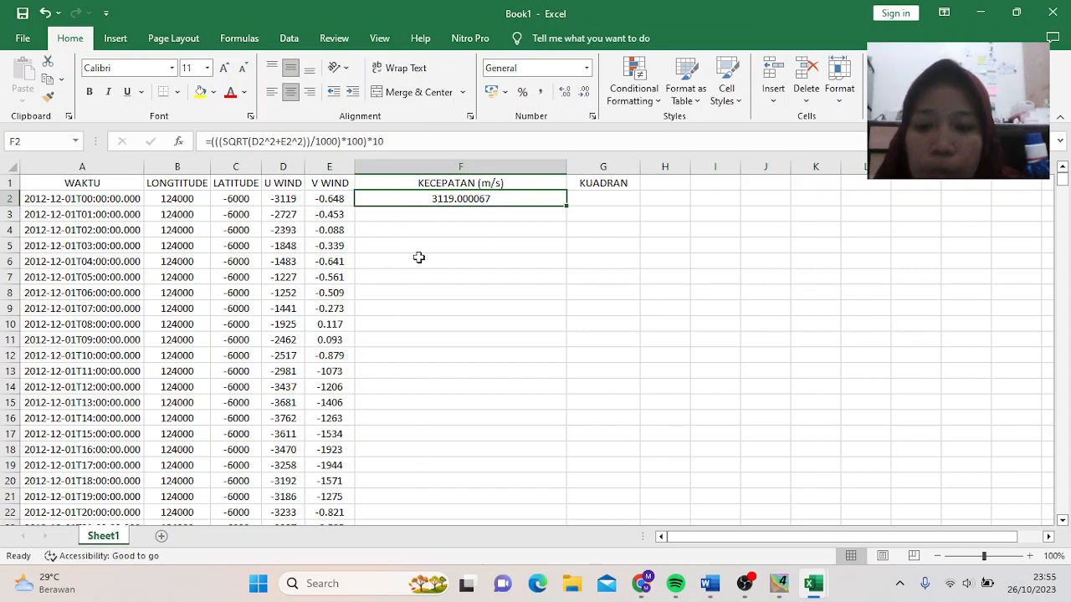
- Narrow the KECEPATAN (m/s) column F to suit its result
left_click(590, 200)
left_click(496, 203)
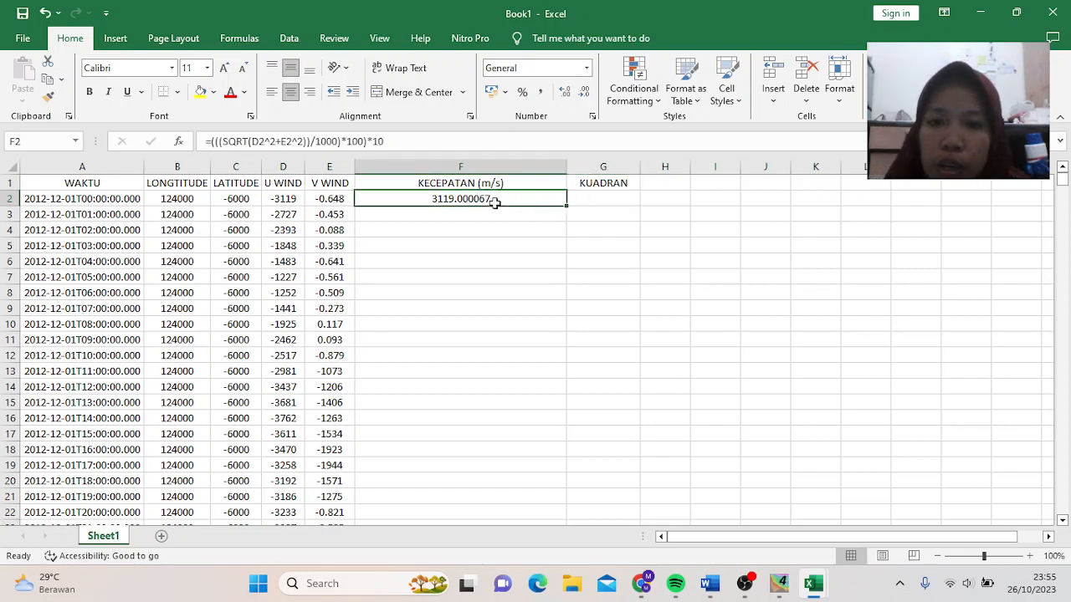
left_click(593, 199)
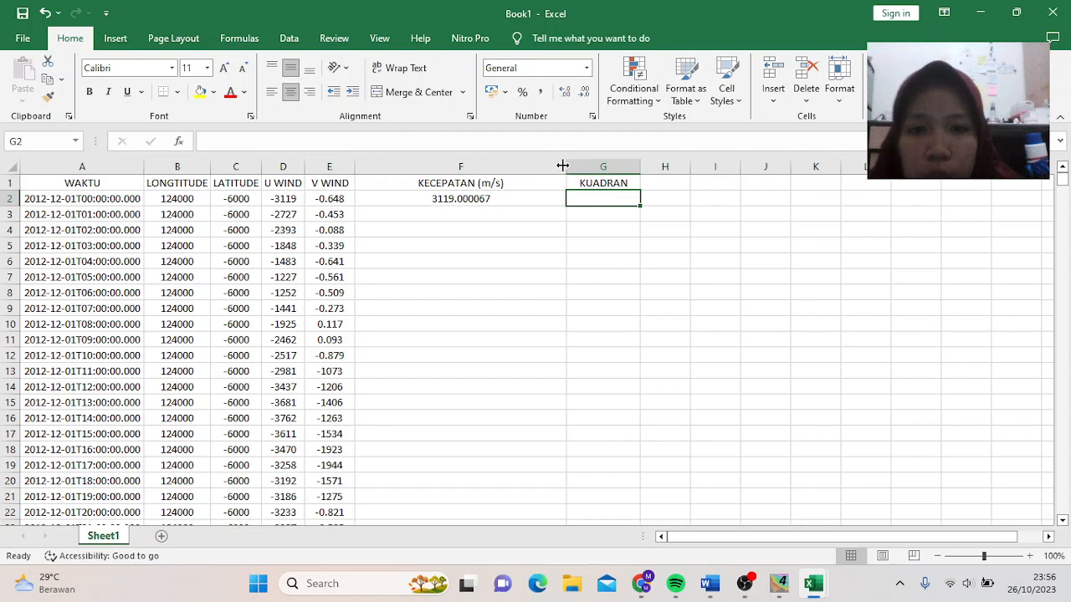
left_click_drag(565, 166, 513, 166)
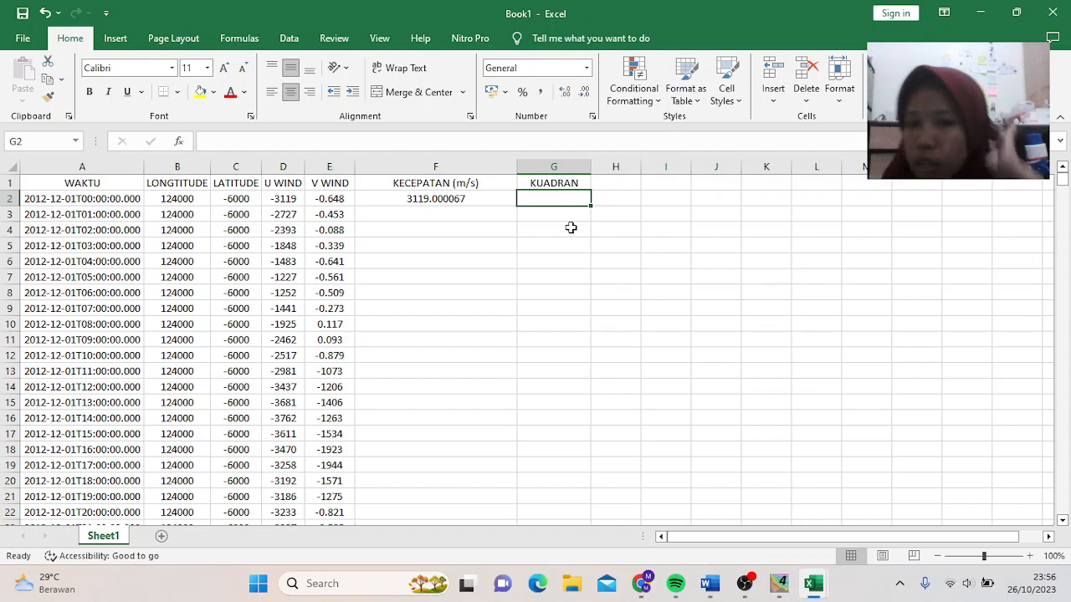
- In G2 begin =IF(AND(D2>=0;E2>=0);"K1"; and open the next nested IF
type("=")
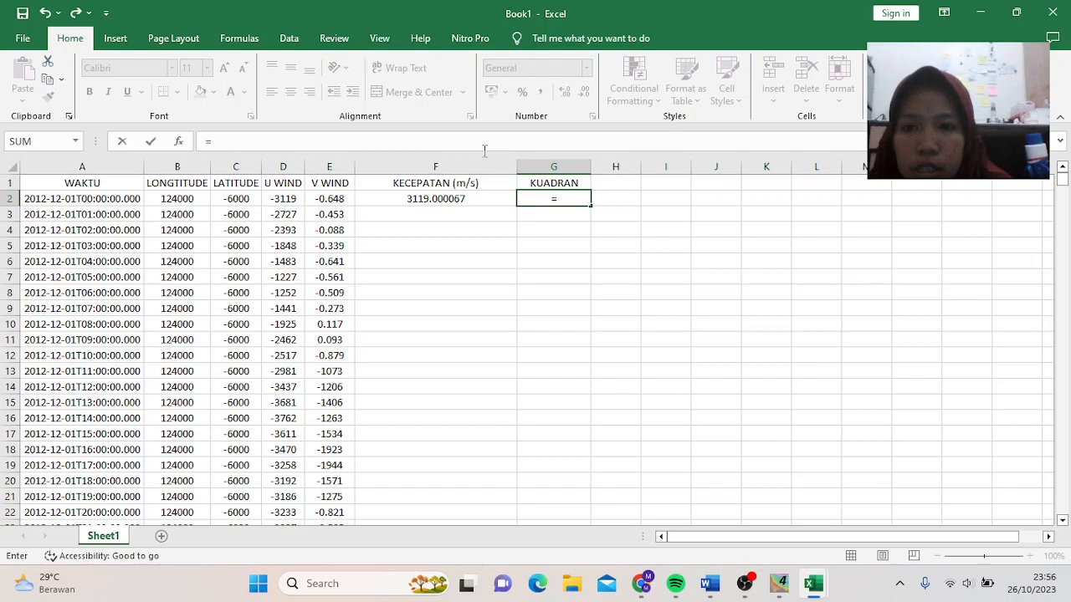
type("IS")
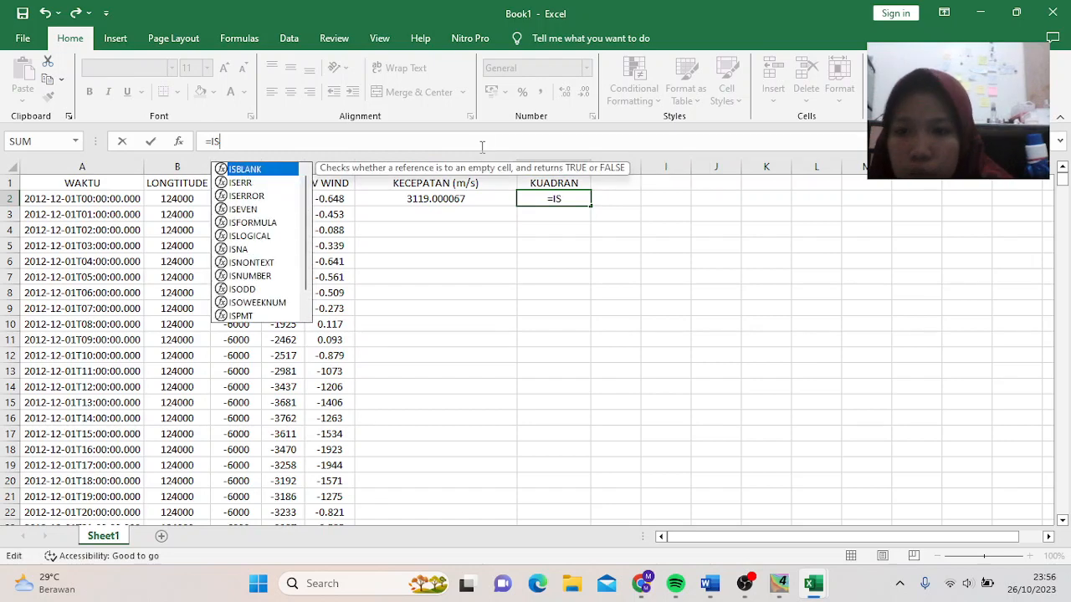
key("BackSpace")
type("F")
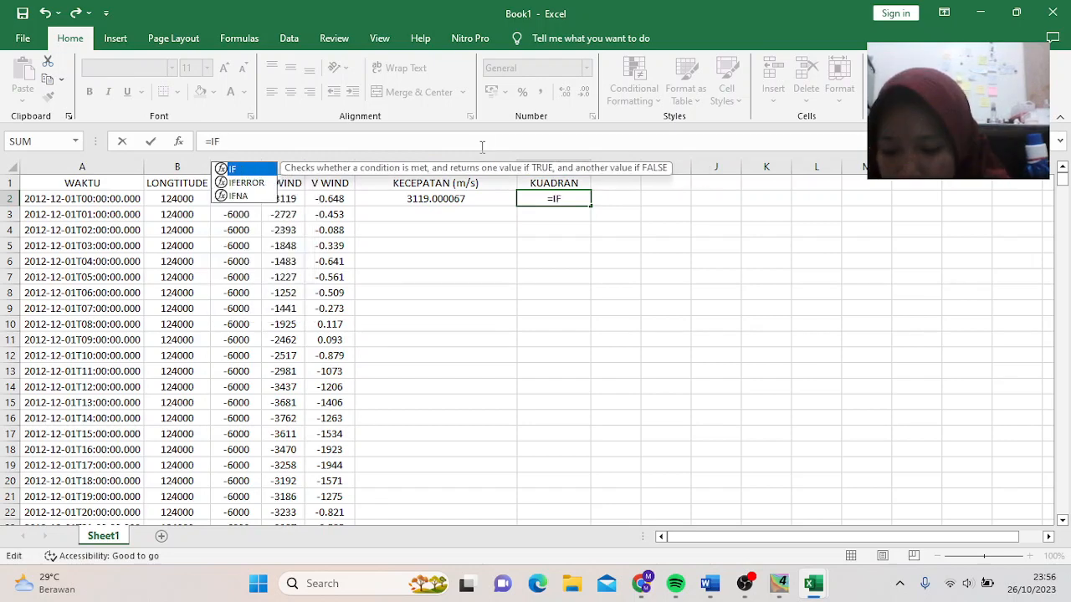
type("(A")
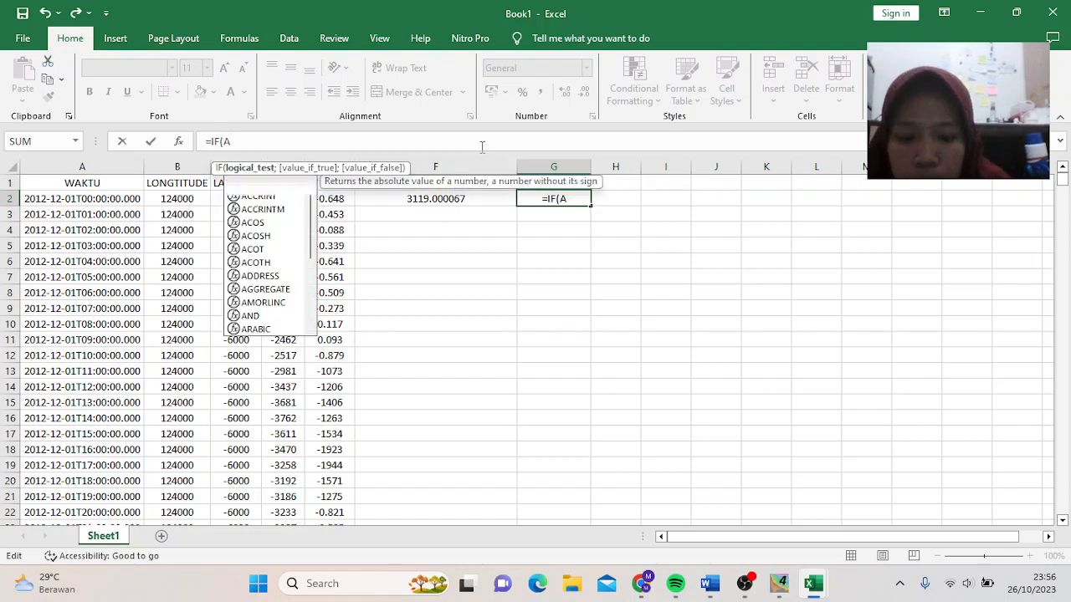
type("ND(")
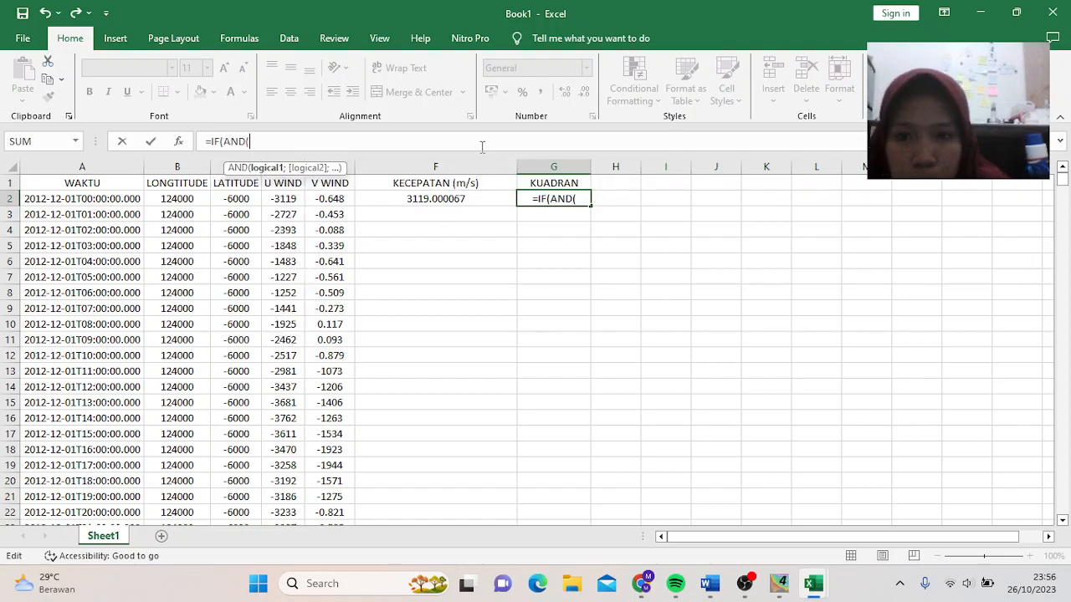
left_click(289, 195)
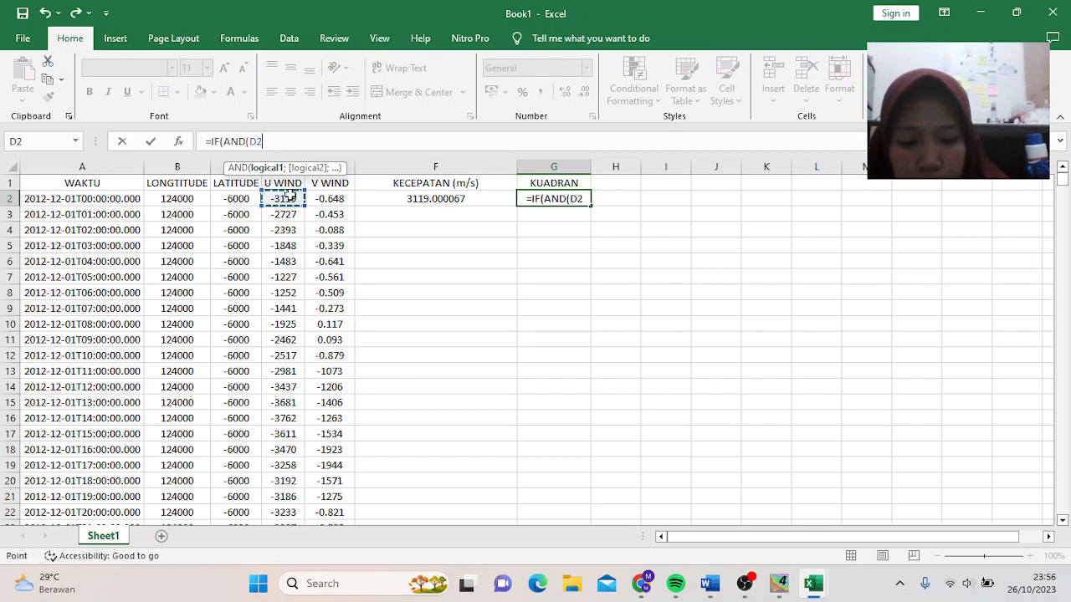
type(">")
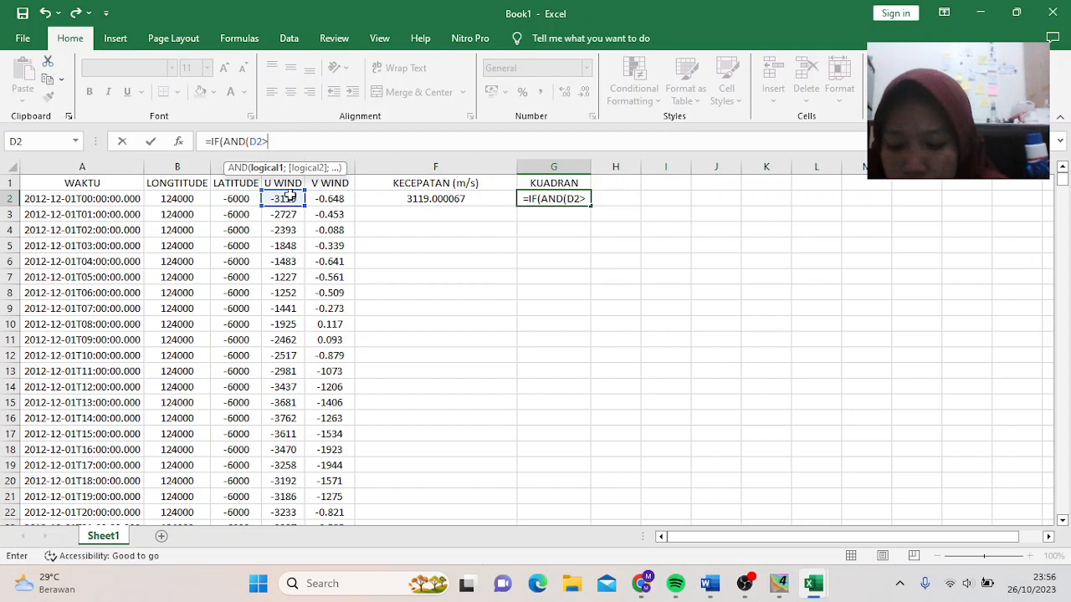
type("=0")
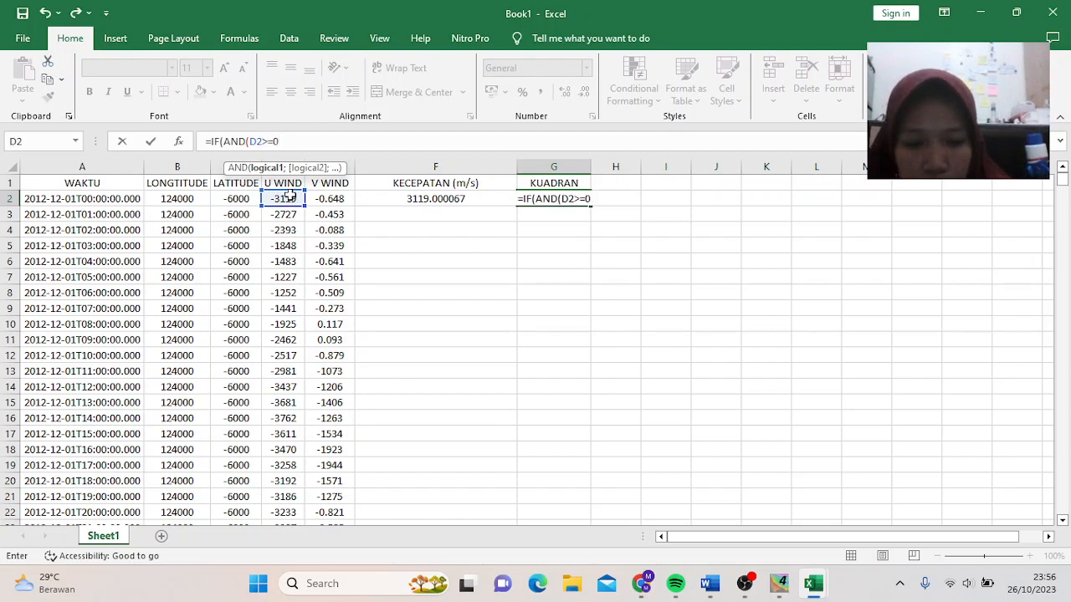
type(";")
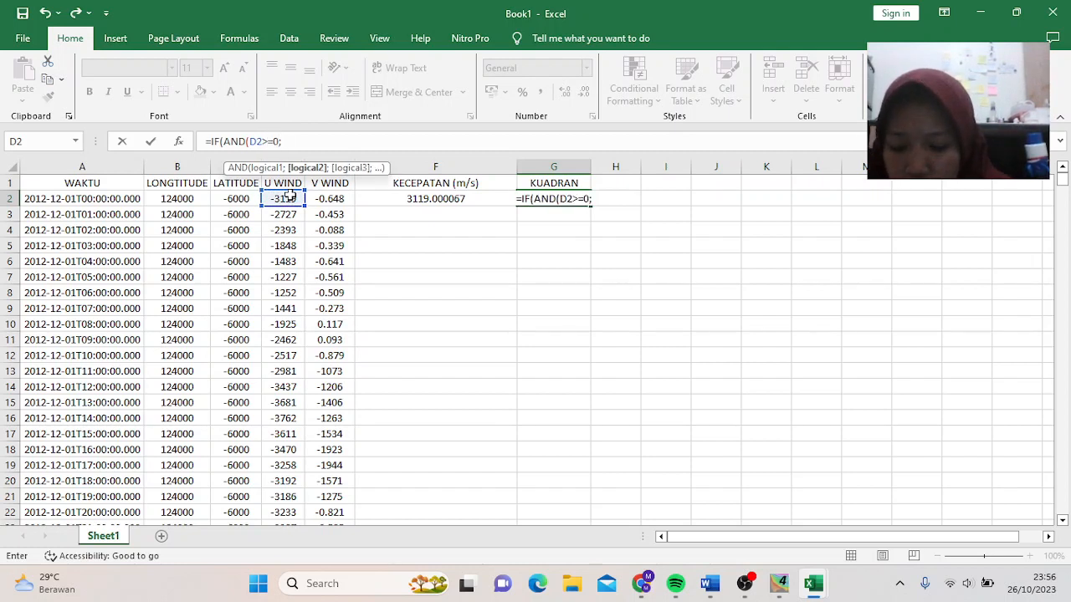
left_click(331, 198)
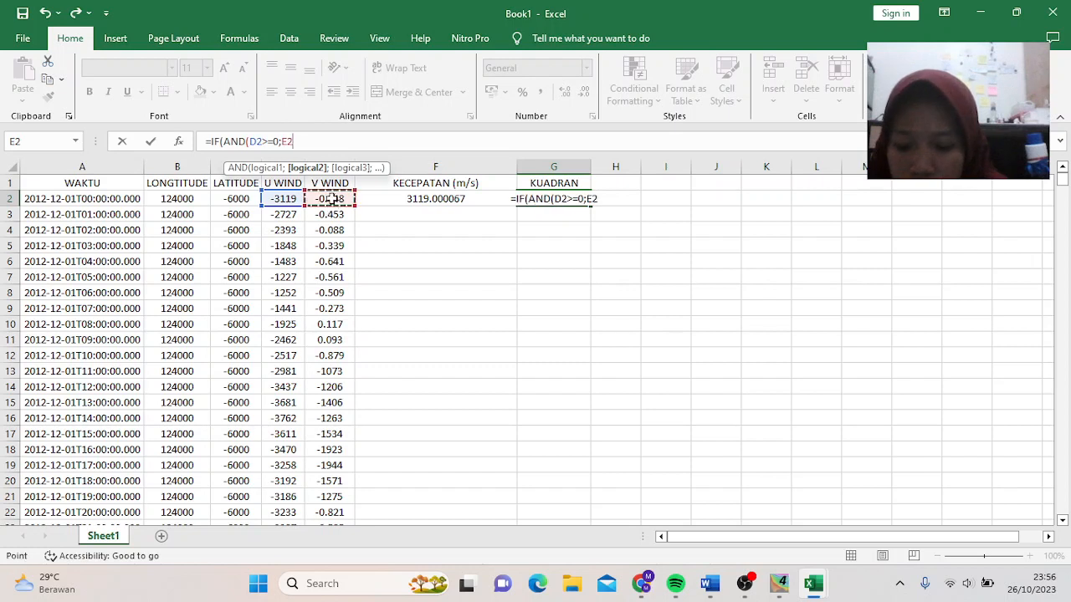
type(">")
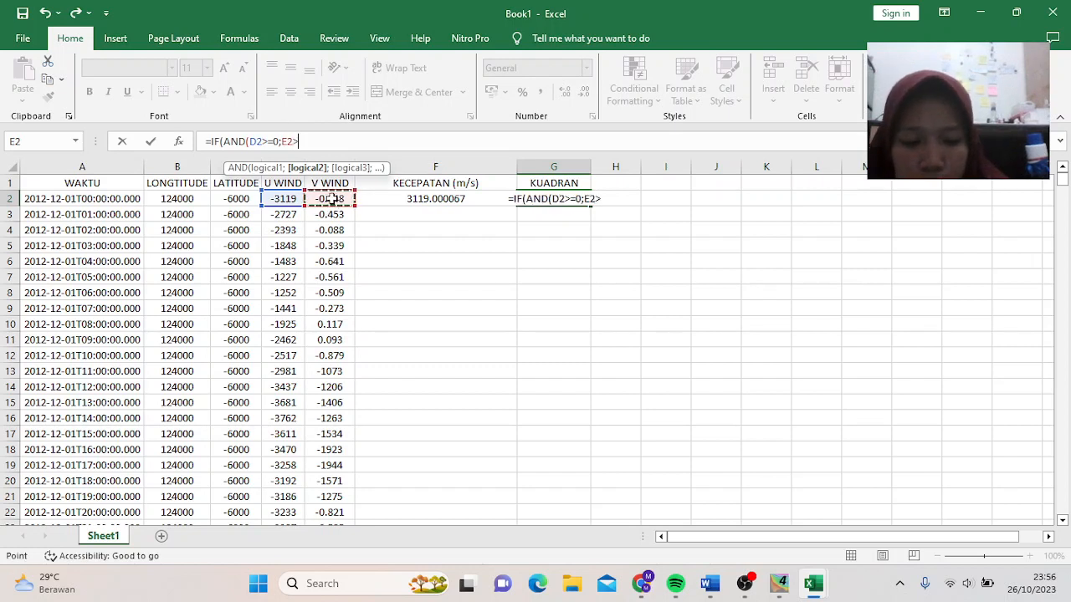
type("=0")
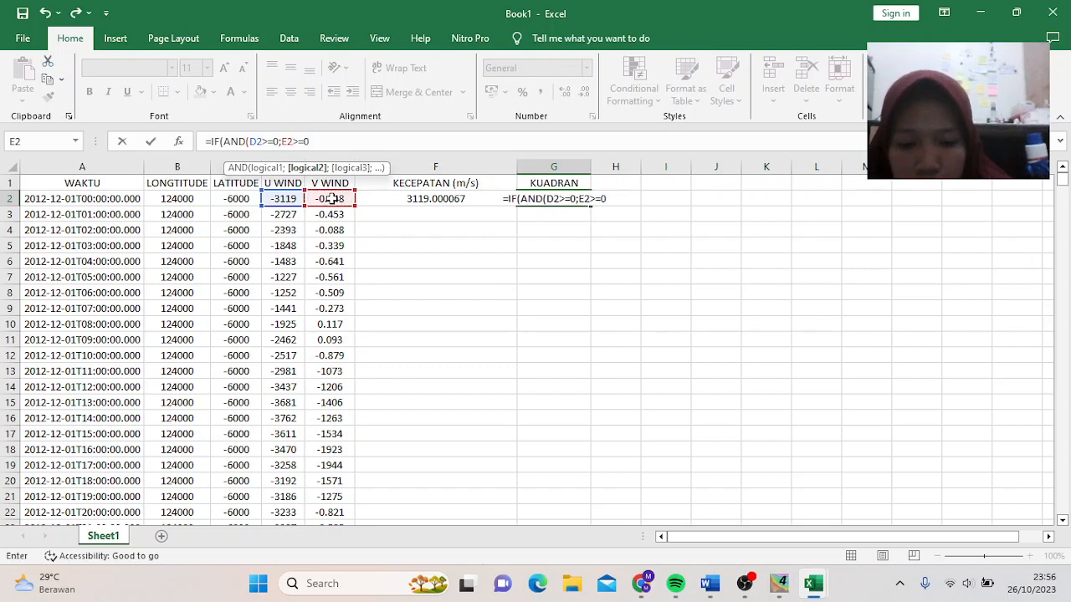
type(")")
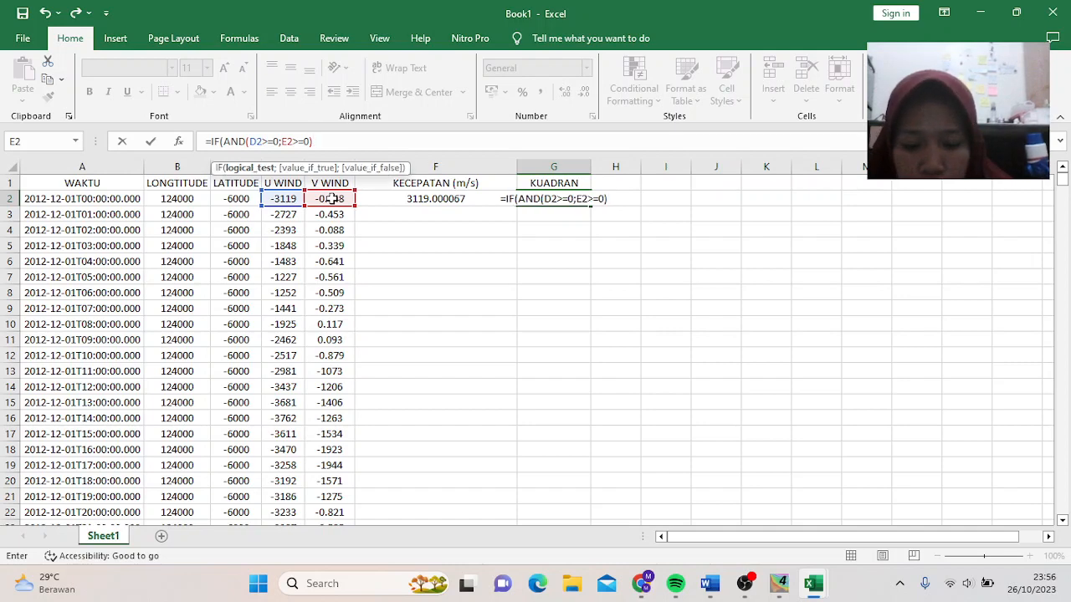
type(";\"")
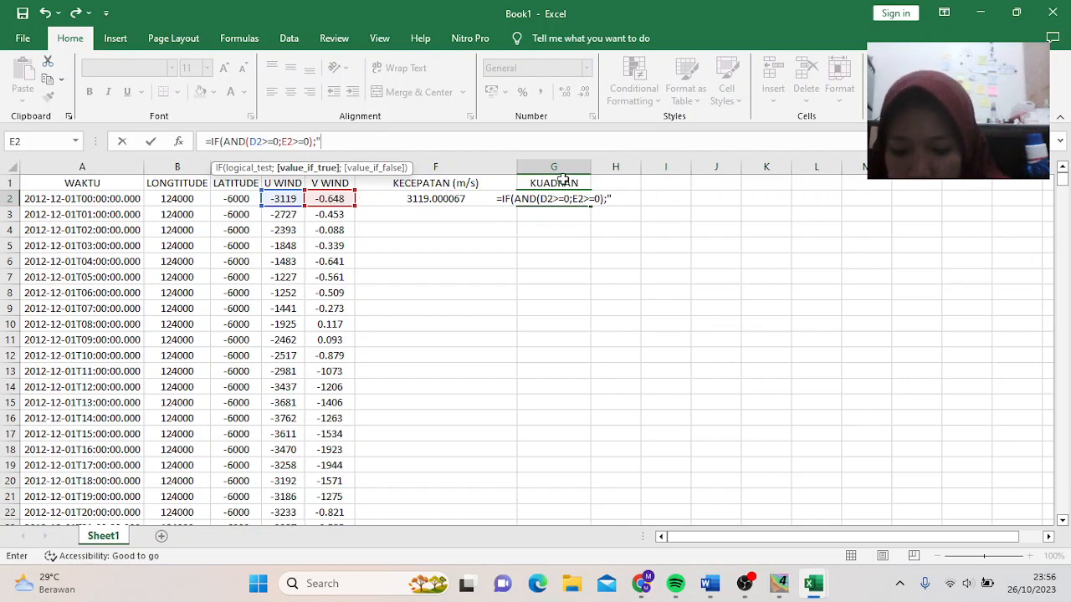
type("K")
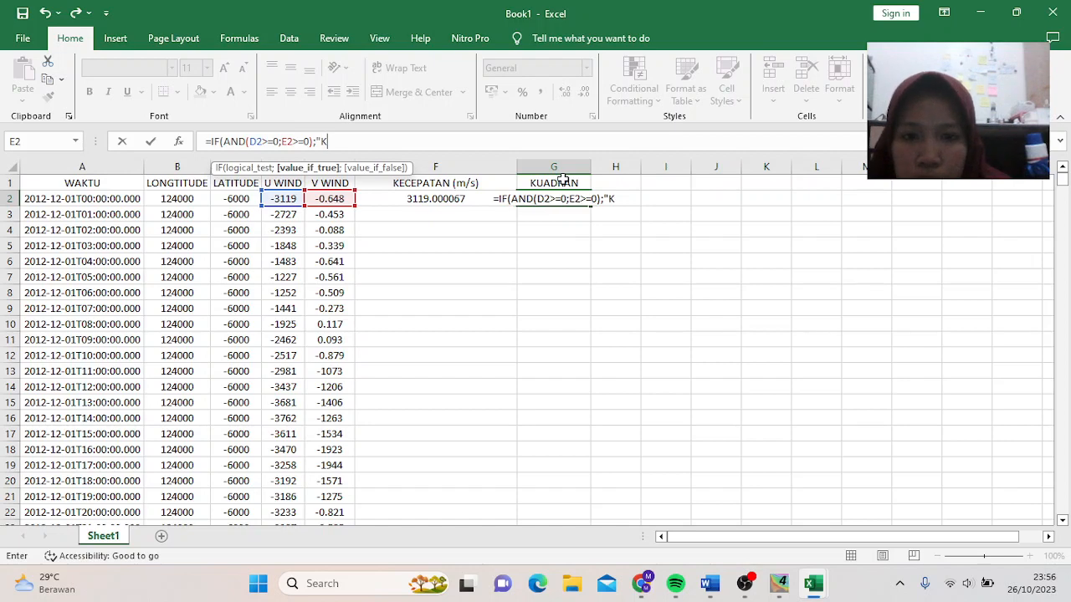
type("1")
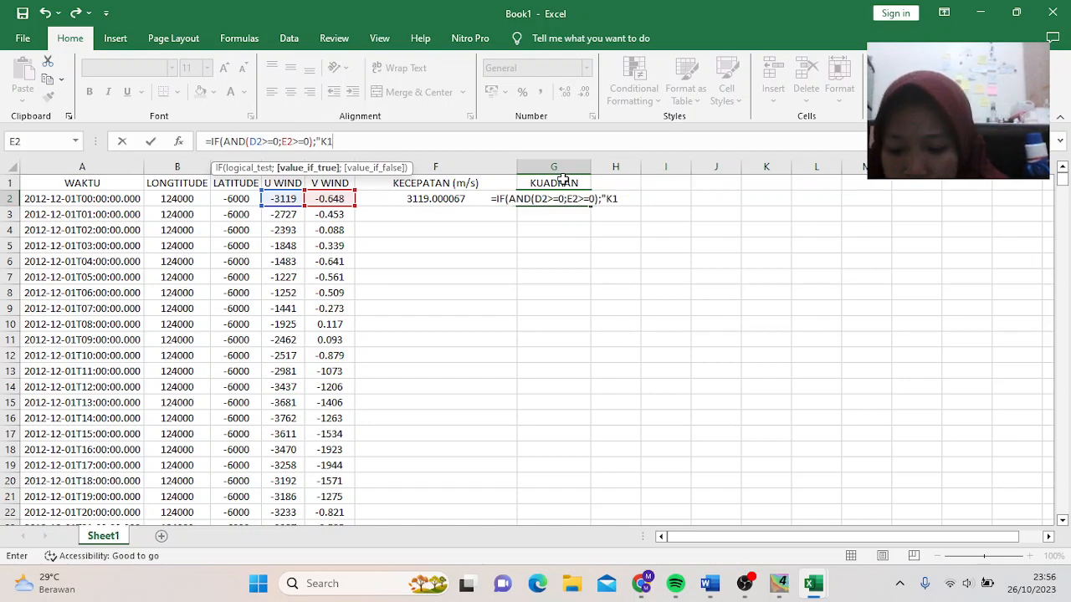
type("\"")
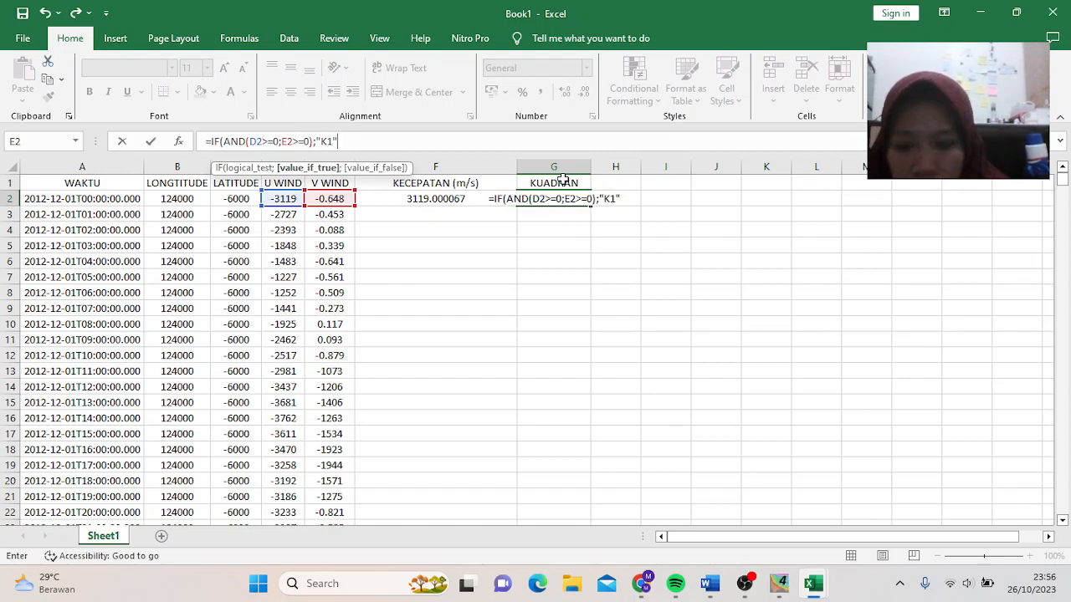
type(";")
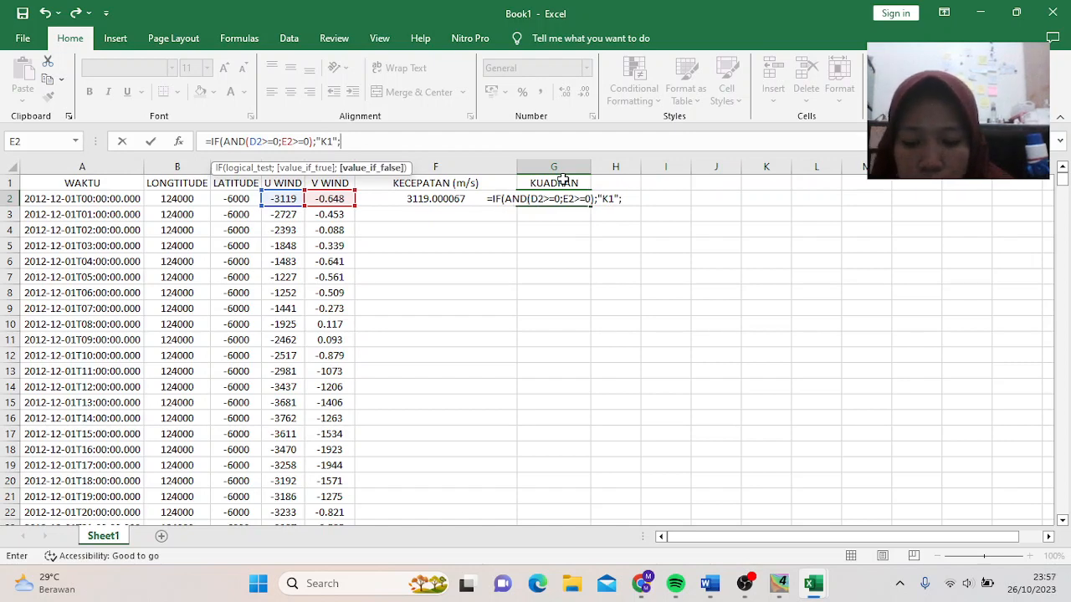
type("IF(")
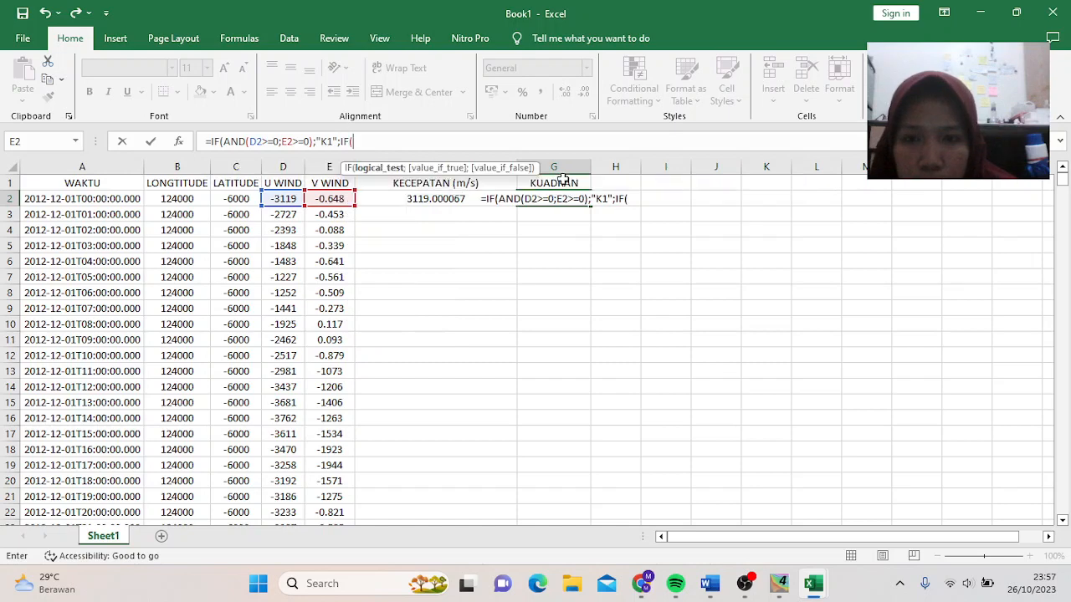
type("AND")
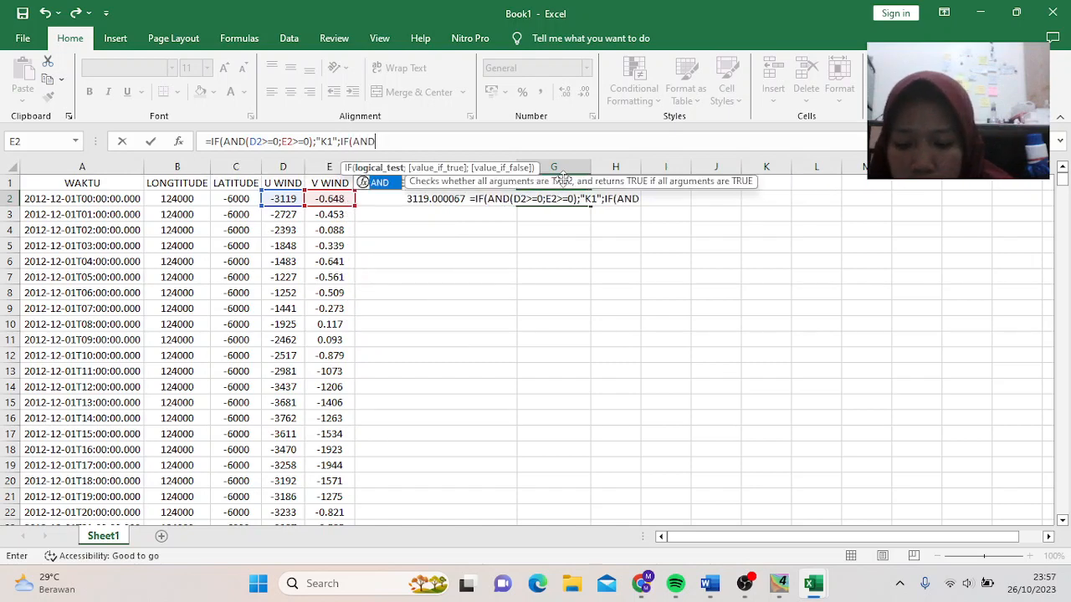
type("(")
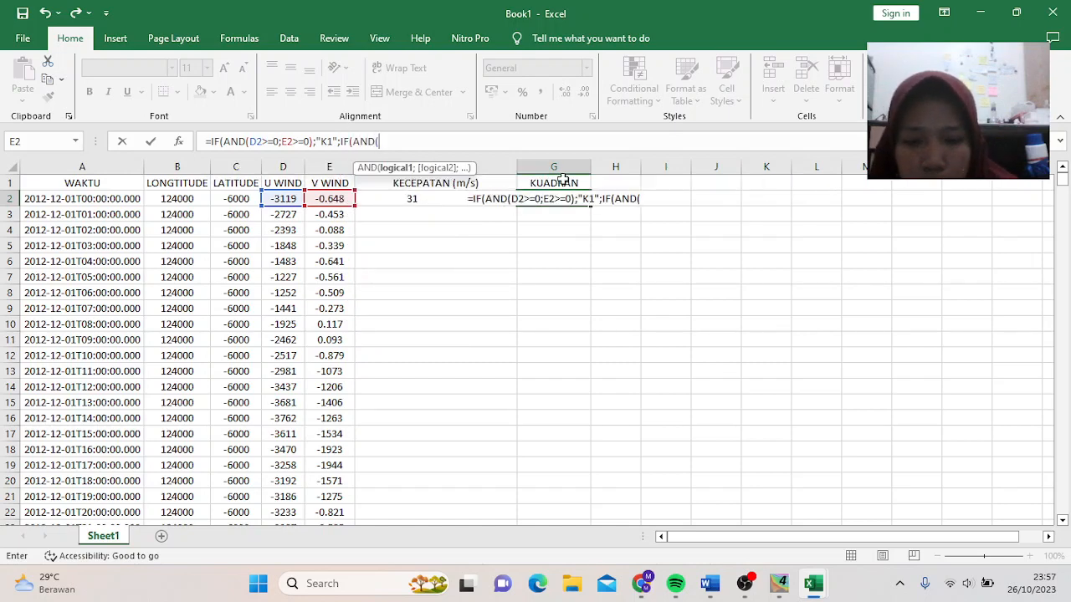
- Add the K2 branch for D2>=0 and E2<0 to the G2 formula
left_click(286, 199)
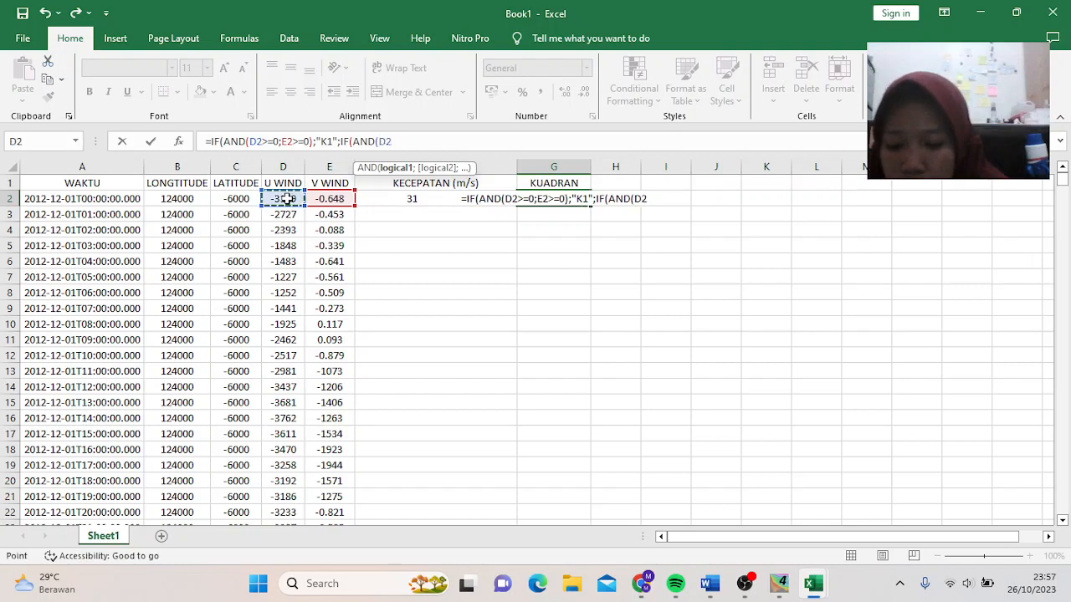
type(">")
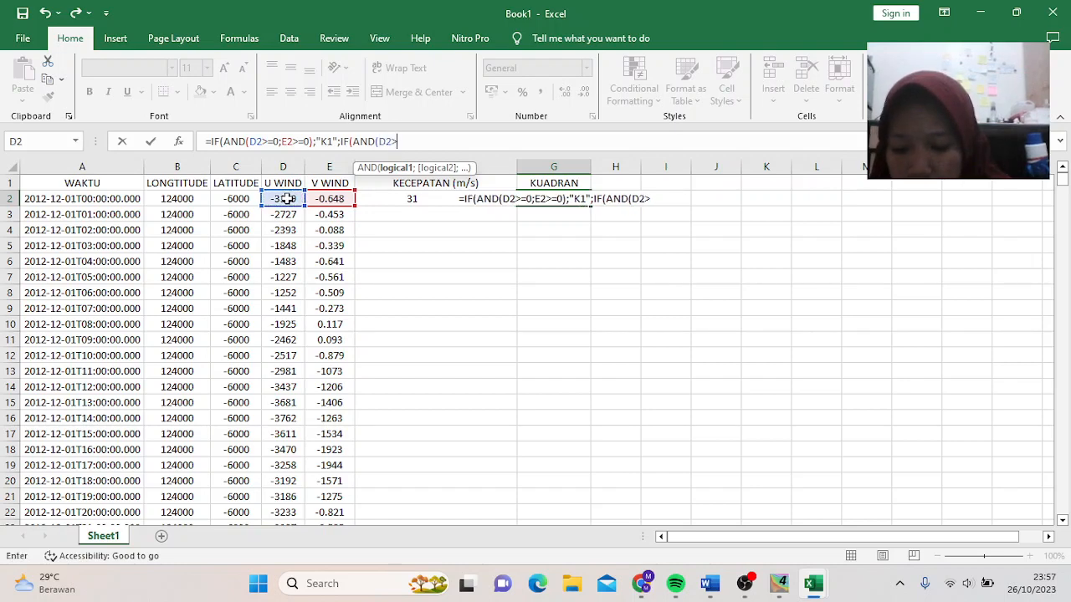
type("=0")
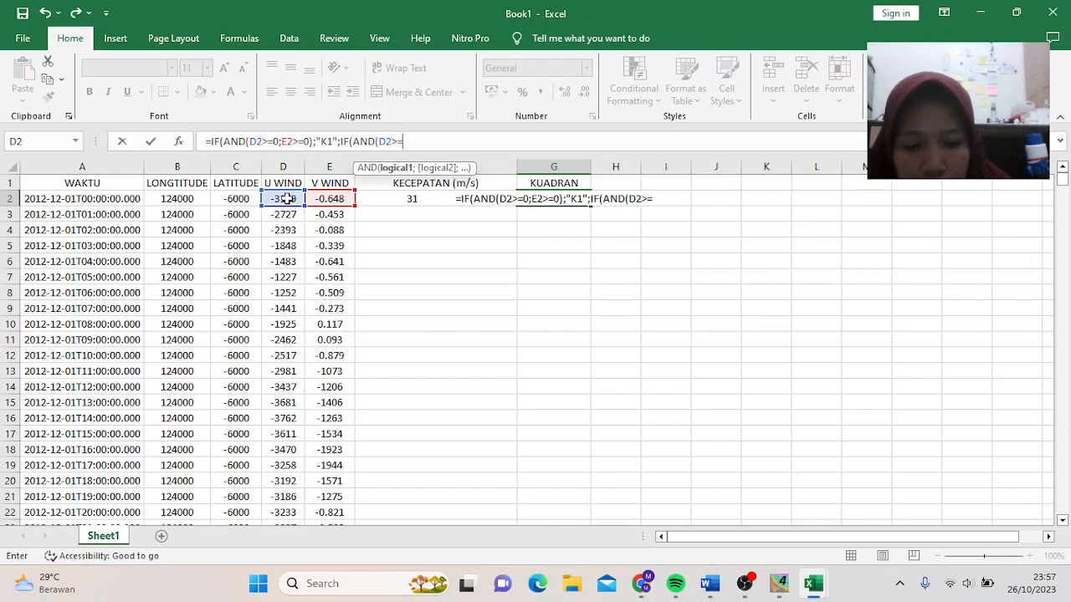
type(";")
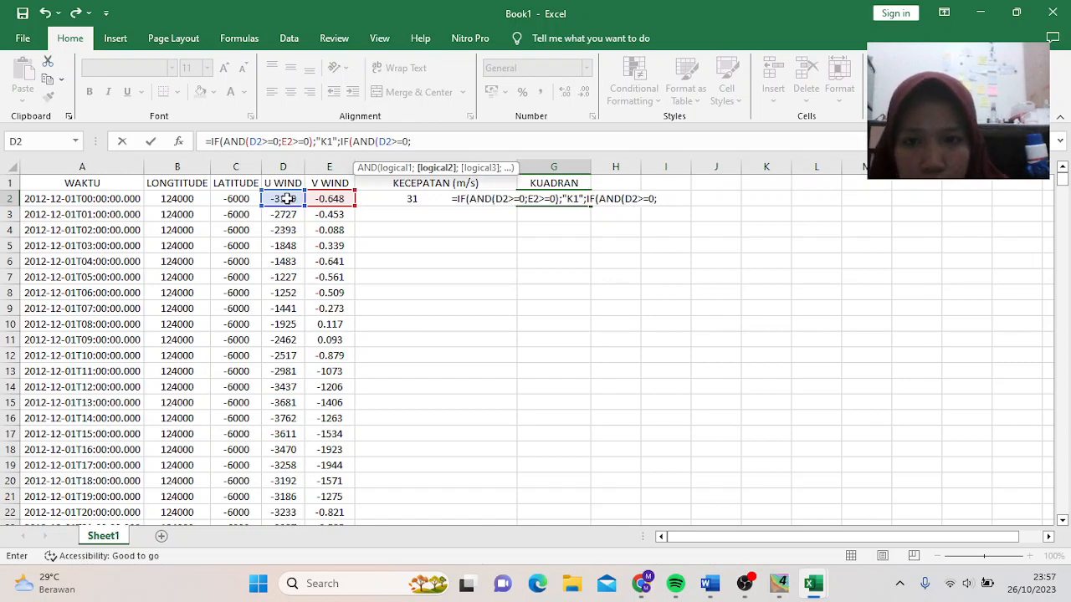
left_click(324, 198)
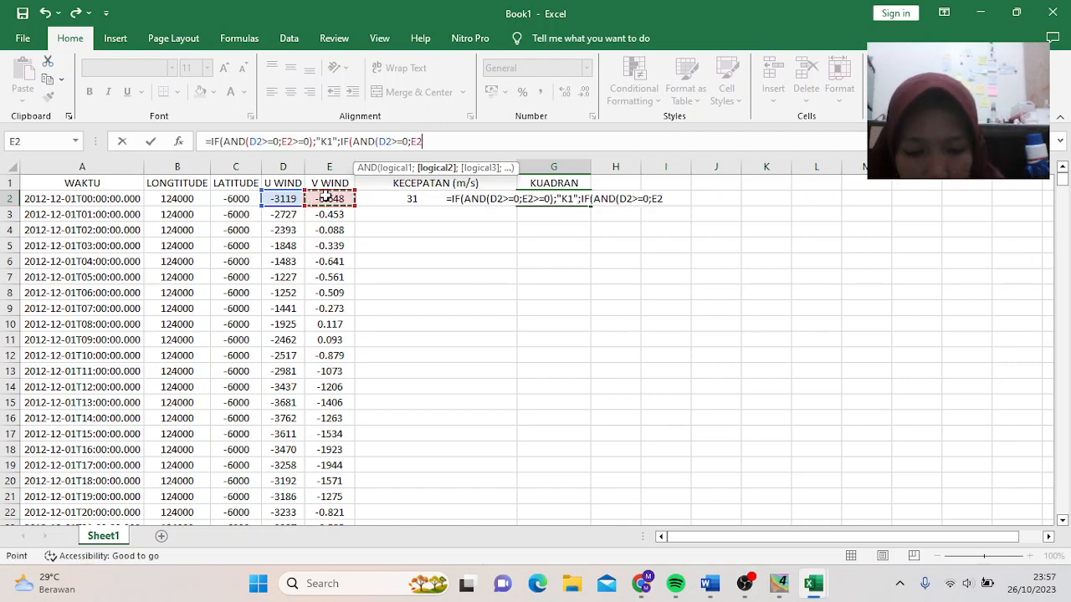
type("<0")
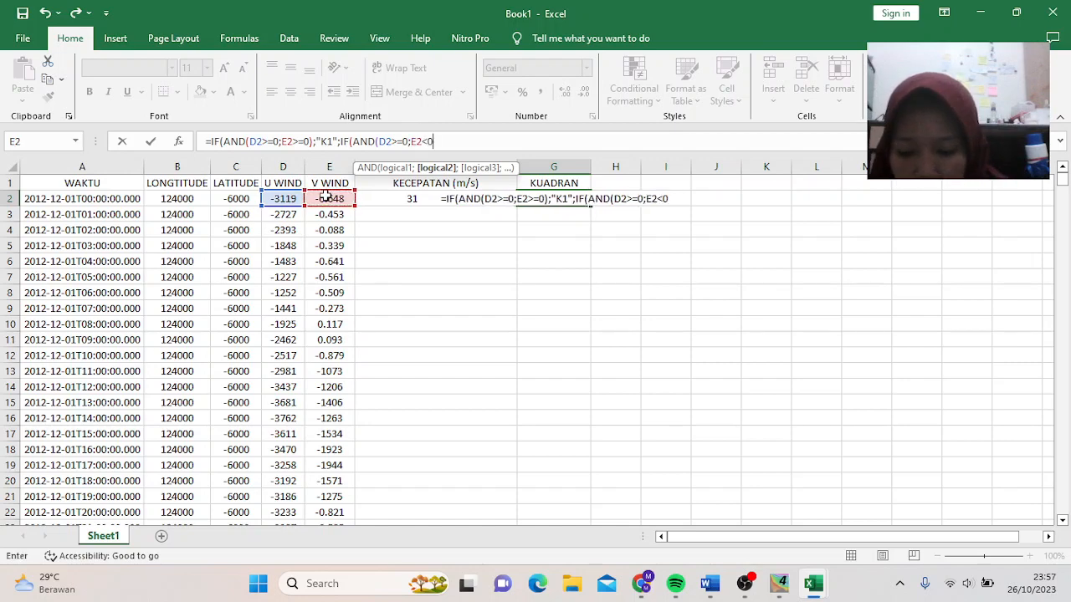
type(");")
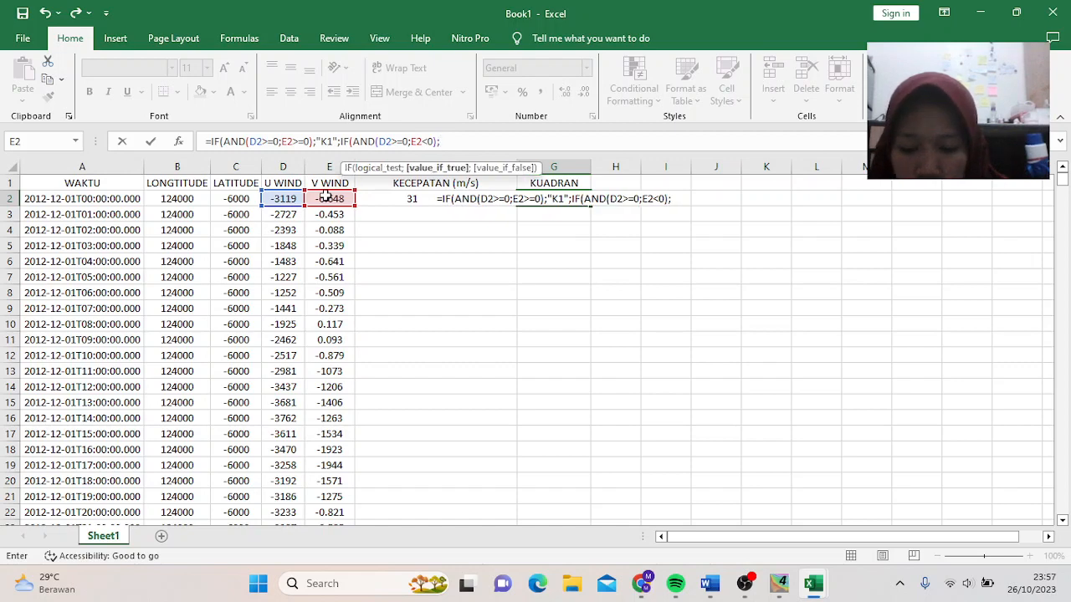
type("\"K")
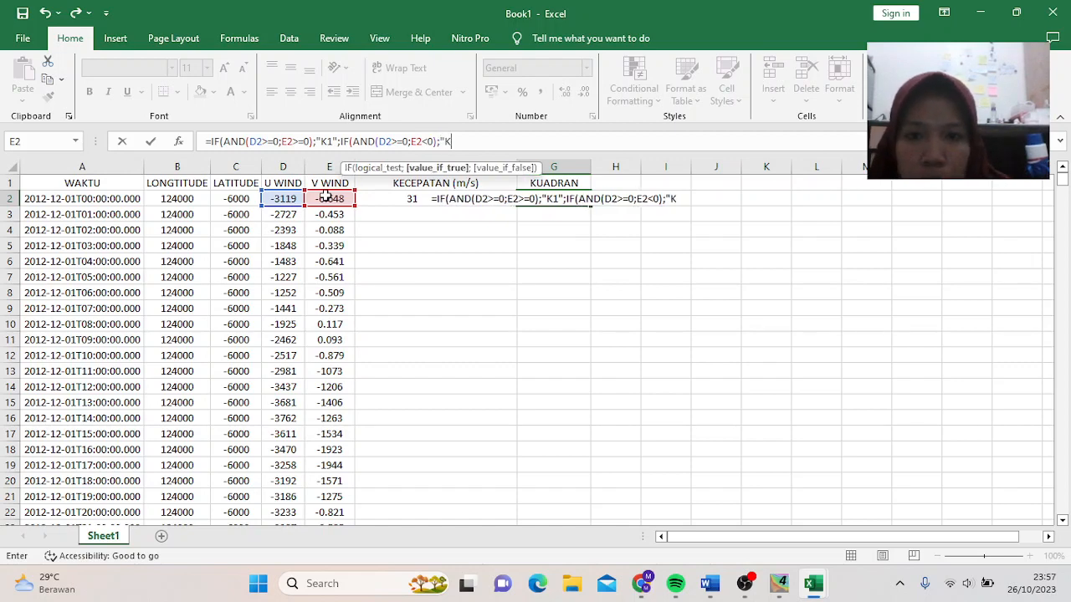
type("2\"")
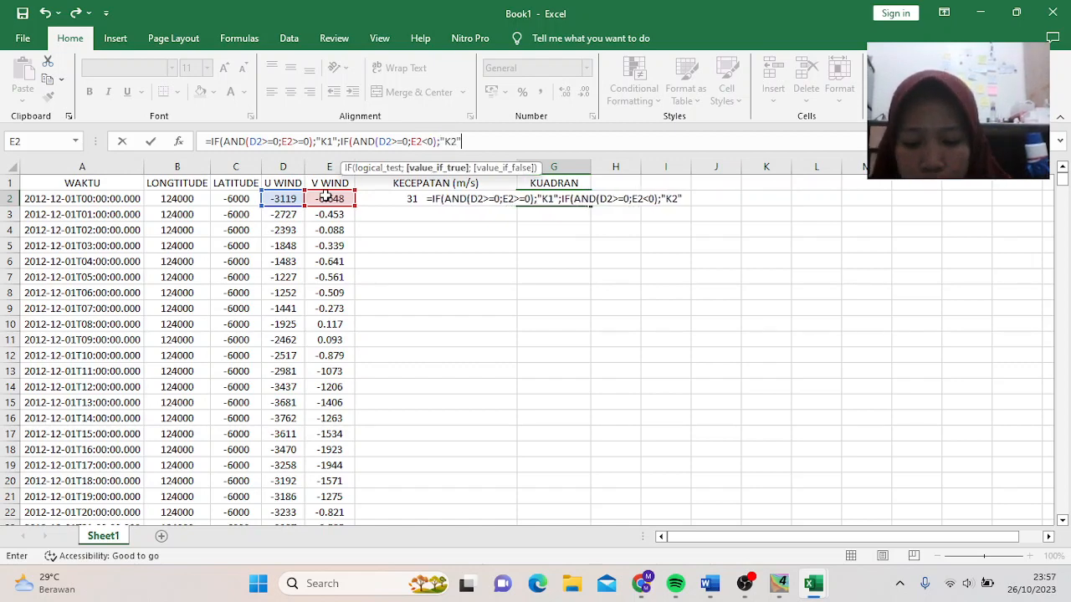
type(";")
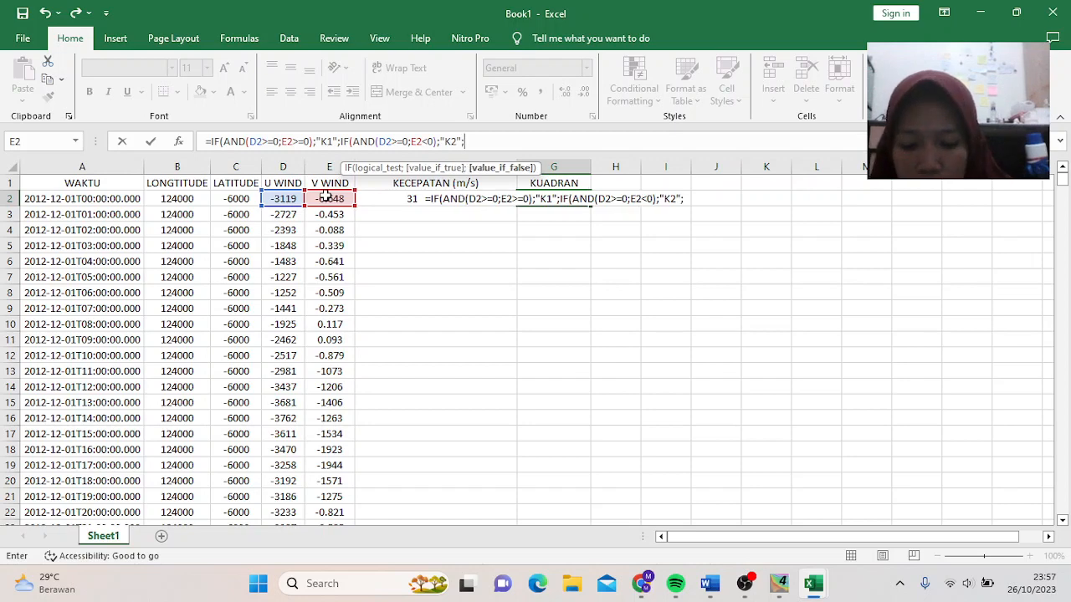
type("IF")
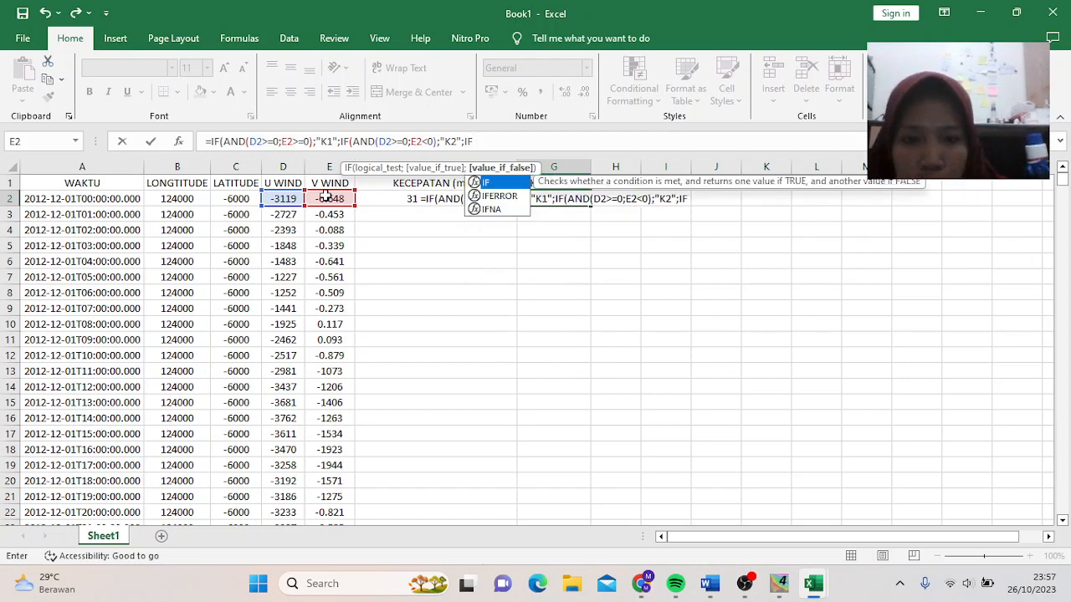
type("(AN")
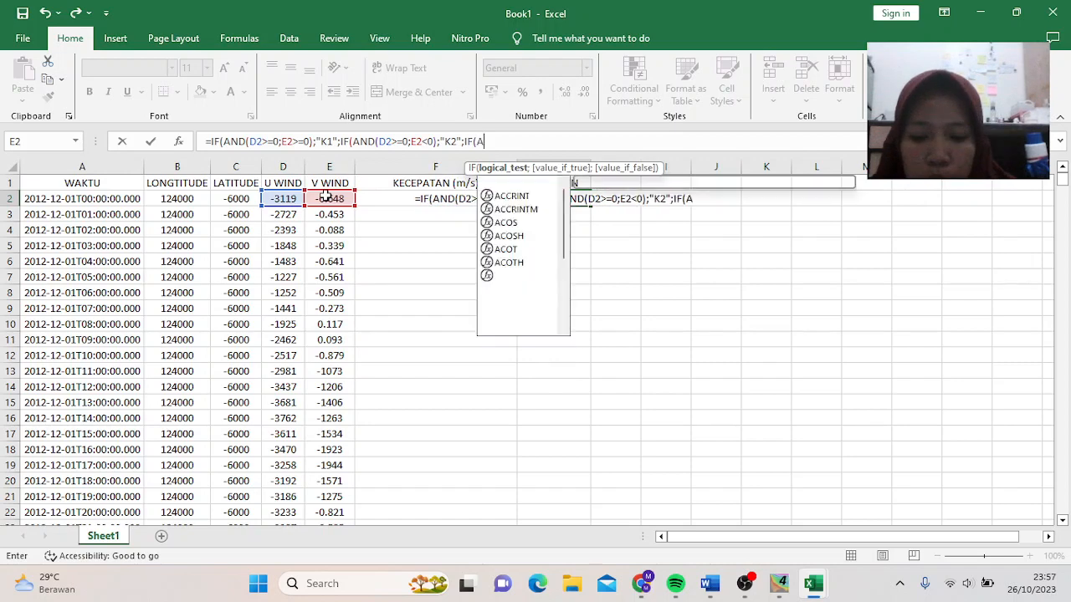
type("D(")
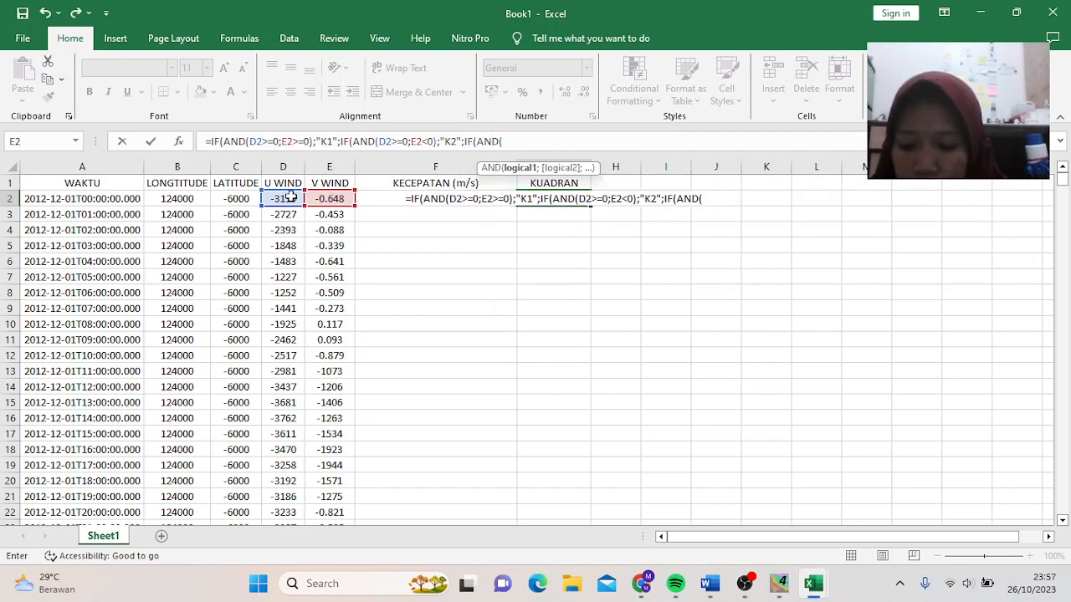
- Add the K3 branch for negative U (D2<0) to the G2 formula
left_click(288, 198)
type("<")
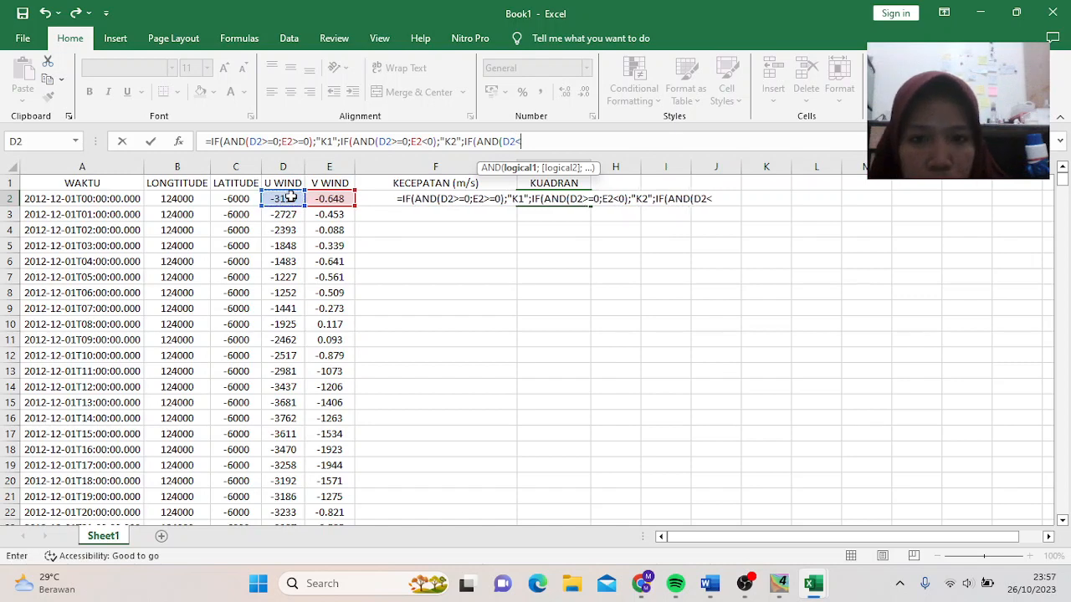
type("0")
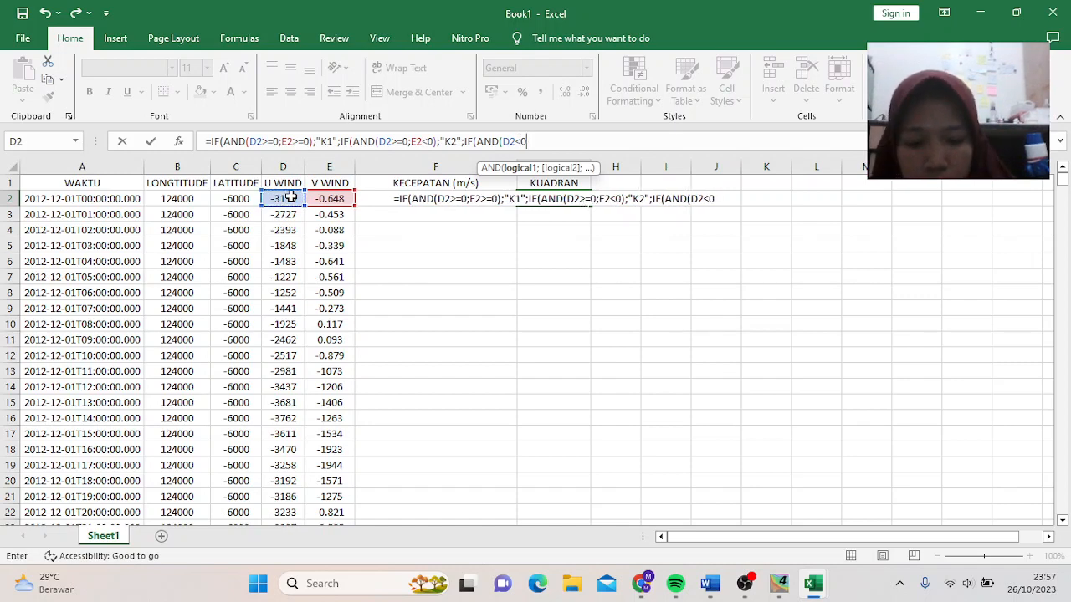
type(";")
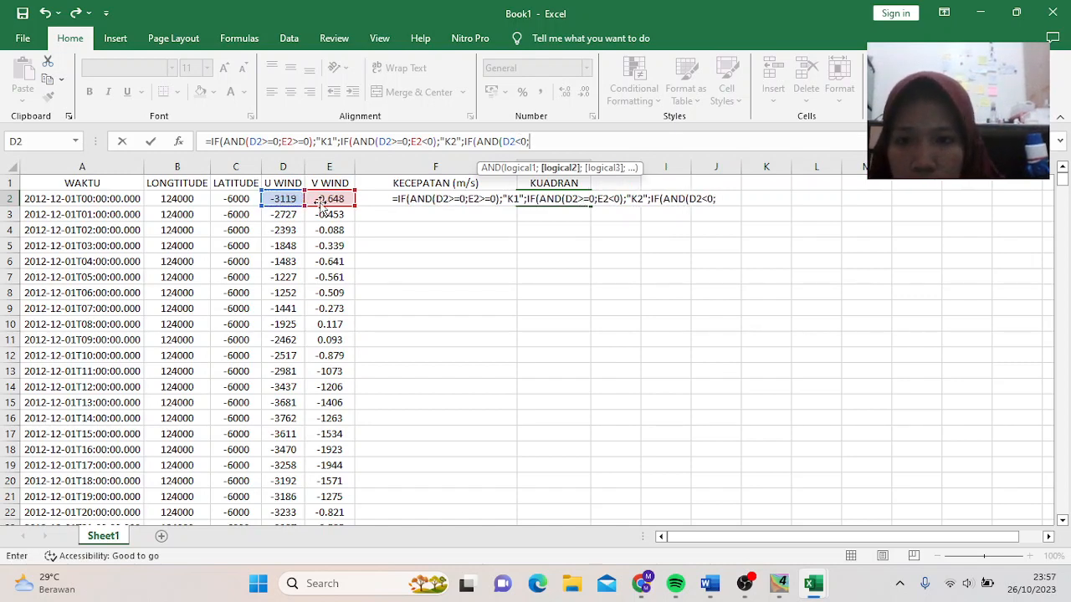
left_click(330, 201)
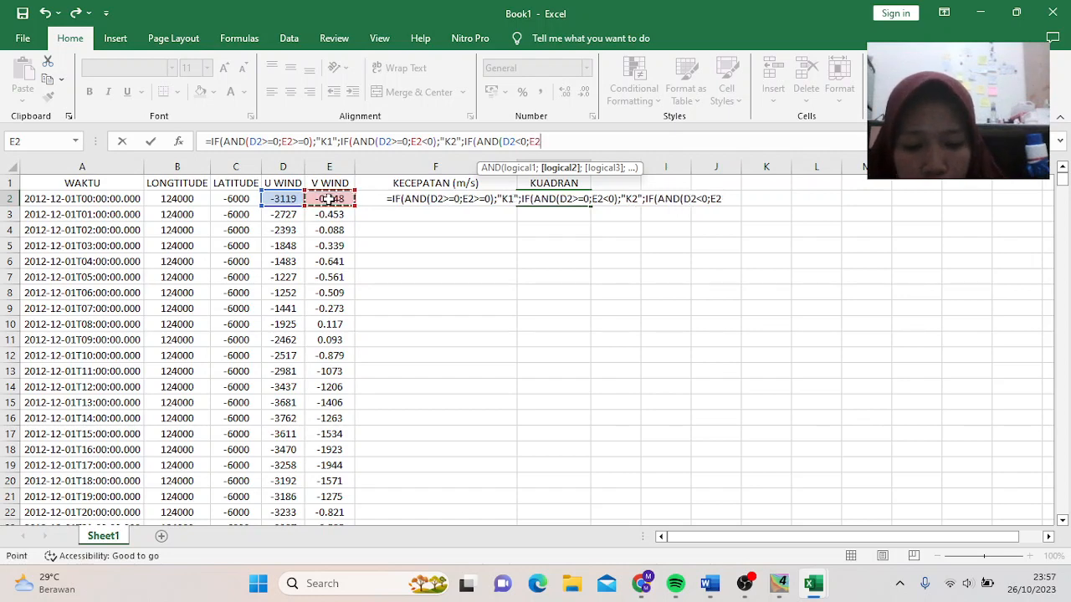
type(",0")
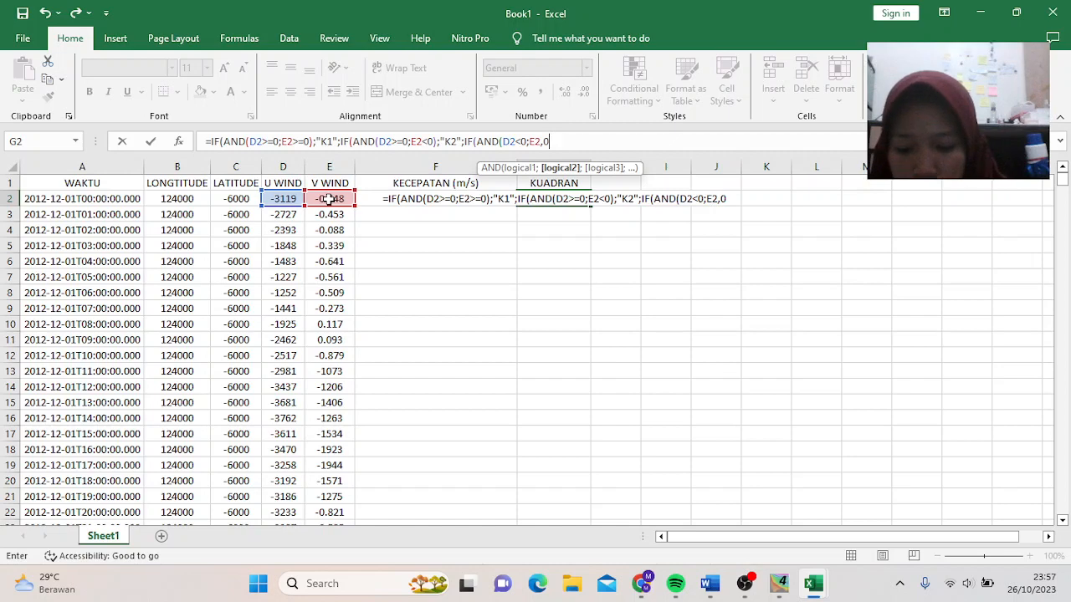
type(");")
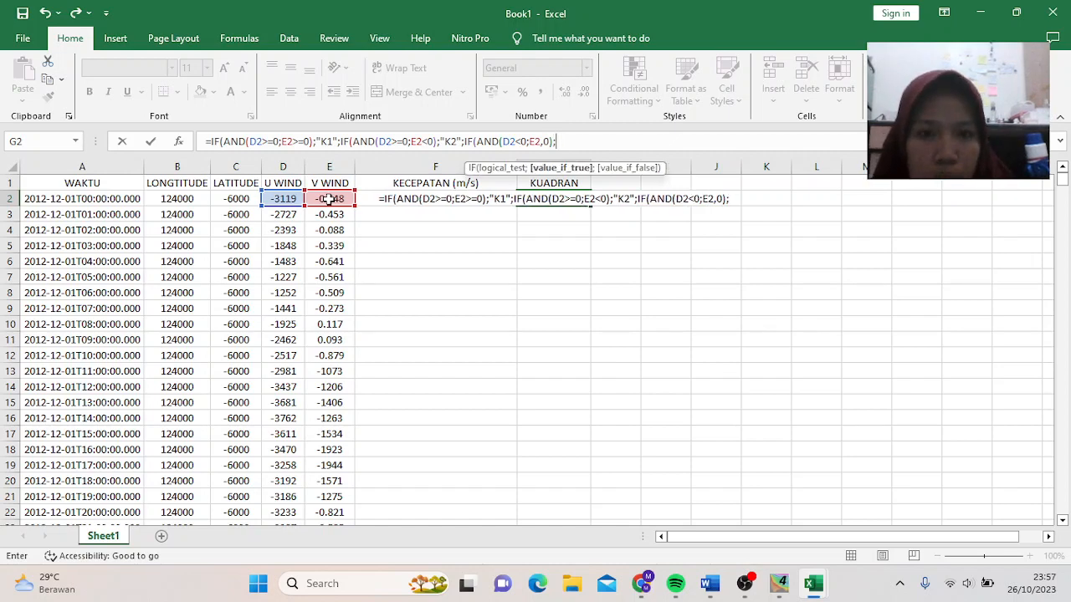
type("'")
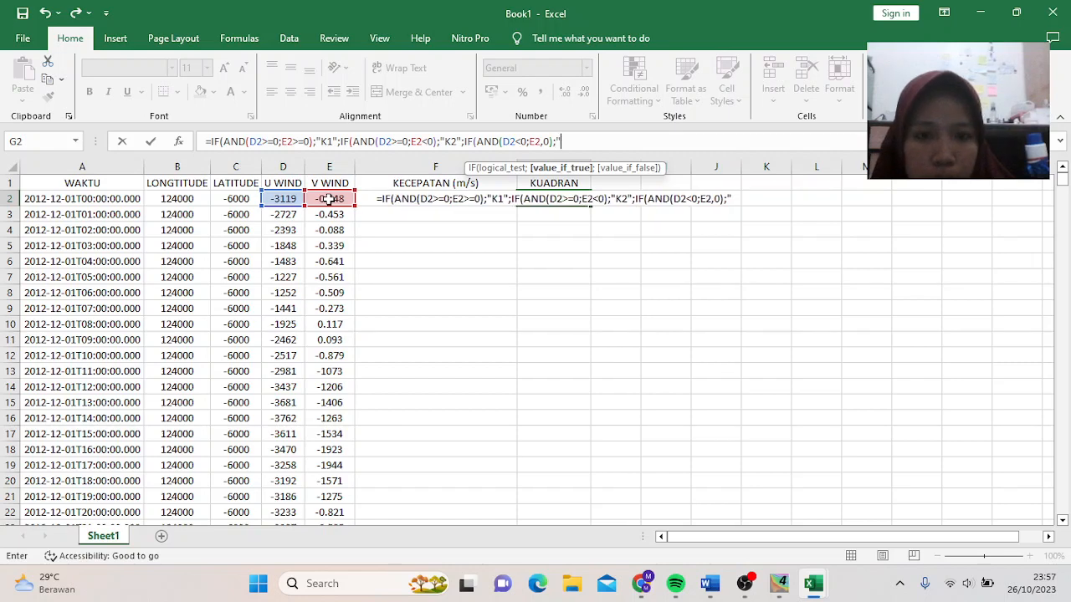
type("K3")
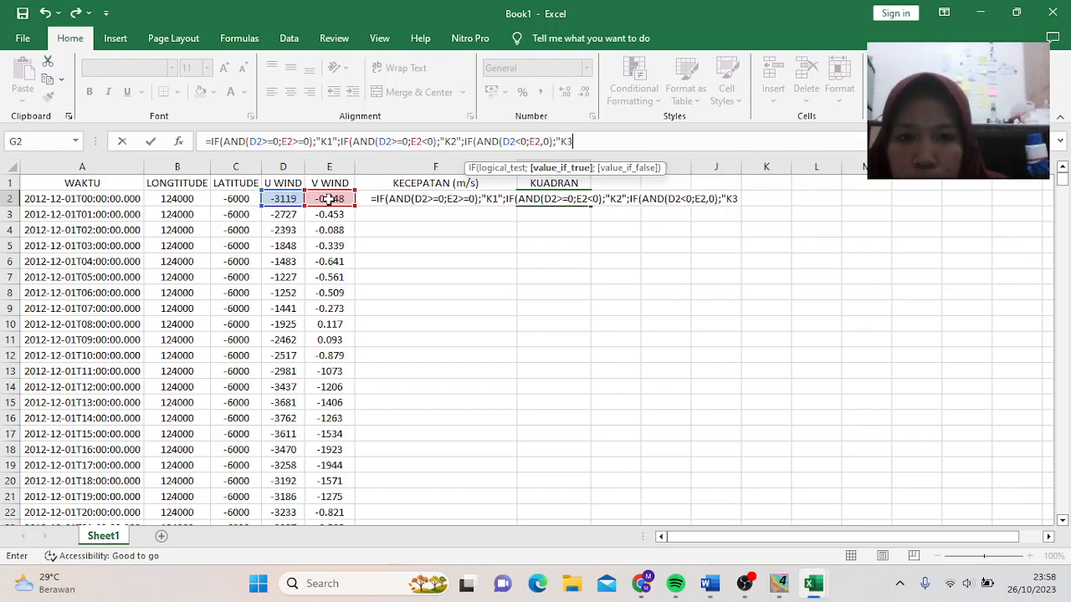
type("\"")
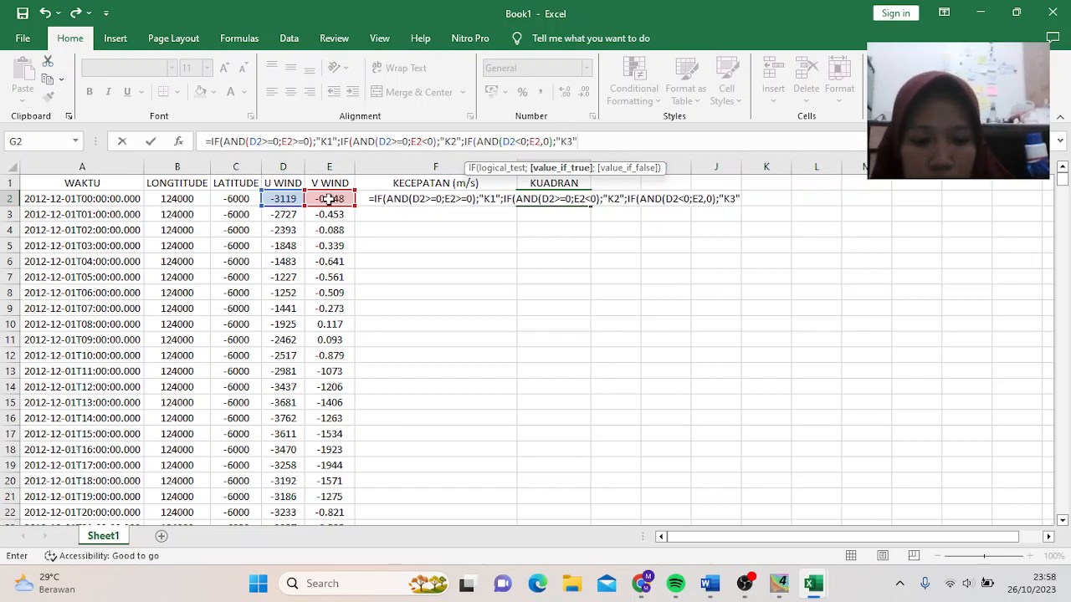
type(";IF")
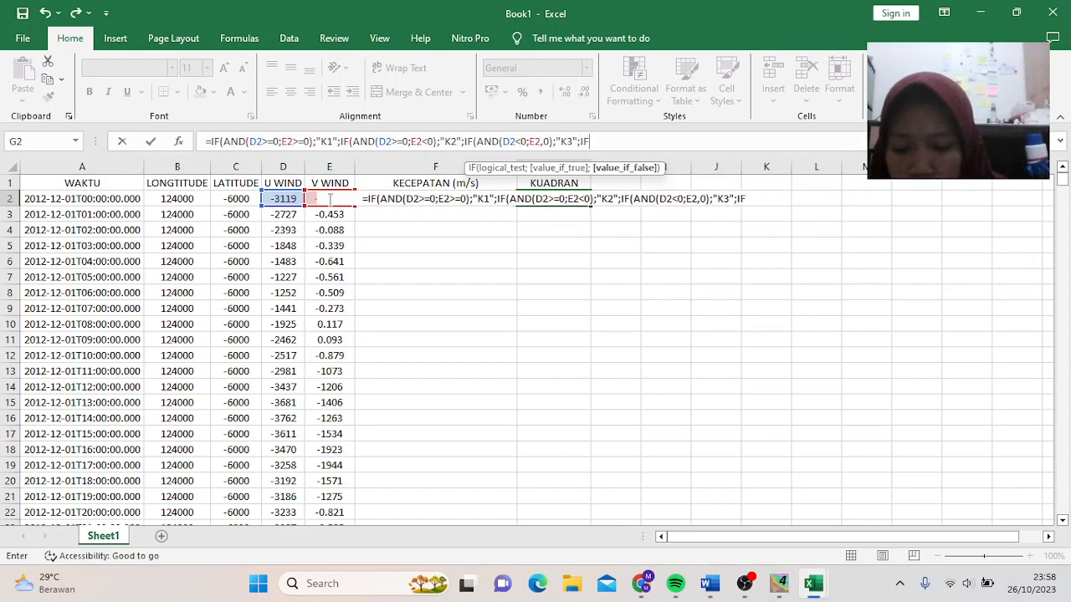
type("(AND")
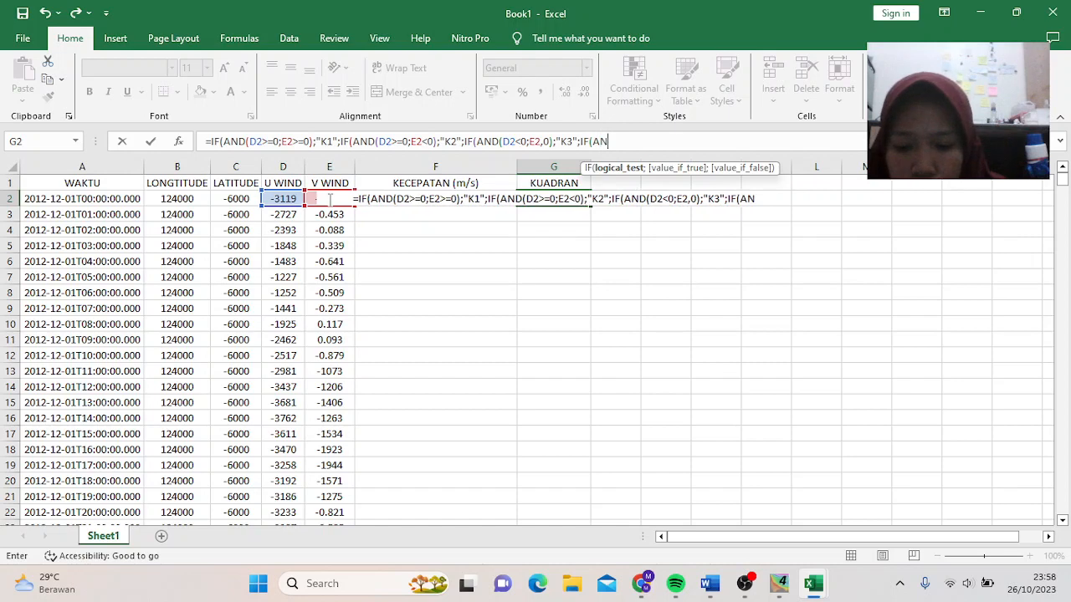
type("(")
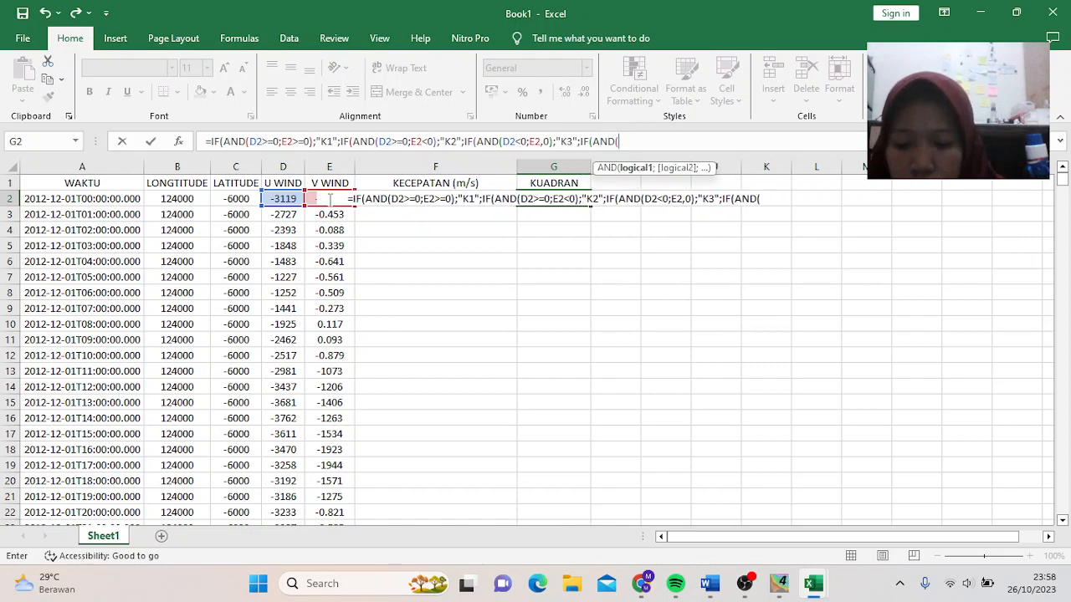
- Finish with the K4 branch for D2<0 and E2>=0, closing all parentheses, and enter it
left_click(293, 198)
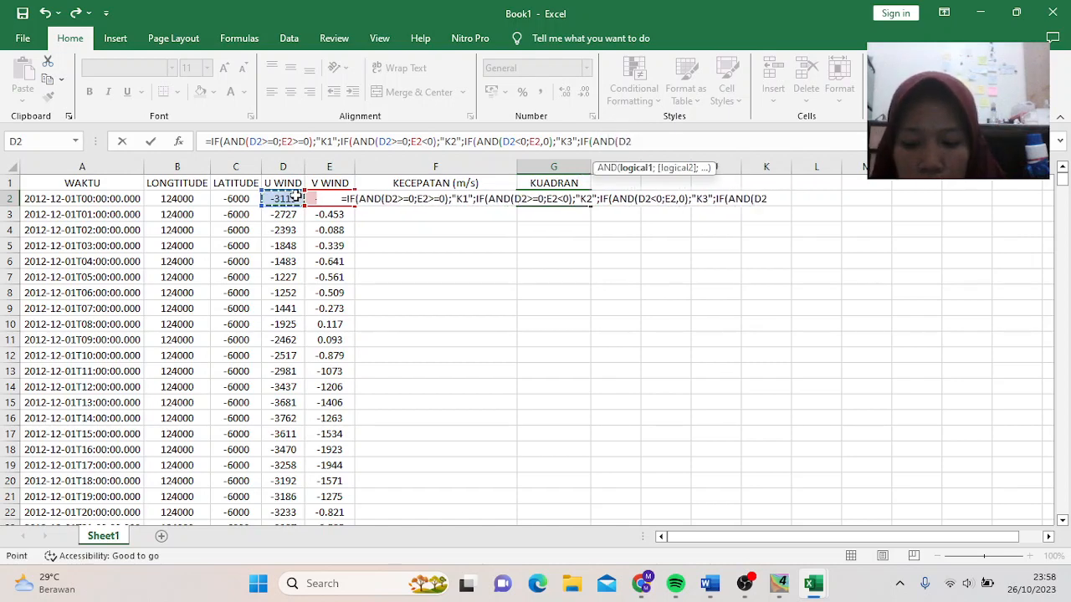
type("<0")
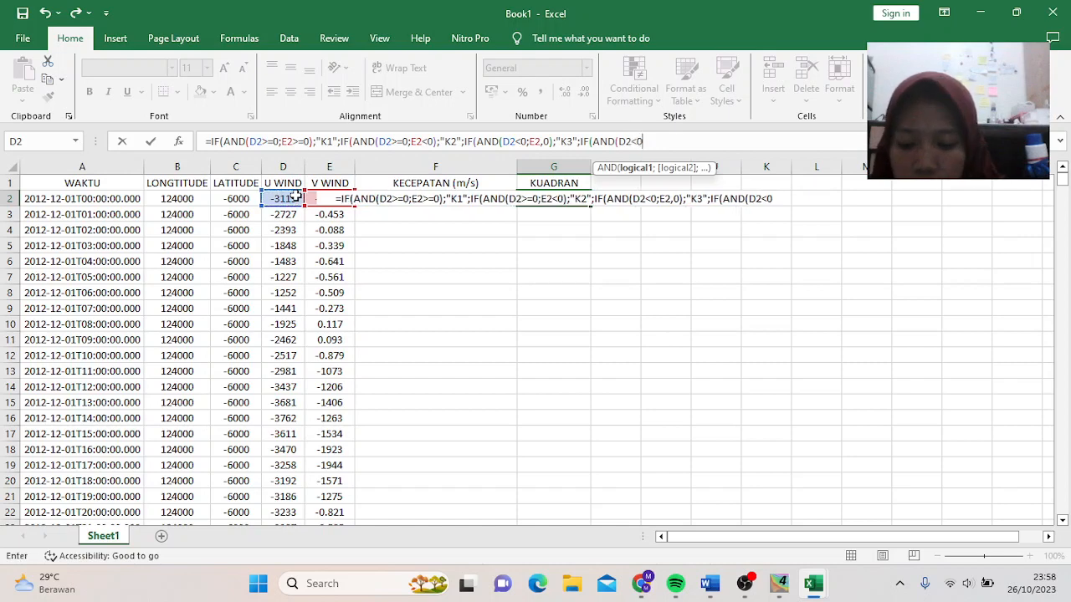
type(";")
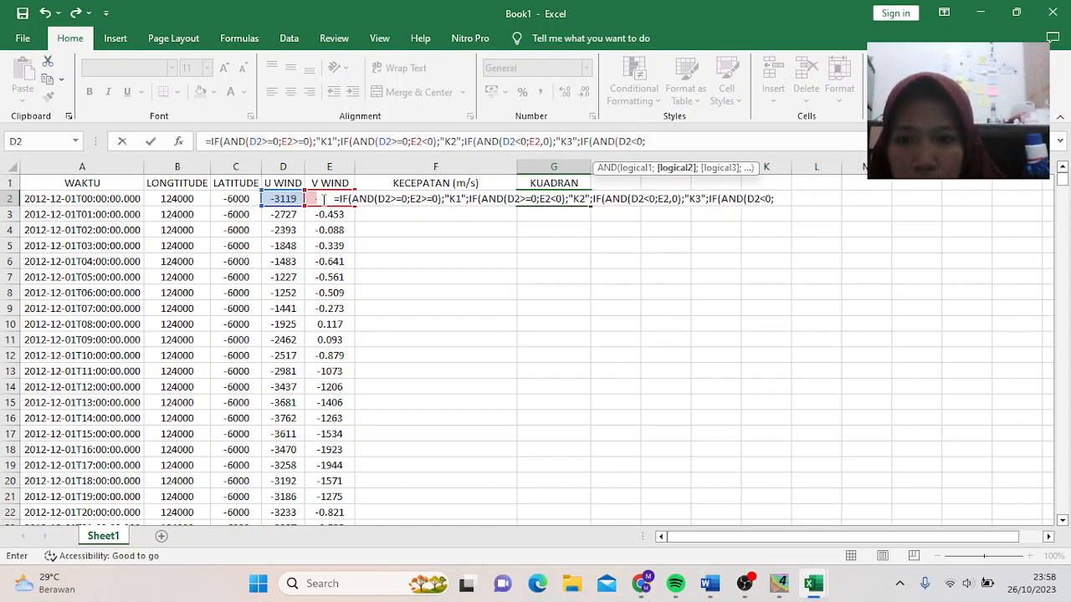
left_click(310, 199)
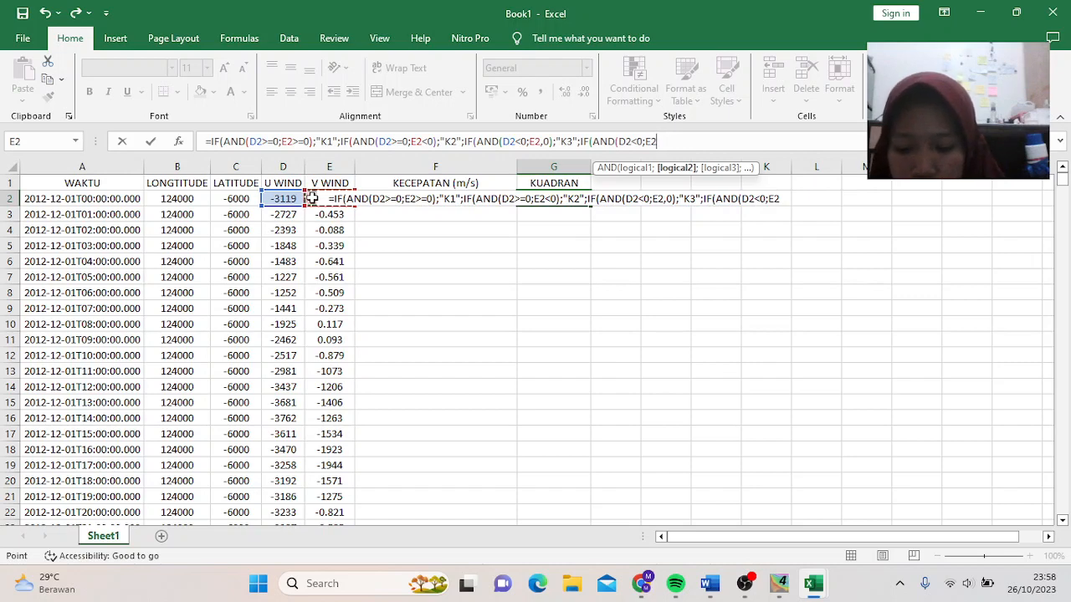
type(">=0")
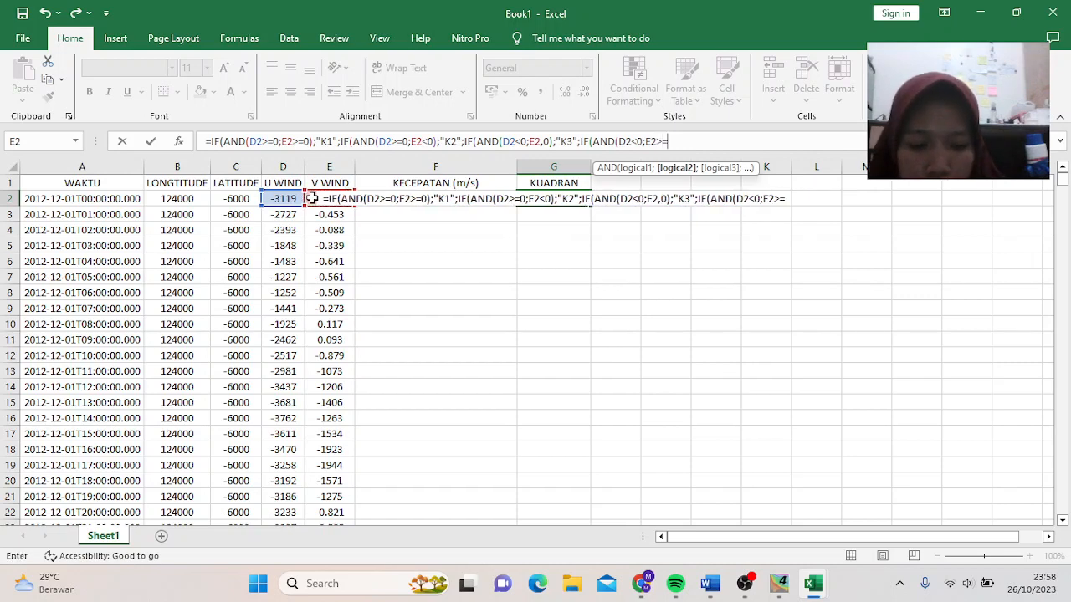
type(");")
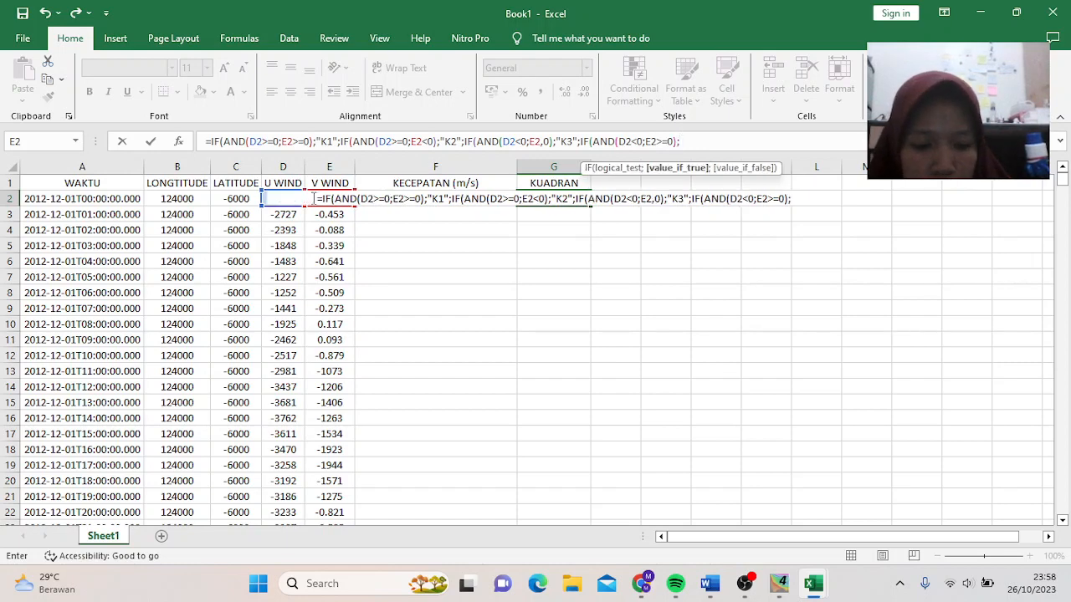
type("\"")
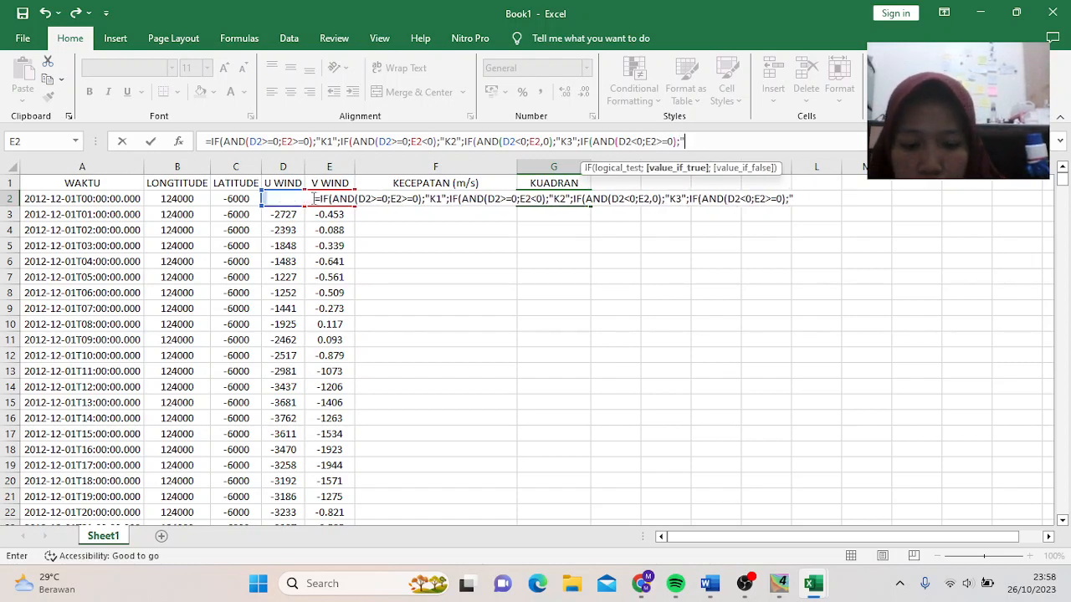
type("K4\"")
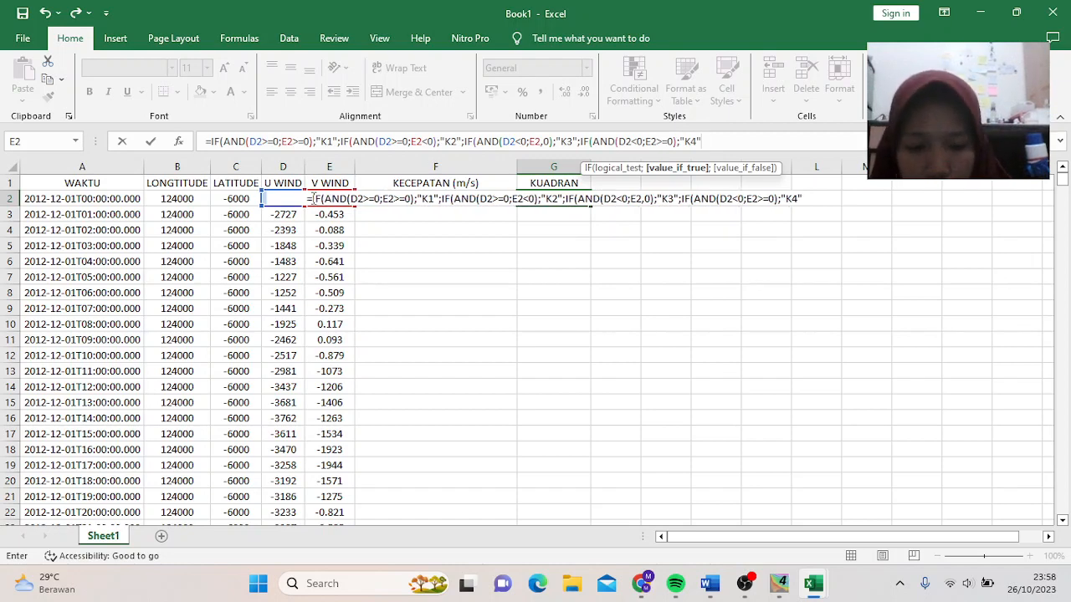
type("))))")
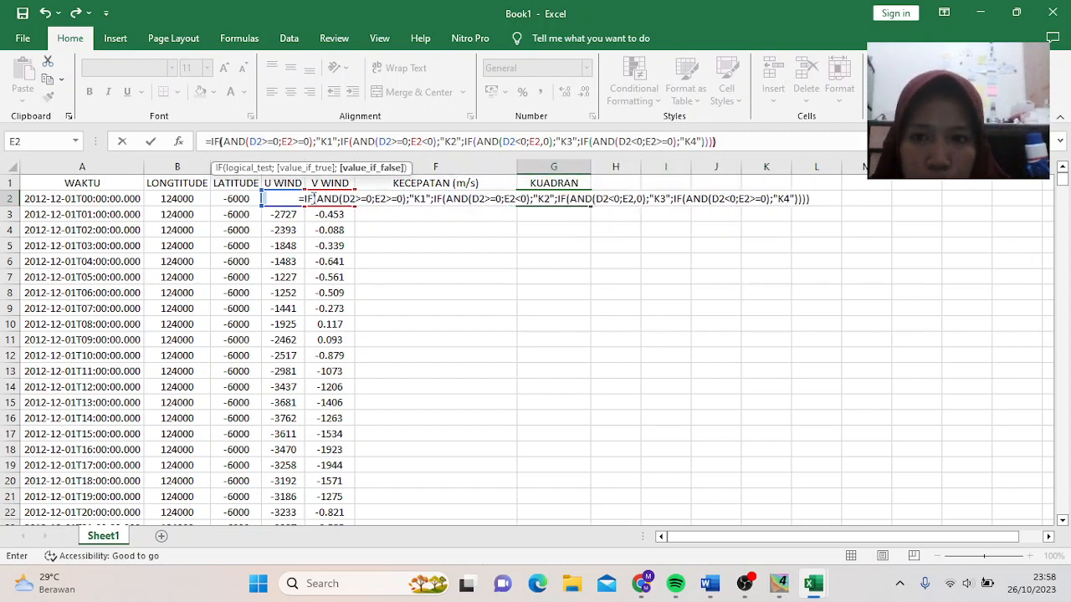
key("Return")
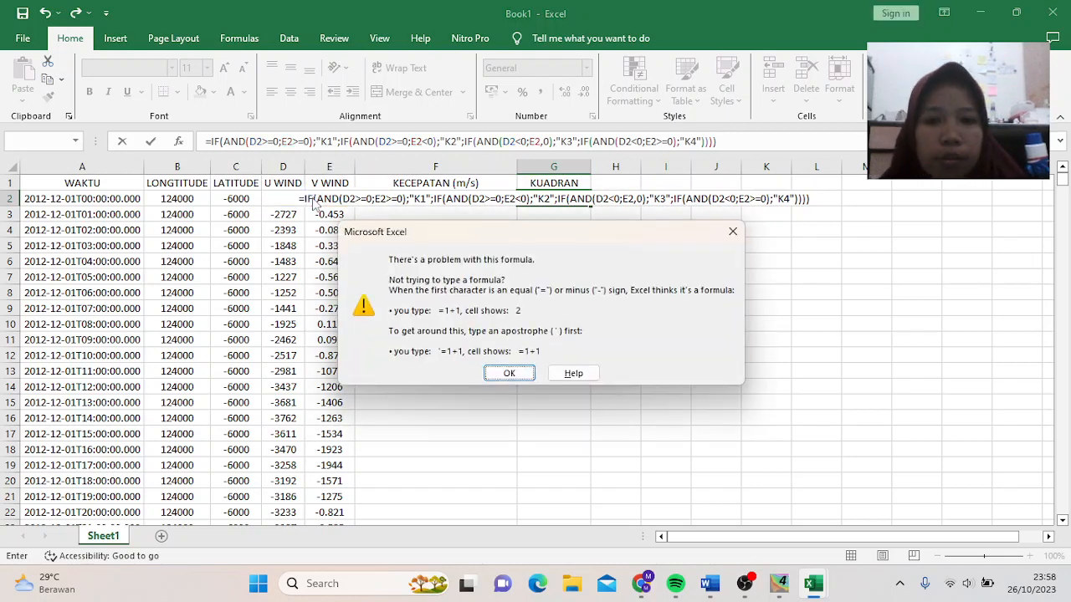
- Fix the comma typo in G2's formula to read E2<0 and commit it
left_click(508, 374)
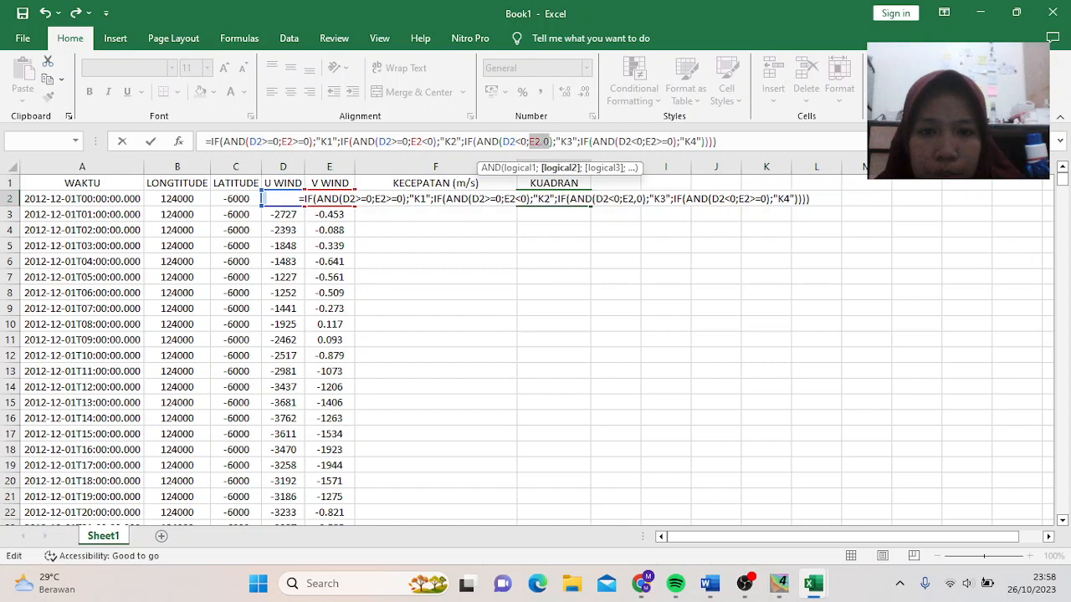
left_click(544, 142)
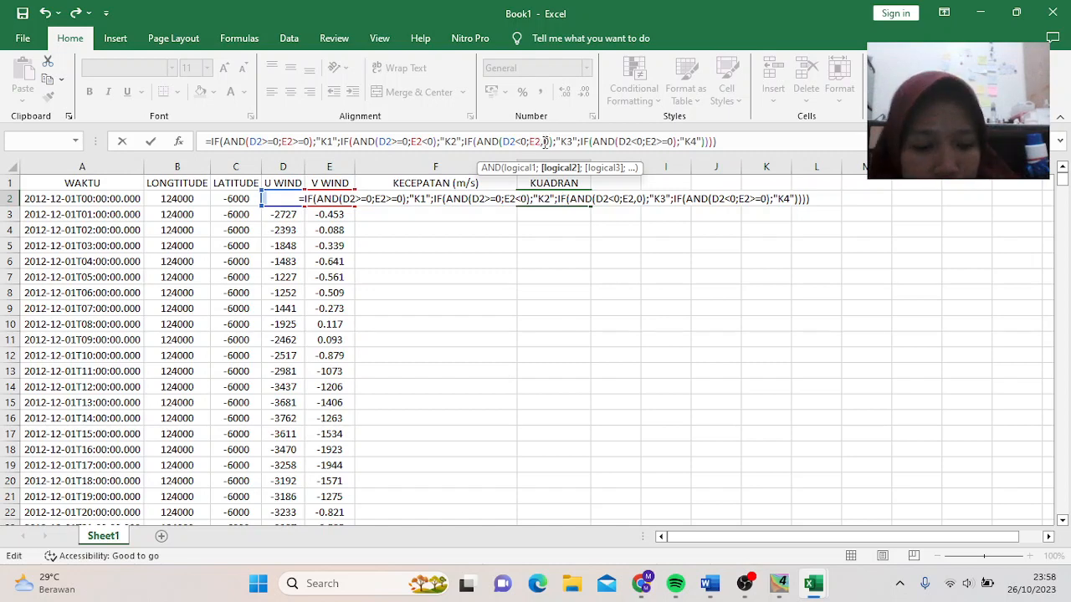
key("BackSpace")
type("<")
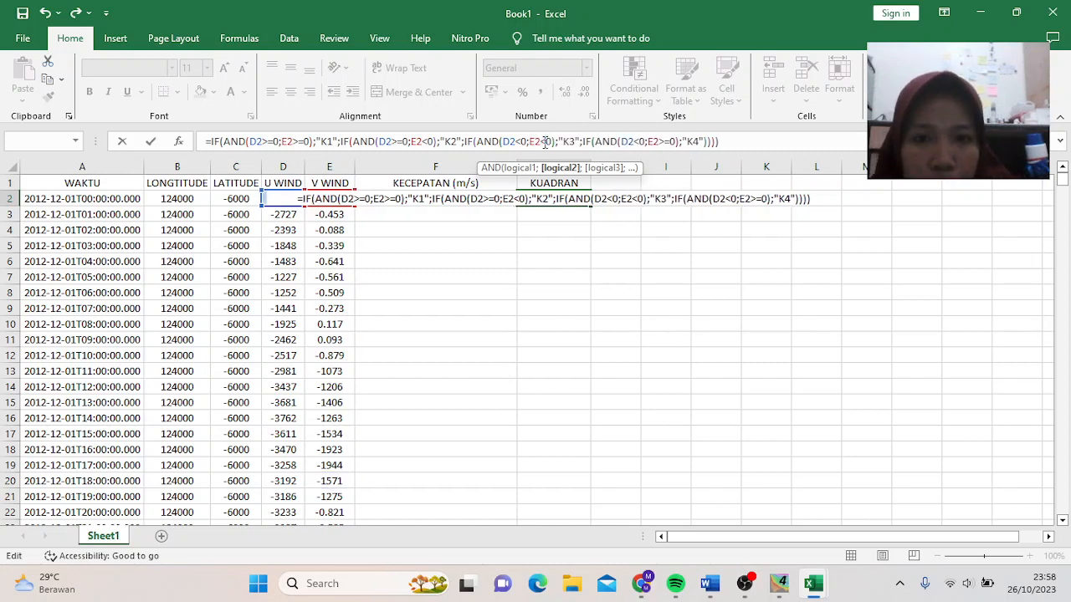
key("Return")
- Fill the F2 speed and G2 quadrant formulas down every data row
left_click(567, 199)
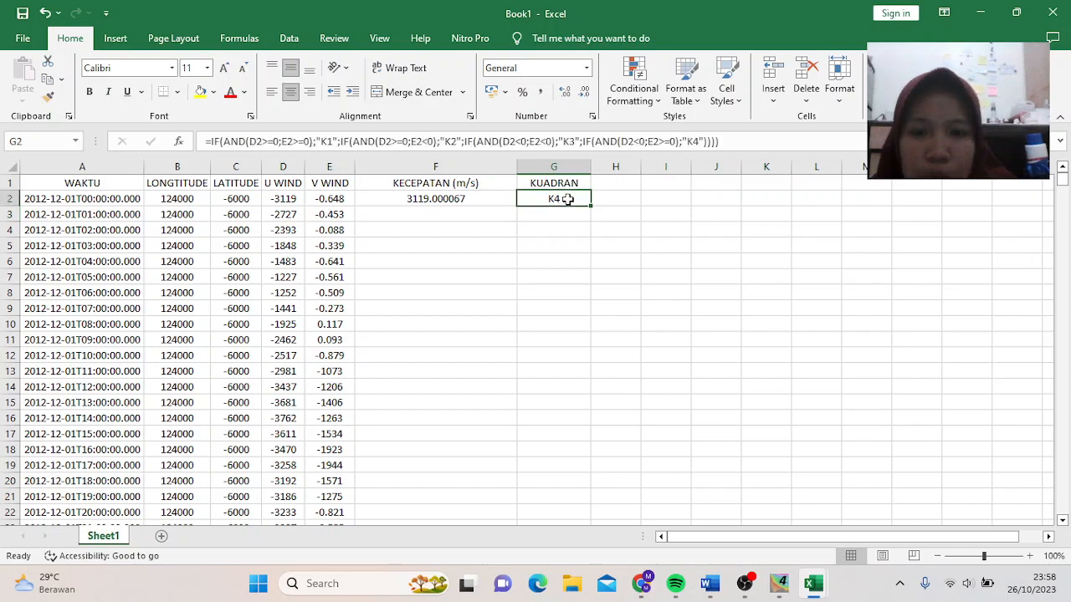
left_click(499, 199)
left_click_drag(498, 199, 555, 200)
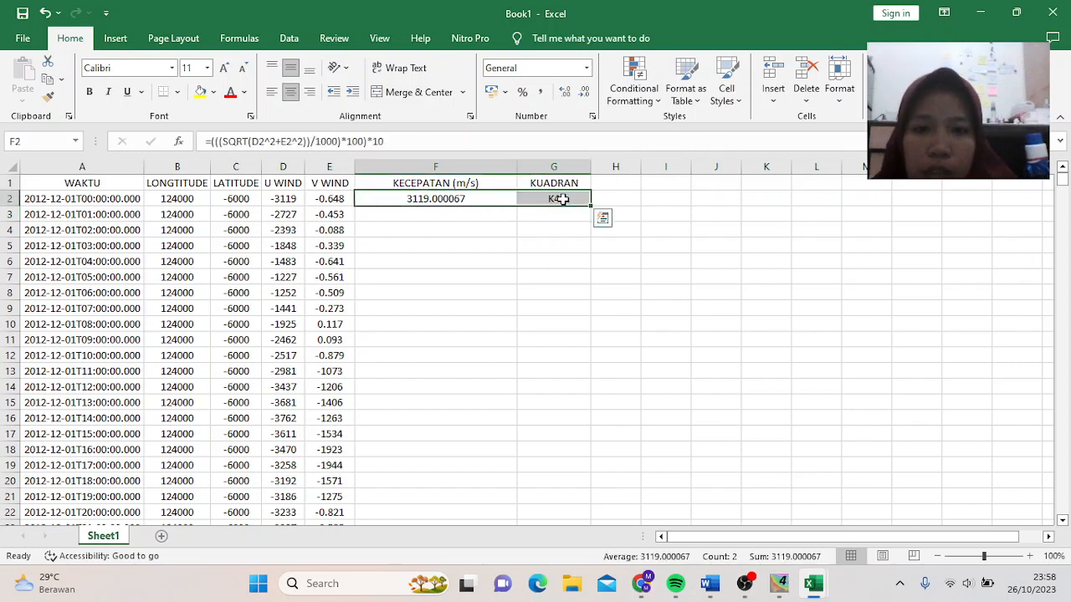
double_click(590, 208)
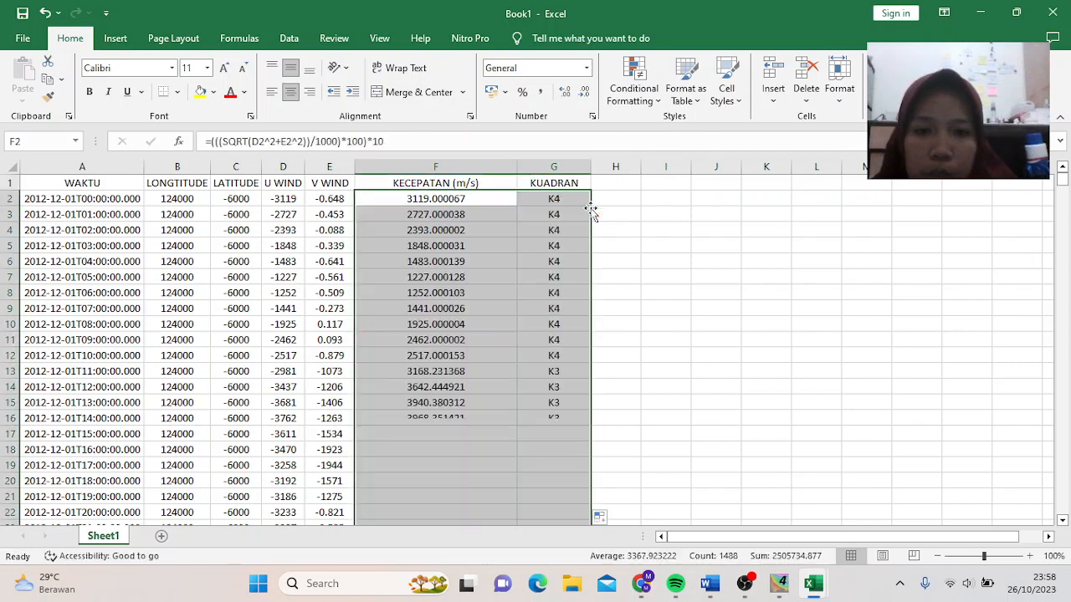
scroll(579, 325, "down", 9)
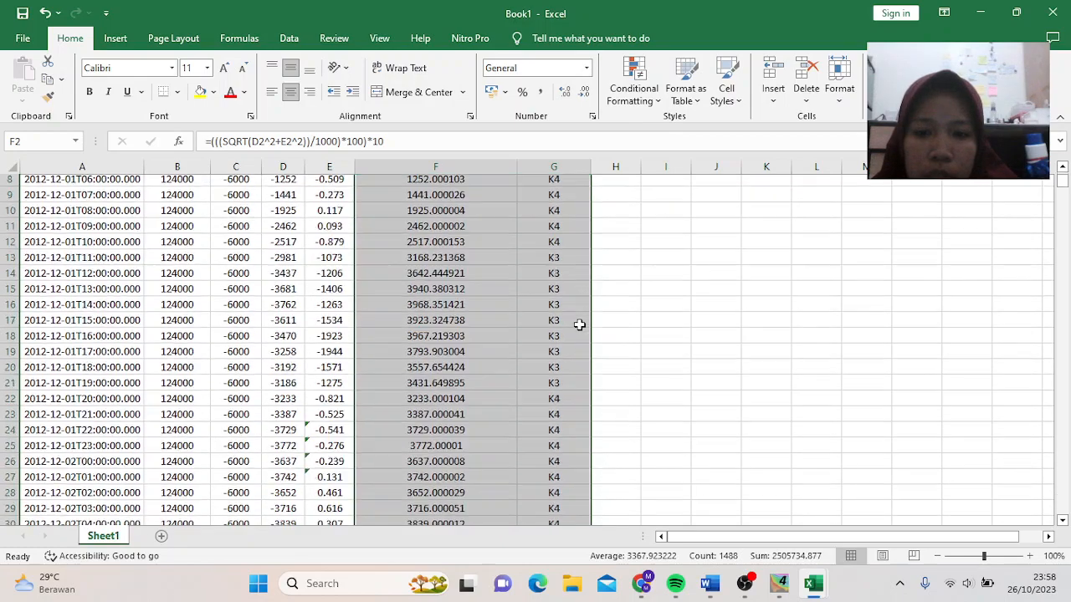
scroll(579, 324, "down", 20)
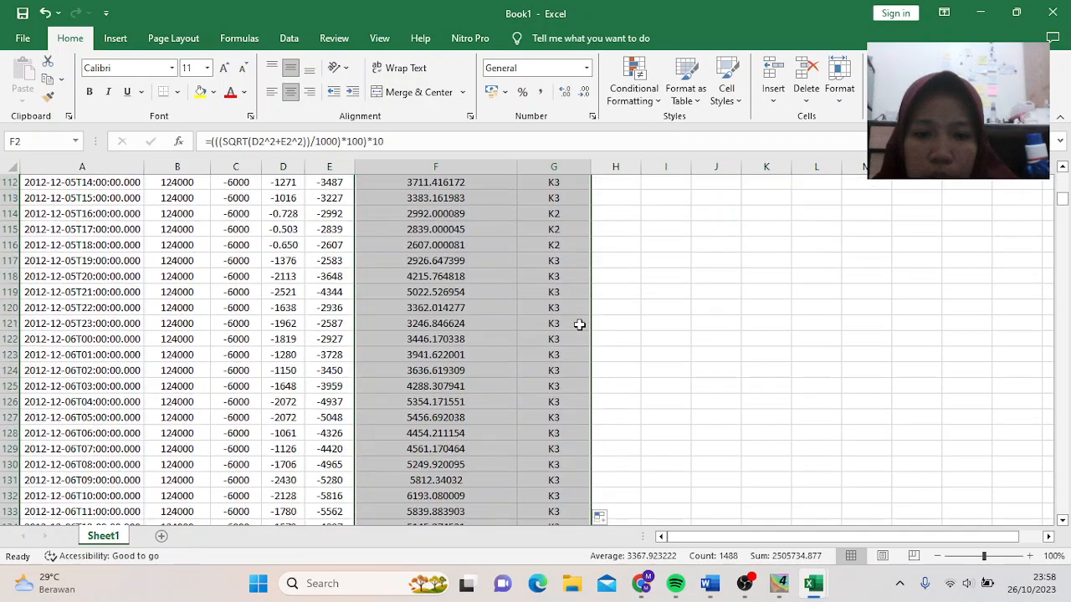
scroll(579, 324, "up", 20)
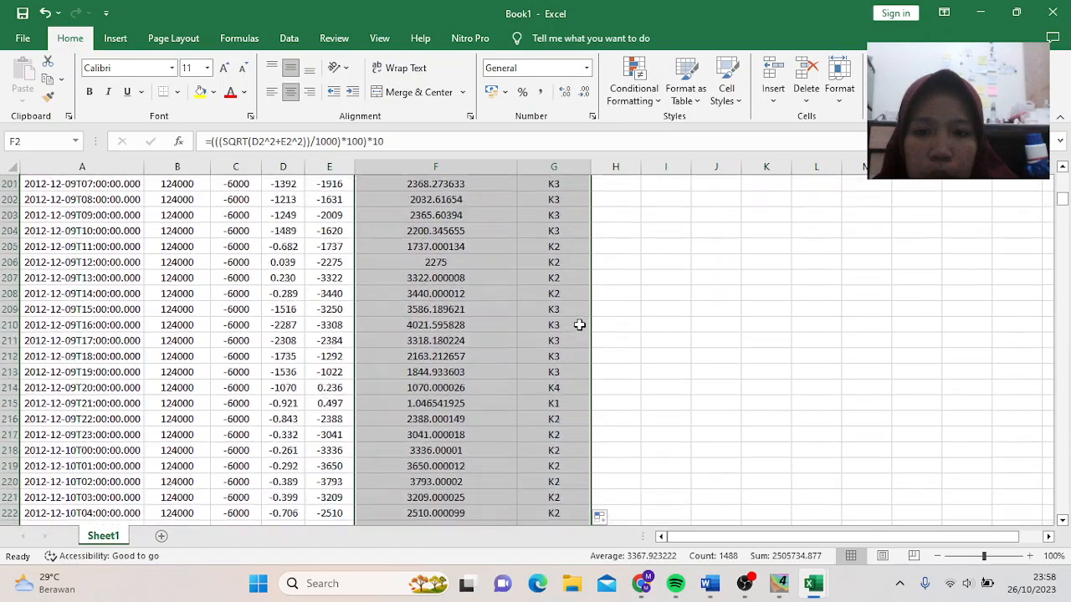
- Clear the selection of the filled columns and select cell K1
left_click(703, 312)
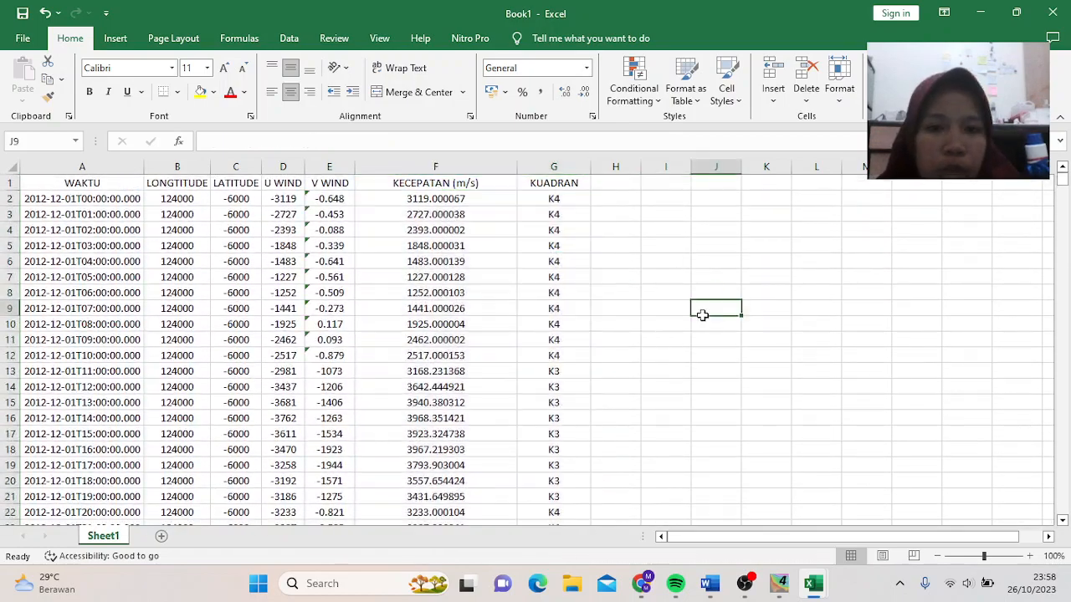
left_click(741, 586)
left_click(1053, 426)
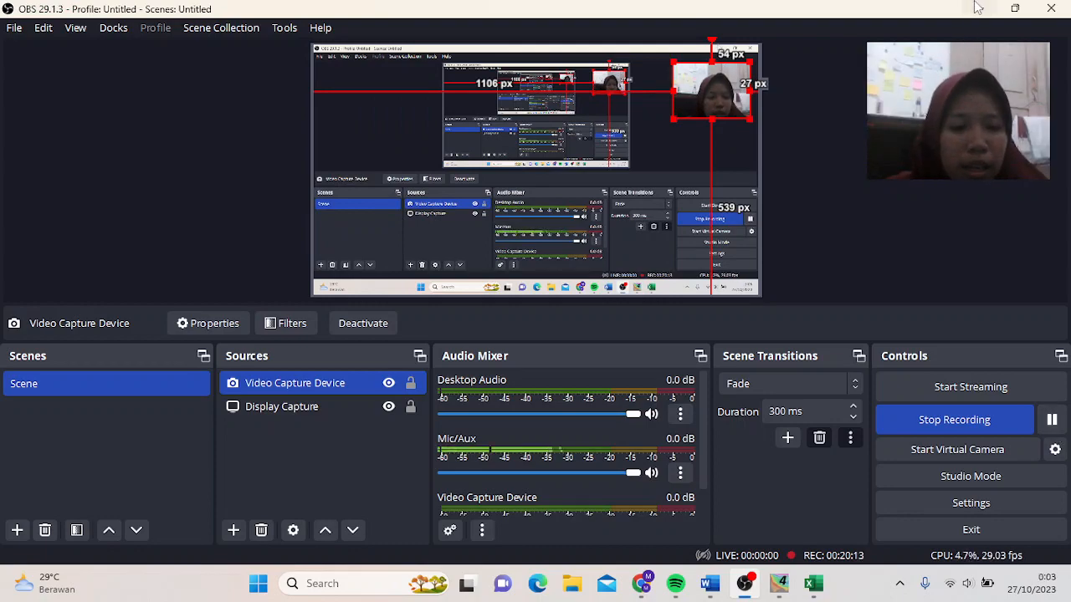
left_click(977, 7)
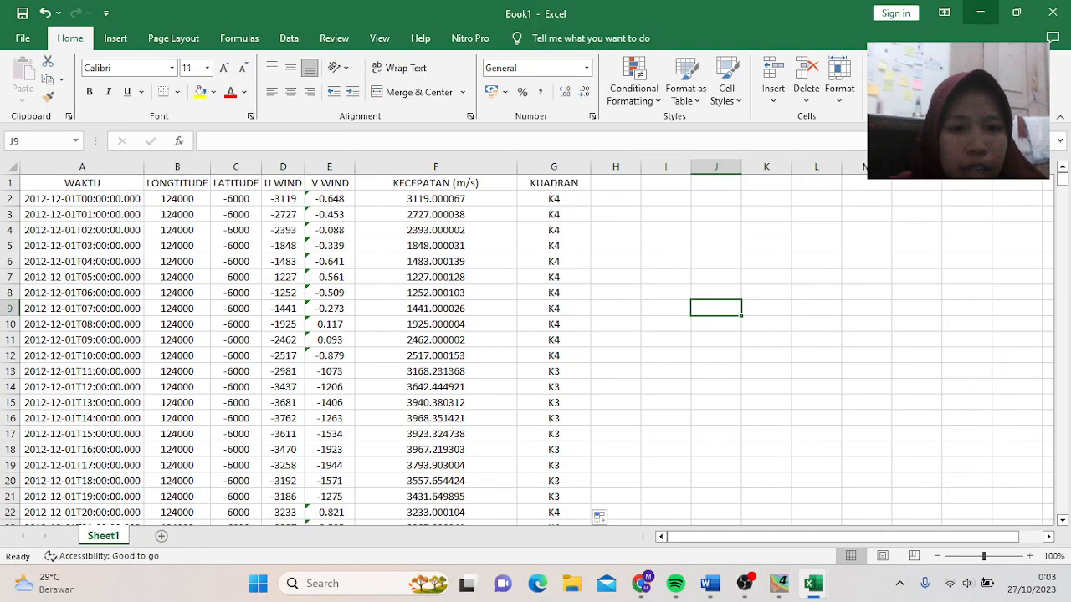
left_click(768, 183)
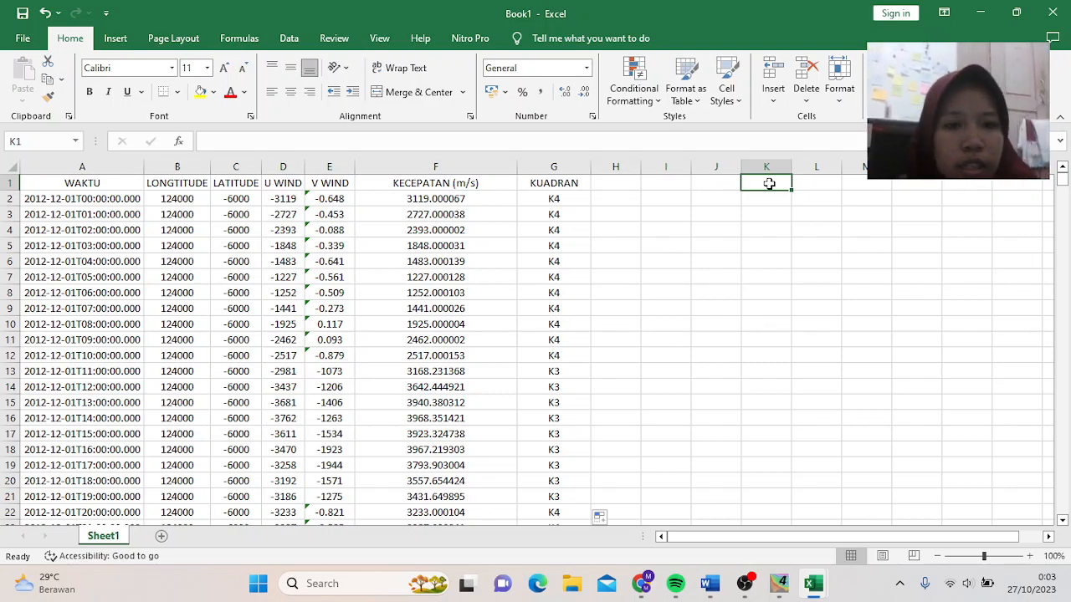
- Type headers Arah Angin, Mata Angin and Kecepatan Angin (knott) in K1–M1
type("Arah A")
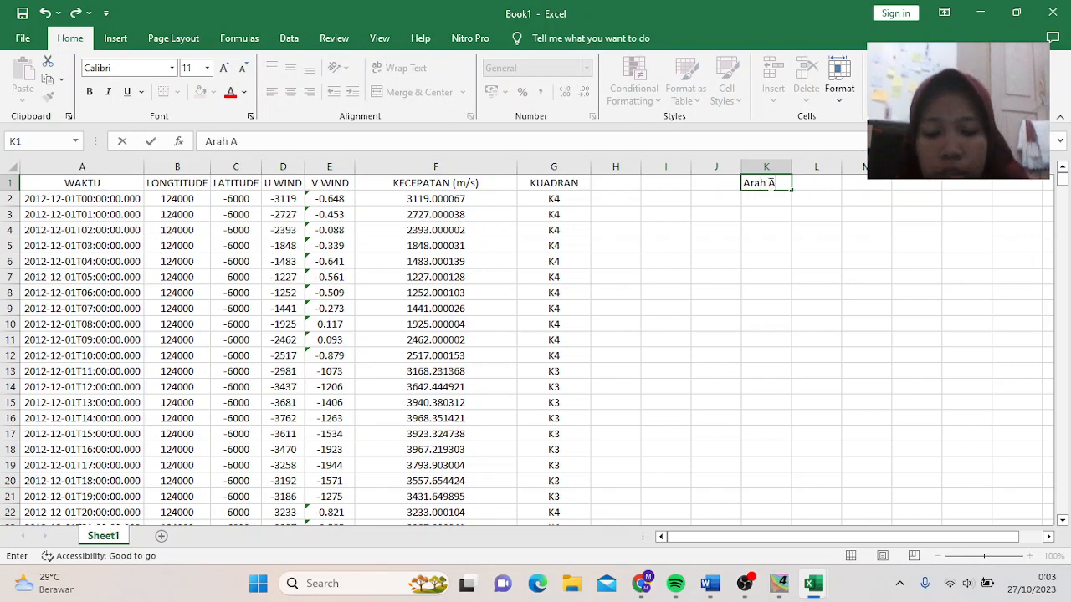
type("ngin")
key("Tab")
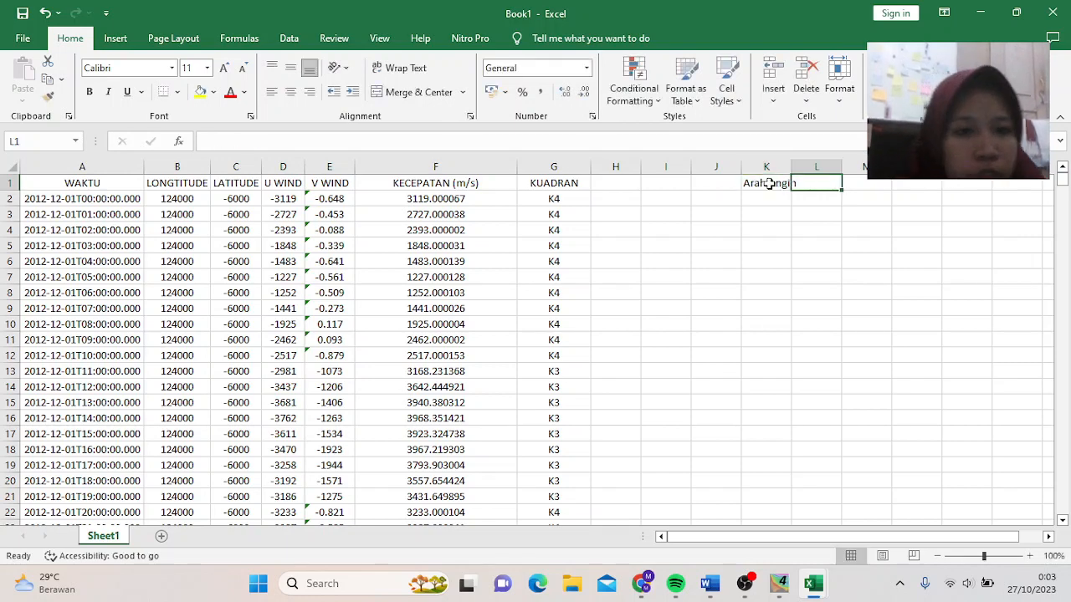
type("MAta")
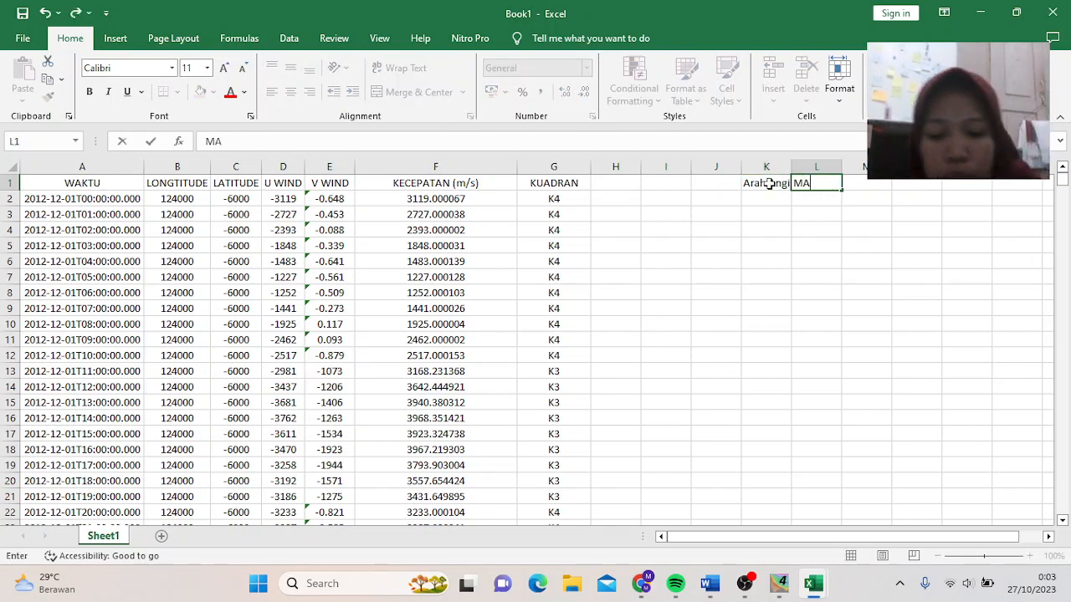
key("BackSpace")
key("BackSpace")
type("a")
key("BackSpace")
key("BackSpace")
type("a")
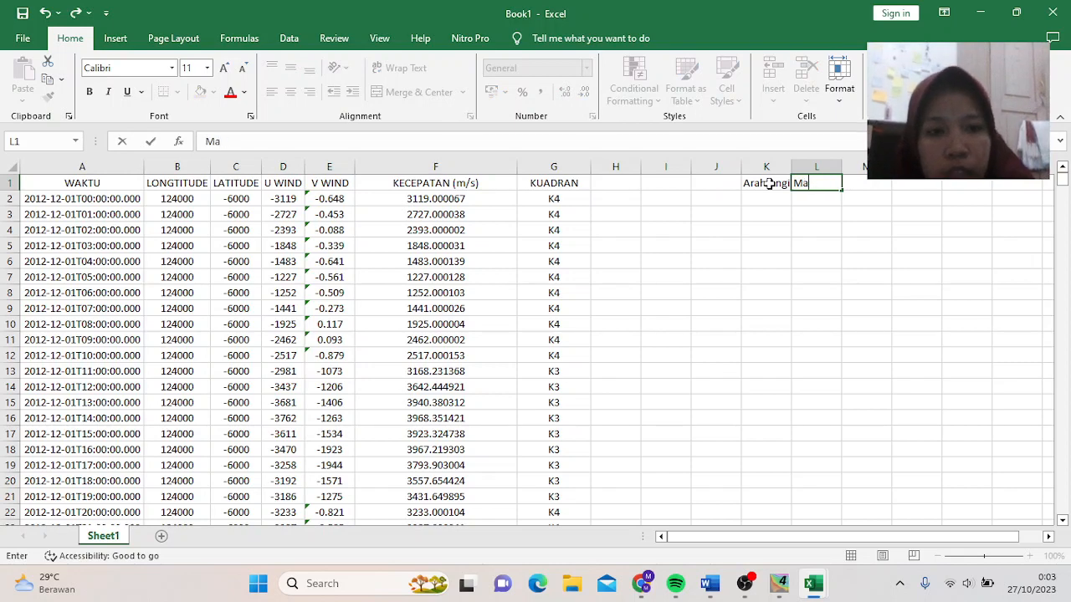
type("ta Angin")
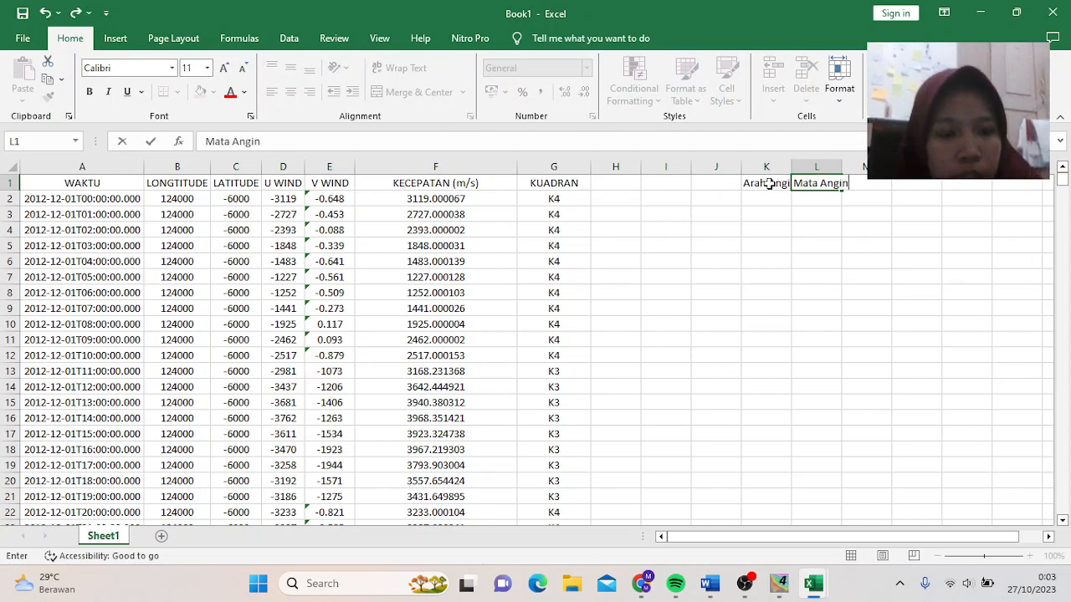
key("Tab")
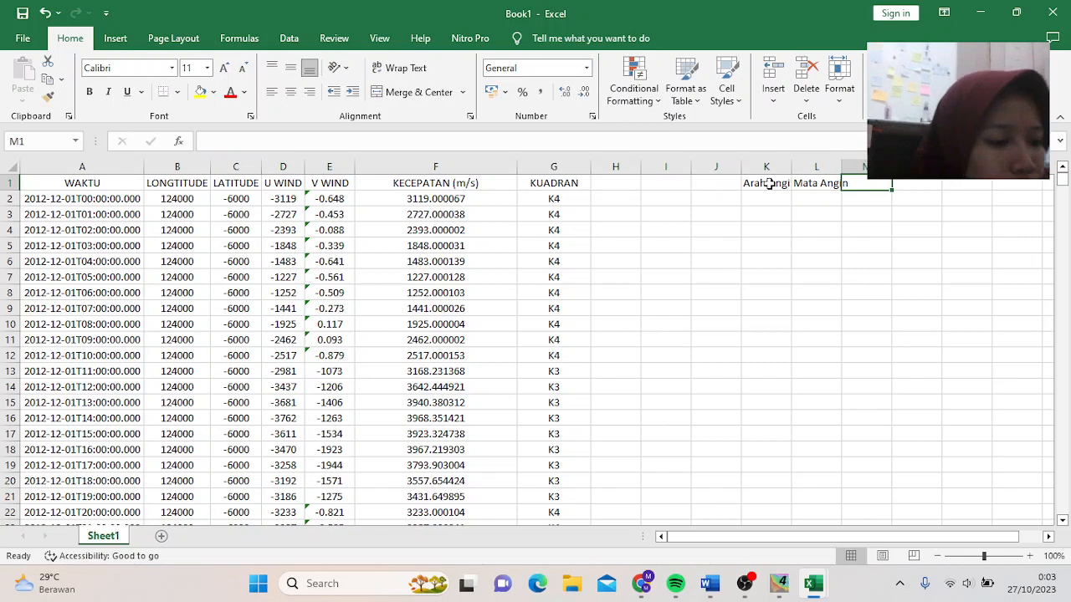
type("Ke")
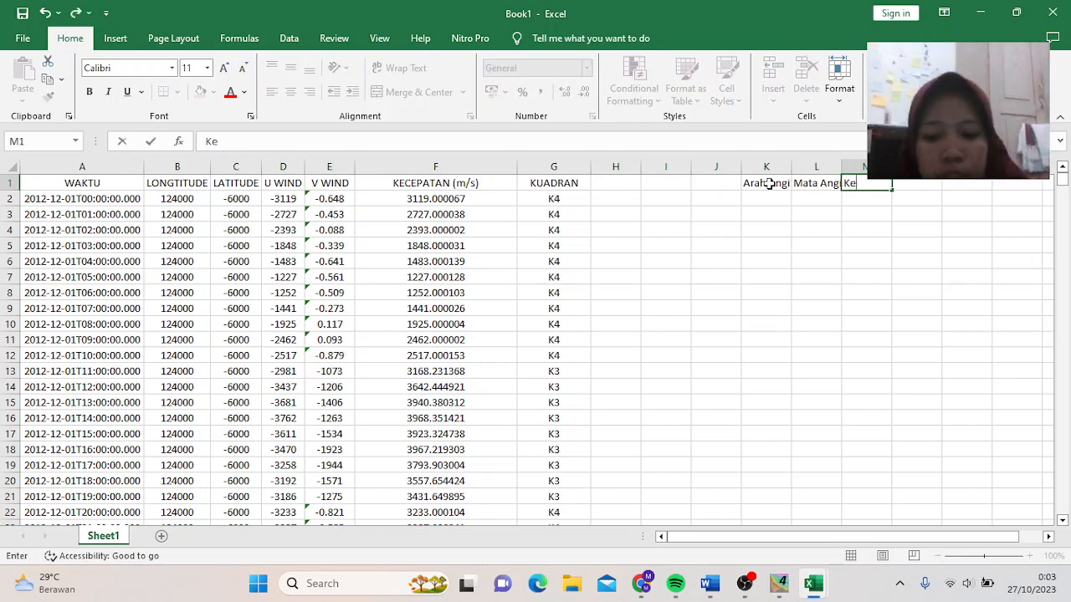
type("cepatan ANg")
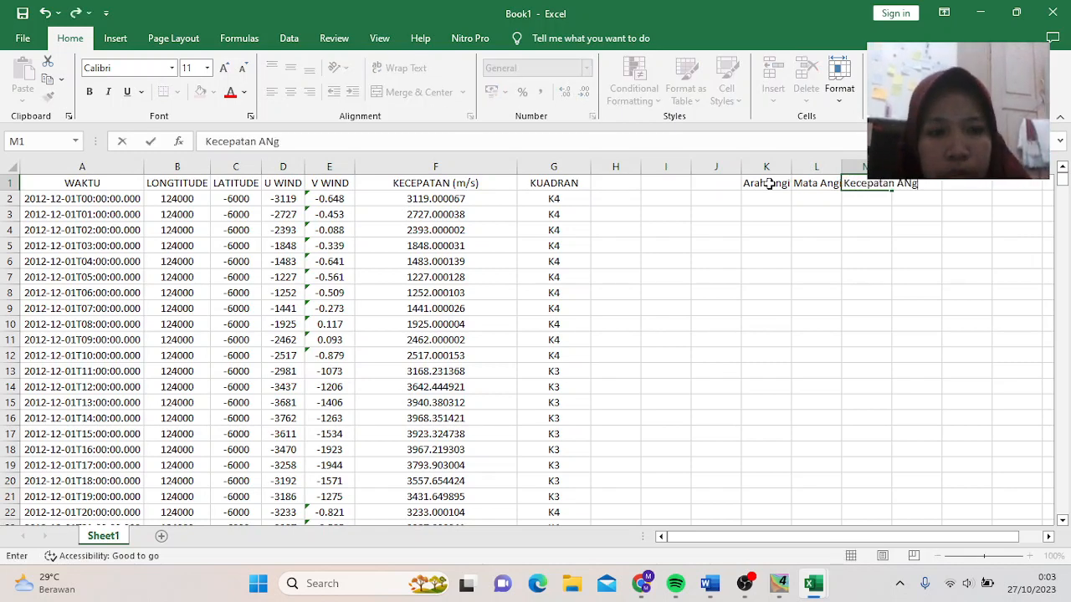
key("BackSpace")
key("BackSpace")
type("ngi")
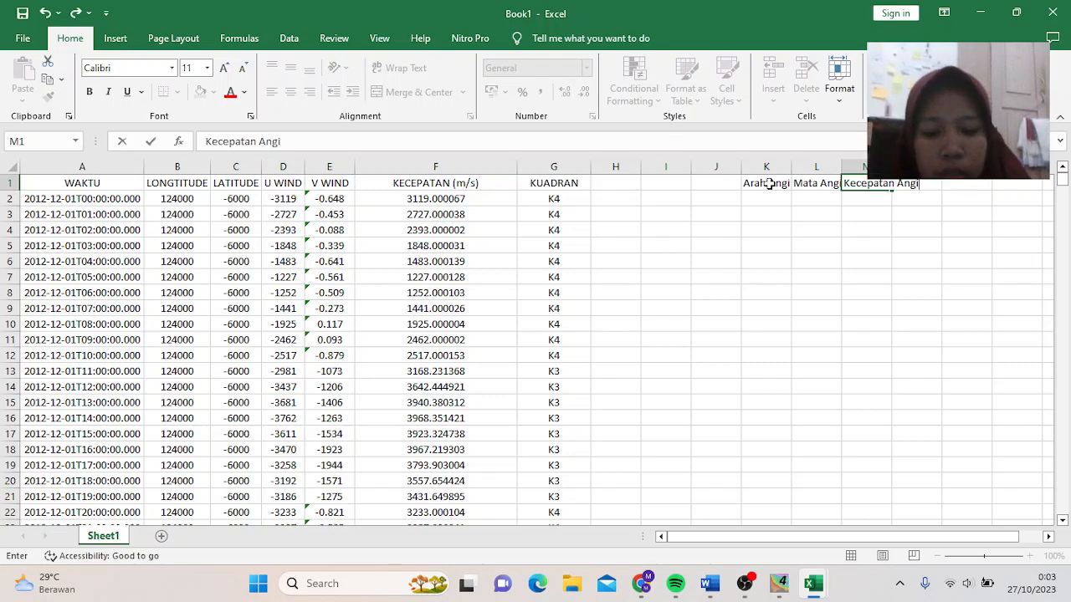
type("n (knott")
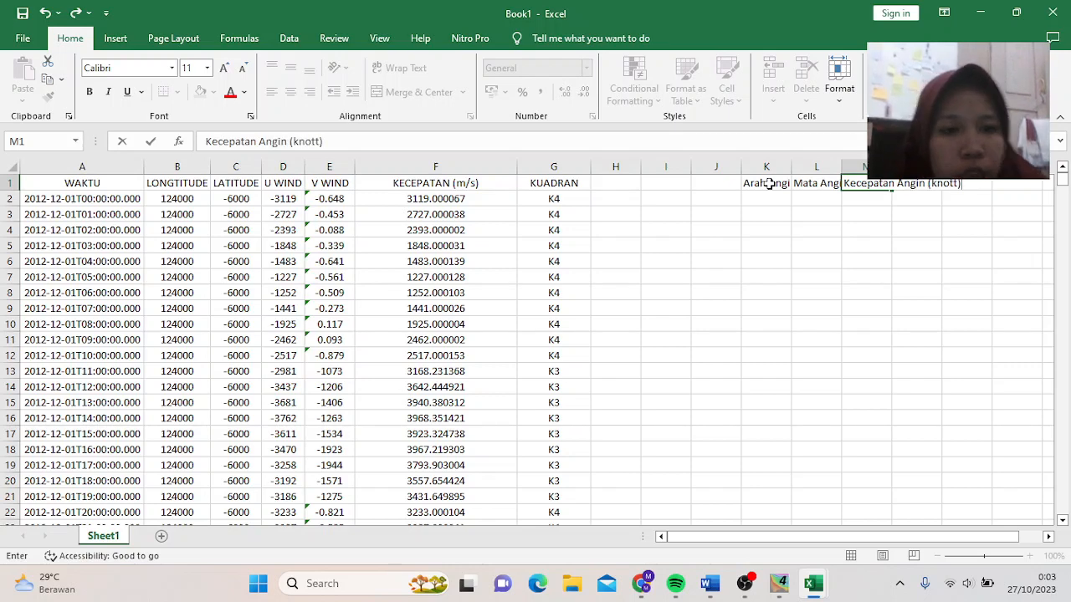
- Widen columns K and L so their headers show fully
left_click(796, 167)
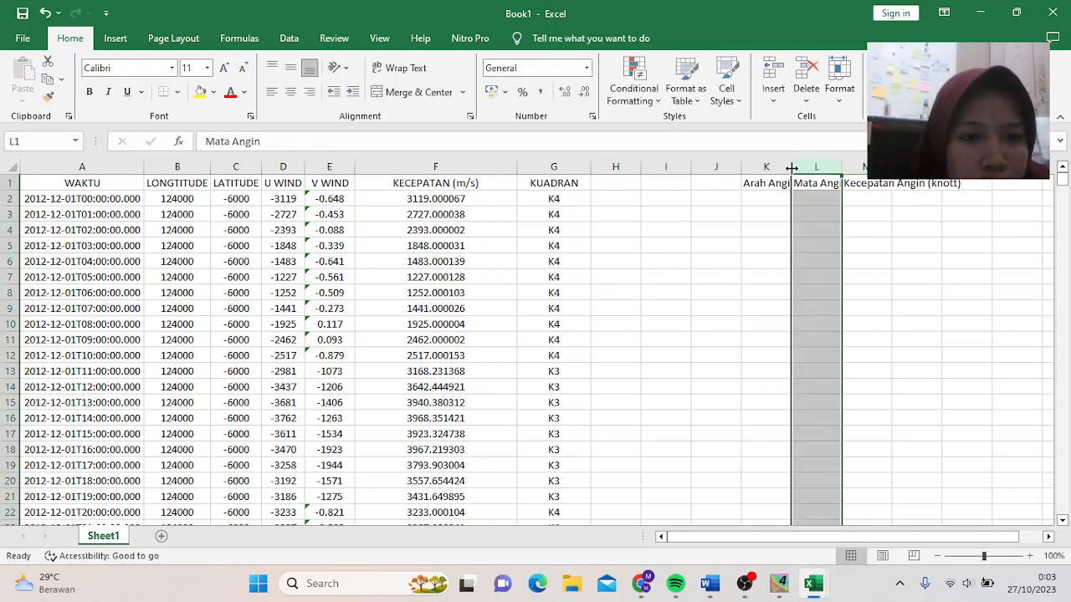
left_click_drag(791, 168, 986, 167)
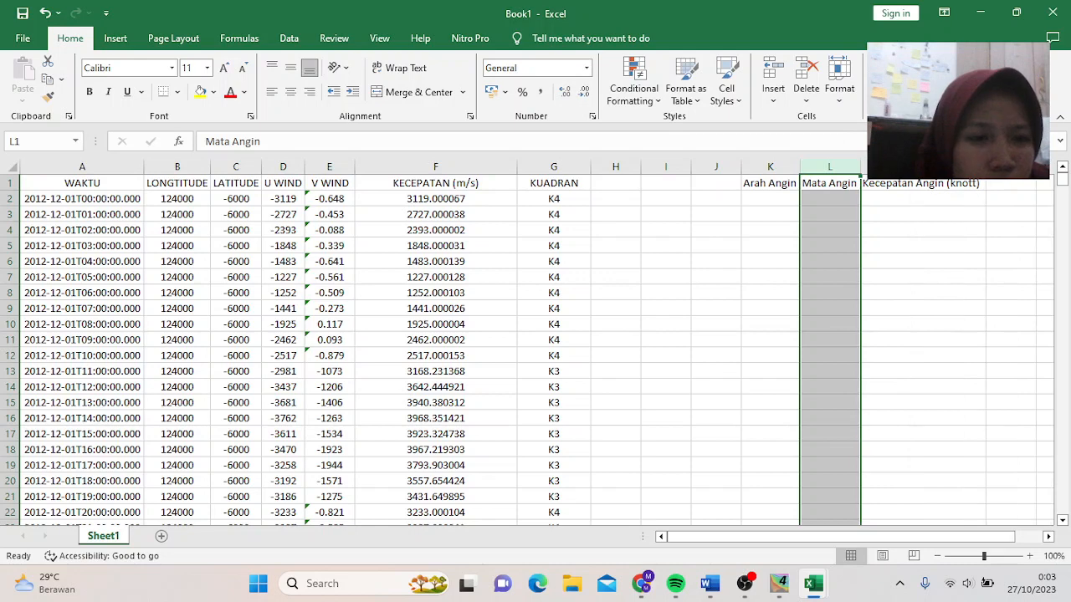
left_click(750, 195)
- Start K2's formula =IF(G2="K1";90-J2;IF(G2="K2";180-J2;IF(
left_click(689, 135)
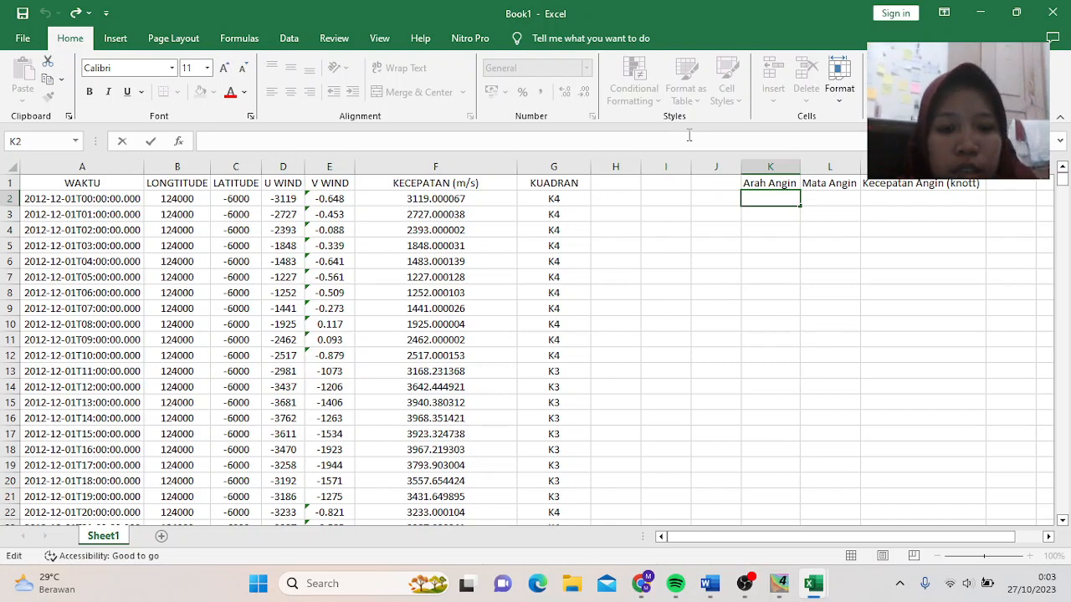
type("=")
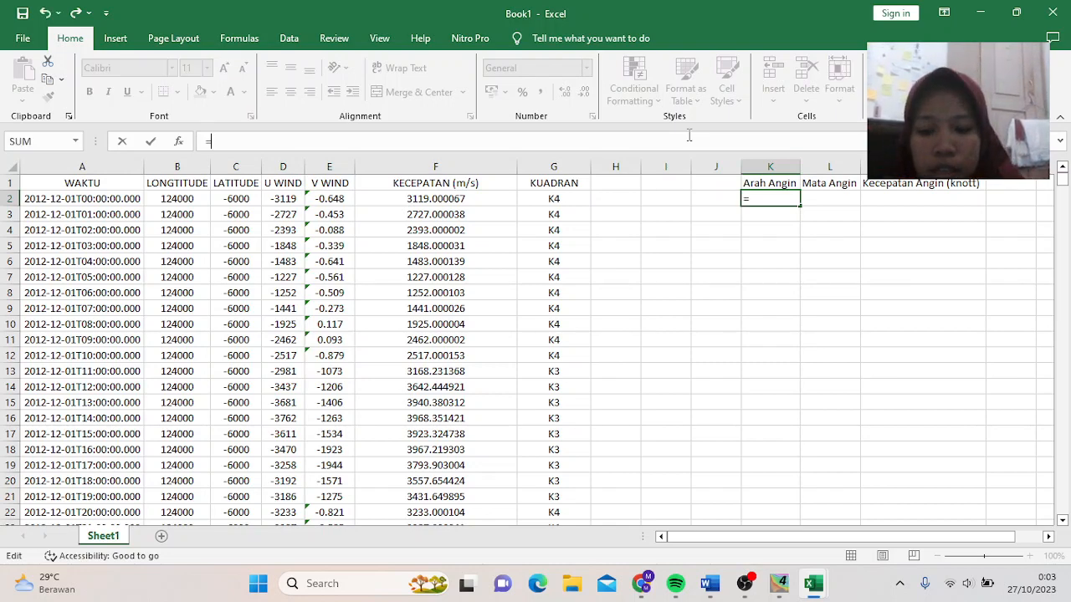
type("I")
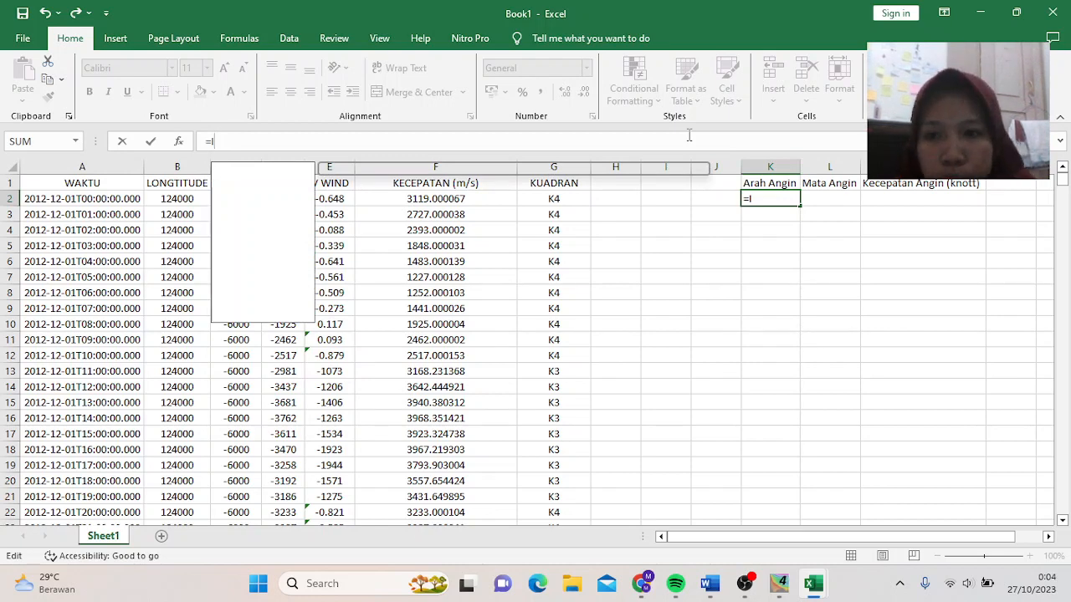
type("F(")
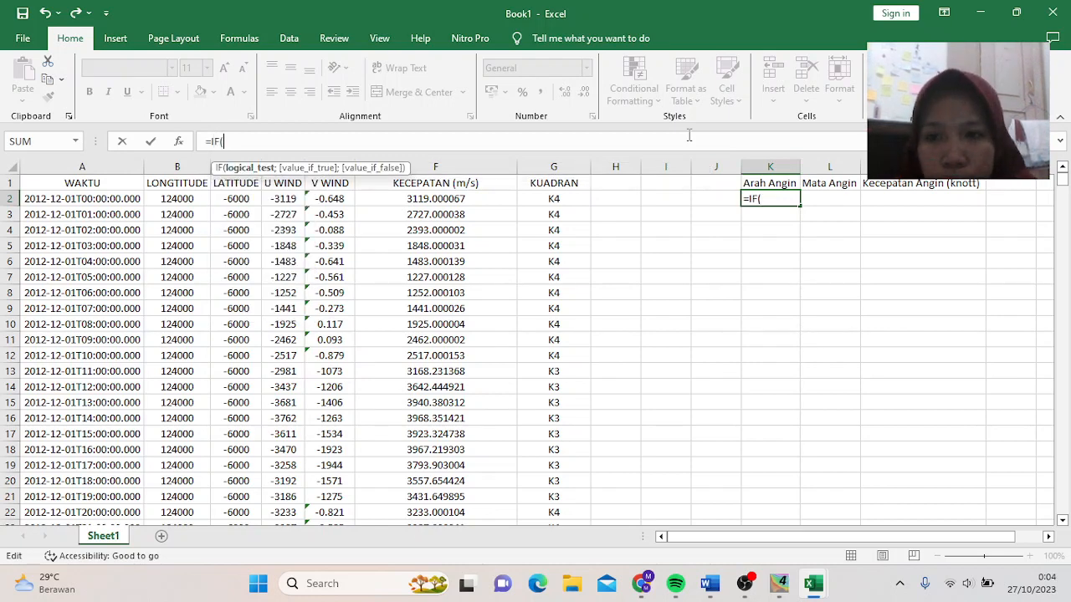
left_click(565, 200)
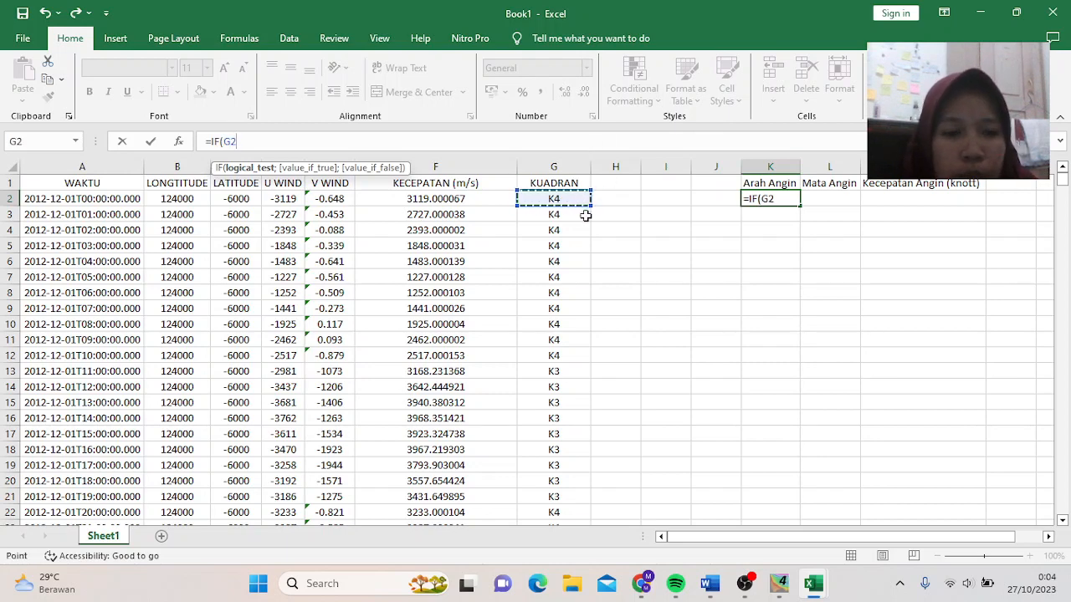
type("=")
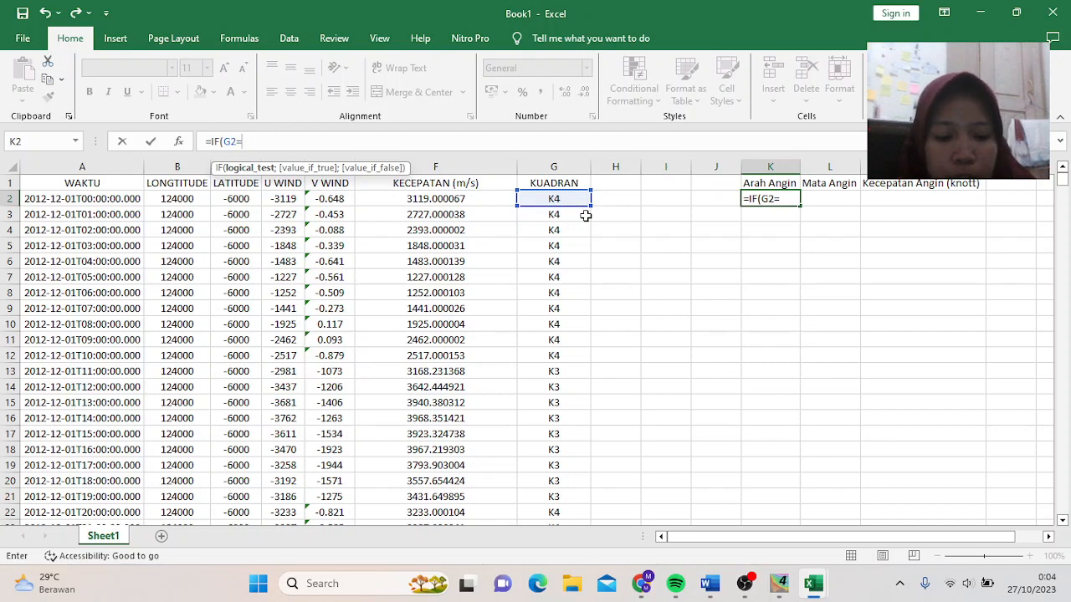
type("\"")
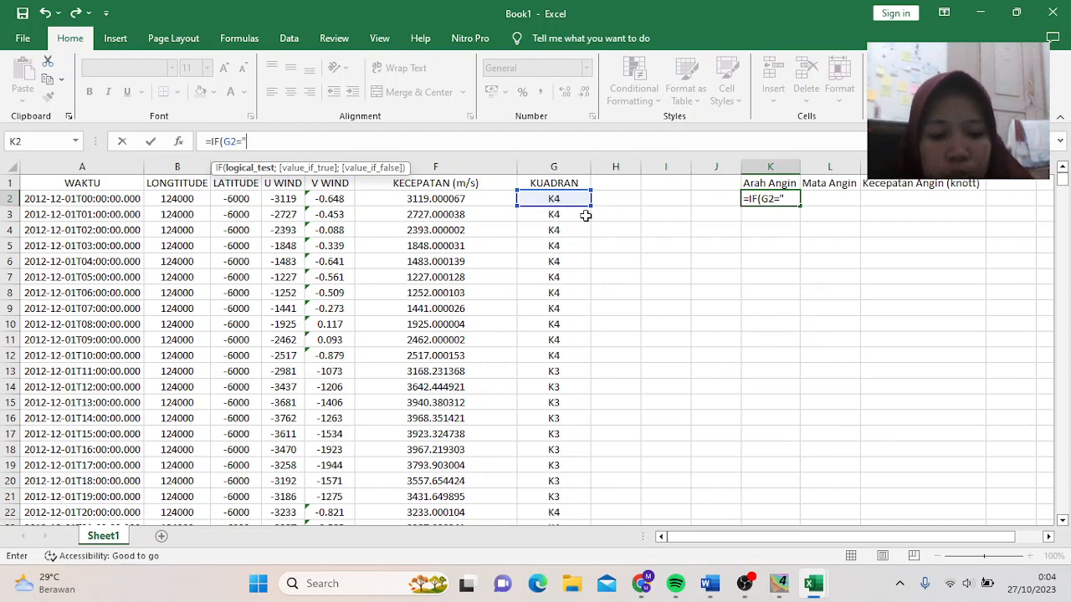
type("K1")
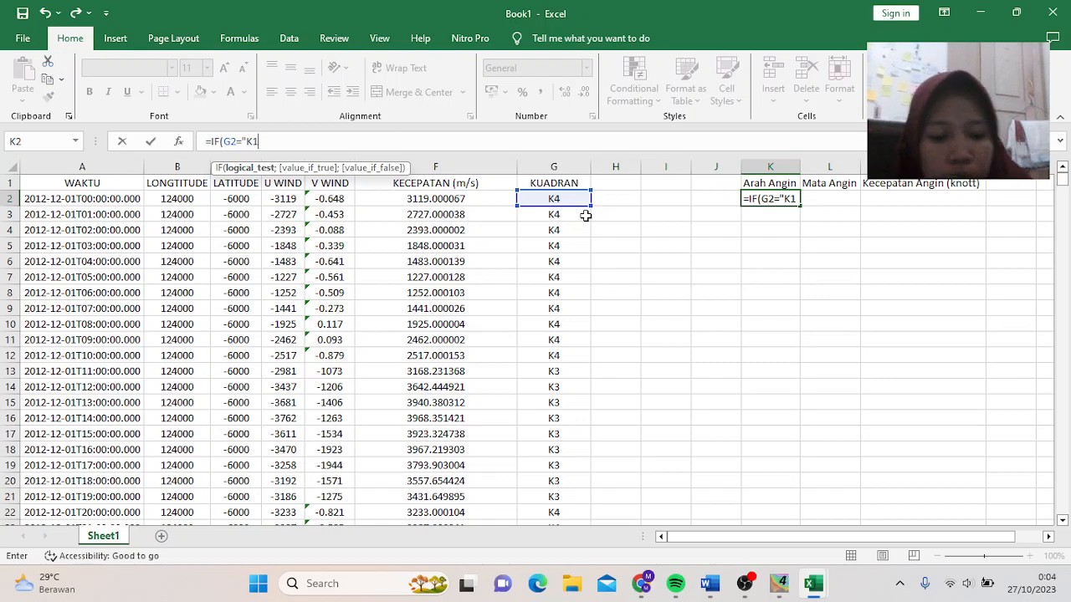
type("\"")
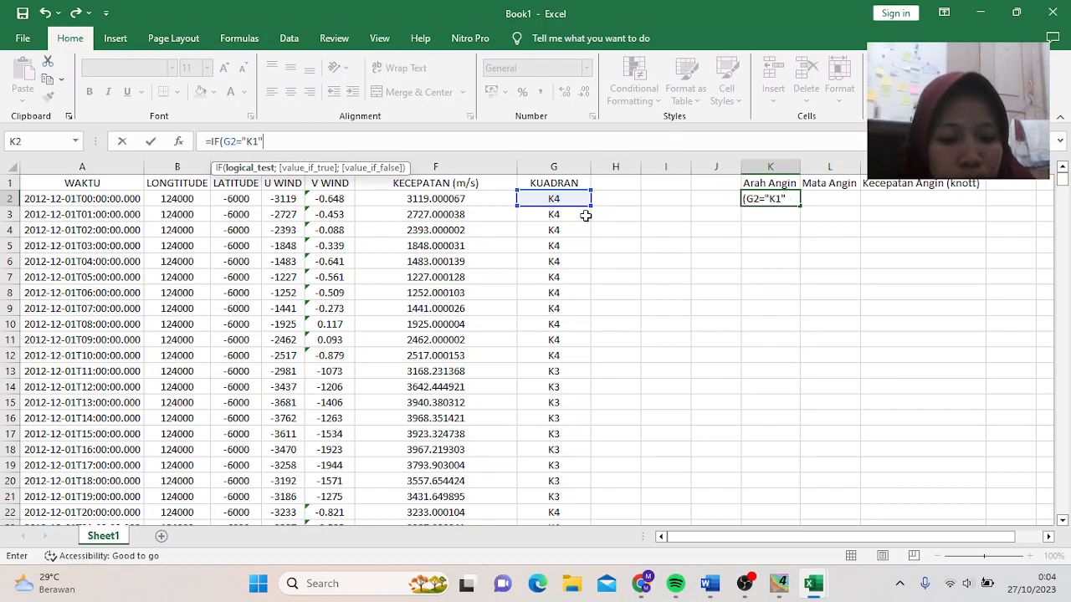
type(";90")
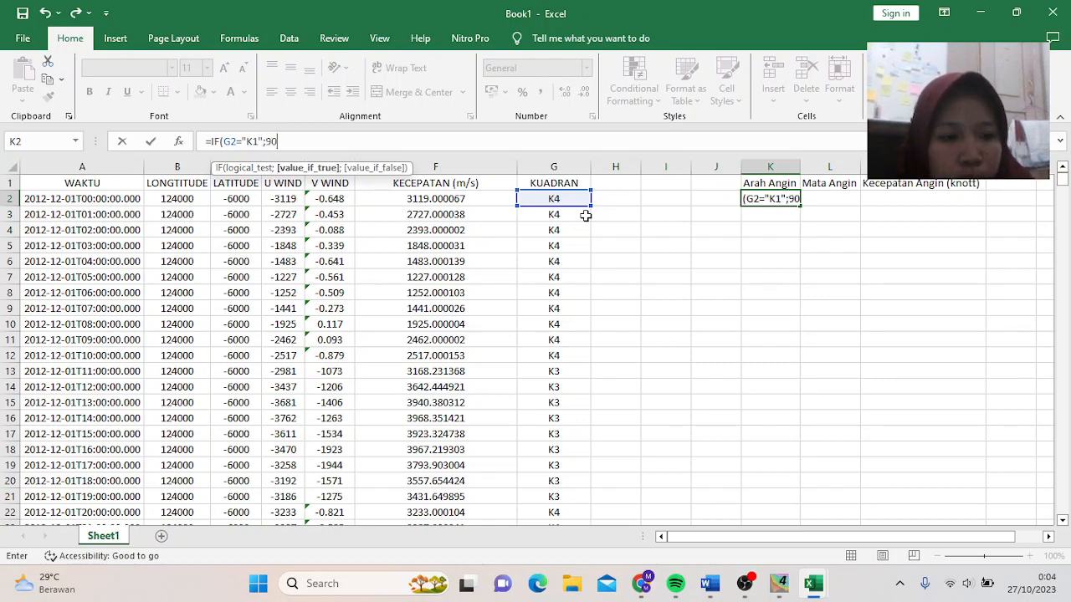
type("-")
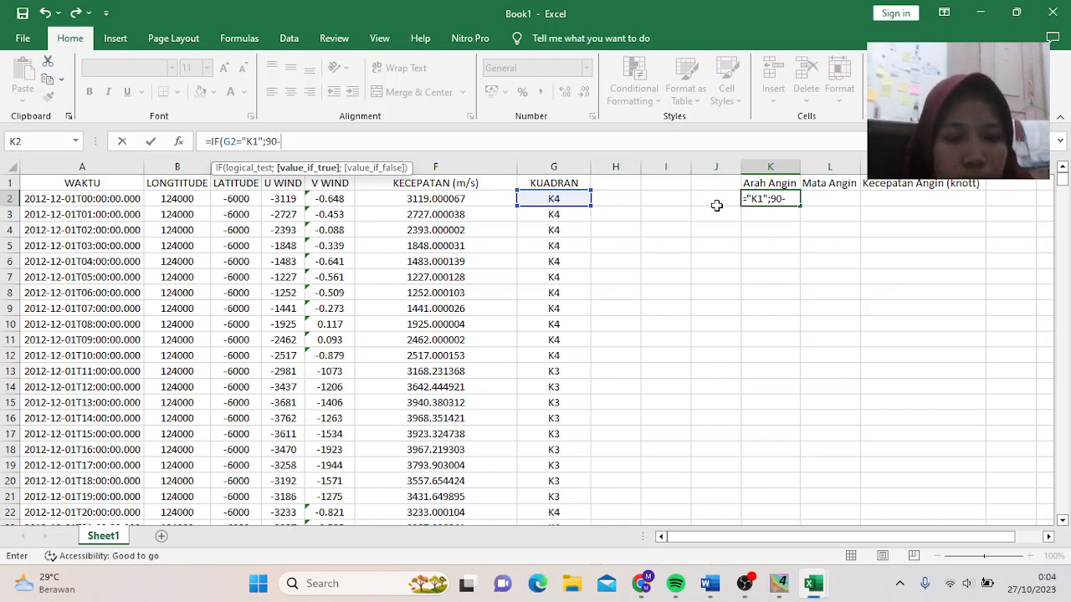
type("J")
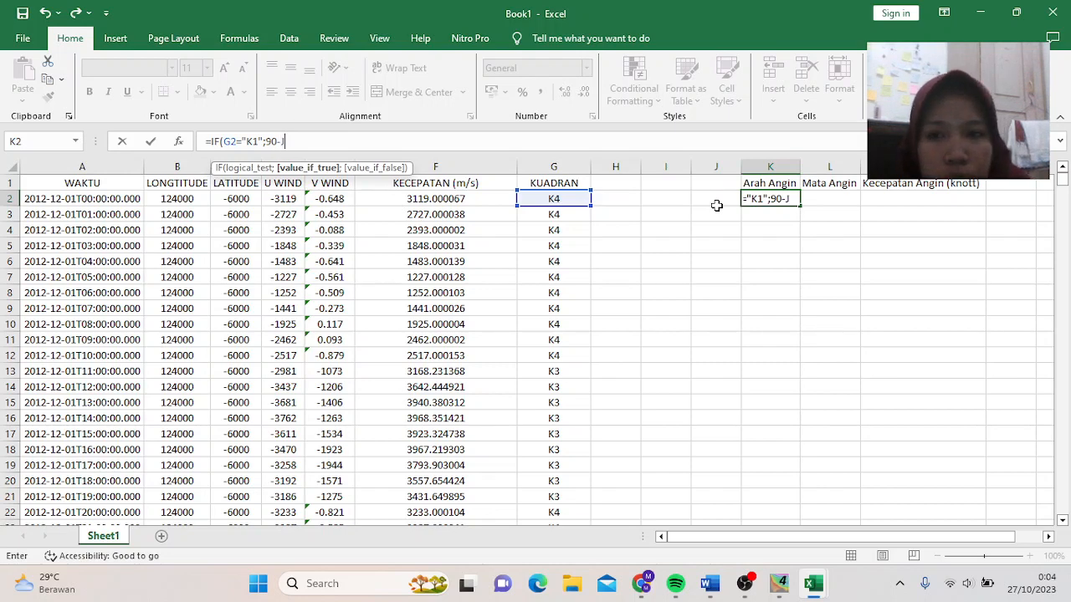
type("2")
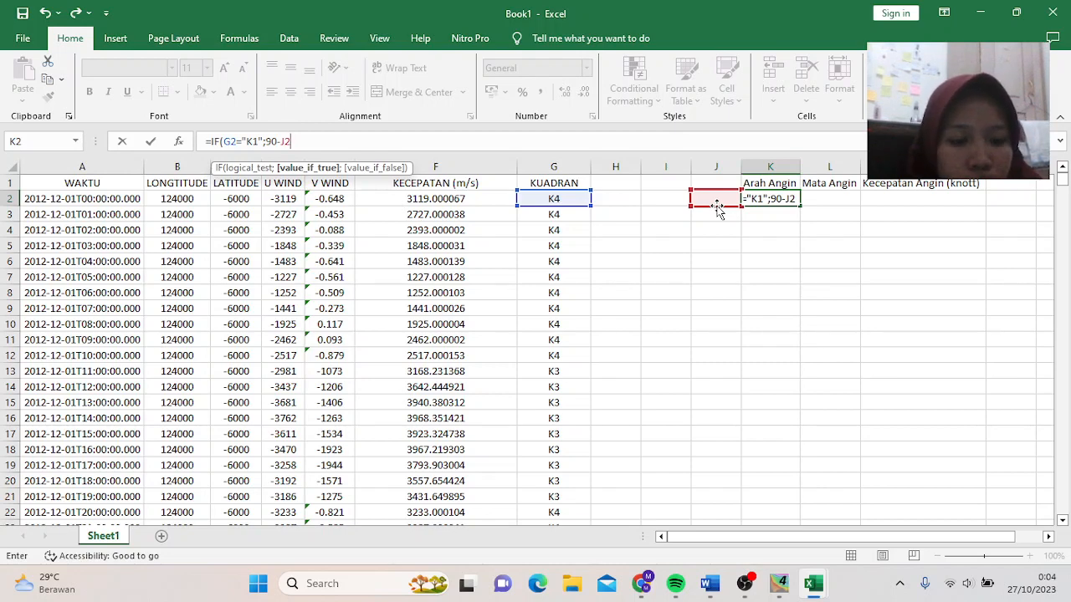
type(";")
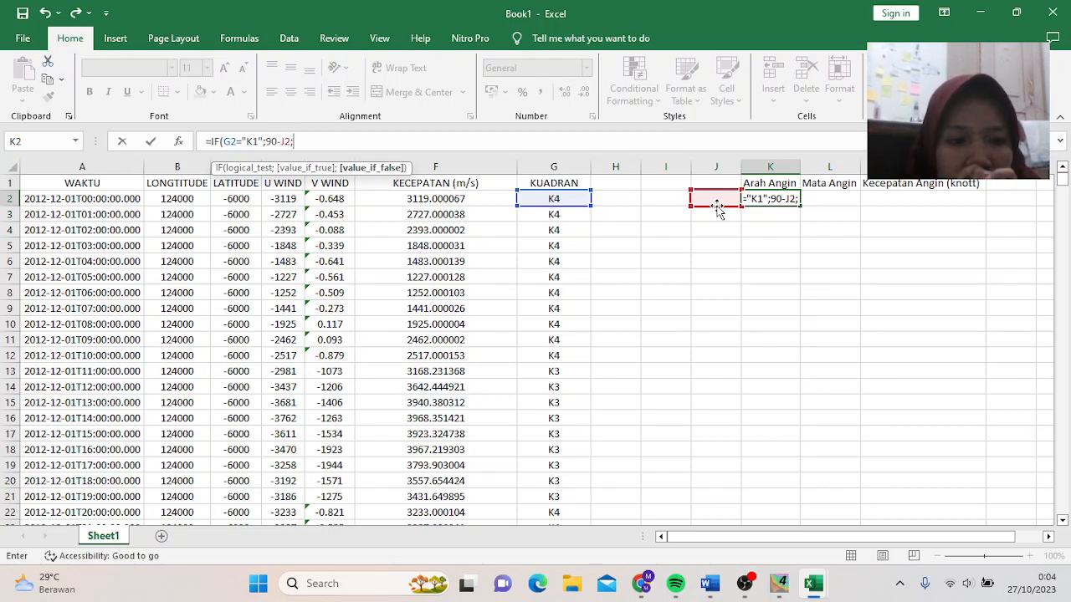
type("IF")
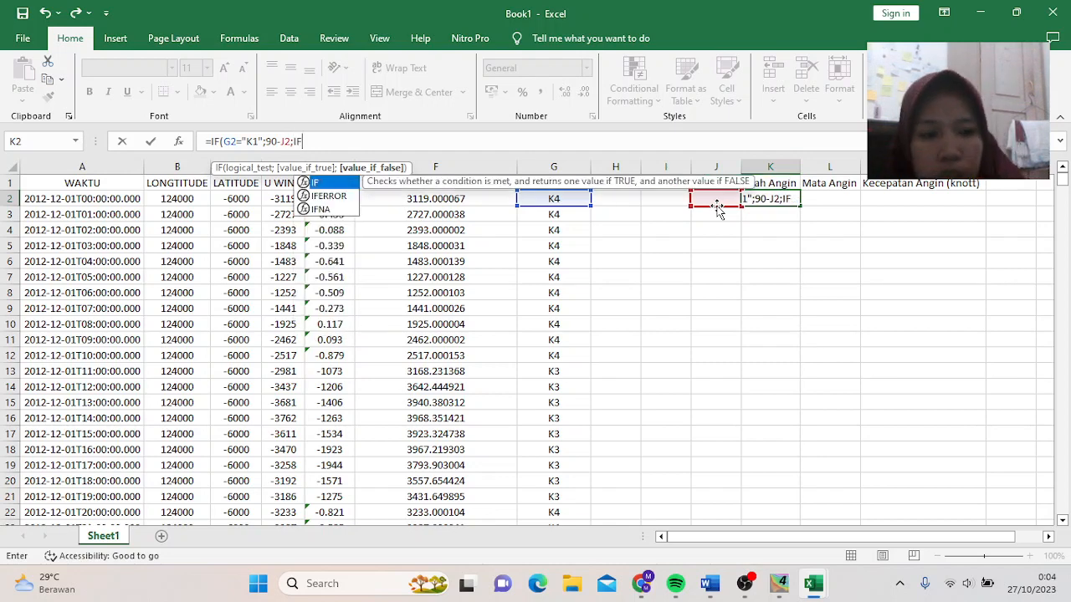
type("(")
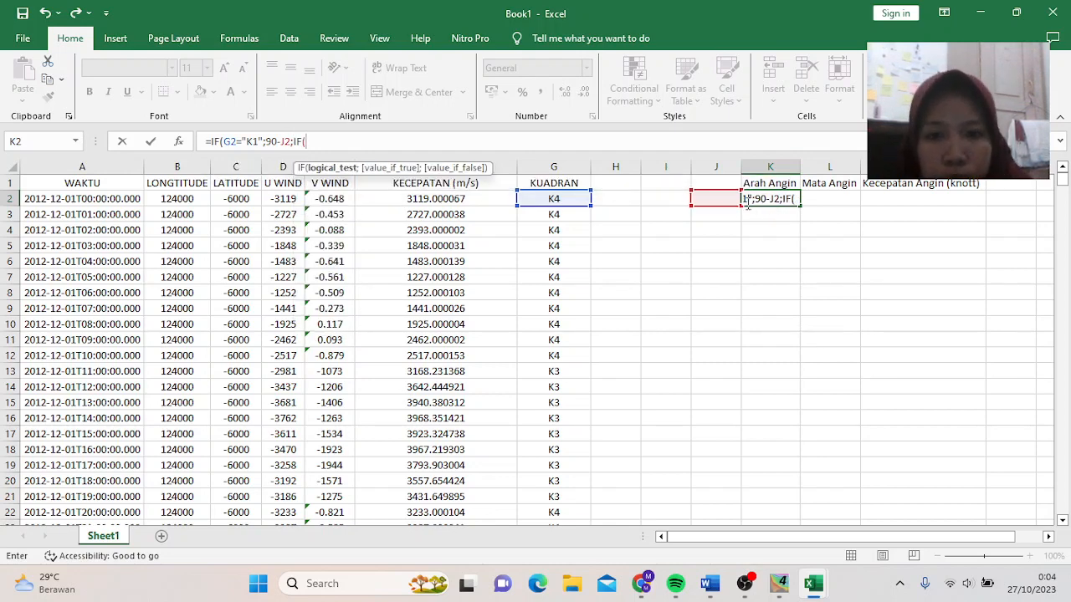
left_click(573, 198)
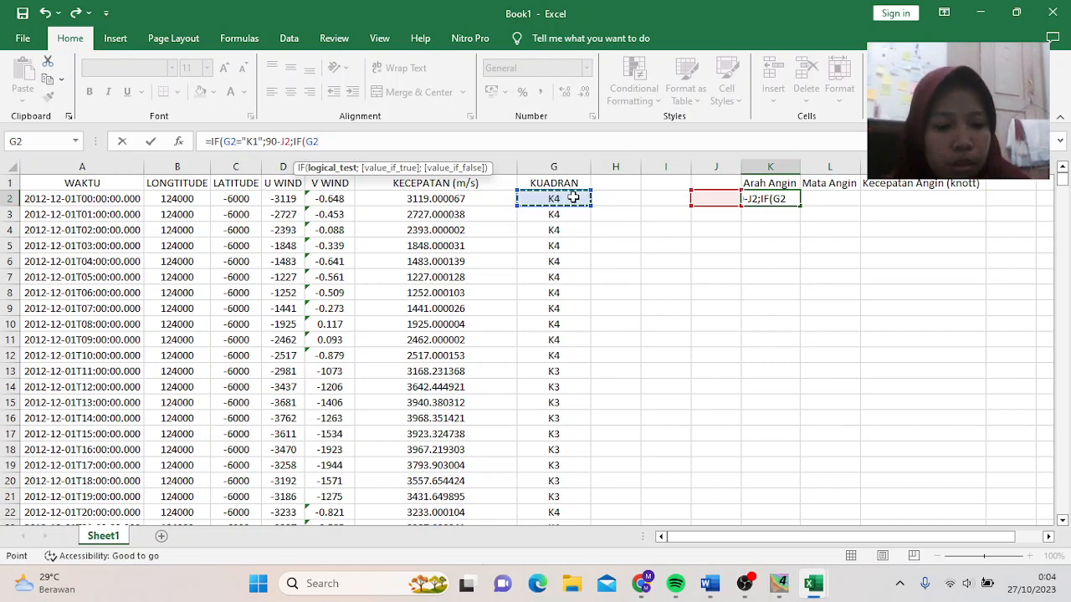
type("=\"K")
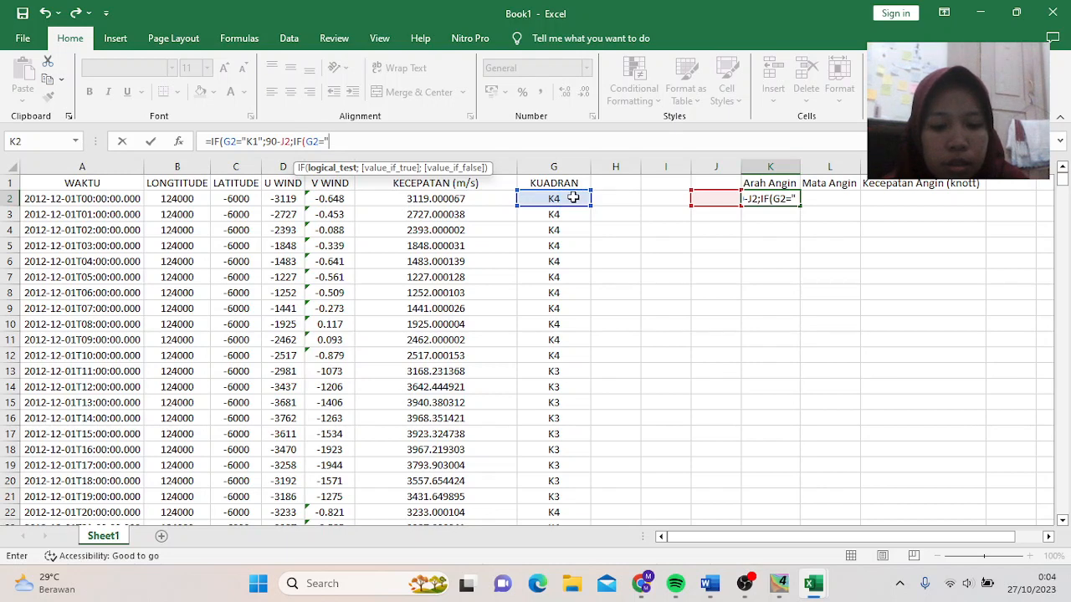
type("2")
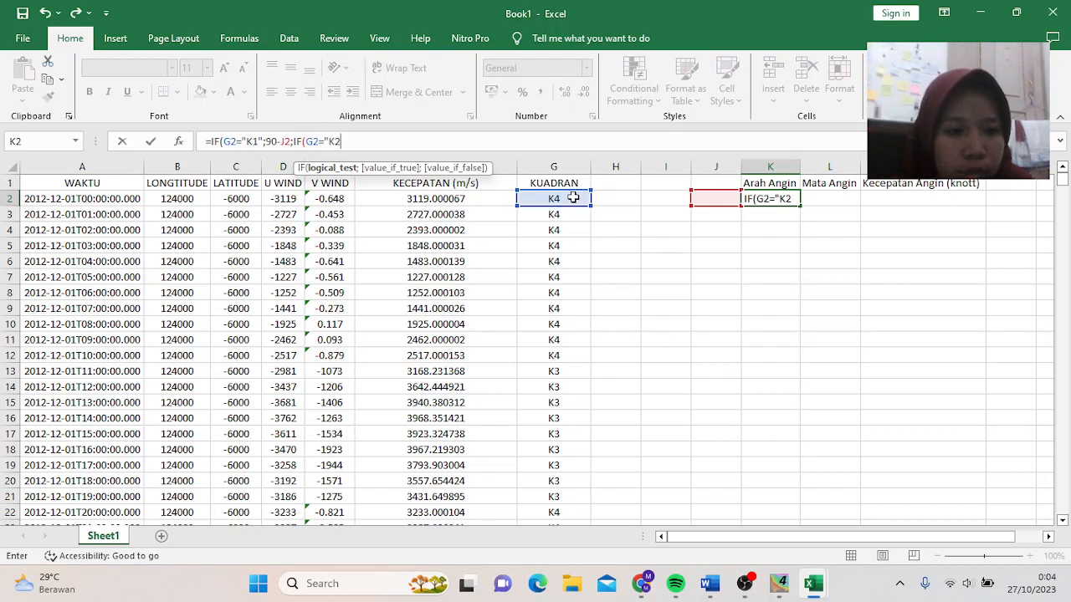
type("\";")
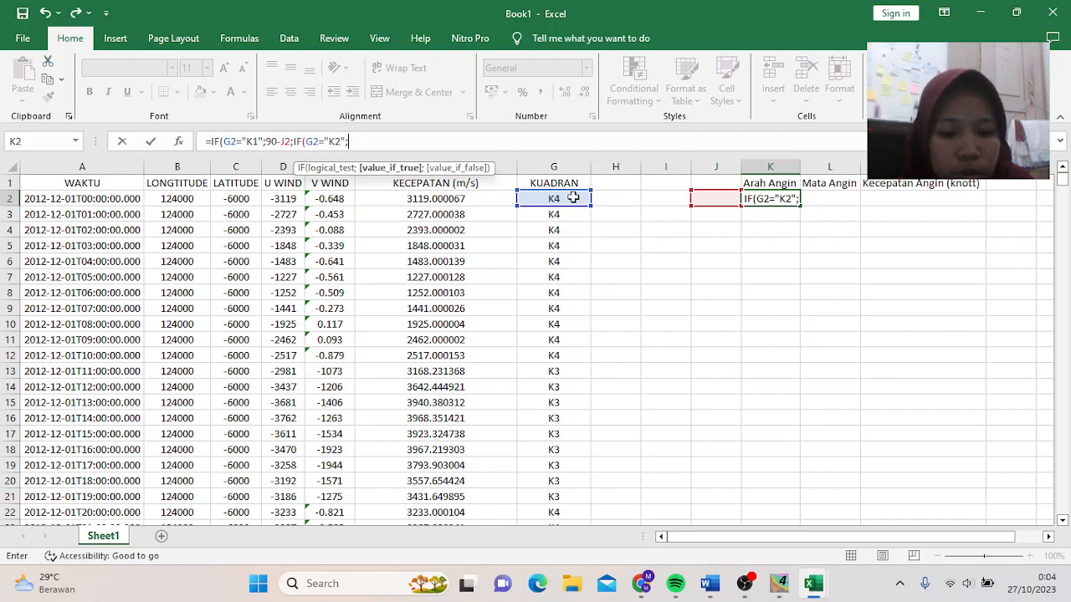
type("180")
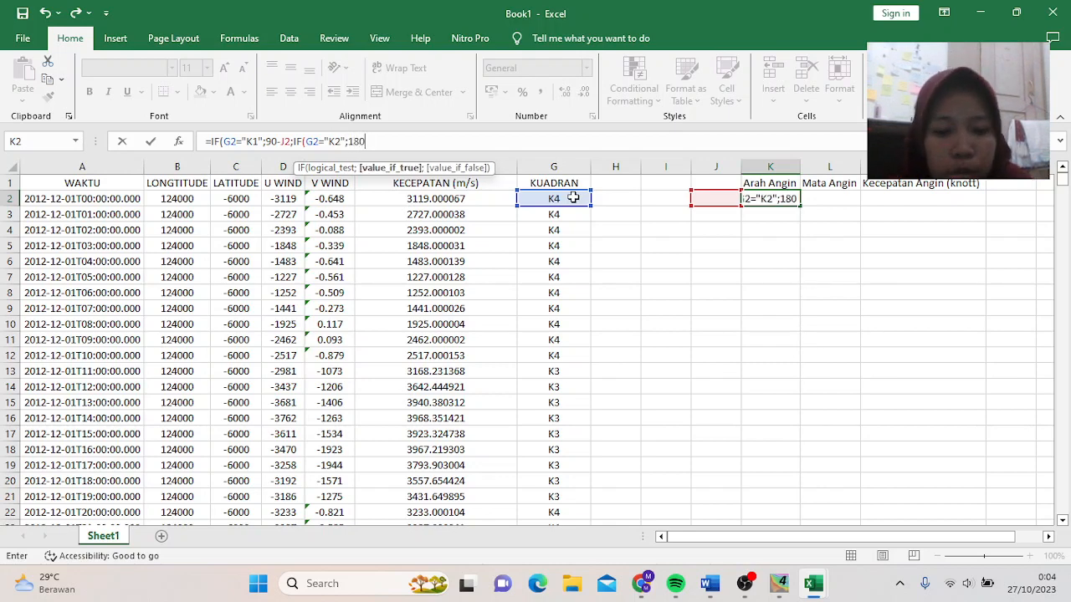
type("-")
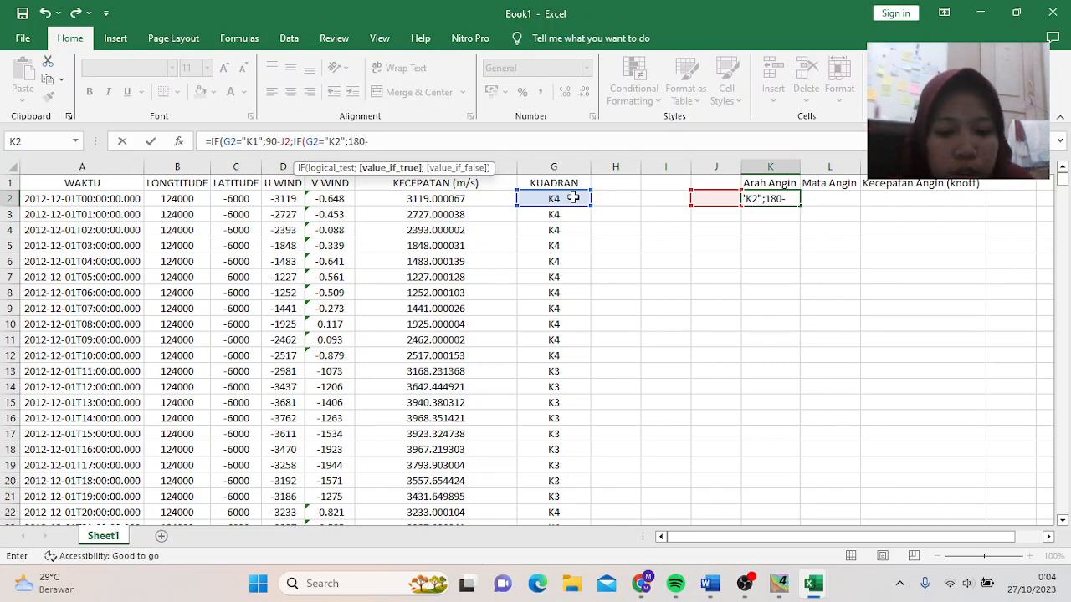
type("J2")
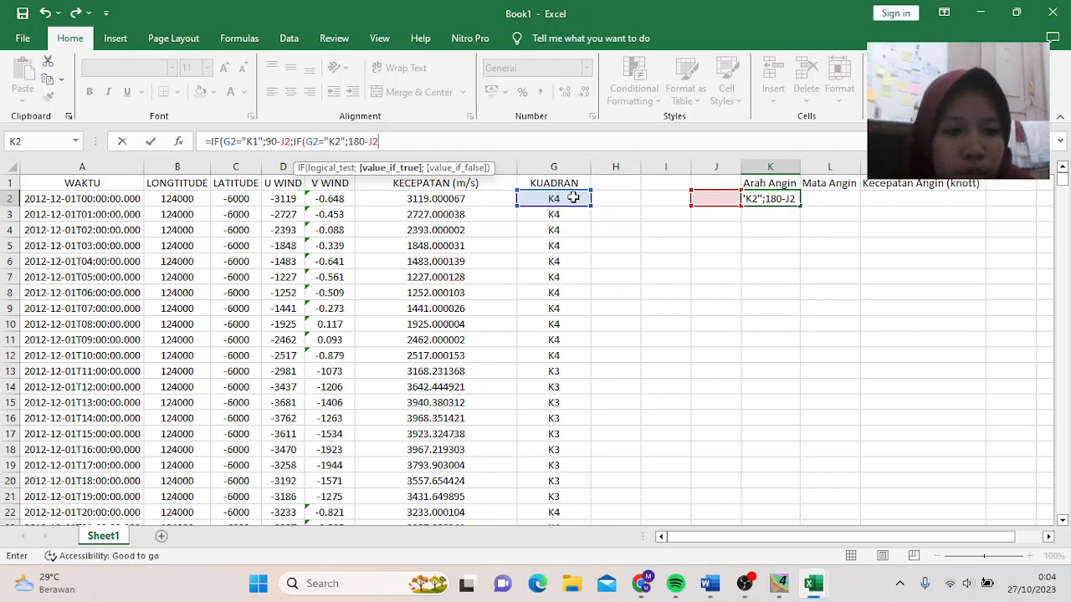
type(";I")
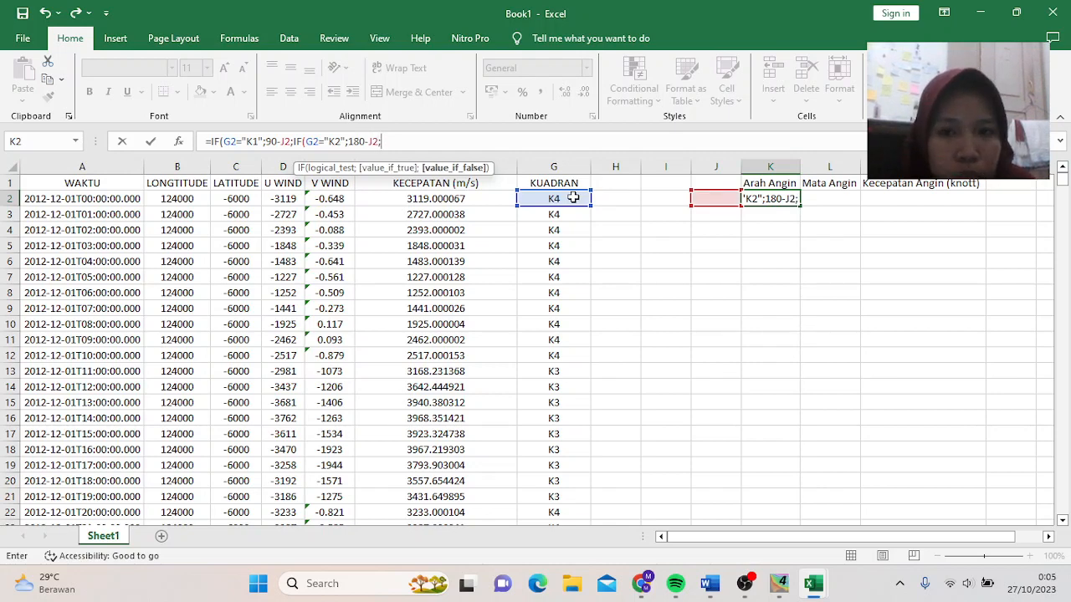
type("F(")
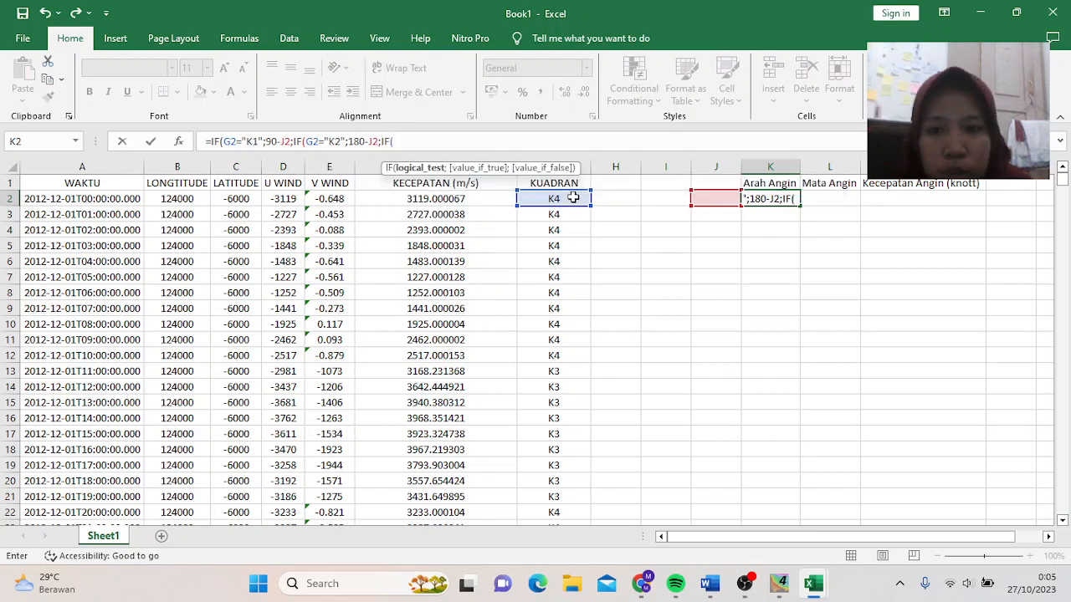
- Add the K3 (270-J2) and K4 (360-J2) branches, close parentheses and enter K2's formula
left_click(544, 199)
type("=")
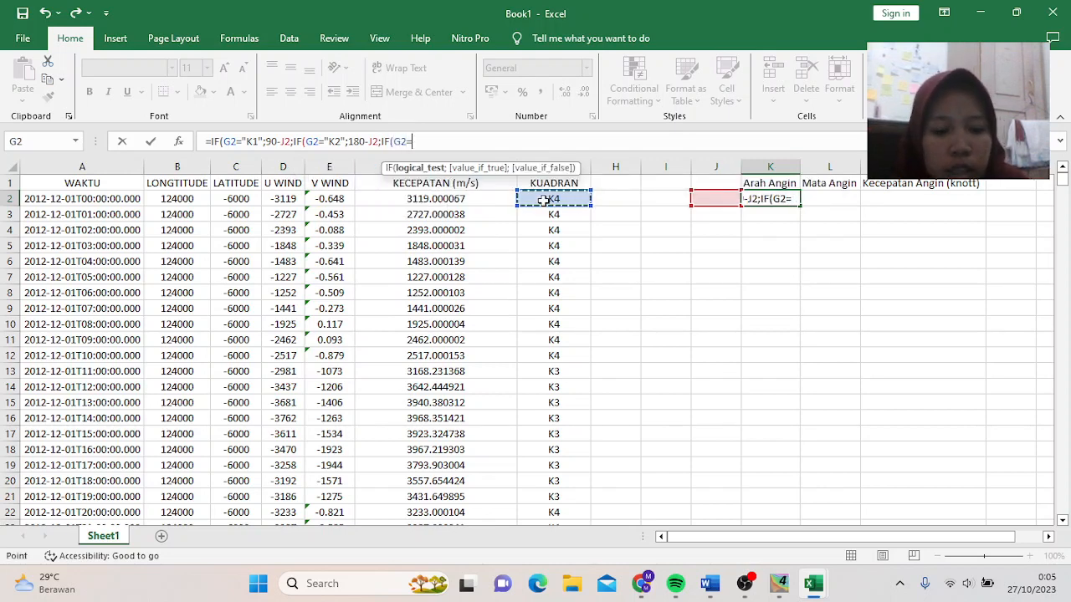
type("\"K3\"")
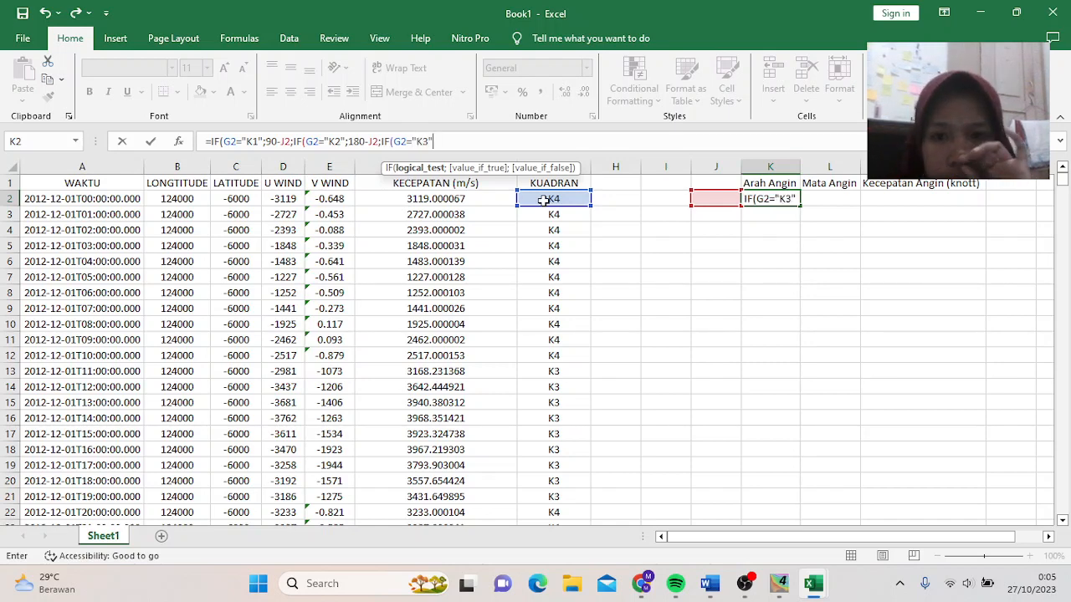
type(";")
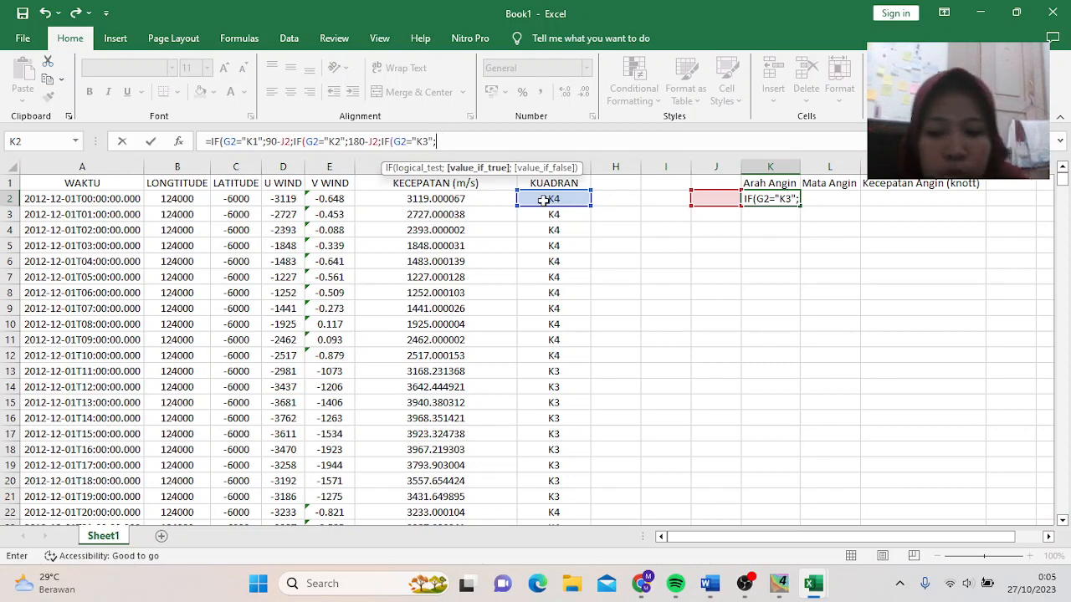
type("270")
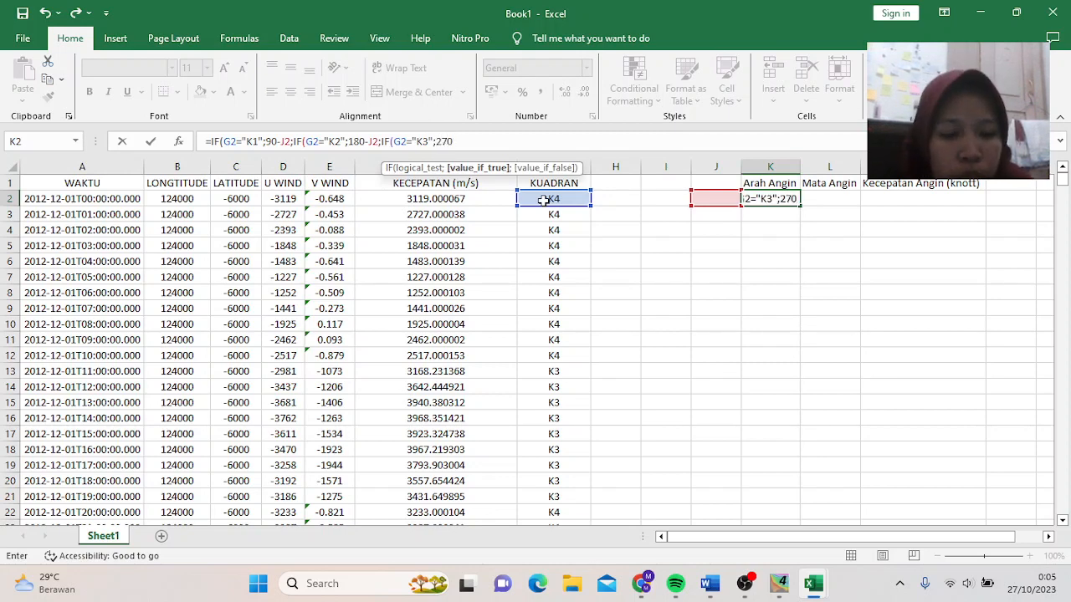
type("-J2")
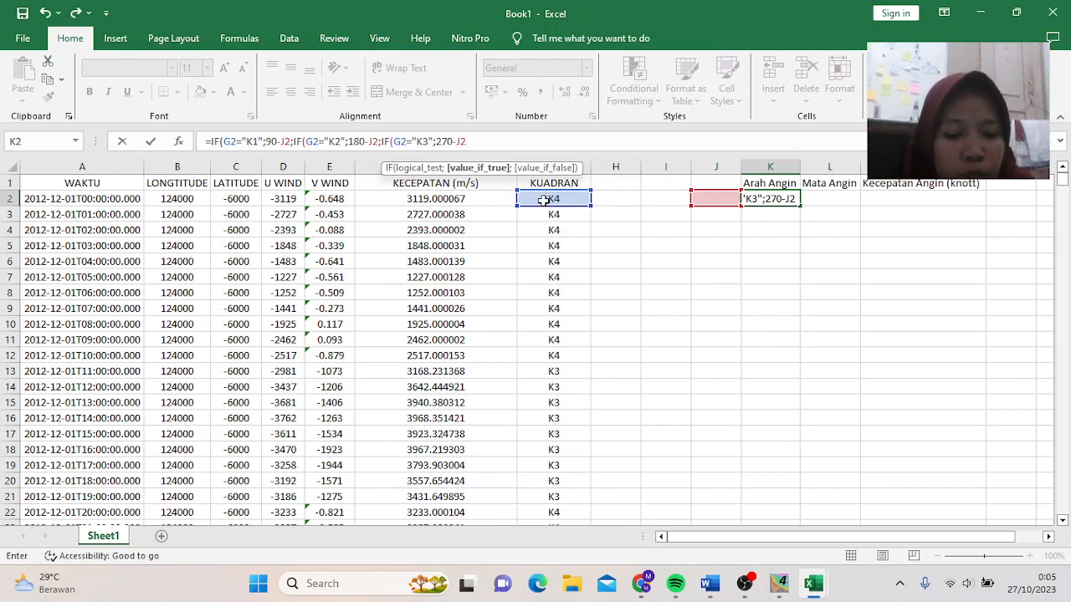
type(";I")
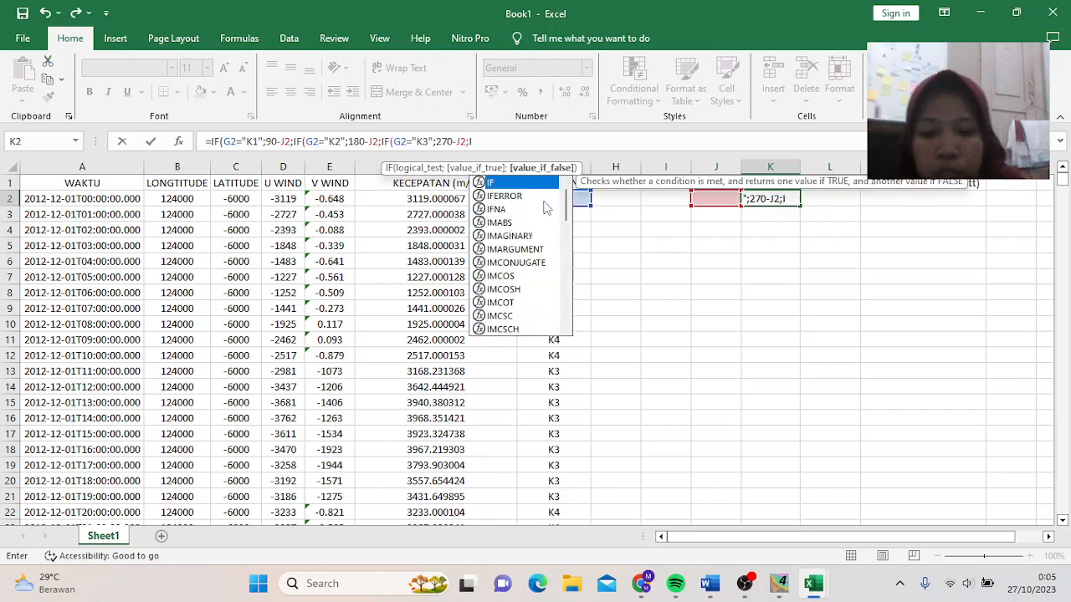
type("F(")
left_click(544, 199)
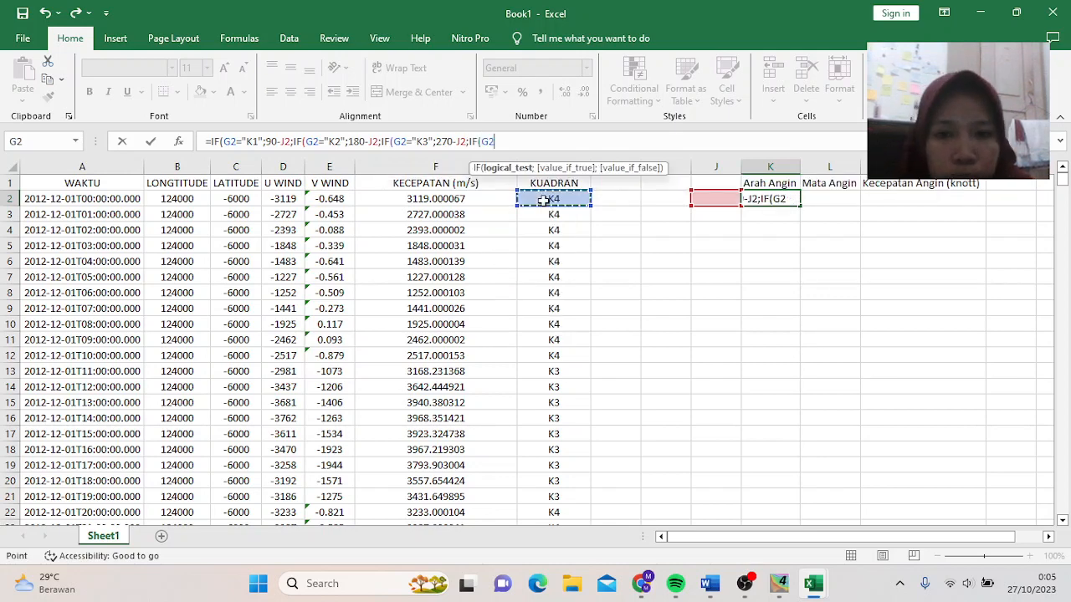
type("=")
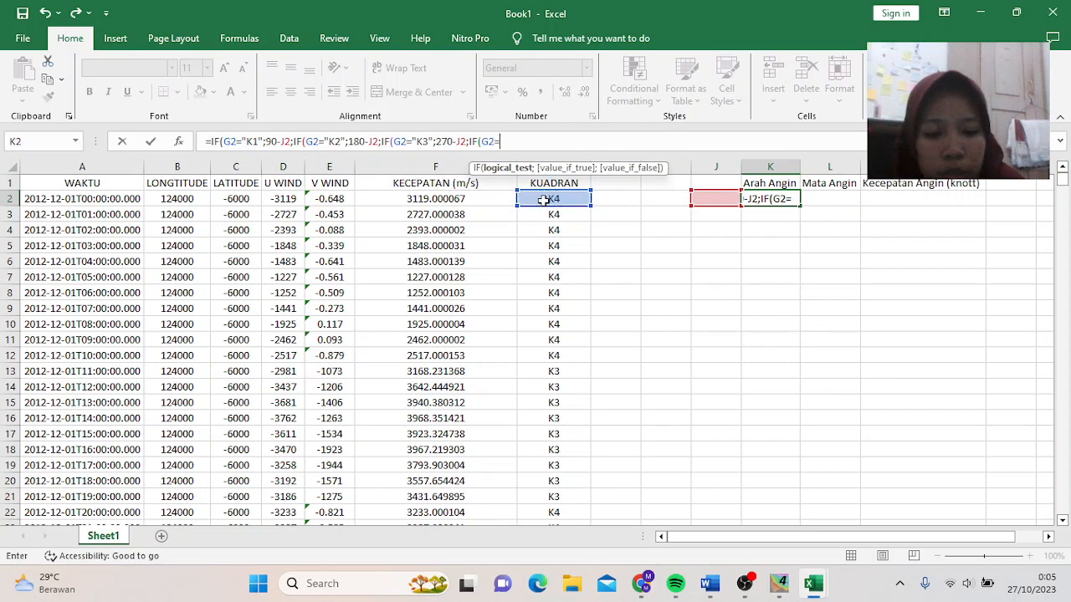
type("\"K4\"")
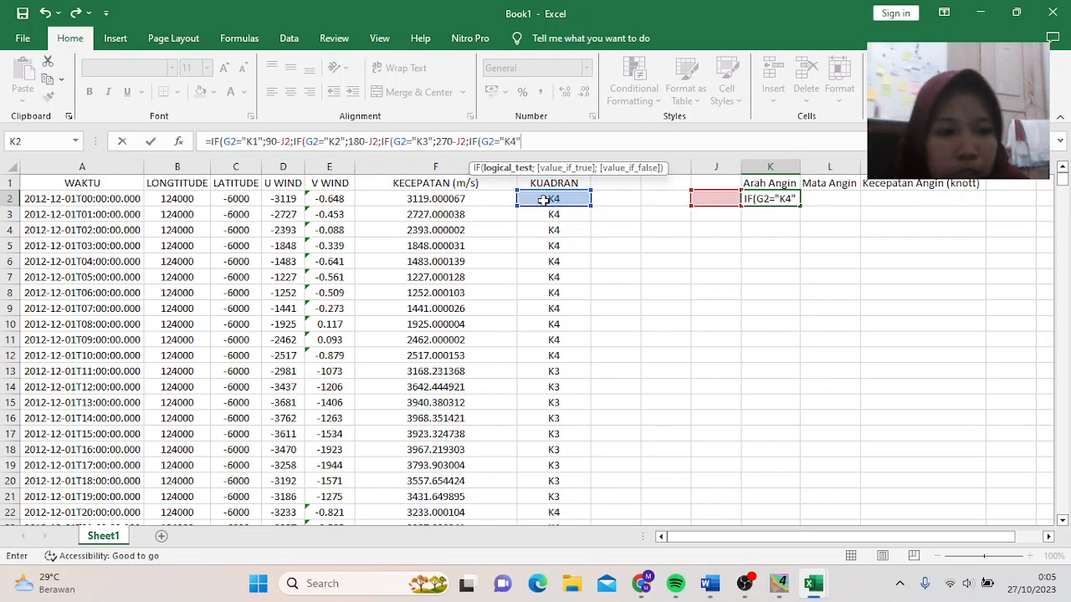
type(";")
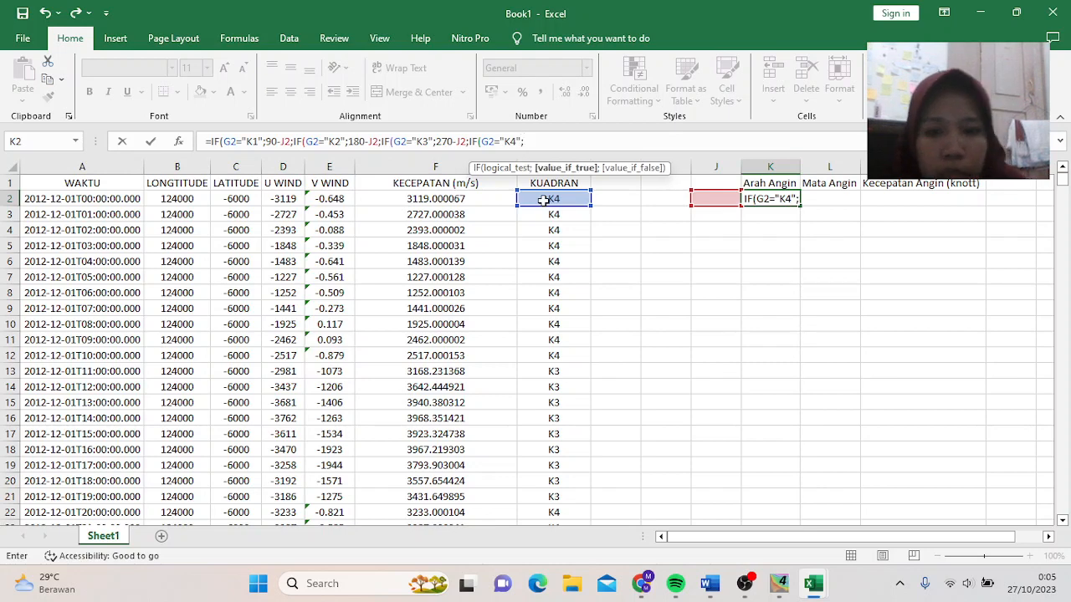
type("360-")
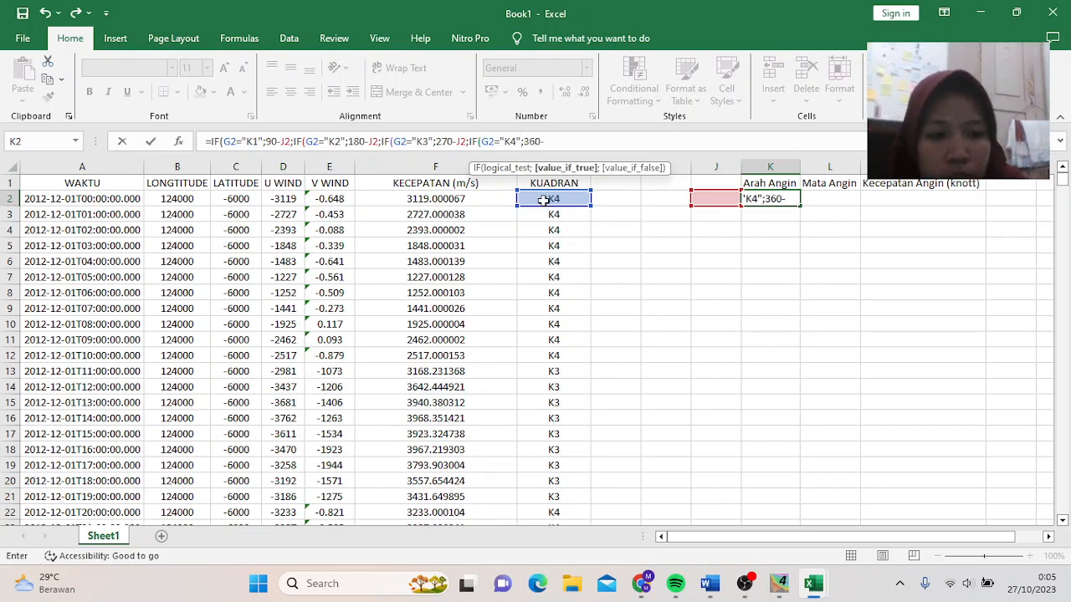
type("J2")
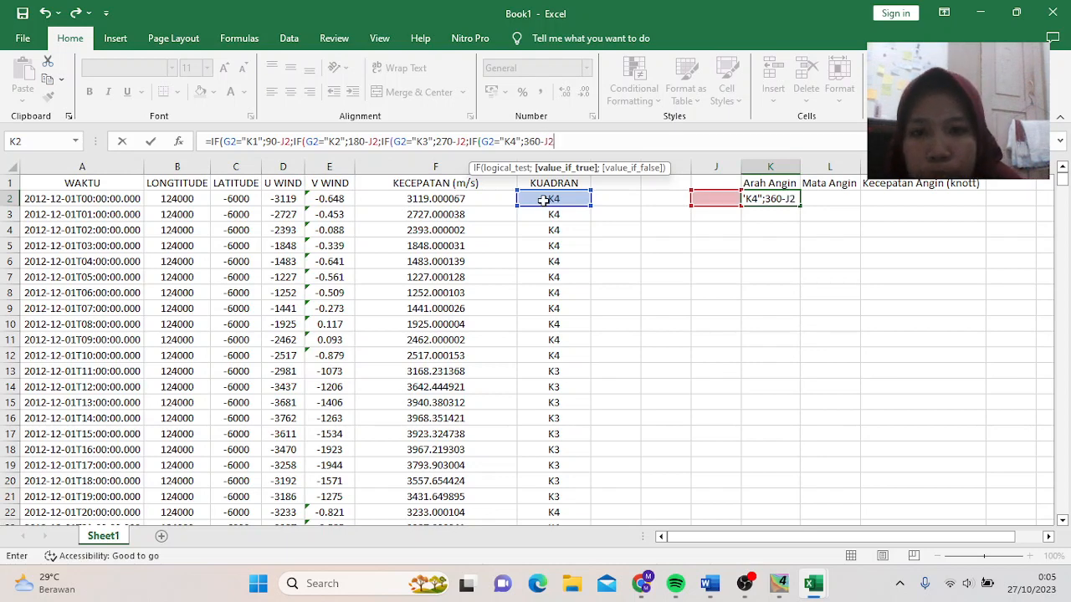
type("))))")
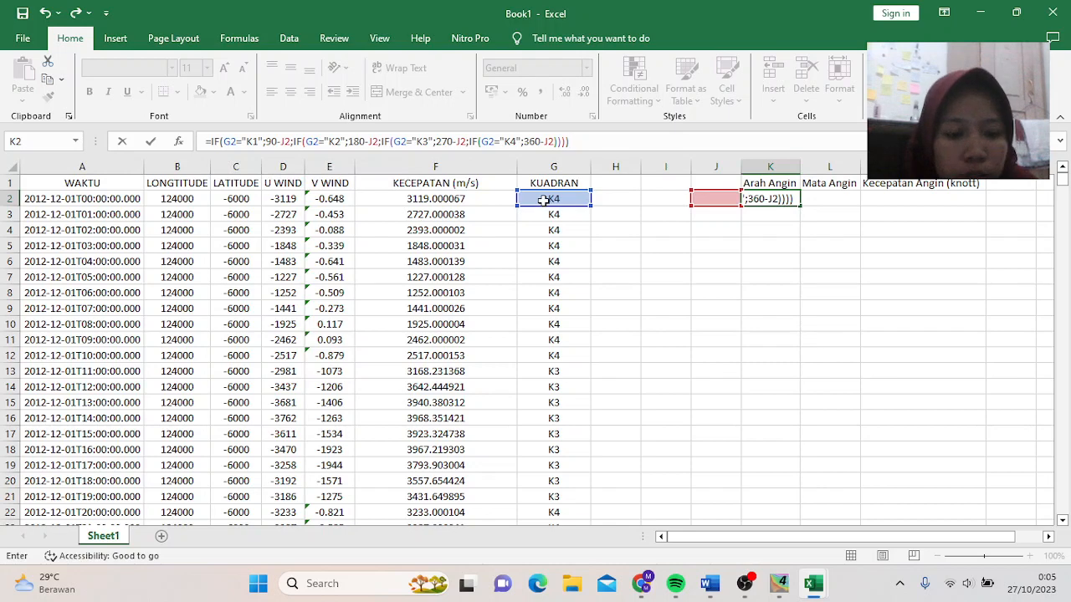
key("Return")
- Centre-align columns K through M
scroll(781, 271, "right", 1)
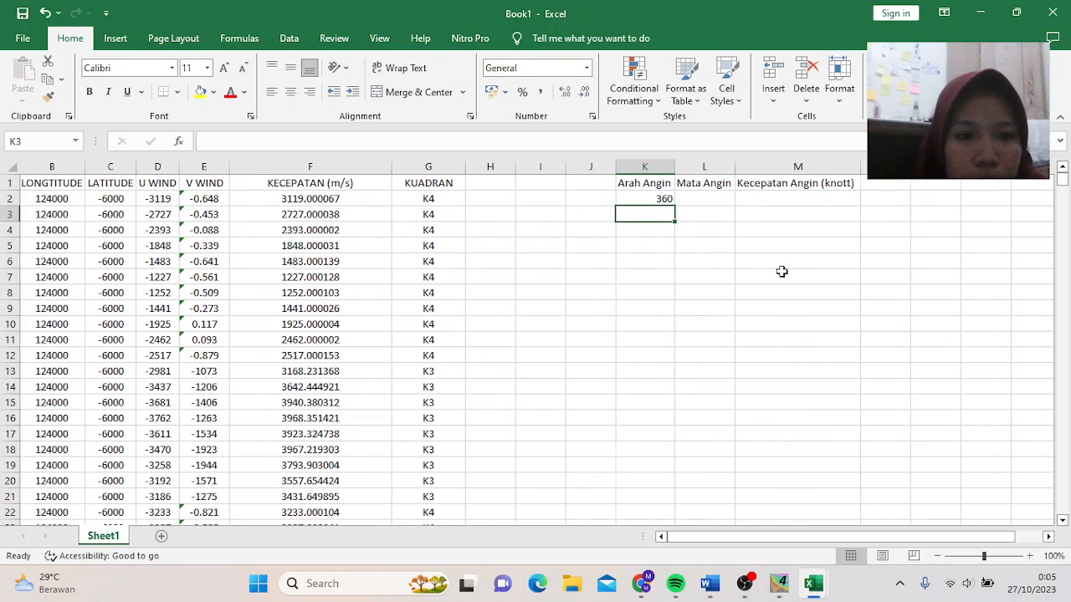
left_click_drag(646, 163, 800, 165)
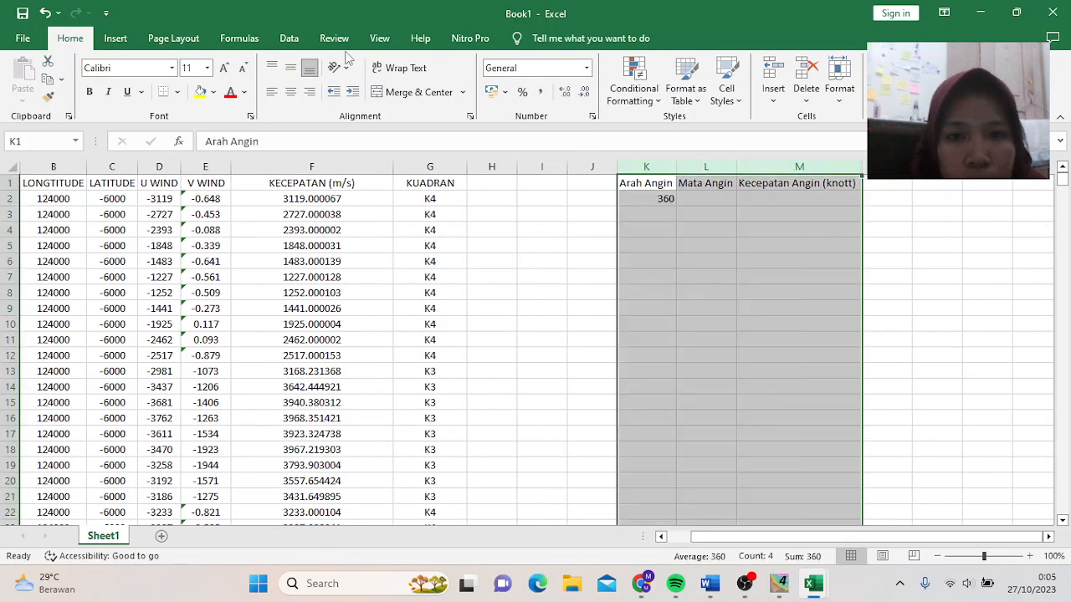
left_click(290, 94)
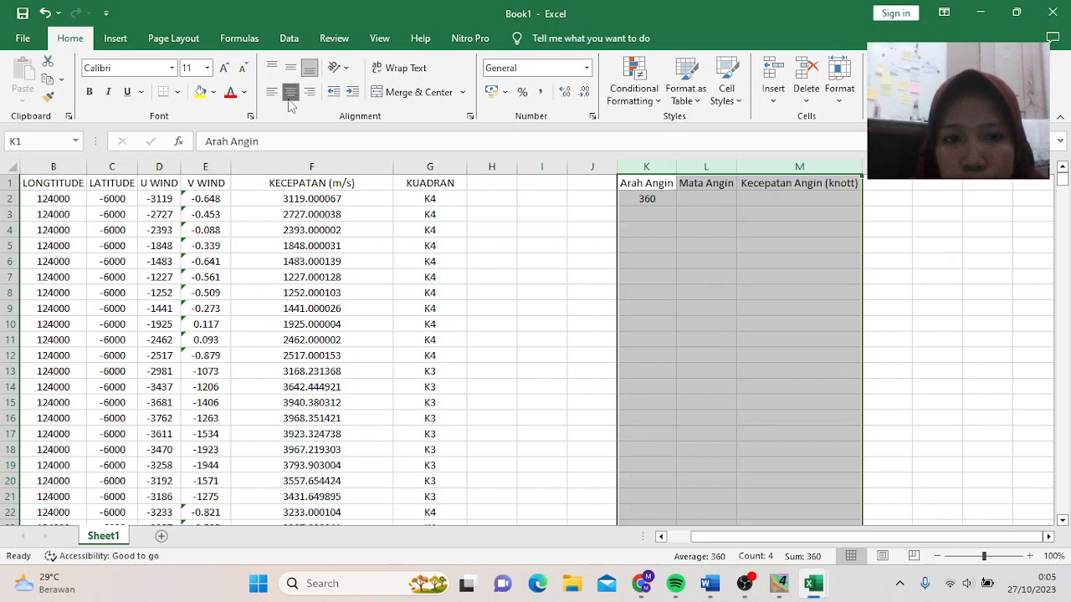
left_click(709, 201)
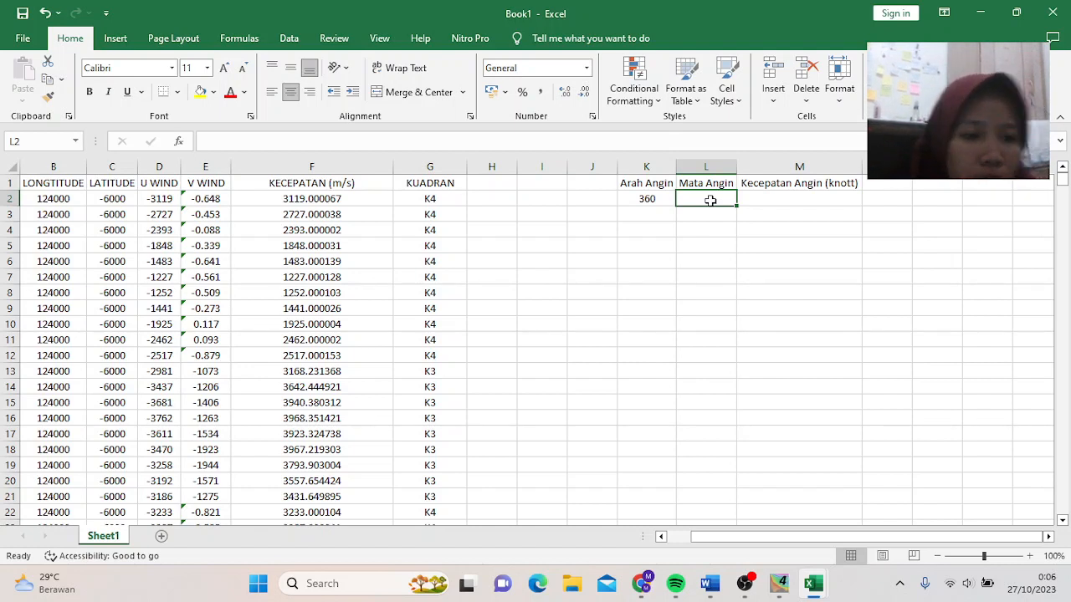
- Begin L2's formula as =IF(AND(K2>335);"UTARA";IF( for northerly wind directions
left_click(267, 144)
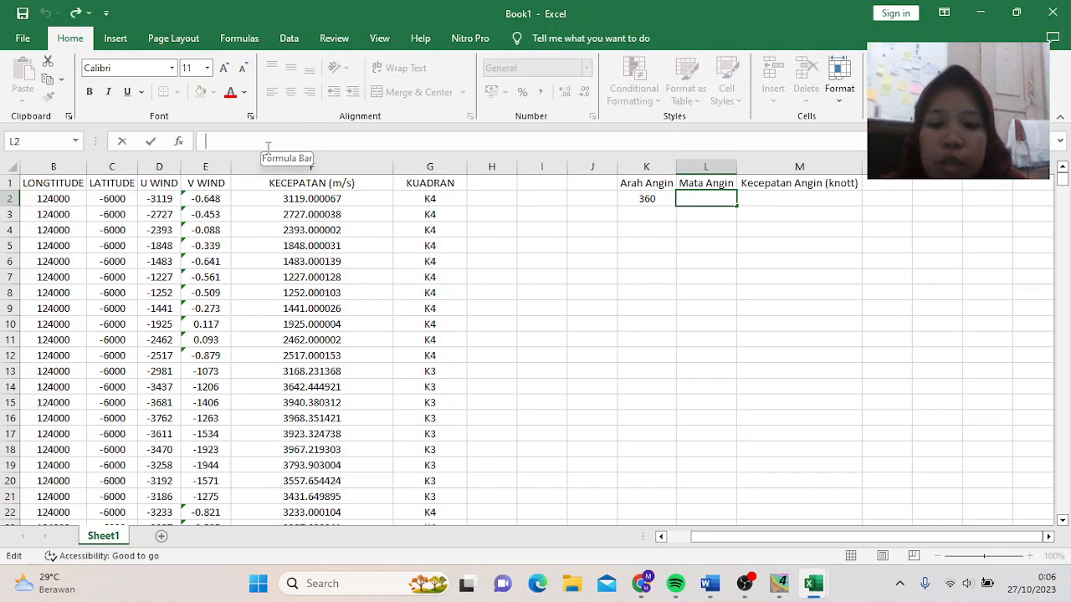
type("=I")
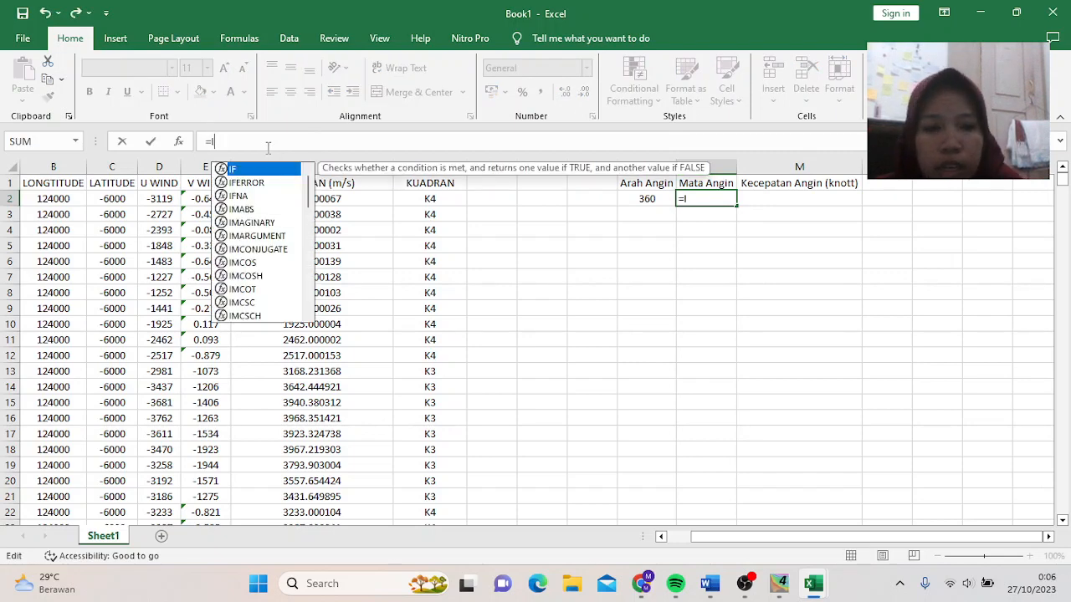
type("F(A")
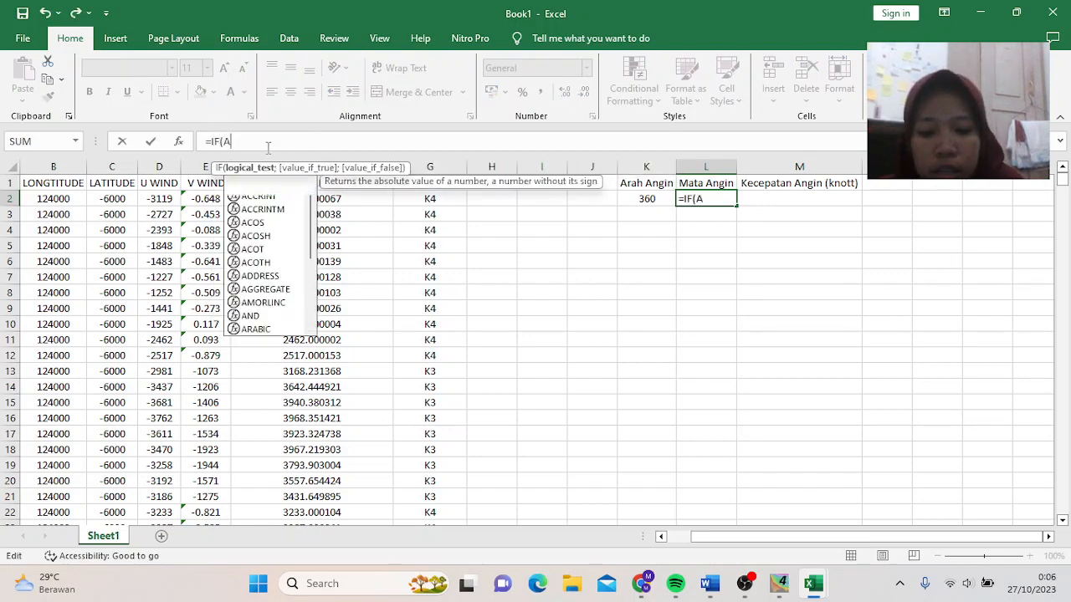
type("ND(")
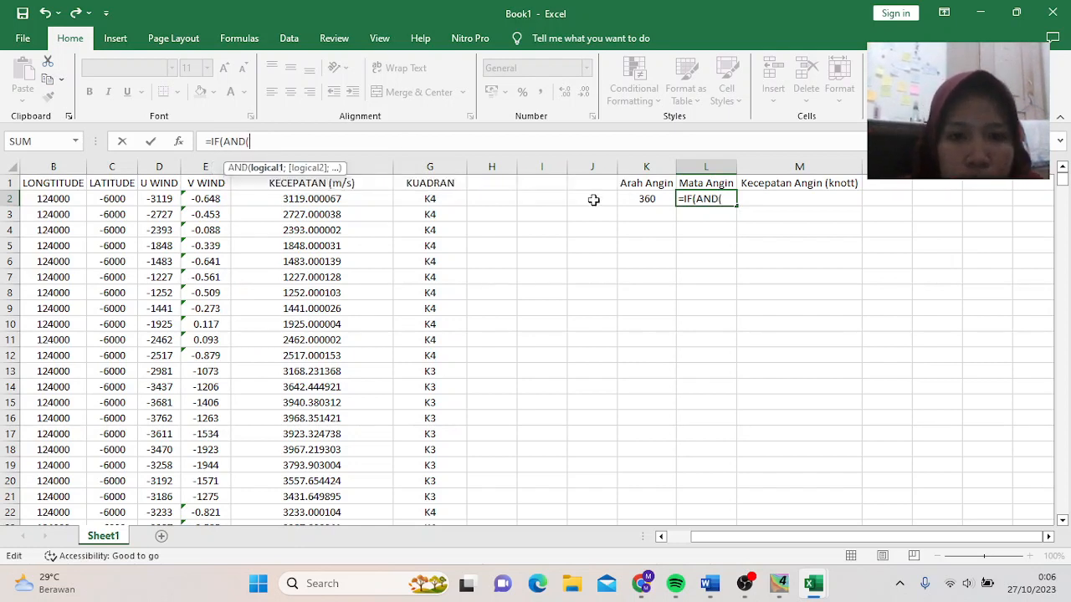
left_click(657, 203)
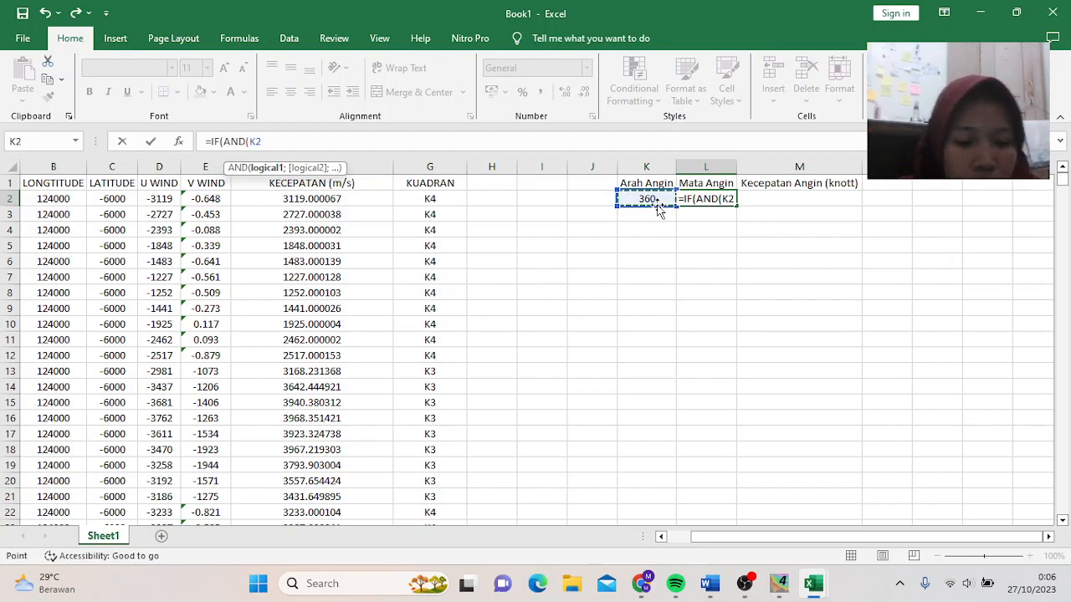
type(">")
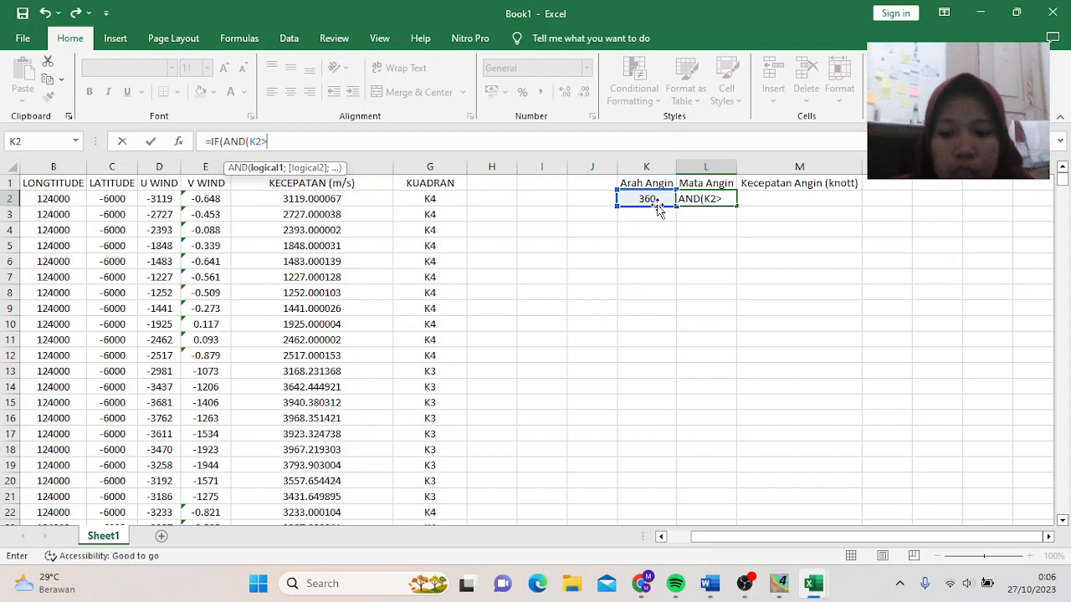
type("335)")
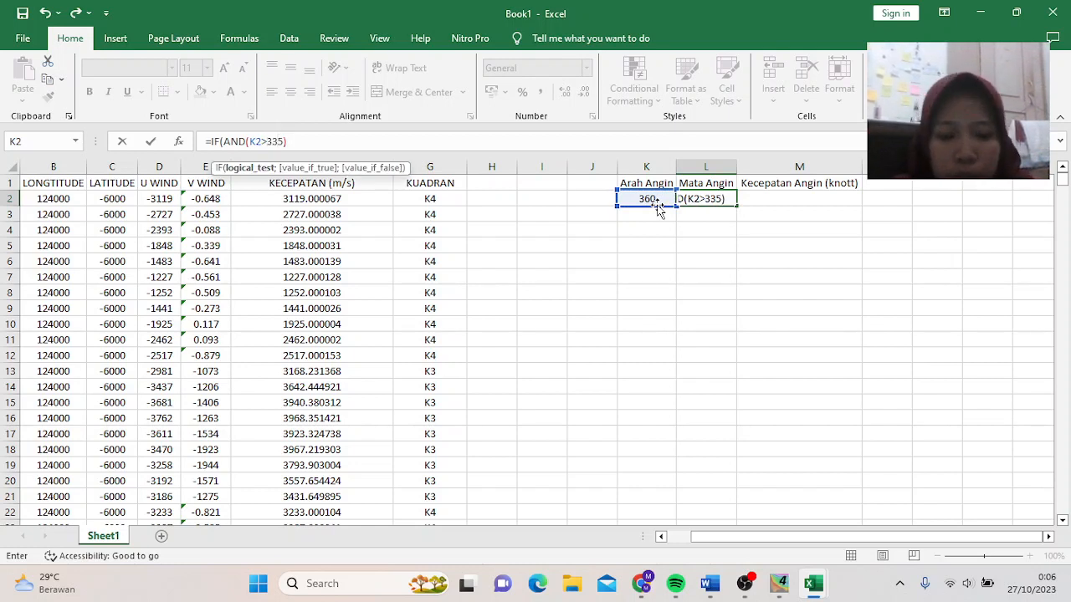
type(";\"")
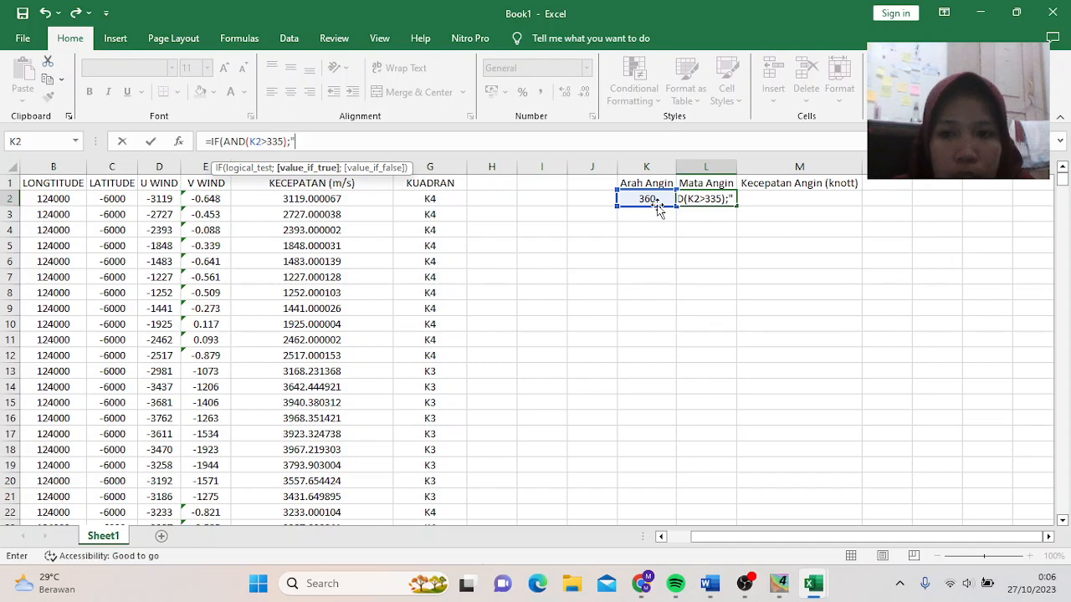
type("UTARA")
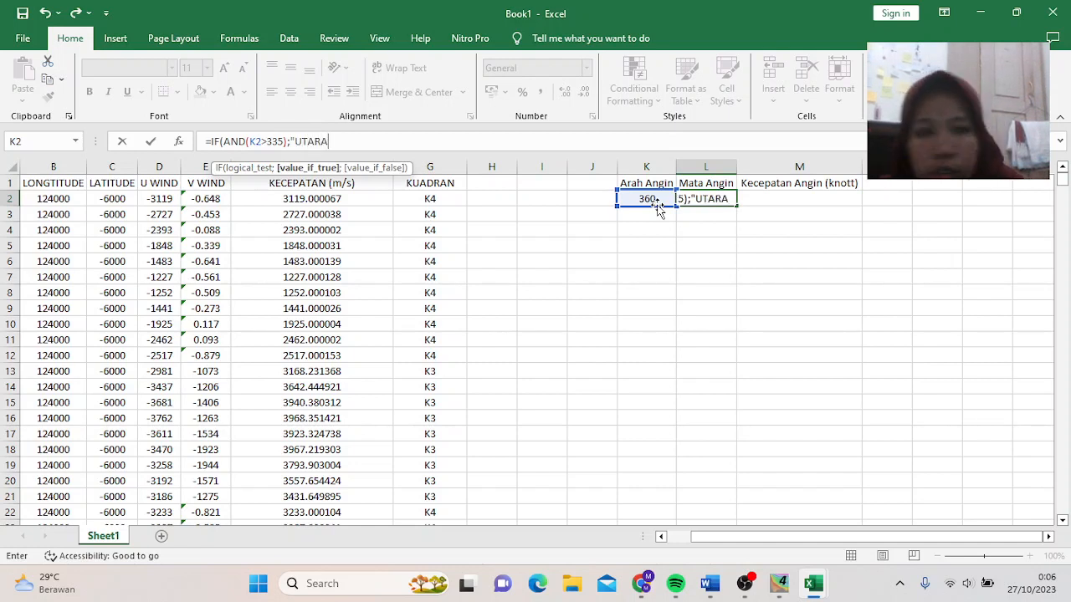
type("\";")
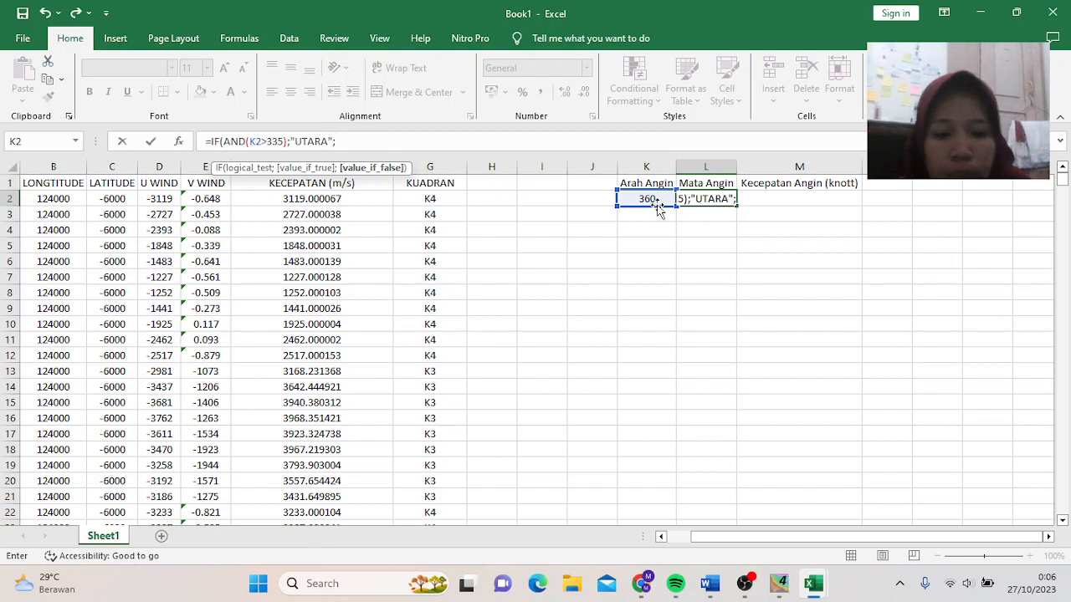
type("IF")
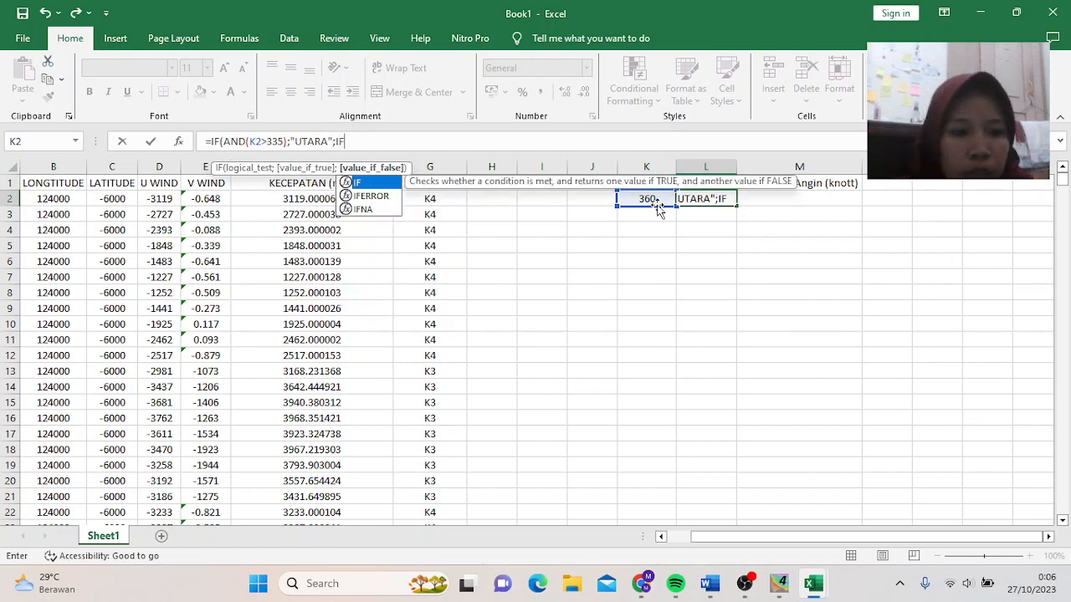
type("(")
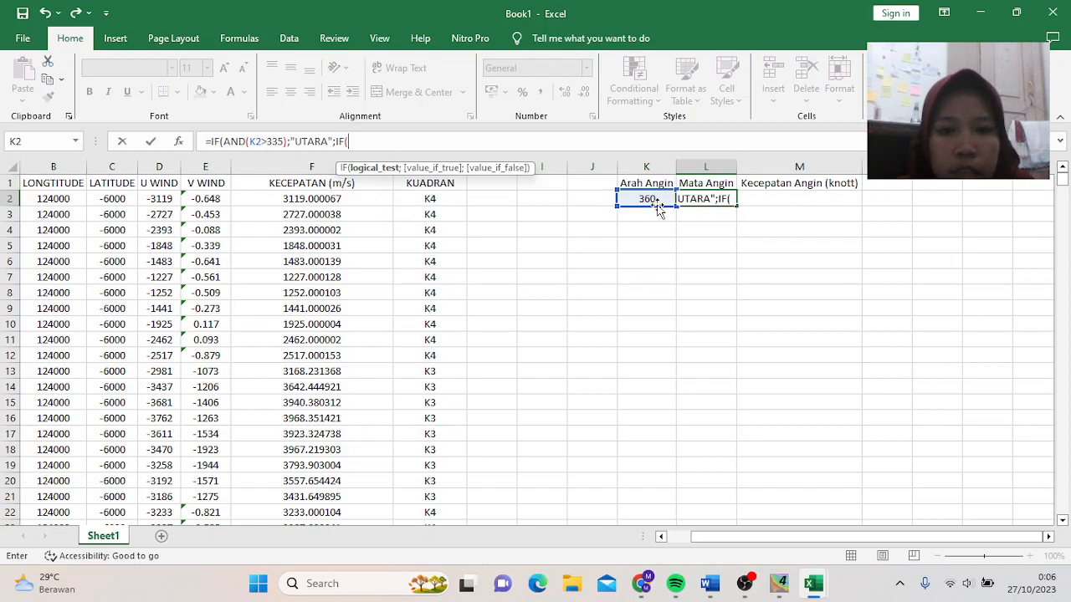
- Add BARAT LAUT (K2>290) and BARAT DAYA (K2>200) branches to L2's nested IF
left_click(648, 199)
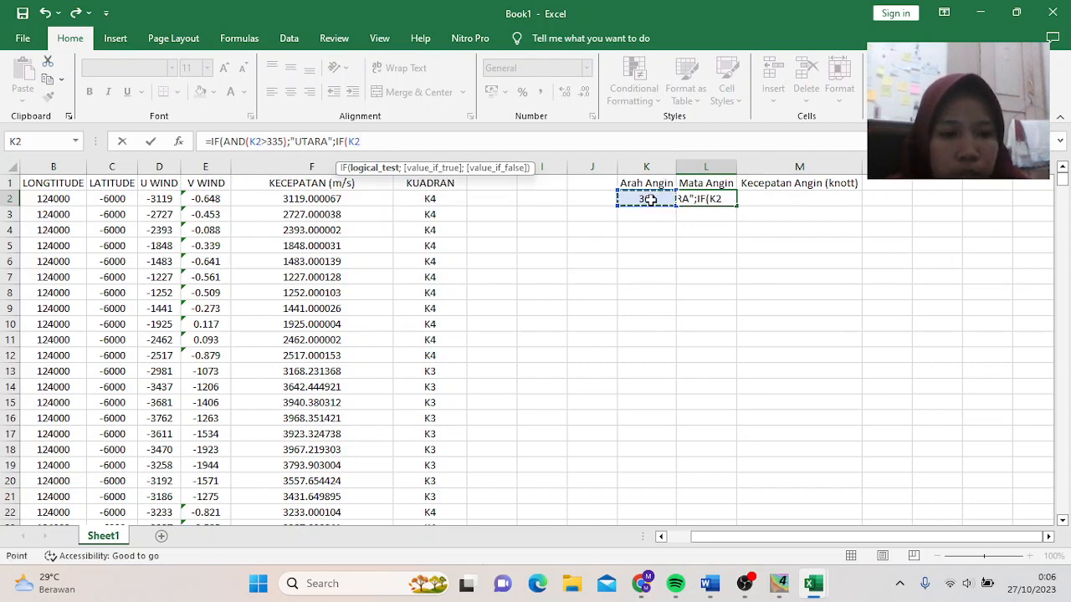
type(">290")
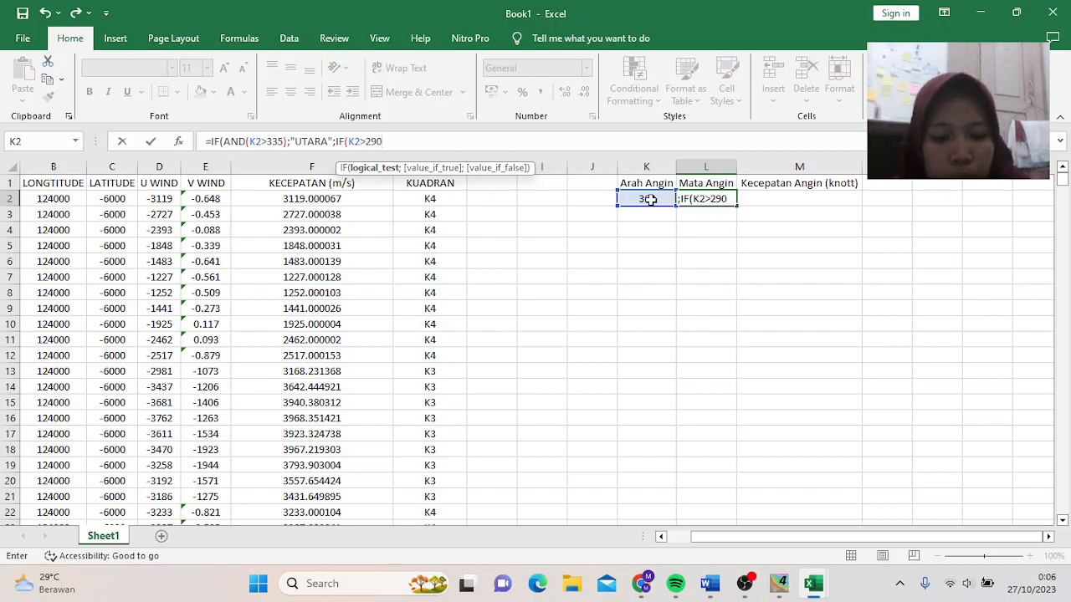
type(");")
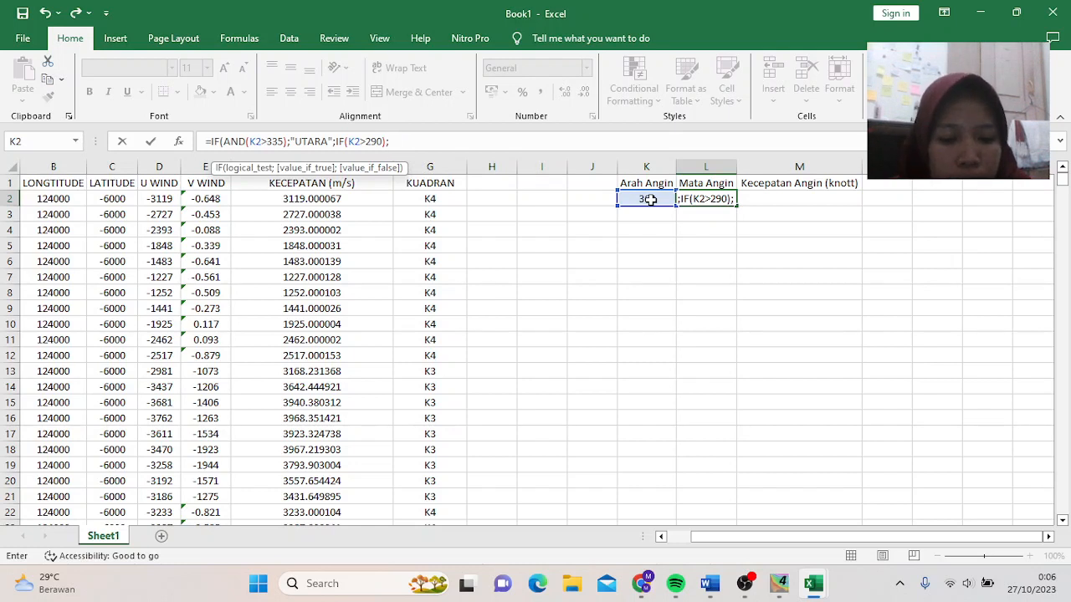
type("\"BARAT")
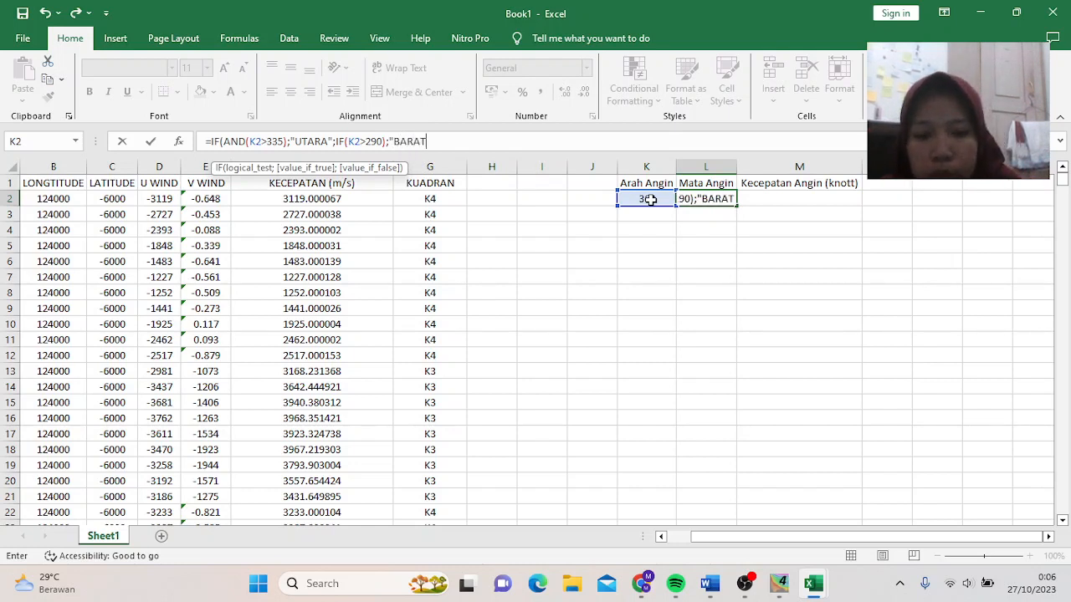
type(" LAUT")
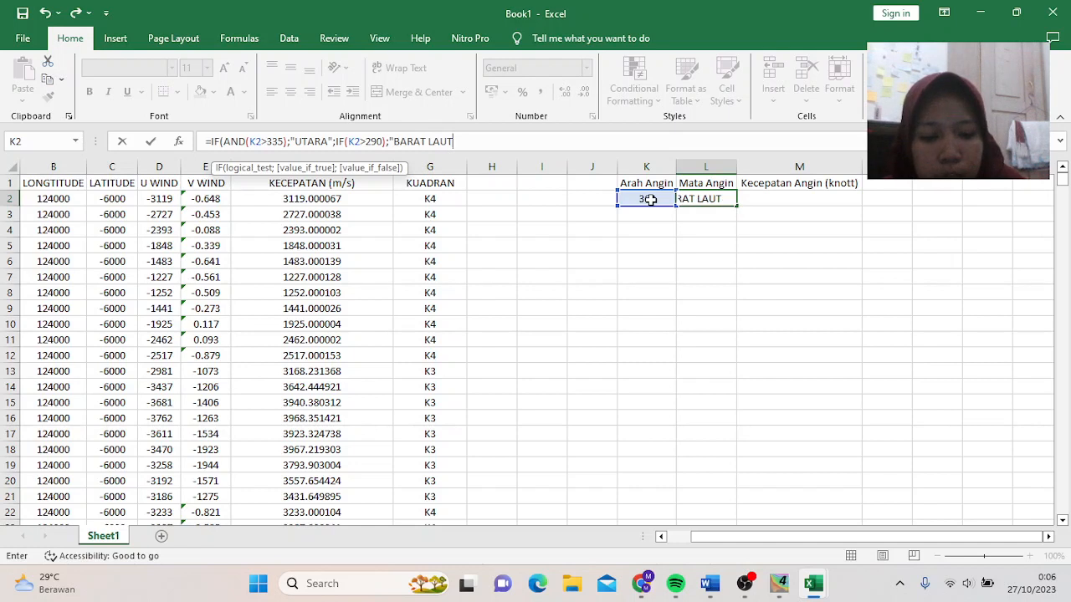
type("\";")
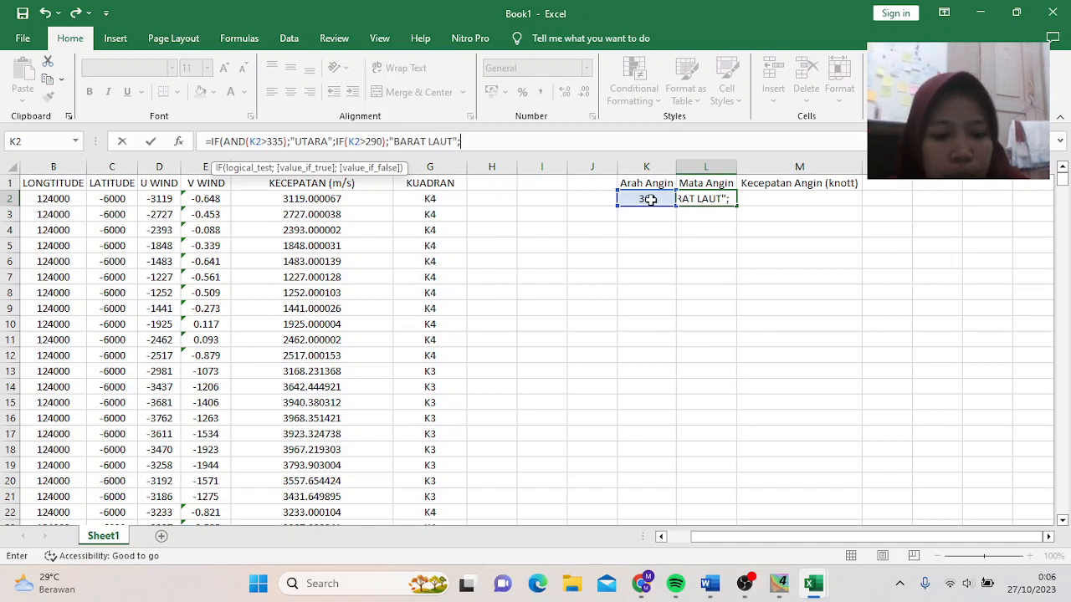
type("IF(")
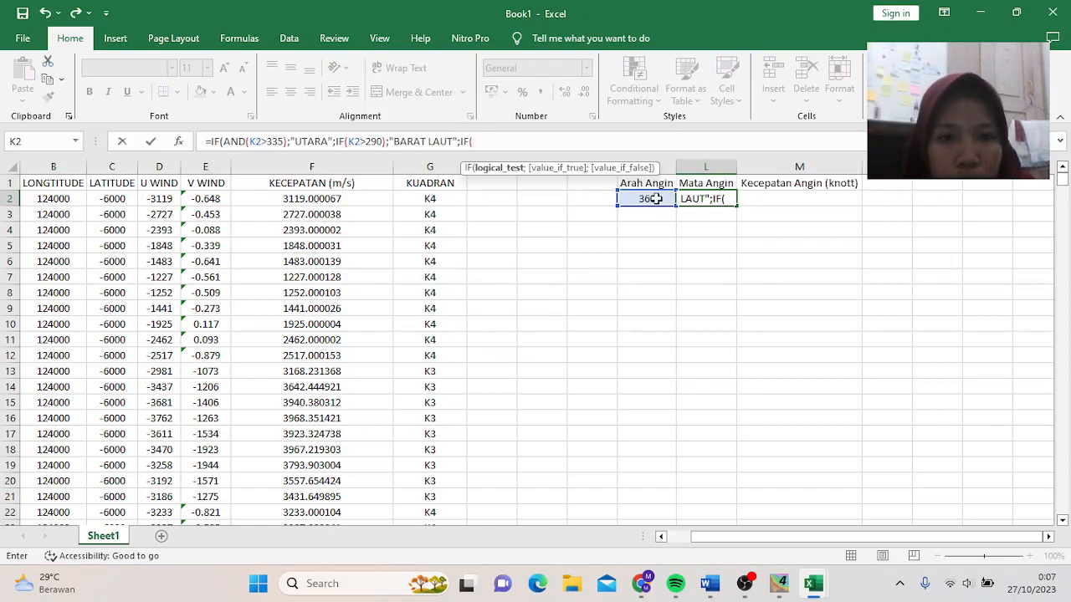
left_click(653, 199)
type(">")
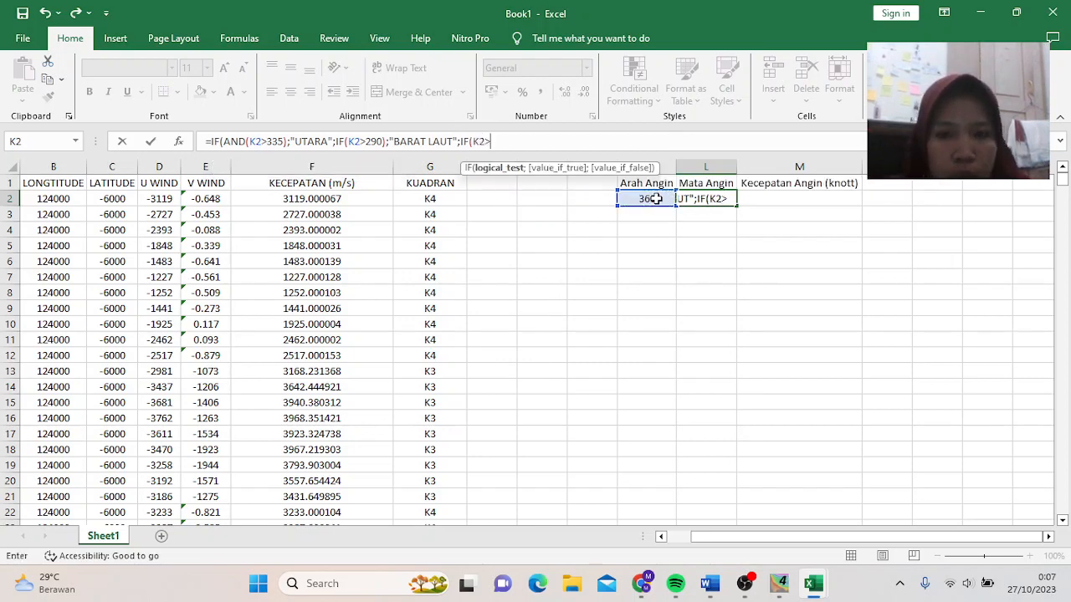
type("2")
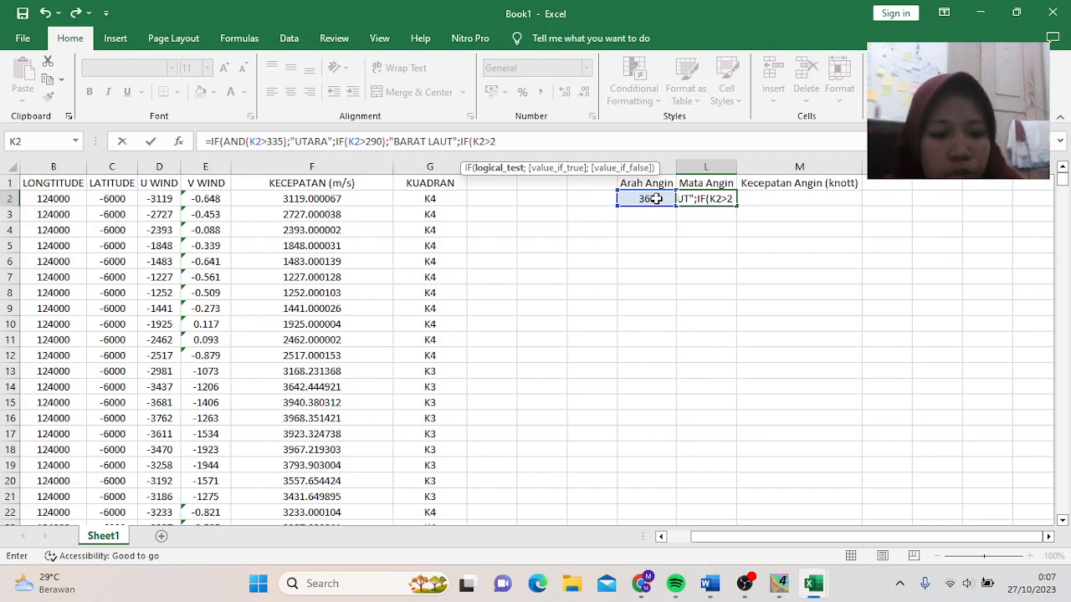
type("00")
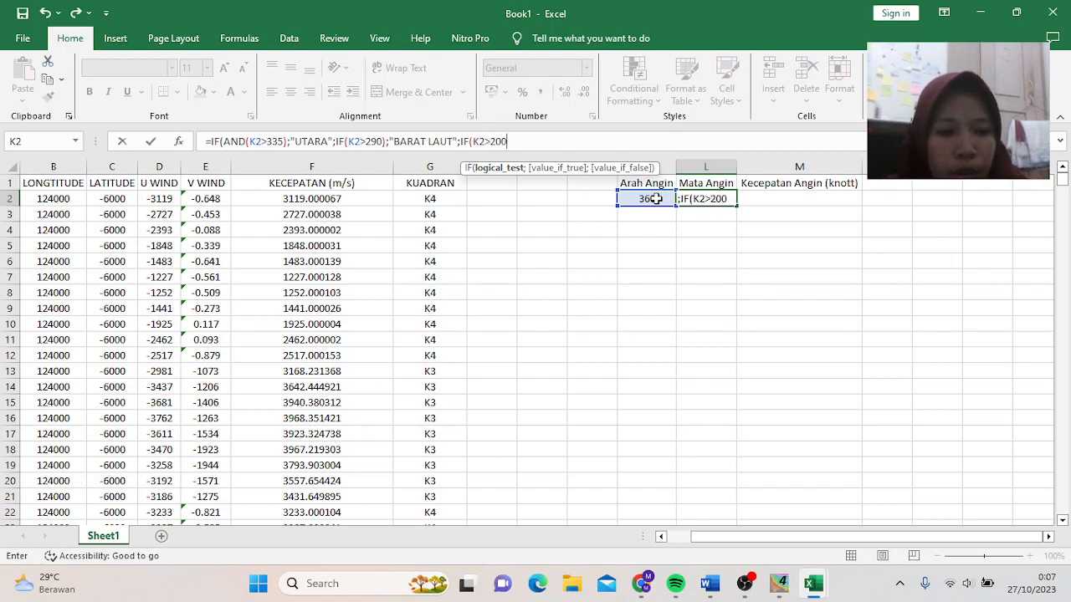
type(";")
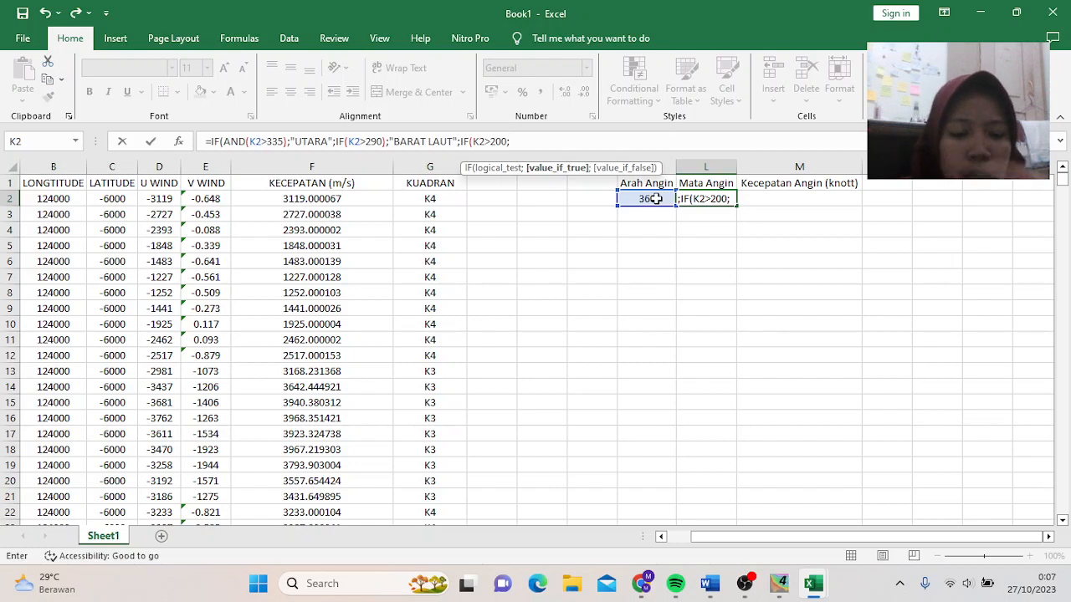
key("BackSpace")
type(")")
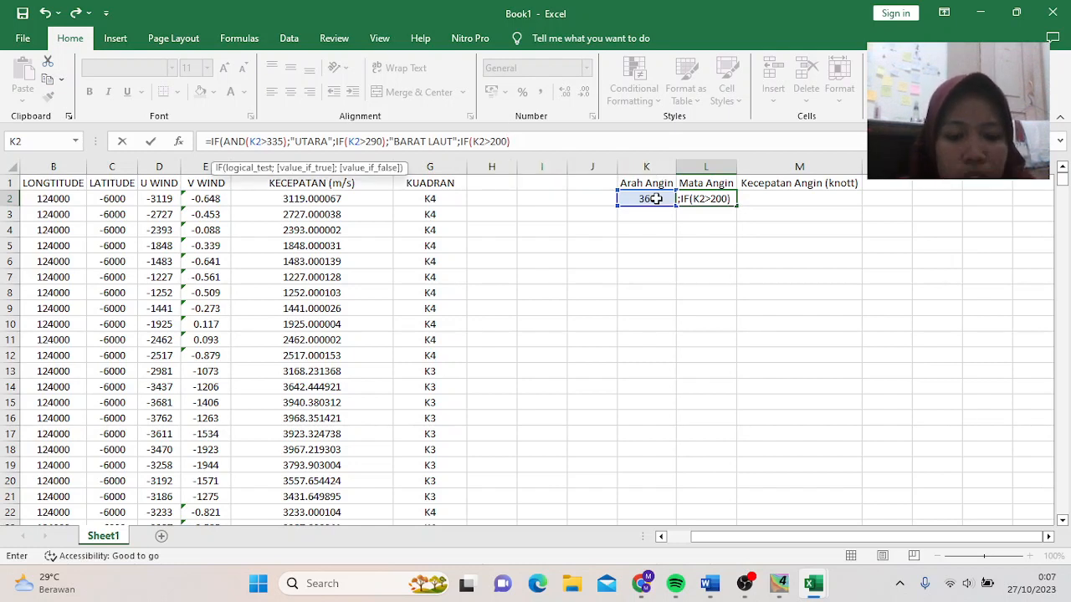
type(";\"")
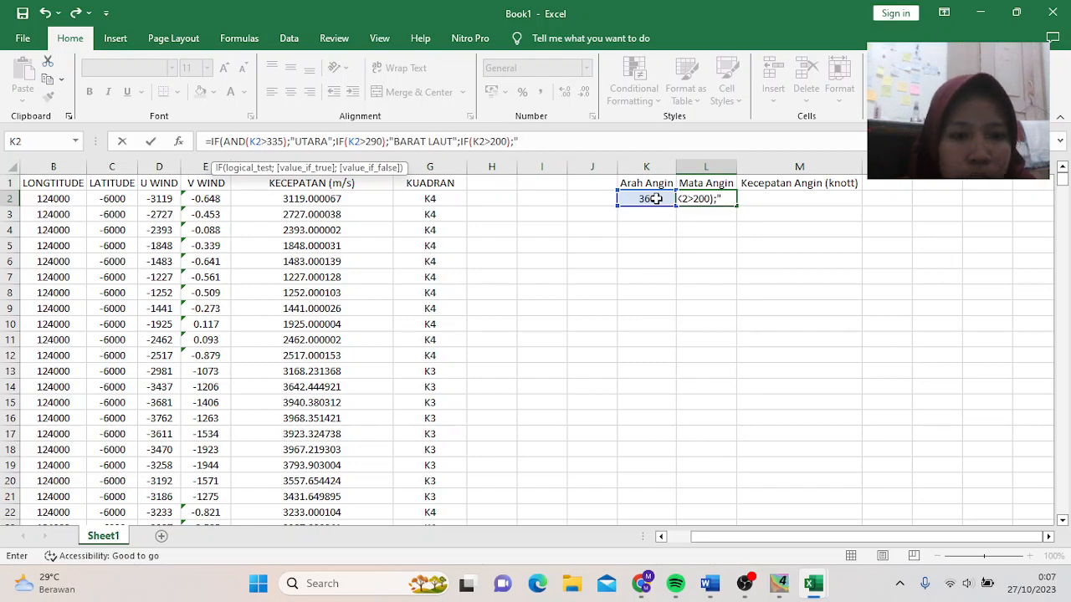
type("BA")
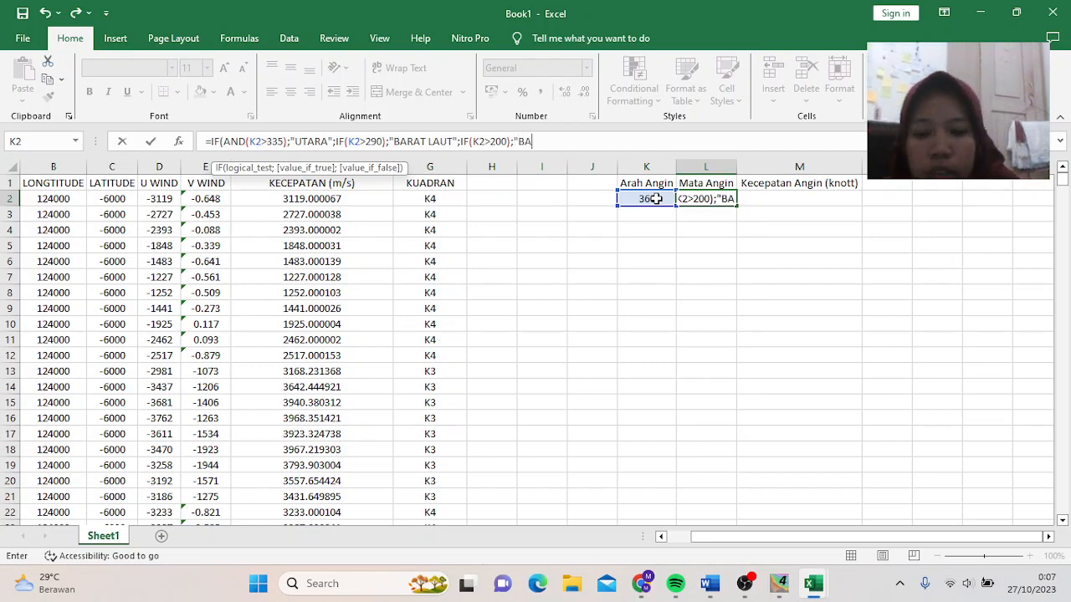
type("RAT DAYA")
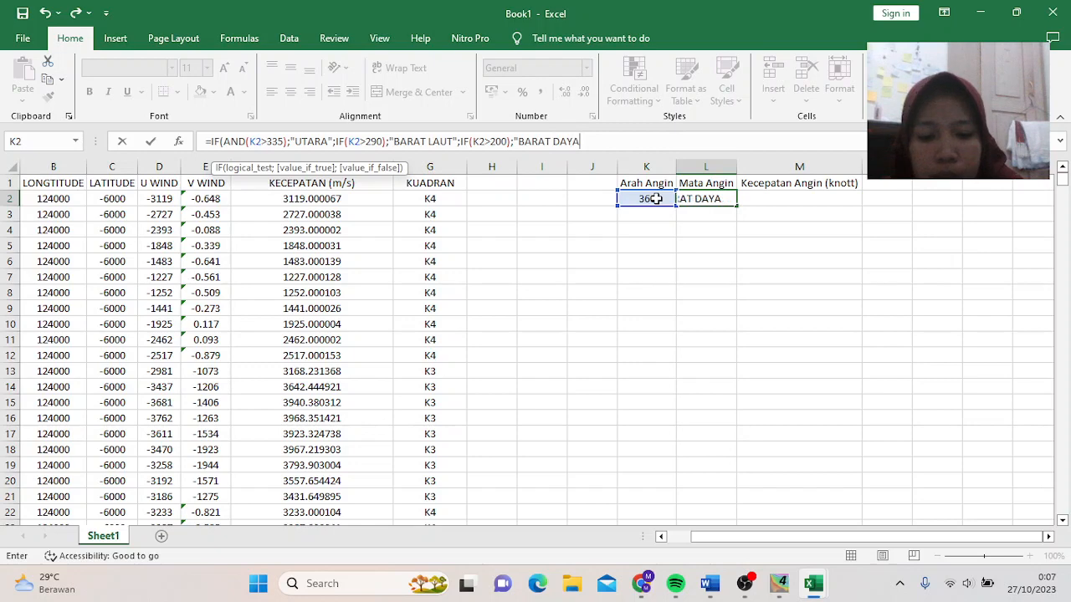
type("\";")
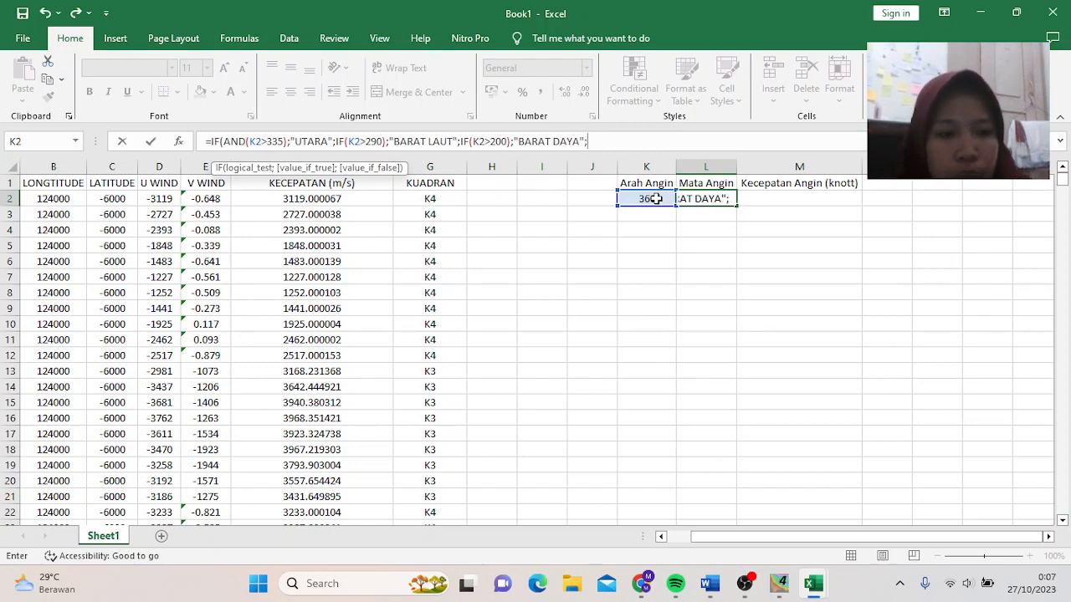
type("IF")
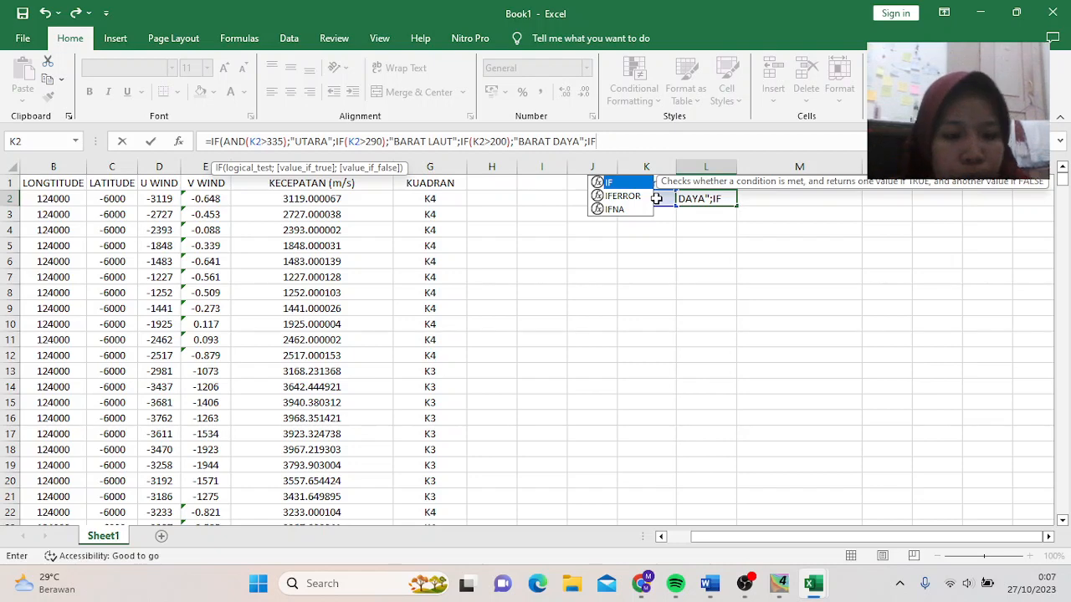
type("(")
- Add BARAT (K2>265) and SELATAN (K2>155) branches to the L2 formula
left_click(657, 198)
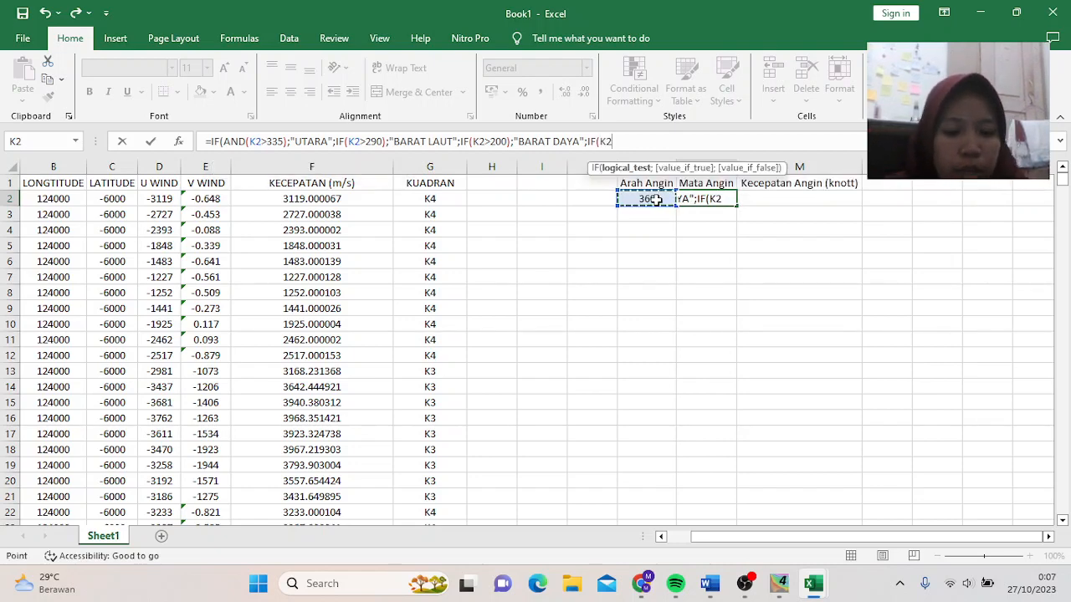
type(">")
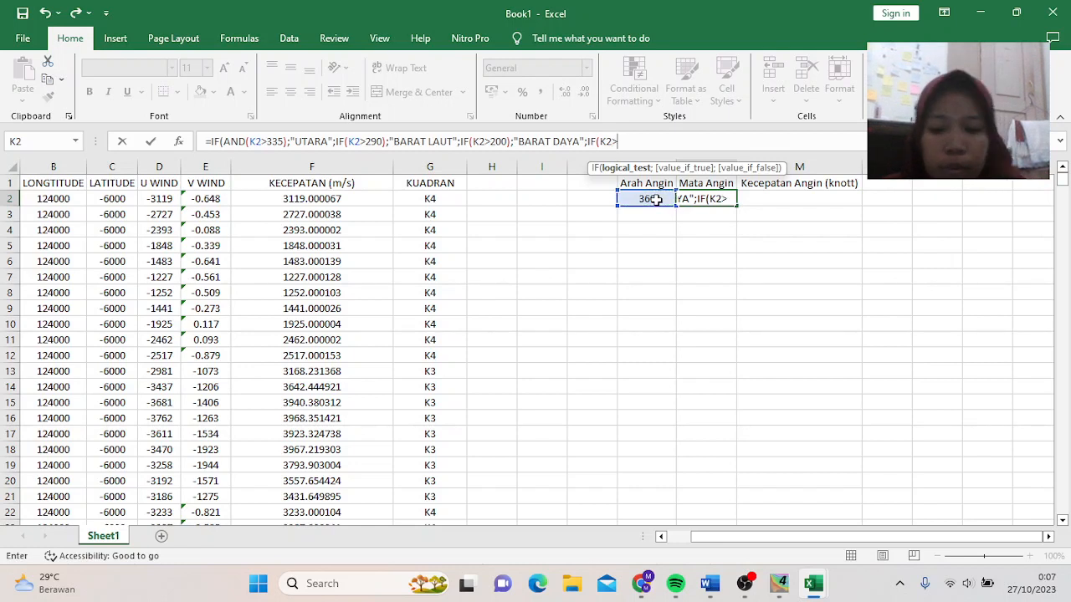
type("265")
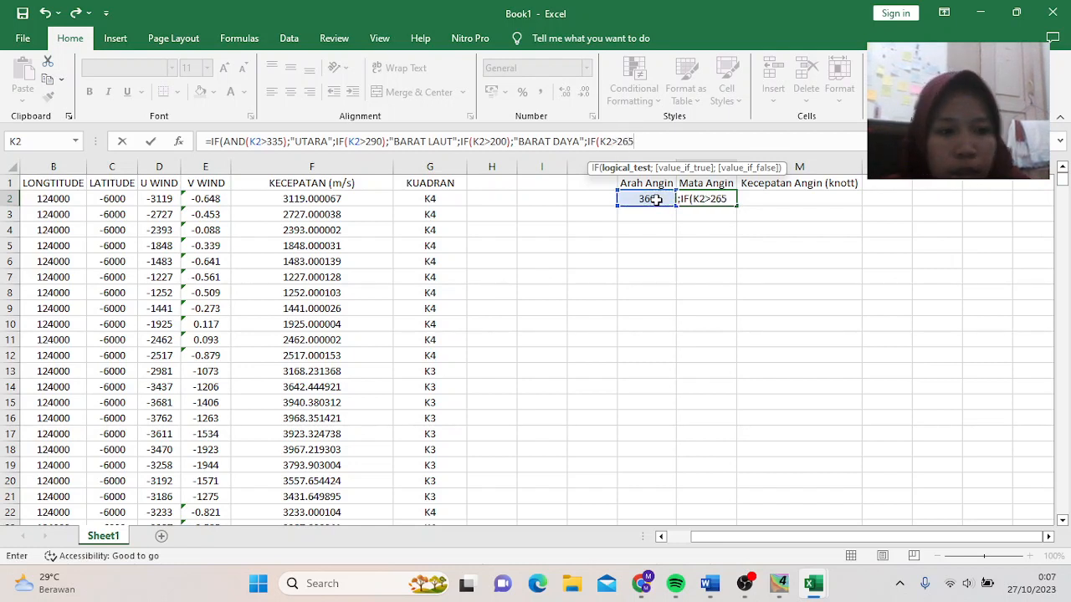
type(");")
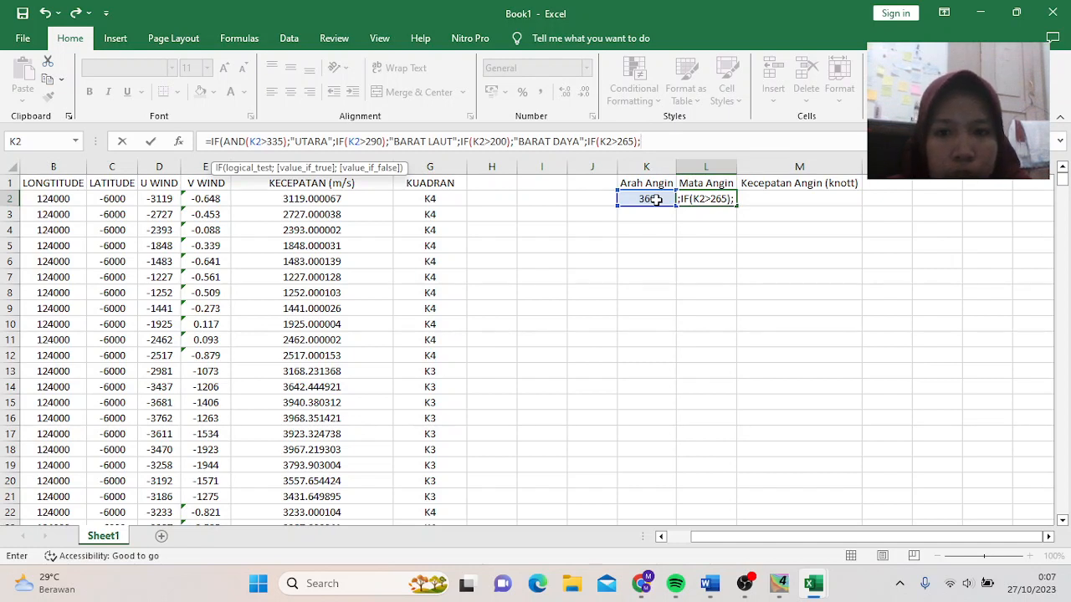
type("\"")
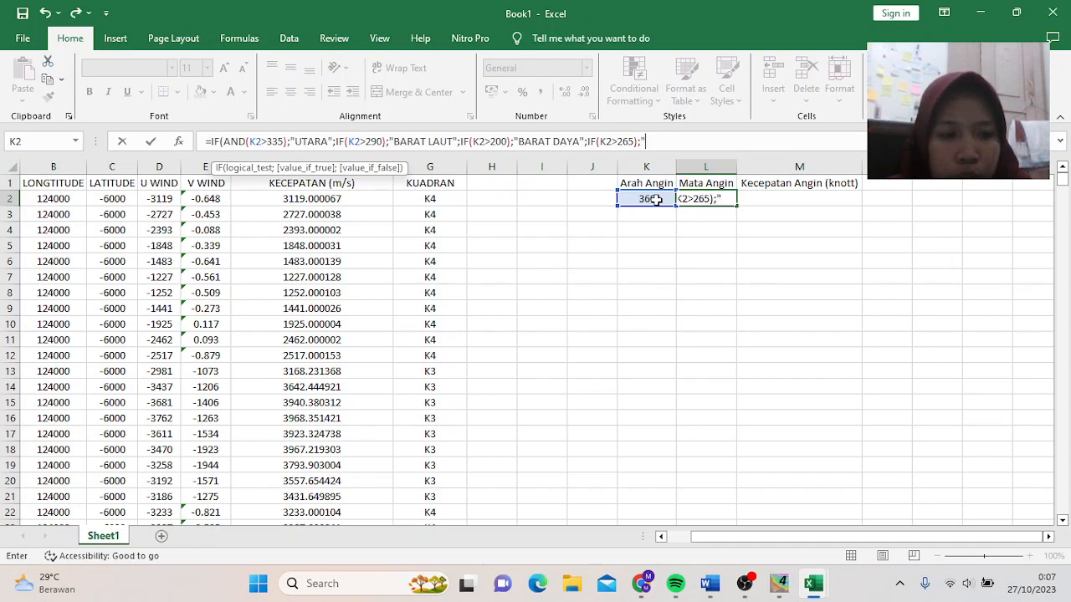
type("BARAT")
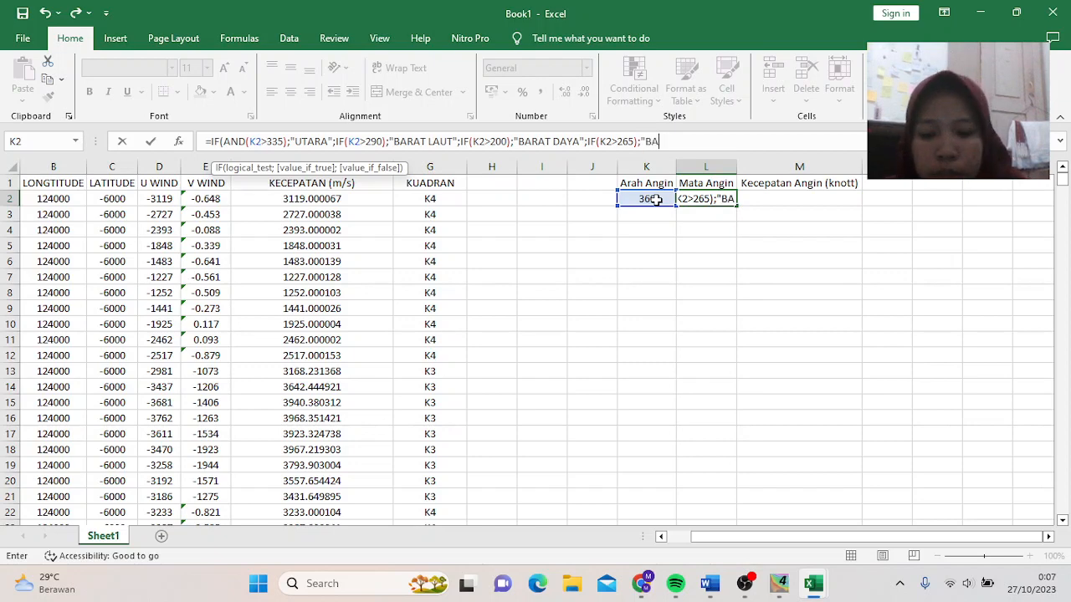
type("\";I")
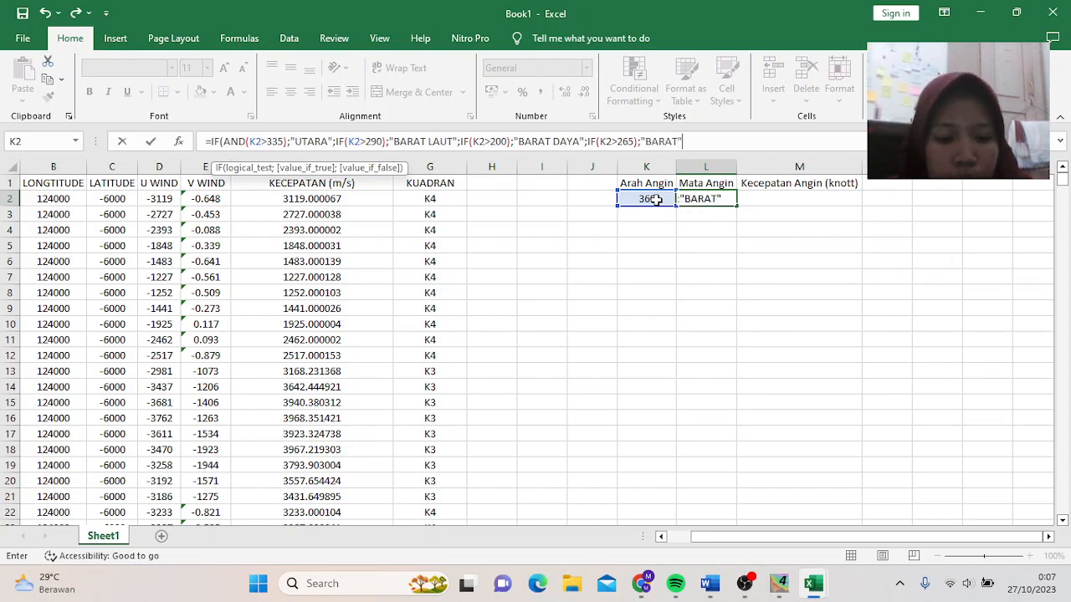
type("F(")
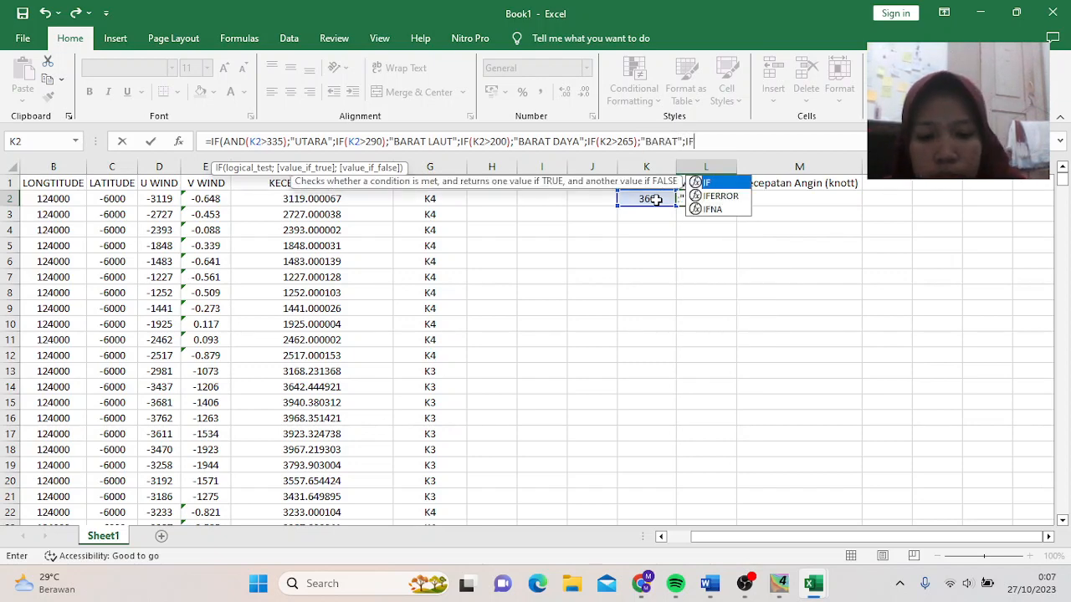
left_click(655, 199)
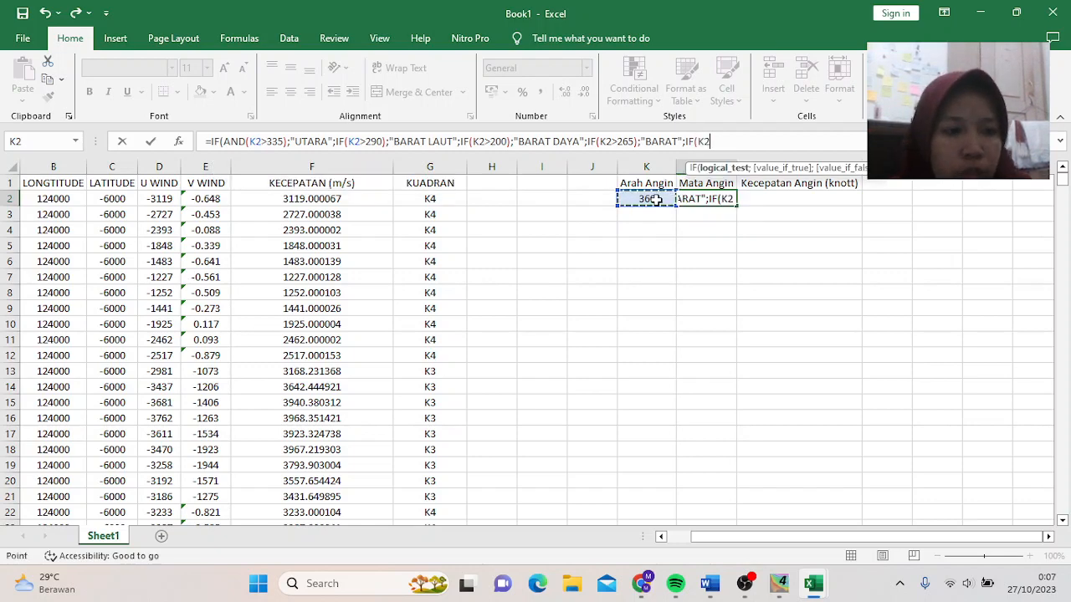
type(">")
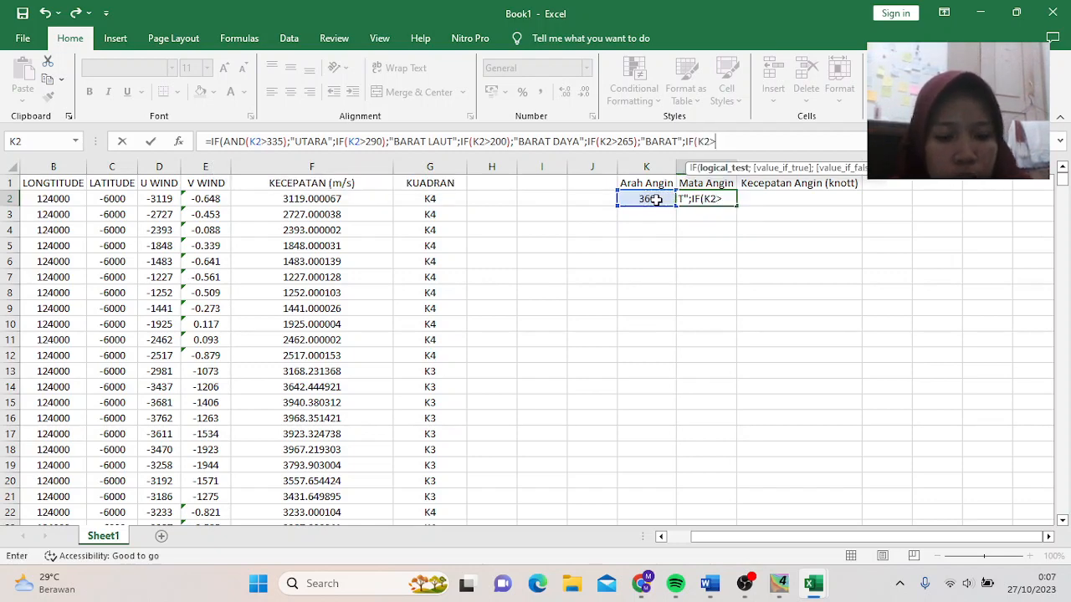
type("155")
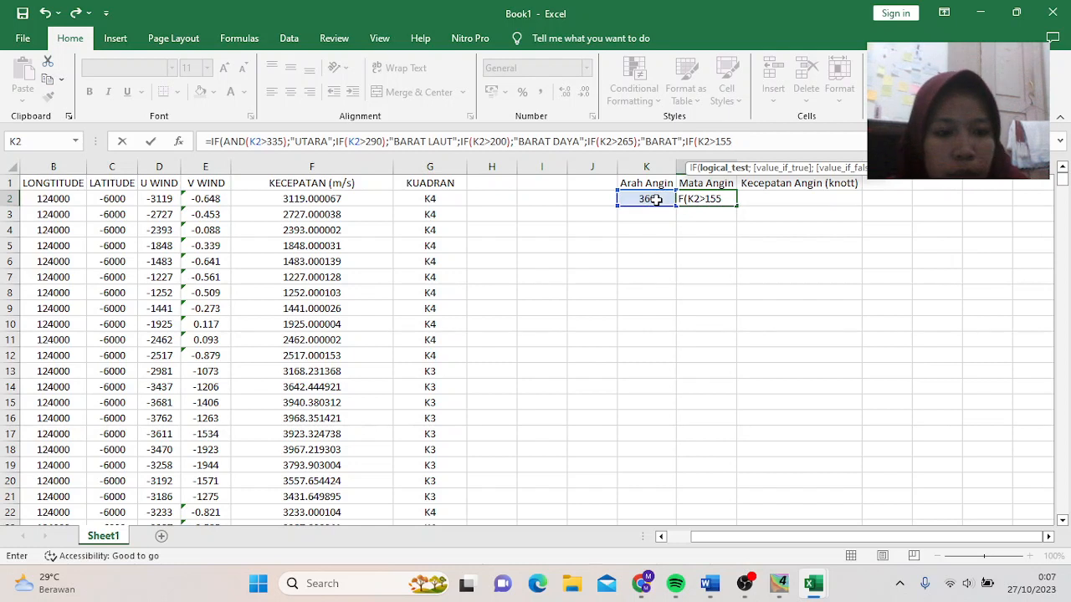
type(";")
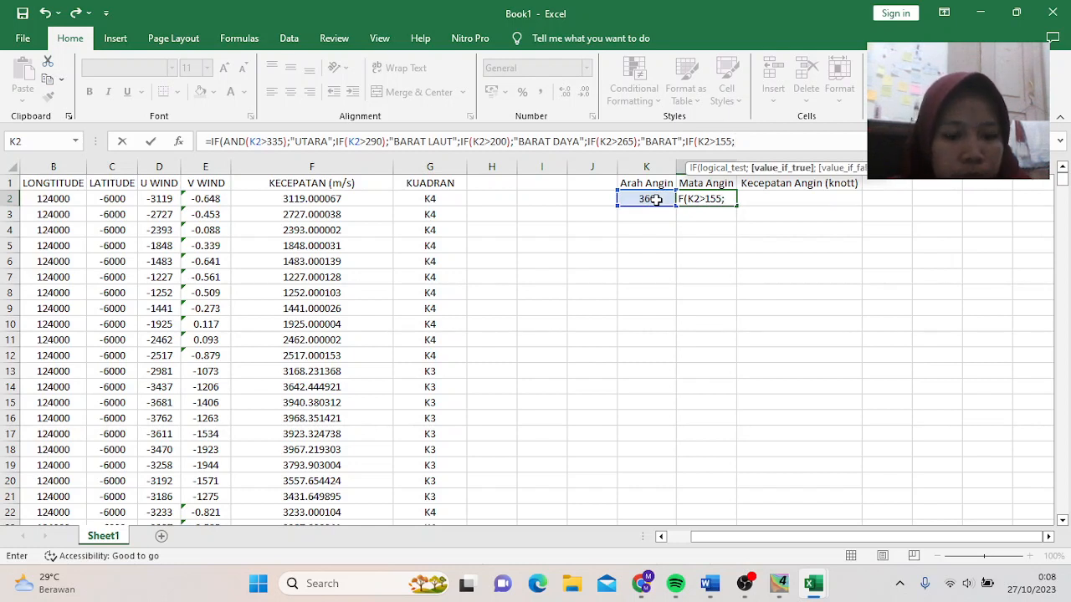
key("BackSpace")
type(")")
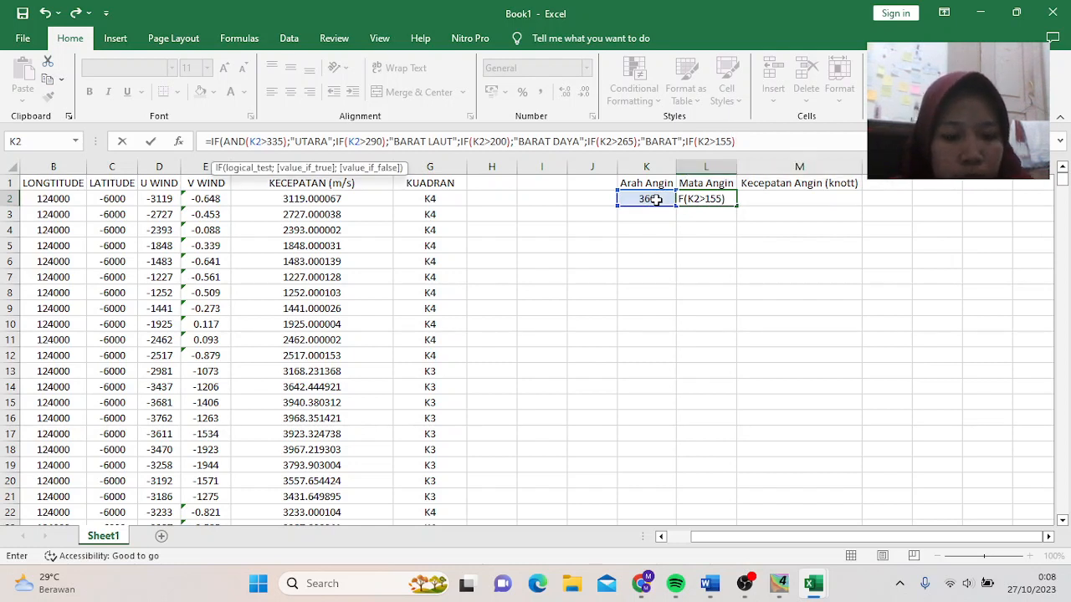
type(";\"")
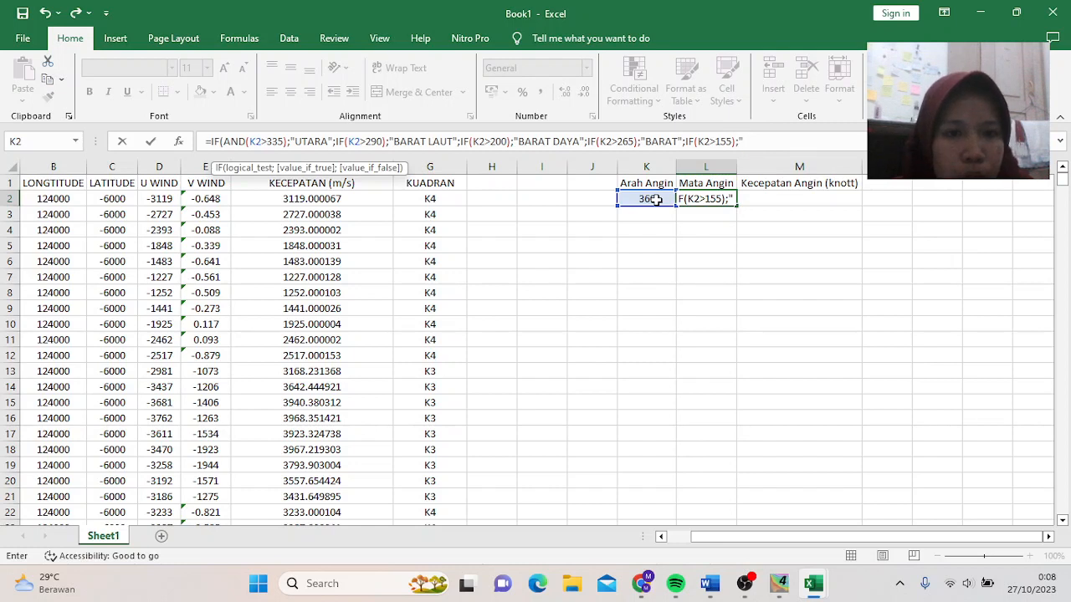
type("SE")
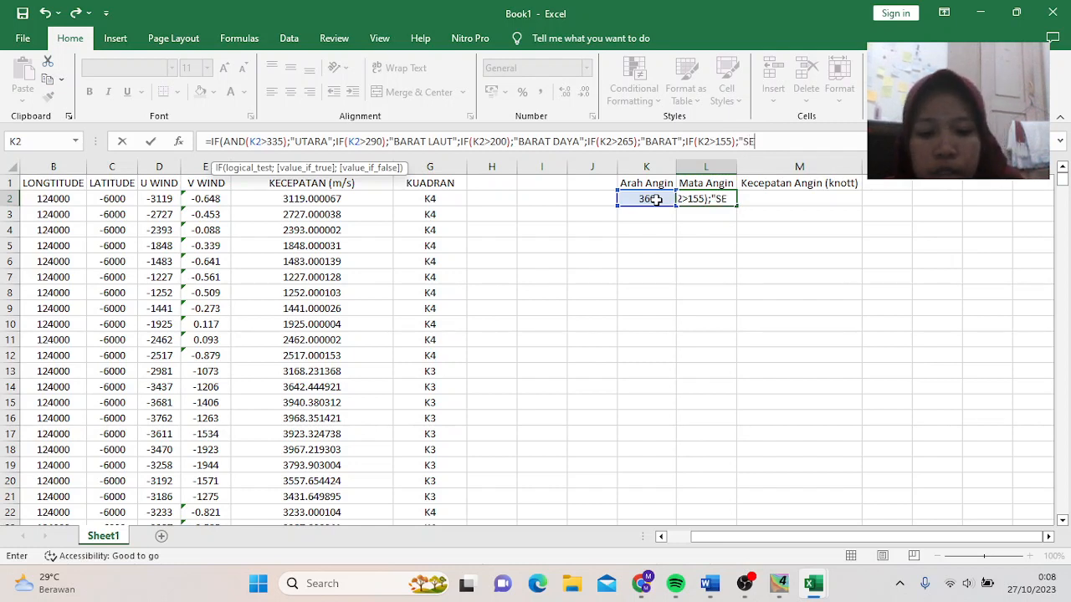
type("LATAN")
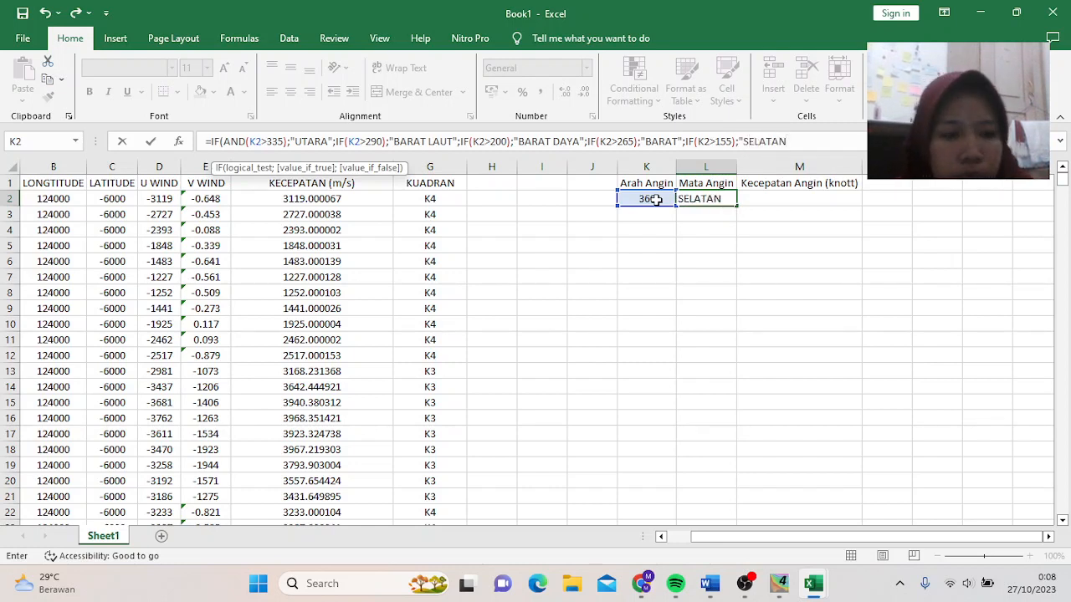
type("\"")
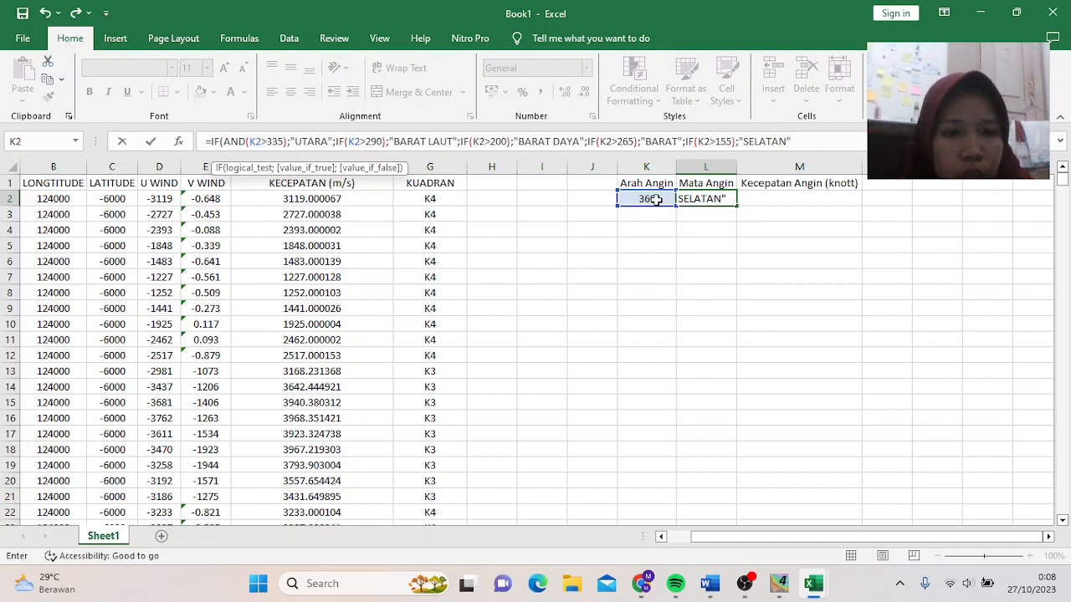
type(";")
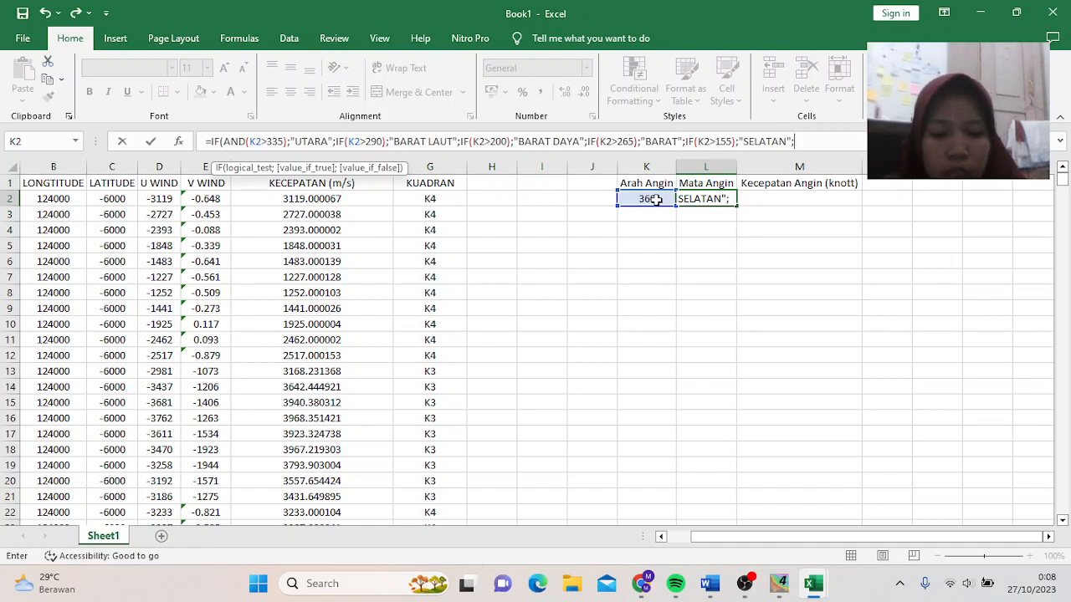
type("IF(")
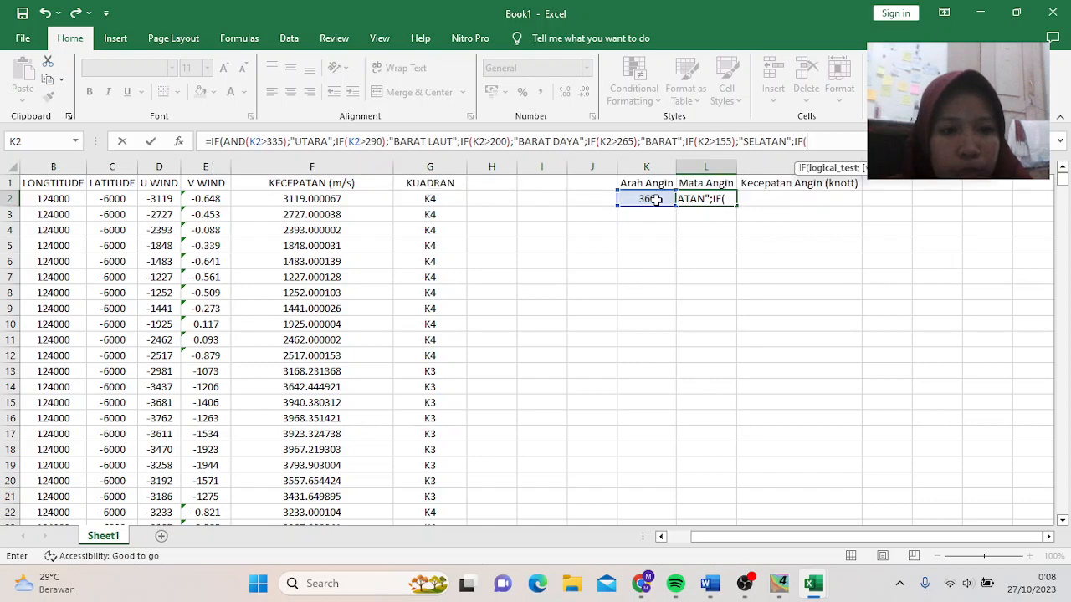
- Add TENGGARA (K2>110) and TIMUR (K2>65) branches, then attempt to enter the formula
left_click(657, 199)
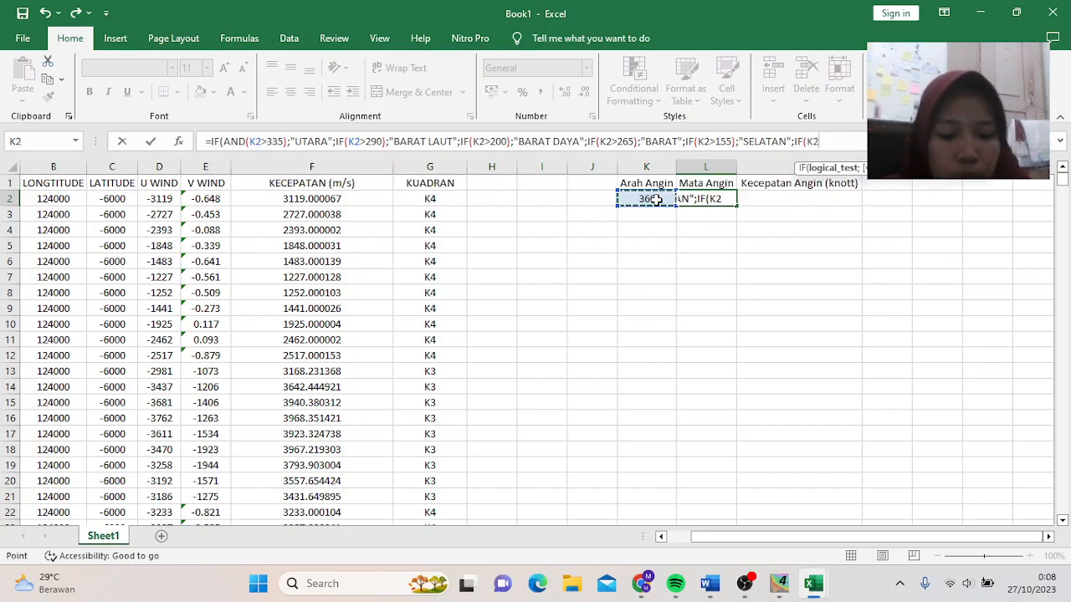
type(">110")
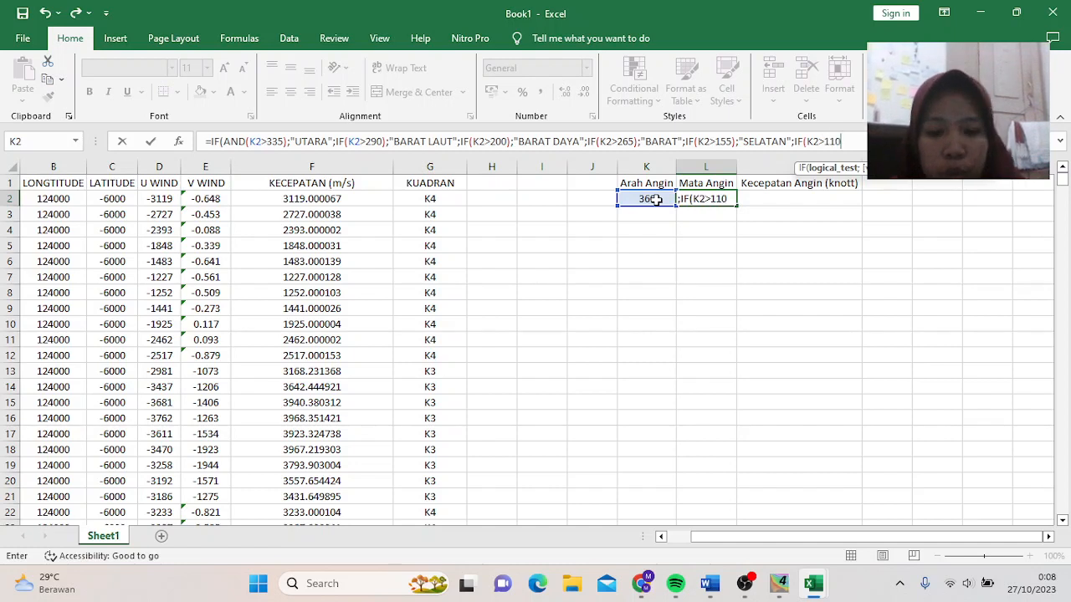
type(");")
key("BackSpace")
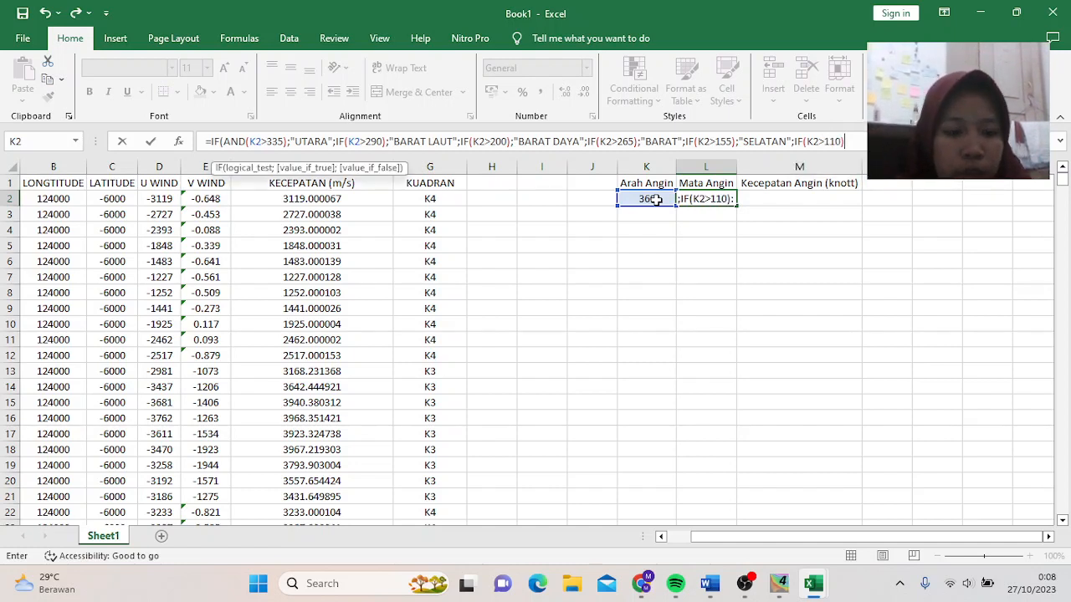
type(";")
type("\"")
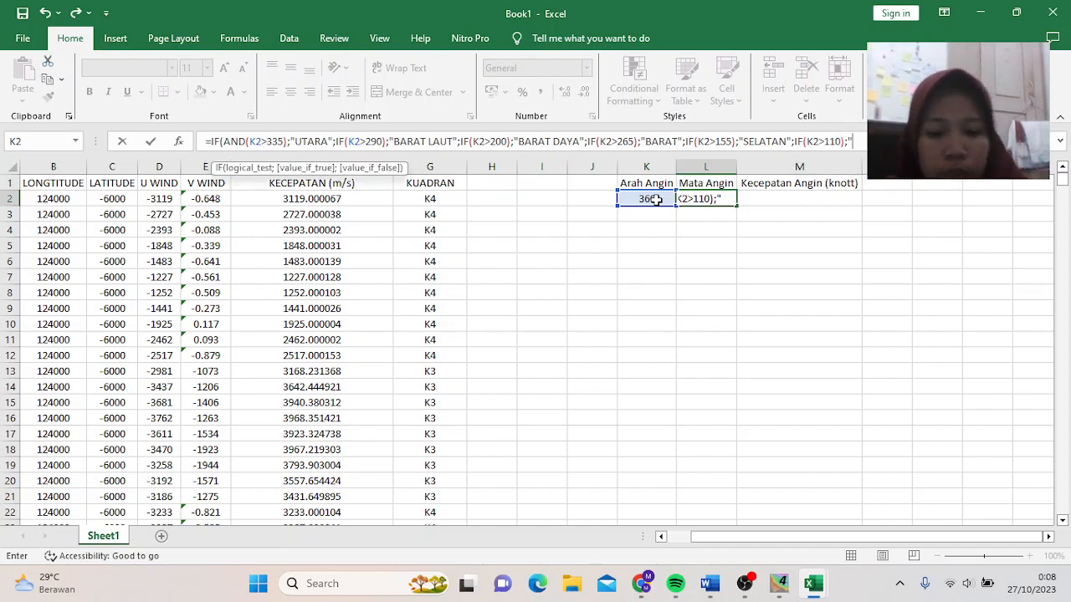
type("TENGGARA\"")
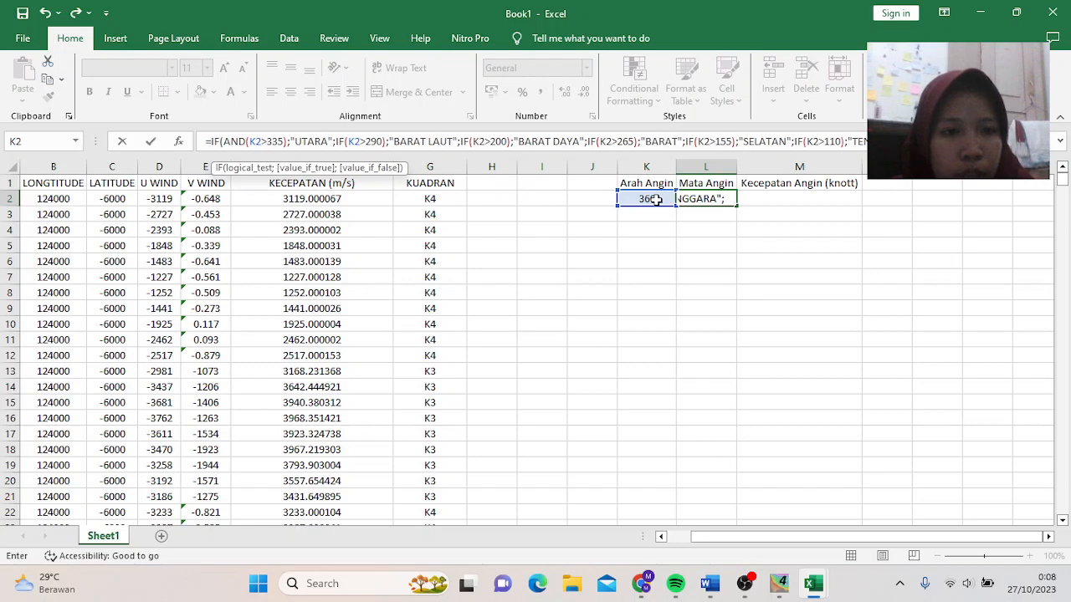
type(";IF(")
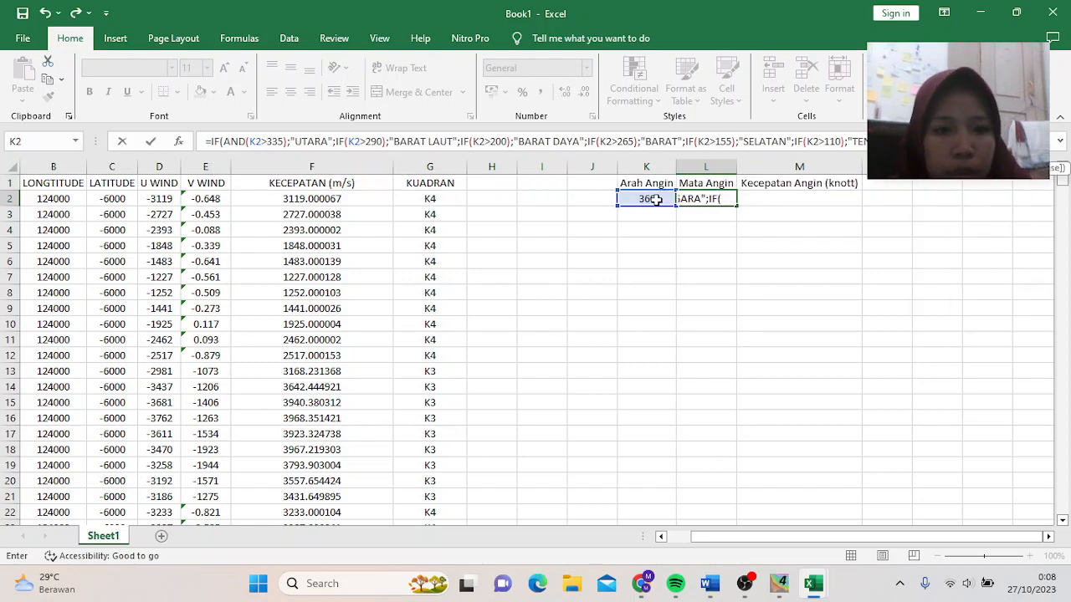
left_click(656, 199)
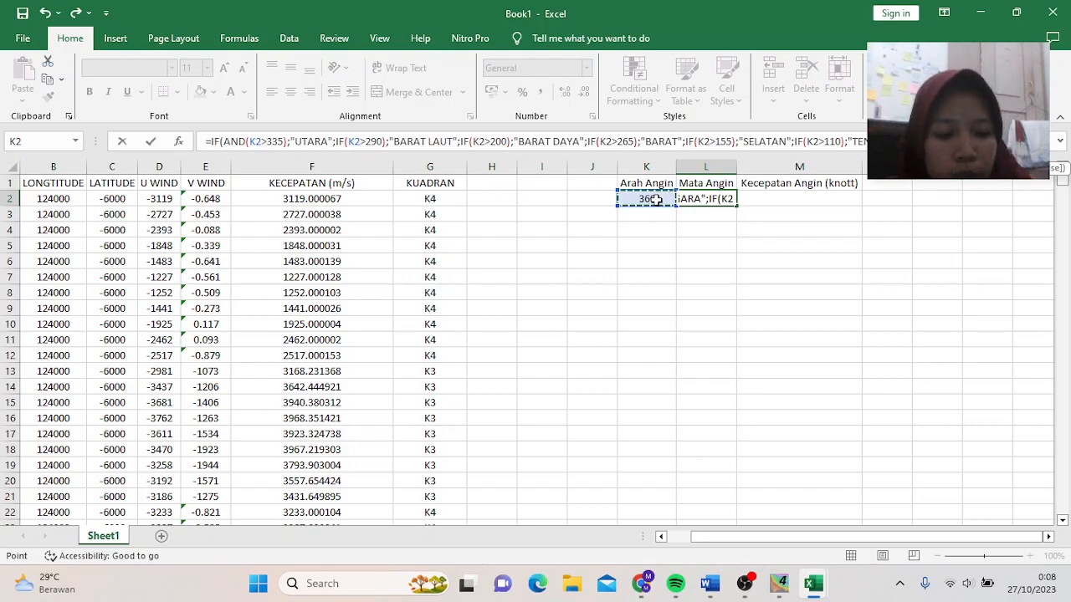
type(">")
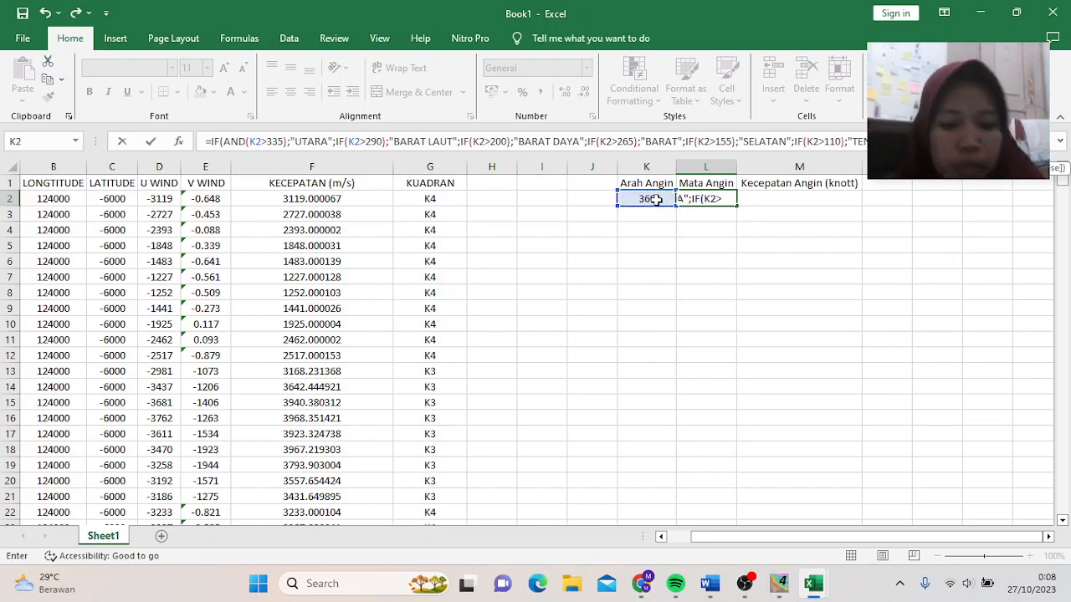
type("65")
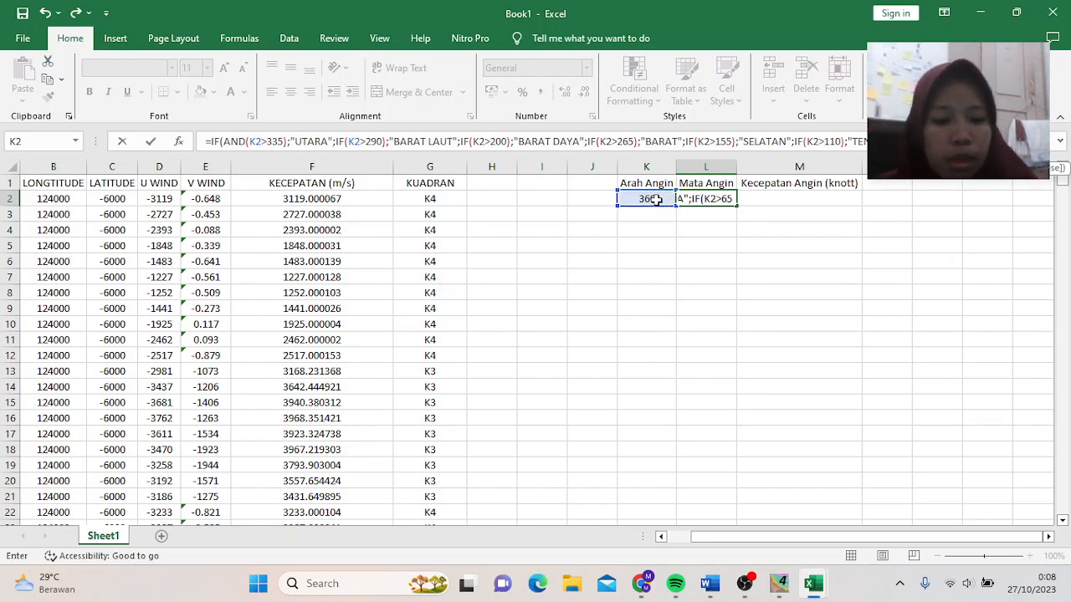
type(");")
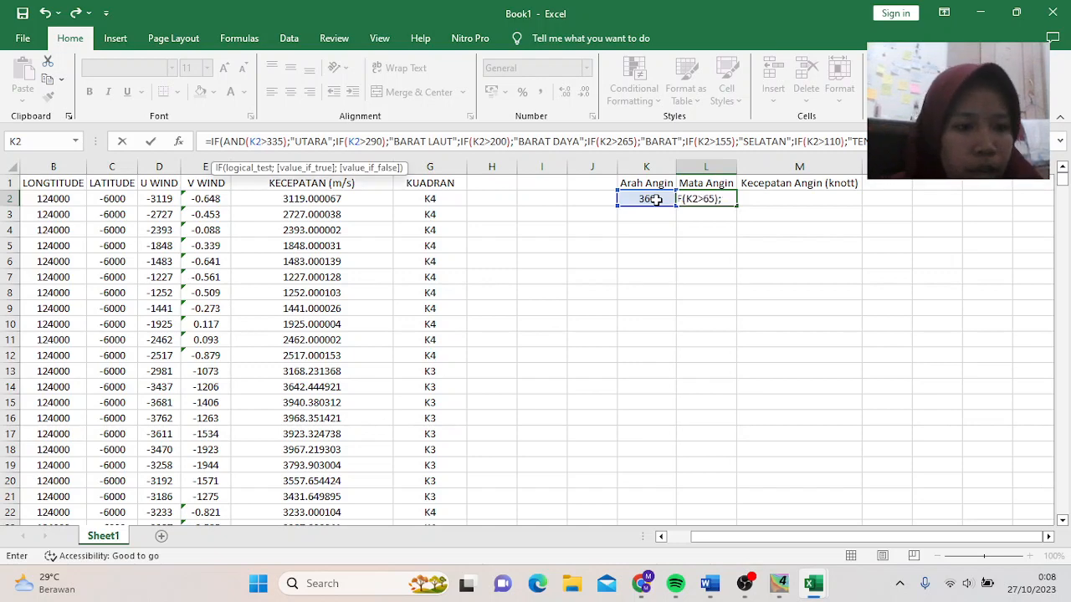
type("\"")
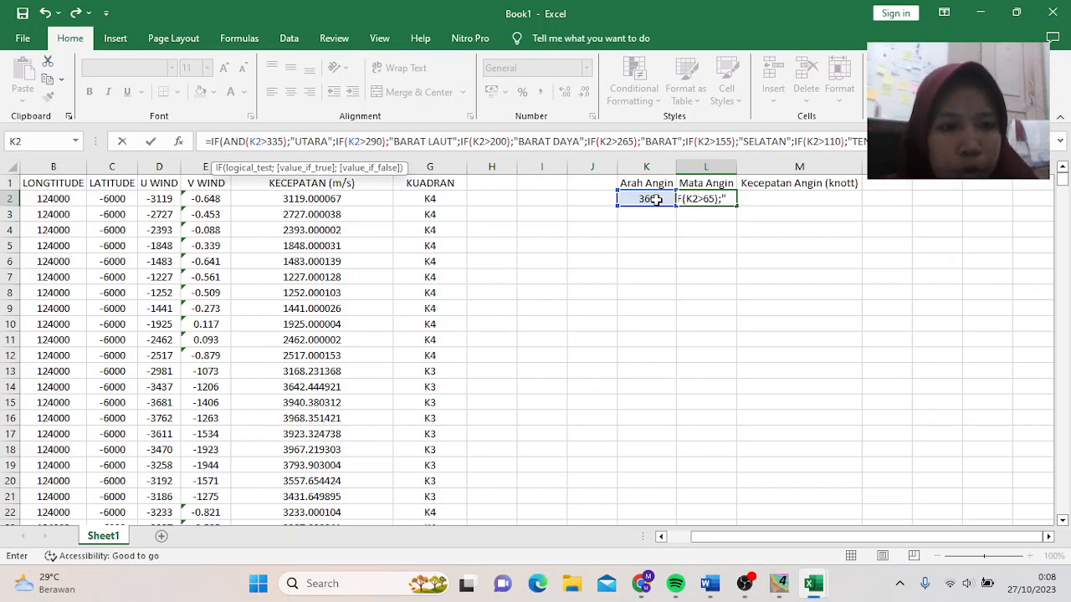
type("TIMUR")
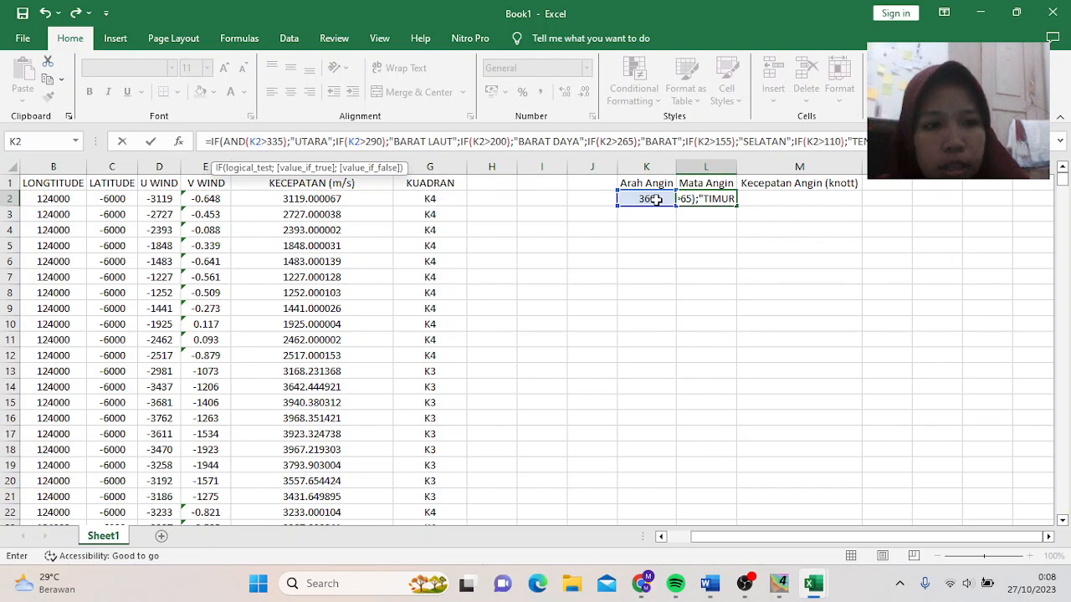
type("\"")
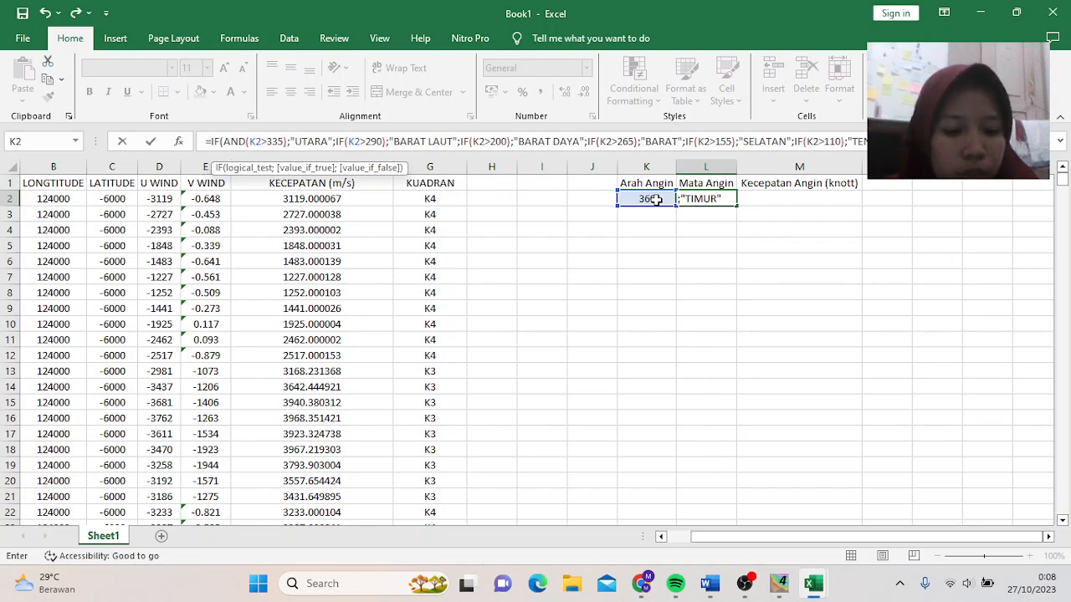
type(";IF")
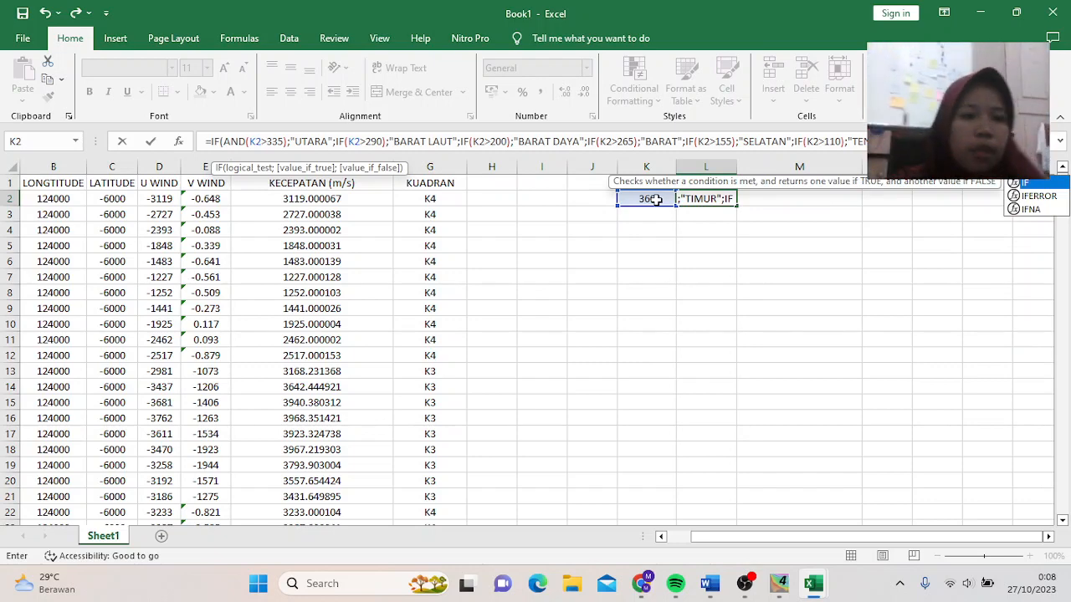
left_click(657, 200)
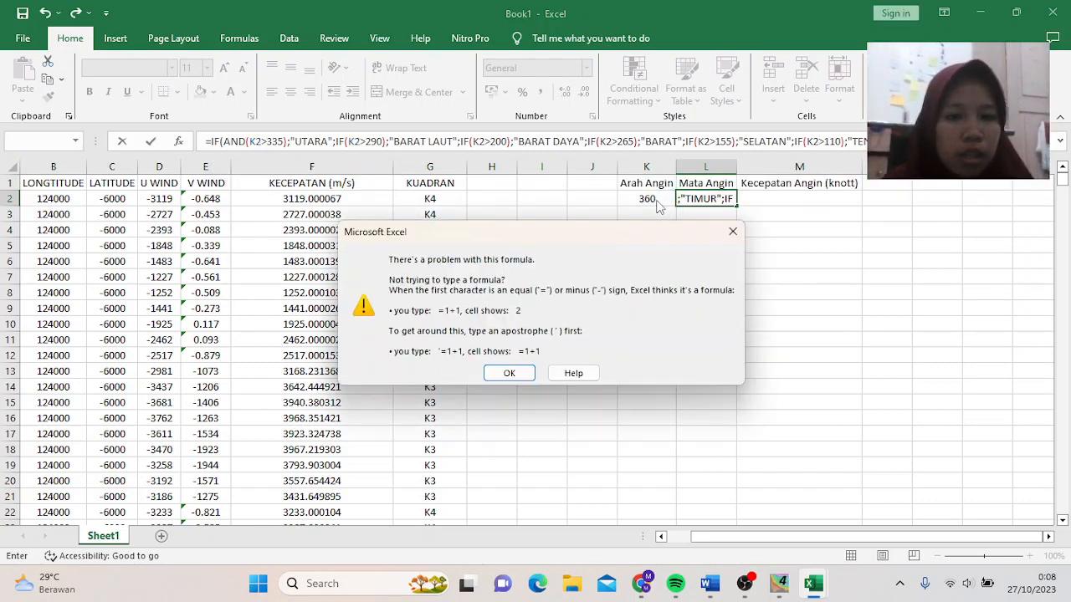
- Dismiss the error, add the final TIMUR LAUT branch for K2>20, and close all IFs
left_click(506, 375)
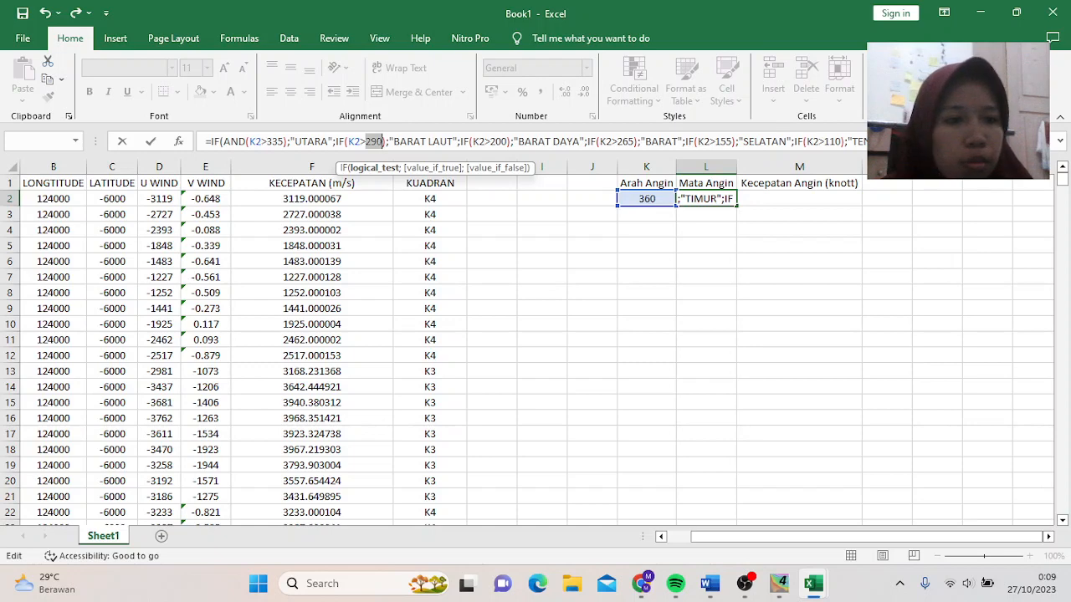
key("Home")
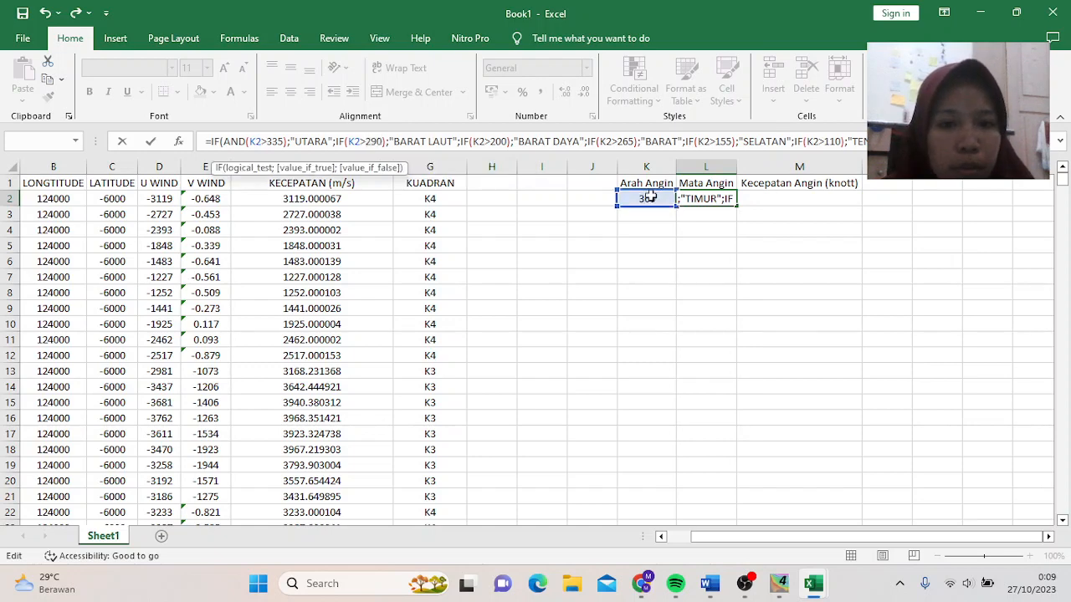
type("(")
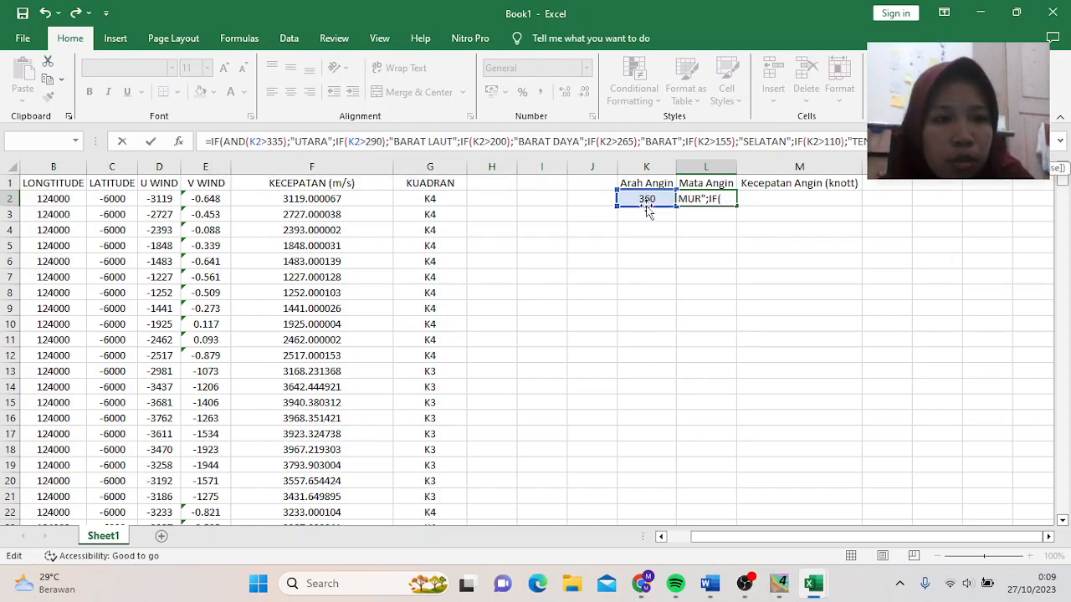
left_click(644, 199)
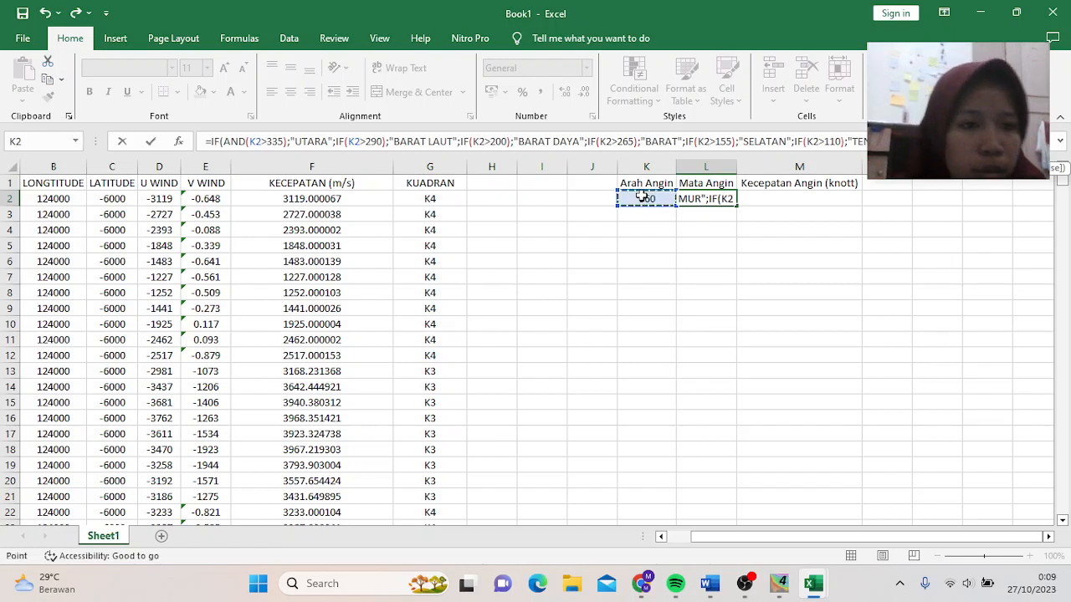
type(">2")
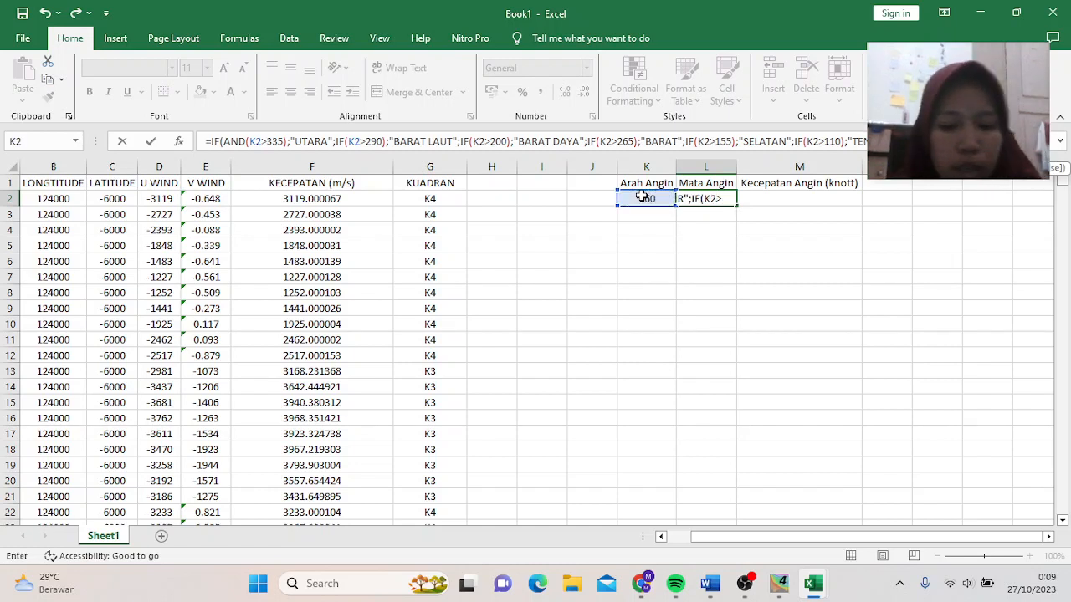
type("0")
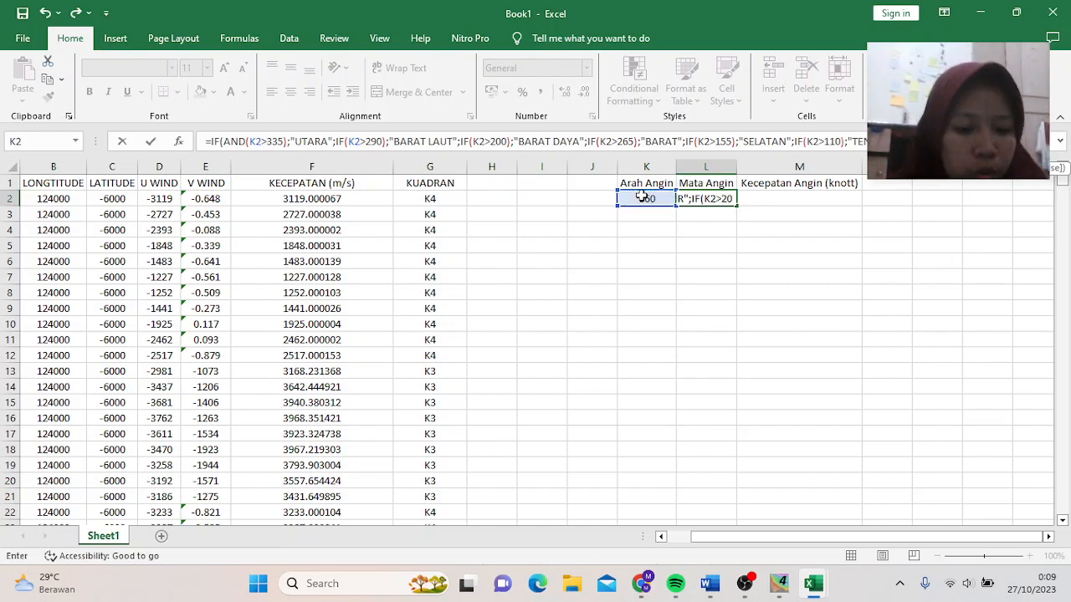
type(");")
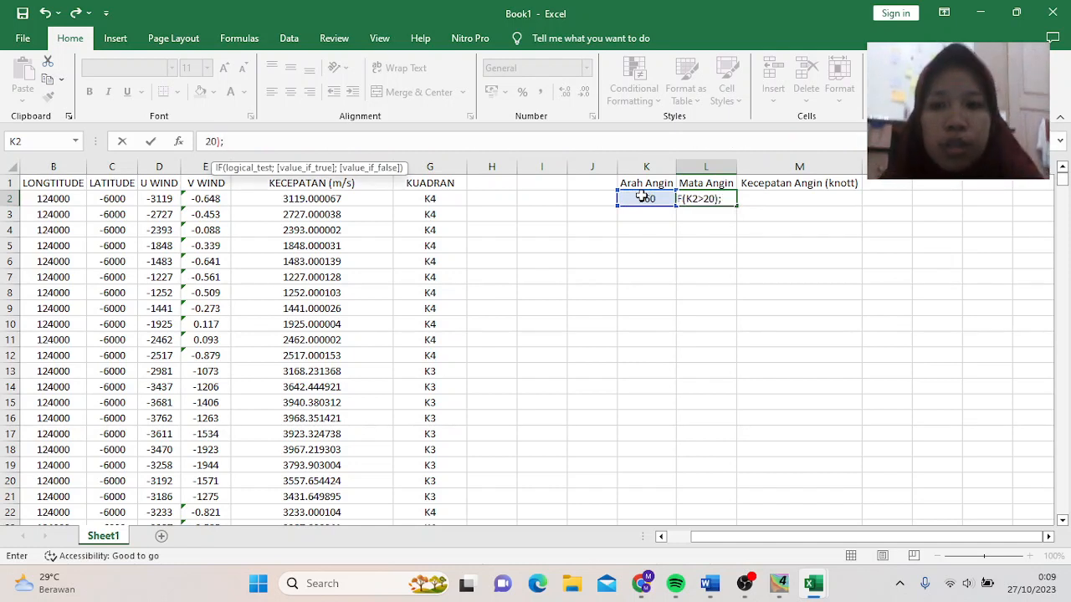
type("\"")
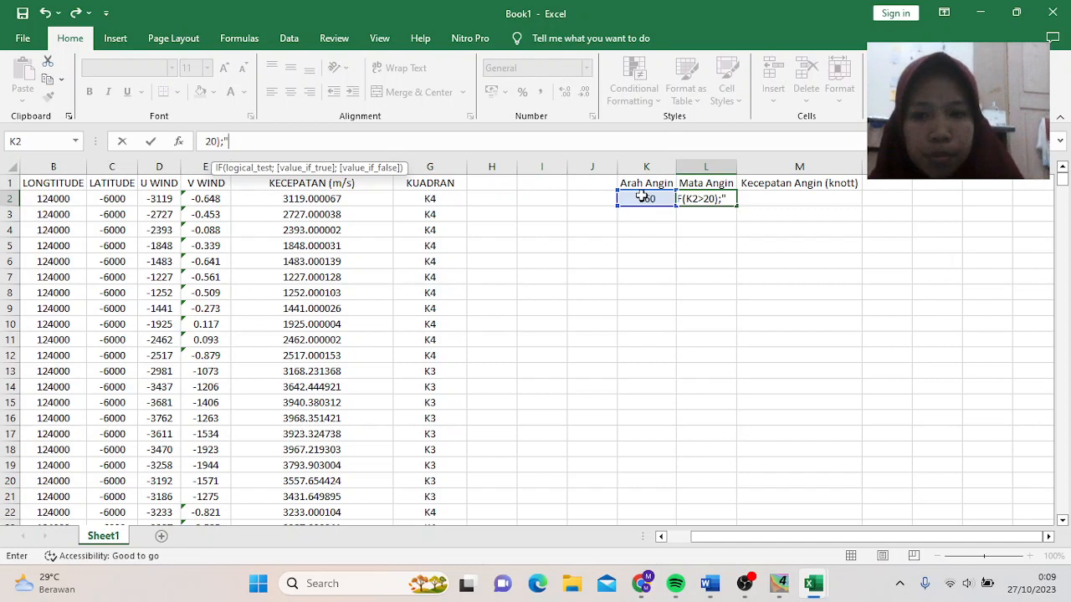
type("TIMU")
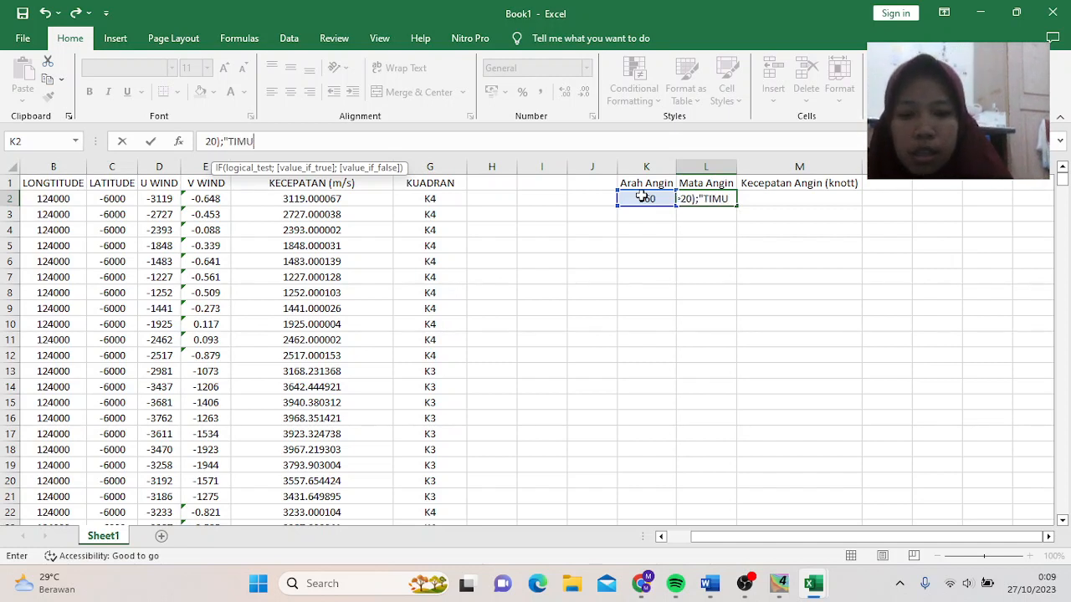
type("R LA")
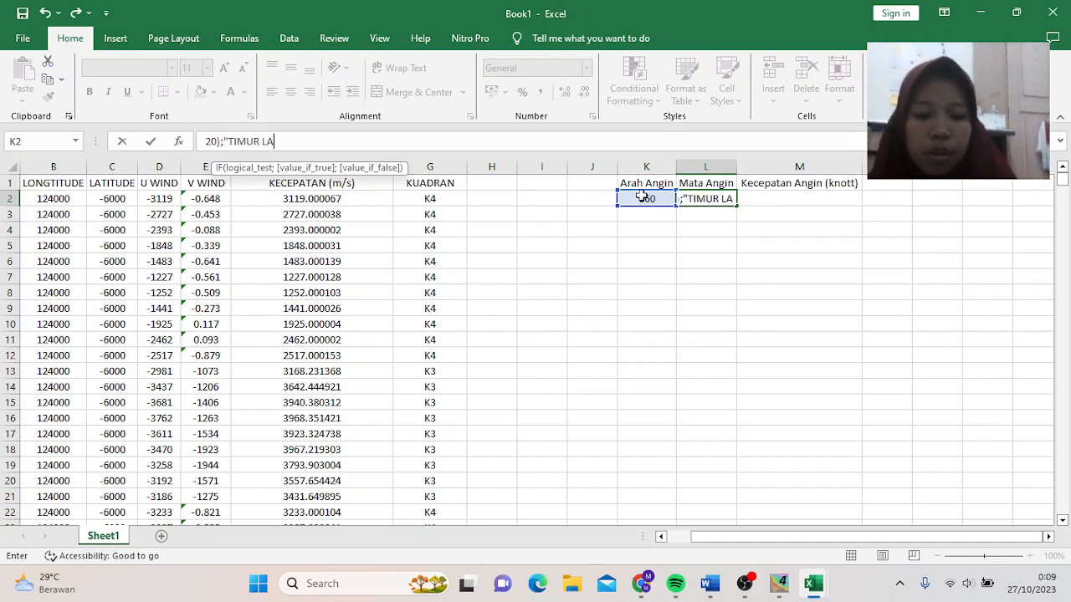
type("UT\"")
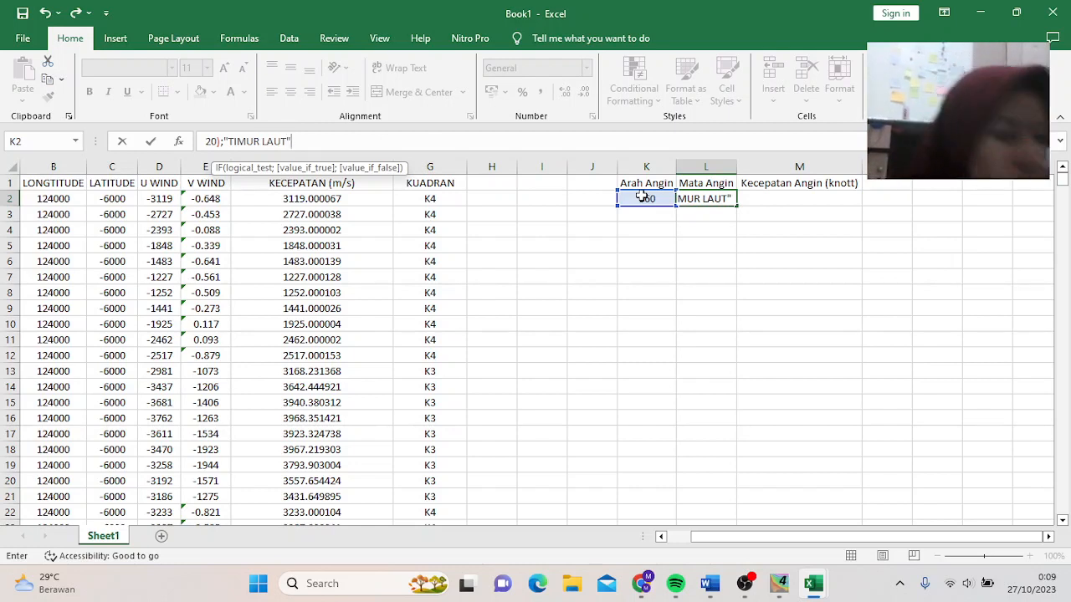
type("))")
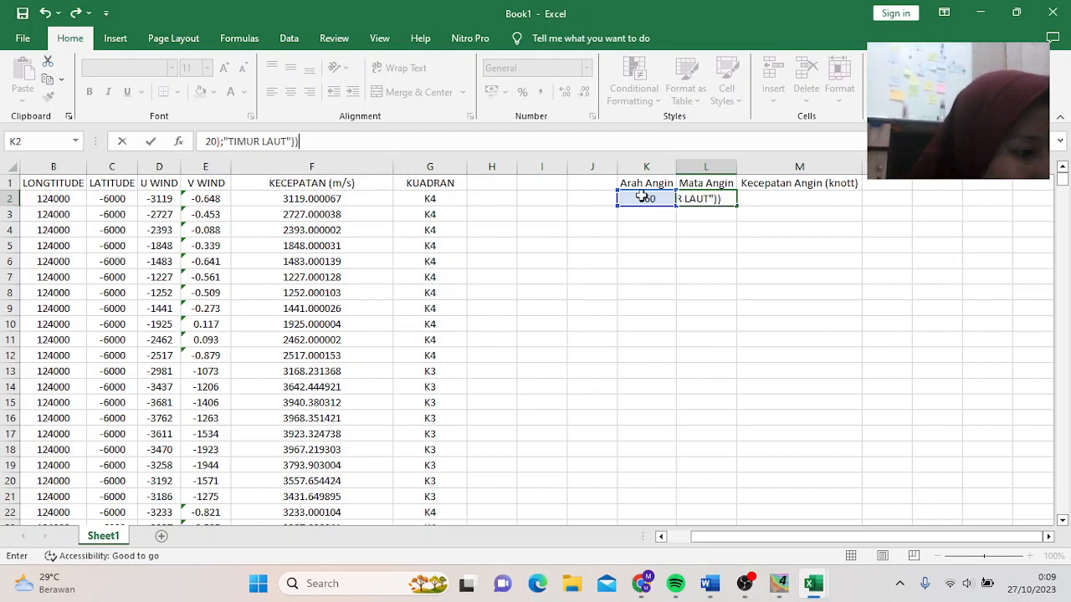
type("))))")
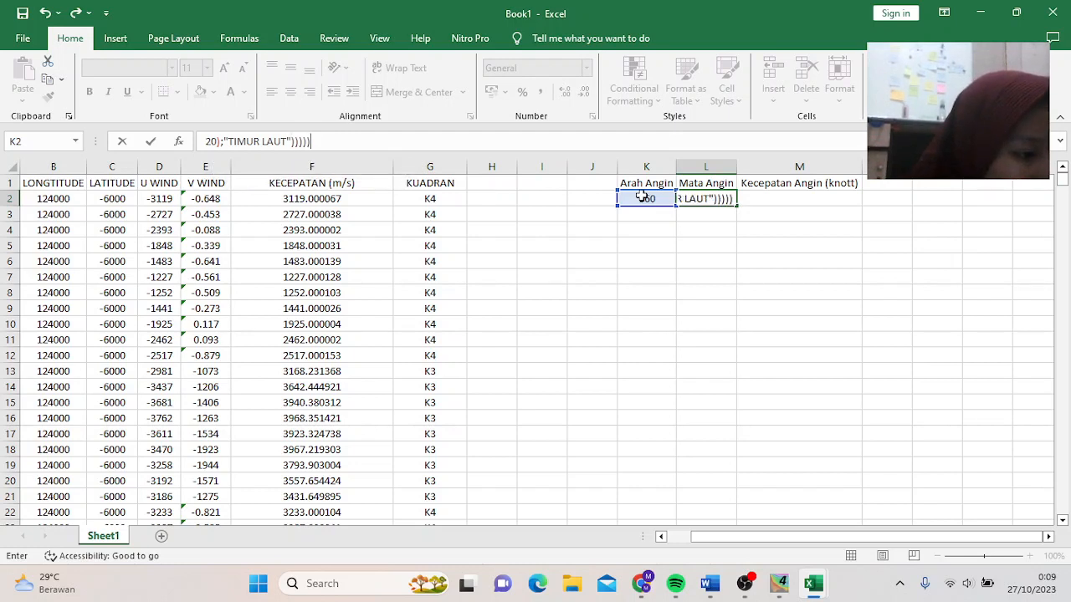
type(")")
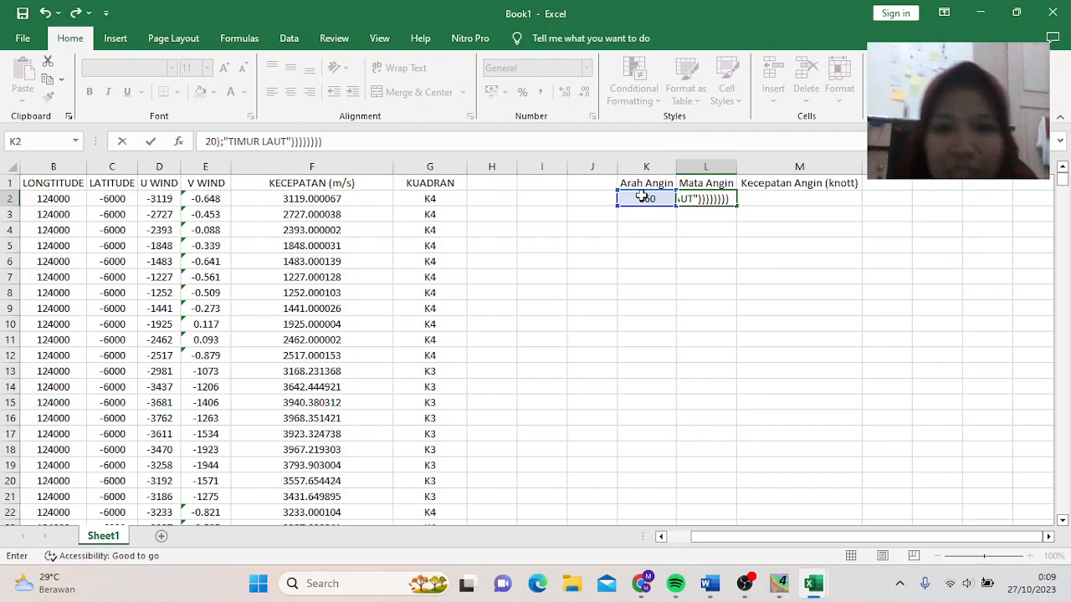
key("Return")
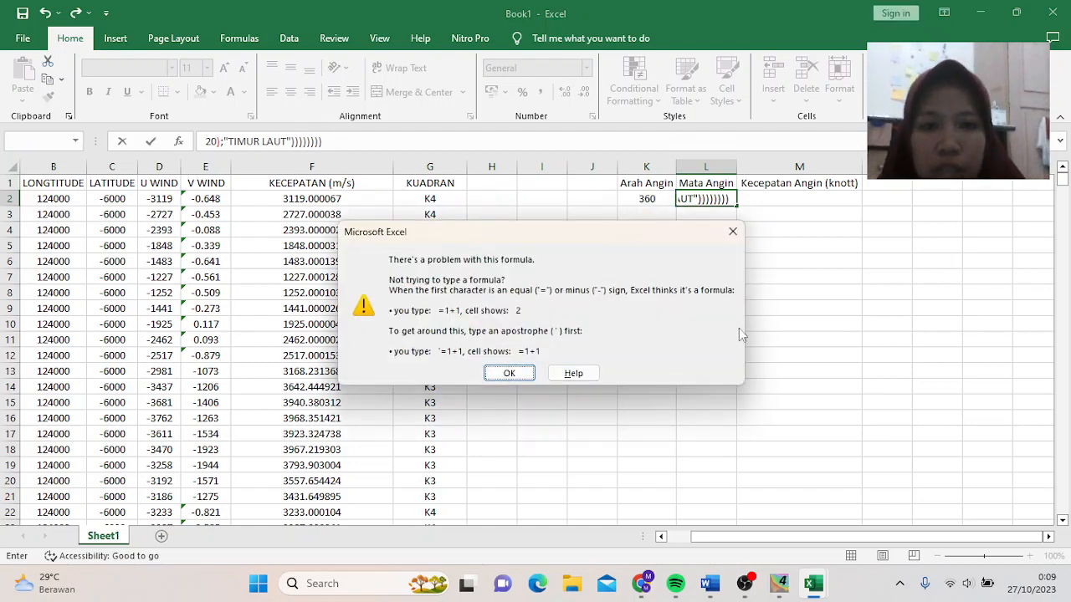
- Delete the stray closing brackets after the 290 and 200 tests, retrying the entry each time
left_click(509, 373)
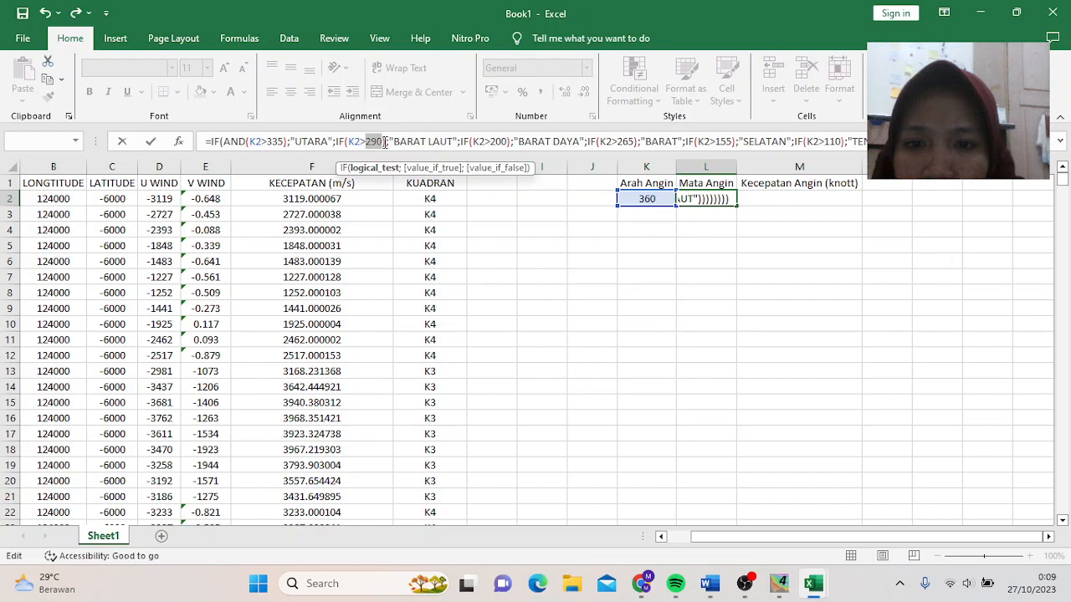
left_click(384, 142)
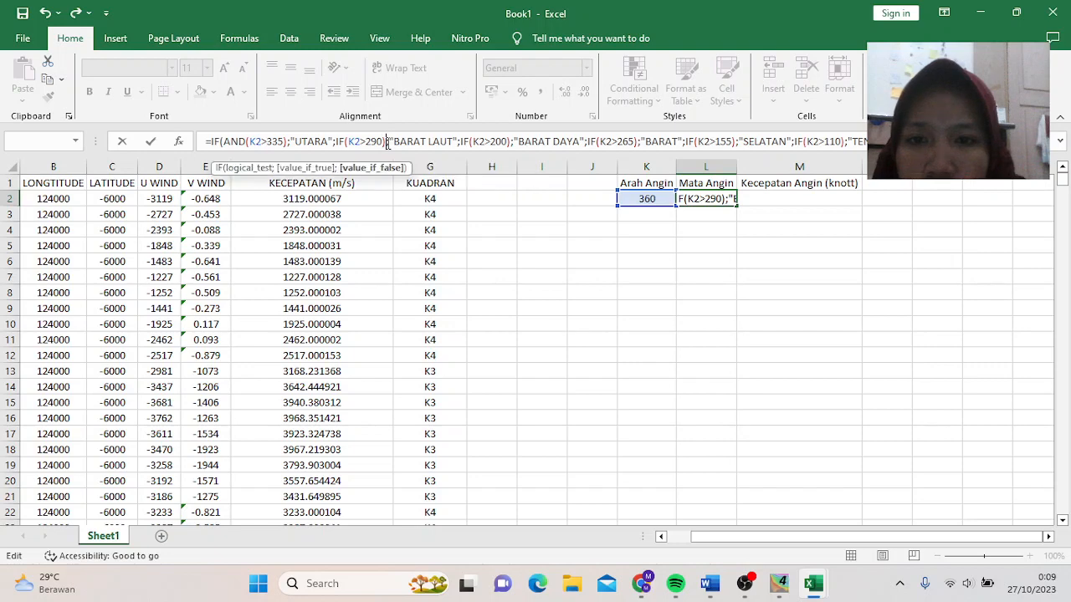
key("Delete")
key("Return")
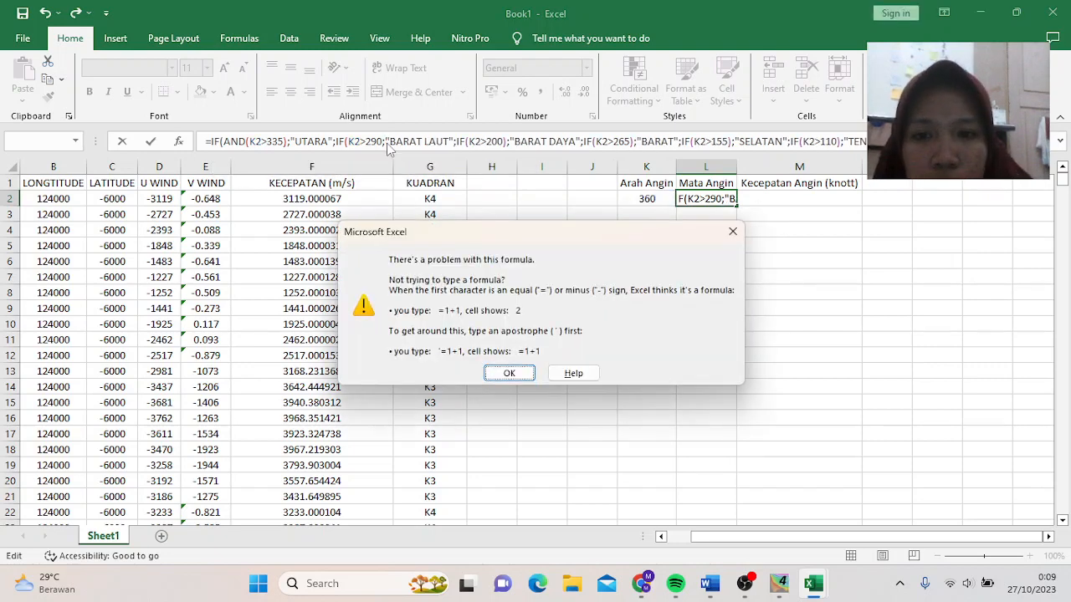
left_click(508, 373)
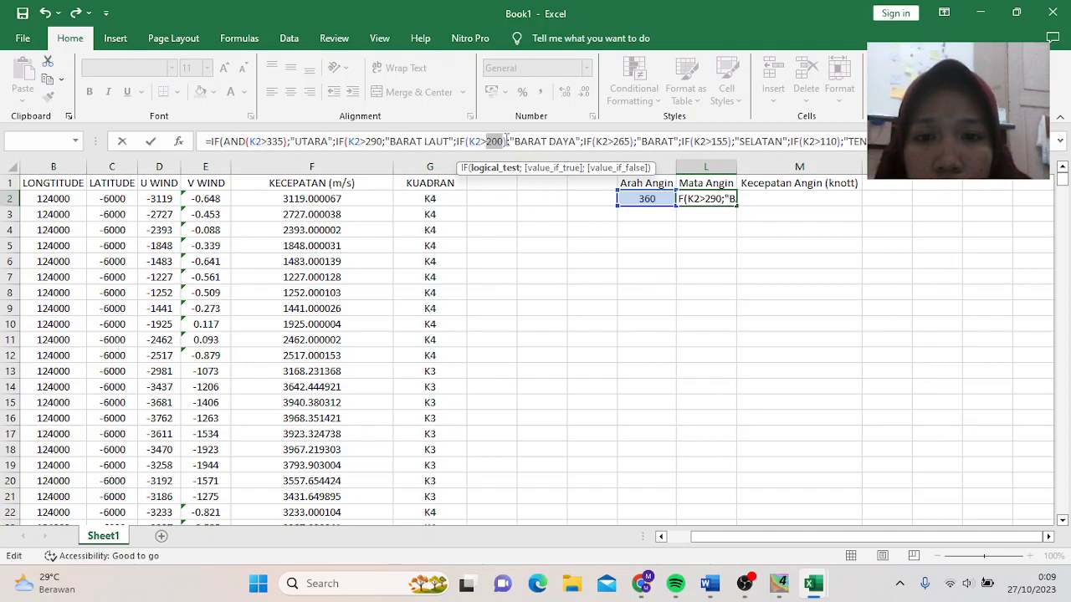
left_click(504, 141)
key("Delete")
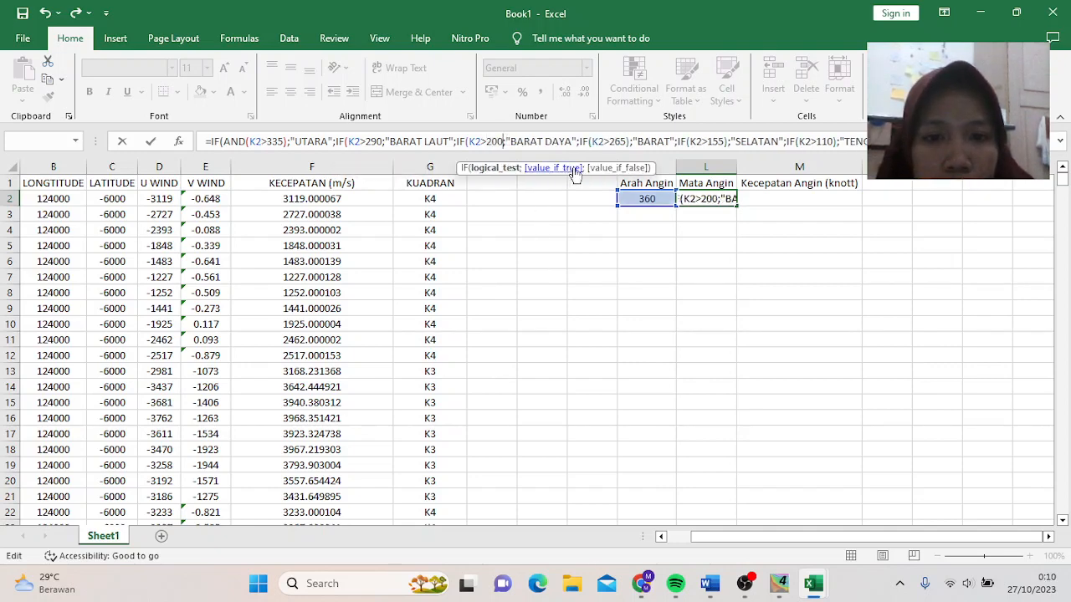
key("Return")
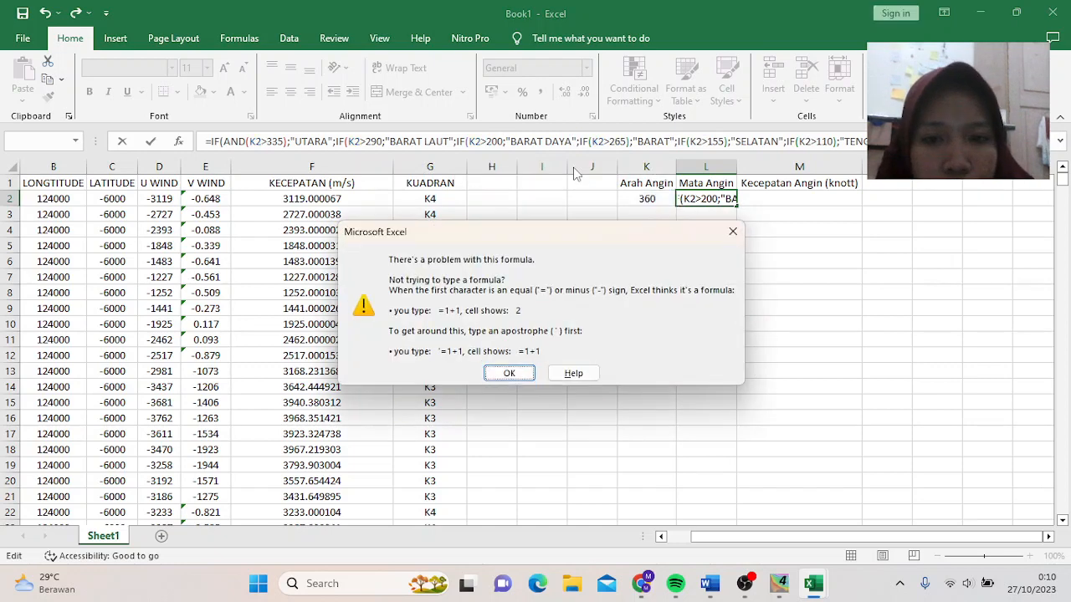
left_click(508, 373)
- Remove the extra brackets after the 155, 110, 65 and 20 tests in the formula bar
left_click(635, 140)
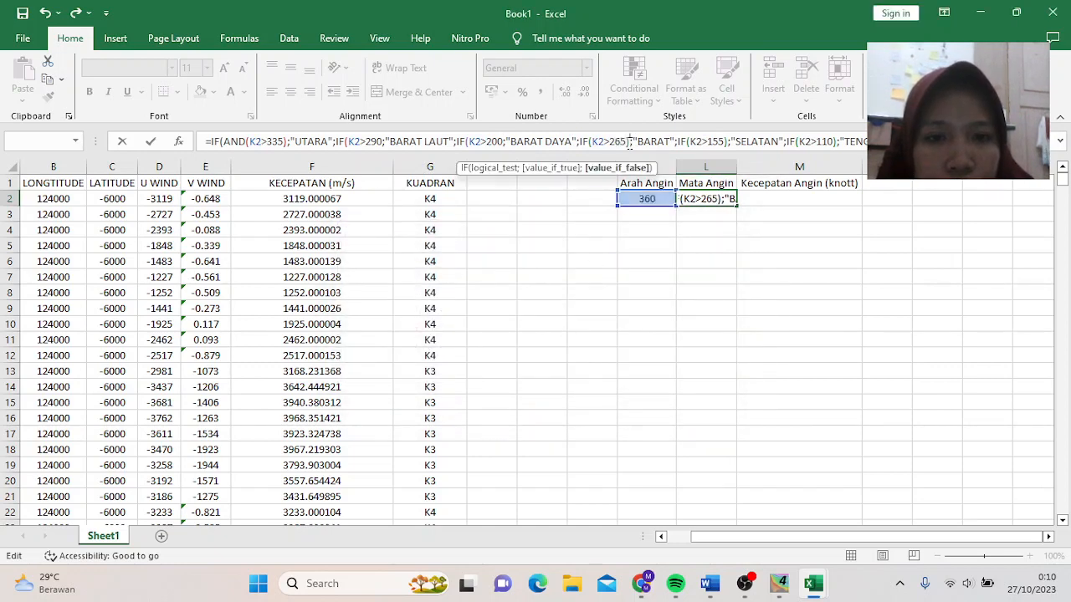
left_click(725, 140)
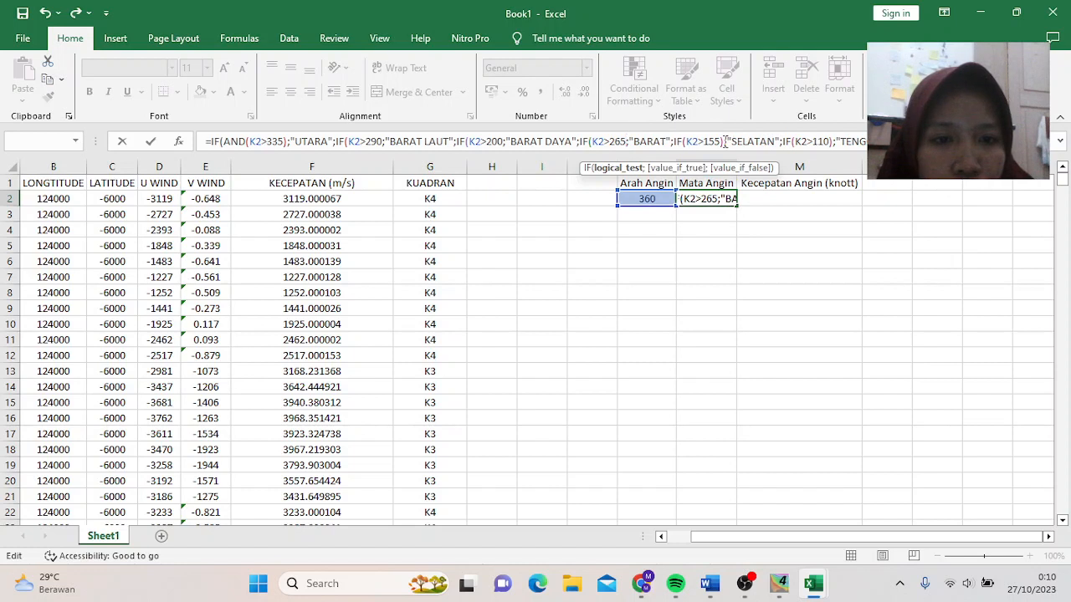
key("BackSpace")
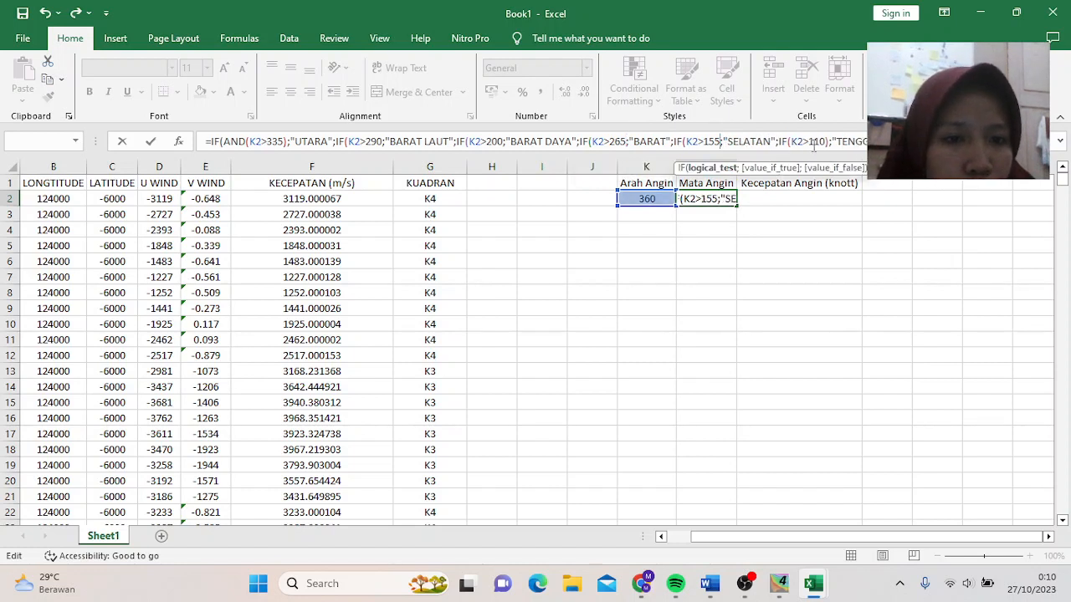
left_click(829, 142)
key("BackSpace")
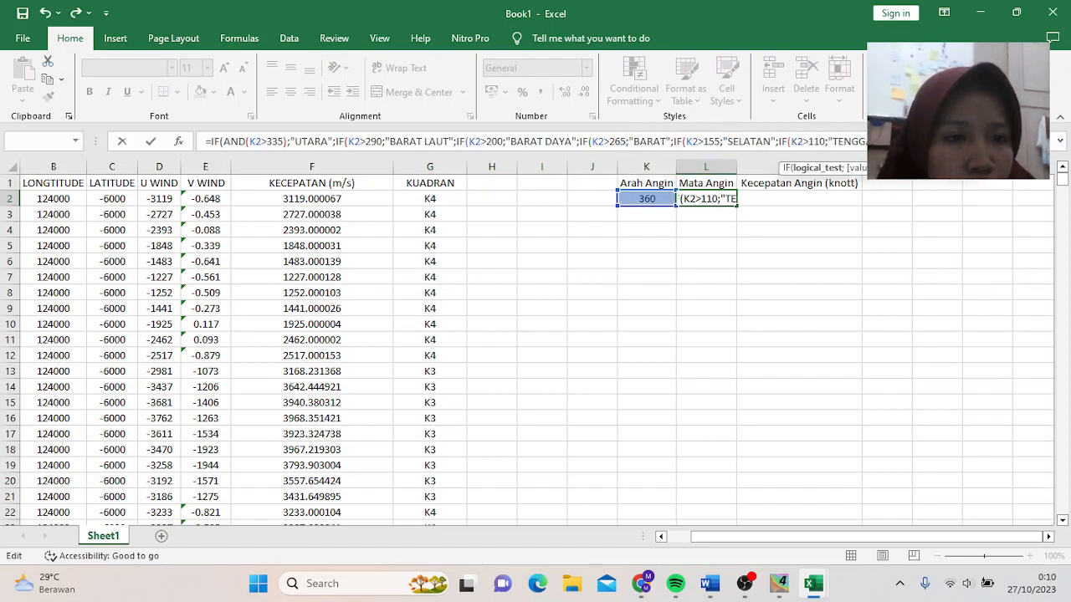
left_click(936, 142)
key("BackSpace")
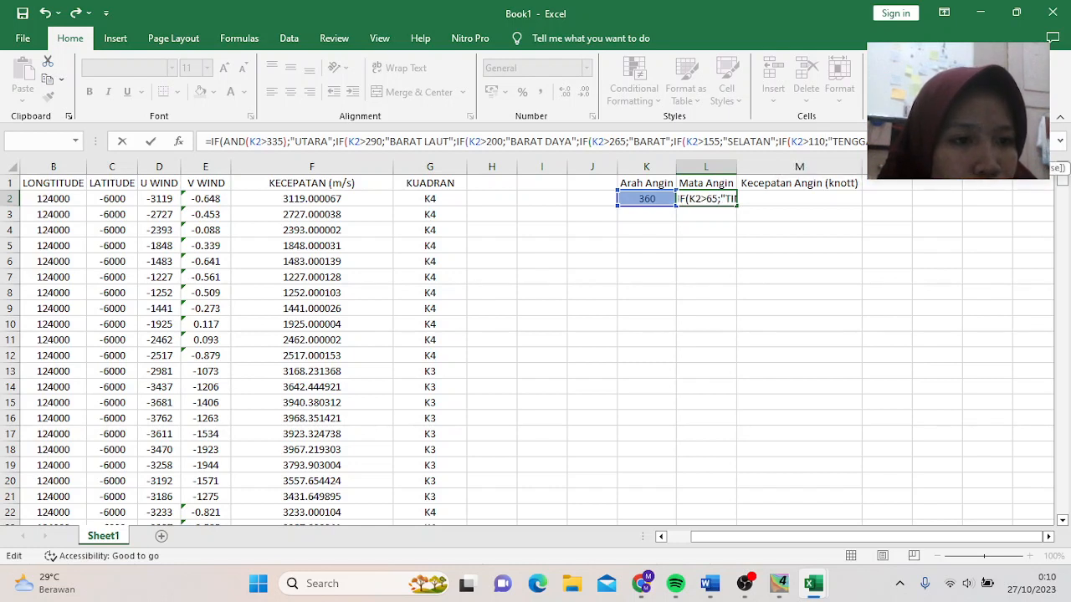
left_click(1024, 142)
key("BackSpace")
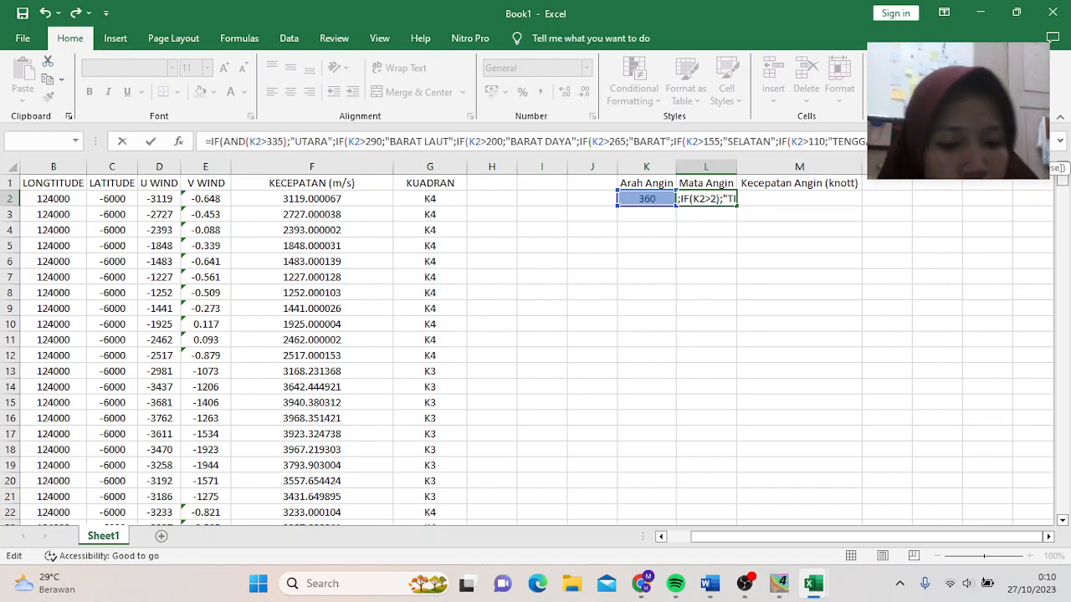
type("0")
key("Delete")
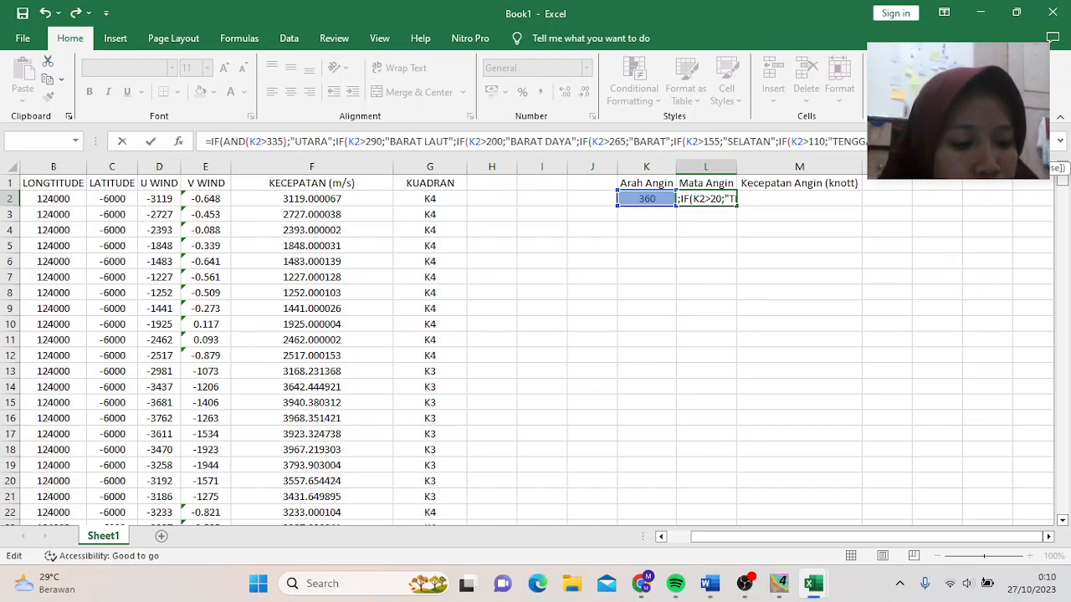
- Enter the corrected formula and confirm L2 shows UTARA for the 360 direction
left_click(1060, 142)
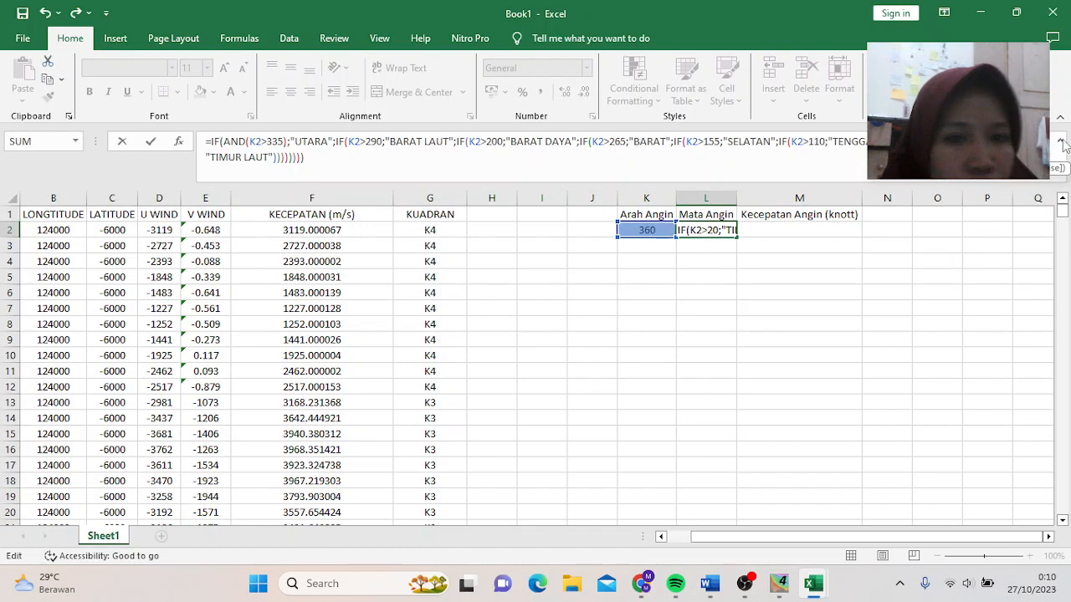
key("Return")
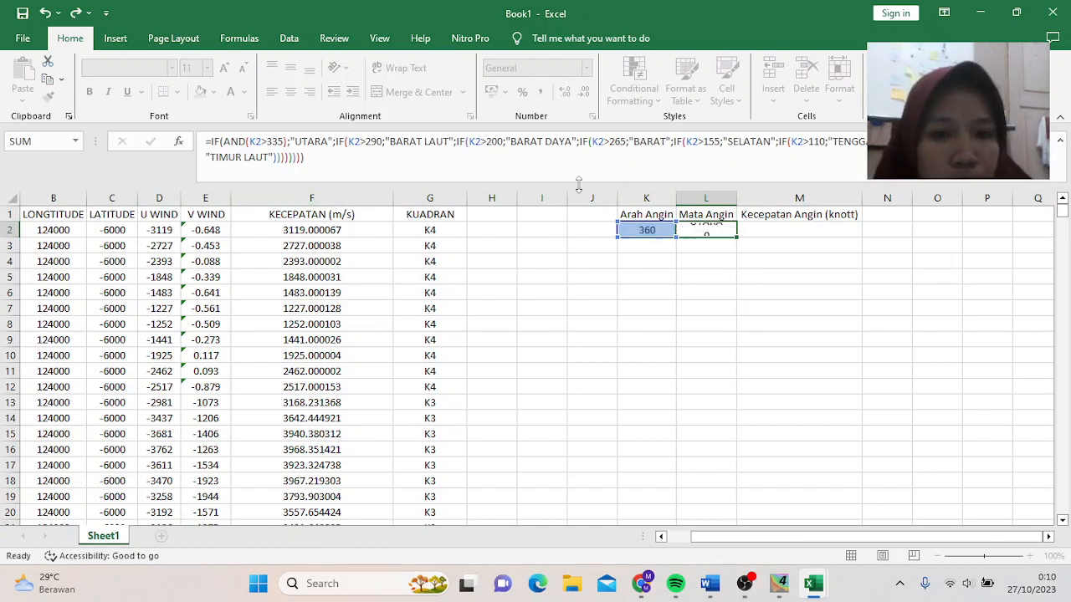
left_click(710, 231)
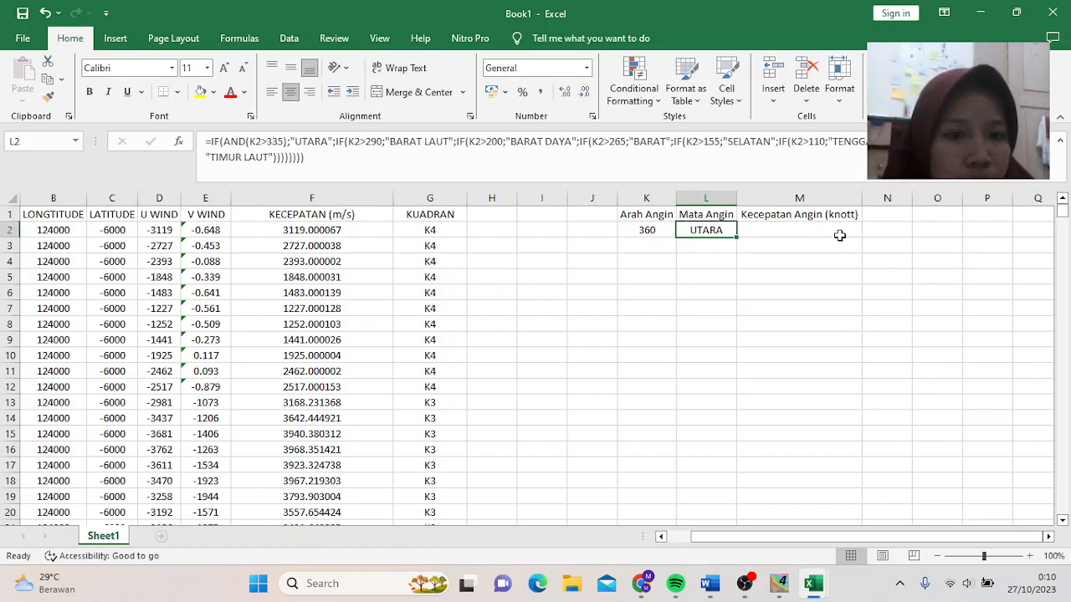
left_click(811, 231)
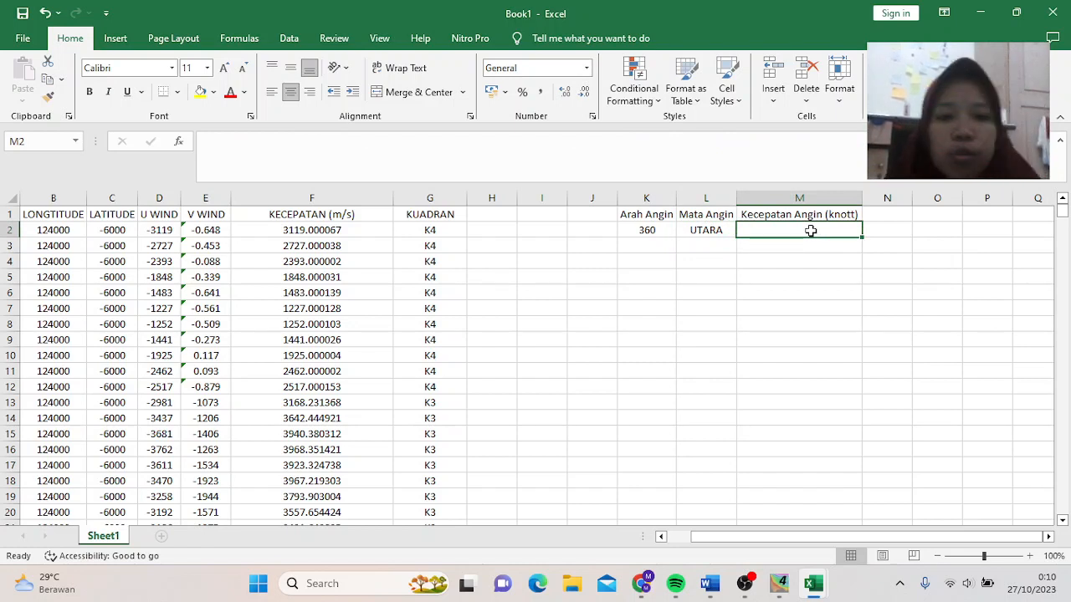
- Enter =F2/0.514 in M2, converting F2's m/s speed to 6068.093516 knots
type("=")
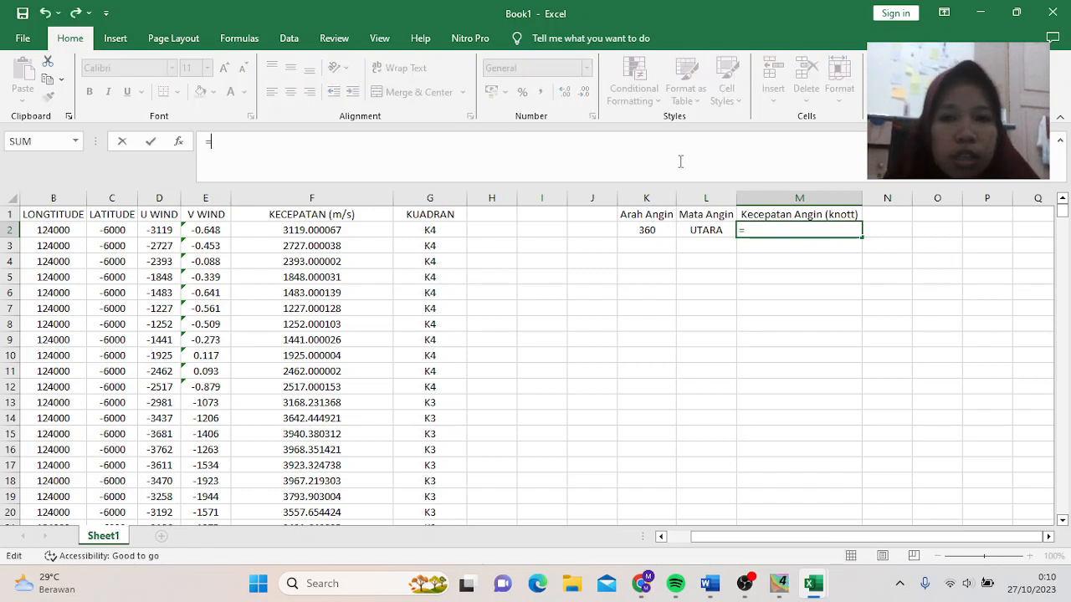
left_click(312, 226)
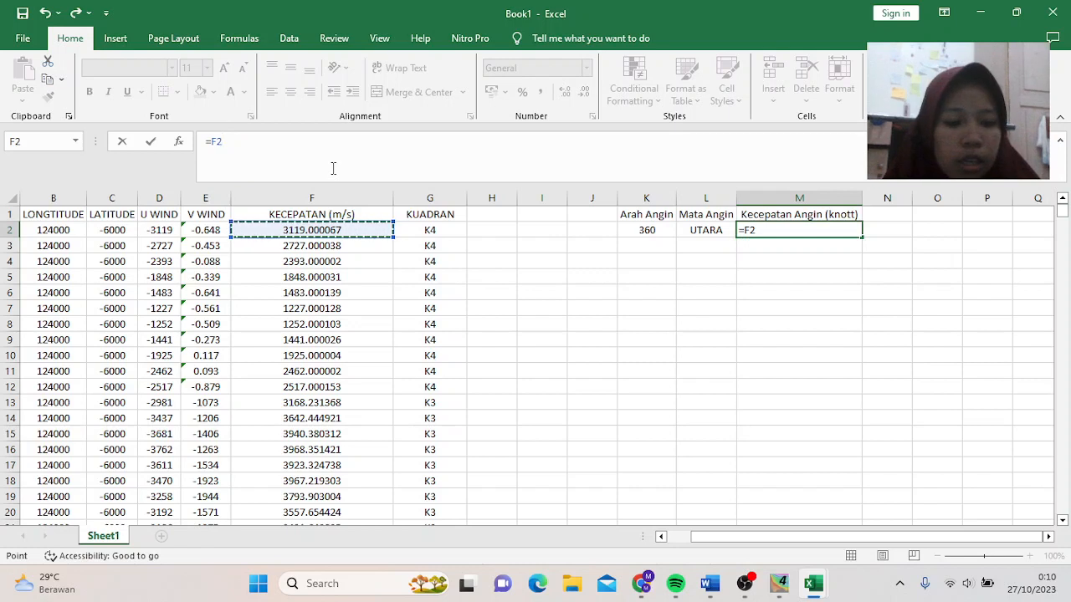
type("/")
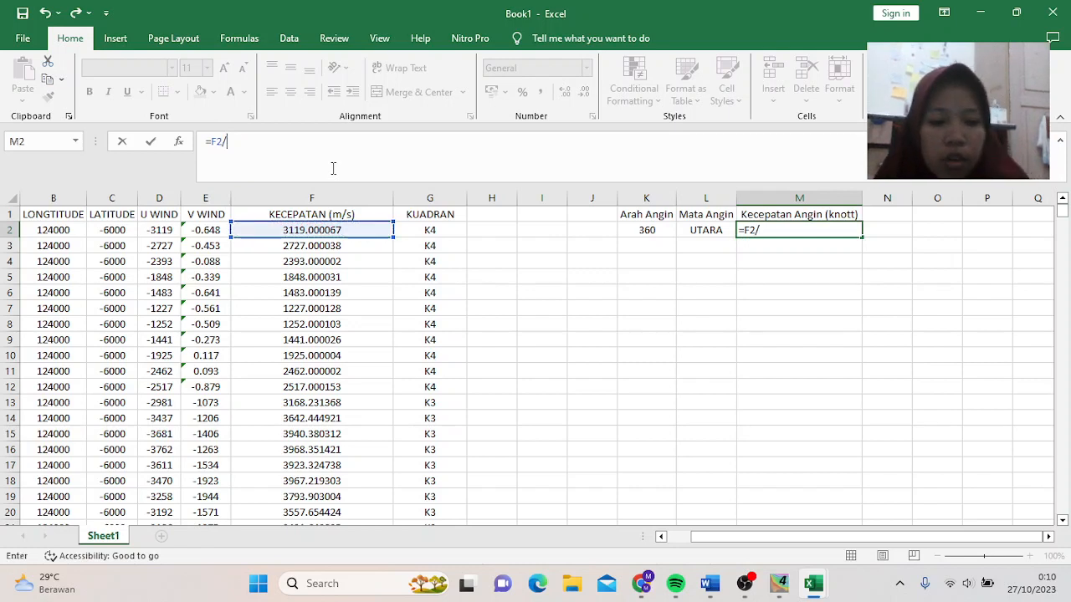
type("0.")
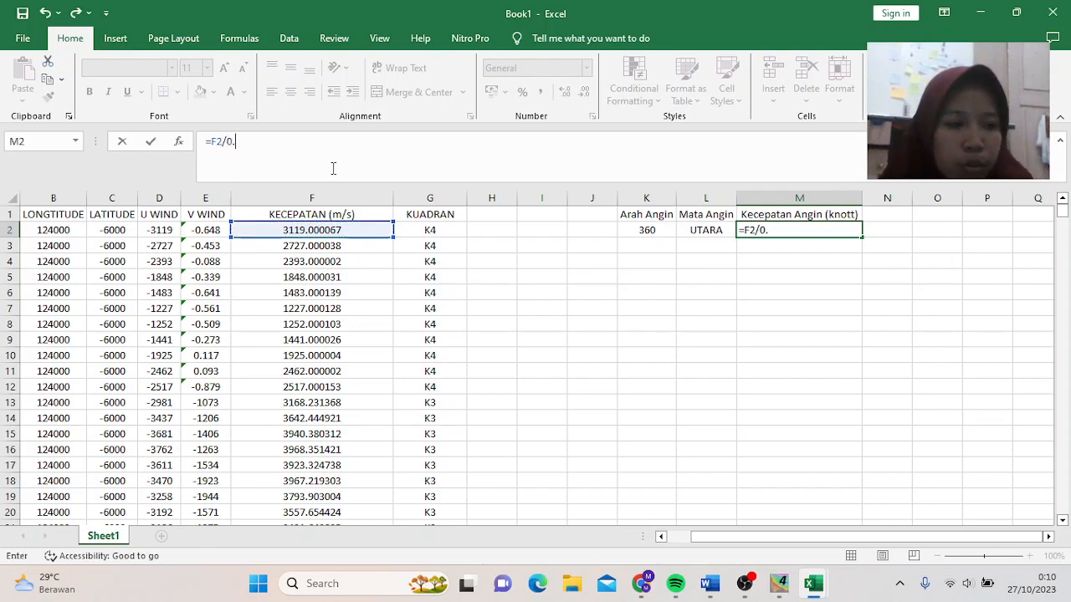
type("514")
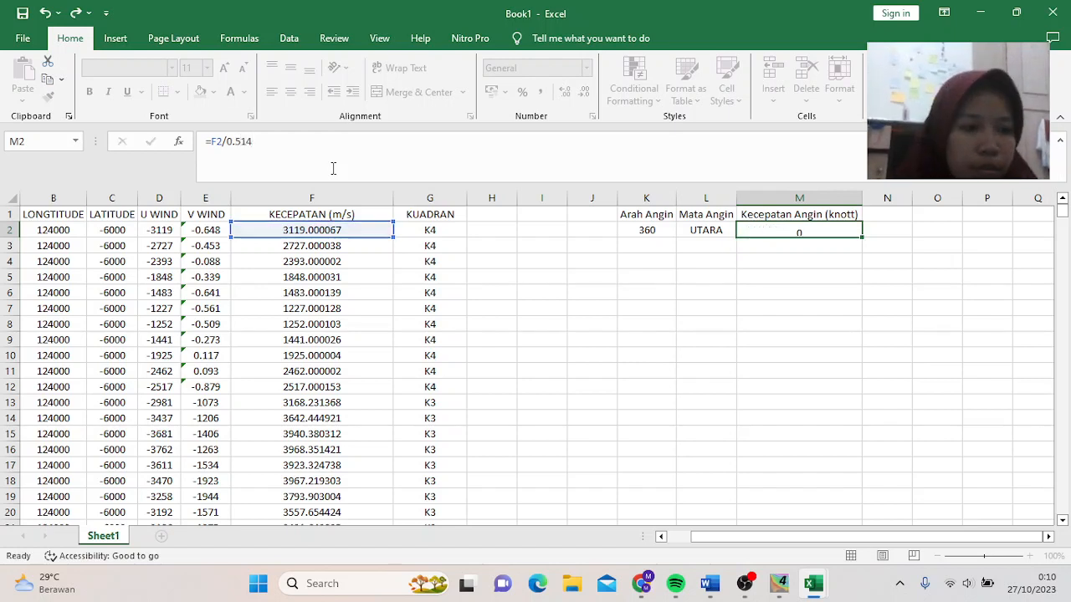
key("Return")
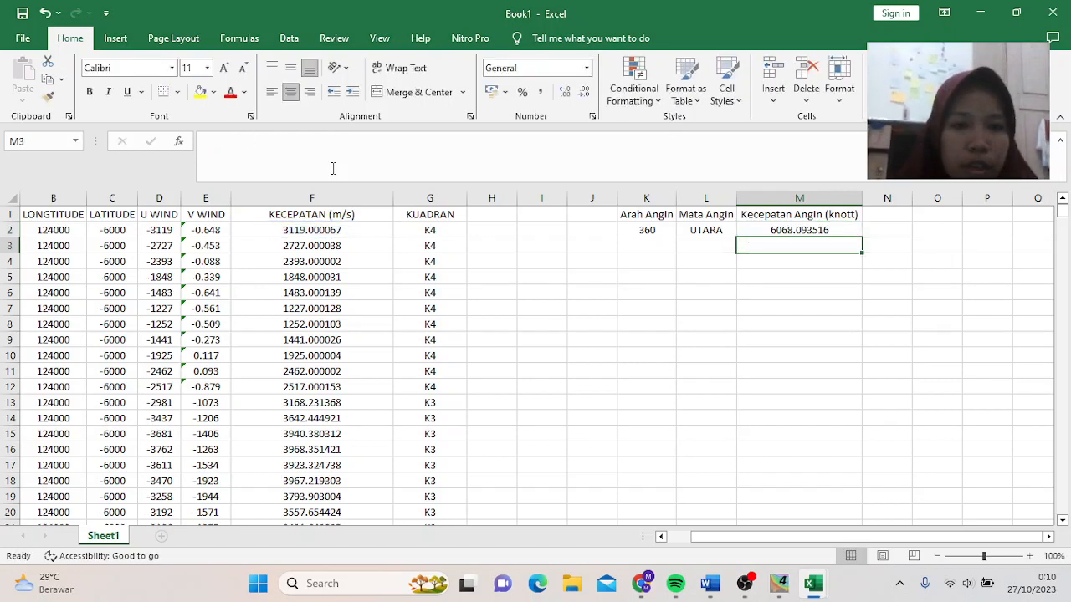
left_click(492, 213)
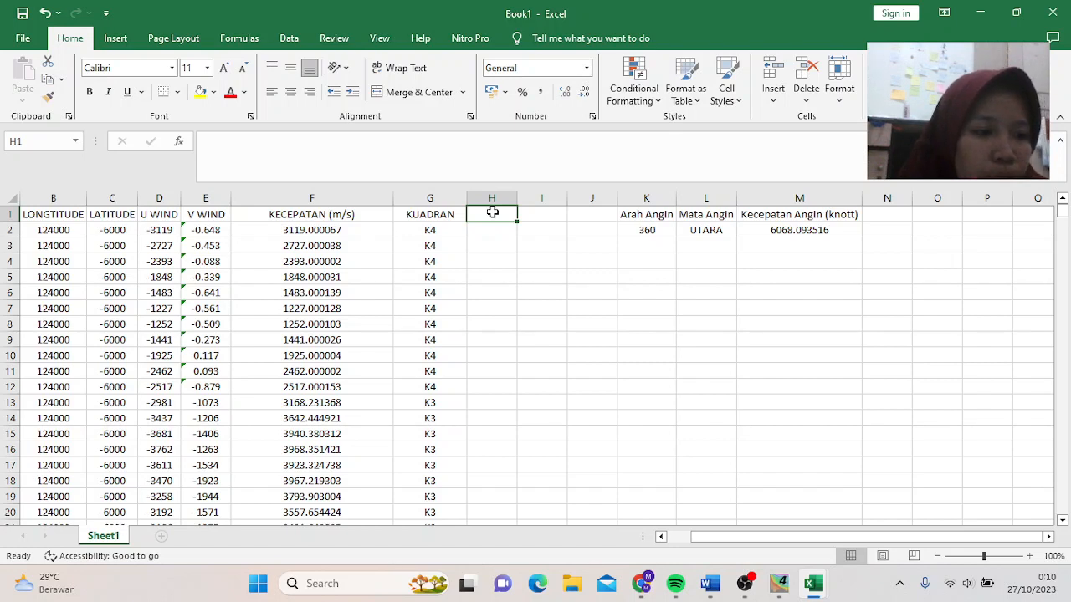
- Start H2 with =IF(G2="K1";E2/D2;IF( so quadrant K1 divides V wind by U wind
key("Return")
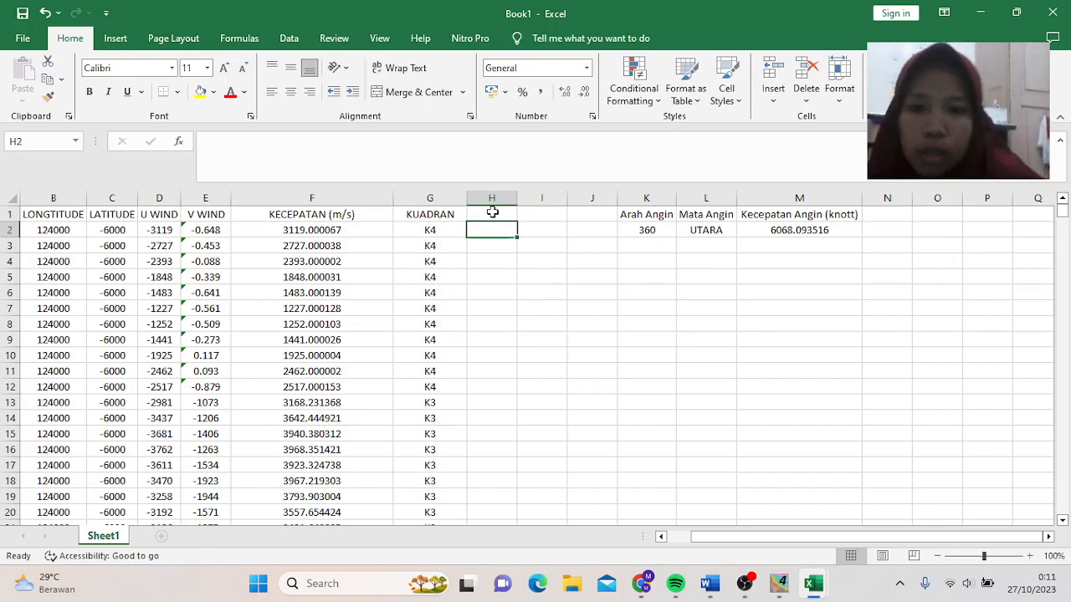
left_click(476, 169)
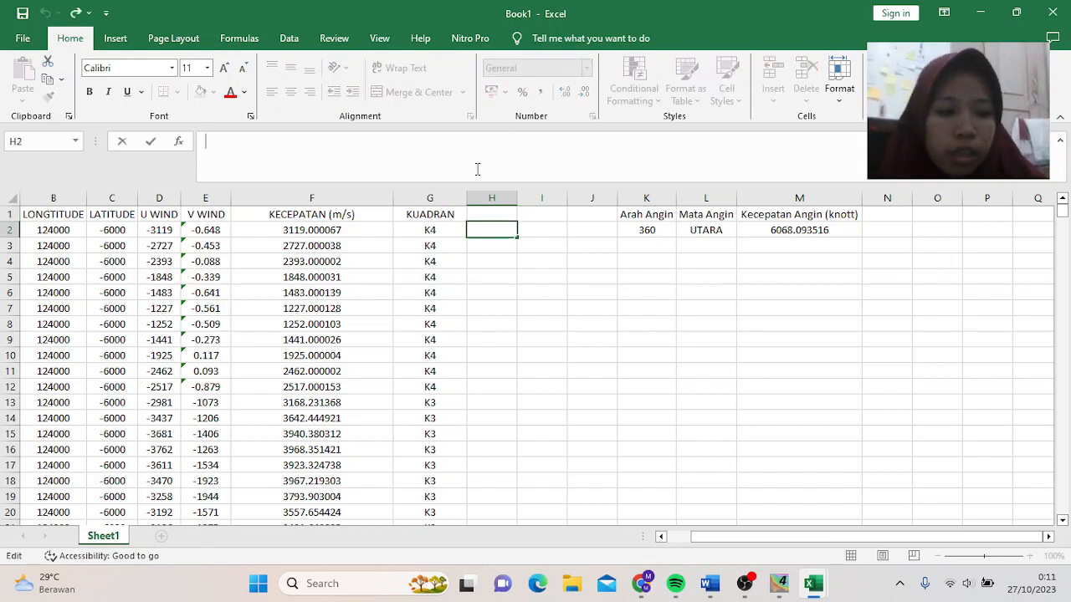
type("=IF")
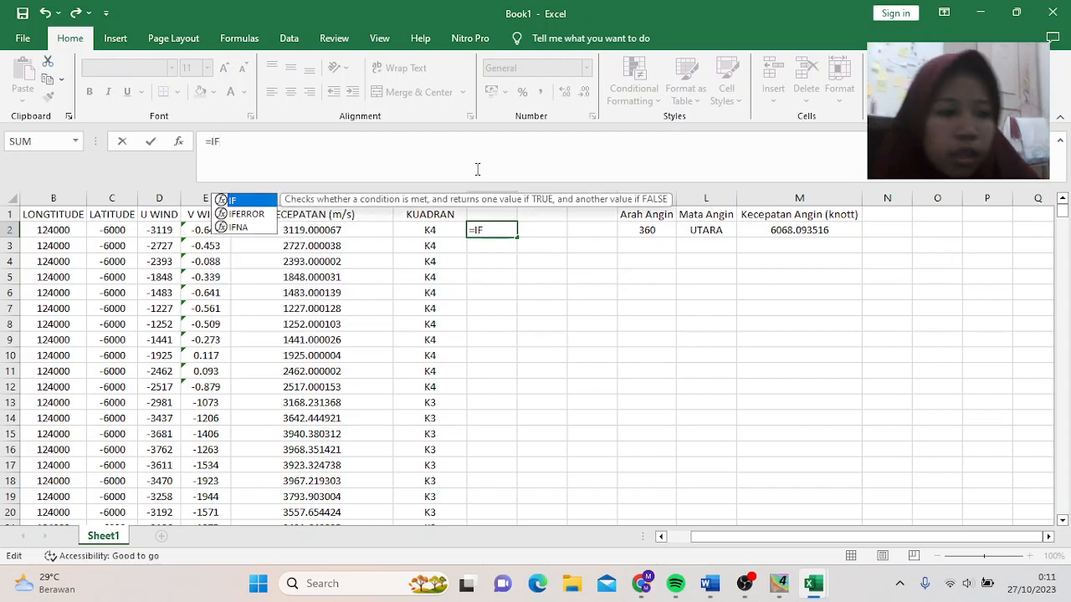
type("(")
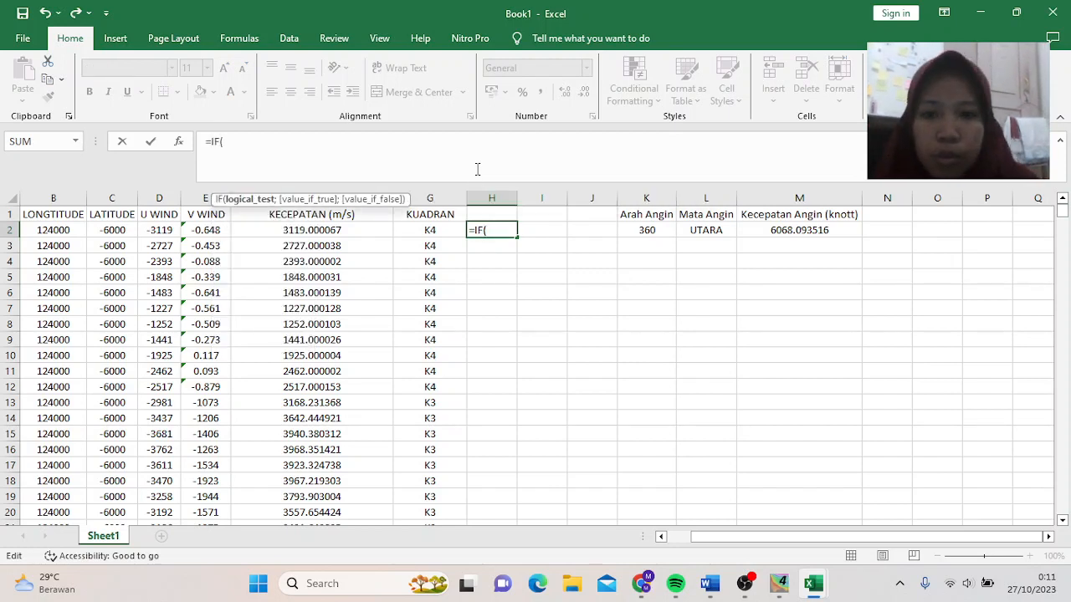
left_click(431, 233)
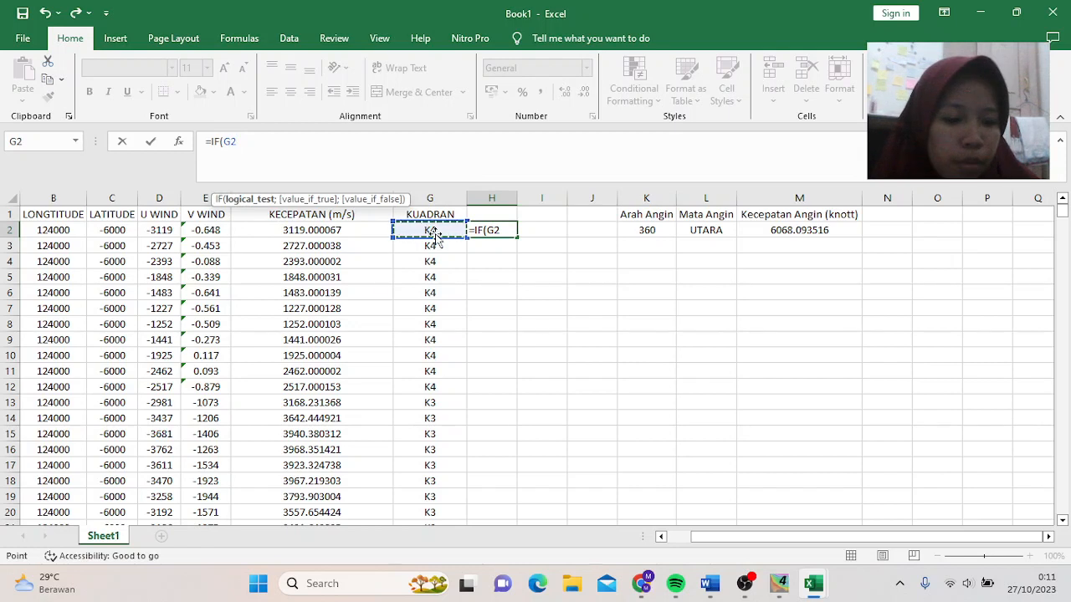
type("=\"")
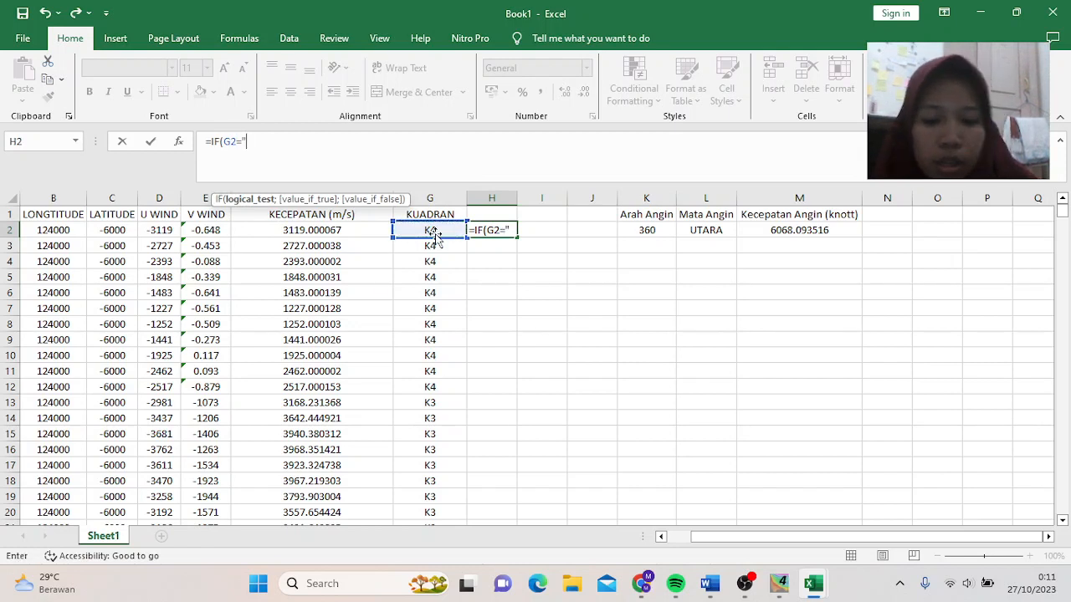
type("K1")
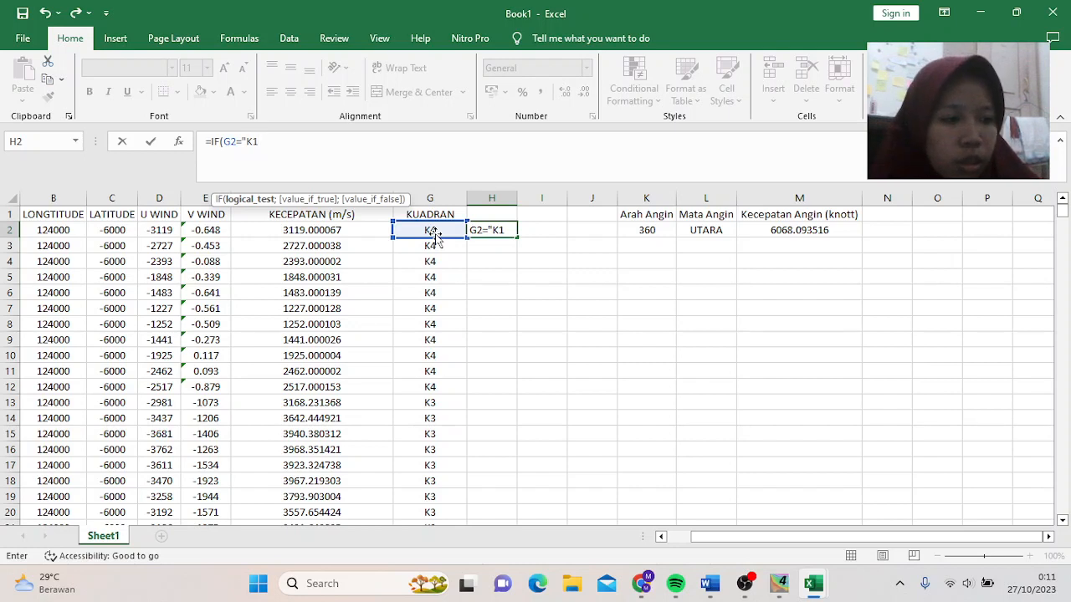
type("\"")
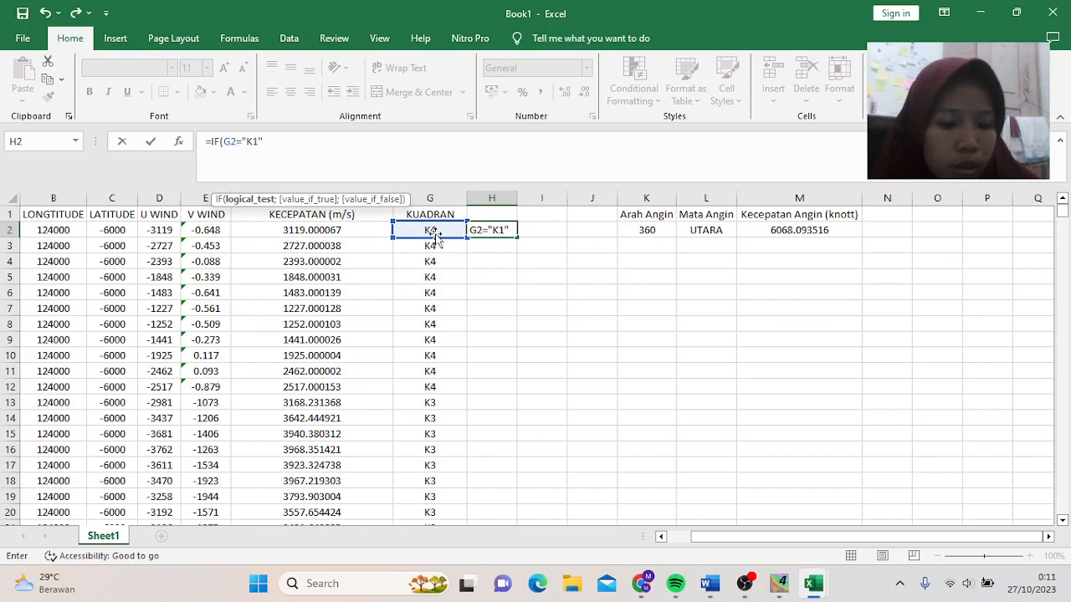
type(";")
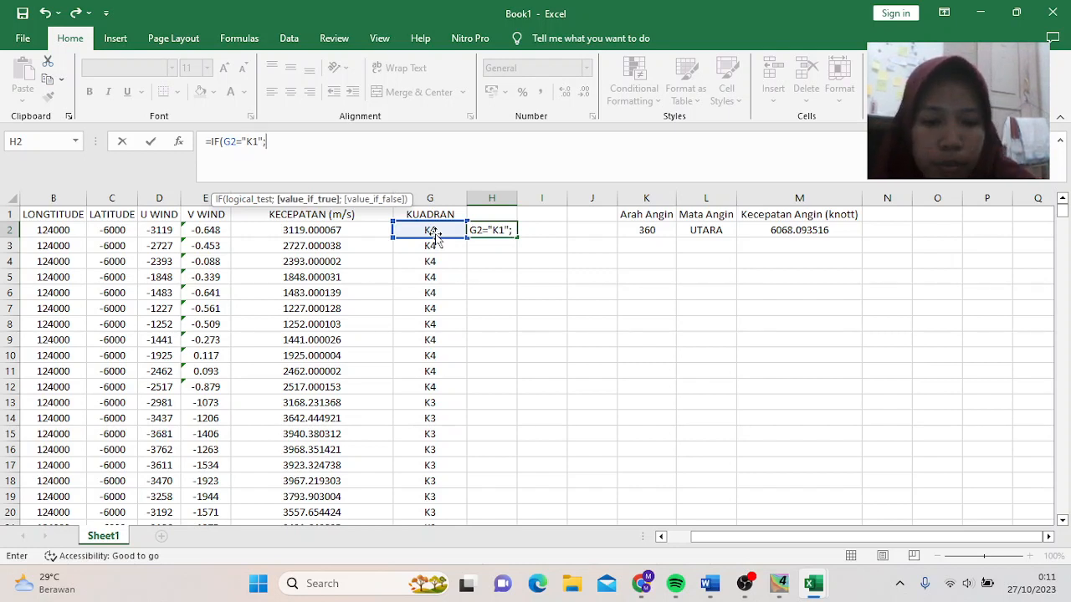
type("E")
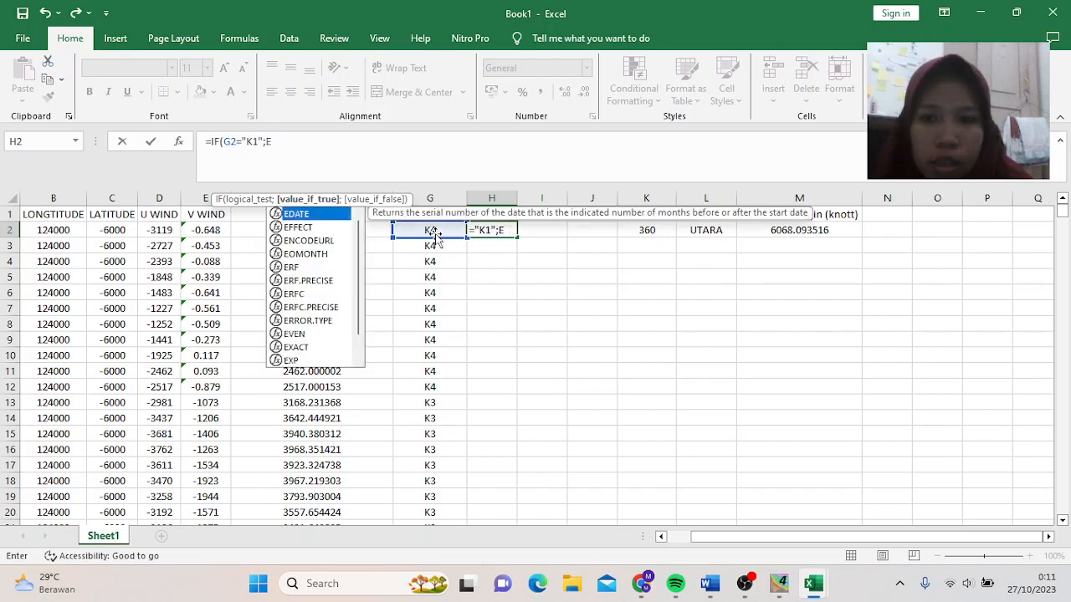
type("2")
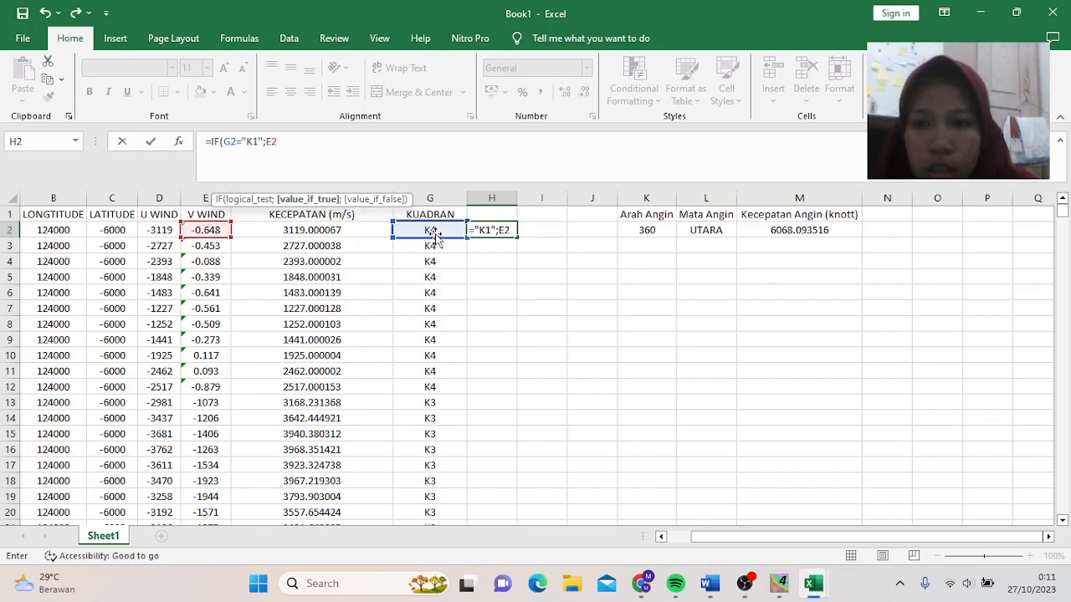
type("/")
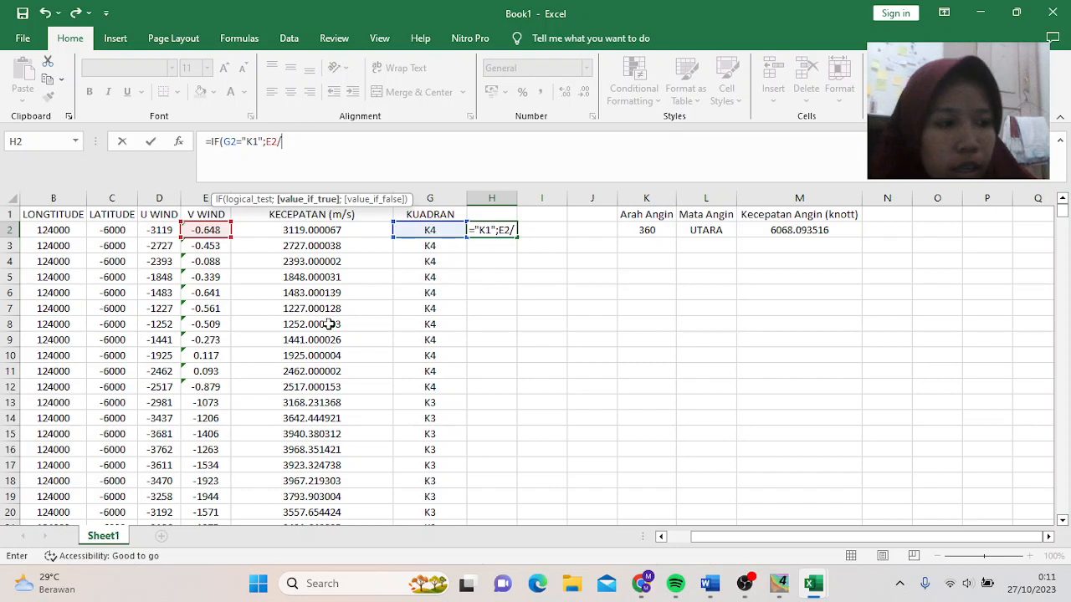
left_click(154, 231)
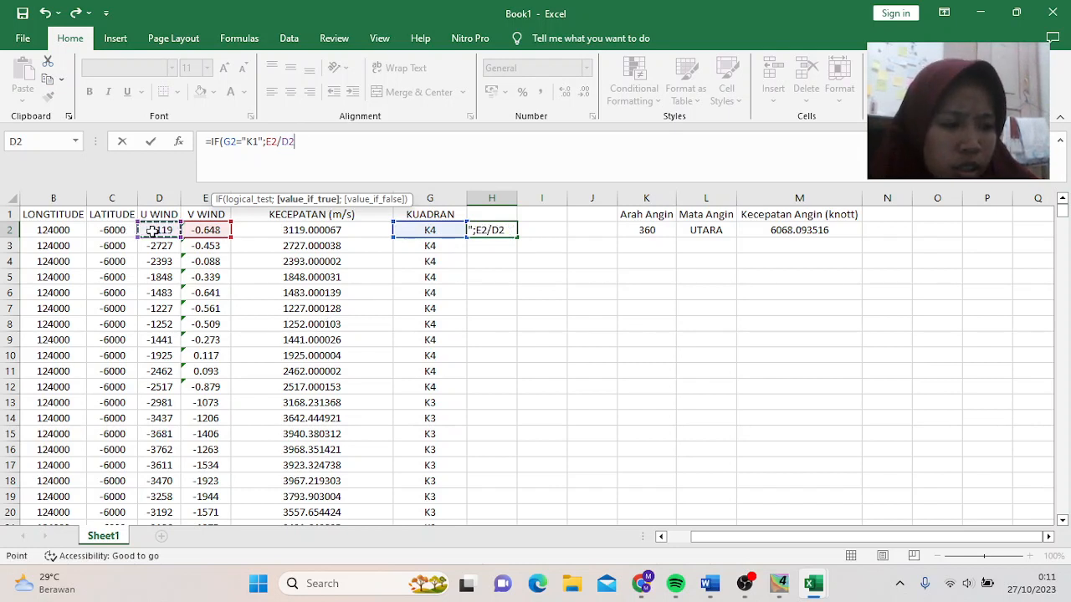
type(";IF")
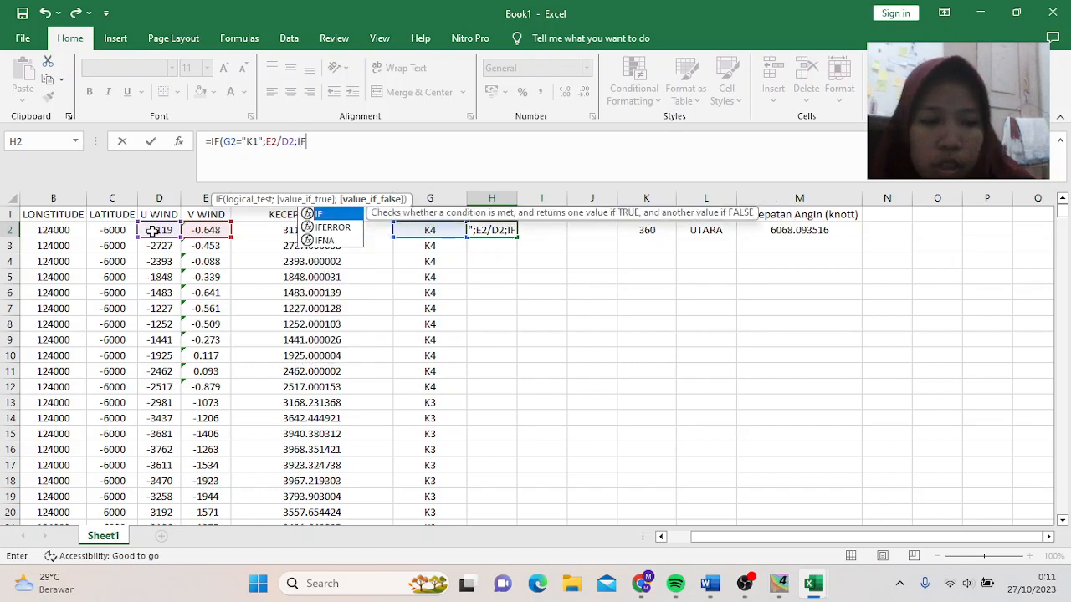
type("(")
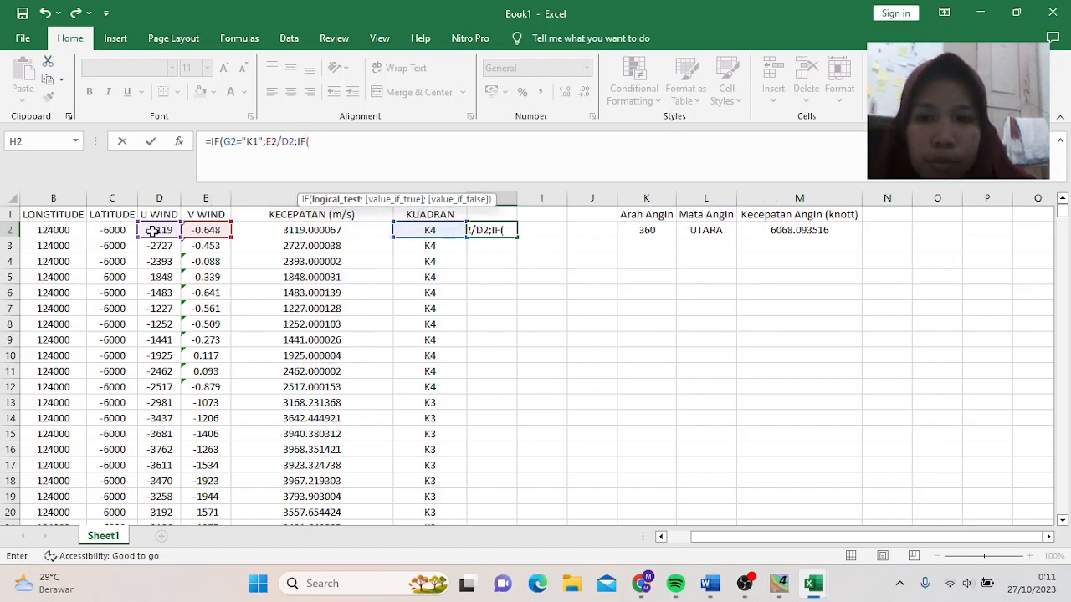
- Add the G2="K2" branch returning D2/E2 and begin the G2="K3" test in H2
left_click(439, 232)
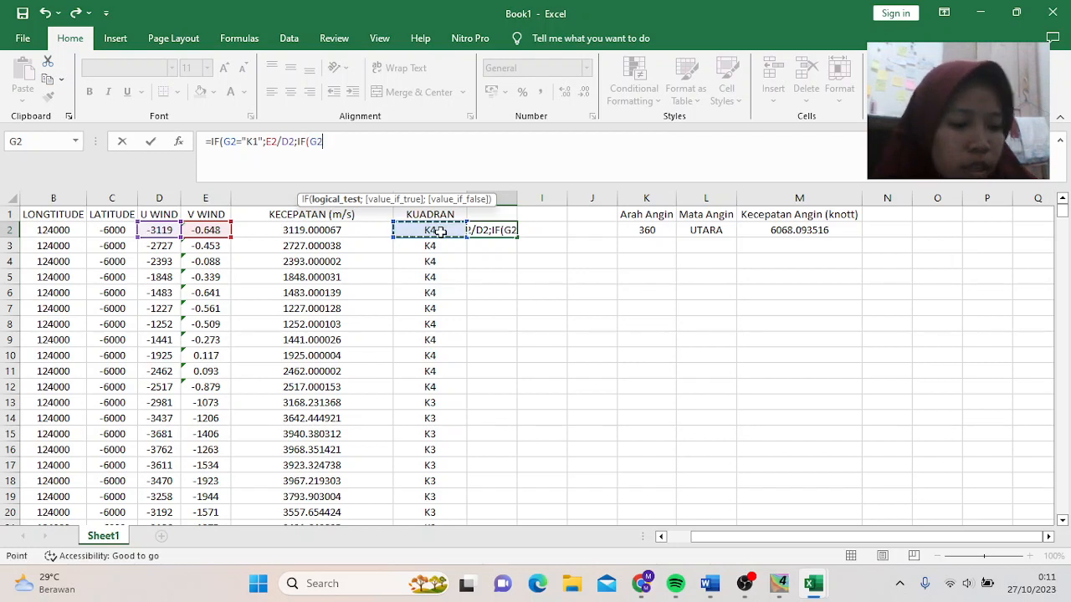
type("=\"K")
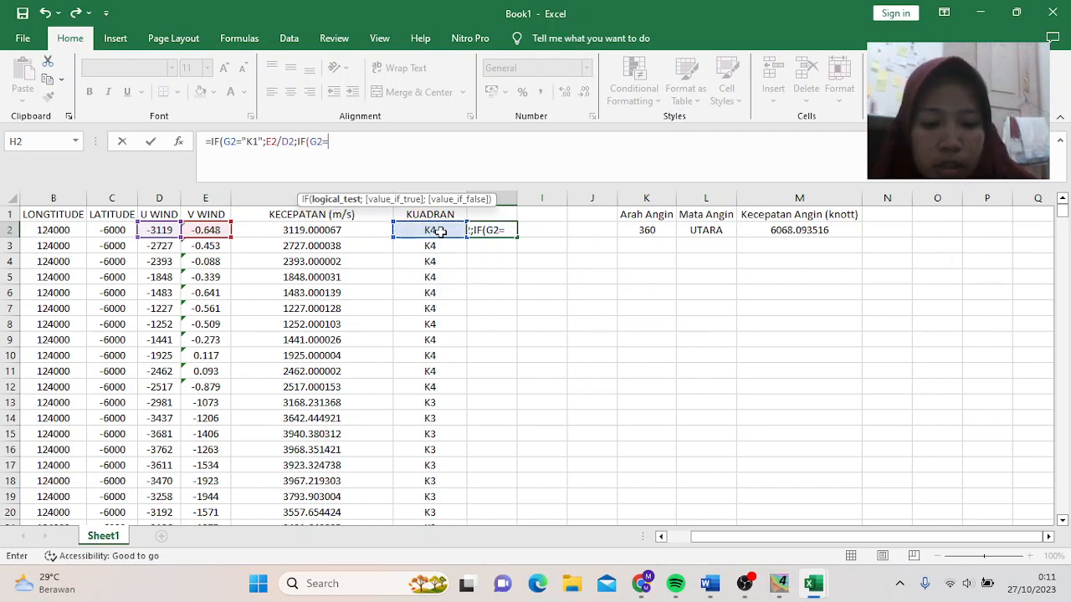
type("2\"")
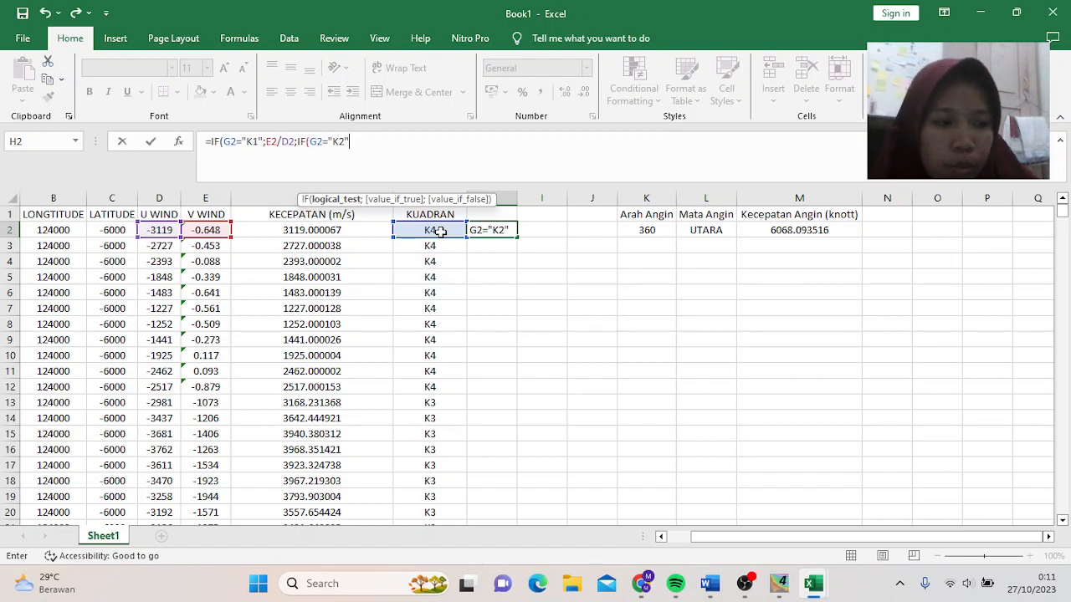
type(";")
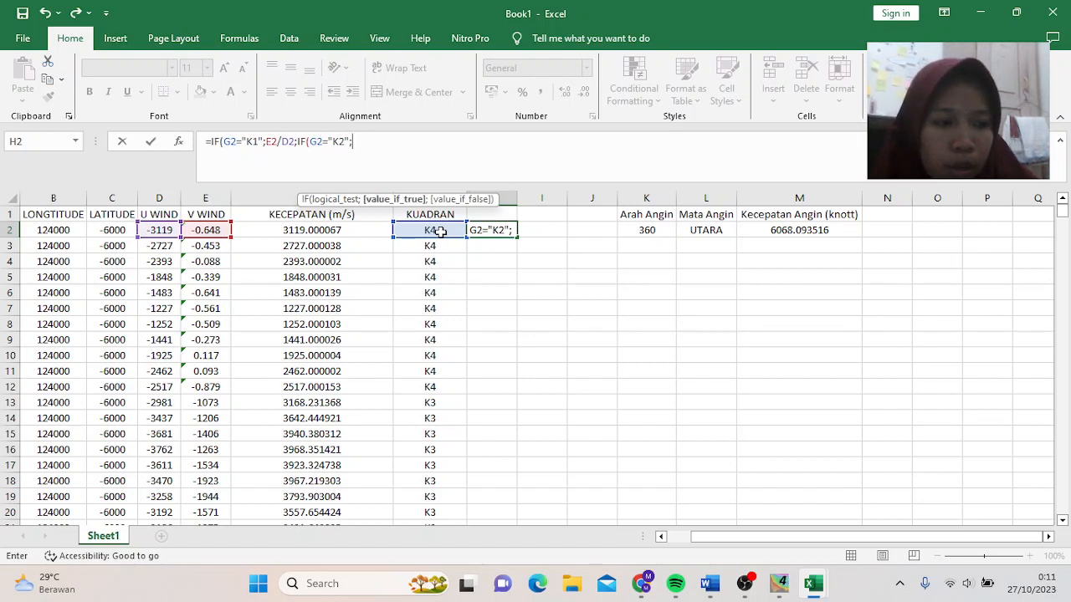
left_click(159, 232)
type("/")
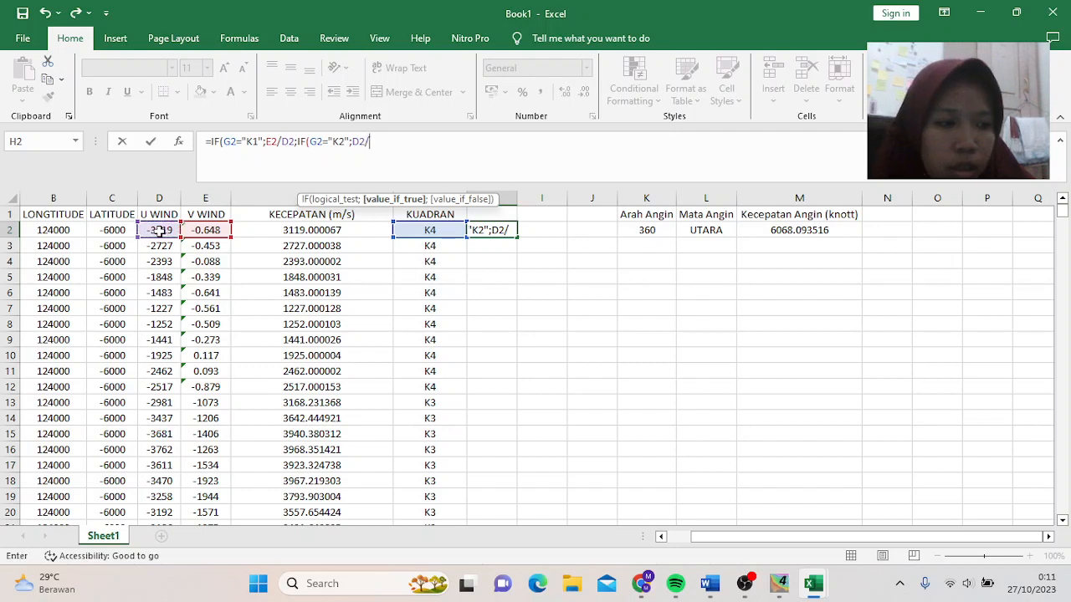
left_click(201, 229)
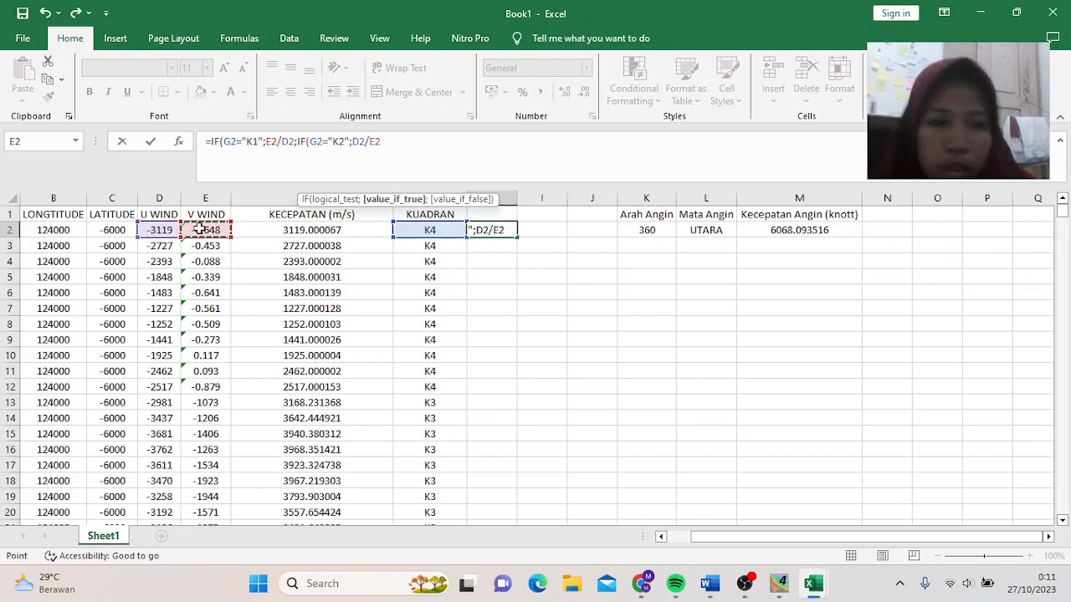
type(";I")
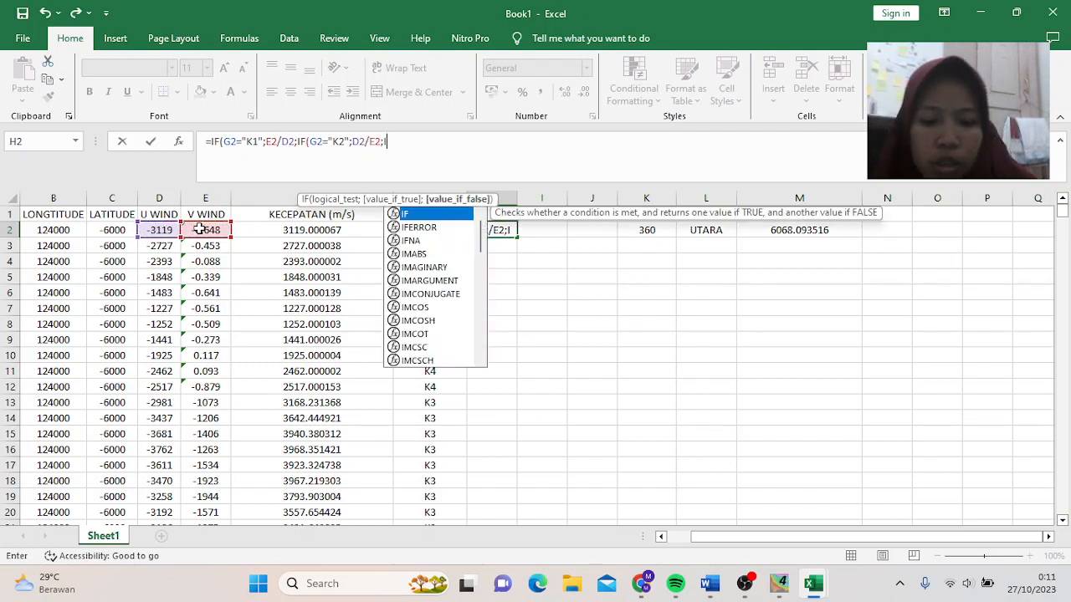
type("F")
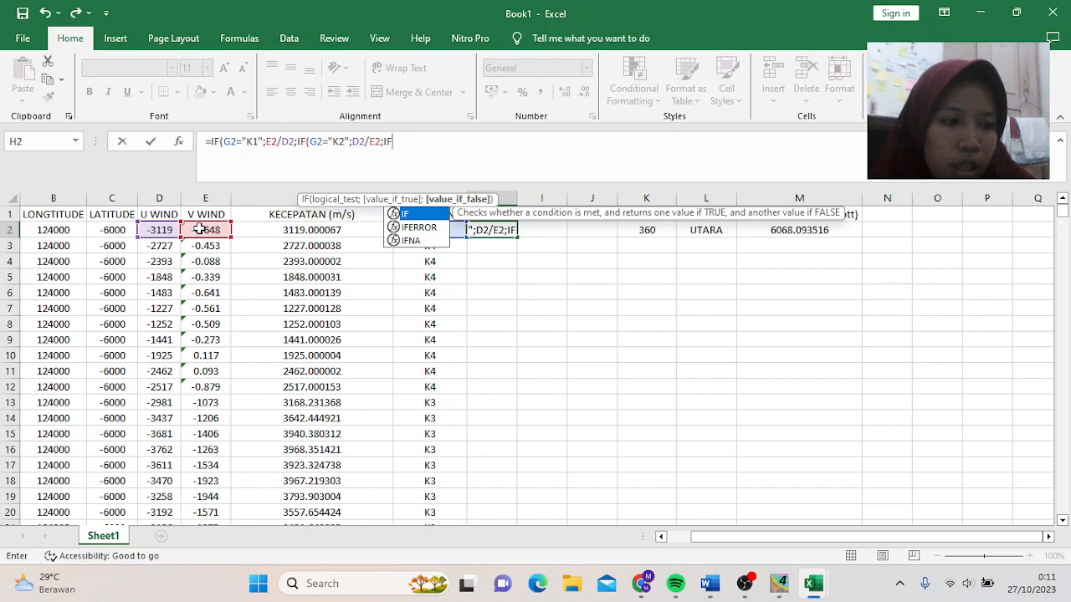
type("(")
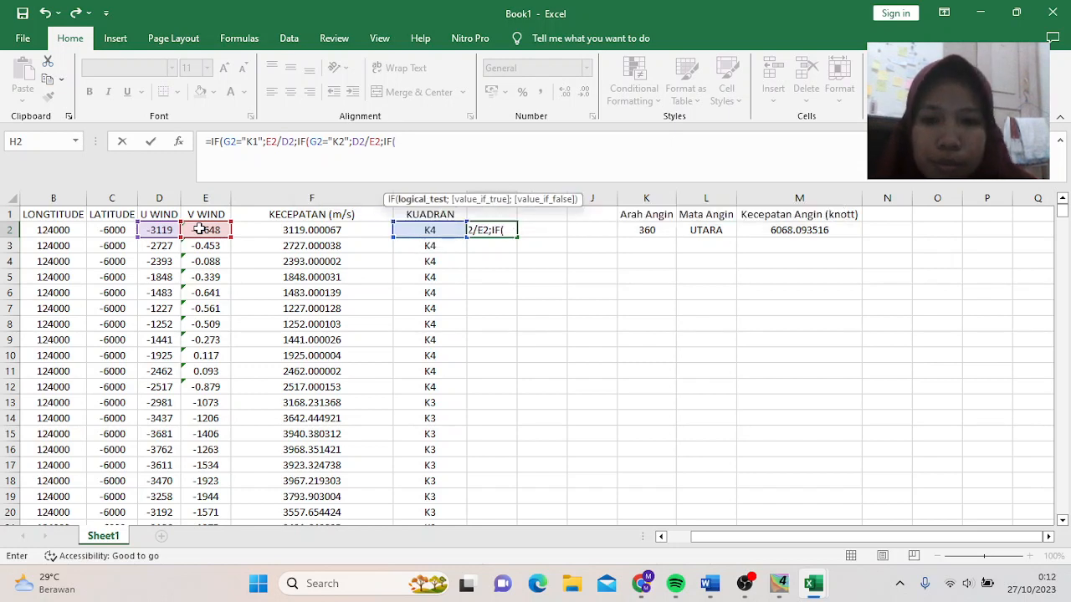
left_click(416, 230)
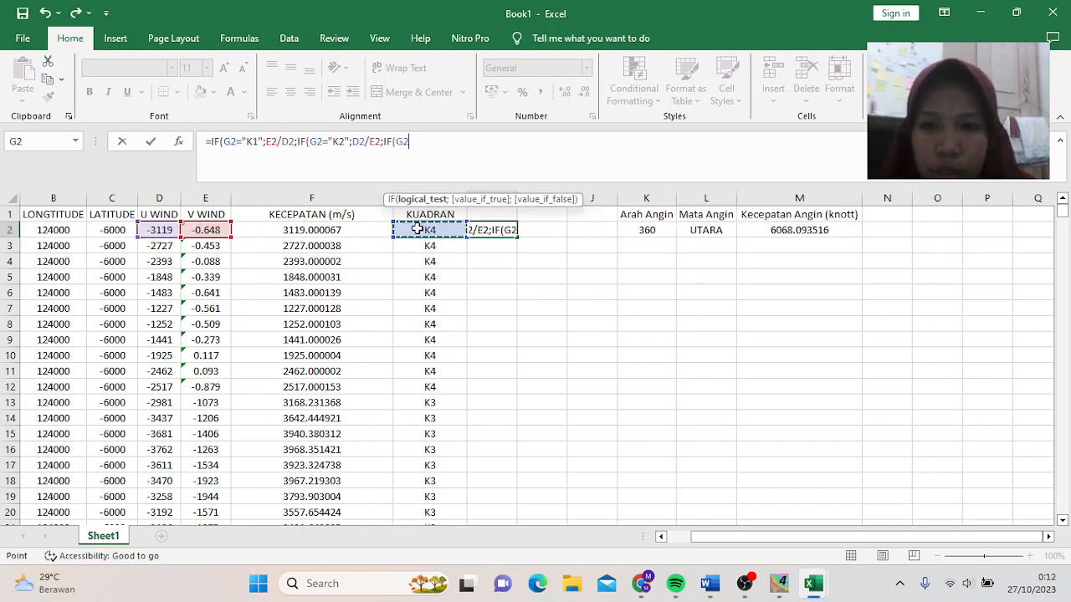
type("=")
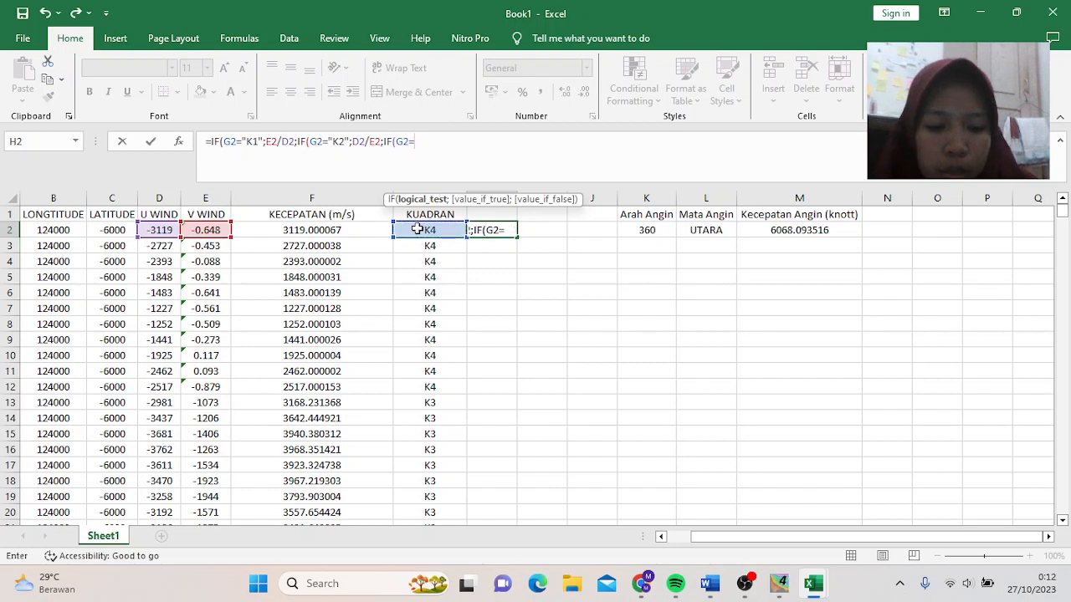
type("\"K3")
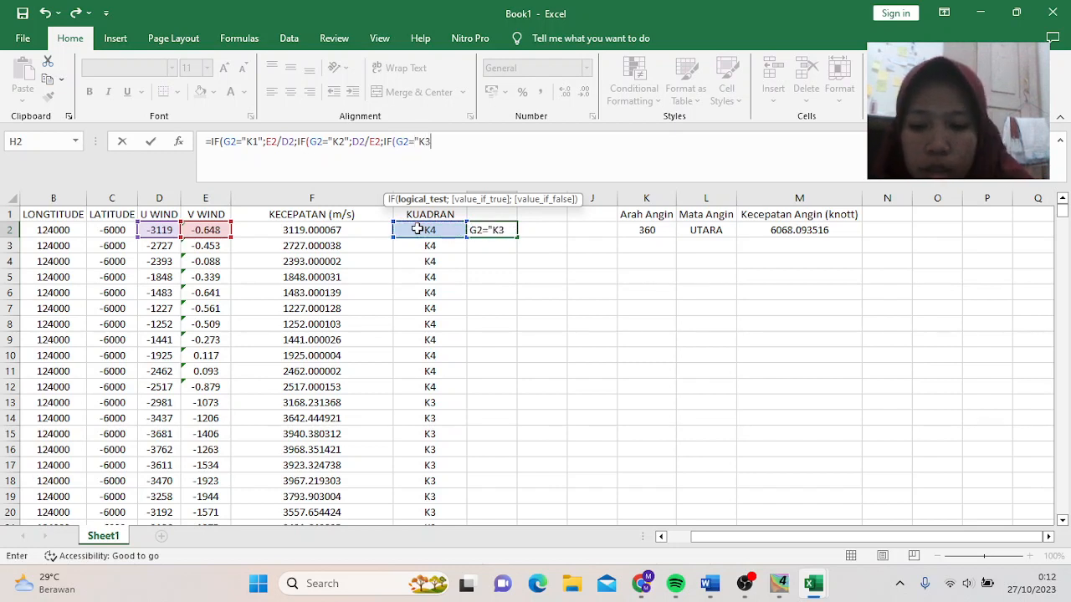
type("\"")
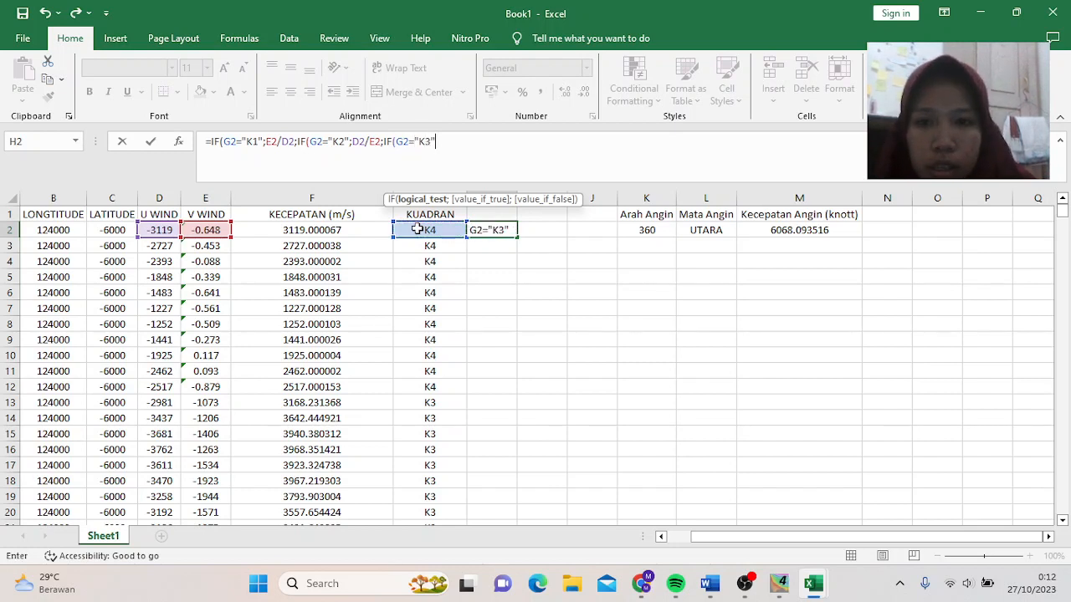
type(";")
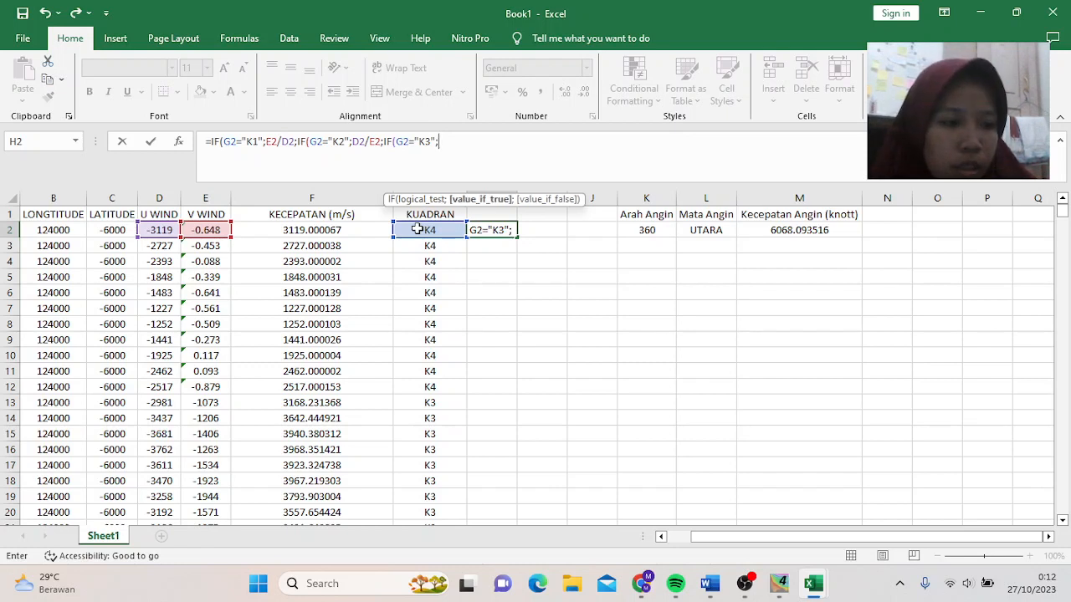
- Complete the K3 branch with D2/E2 and add a G2="K4" test also dividing D2 by E2
left_click(204, 231)
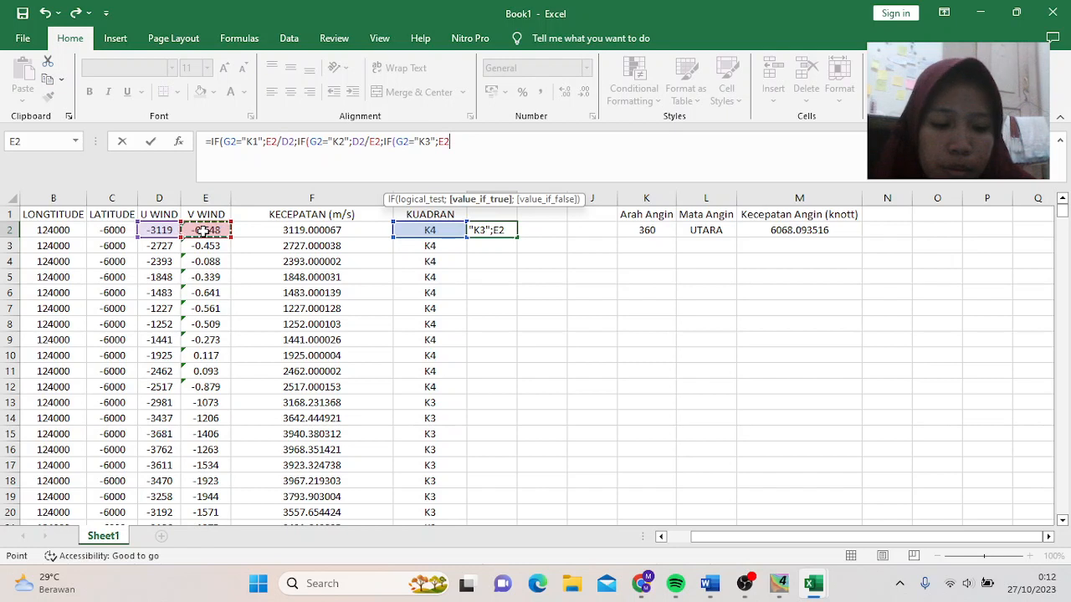
left_click(159, 229)
type("/")
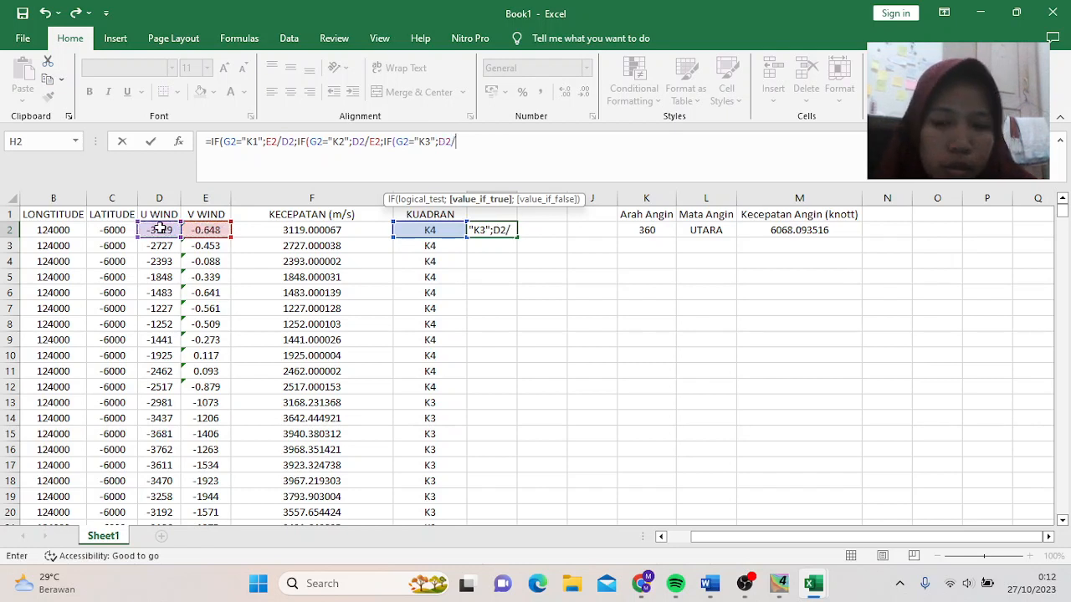
left_click(205, 235)
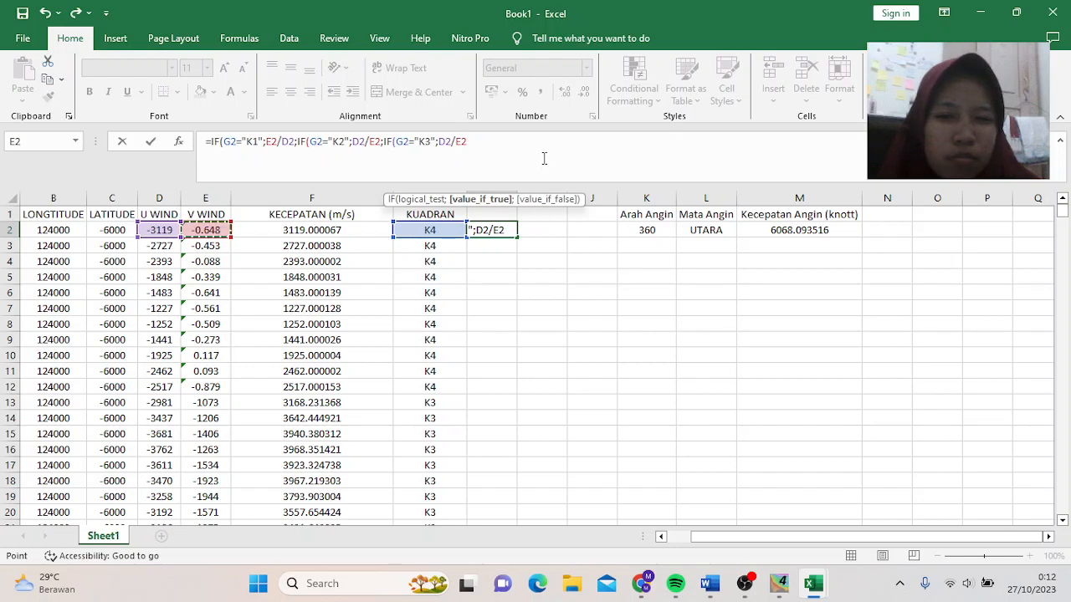
type(";")
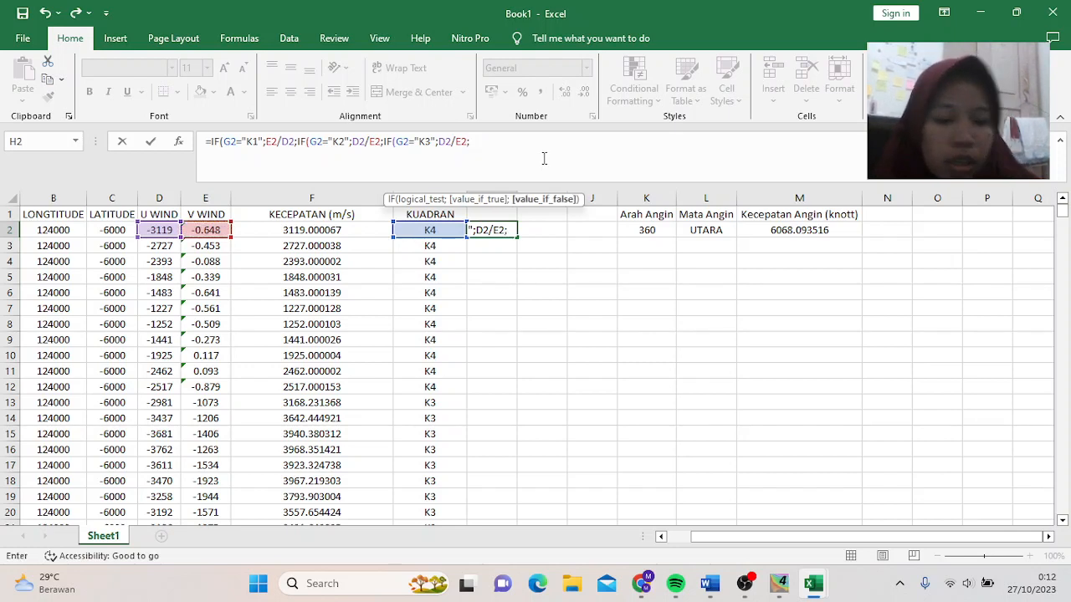
type("IF(")
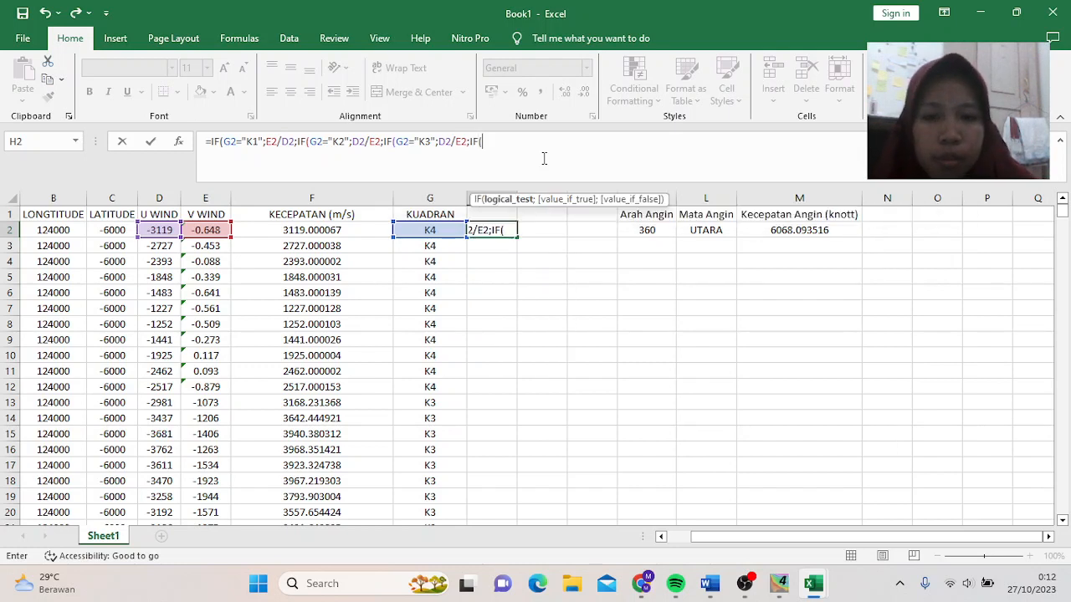
left_click(442, 231)
type("=")
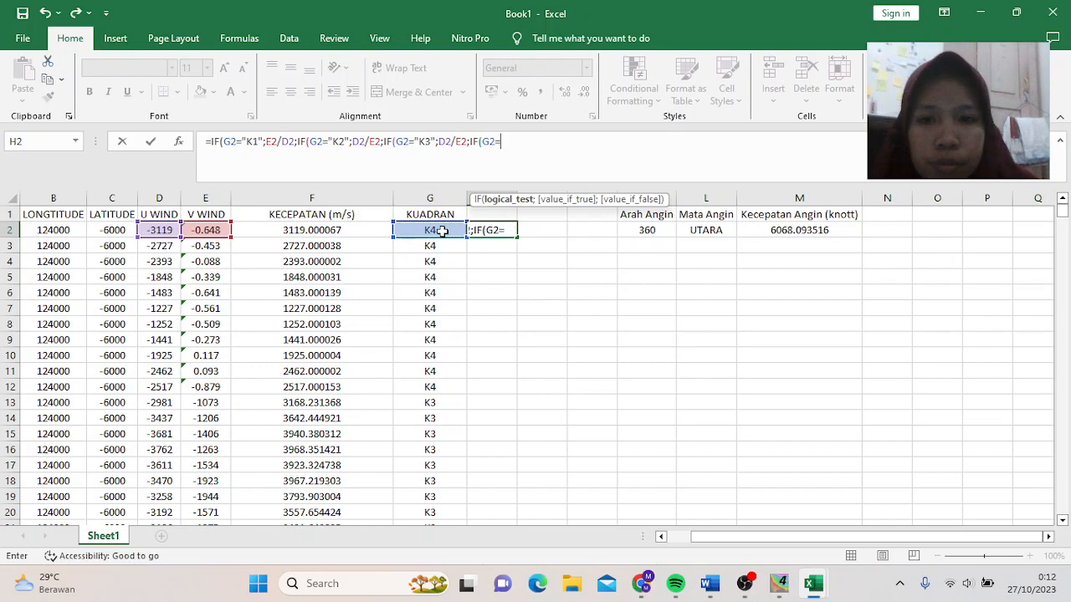
type("\"K")
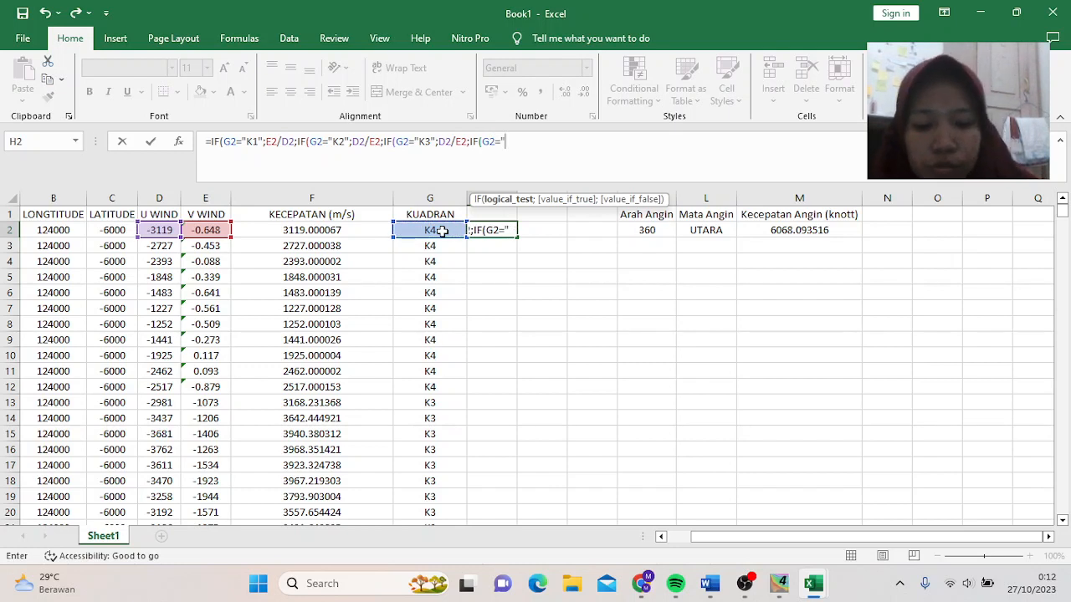
type("4\"")
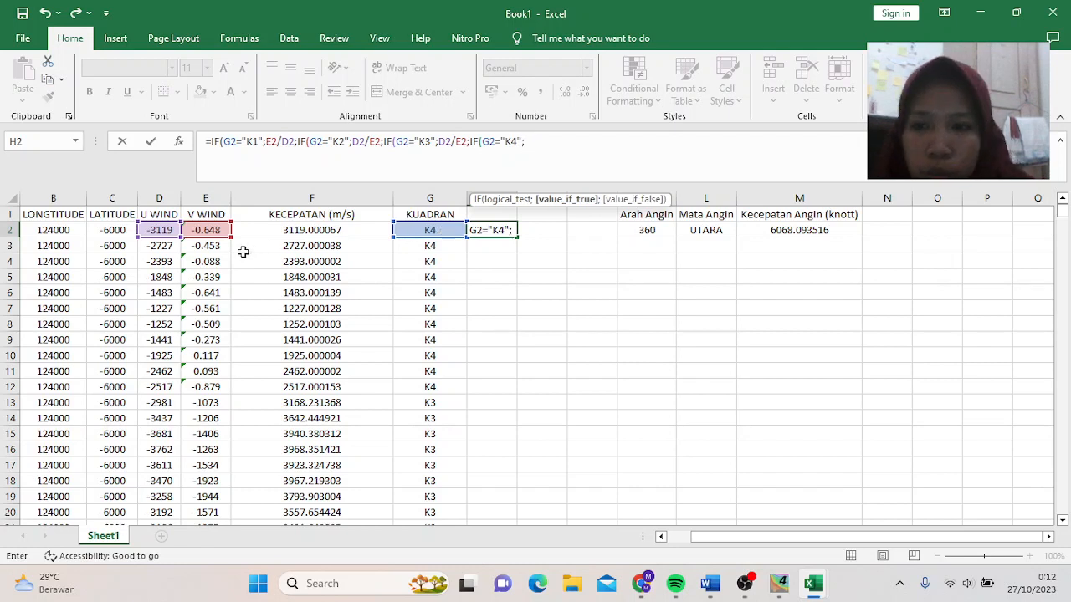
type(";")
left_click(159, 230)
type("/")
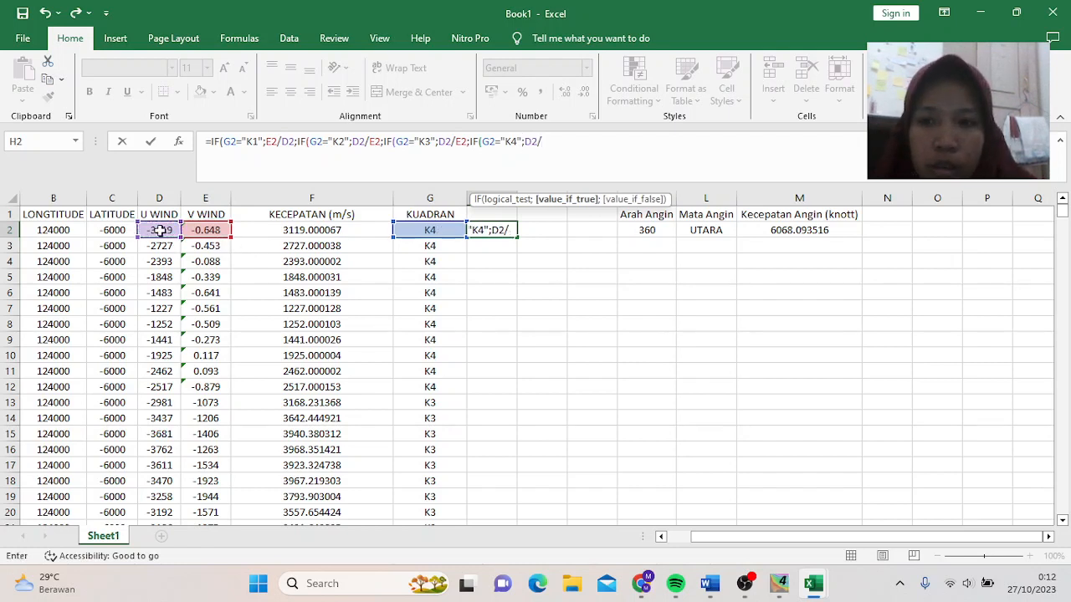
left_click(194, 230)
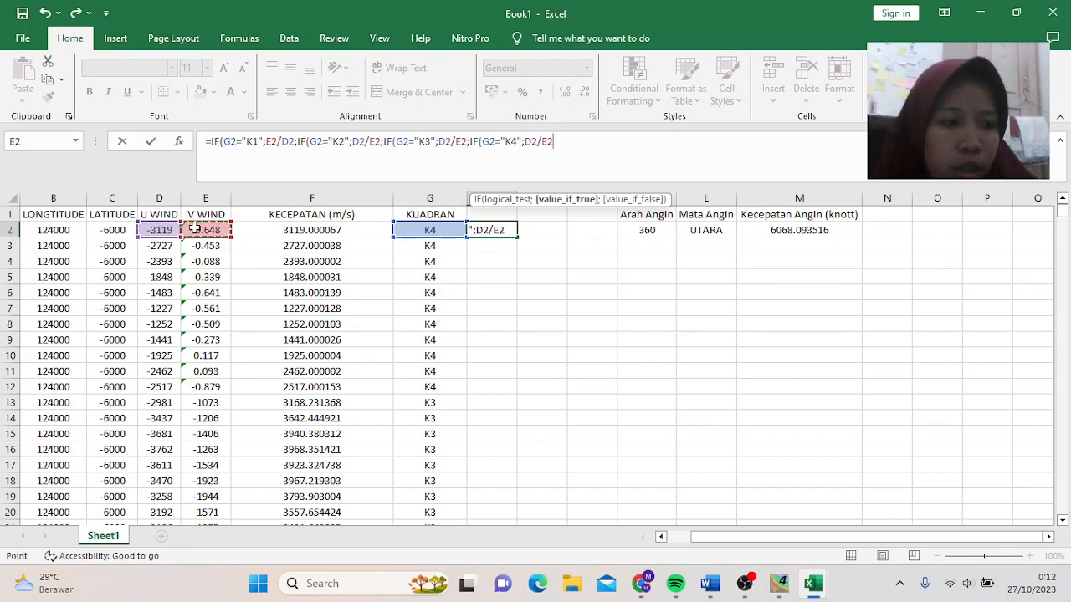
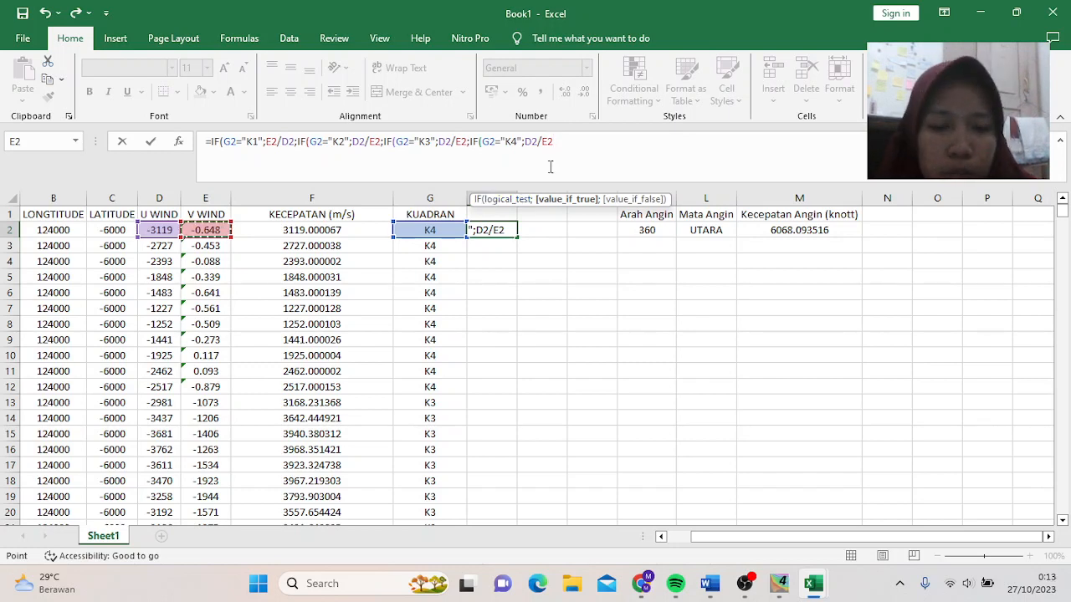
- Finish H2's K4 branch as E2/D2 and close the nested IF, giving 0.000208
key("BackSpace")
key("BackSpace")
key("BackSpace")
key("BackSpace")
key("BackSpace")
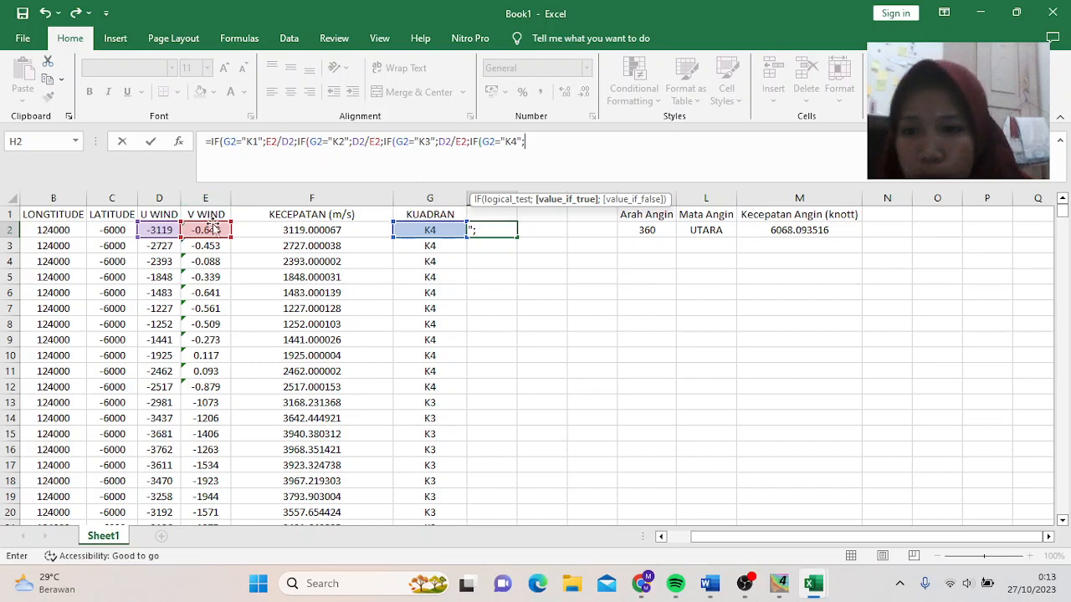
left_click(202, 229)
type("/")
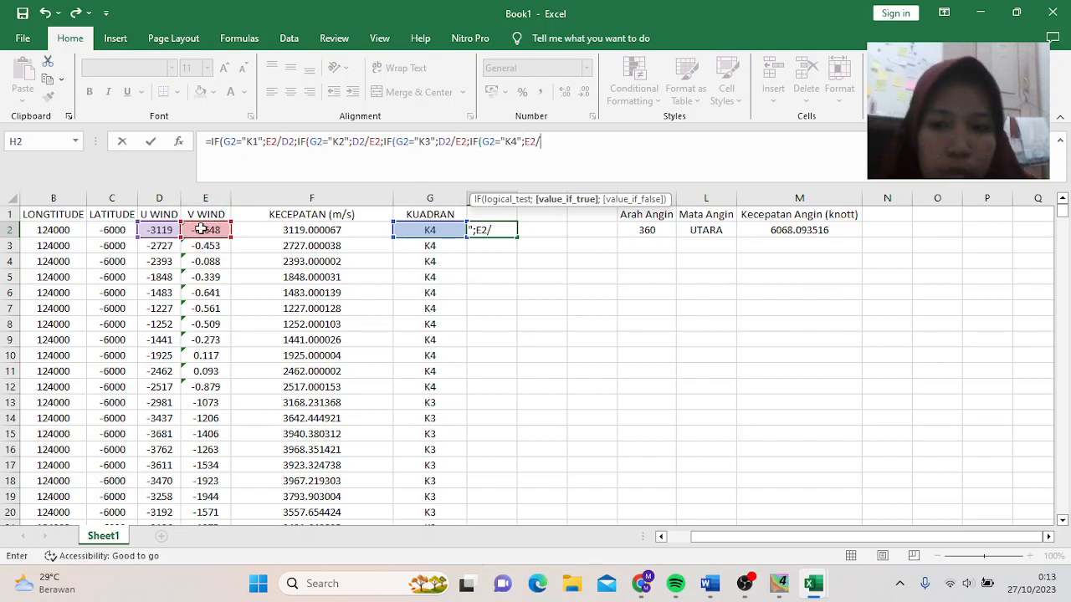
left_click(154, 230)
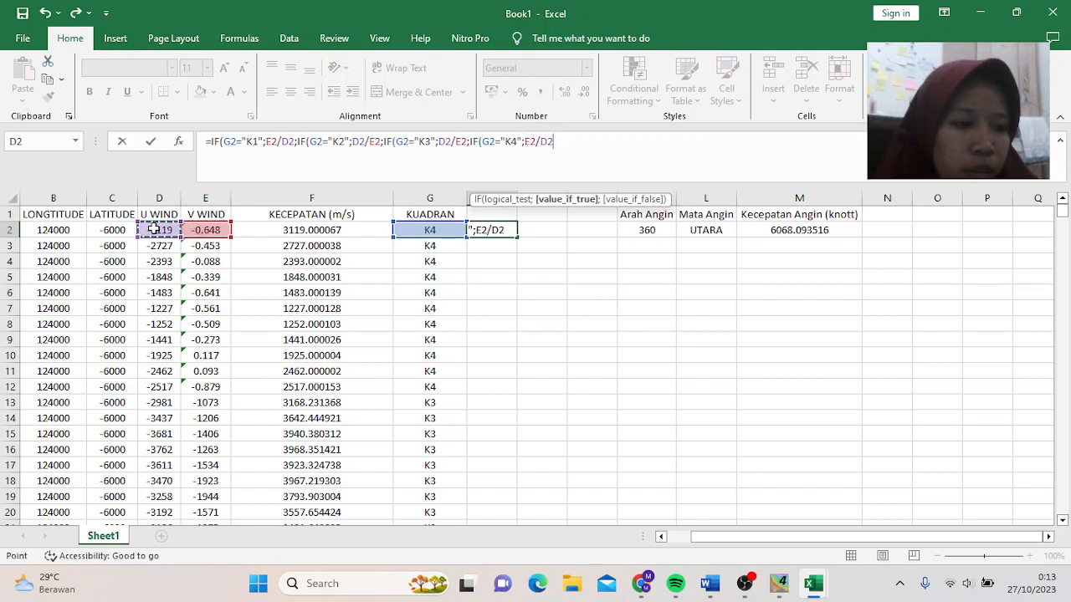
type(")")
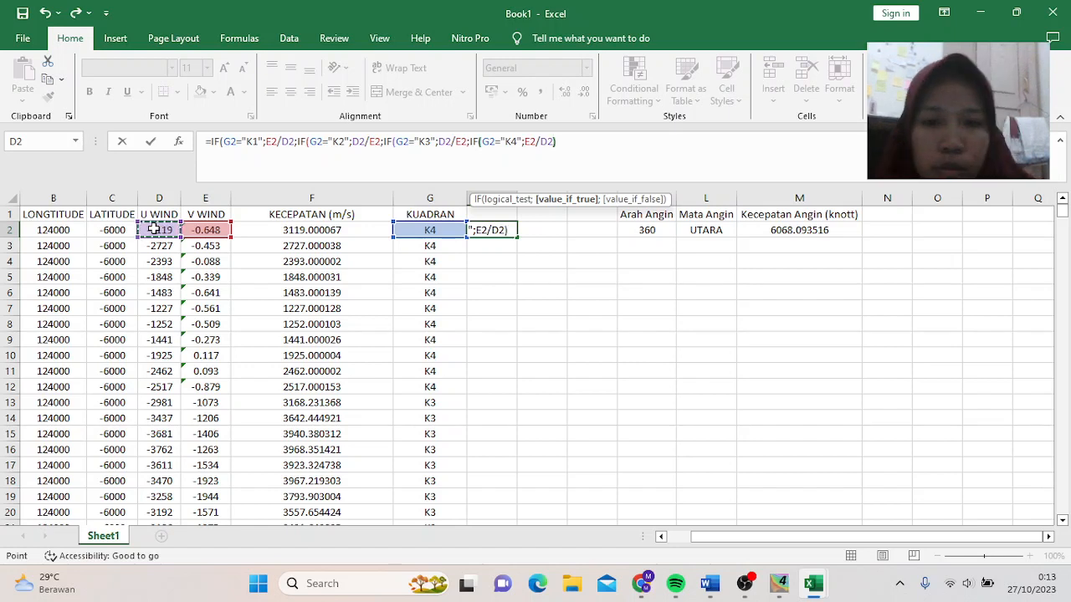
type(")))")
key("Return")
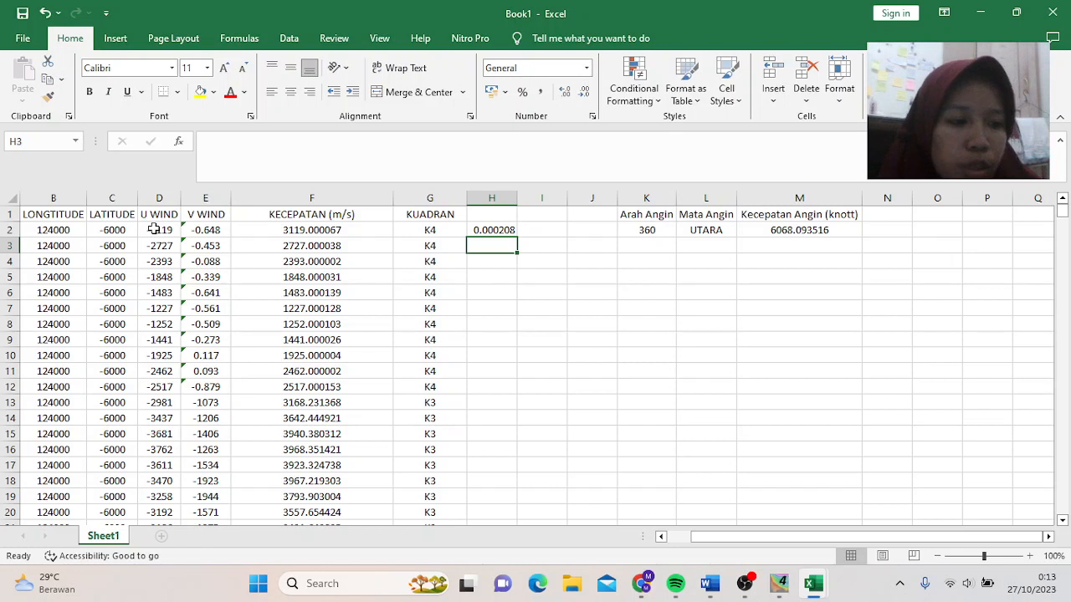
- Enter =SQRT(H2^2) in cell I2, returning 0.000208
left_click(555, 229)
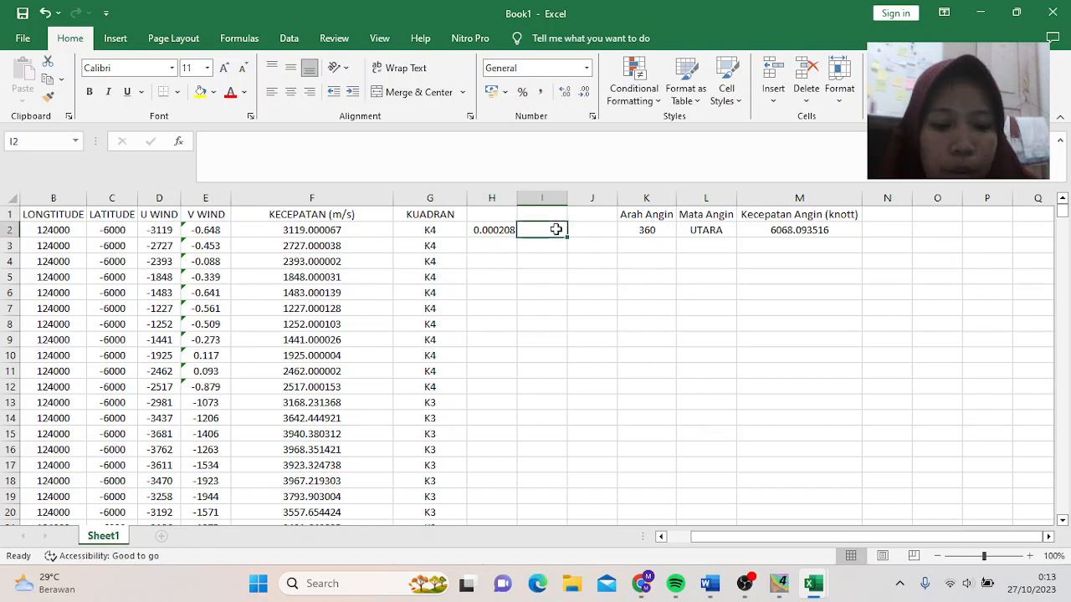
type("=")
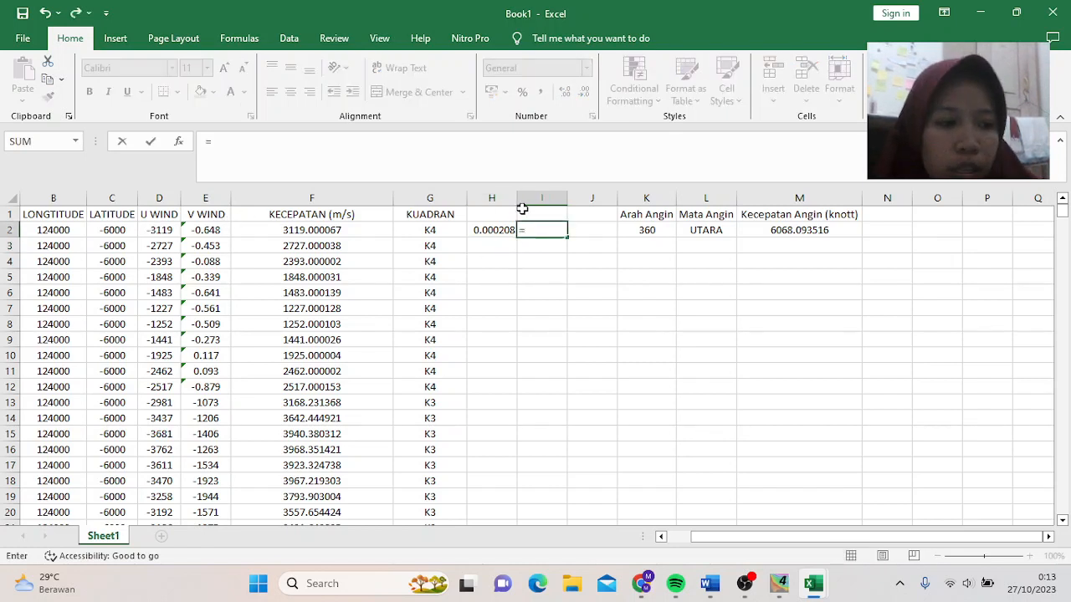
type("S")
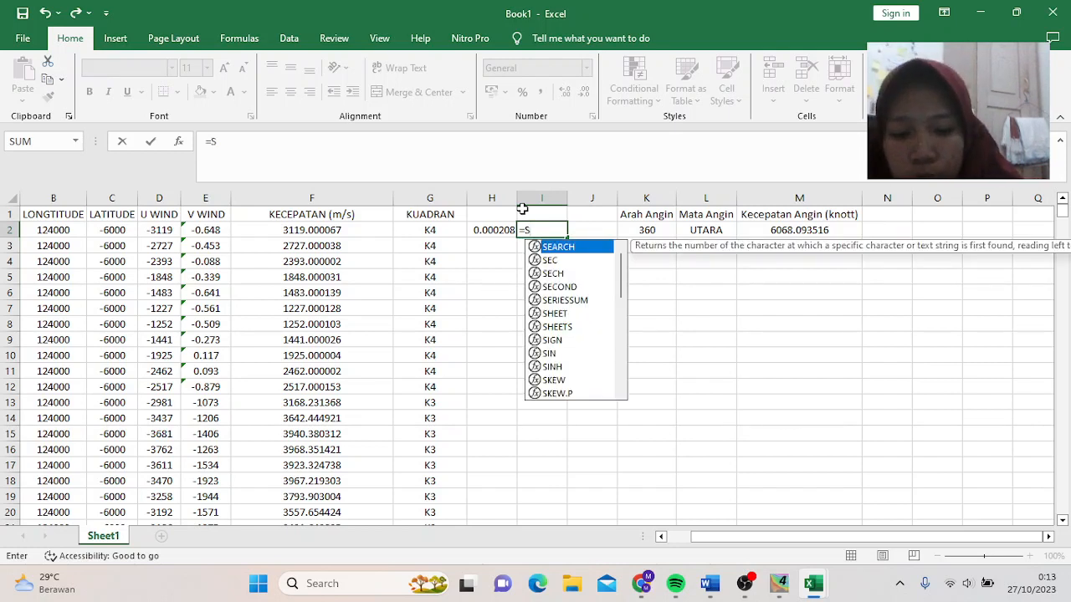
type("O")
key("BackSpace")
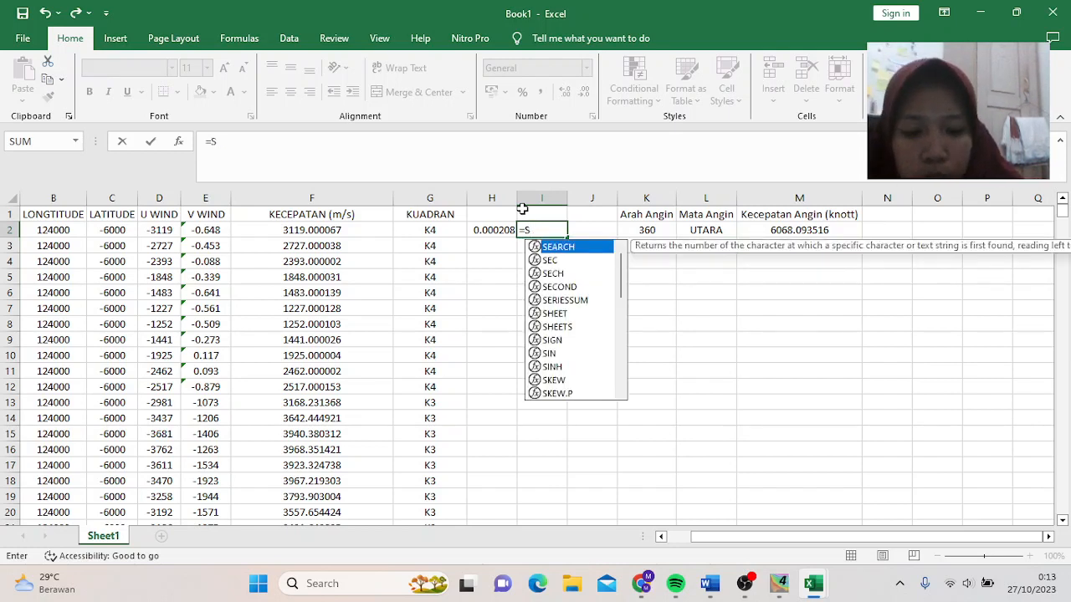
type("QRT")
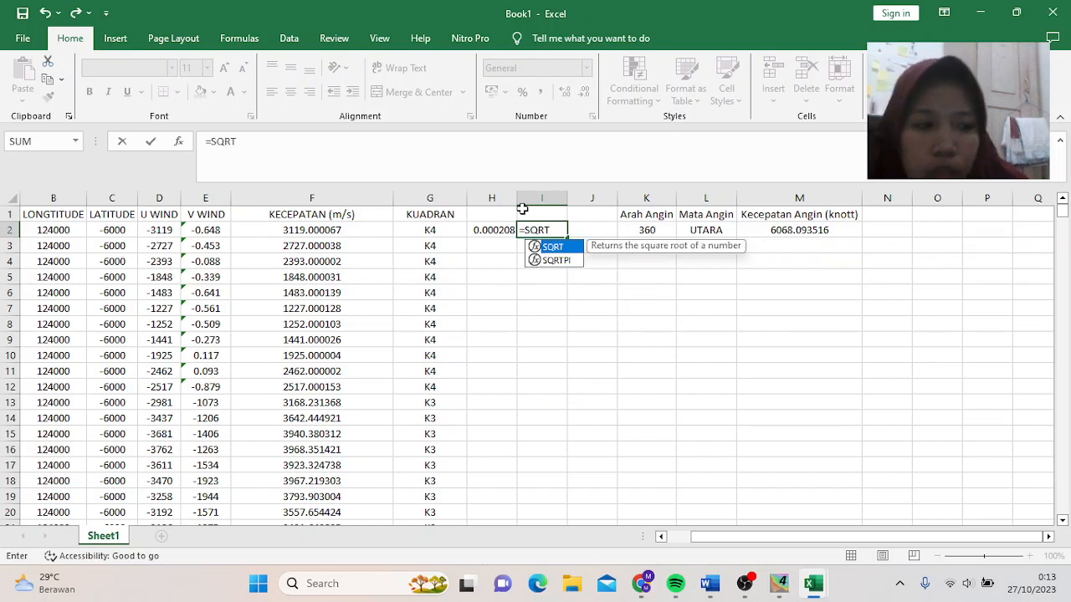
type("(")
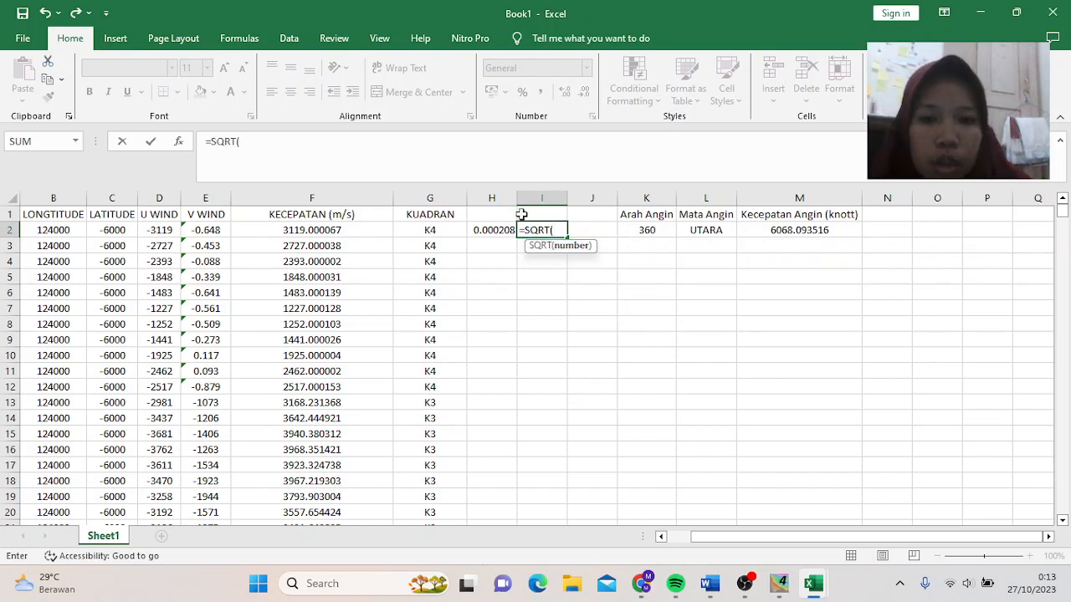
left_click(503, 233)
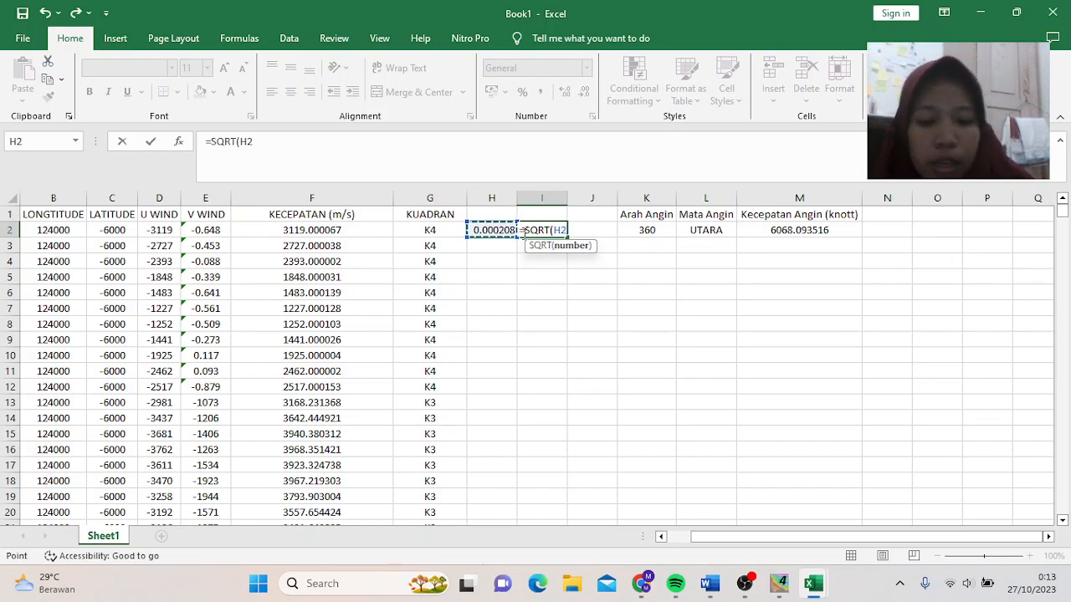
type("^2")
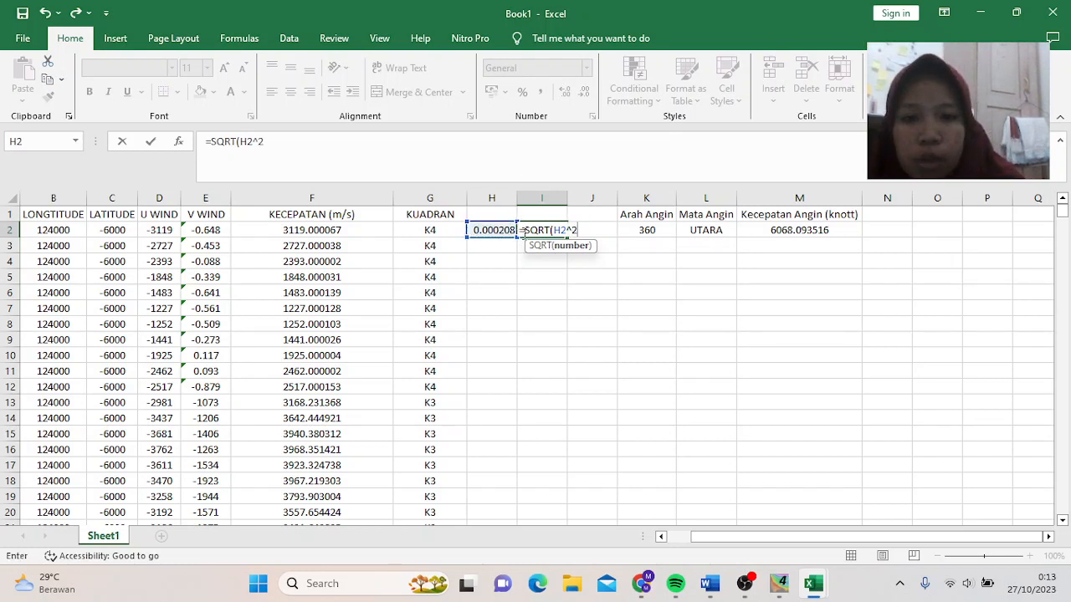
type(")")
key("Return")
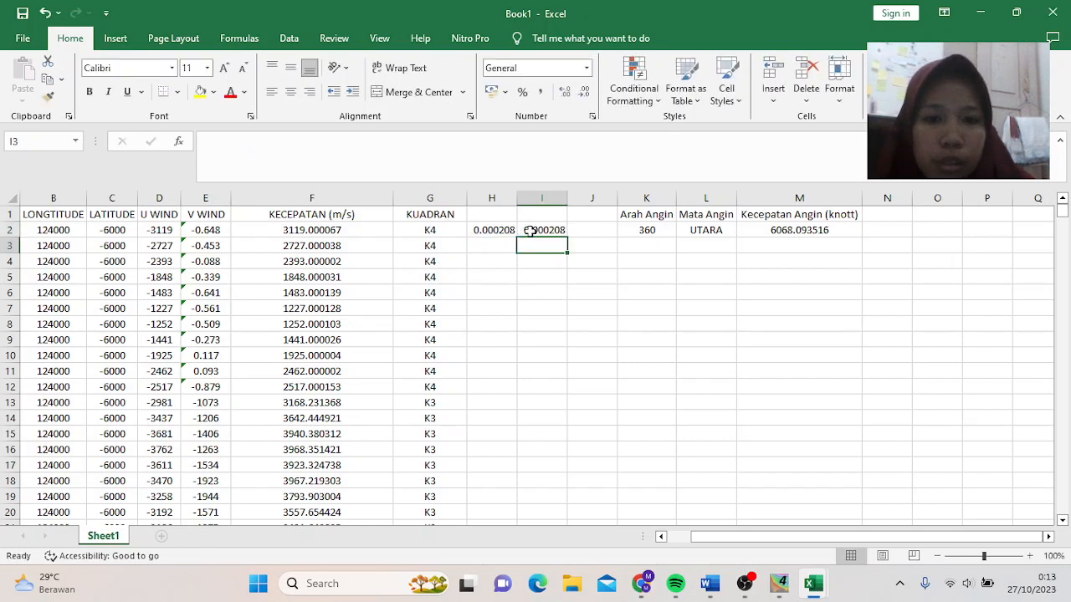
left_click(602, 230)
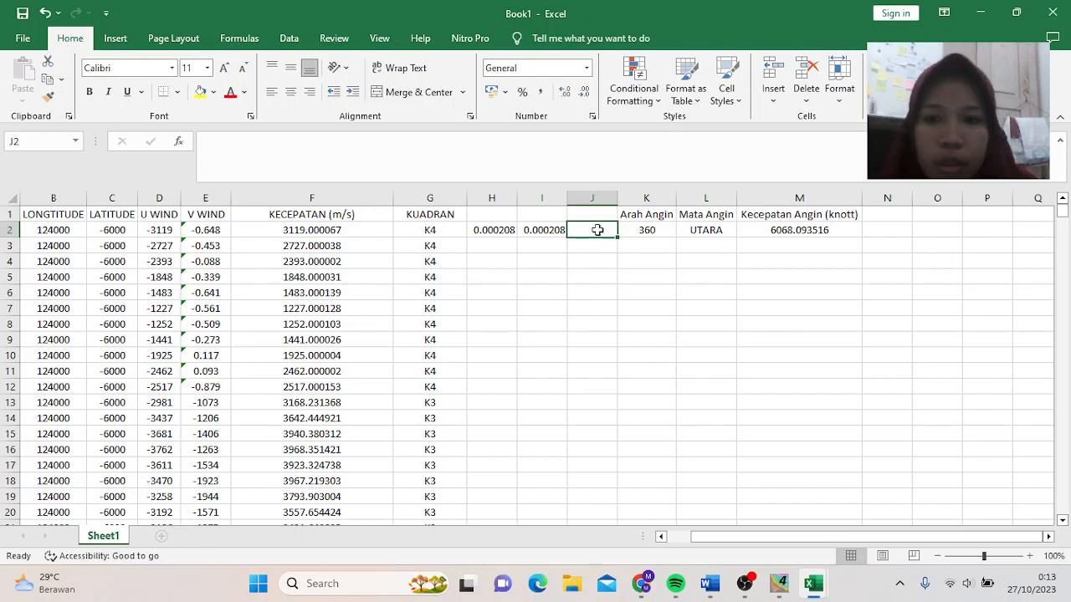
- Enter =DEGREES(ATAN(I2)) in J2, then fill the H2:M2 formulas down all data rows
type("=DEGREES")
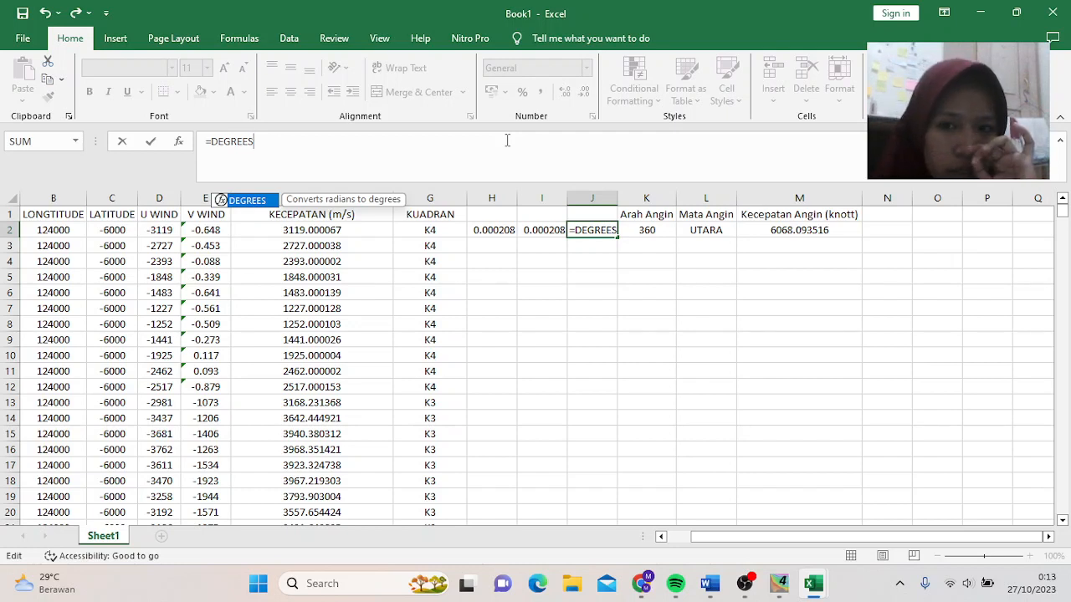
type("(")
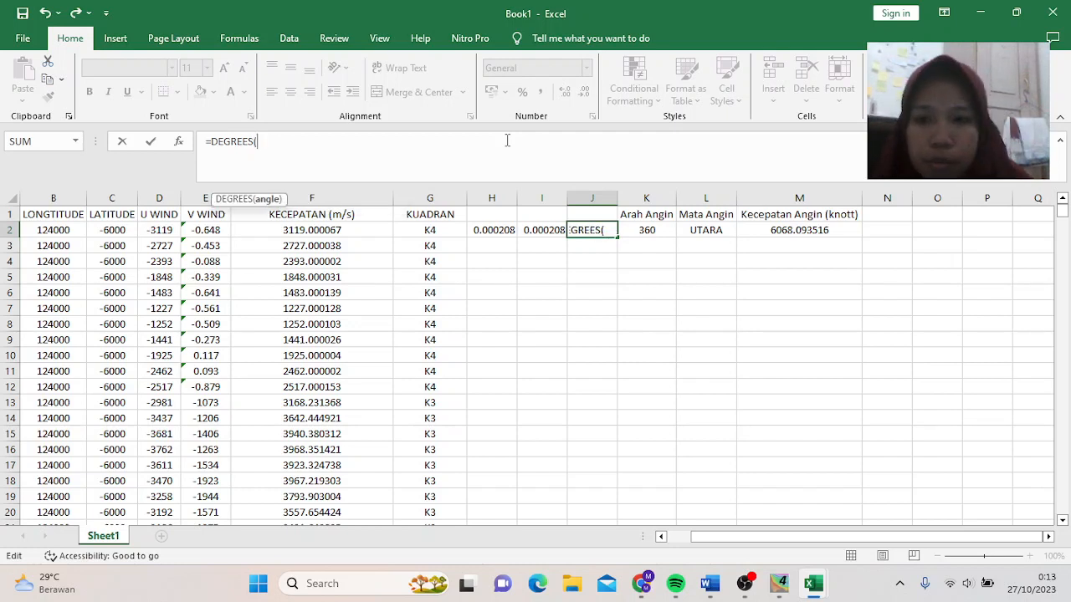
type("A")
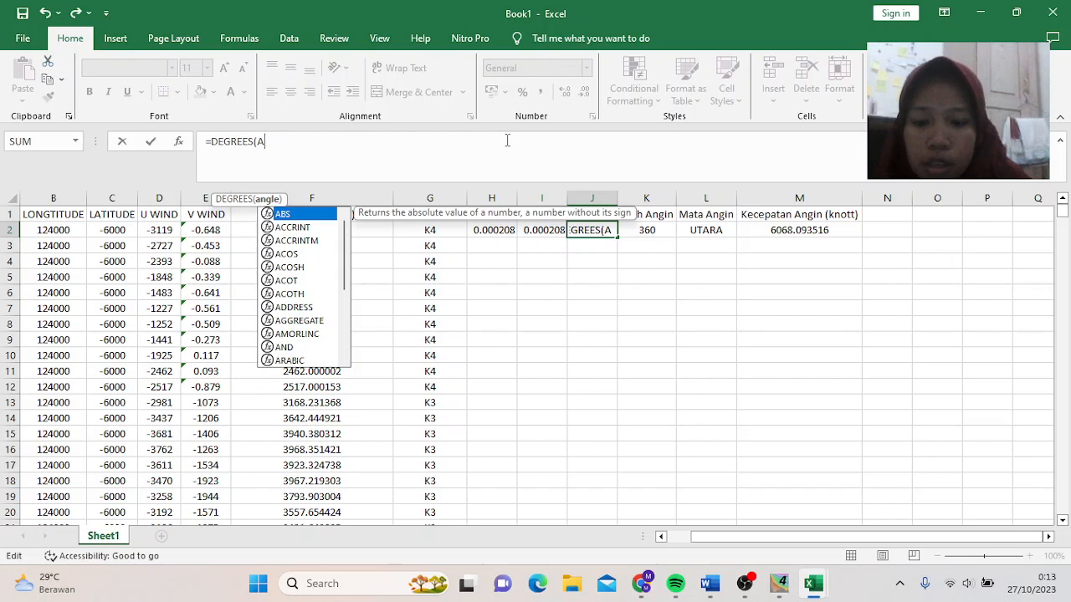
type("TAN")
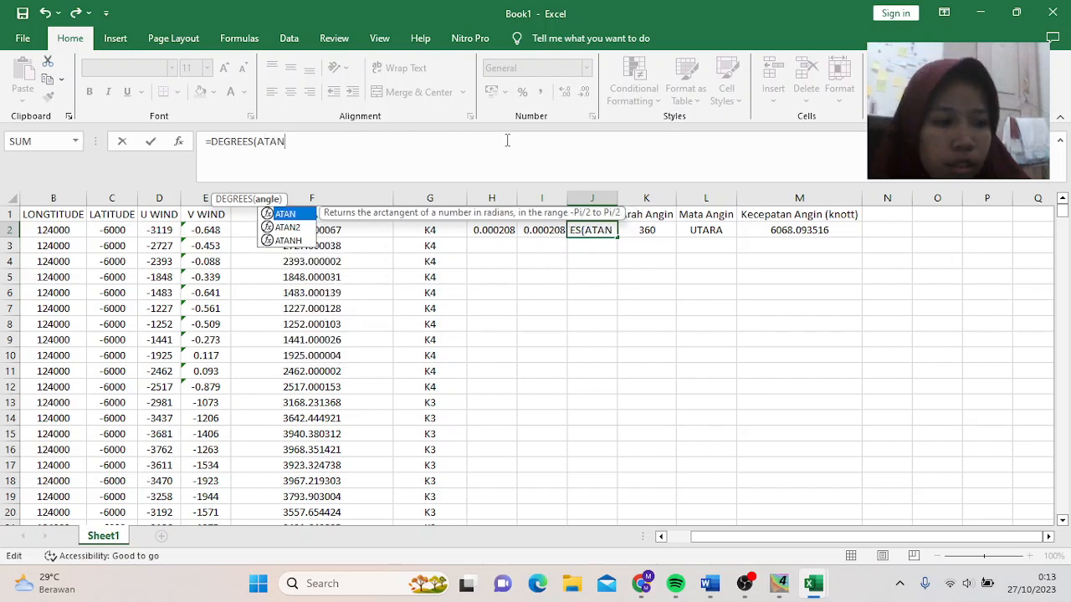
type("(")
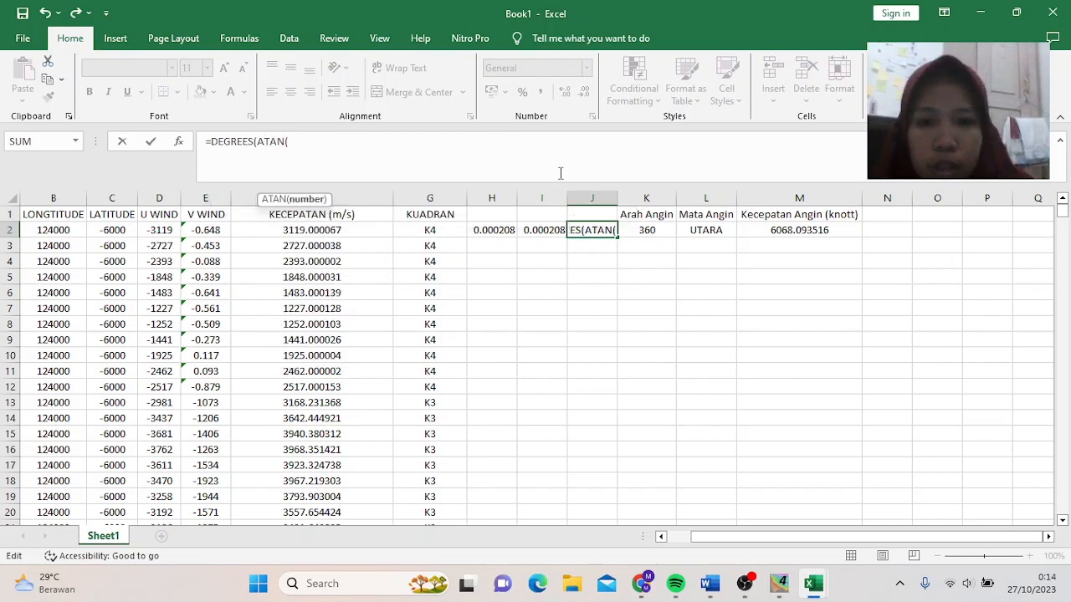
left_click(548, 231)
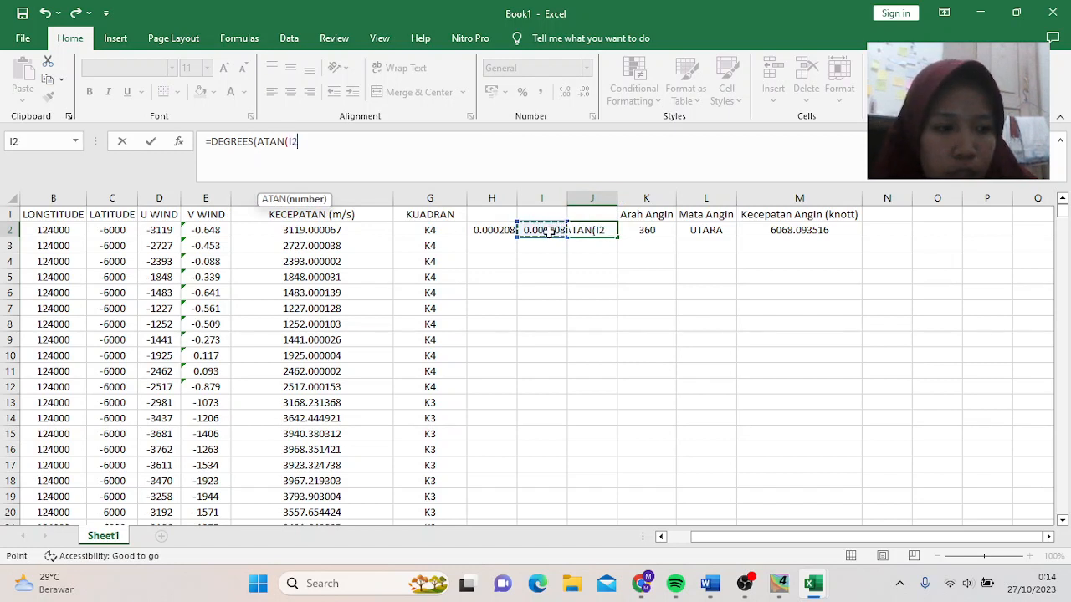
type("))")
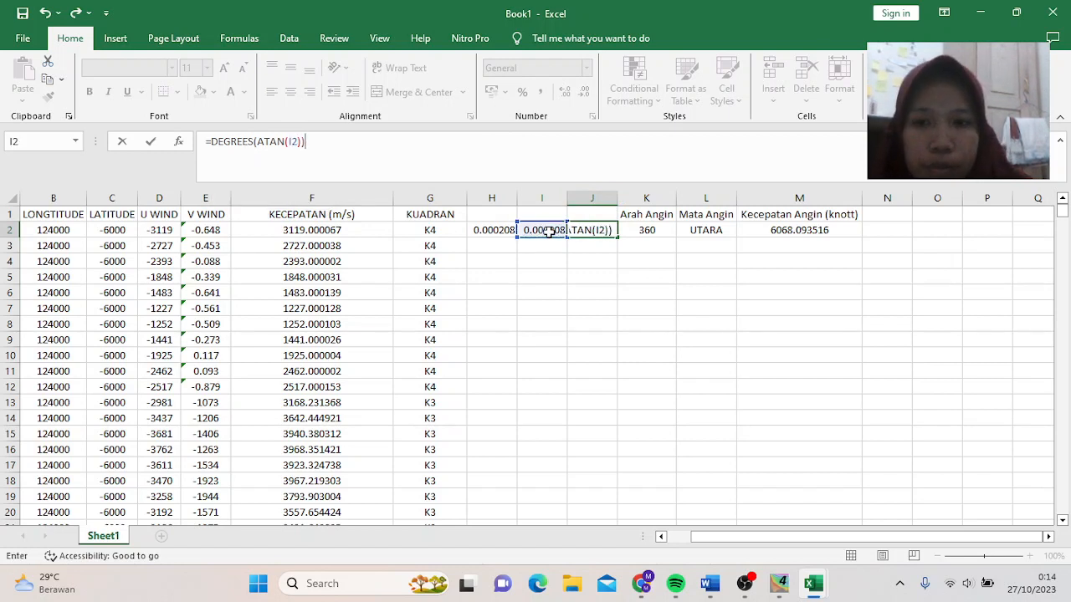
key("Return")
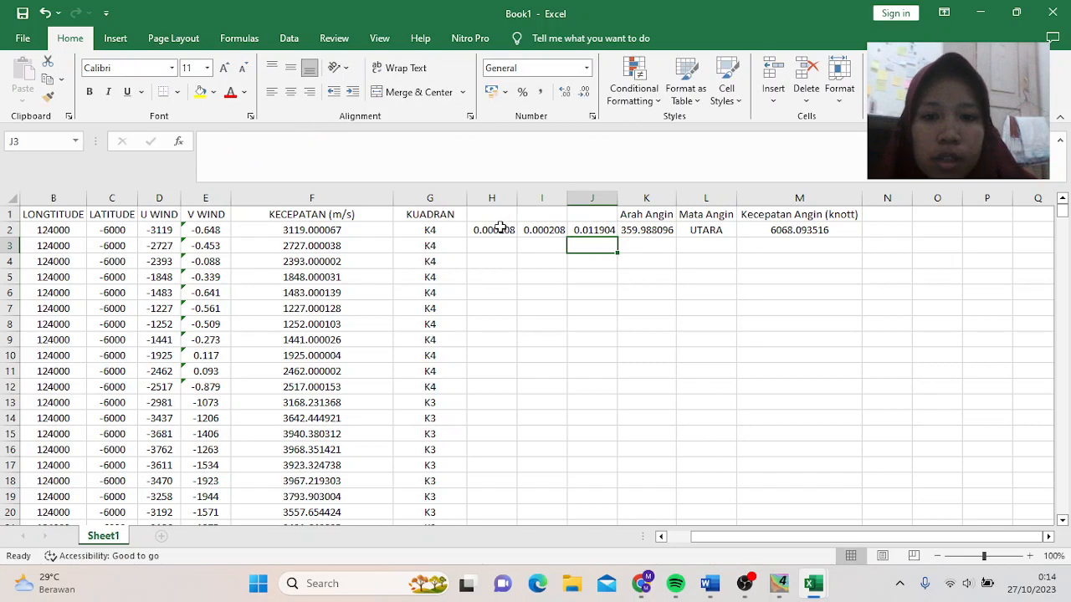
left_click_drag(497, 229, 796, 230)
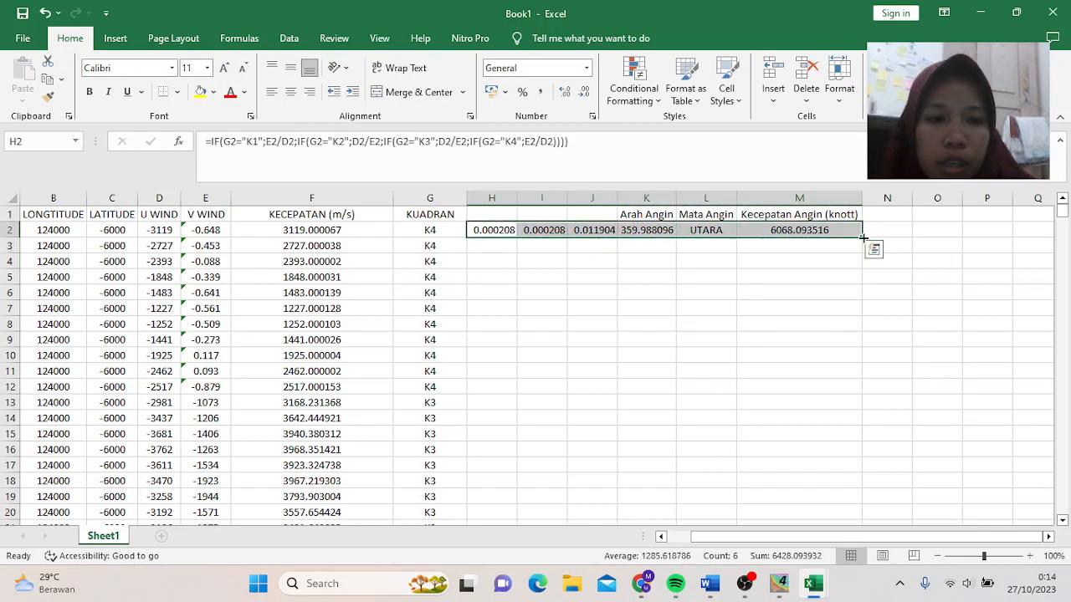
double_click(862, 238)
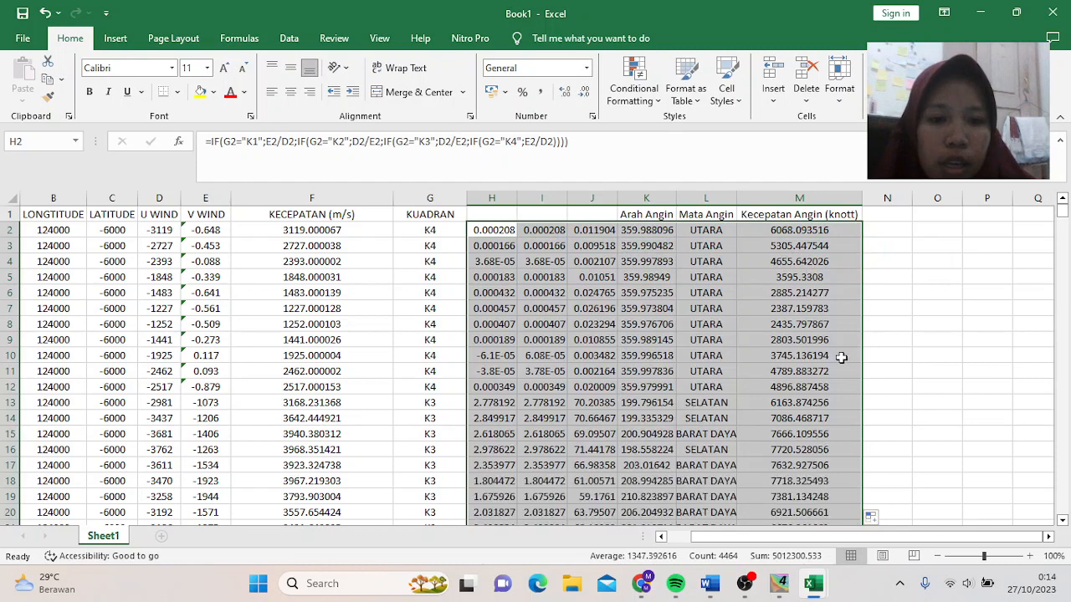
- Autofit and widen columns L and K so directions and names like BARAT DAYA fit
double_click(736, 198)
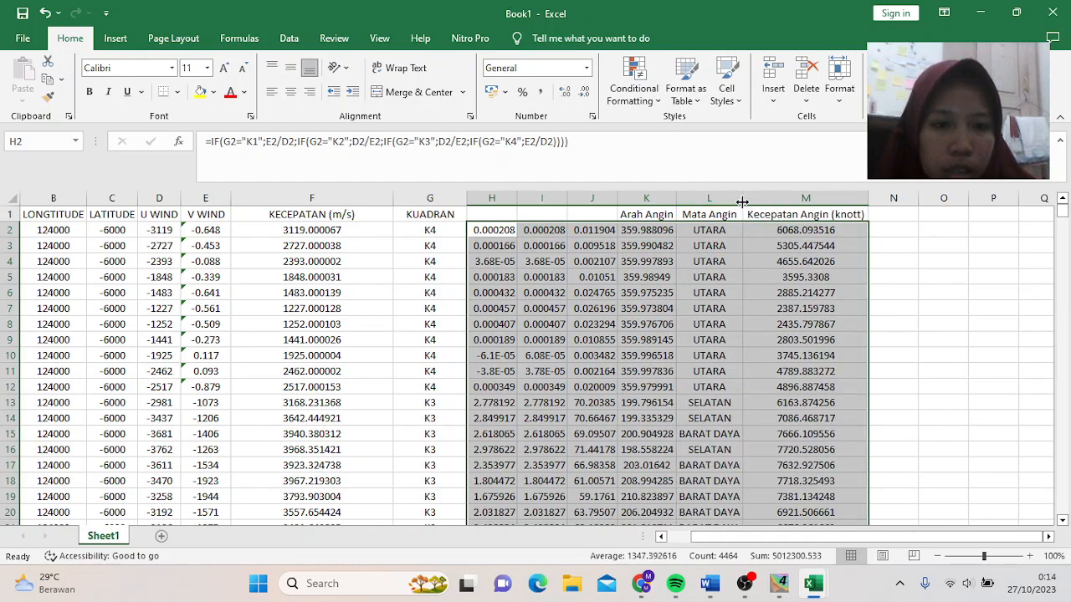
left_click_drag(742, 202, 756, 202)
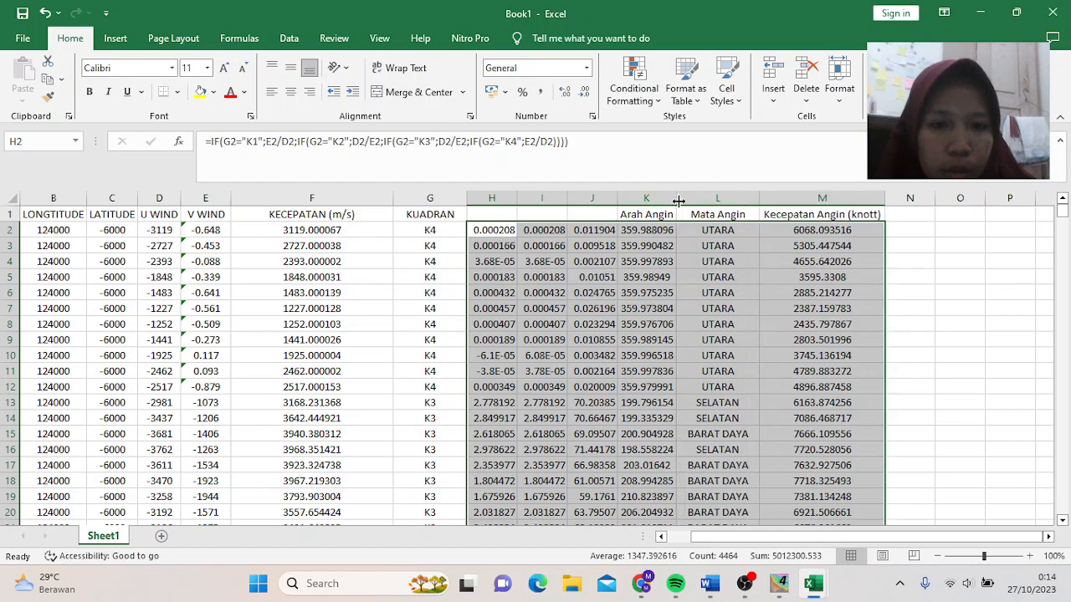
left_click_drag(684, 201, 686, 202)
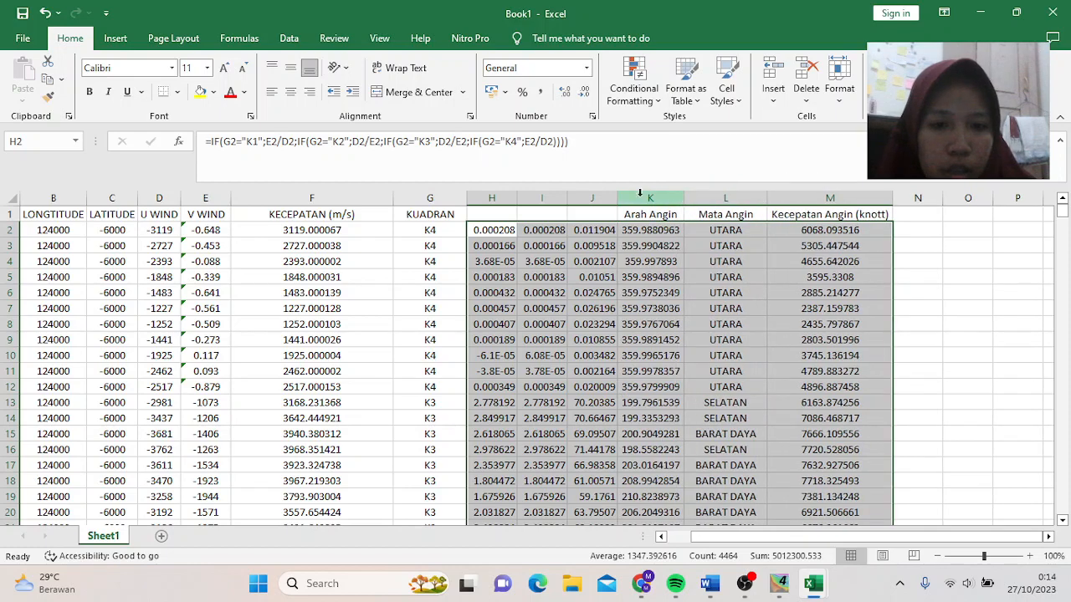
scroll(634, 358, "down", 5)
scroll(634, 358, "down", 17)
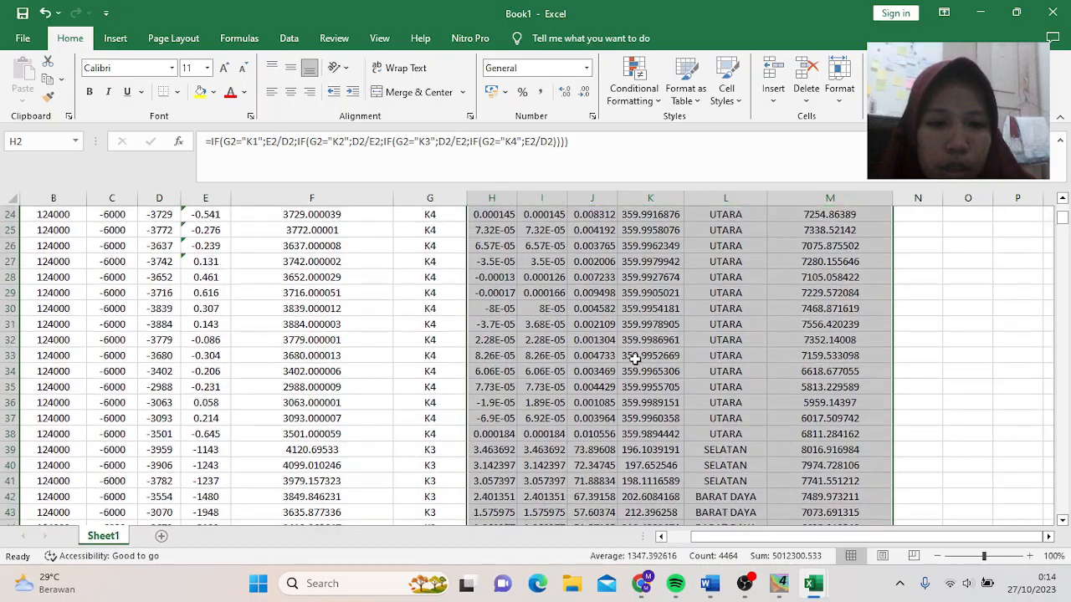
left_click(930, 303)
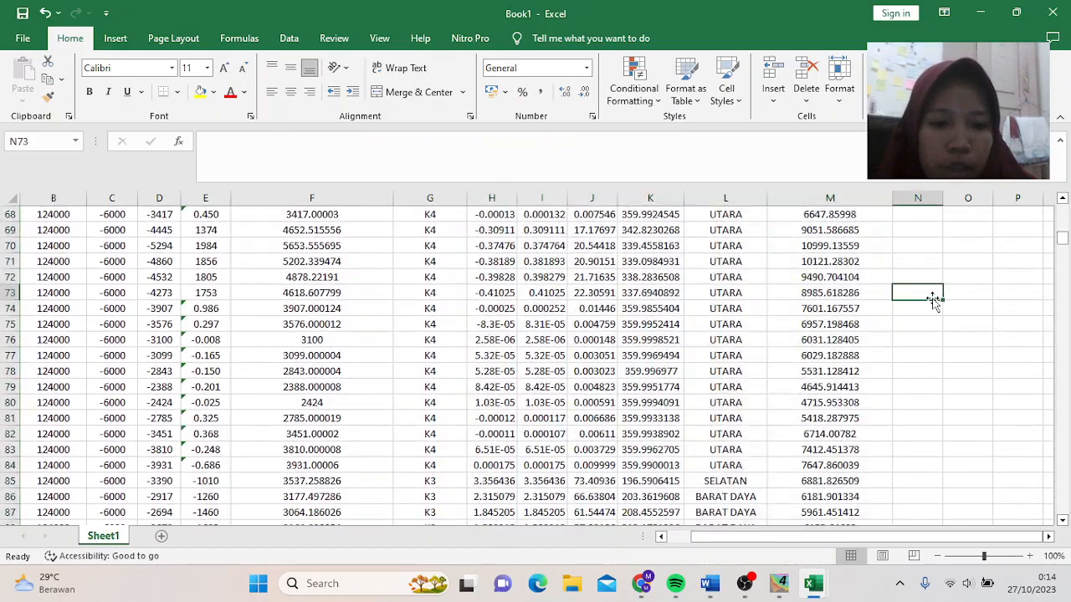
scroll(931, 302, "up", 20)
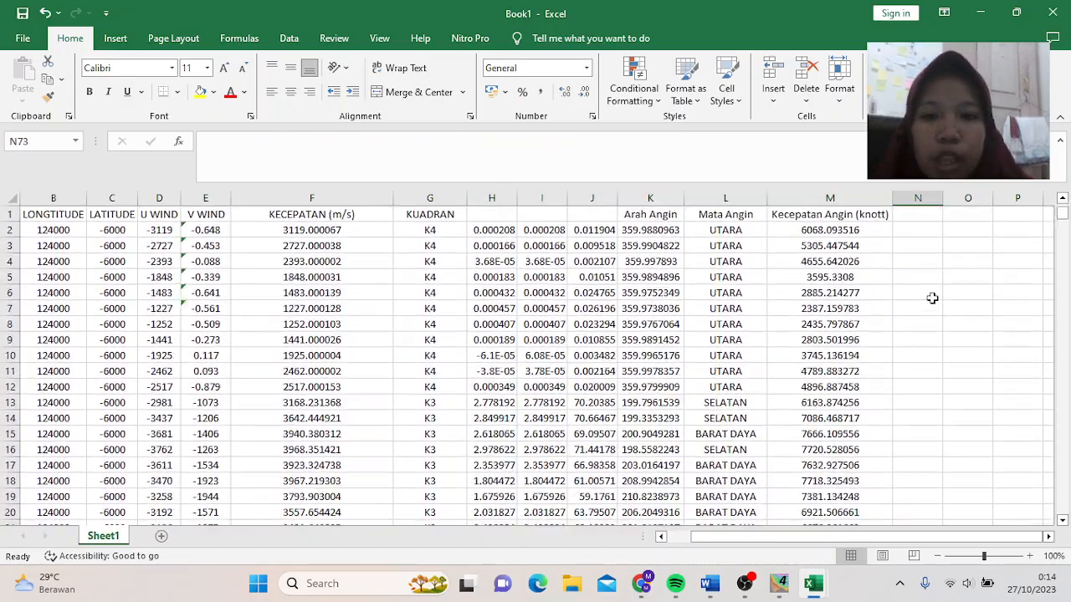
left_click(340, 290)
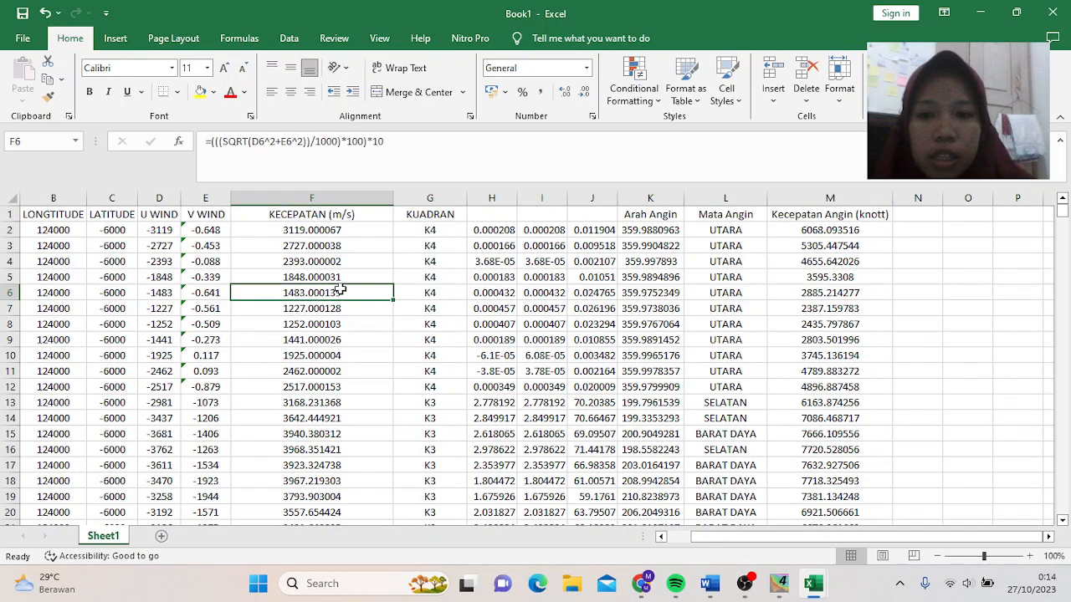
left_click(23, 41)
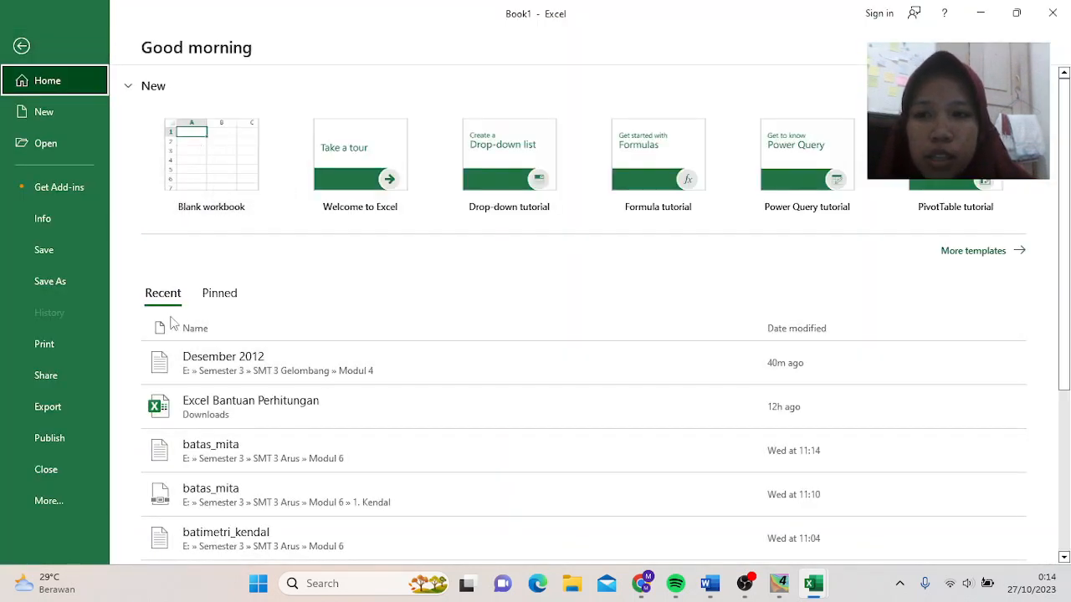
- Save As into the Modul 4 folder, named with author, student number, Oseanografi A and Excel TP 4
left_click(54, 283)
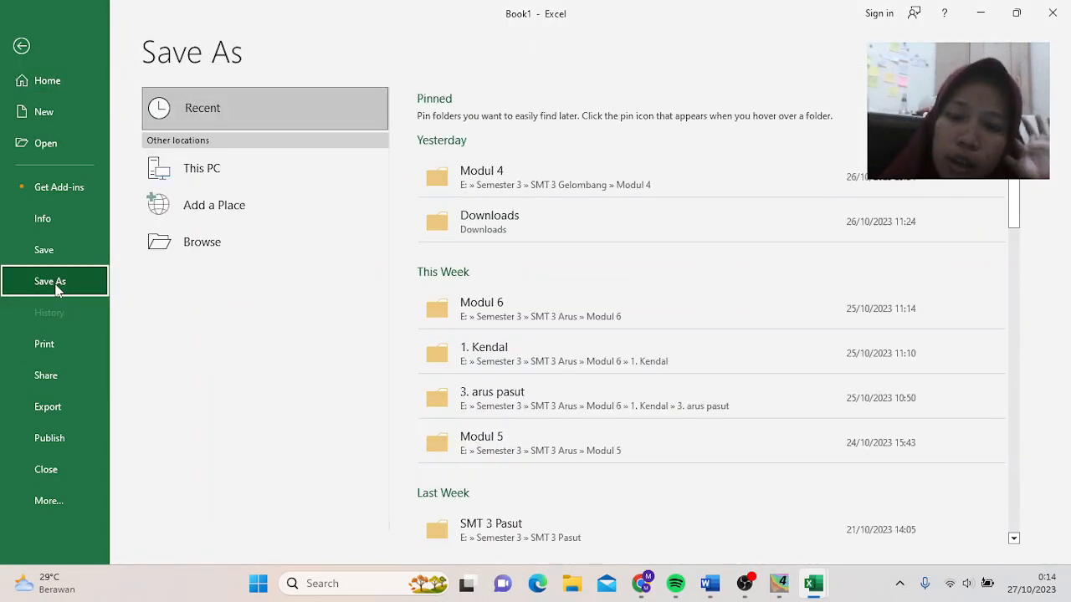
left_click(498, 173)
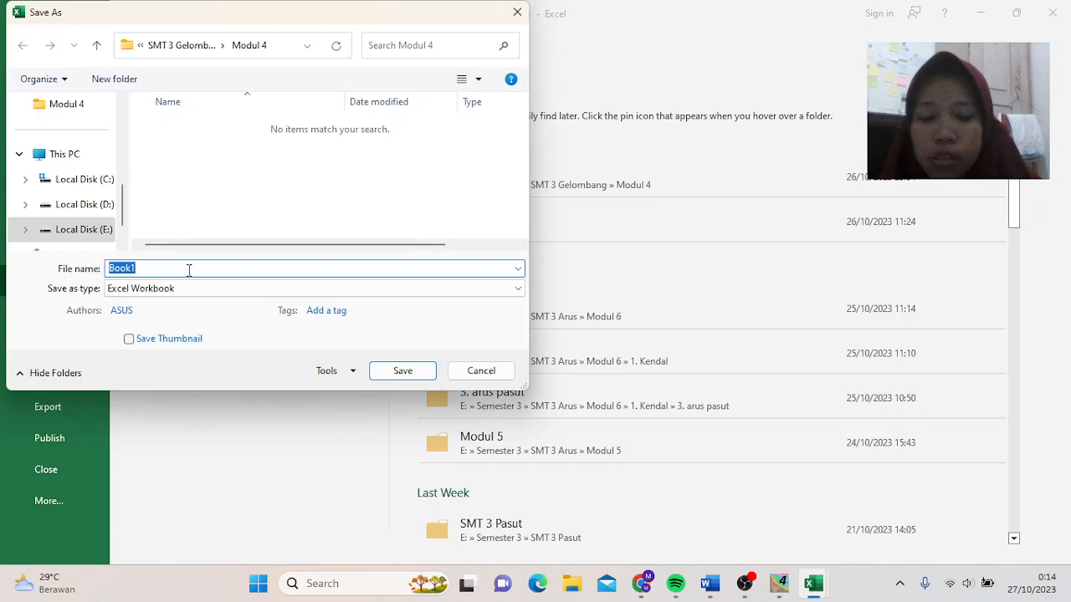
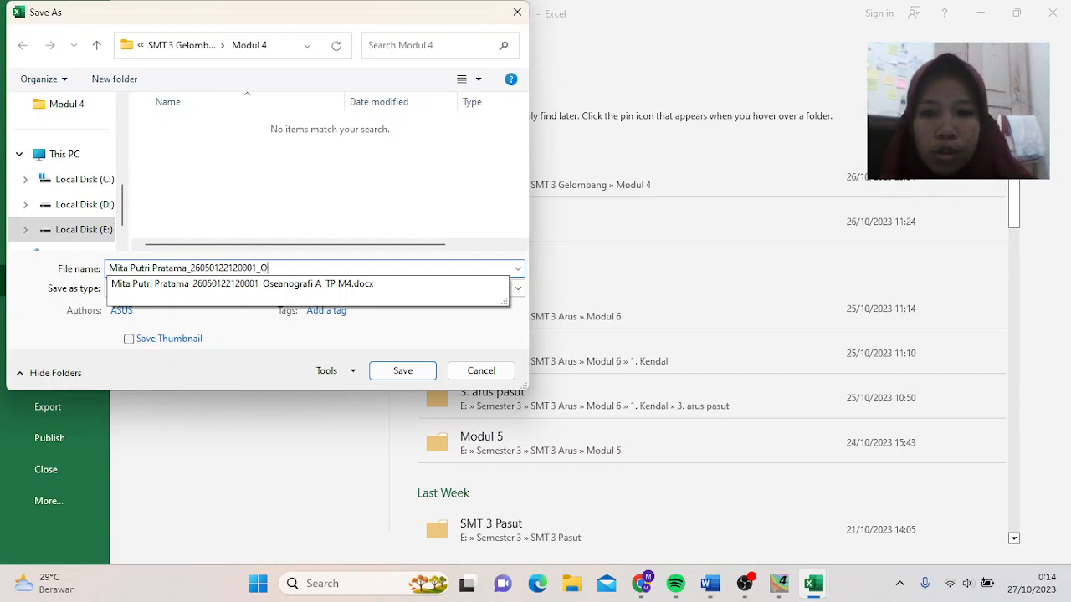
type("seano")
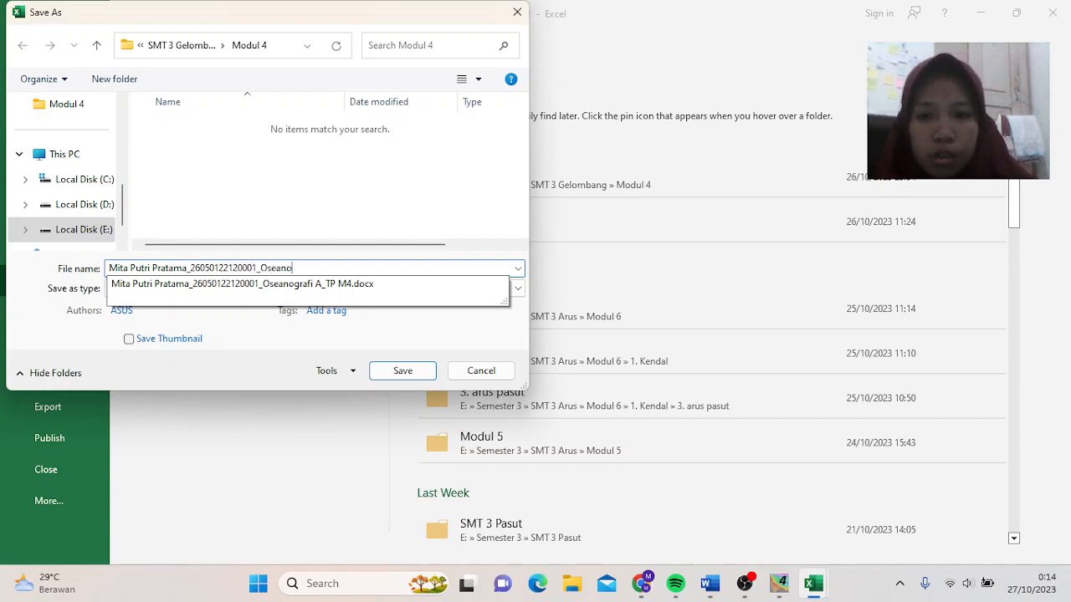
type("grafi ")
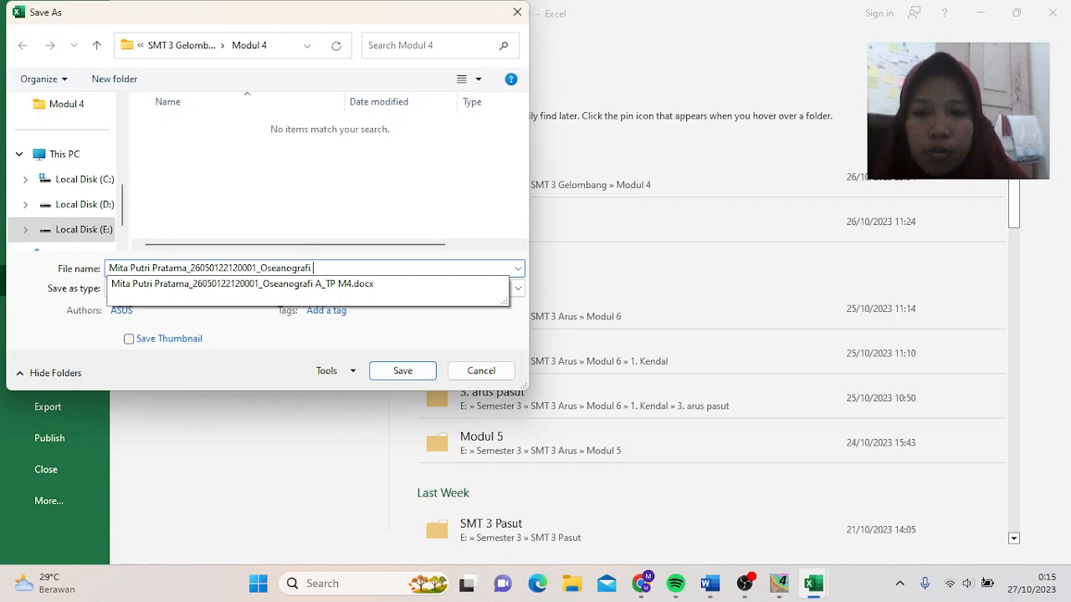
type("A")
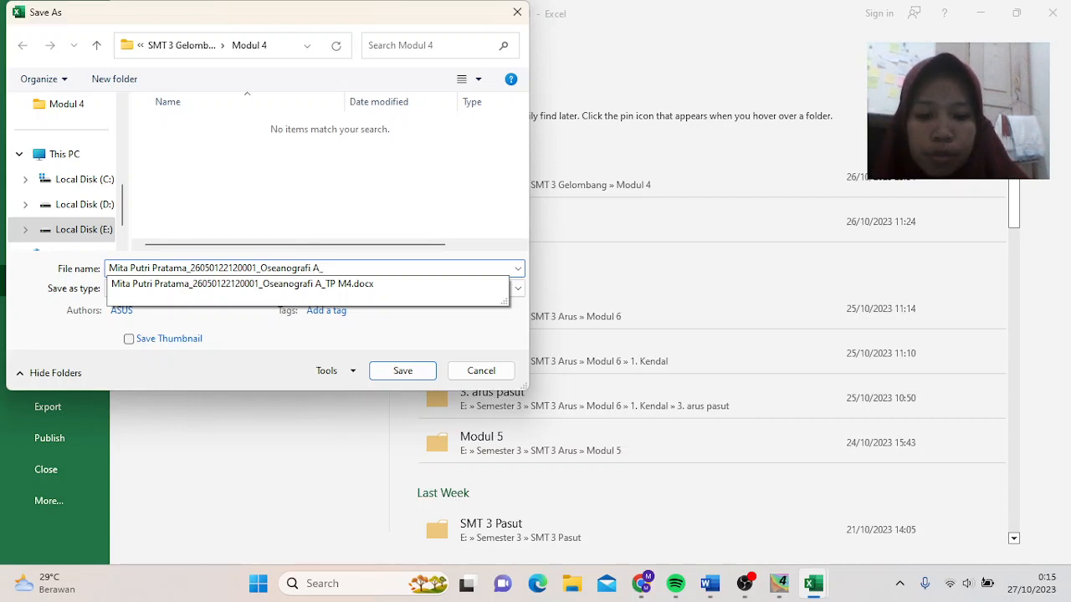
type("_E")
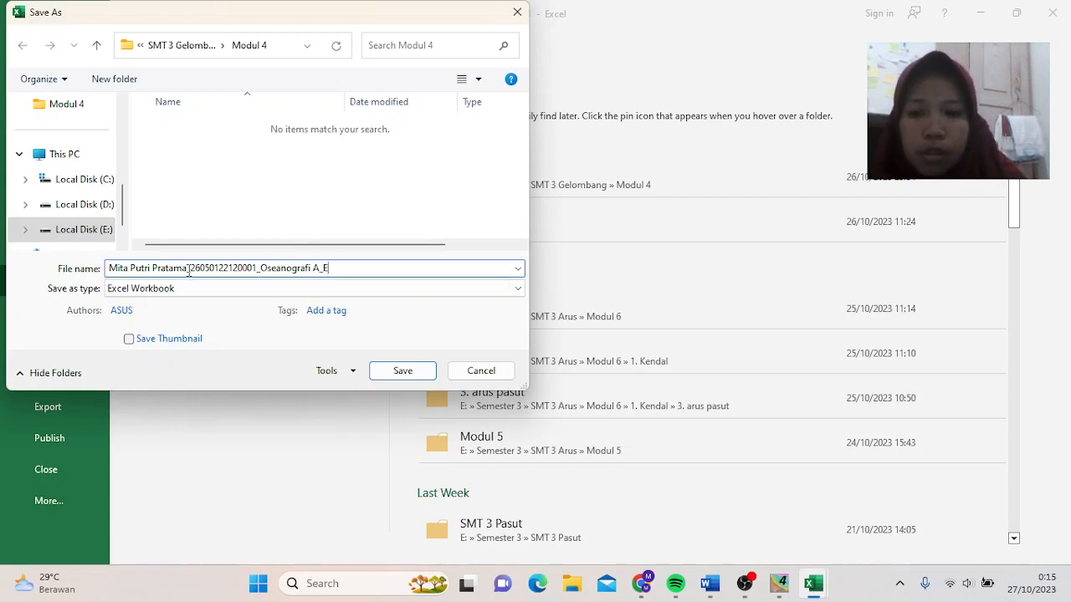
type("xcel ")
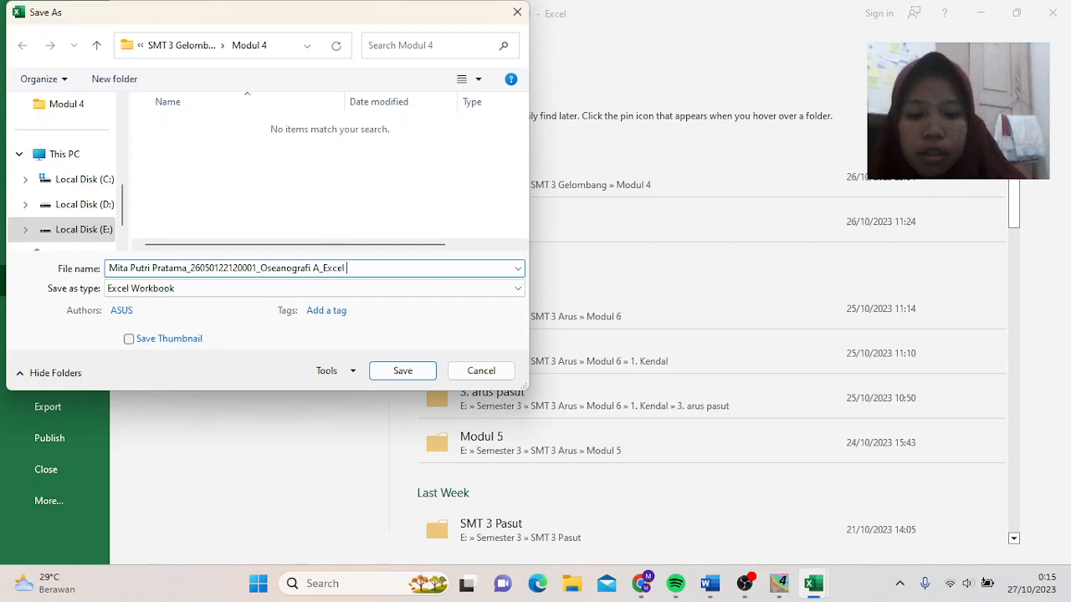
type("TP 4")
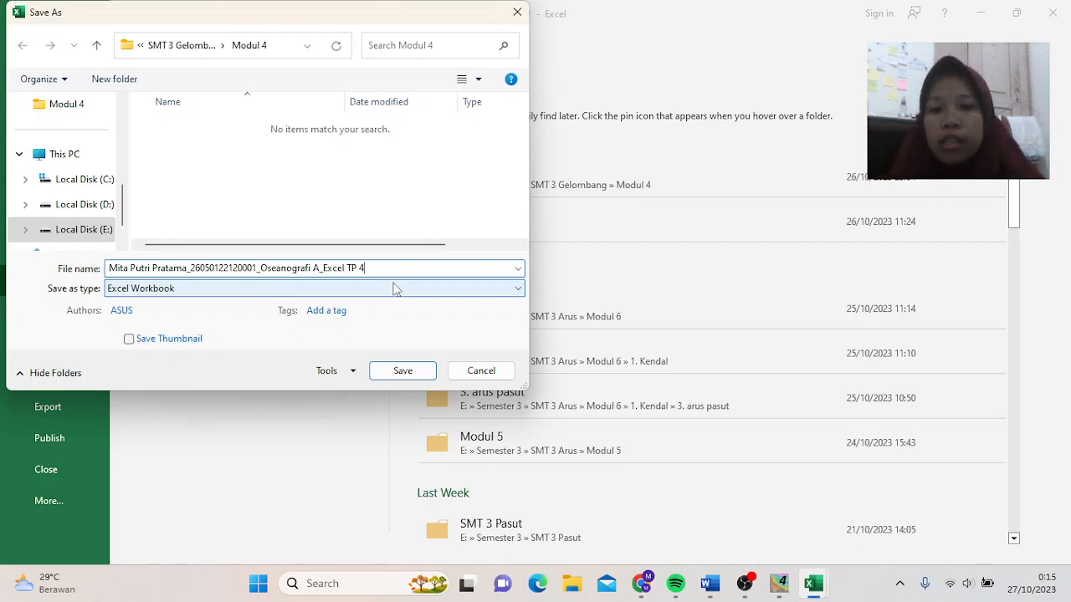
left_click(403, 370)
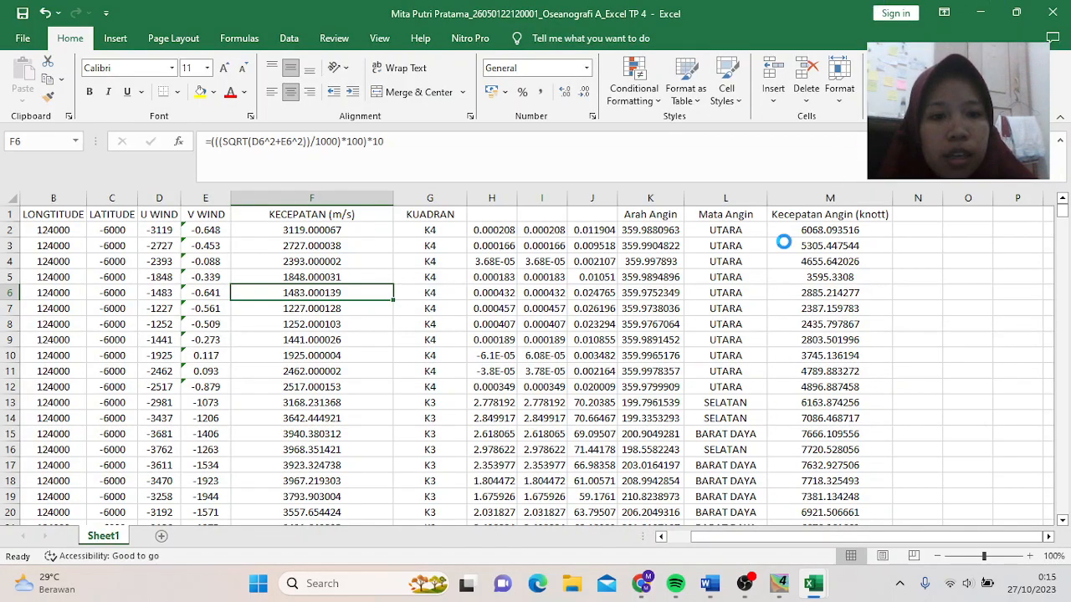
- Bring the OBS recorder window to the front
left_click(747, 591)
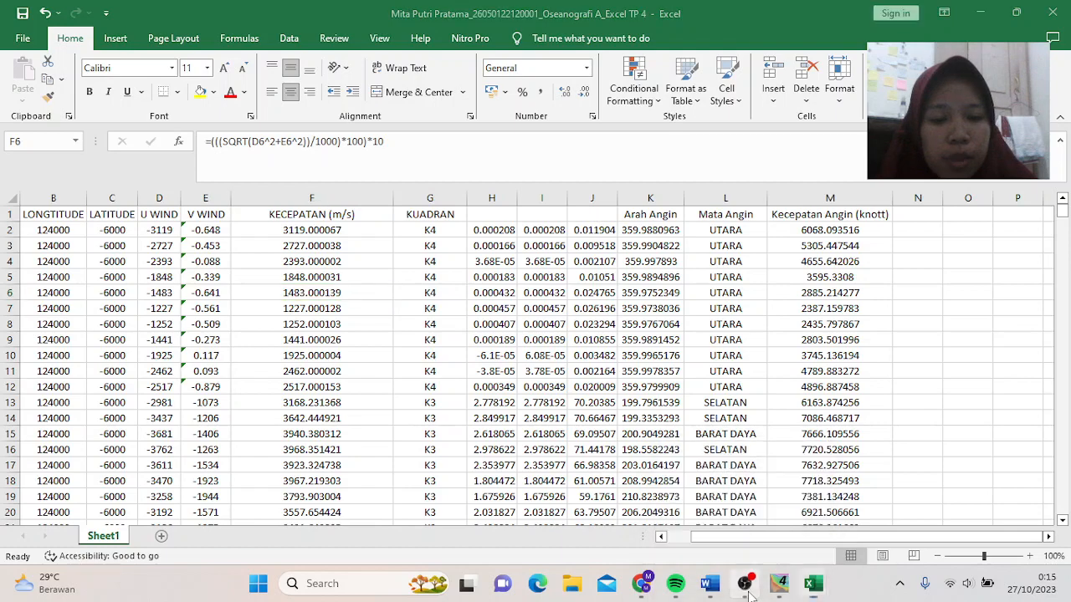